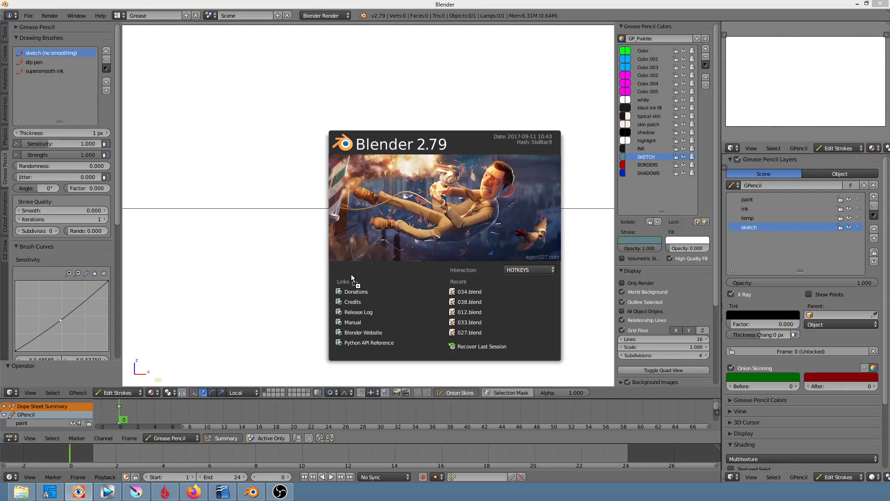
Dismiss the Blender 2.79 splash screen and view the old man sketch through the camera.
left_click(283, 243)
key("KP_0")
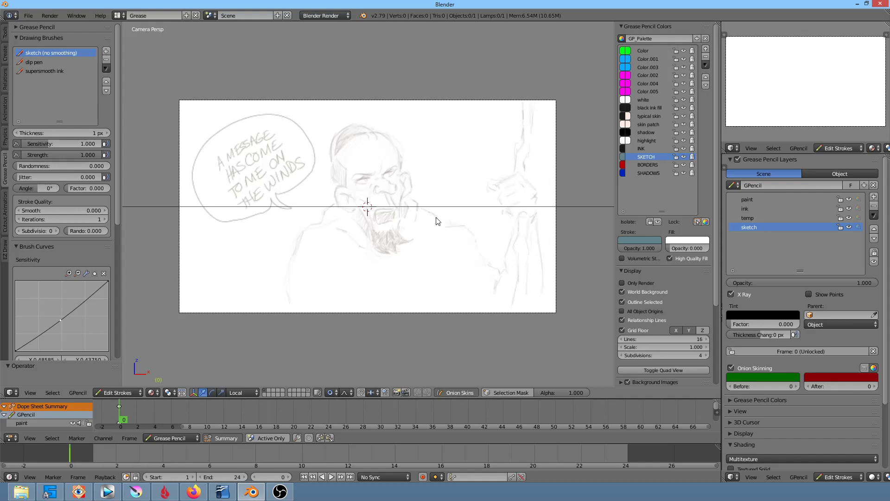
scroll(445, 204, "up", 3)
Paint the old man's robe solid green with the 'Color' palette entry.
scroll(482, 258, "up", 2)
scroll(434, 245, "down", 3)
left_click(653, 50)
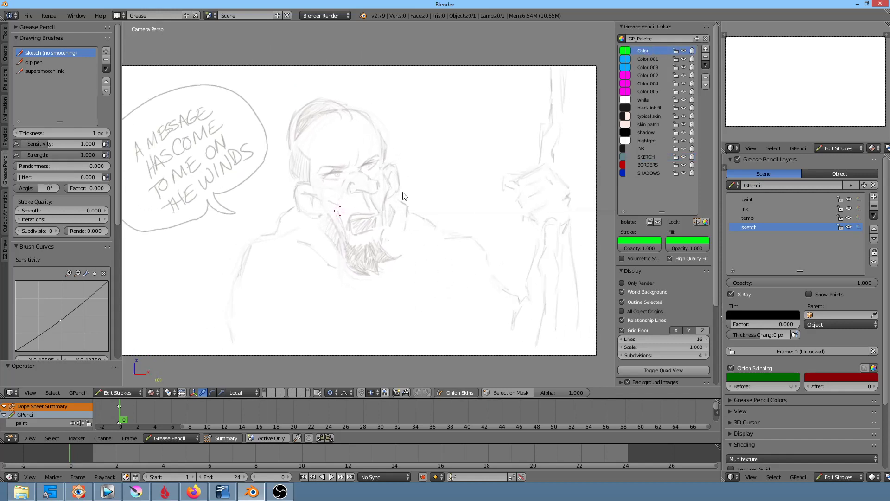
mouse_move(390, 191)
left_mouse_down()
mouse_move(314, 194)
mouse_move(284, 207)
mouse_move(238, 274)
mouse_move(237, 363)
mouse_move(583, 368)
mouse_move(570, 224)
mouse_move(541, 226)
mouse_move(530, 293)
mouse_move(519, 302)
mouse_move(492, 249)
mouse_move(389, 192)
mouse_move(401, 185)
left_mouse_up()
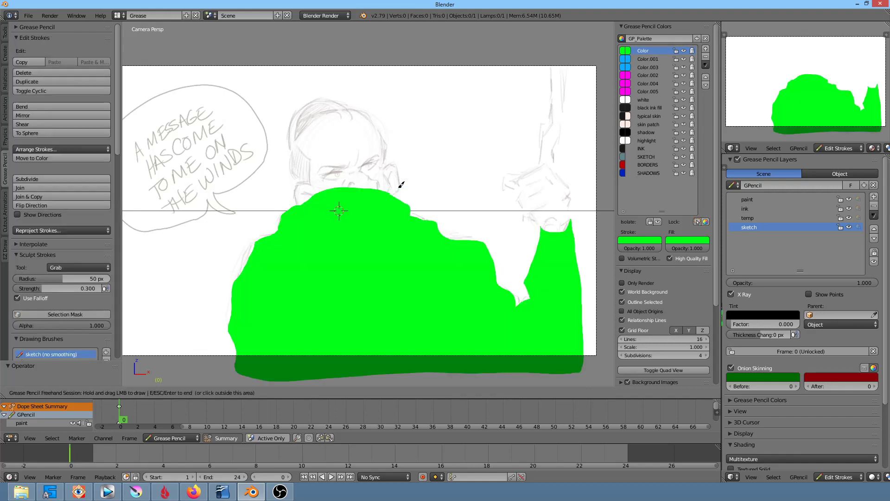
Fill the raised hand, head, face, ear and jaw with the 'skin patch' colour.
left_click(654, 125)
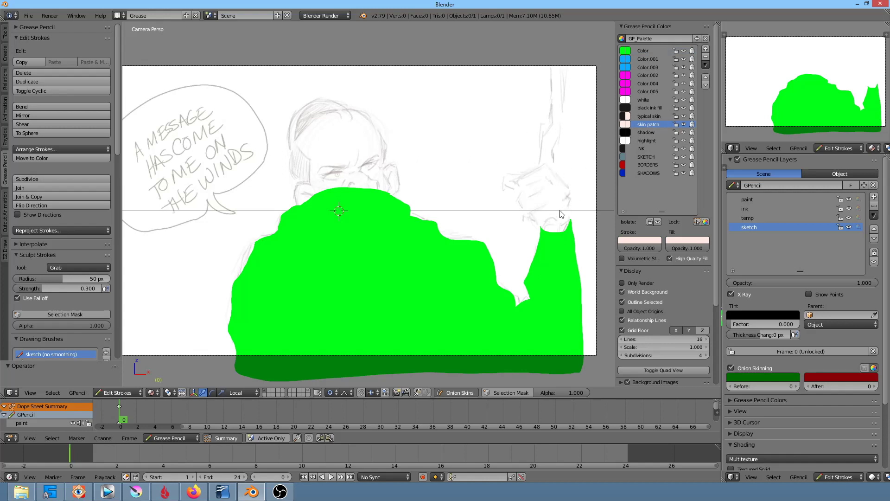
mouse_move(543, 219)
left_mouse_down()
mouse_move(566, 177)
mouse_move(552, 160)
mouse_move(526, 185)
mouse_move(541, 223)
left_mouse_up()
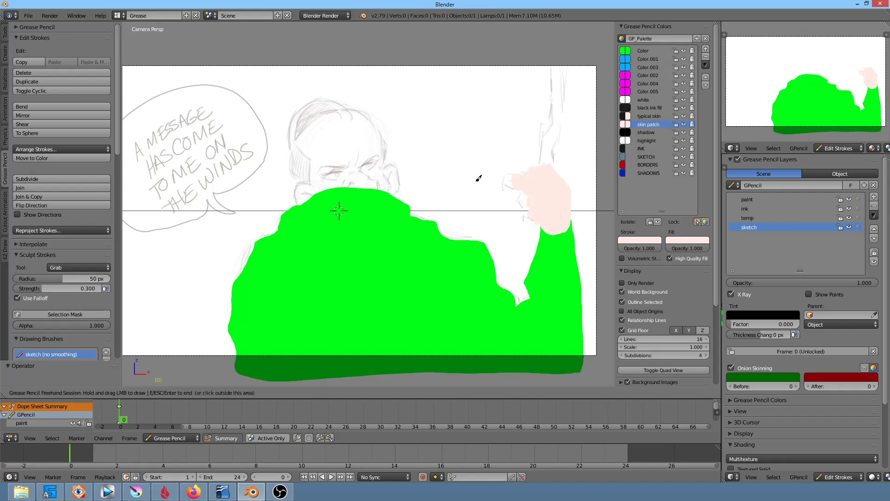
scroll(477, 179, "up", 1)
mouse_move(415, 170)
left_mouse_down()
mouse_move(402, 146)
mouse_move(370, 136)
mouse_move(340, 146)
mouse_move(325, 177)
mouse_move(332, 208)
mouse_move(374, 276)
mouse_move(411, 270)
mouse_move(420, 210)
mouse_move(411, 193)
mouse_move(429, 206)
mouse_move(415, 217)
left_mouse_up()
mouse_move(338, 208)
left_mouse_down()
mouse_move(324, 214)
mouse_move(346, 234)
left_mouse_up()
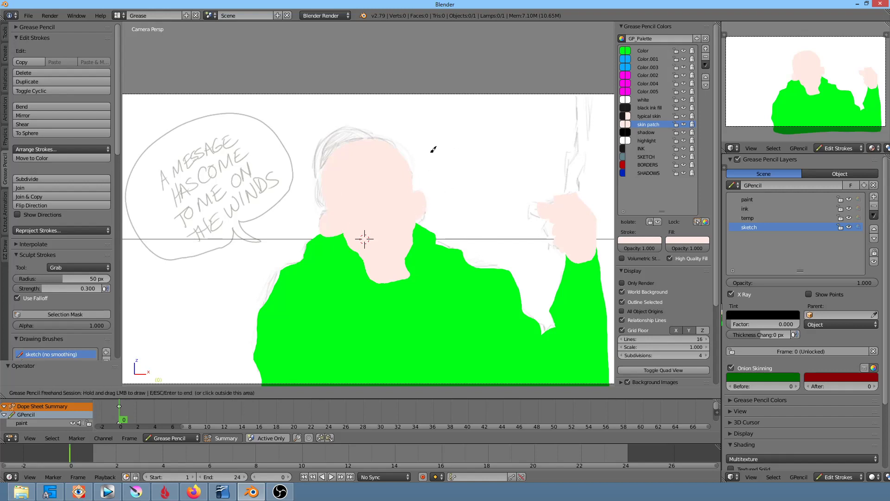
left_click(658, 60)
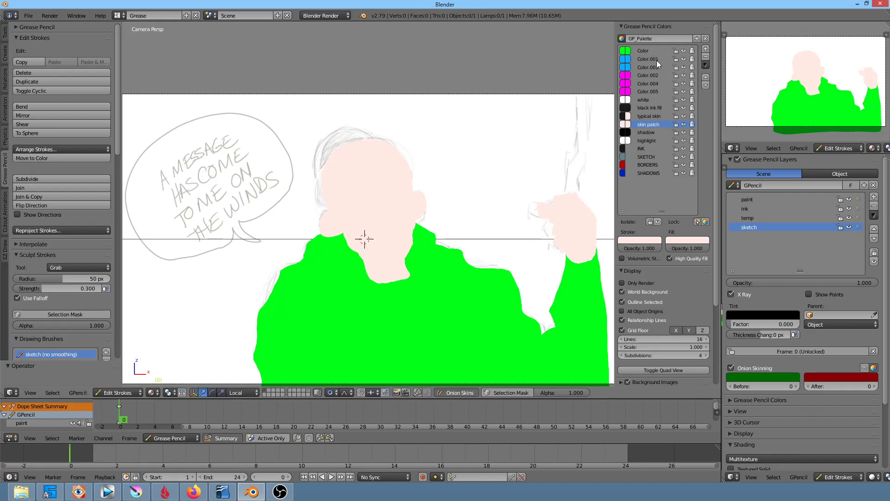
Draw a blue cap arcing over the old man's head with Color.001.
left_click_drag(366, 135, 327, 159)
scroll(533, 167, "down", 5, "ctrl")
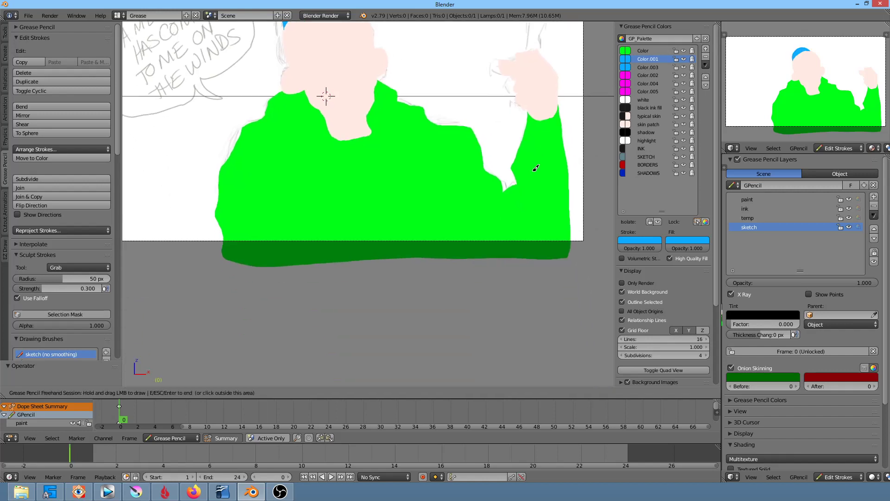
scroll(547, 252, "up", 3, "ctrl")
scroll(547, 253, "down", 1)
scroll(428, 287, "up", 2, "ctrl")
scroll(427, 287, "up", 1)
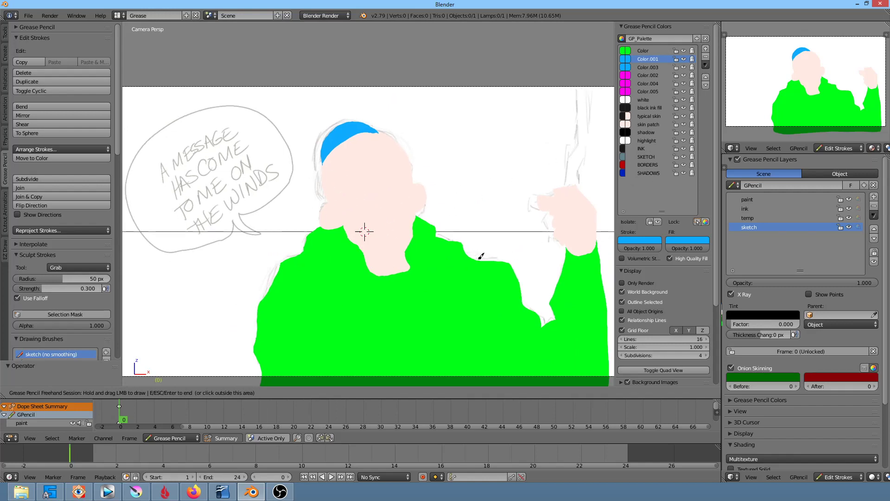
middle_click_drag(552, 242, 433, 234, "shift")
Draw a long staff running through the raised hand with Color.003.
left_click(661, 68)
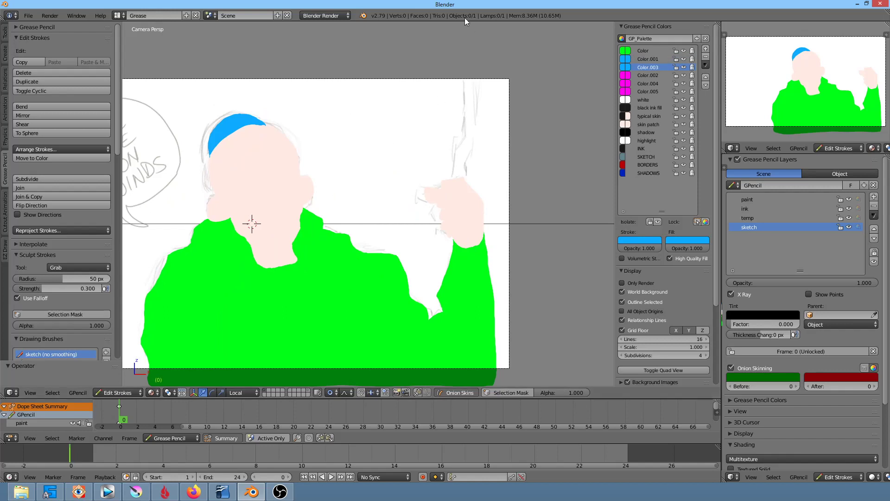
mouse_move(453, 182)
left_mouse_down()
mouse_move(475, 57)
mouse_move(466, 175)
mouse_move(472, 165)
left_mouse_up()
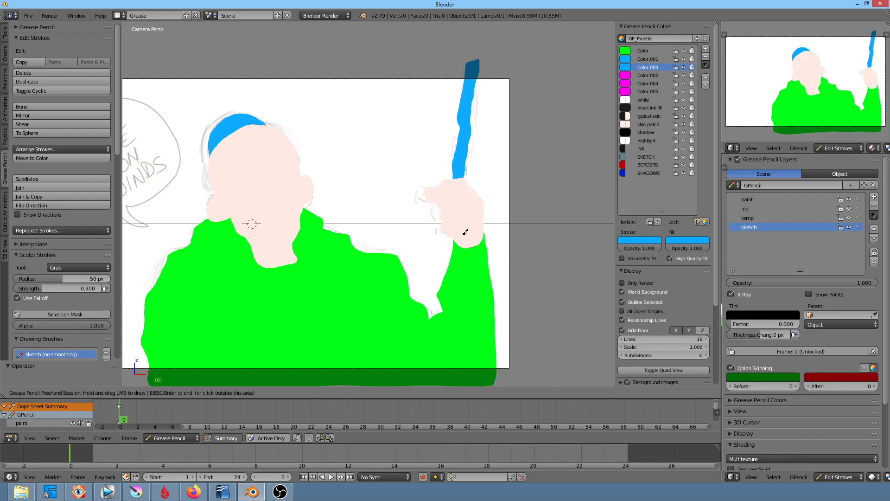
middle_click_drag(477, 249, 506, 144, "shift")
mouse_move(482, 136)
left_mouse_down()
mouse_move(450, 320)
mouse_move(456, 330)
mouse_move(486, 140)
left_mouse_up()
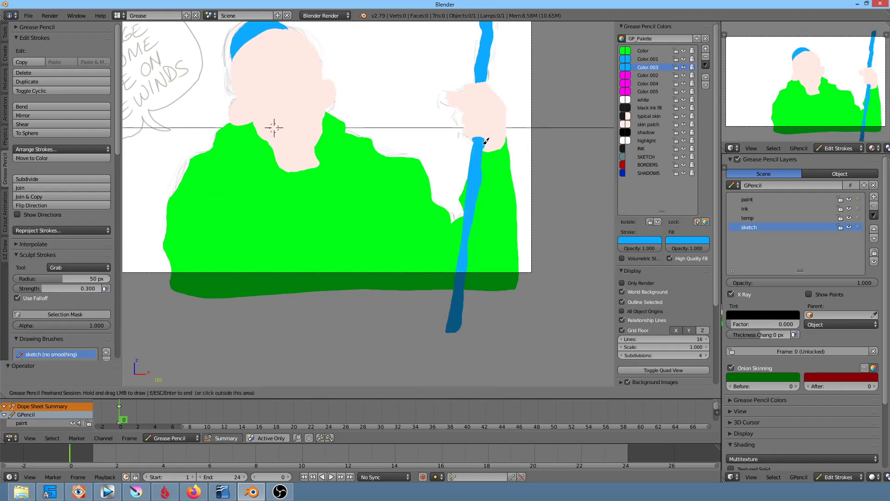
left_click(694, 237)
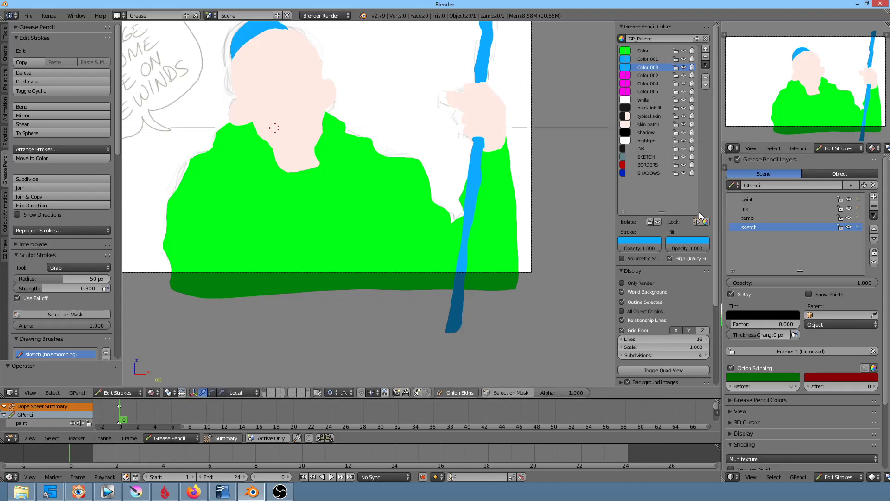
Recolour the Color.003 staff fill and stroke to a dark brownish-purple.
left_click(691, 245)
left_click(702, 171)
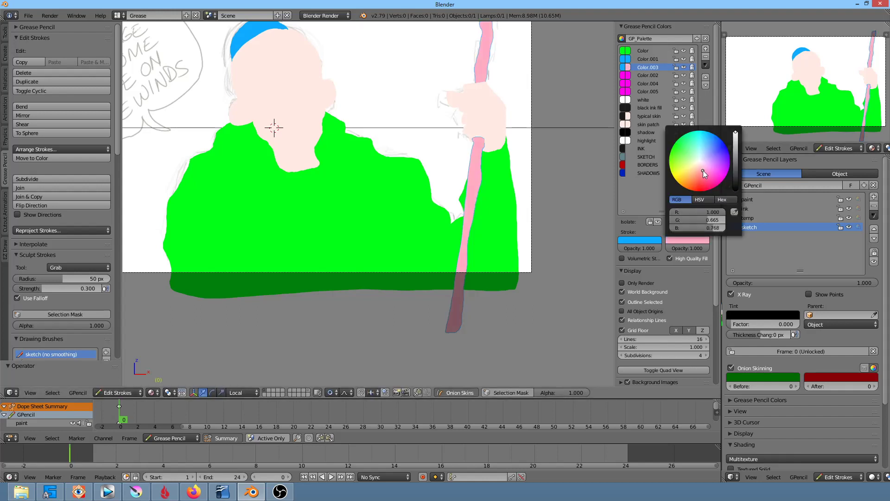
left_click_drag(735, 147, 735, 159)
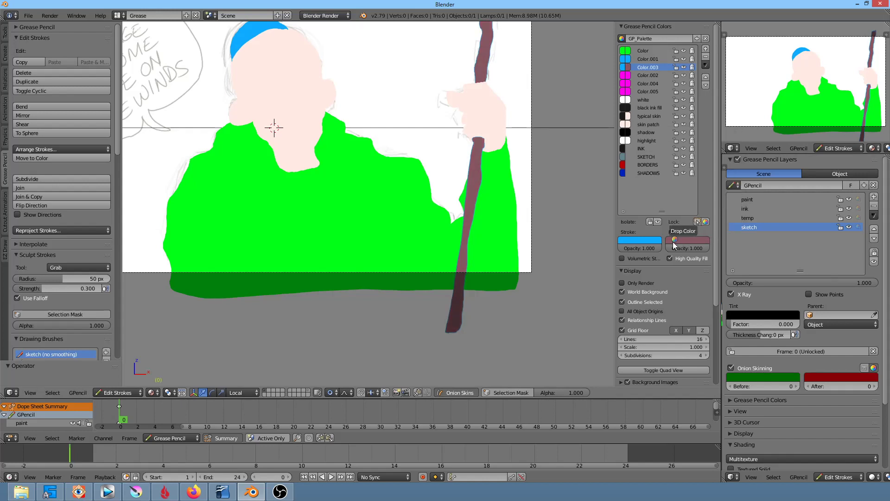
left_click_drag(676, 240, 652, 235)
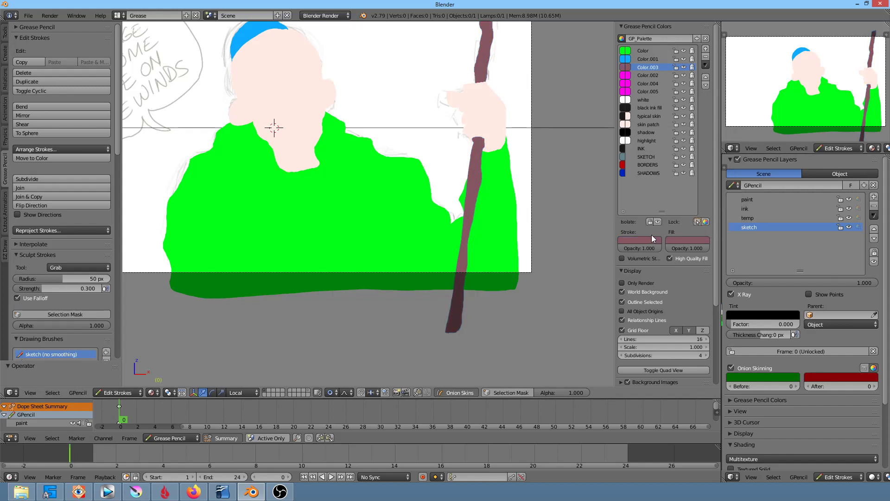
Recolour the Color.001 cap fill and stroke to a deep dark red.
left_click(660, 58)
left_click(689, 241)
left_click(702, 173)
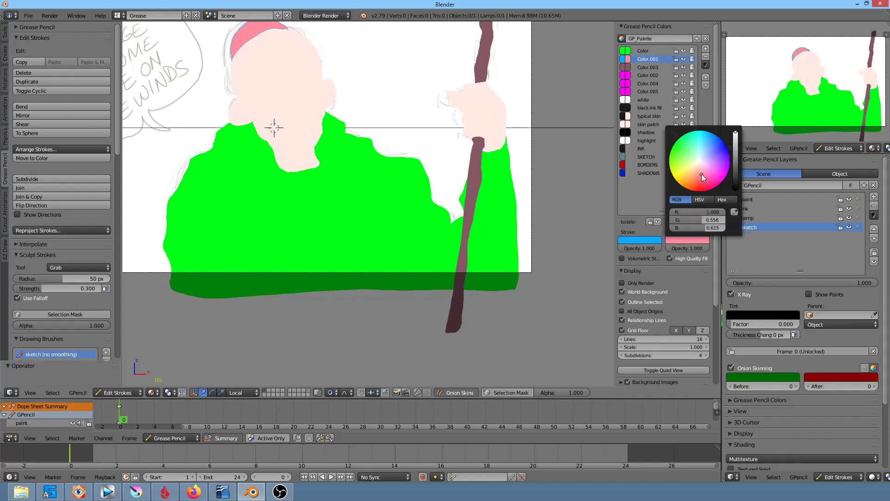
left_click_drag(736, 148, 736, 159)
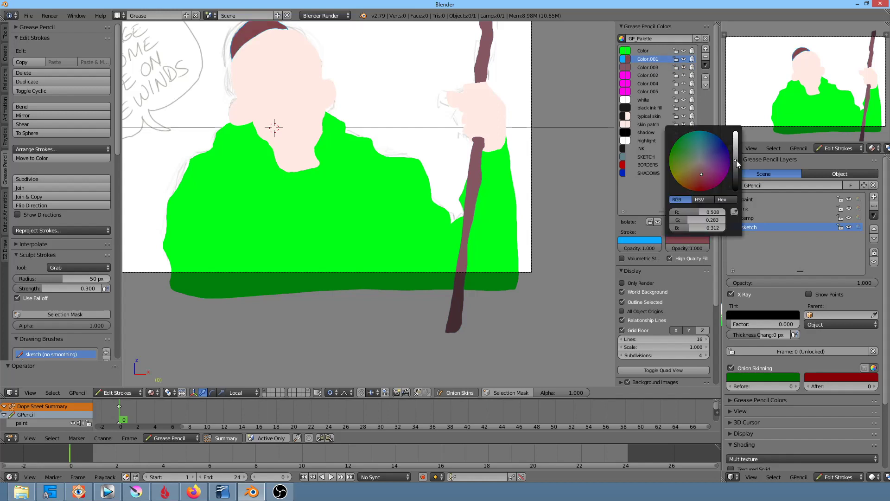
left_click_drag(686, 238, 645, 239)
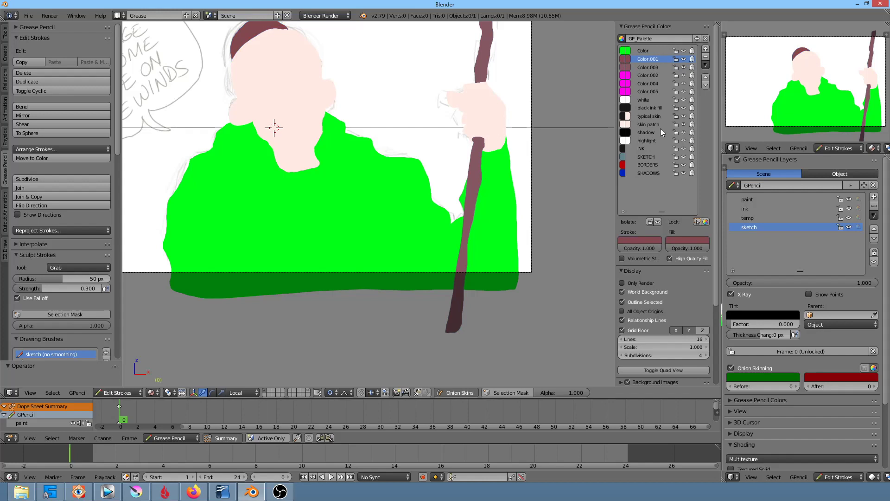
left_click(660, 68)
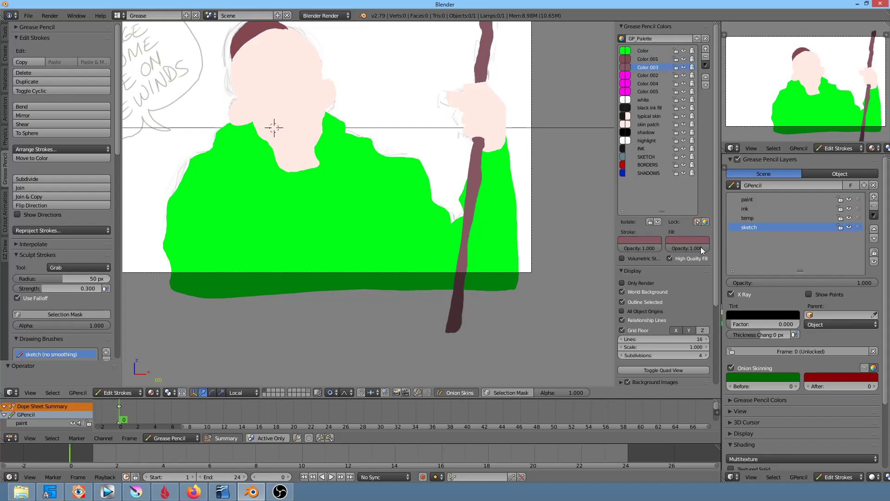
left_click(658, 60)
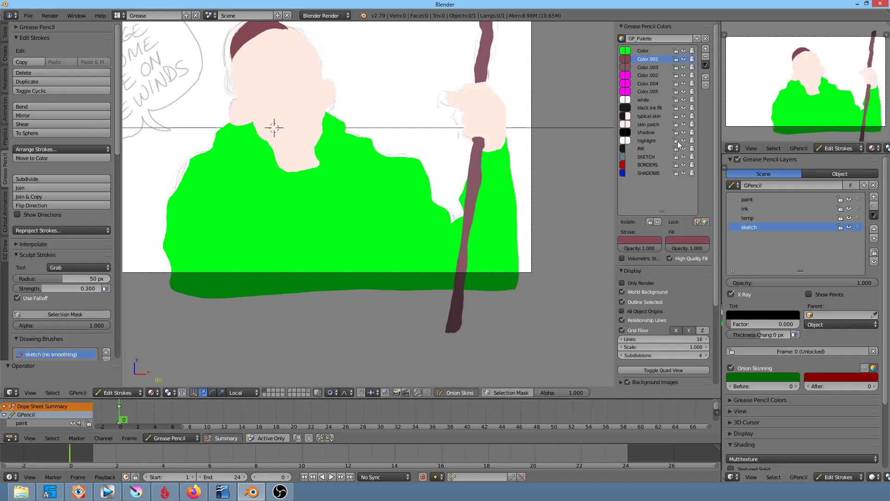
left_click(689, 240)
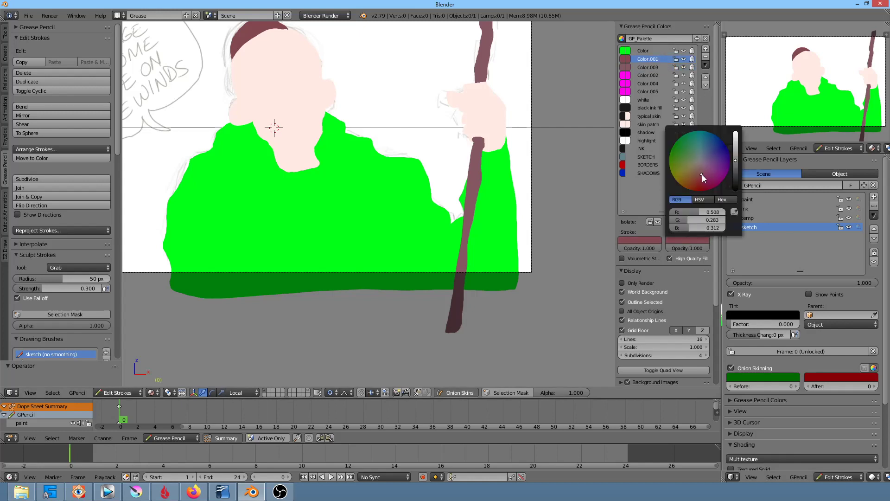
left_click_drag(702, 174, 702, 179)
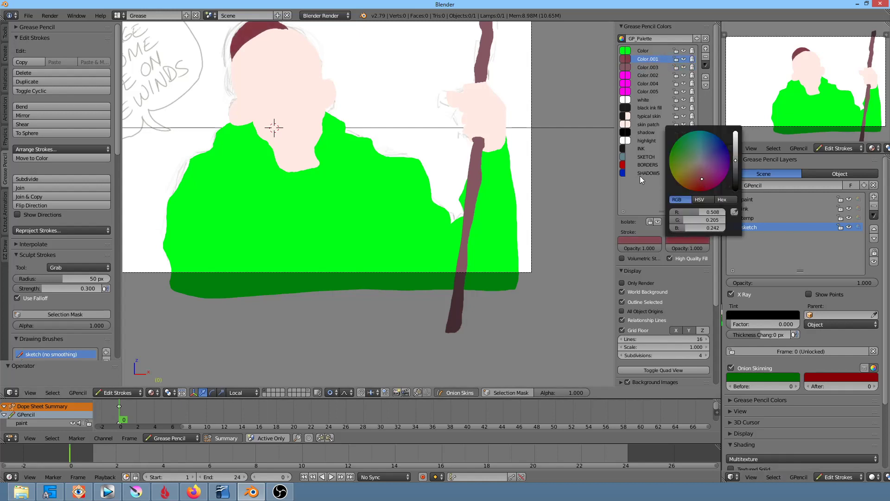
Tone the 'skin patch' fill and stroke down to a muted pale beige.
left_click(662, 124)
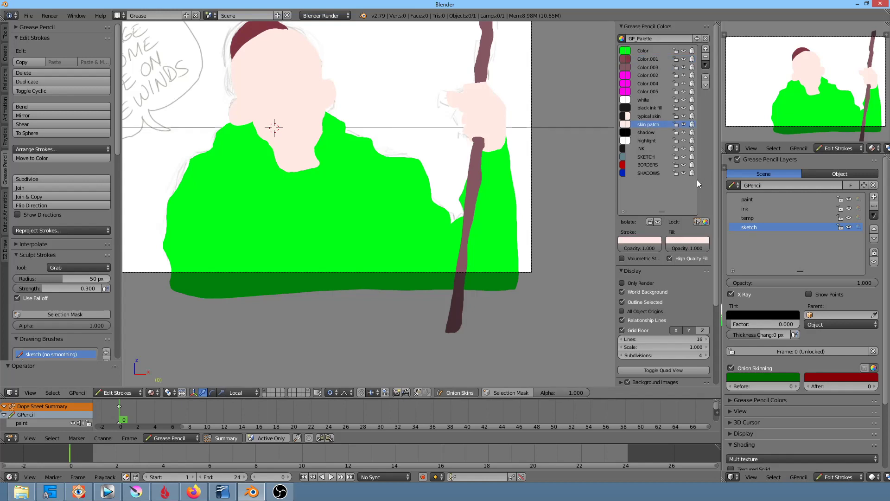
left_click(682, 241)
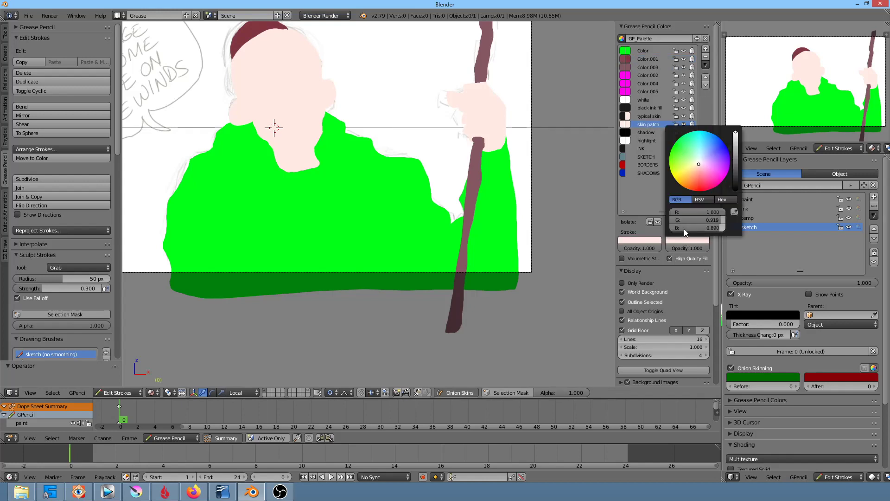
left_click(696, 166)
left_click_drag(735, 134, 737, 146)
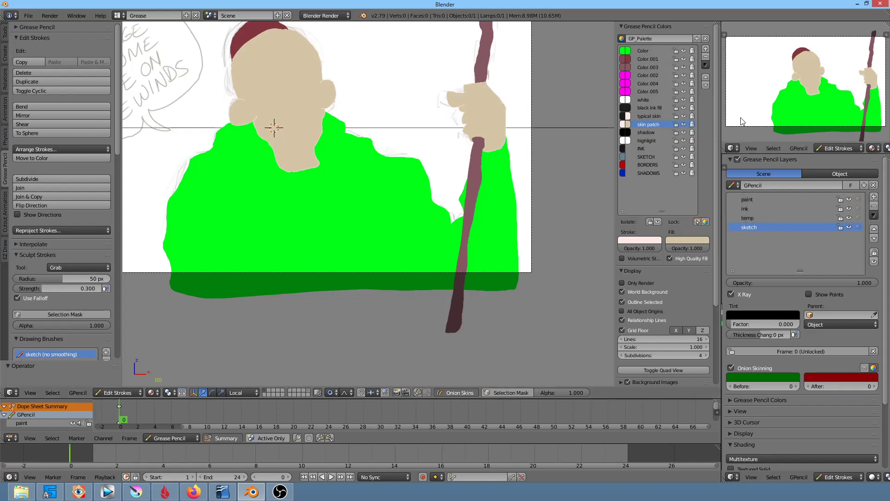
left_click(682, 239)
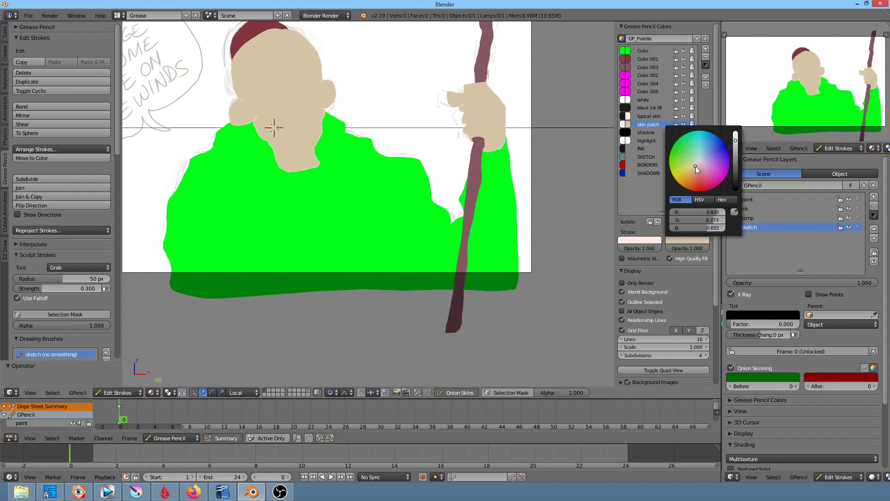
left_click_drag(697, 166, 737, 141)
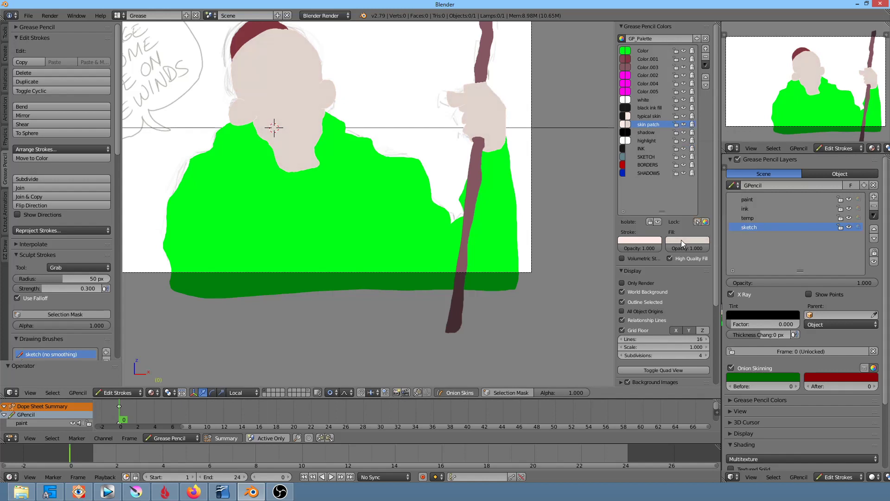
left_click_drag(681, 240, 653, 238)
left_click(668, 51)
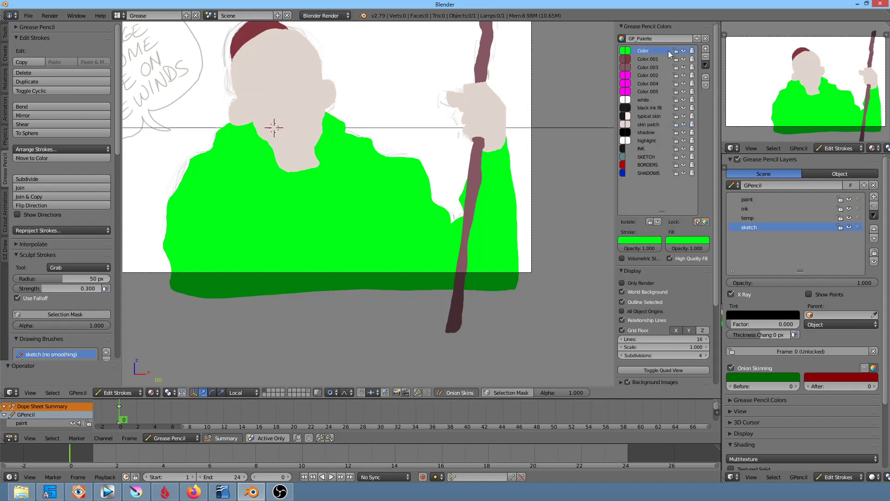
Change the robe's 'Color' fill from green to a muted tan brown.
left_click(687, 241)
left_click_drag(700, 168, 693, 170)
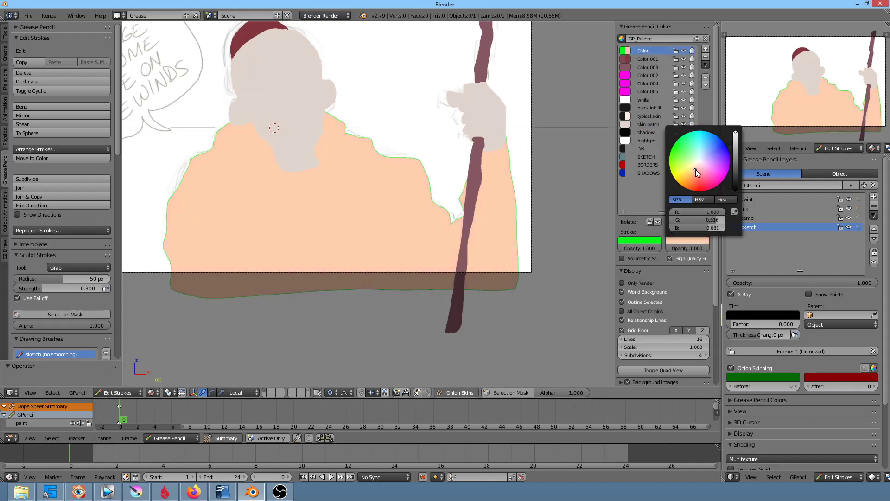
left_click_drag(735, 133, 737, 148)
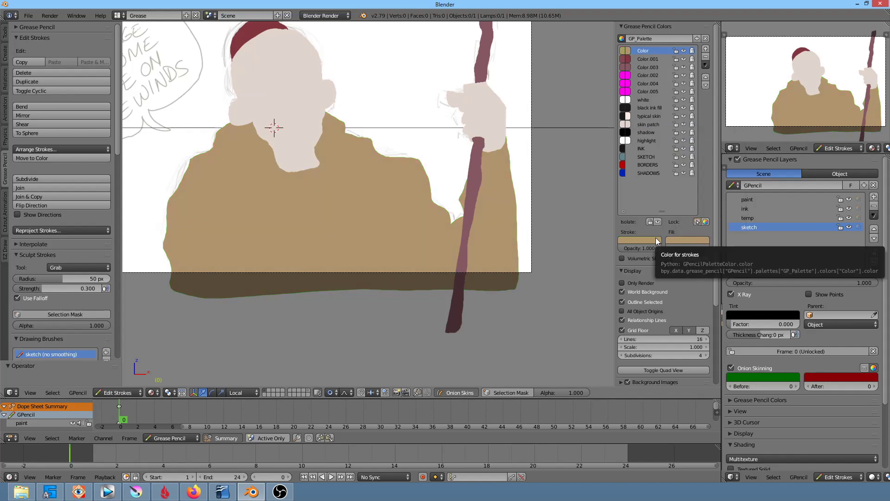
middle_click_drag(382, 168, 413, 226, "shift")
scroll(413, 230, "up", 1)
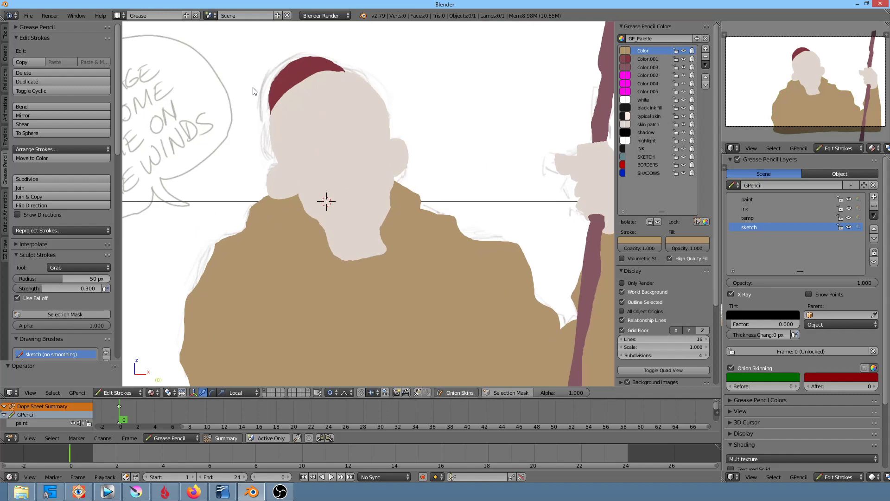
Exit Grab sculpting and switch the stroke sculpt tool to Smooth.
key("Escape")
key("d+e")
left_click(297, 32)
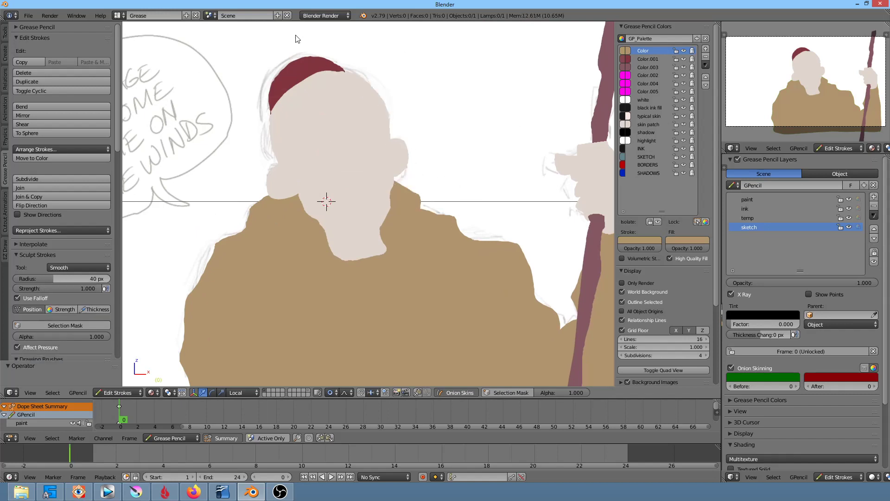
Smooth a stretch of the robe's stroke outline with the Smooth sculpt brush.
key("e")
left_click_drag(305, 138, 266, 179)
key("Escape")
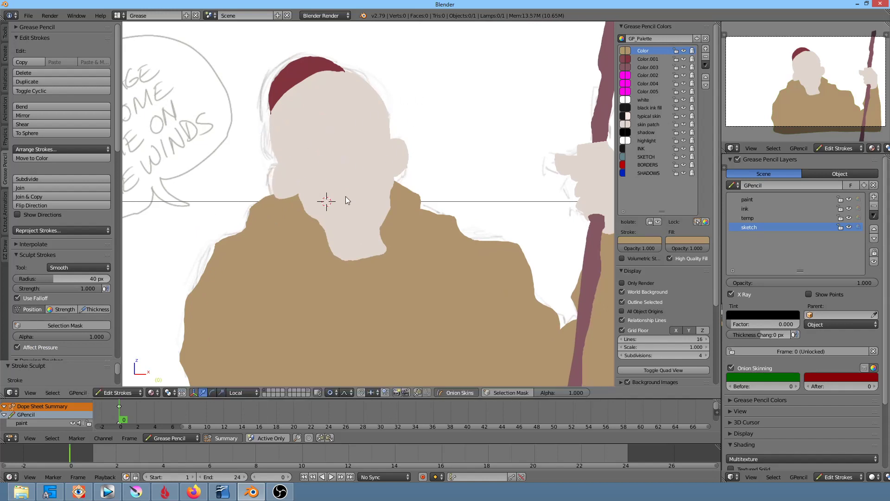
scroll(304, 153, "up", 2)
scroll(334, 129, "up", 2)
scroll(325, 157, "down", 2)
scroll(320, 181, "down", 1)
middle_click_drag(290, 241, 360, 199, "shift")
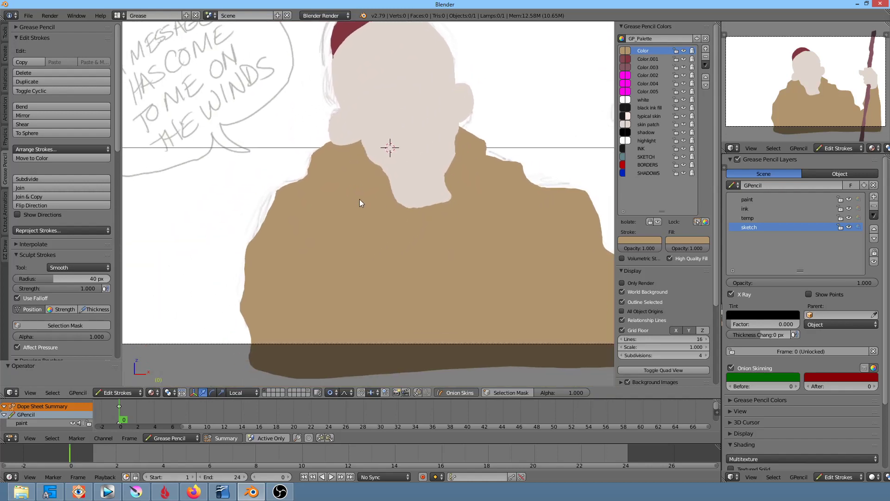
left_click_drag(342, 175, 315, 184)
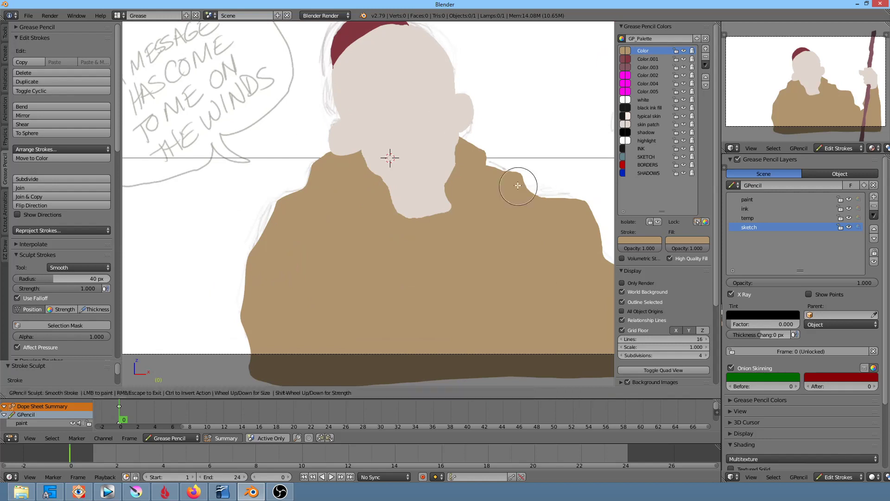
Smooth the strokes along the robe's right shoulder.
left_click_drag(517, 179, 555, 201)
middle_click_drag(559, 268, 363, 210, "shift")
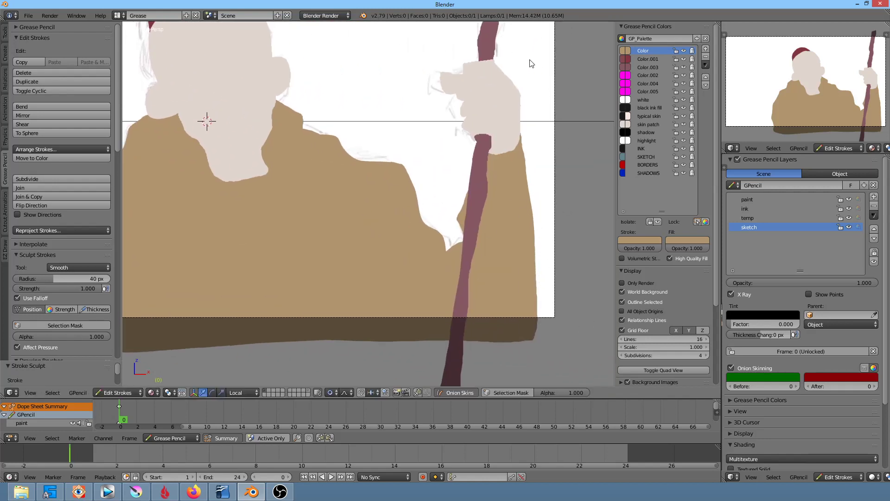
mouse_move(500, 80)
middle_mouse_down("shift")
mouse_move(486, 166)
mouse_move(457, 200)
middle_mouse_up("shift")
middle_click_drag(320, 219, 460, 168, "shift")
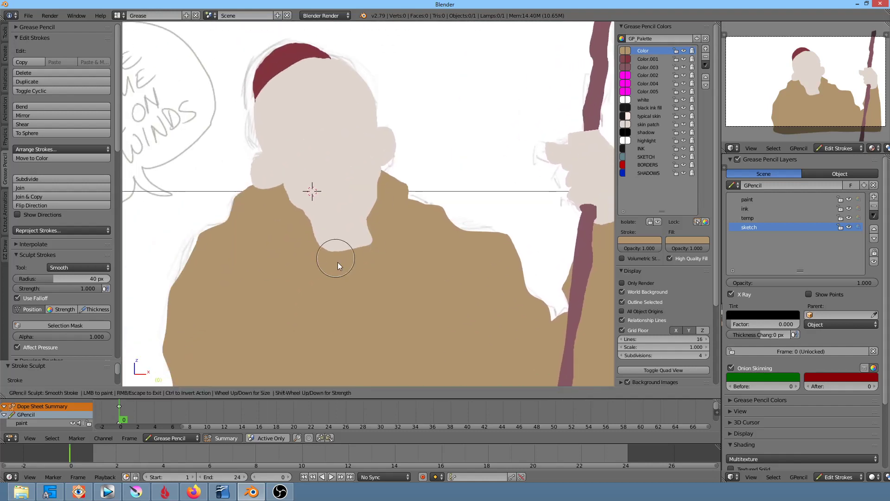
key("e")
key("Escape")
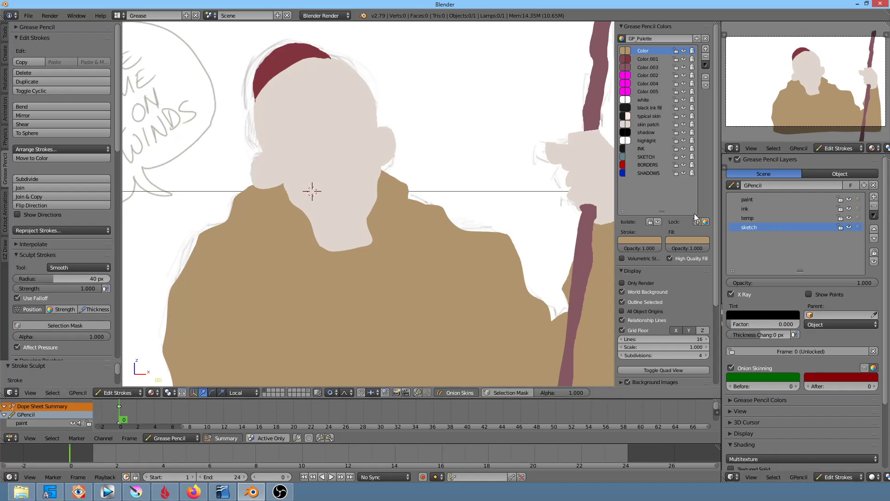
Select every stroke and move them all onto the paint layer.
key("a")
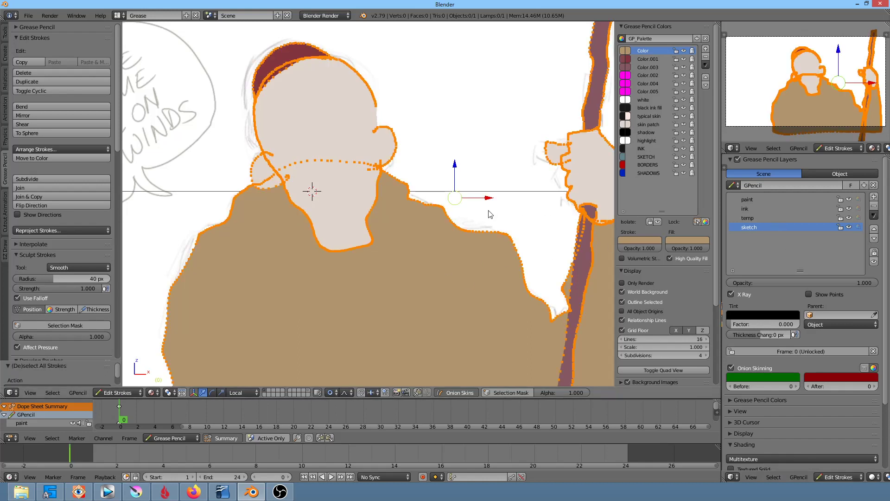
key("m")
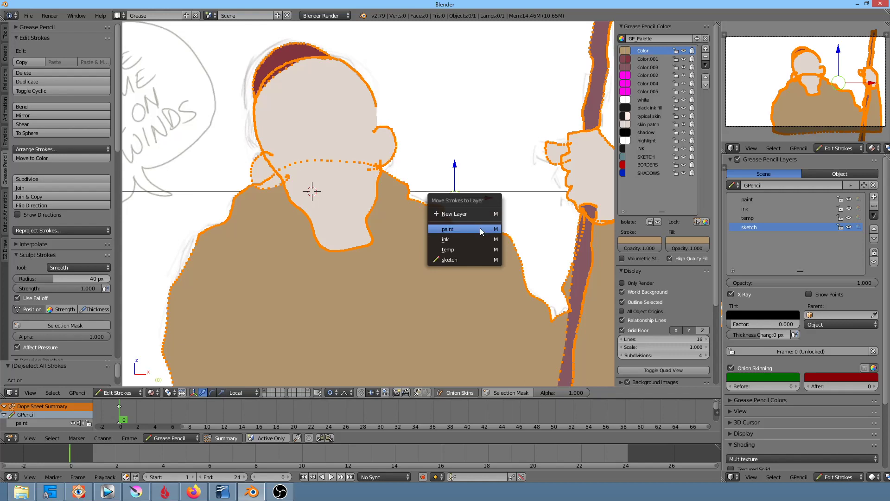
left_click(480, 228)
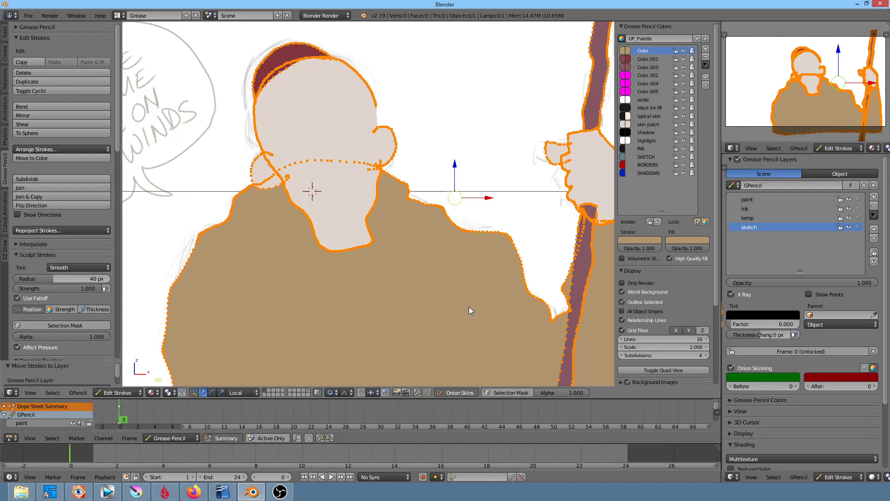
left_click(27, 16)
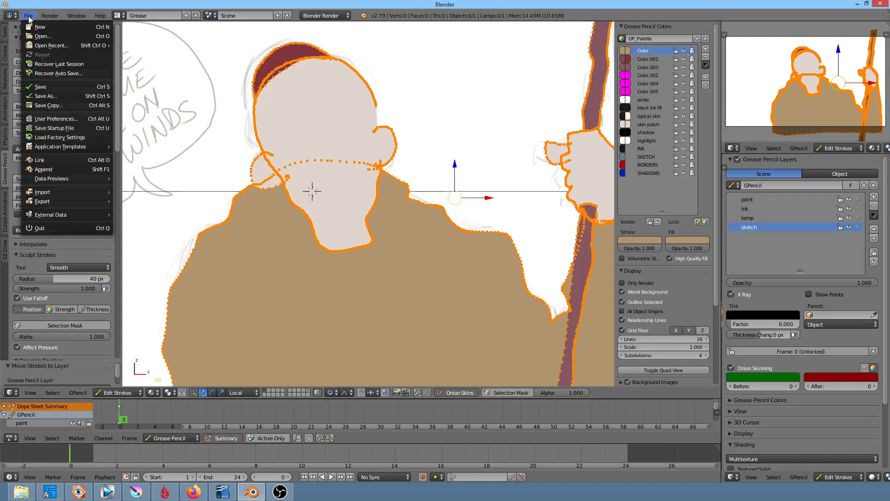
Save the drawing as 046.blend inside a newly created scenes\046 folder.
left_click(53, 96)
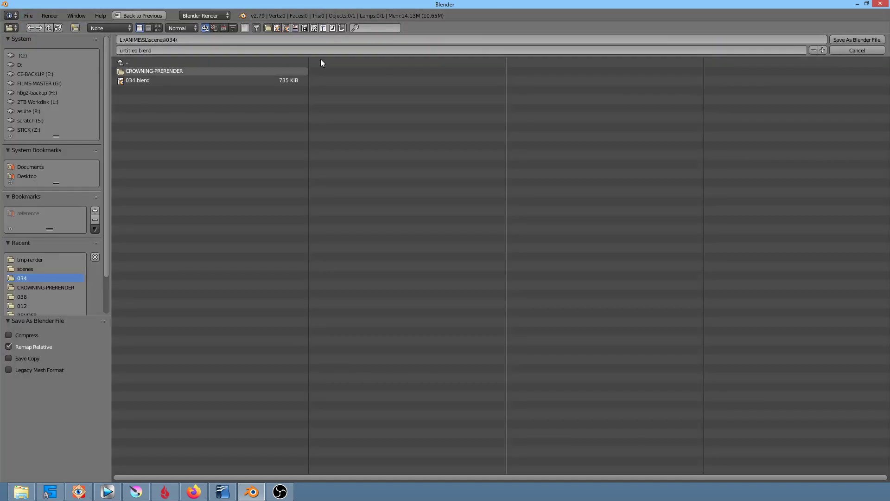
left_click(216, 39)
left_click(216, 38)
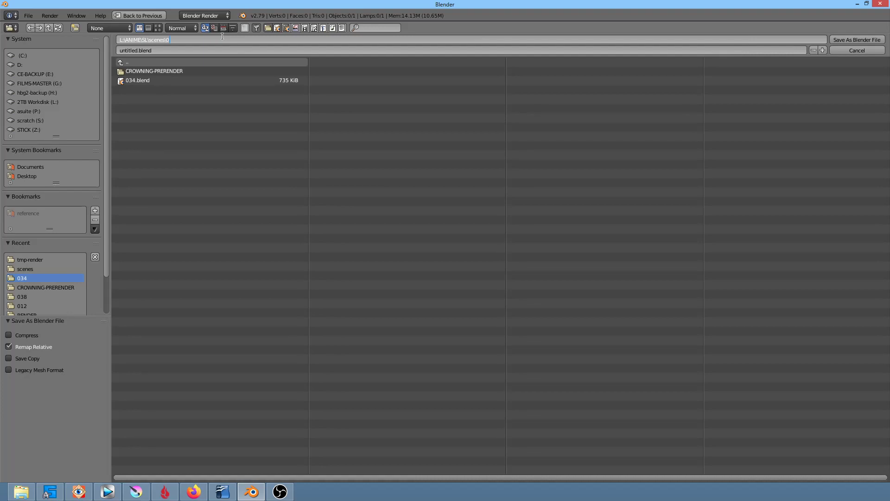
type("46")
key("Return")
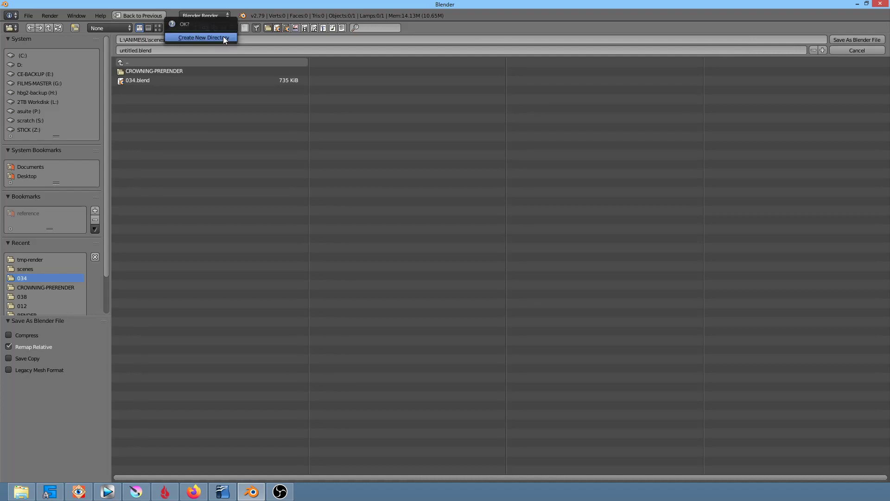
left_click(223, 36)
left_click(158, 50)
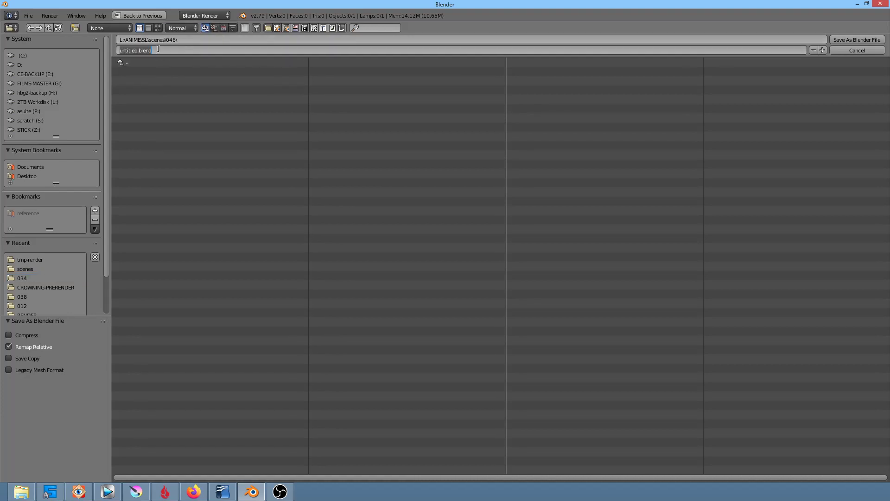
type("04")
key("Return")
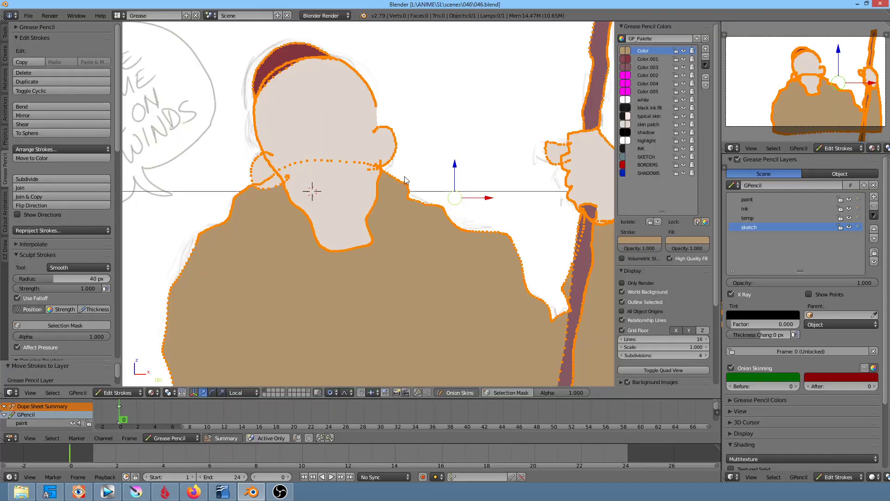
Deselect all strokes and make the ink layer active.
key("a")
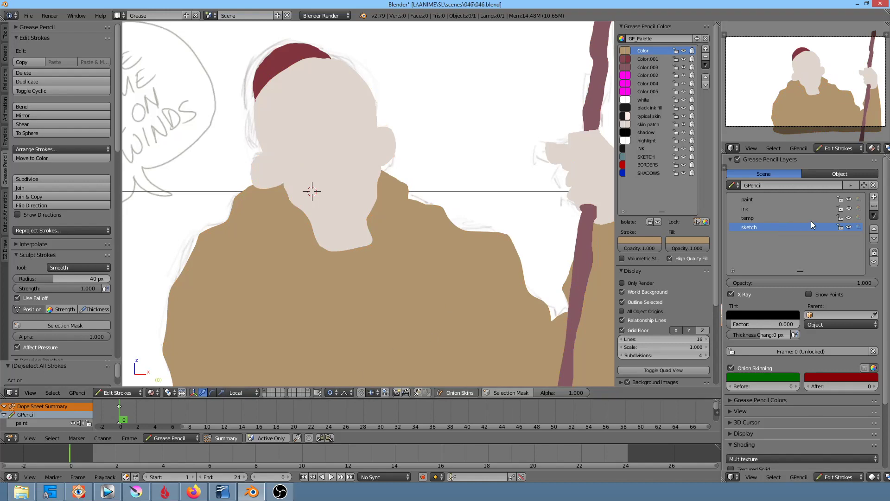
left_click(767, 208)
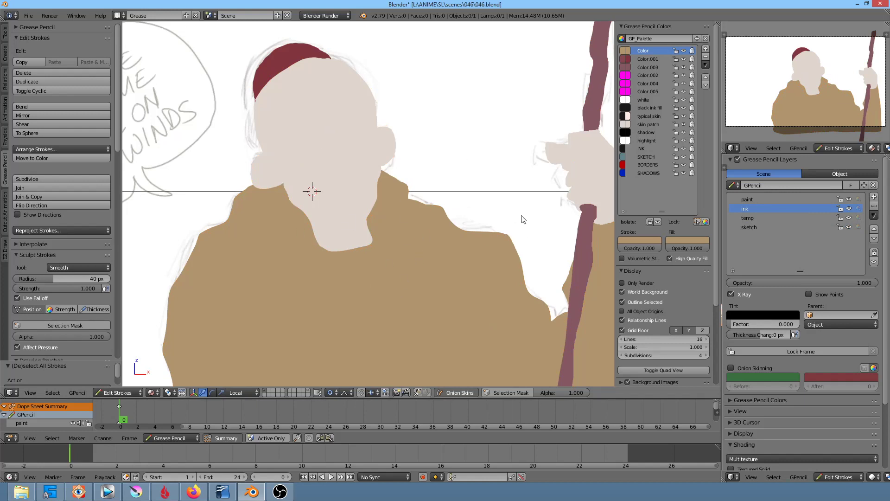
middle_click_drag(479, 288, 430, 260, "shift")
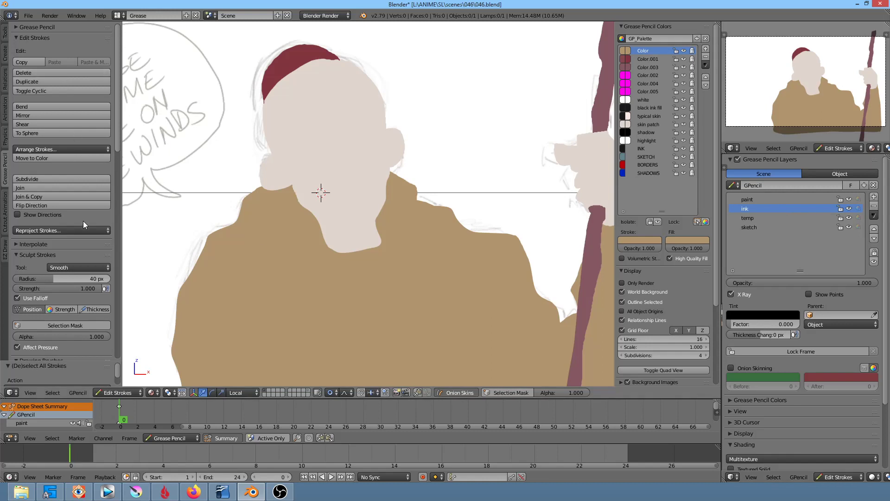
scroll(111, 234, "down", 8)
scroll(110, 233, "down", 3)
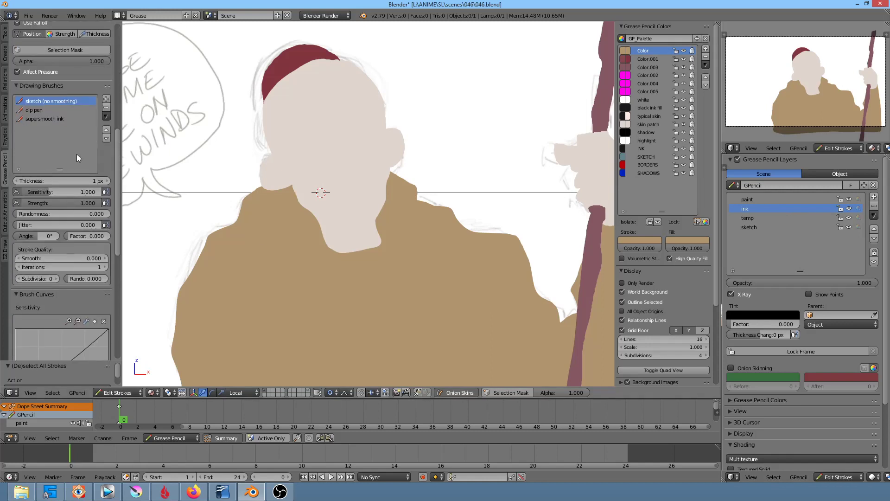
Select the black INK colour, mirror the view onto the face, and ink the first eye mark.
left_click(649, 148)
scroll(412, 136, "up", 2)
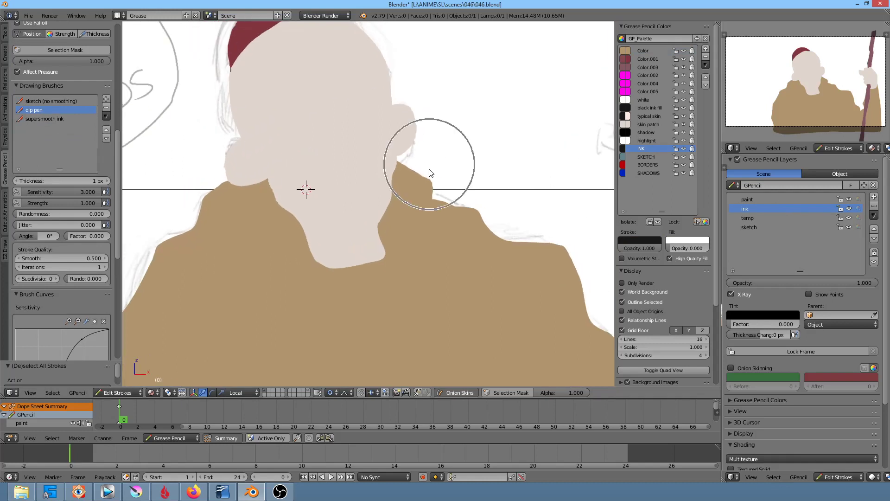
middle_click_drag(429, 244, 505, 279, "shift")
scroll(506, 279, "down", 1)
scroll(438, 215, "down", 3)
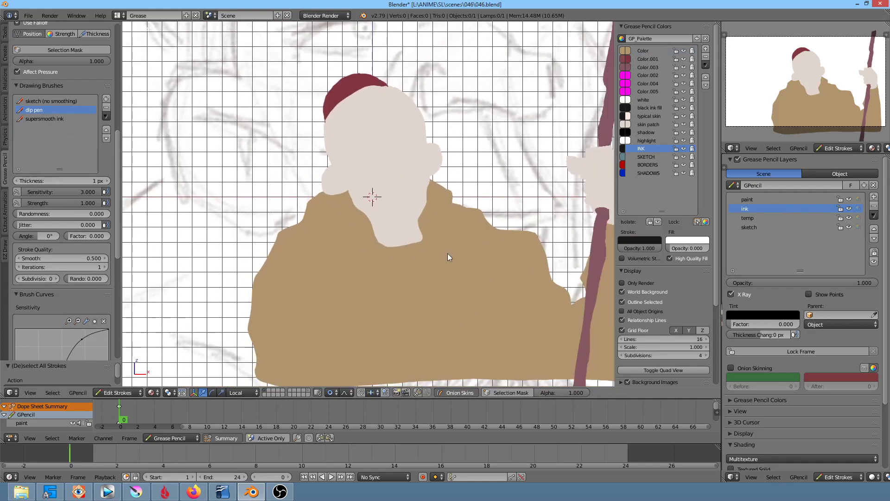
scroll(431, 259, "down", 2)
middle_click_drag(415, 249, 370, 272, "shift")
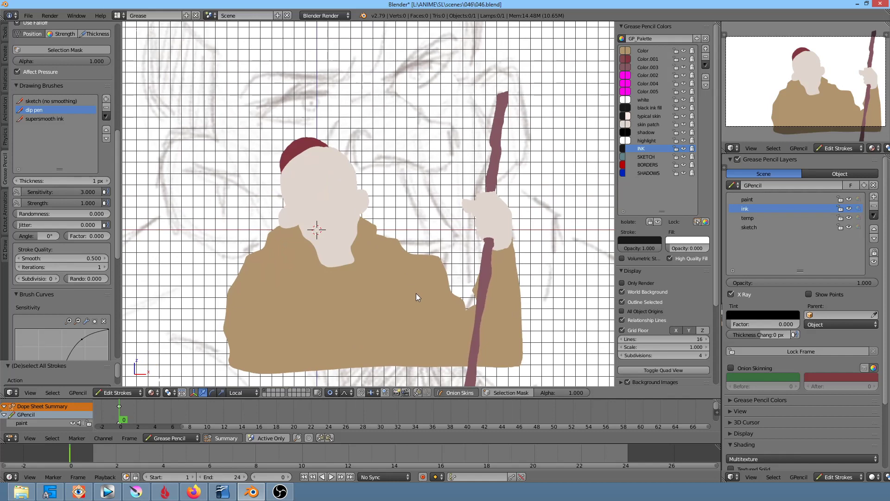
key("ctrl+KP_1")
middle_click_drag(422, 267, 372, 265, "shift")
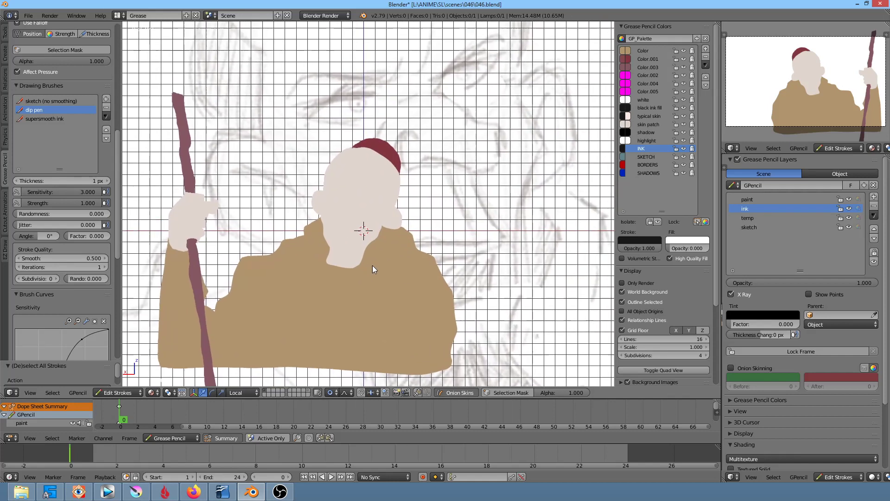
scroll(413, 222, "up", 3)
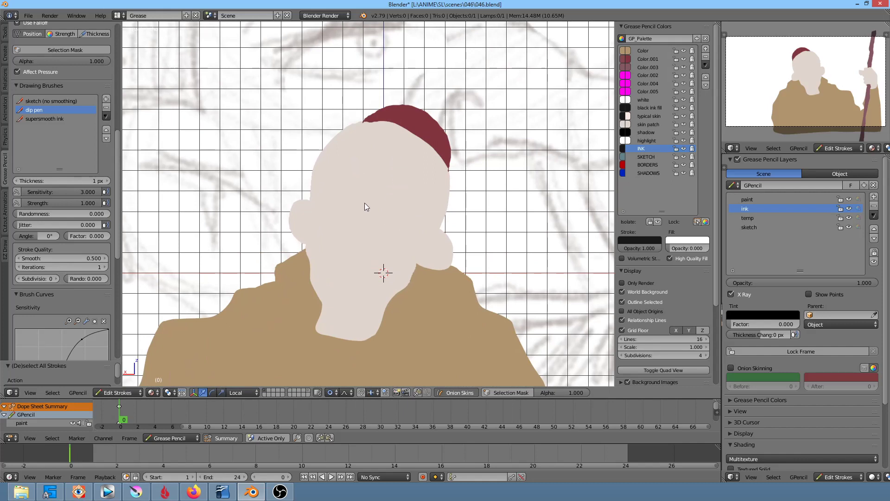
left_click_drag(357, 205, 359, 215)
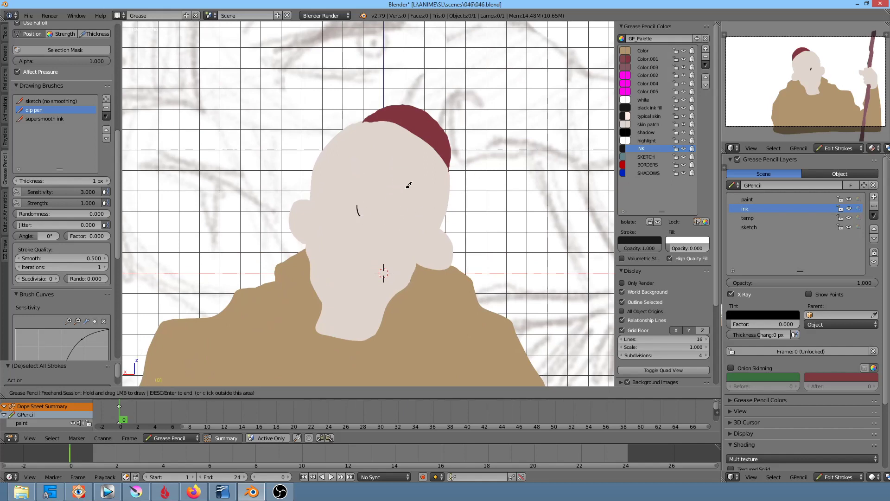
Ink the eye line, wrinkle marks beside the eye, under-eye lines and right pupil.
left_click_drag(366, 215, 405, 214)
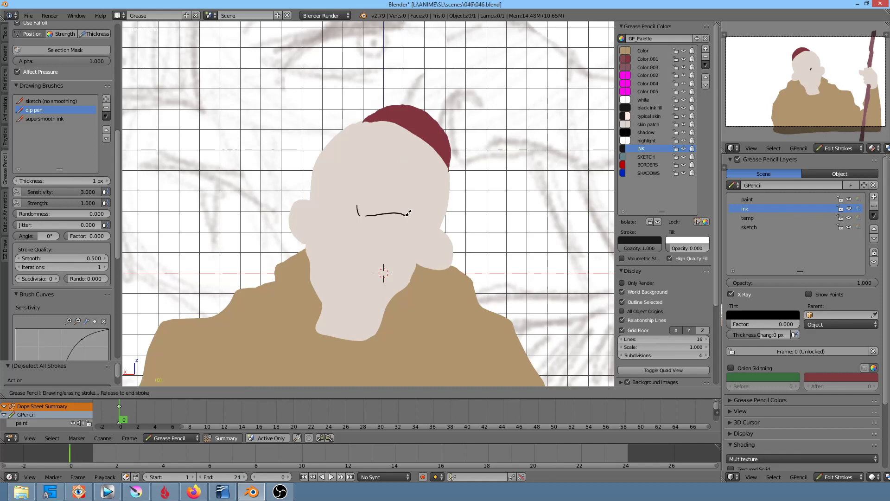
key("KP_1")
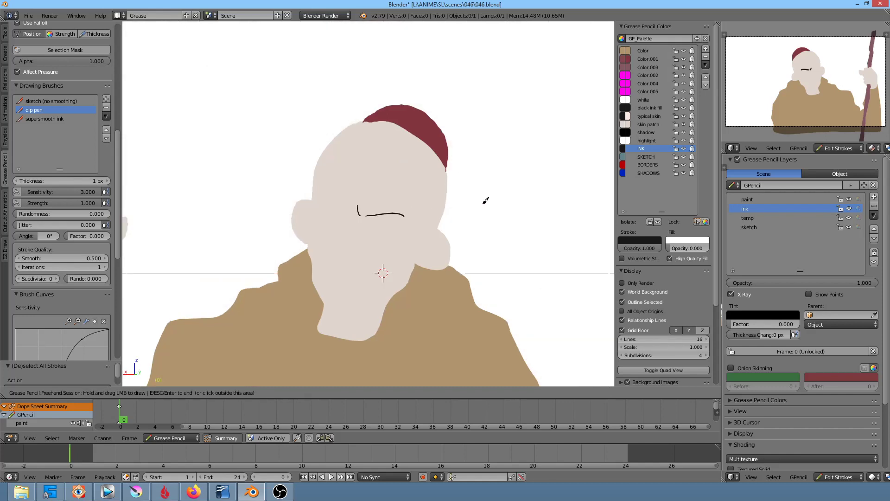
mouse_move(386, 201)
left_mouse_down()
mouse_move(385, 213)
mouse_move(414, 203)
left_mouse_up()
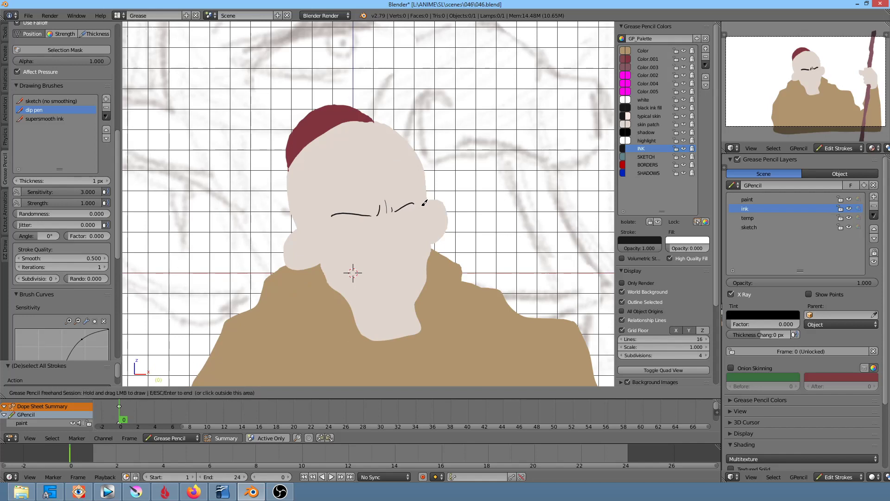
left_click_drag(368, 218, 333, 222)
mouse_move(394, 216)
left_mouse_down()
mouse_move(423, 212)
mouse_move(367, 222)
mouse_move(413, 204)
left_mouse_up()
left_click_drag(340, 228, 331, 225)
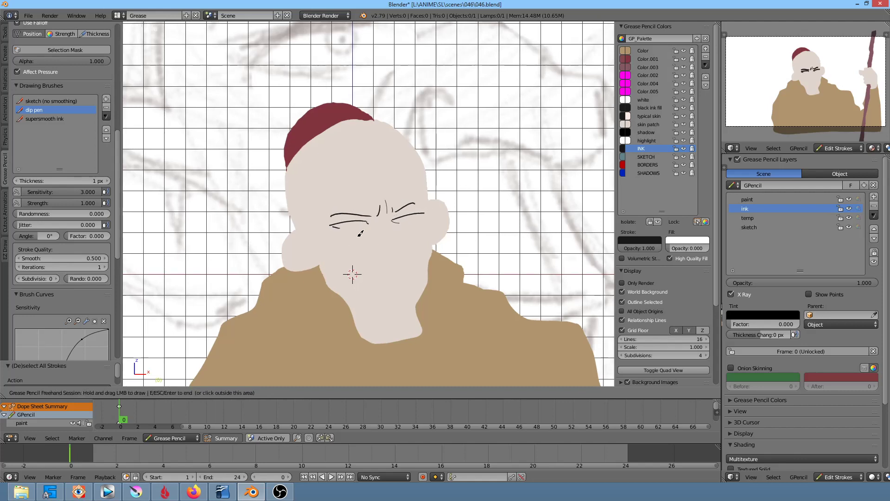
scroll(468, 159, "up", 6)
mouse_move(323, 256)
left_mouse_down()
mouse_move(330, 261)
mouse_move(323, 262)
left_mouse_up()
left_click_drag(491, 242, 491, 245)
scroll(500, 274, "down", 2)
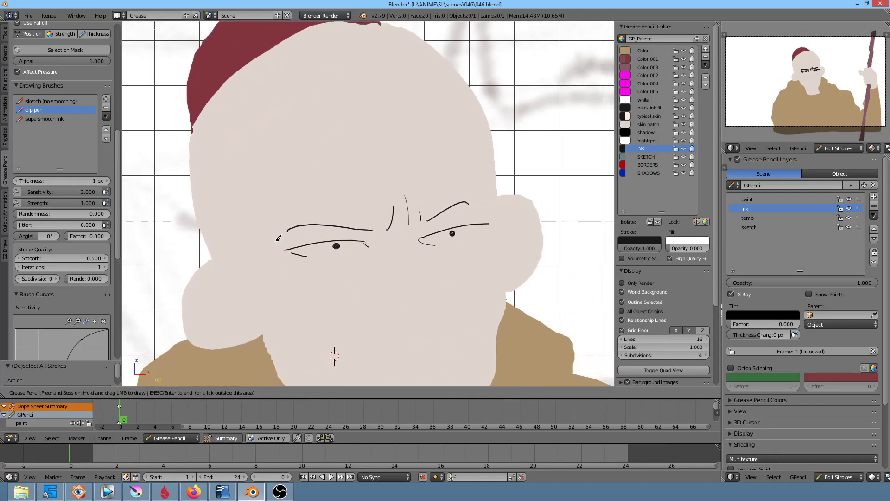
In back view, ink the nose bridge, hooked nose and the line below it.
middle_click_drag(441, 278, 459, 177, "shift")
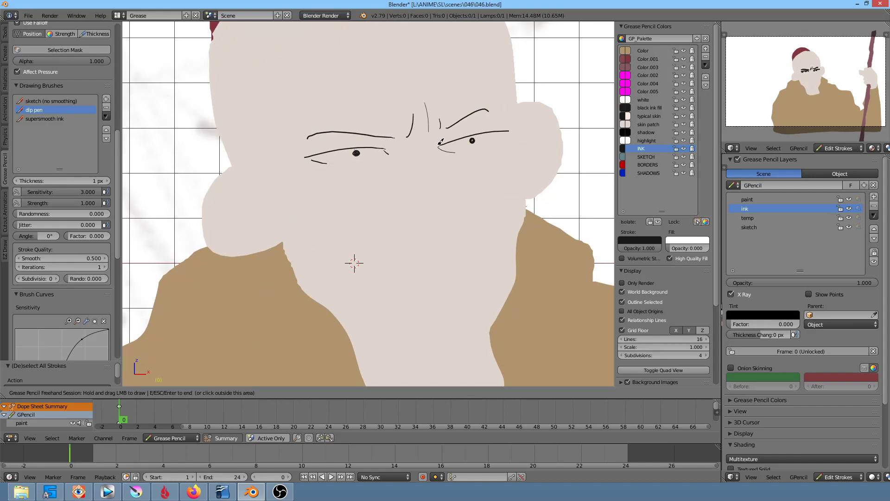
key("ctrl+KP_1")
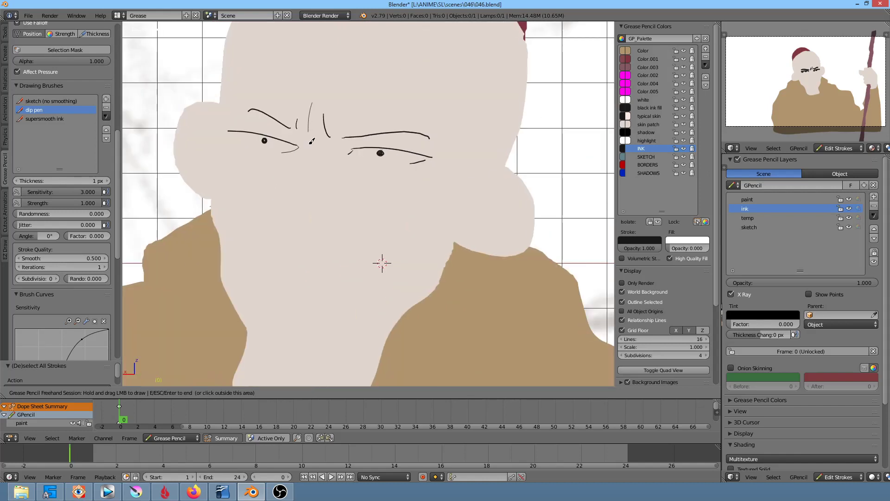
mouse_move(304, 148)
left_mouse_down()
mouse_move(268, 231)
mouse_move(338, 217)
mouse_move(332, 194)
left_mouse_up()
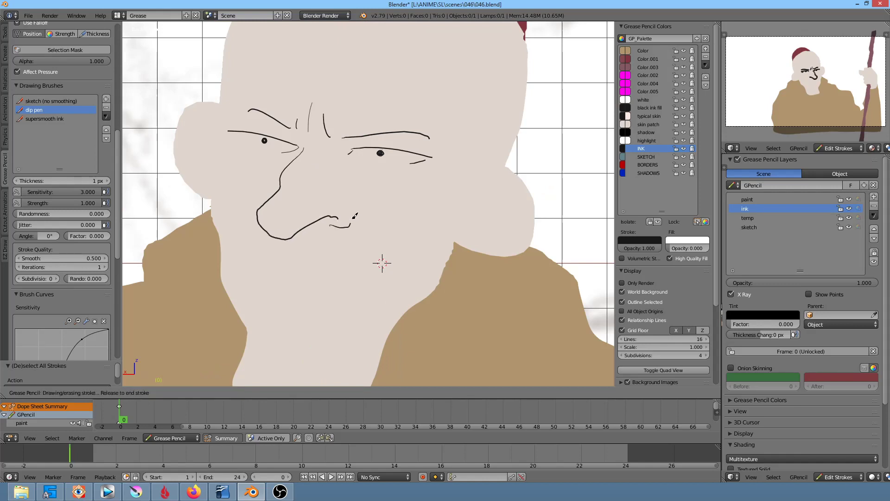
left_click_drag(360, 189, 386, 236)
middle_click_drag(399, 284, 450, 220, "shift")
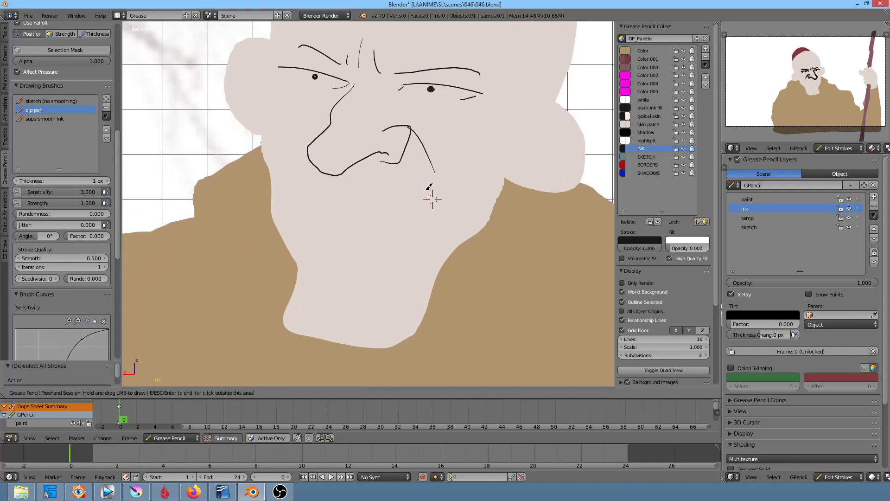
left_click_drag(357, 170, 342, 231)
Add crease strokes under the eyes and running down the cheeks.
left_click_drag(398, 97, 417, 116)
mouse_move(333, 89)
left_mouse_down()
mouse_move(347, 87)
mouse_move(330, 100)
left_mouse_up()
left_click_drag(278, 76, 285, 109)
left_click_drag(476, 106, 472, 115)
middle_click_drag(408, 174, 388, 237, "shift")
left_click(803, 199)
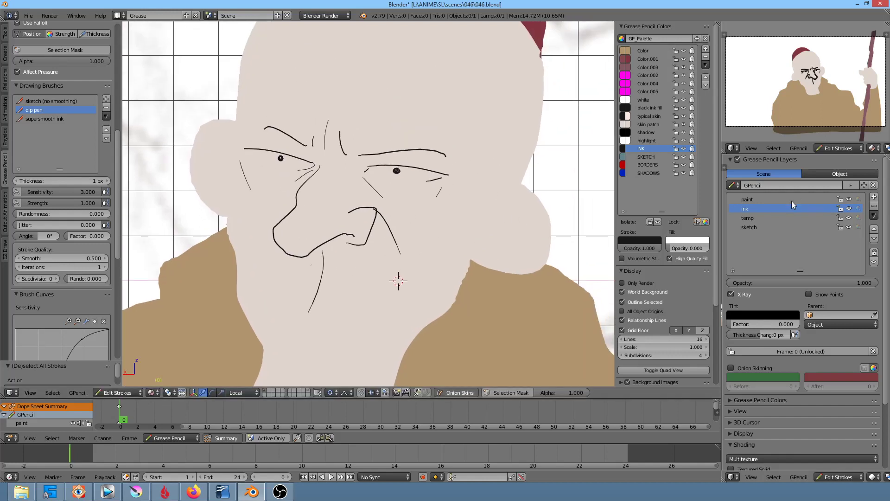
On the paint layer, push the skin shape outward at the ears with proportional editing.
left_click(778, 200)
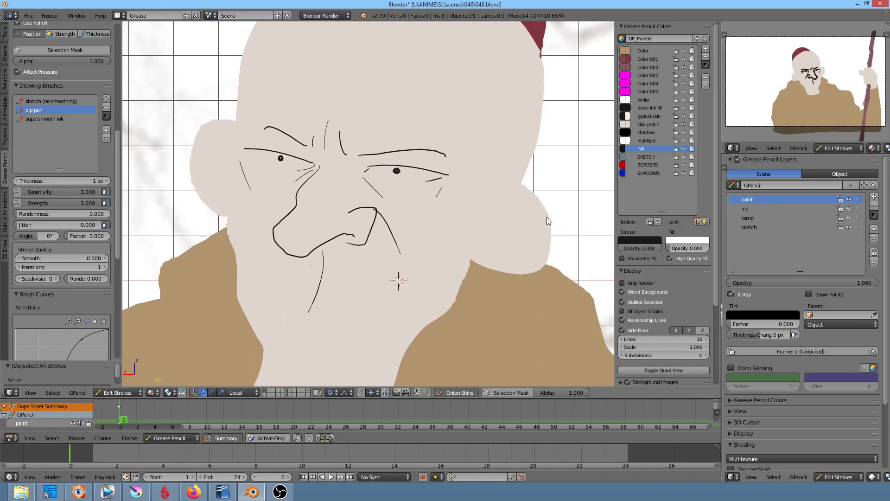
right_click(547, 216)
key("g")
scroll(561, 204, "down", 5)
scroll(566, 197, "down", 5)
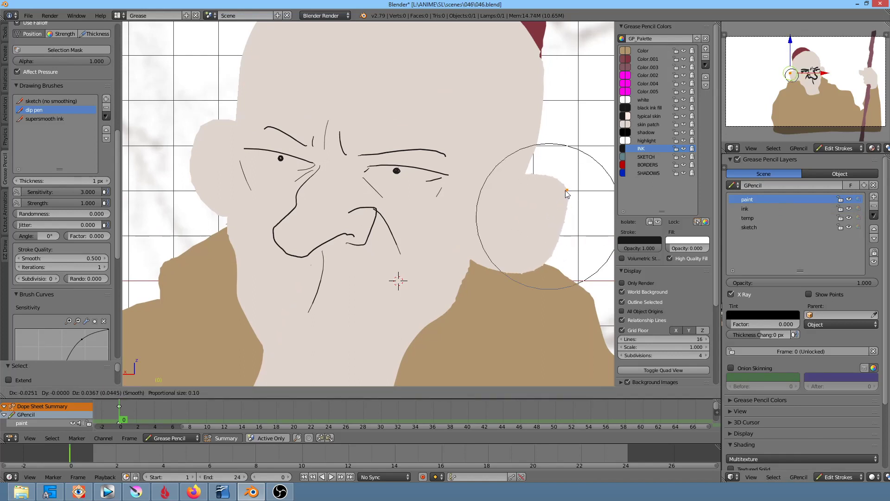
left_click(566, 191)
right_click(209, 116)
key("g")
left_click(208, 121)
right_click(217, 228)
key("g")
left_click(215, 227)
Bulge the skin shape over the shoulder edge and sculpt the lower nose line into shape.
right_click(484, 280)
key("g")
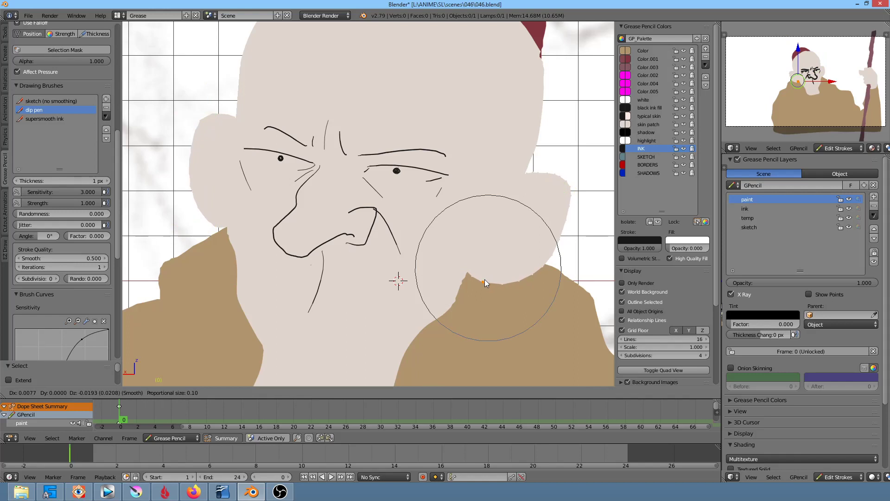
left_click(485, 279)
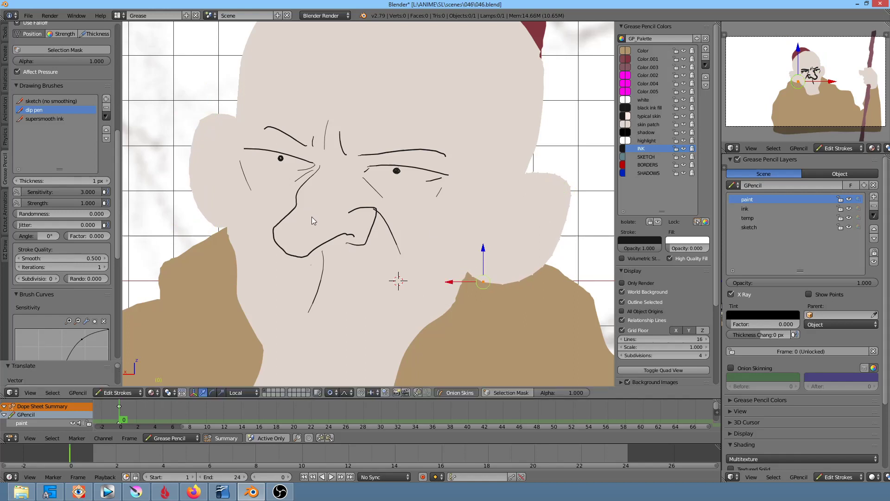
mouse_move(300, 241)
left_mouse_down()
mouse_move(294, 223)
mouse_move(352, 202)
mouse_move(376, 223)
left_mouse_up()
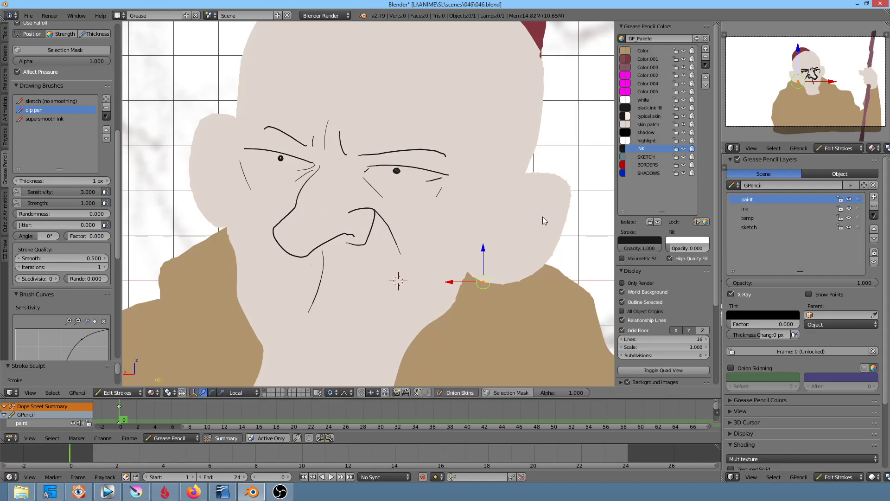
left_click(767, 209)
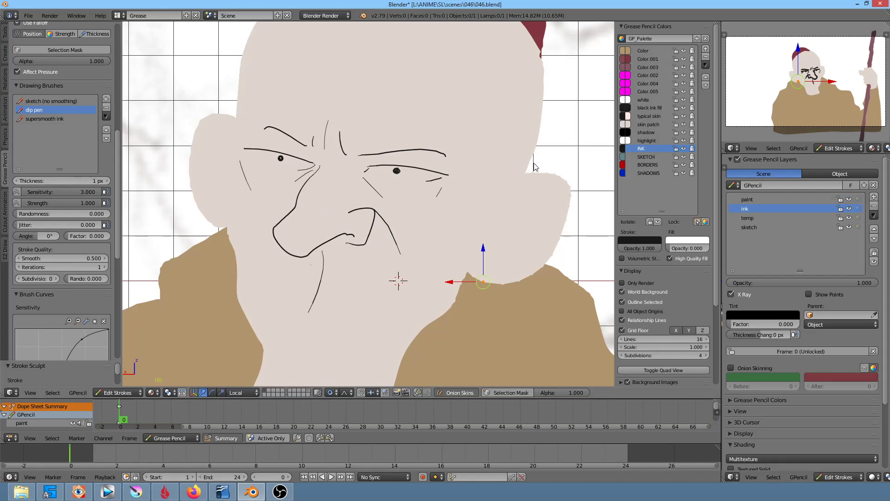
Set proportional editing to Connected and draw inner ink lines on both ears.
left_click(330, 392)
left_click(363, 349)
middle_click_drag(473, 285, 458, 292, "shift")
left_click_drag(532, 209, 481, 234)
left_click_drag(497, 221, 495, 242)
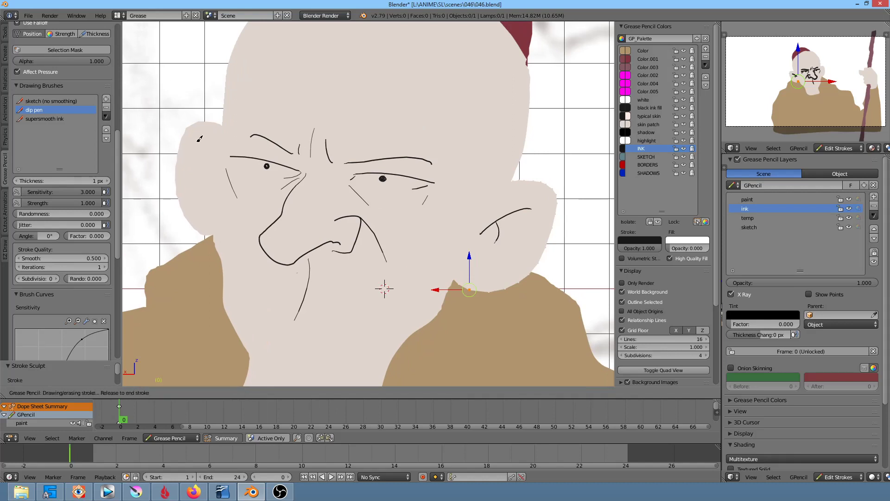
left_click_drag(198, 139, 207, 190)
middle_click_drag(469, 280, 495, 196, "shift")
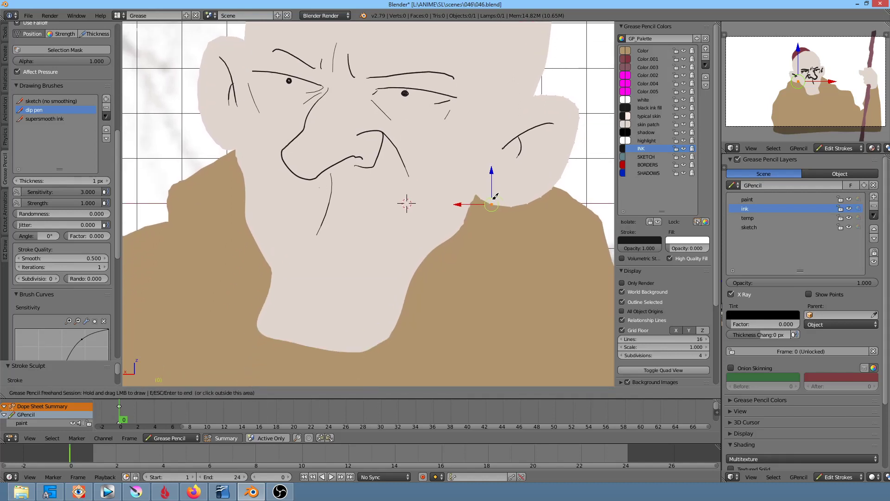
key("Escape")
Select a chin point on the skin shape and pull it lower with proportional falloff.
scroll(392, 260, "down", 1)
scroll(398, 252, "down", 2)
right_click(319, 284)
key("g")
scroll(318, 291, "down", 2)
scroll(315, 292, "down", 3)
scroll(318, 290, "down", 4)
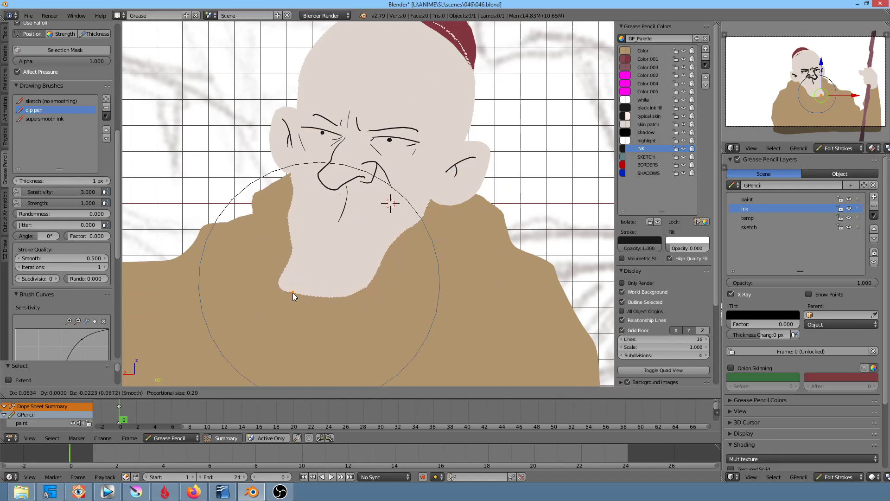
Scale the chin point inward and move it into a long pointed chin, then select magenta Color.002.
left_click(296, 296)
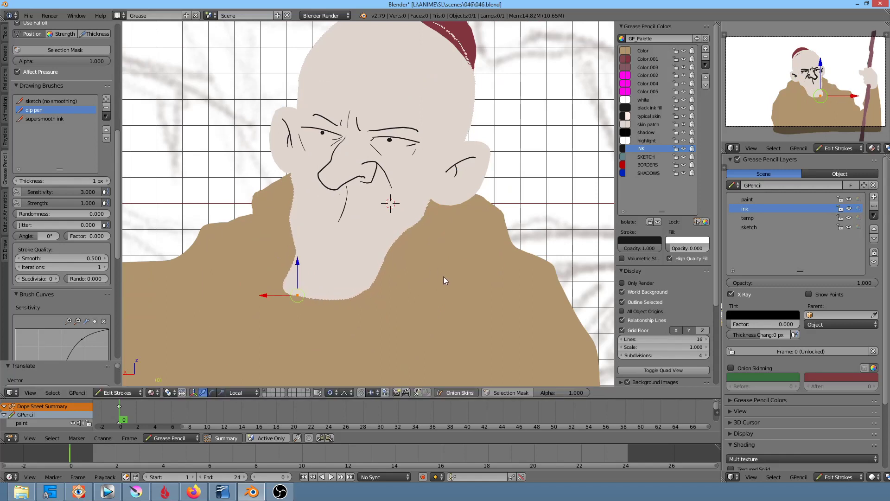
key("s")
left_click(387, 285)
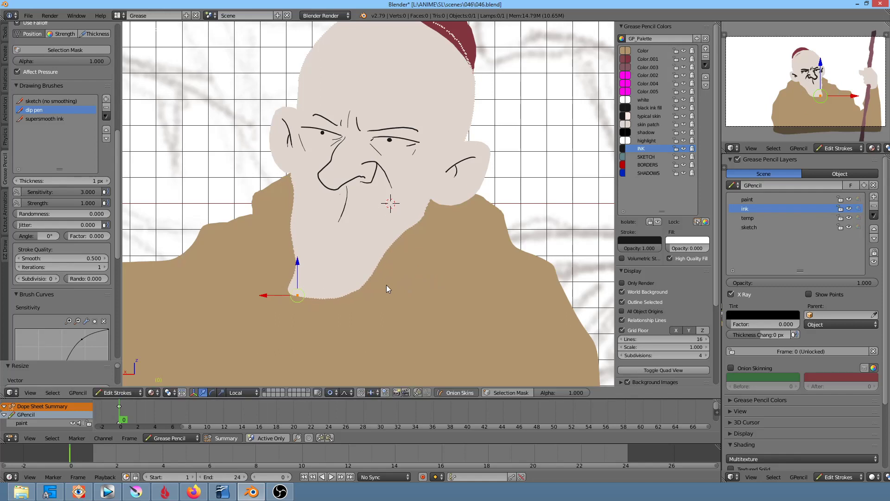
key("g")
scroll(360, 298, "down", 3)
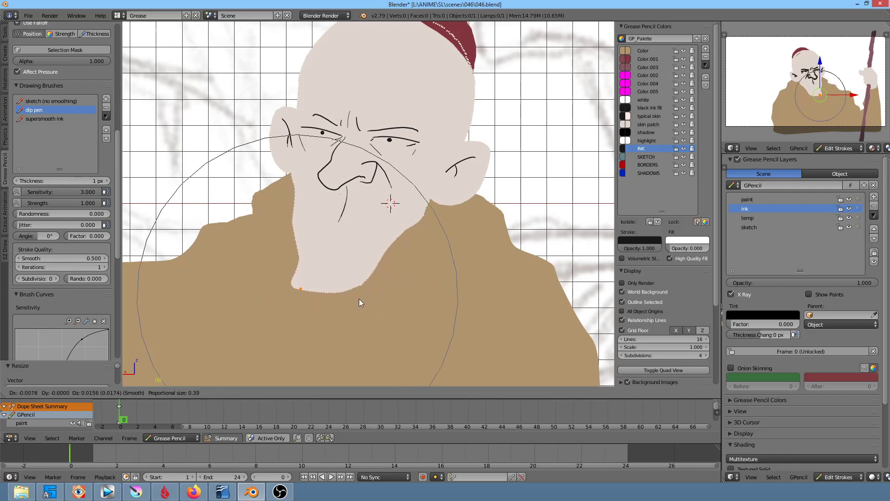
left_click(360, 305)
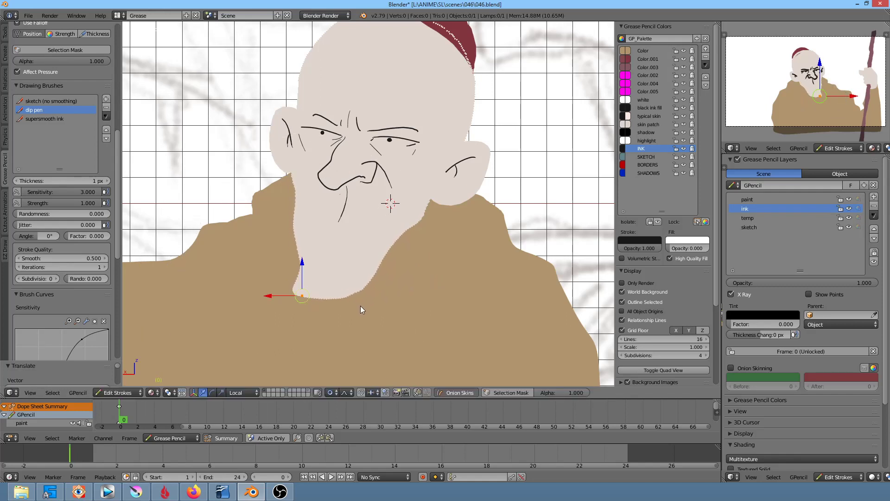
left_click(644, 75)
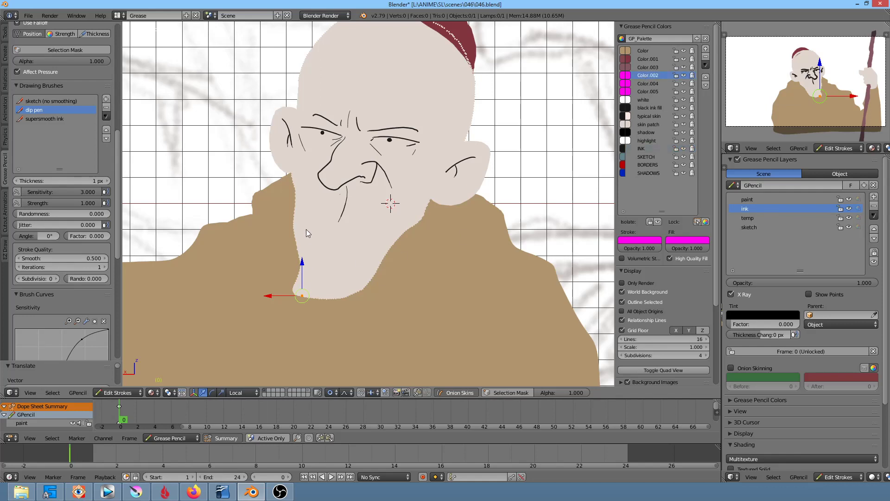
Draw a jagged beard below the chin and recolor Color.002's fill and stroke to muted mauve.
mouse_move(301, 262)
left_mouse_down()
mouse_move(304, 253)
mouse_move(286, 322)
mouse_move(348, 312)
mouse_move(387, 249)
mouse_move(353, 281)
mouse_move(332, 284)
mouse_move(307, 272)
mouse_move(306, 252)
left_mouse_up()
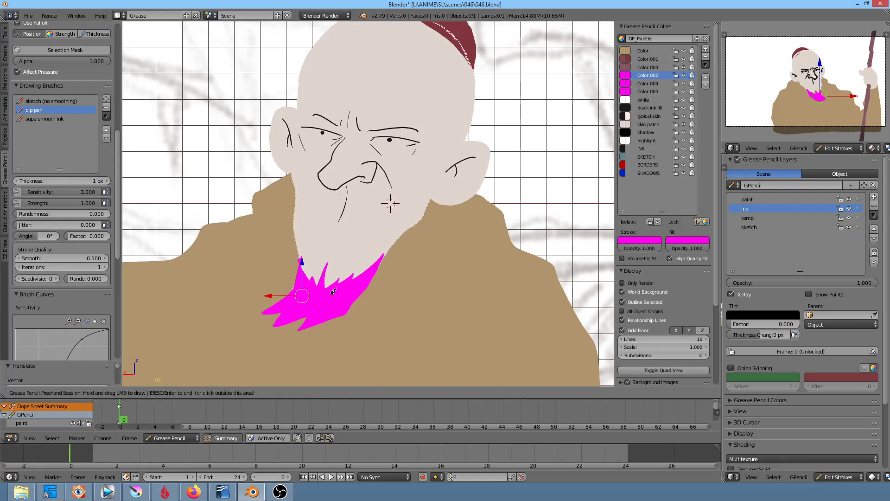
key("Escape")
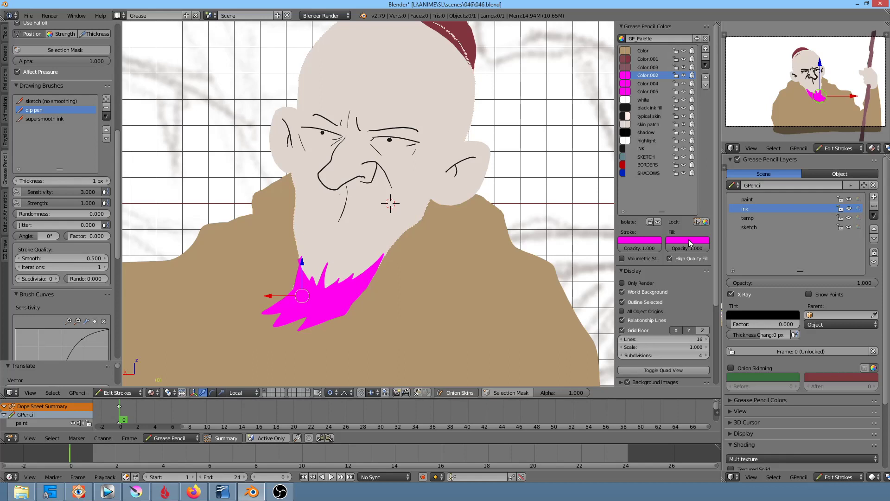
left_click(697, 241)
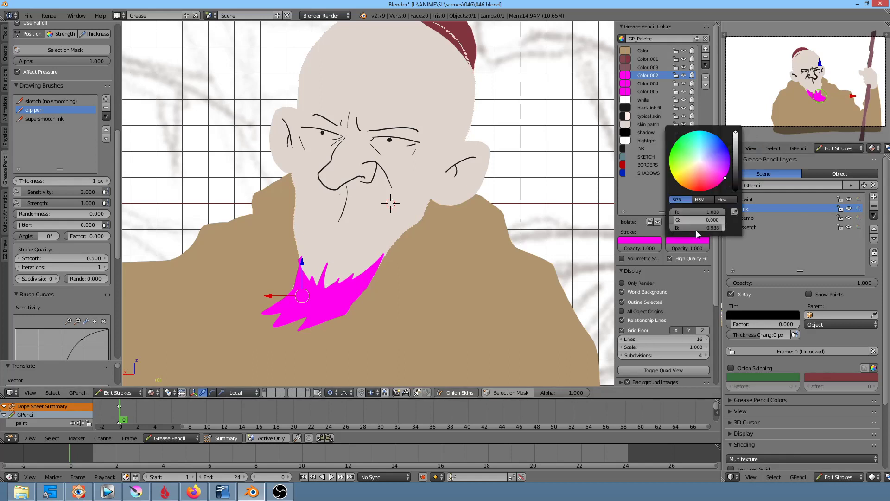
left_click(703, 171)
left_click_drag(736, 158, 736, 165)
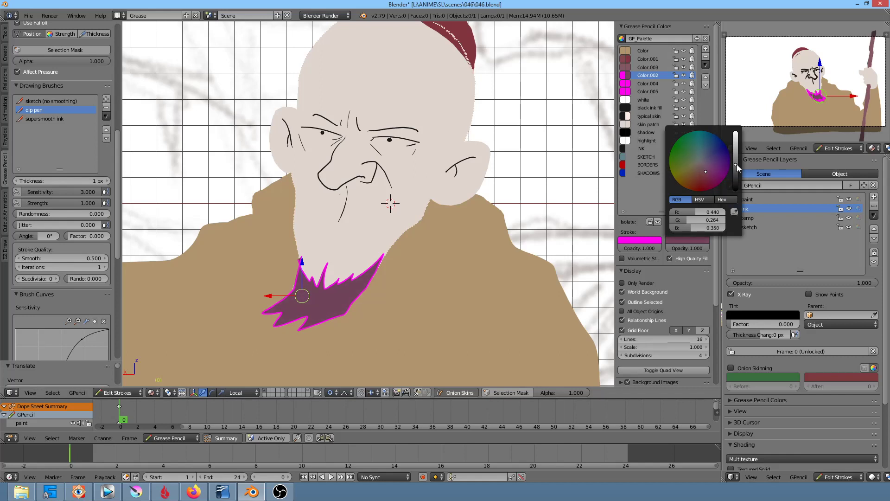
left_click_drag(677, 240, 649, 240)
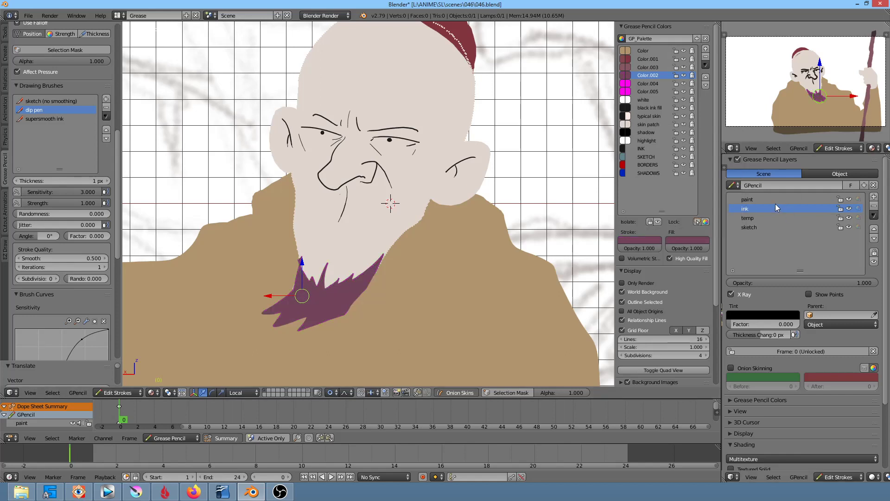
Move the beard strokes onto the paint layer.
right_click(324, 322)
key("m")
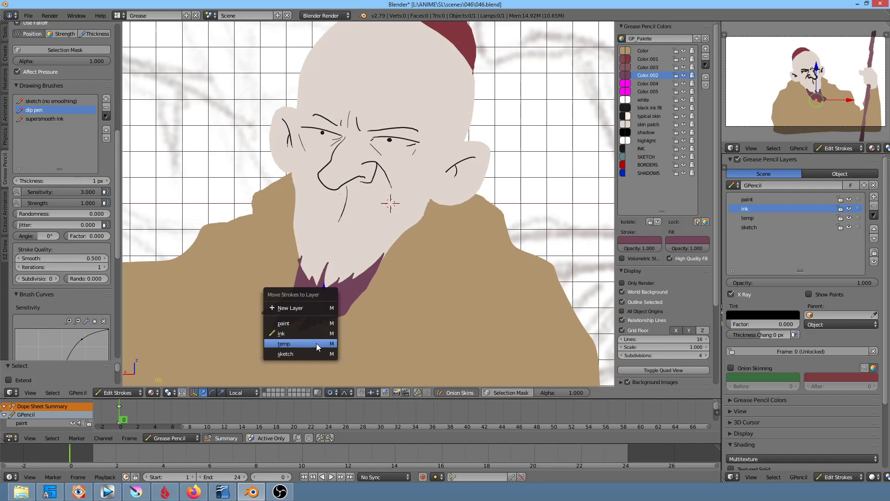
left_click(315, 328)
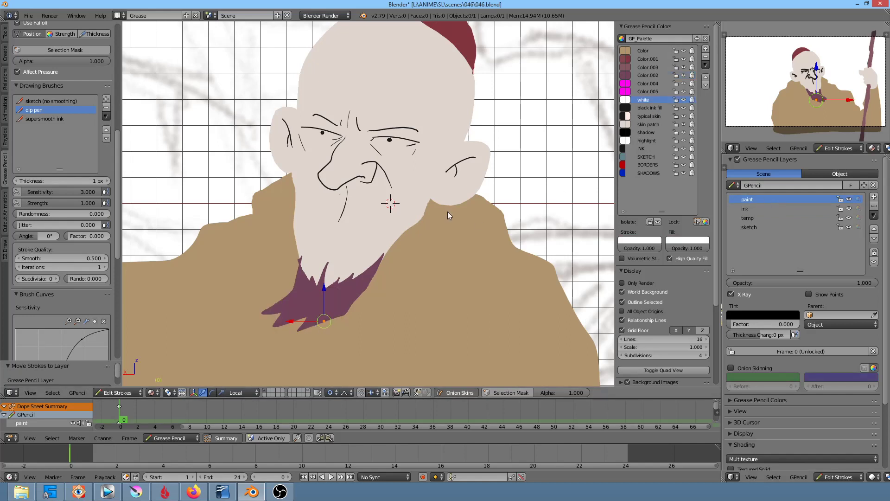
scroll(408, 163, "up", 5)
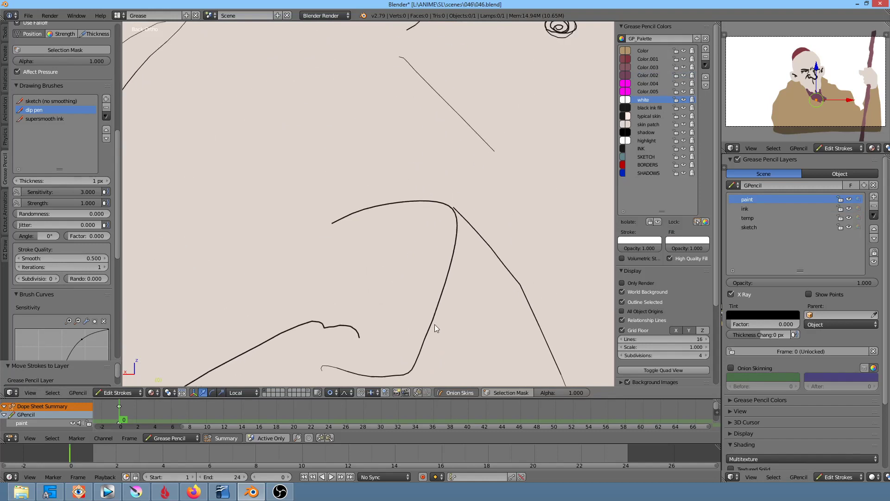
Smooth the kinked face line, leaving the stroke's size unchanged.
key("e")
mouse_move(412, 218)
left_mouse_down()
mouse_move(381, 212)
mouse_move(329, 237)
left_mouse_up()
scroll(405, 239, "up", 5, "shift")
scroll(328, 336, "right", 5, "ctrl")
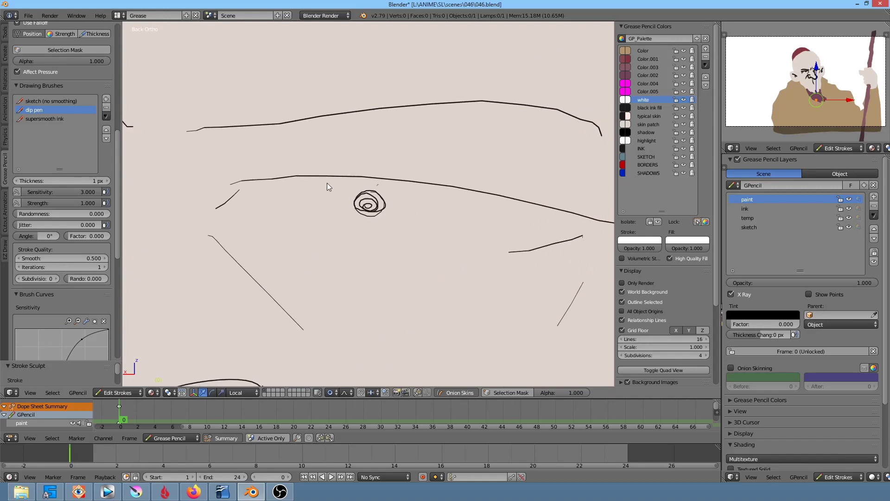
key("s")
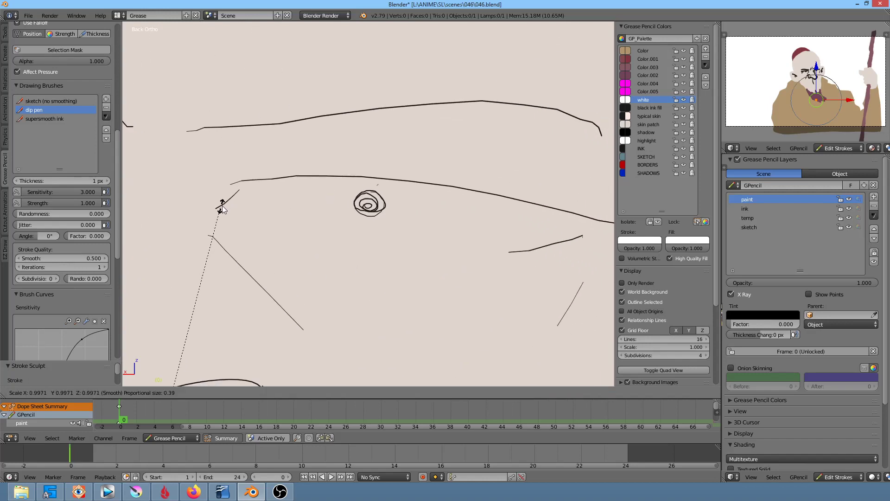
key("Escape")
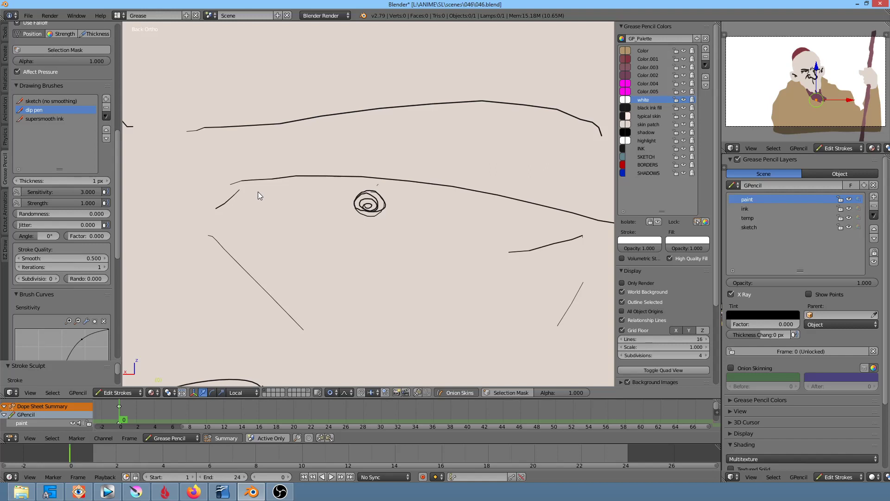
Draw a white polygon fill covering the first eye's white area.
right_click(219, 208, "ctrl")
left_click(246, 181)
left_click(332, 174)
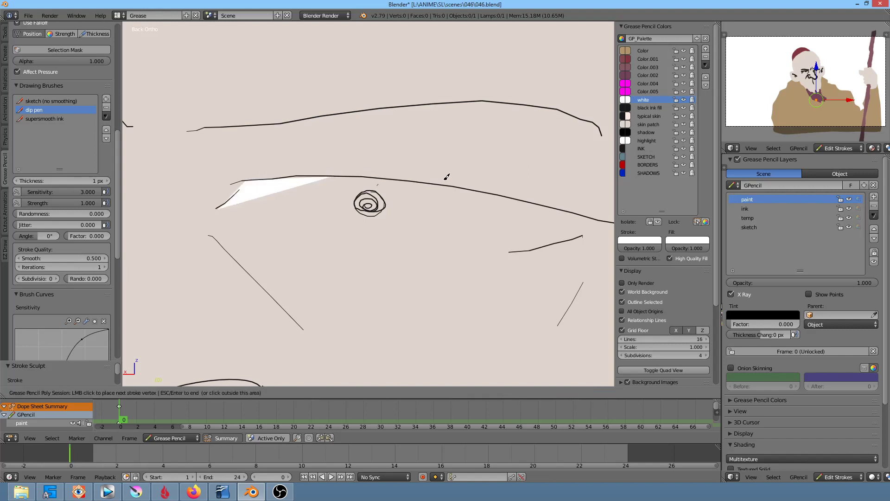
left_click(457, 187)
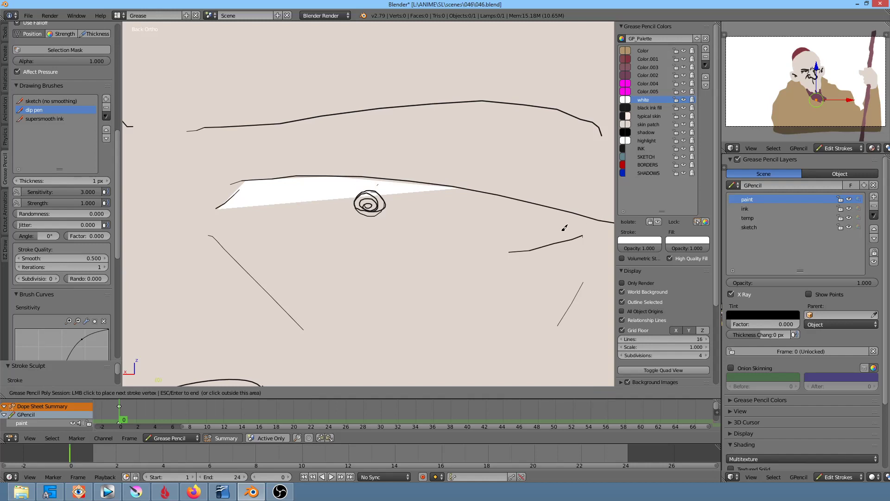
middle_click_drag(565, 228, 449, 203, "shift")
left_click(493, 198)
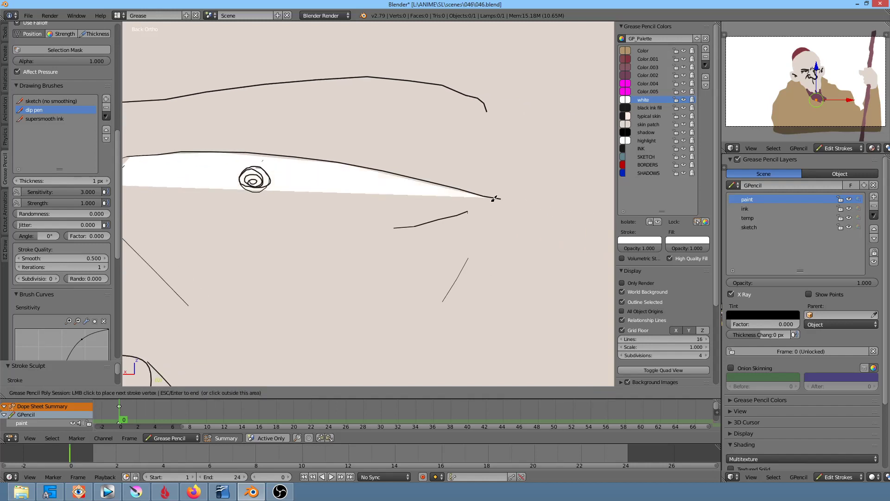
left_click(397, 225)
middle_click_drag(332, 264, 420, 215, "shift")
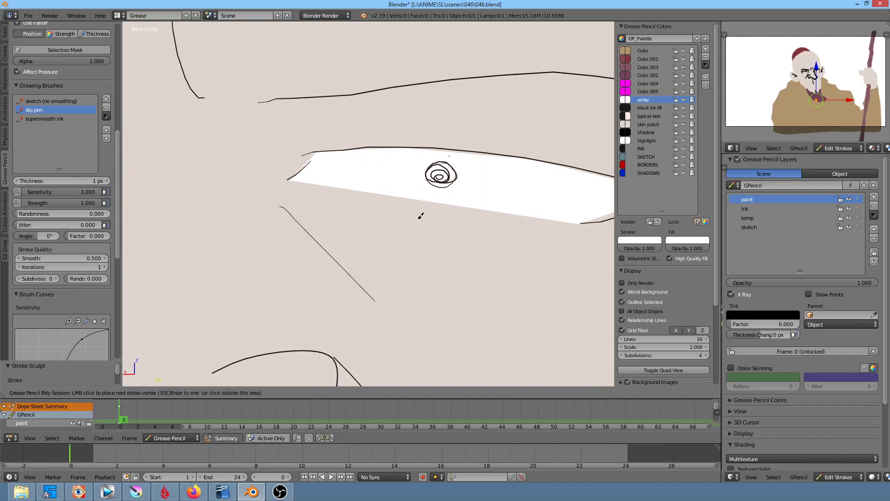
left_click(321, 189)
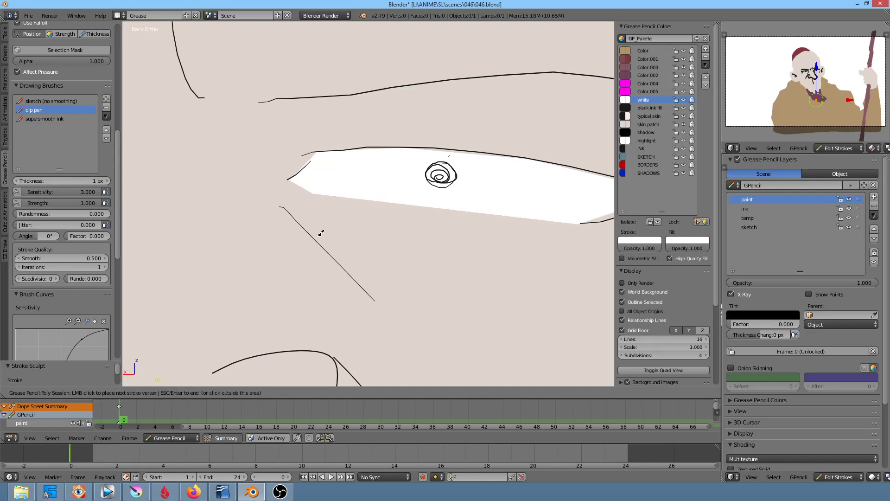
mouse_move(351, 241)
middle_mouse_down("shift")
mouse_move(420, 229)
mouse_move(503, 272)
middle_mouse_up("shift")
key("Escape")
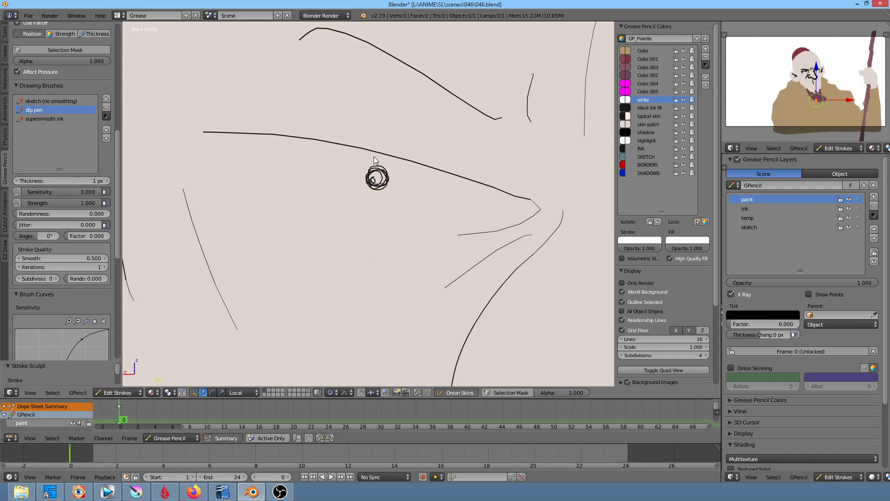
Draw a white polygon fill for the second eye and zoom out to frame the face.
right_click(209, 134, "ctrl")
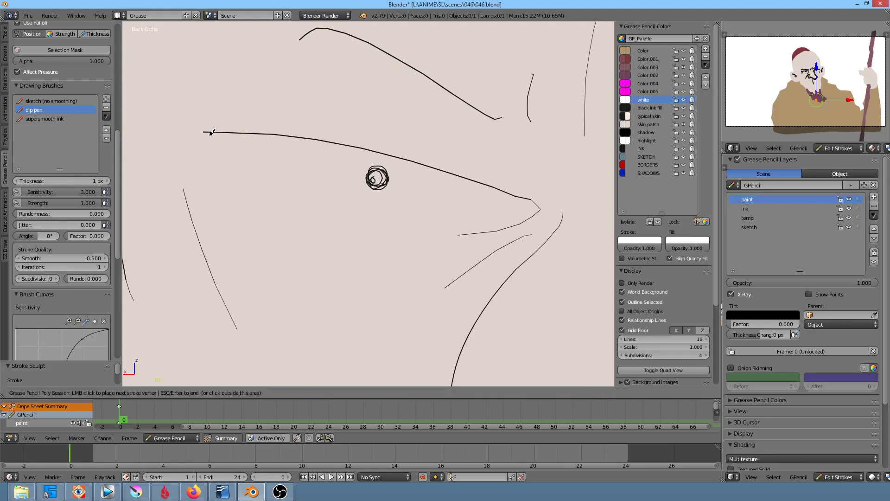
left_click(378, 151)
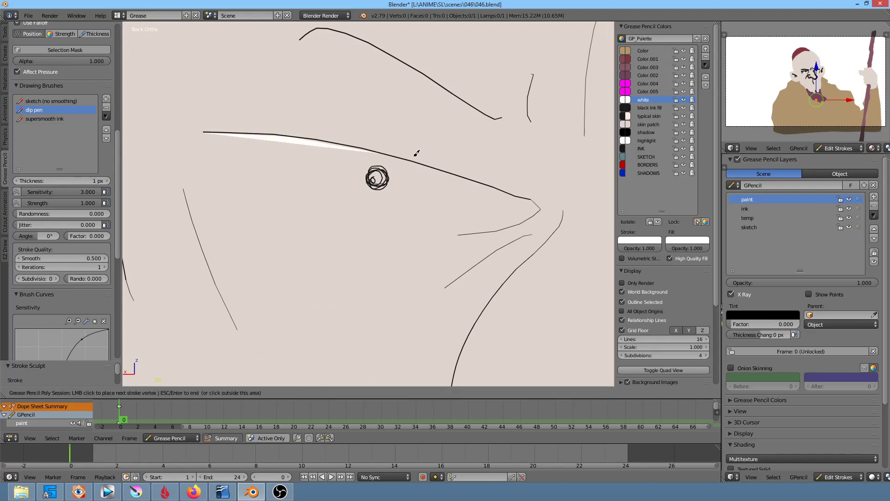
left_click(509, 190)
left_click(537, 203)
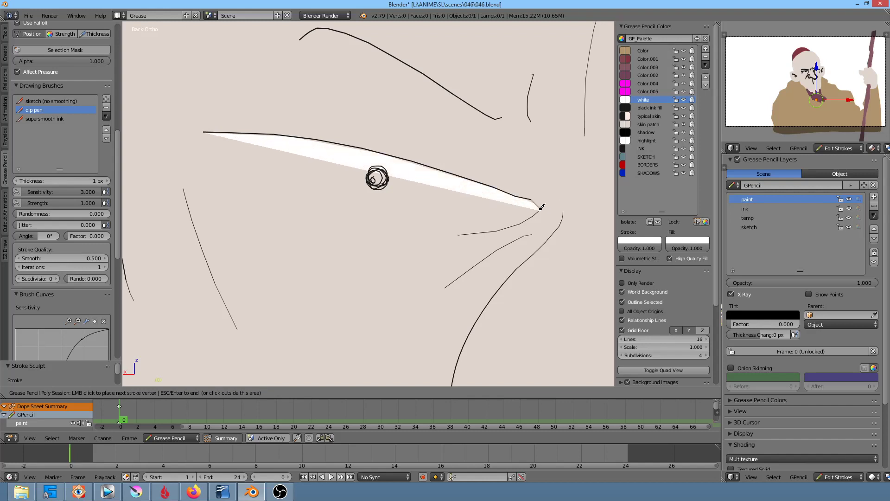
left_click(510, 226)
left_click(456, 225)
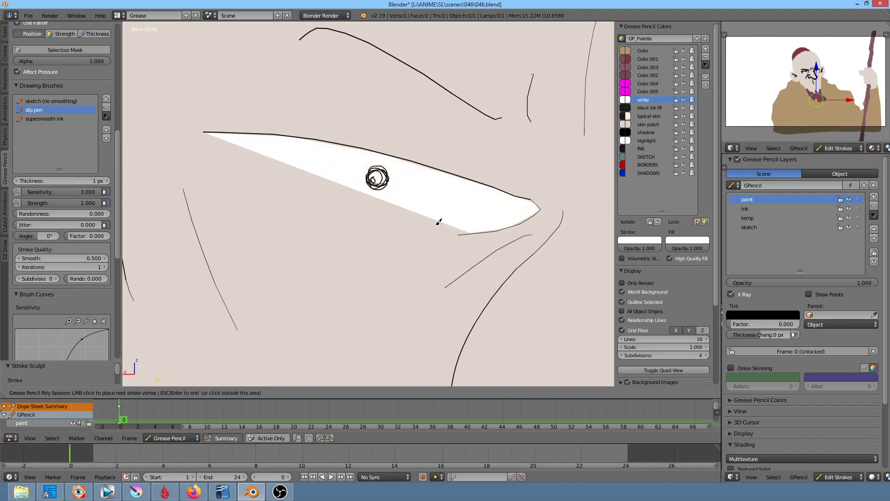
left_click(238, 162)
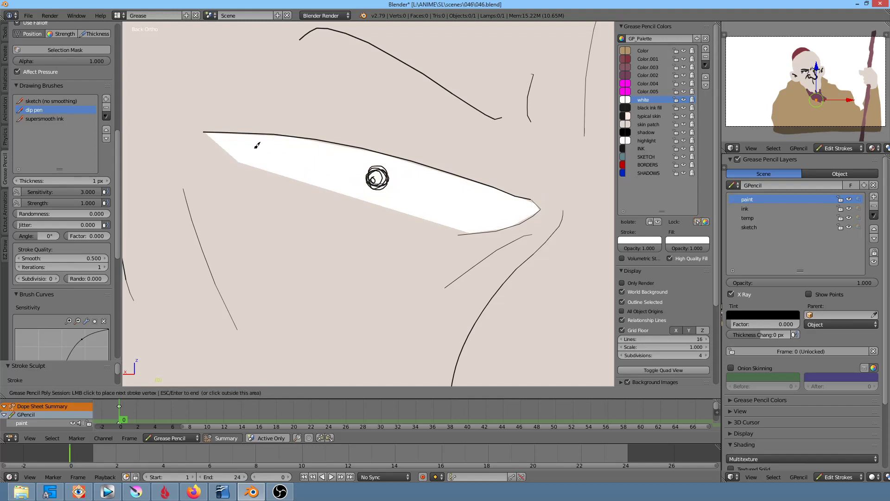
scroll(258, 146, "down", 5)
scroll(258, 146, "down", 2)
middle_click_drag(406, 169, 351, 151, "shift")
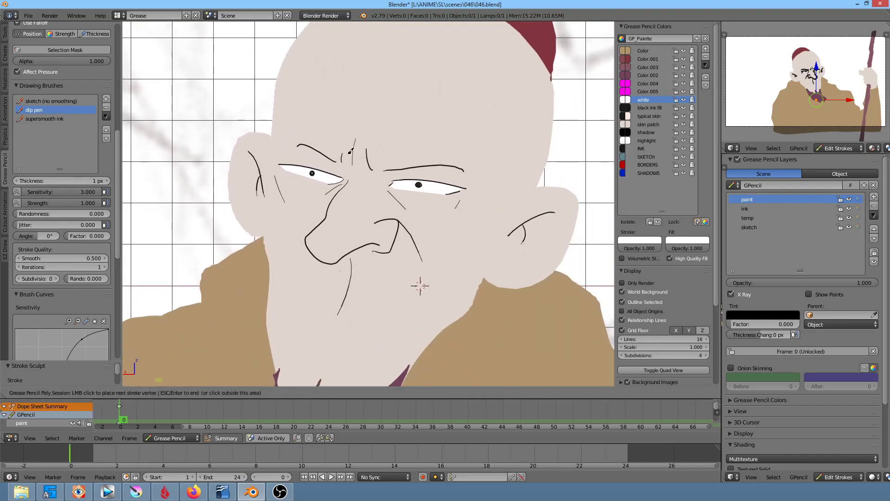
Finish the second eye-white fill and save the file.
key("Return")
left_click(29, 16)
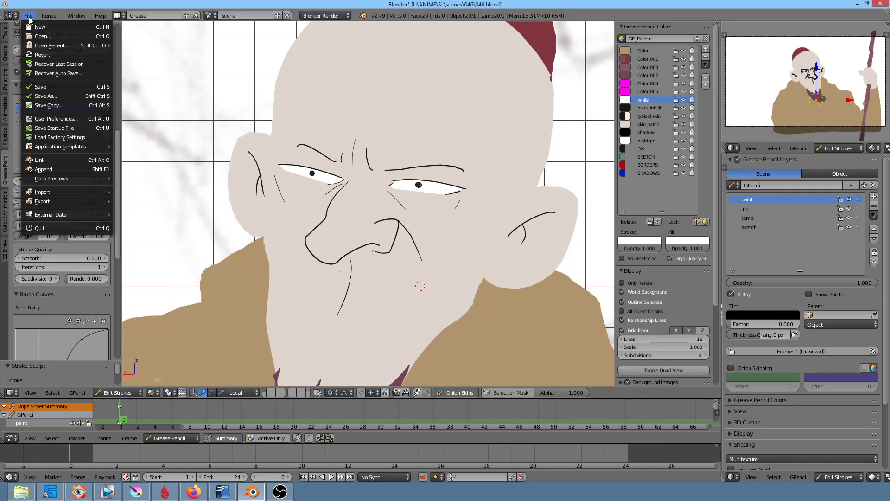
left_click(36, 88)
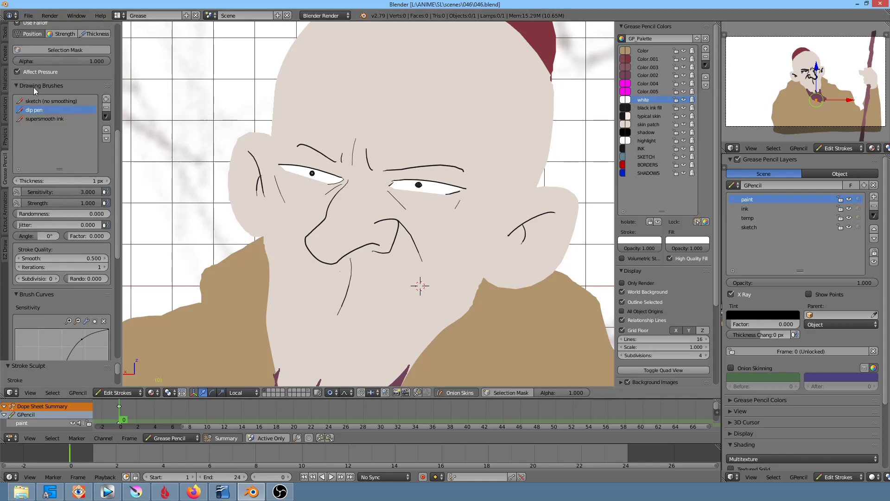
In Front view, paint grey shadow-colour strokes under both eyes.
key("ctrl+KP_1")
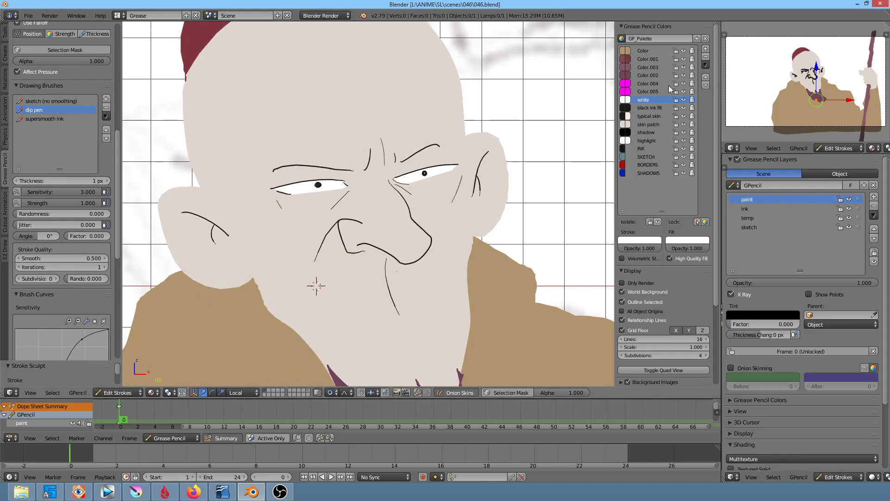
left_click(659, 132)
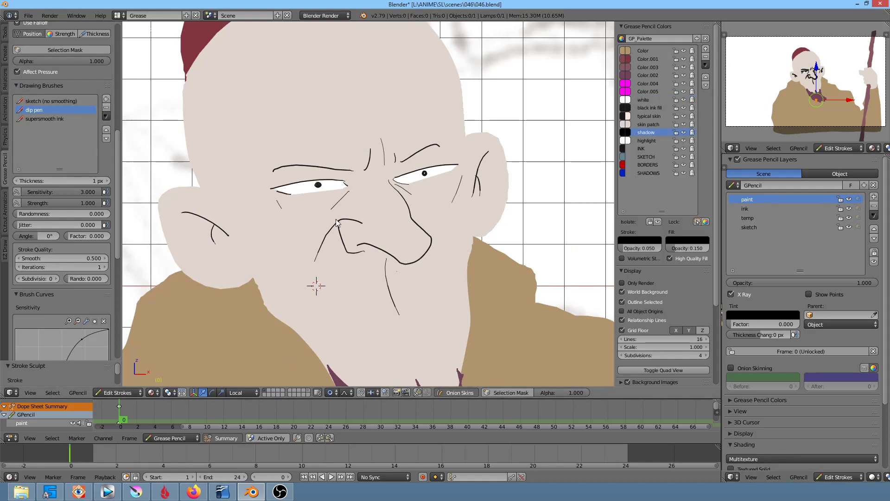
key("KP_1")
scroll(416, 182, "up", 3)
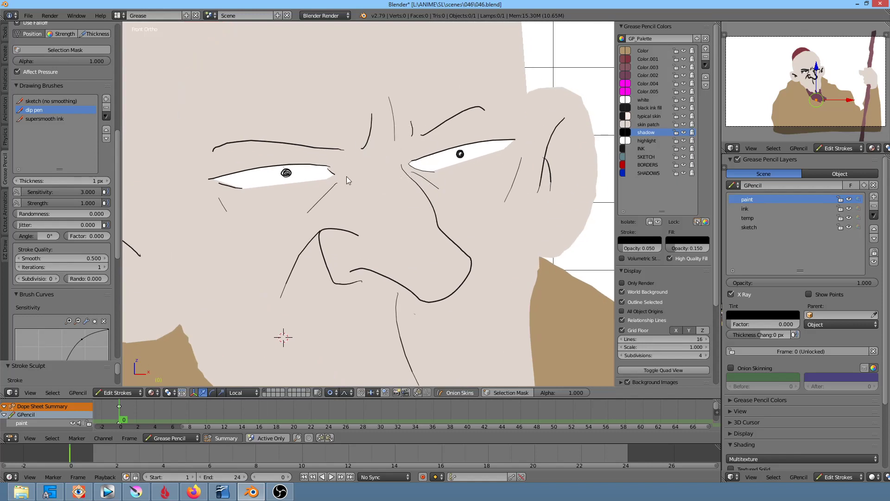
left_click_drag(342, 187, 283, 226)
mouse_move(425, 178)
left_mouse_down()
mouse_move(459, 207)
mouse_move(482, 207)
left_mouse_up()
Paint grey shadow along the nose's lower contour and around the mouth.
middle_click_drag(336, 269, 391, 230, "shift")
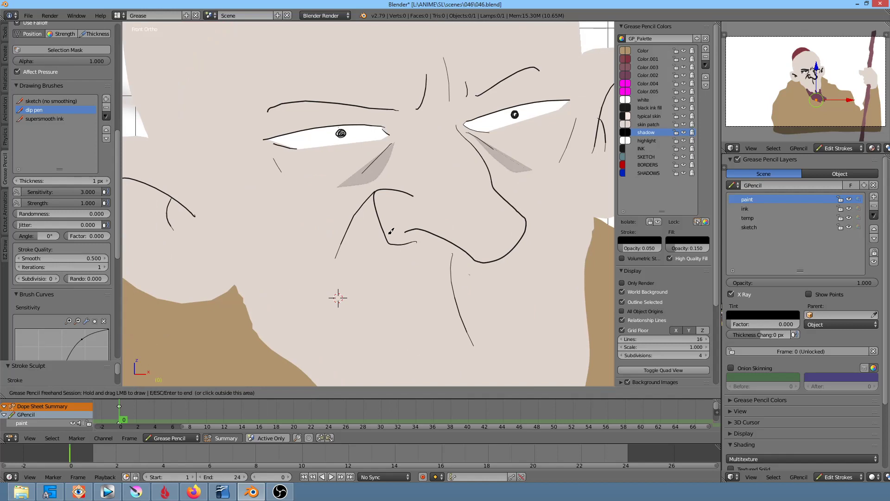
left_click_drag(376, 195, 395, 263)
mouse_move(517, 259)
left_mouse_down()
mouse_move(526, 232)
mouse_move(507, 251)
mouse_move(437, 222)
mouse_move(387, 230)
left_mouse_up()
mouse_move(387, 230)
middle_mouse_down("shift")
mouse_move(323, 121)
mouse_move(296, 290)
middle_mouse_up("shift")
Shade inside the ear and along the ear line.
mouse_move(514, 186)
left_mouse_down()
mouse_move(505, 202)
mouse_move(521, 143)
mouse_move(534, 131)
left_mouse_up()
middle_click_drag(534, 131, 565, 124, "shift")
middle_click_drag(136, 258, 297, 258, "shift")
left_click_drag(297, 258, 297, 258)
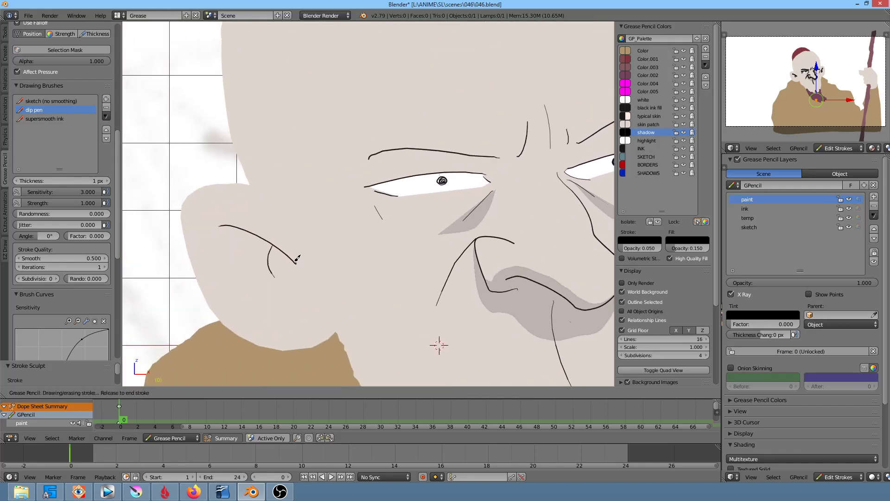
left_click_drag(241, 223, 217, 231)
Shade beside the forehead wrinkles and above the eyebrow.
middle_click_drag(533, 148, 467, 226, "shift")
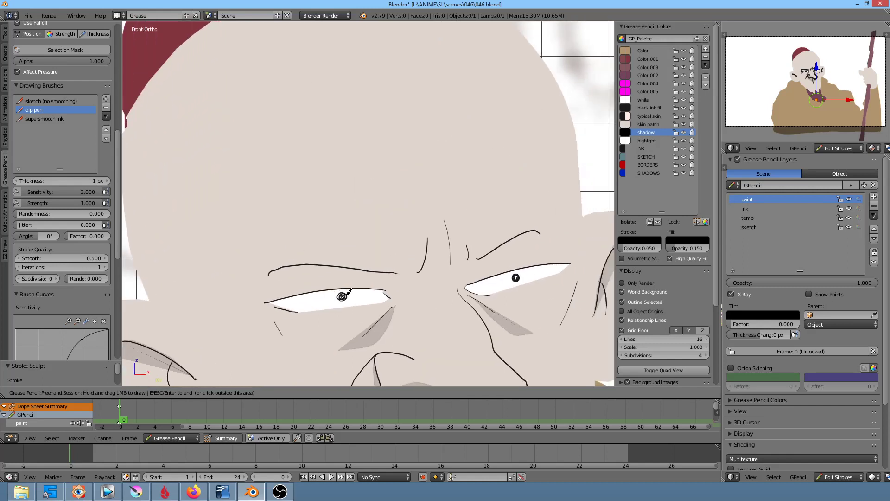
left_click_drag(444, 234, 465, 203)
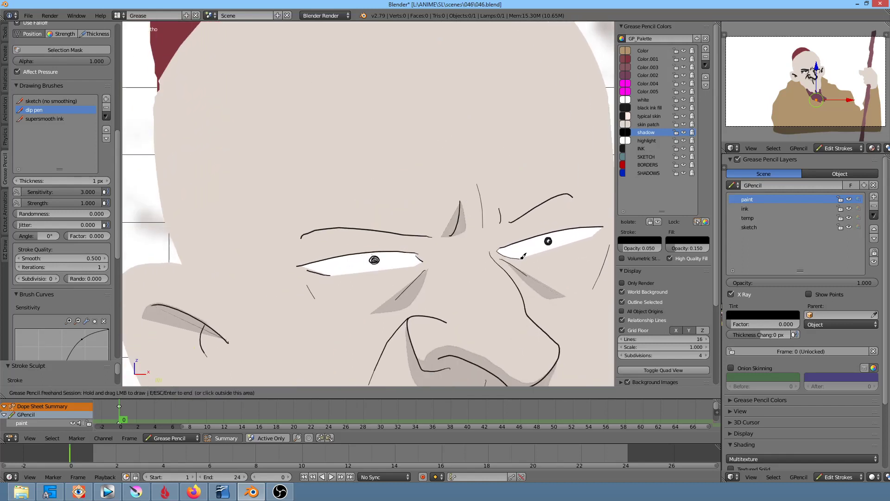
left_click_drag(481, 228, 483, 233)
middle_click_drag(523, 224, 545, 182, "shift")
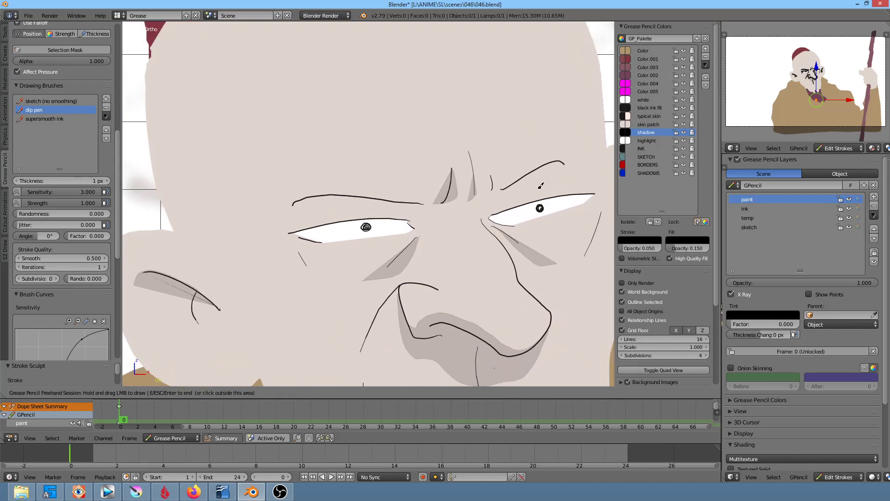
middle_click_drag(513, 219, 561, 256, "shift")
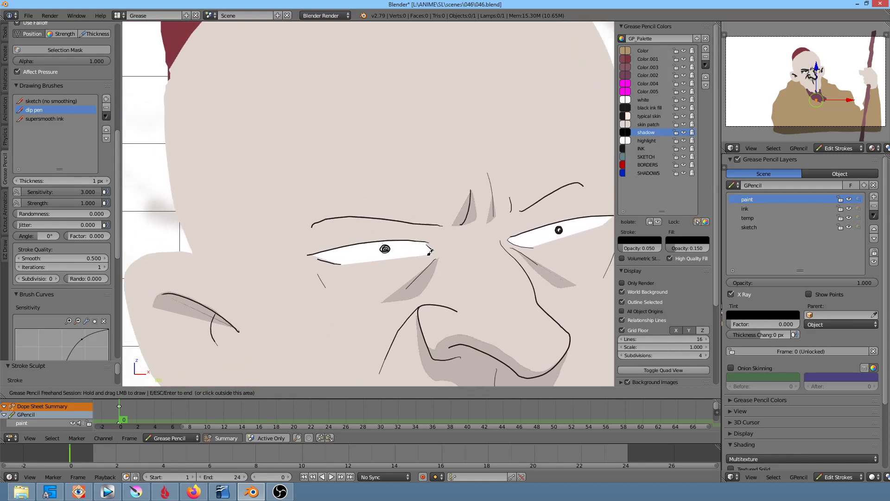
left_click_drag(473, 236, 324, 246)
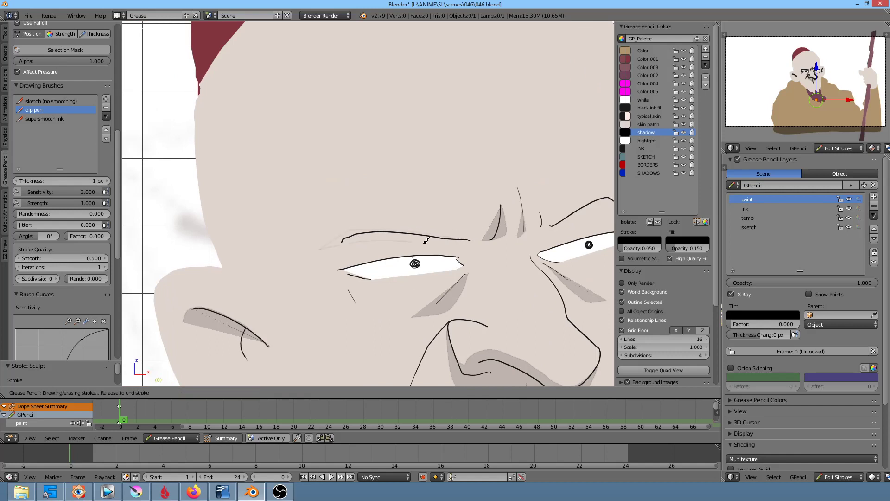
Redo the shadow stroke along the eyebrow after undoing the first attempt.
scroll(398, 358, "down", 1)
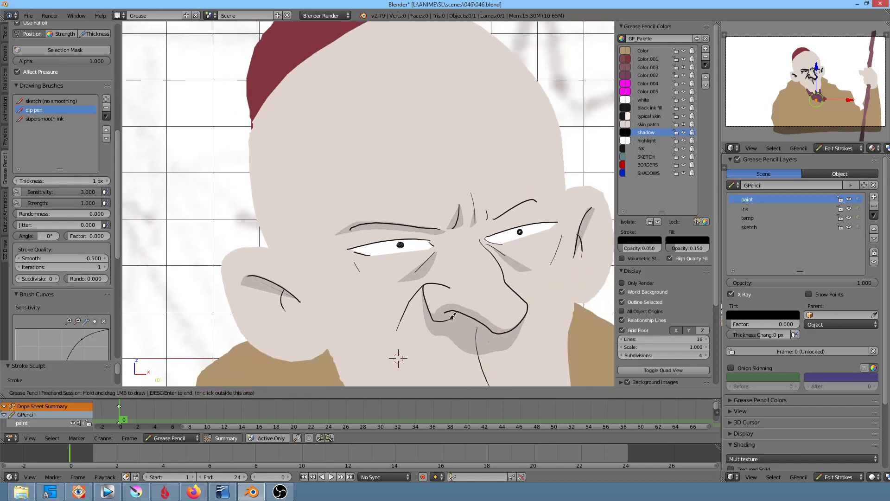
scroll(390, 315, "down", 1)
middle_click_drag(389, 316, 353, 297, "shift")
mouse_move(355, 226)
left_mouse_down()
mouse_move(390, 207)
mouse_move(360, 223)
left_mouse_up()
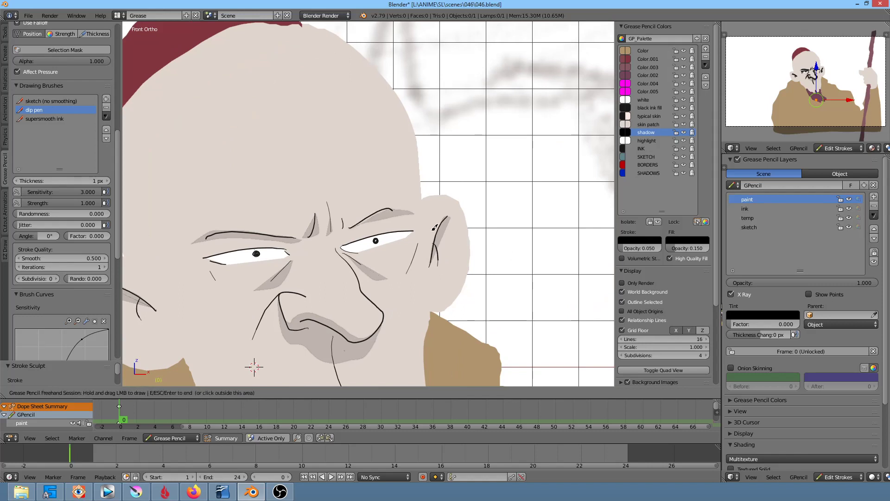
key("ctrl+z")
mouse_move(354, 225)
left_mouse_down()
mouse_move(393, 207)
mouse_move(366, 224)
left_mouse_up()
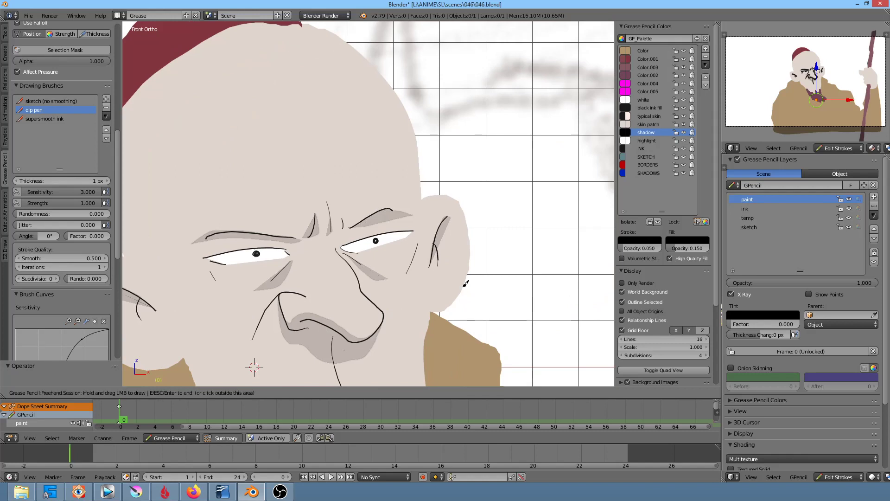
scroll(466, 284, "down", 2)
scroll(507, 198, "down", 2)
scroll(506, 198, "up", 2)
scroll(507, 186, "up", 1)
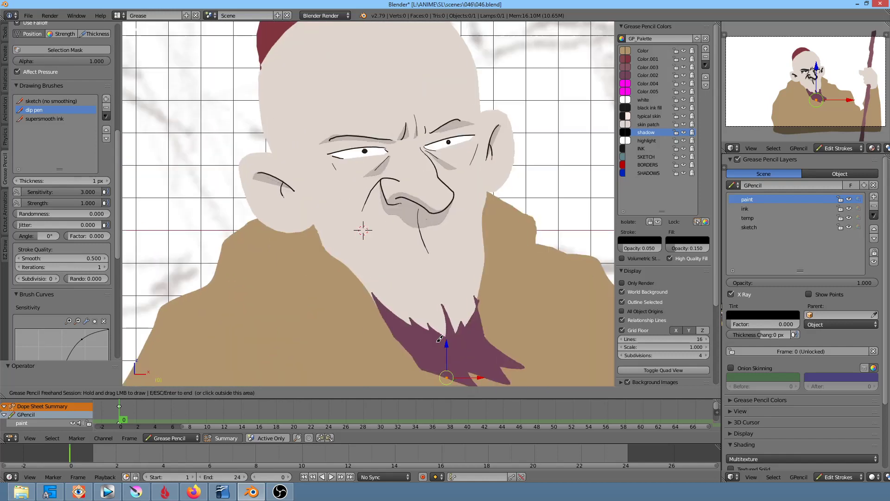
Turn on proportional editing and select the beard strokes, trying a move then cancelling.
middle_click_drag(492, 248, 482, 208, "shift")
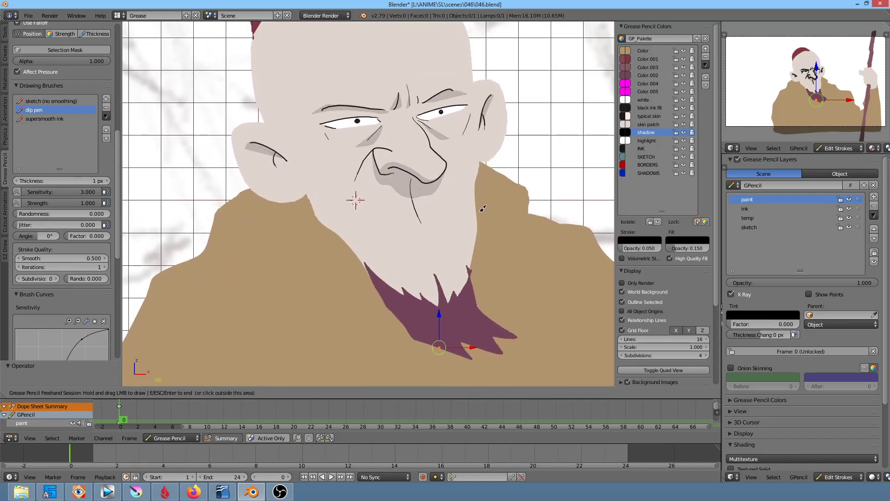
left_click(257, 416)
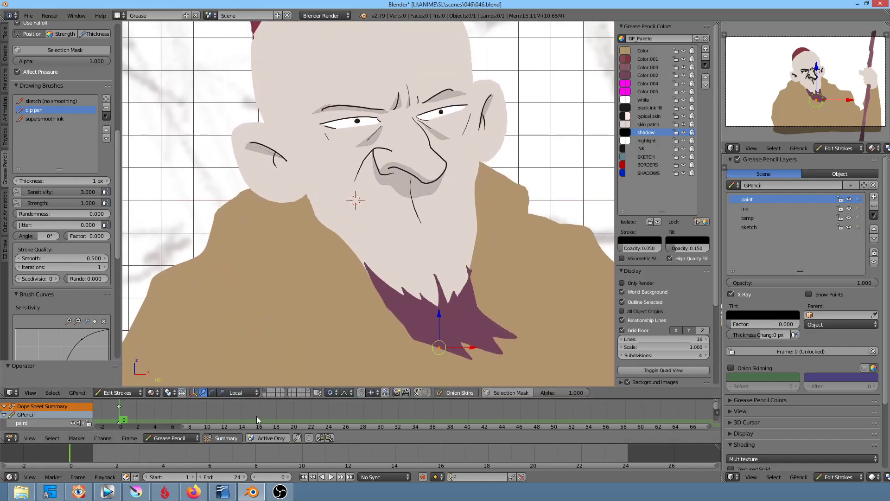
left_click(330, 394)
left_click(348, 358)
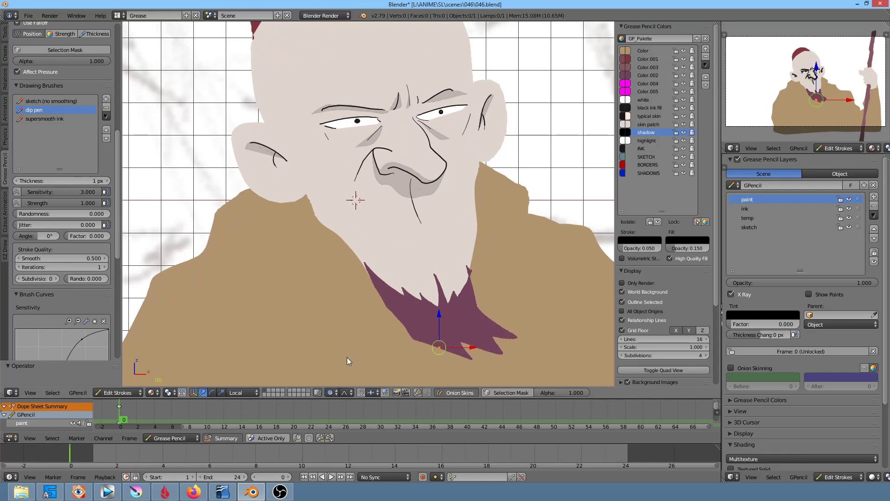
scroll(468, 290, "down", 3)
right_click(410, 260)
key("g")
scroll(408, 268, "down", 5)
scroll(408, 268, "up", 4)
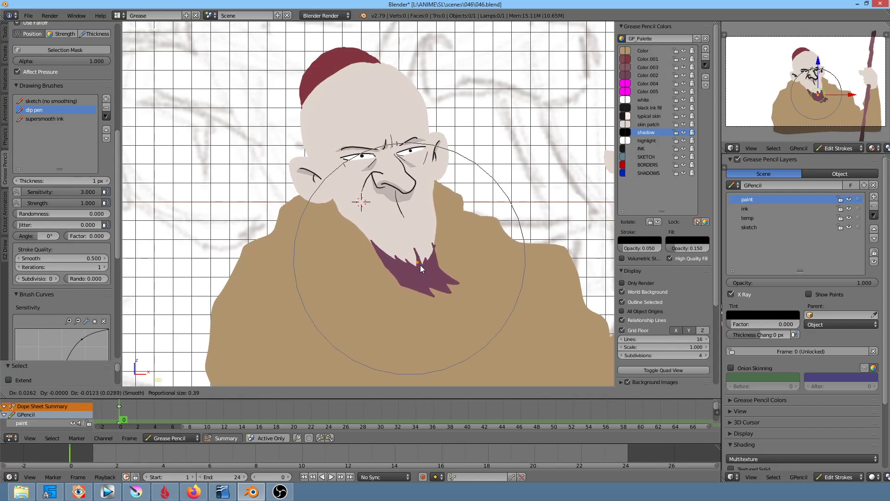
key("Escape")
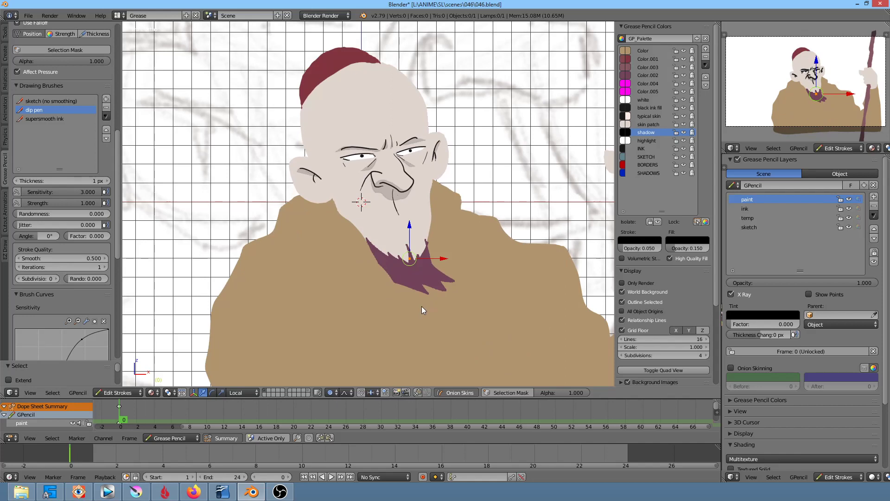
Rotate the beard with soft falloff, then limit proportional editing to Connected.
key("r")
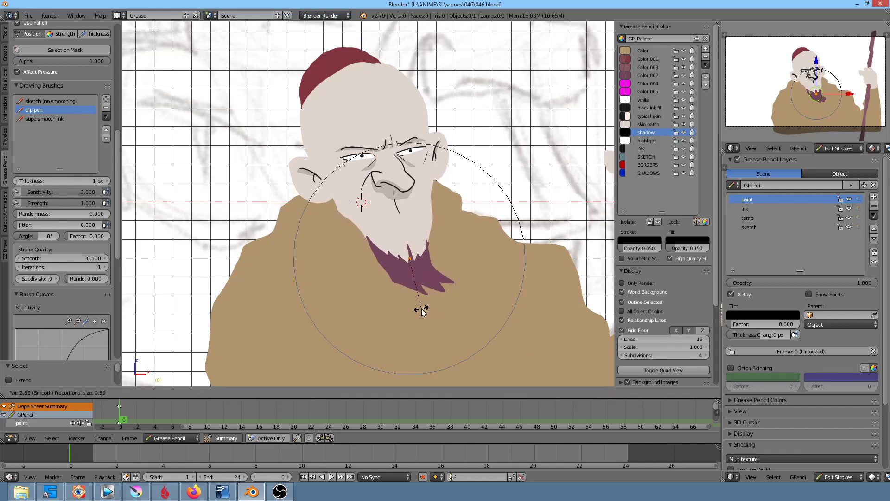
left_click(422, 308)
left_click(330, 394)
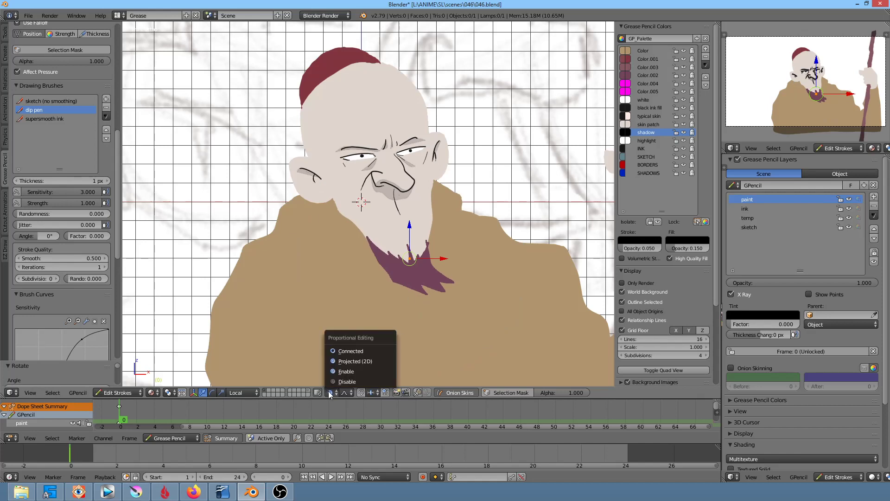
left_click(343, 350)
Lasso-select the beard tip and its lower edge and move them to a new position.
mouse_move(410, 248)
left_mouse_down("ctrl")
mouse_move(403, 267)
mouse_move(411, 237)
left_mouse_up("ctrl")
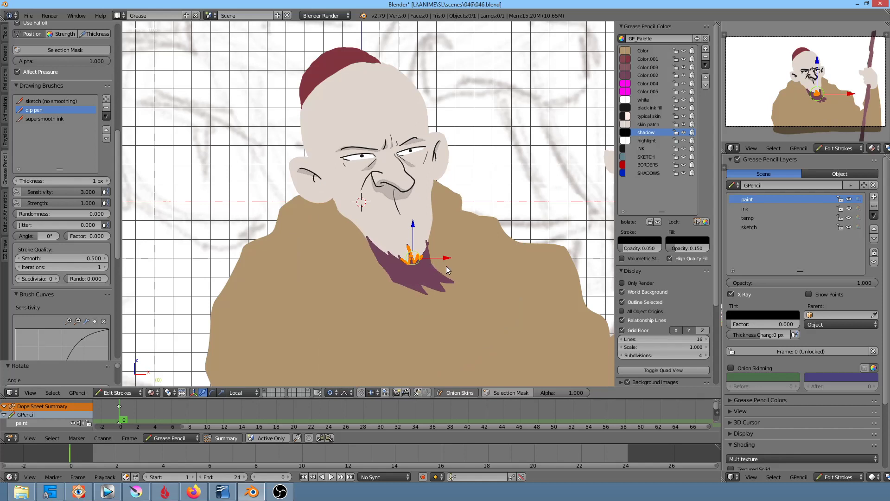
key("g")
key("Escape")
left_click_drag(398, 264, 450, 267, "ctrl")
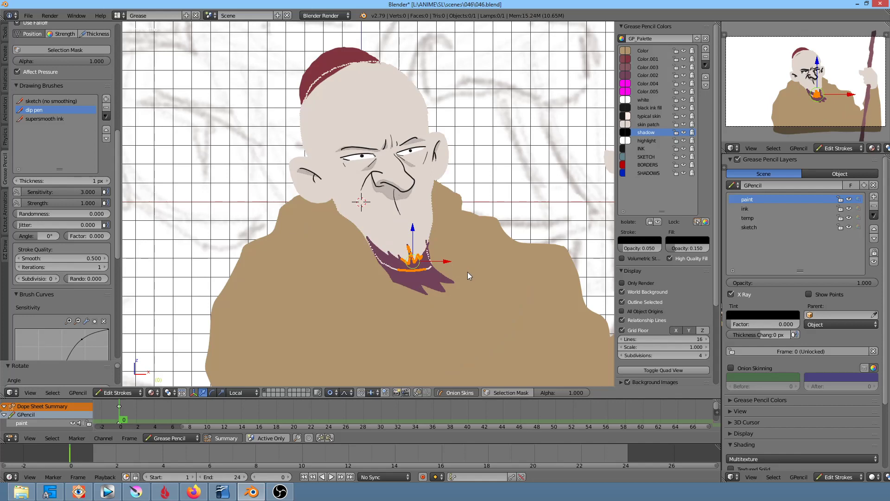
key("r")
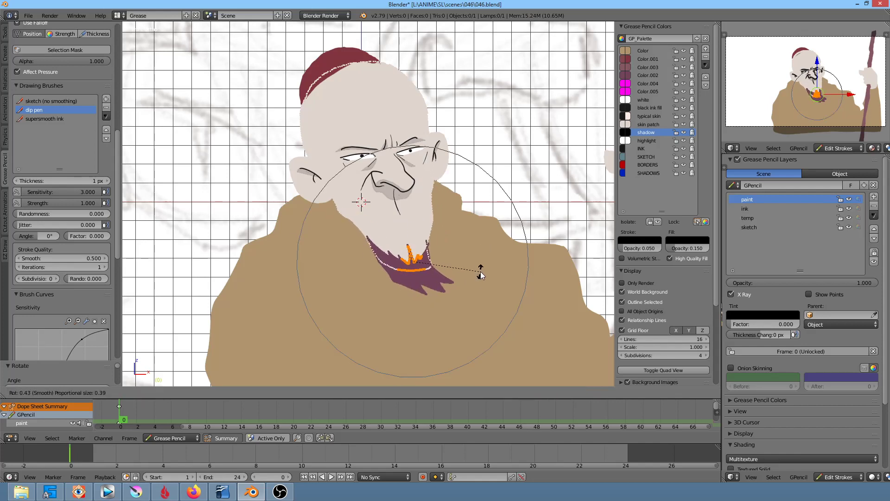
key("Escape")
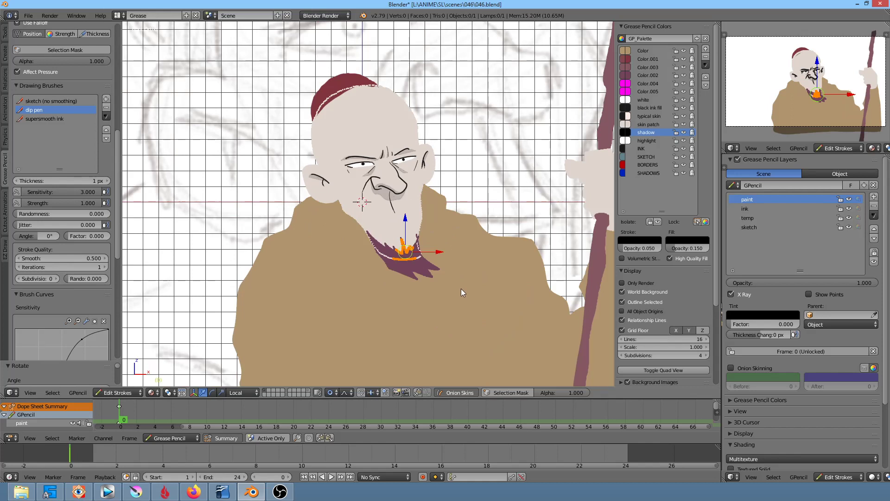
key("g")
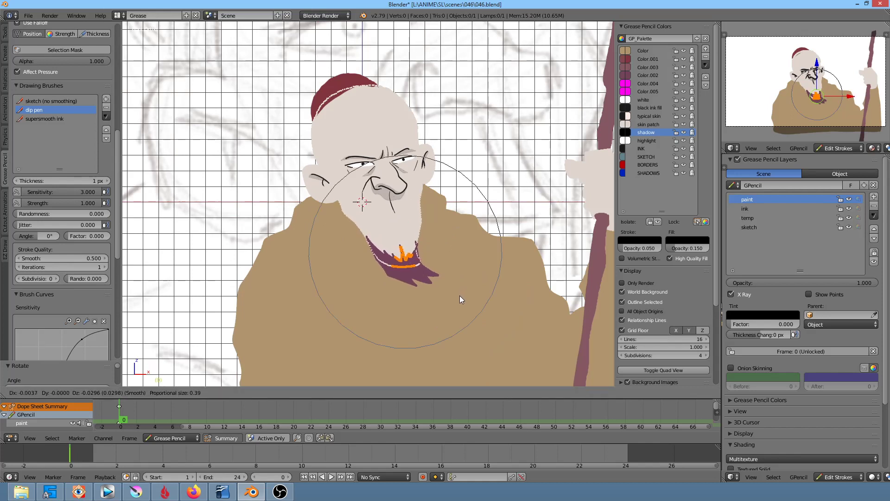
left_click(460, 291)
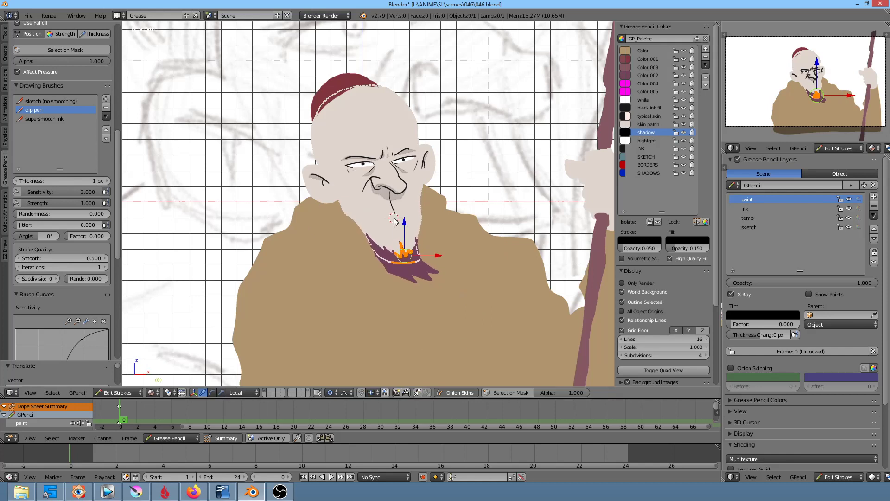
Set the pivot to the 3D cursor, rotate and reposition the beard, then check sketch 046.png.
key("period")
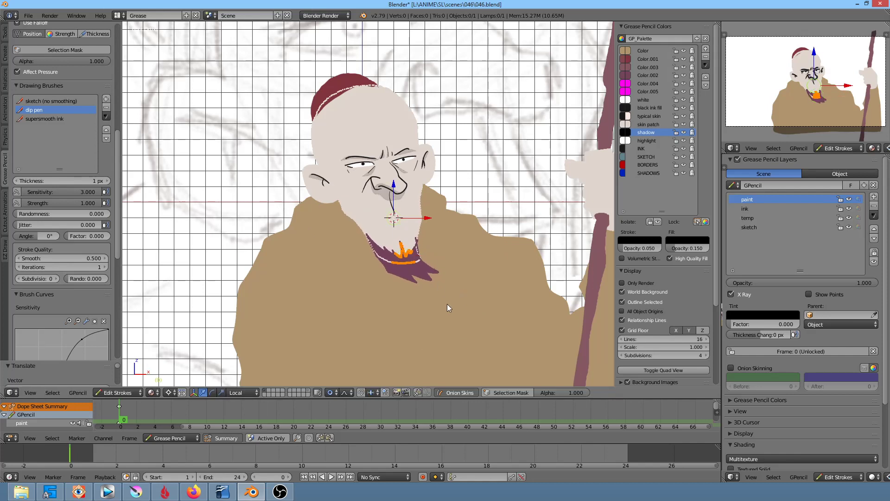
key("r")
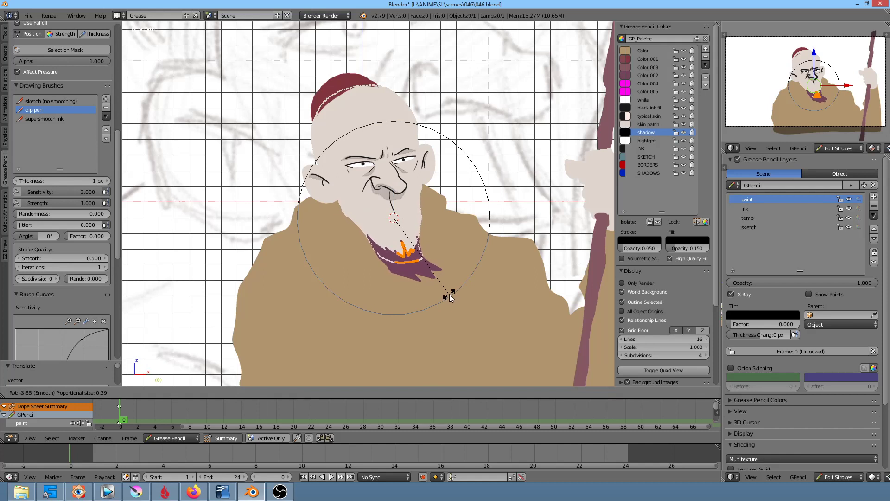
left_click(450, 293)
key("g")
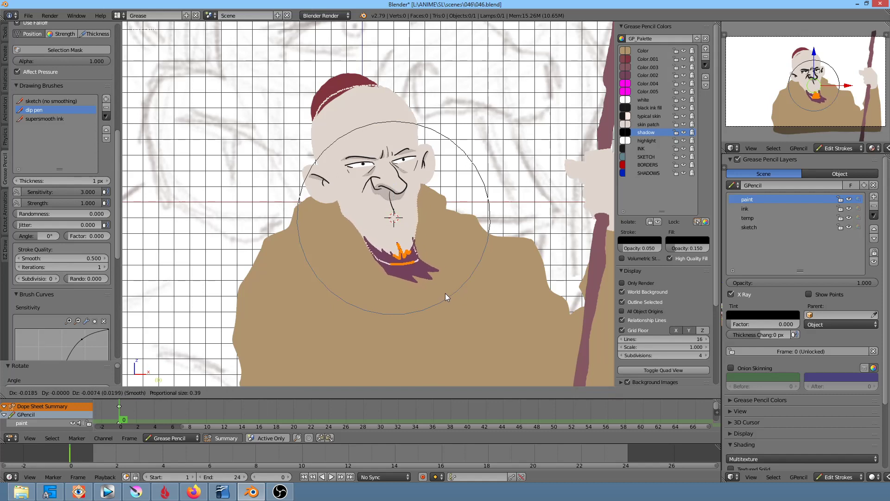
left_click(445, 297)
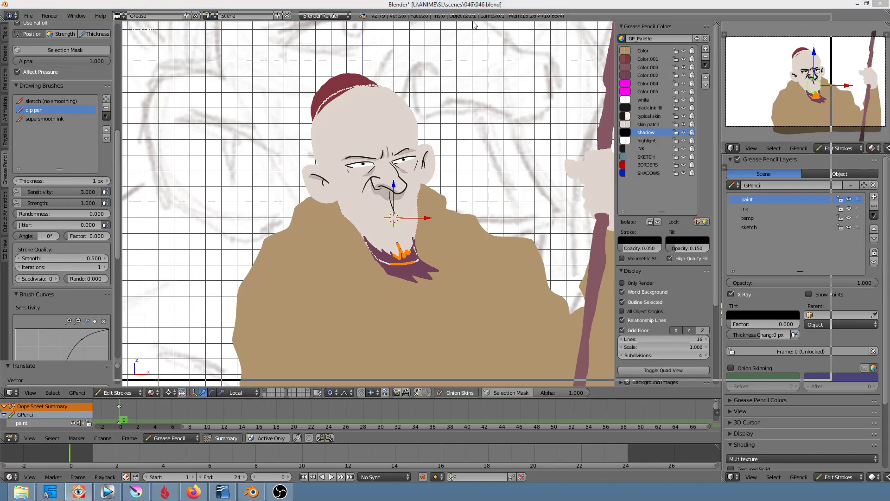
key("alt+Tab")
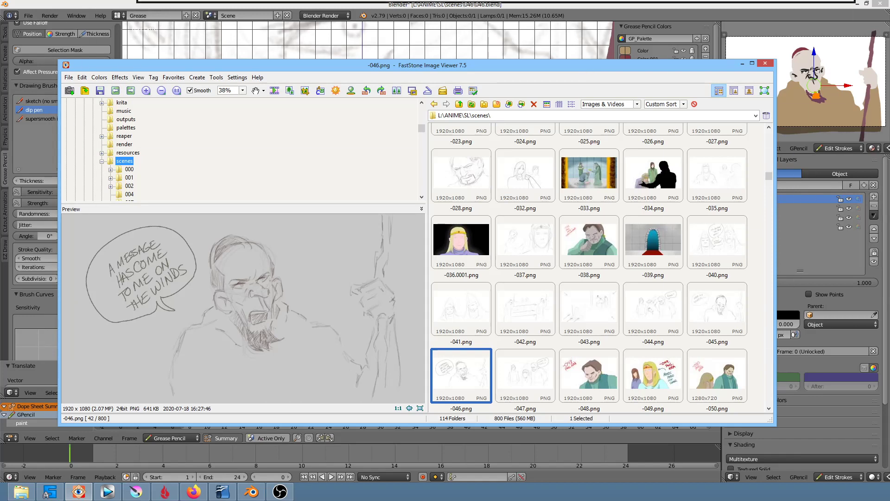
key("alt+Tab")
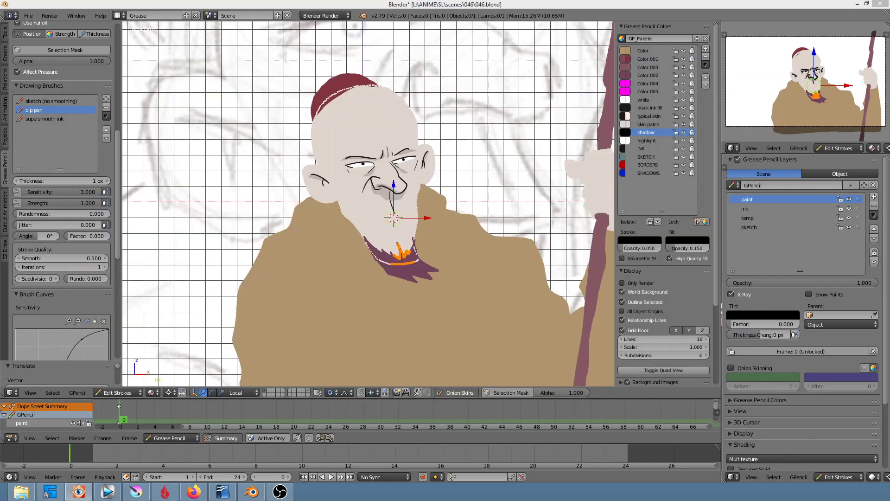
Save the blend file and deselect all strokes.
left_click(30, 16)
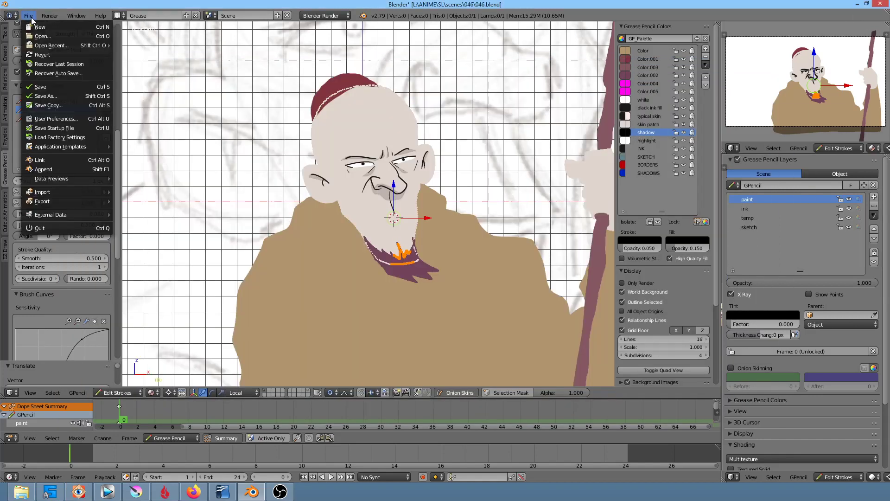
left_click(40, 86)
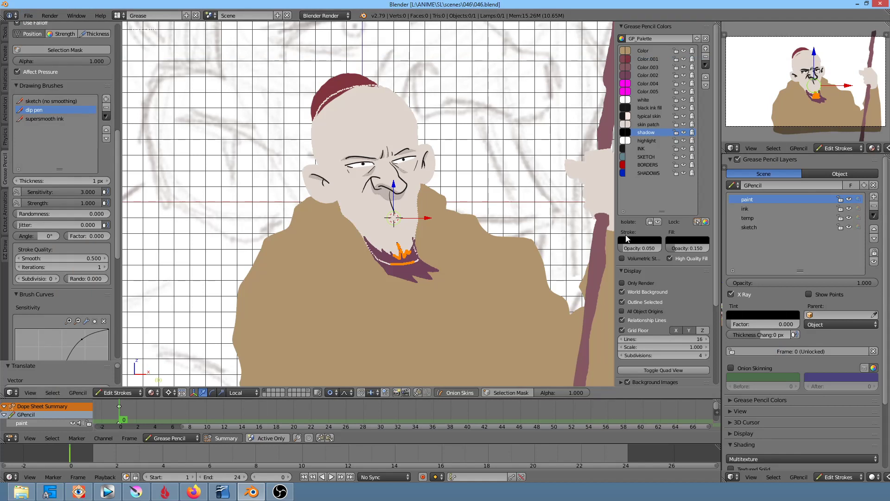
scroll(482, 262, "down", 3, "ctrl")
scroll(455, 260, "down", 2, "ctrl")
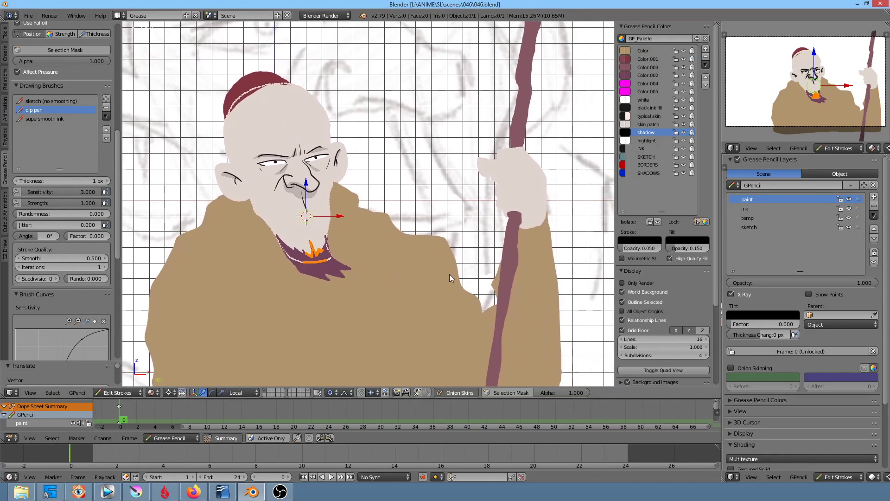
middle_click_drag(450, 274, 503, 232, "shift")
key("a")
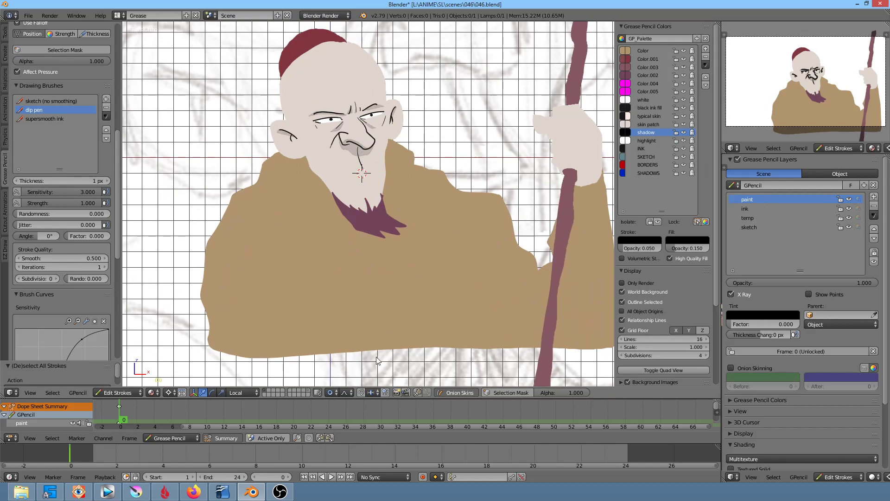
Nudge the thin line below the nose with proportional falloff, then add a new GP_Layer.
right_click(369, 169)
key("g")
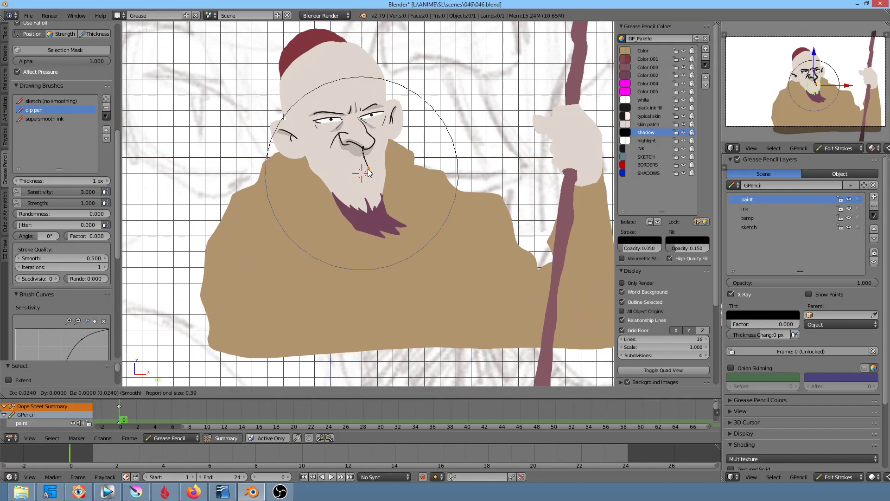
scroll(370, 172, "up", 6)
scroll(370, 173, "up", 6)
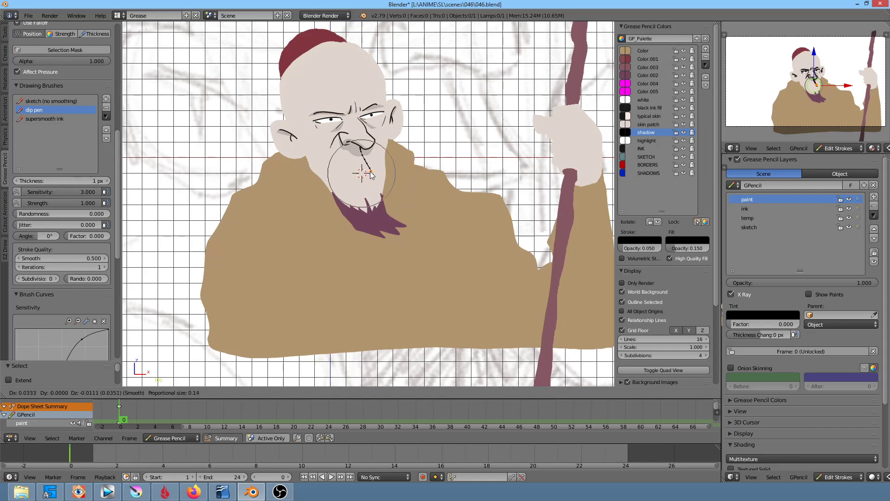
left_click(369, 166)
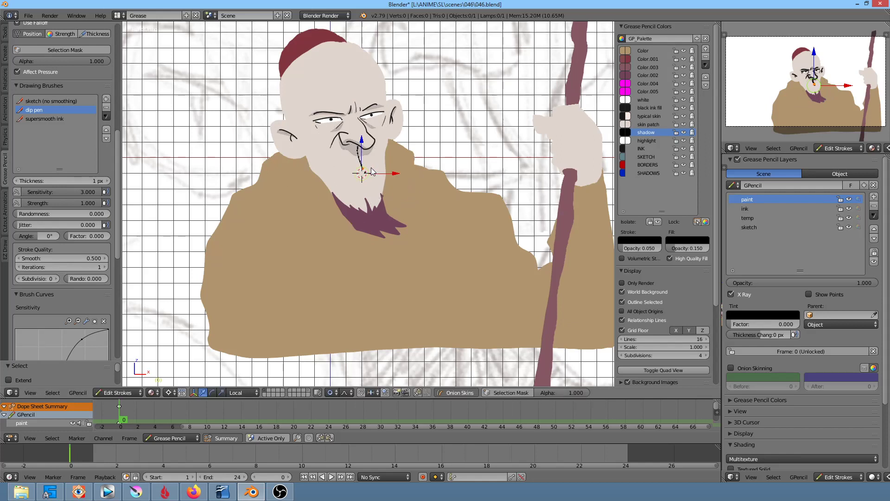
scroll(374, 181, "up", 5)
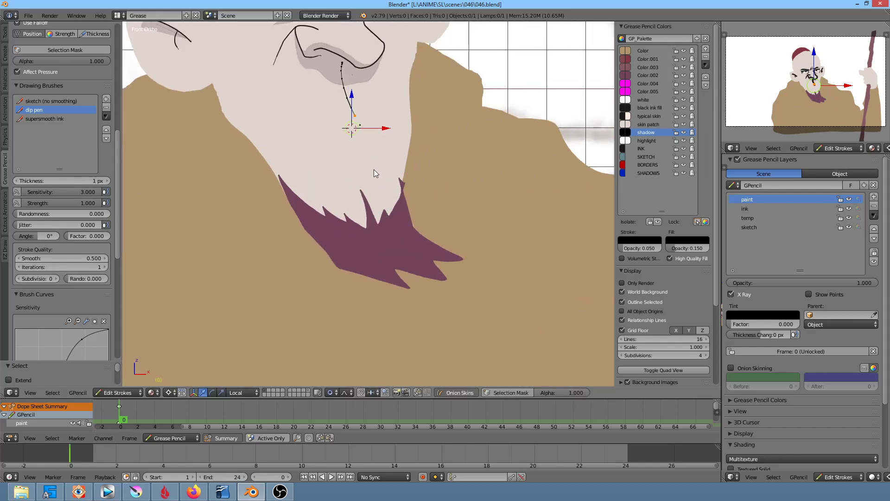
key("g")
scroll(379, 167, "up", 6)
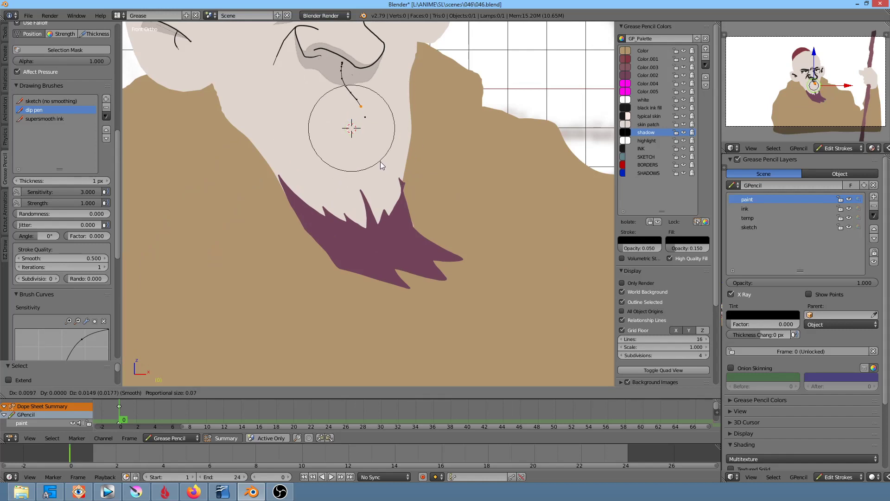
left_click(383, 163)
scroll(382, 168, "down", 2)
scroll(387, 179, "down", 1)
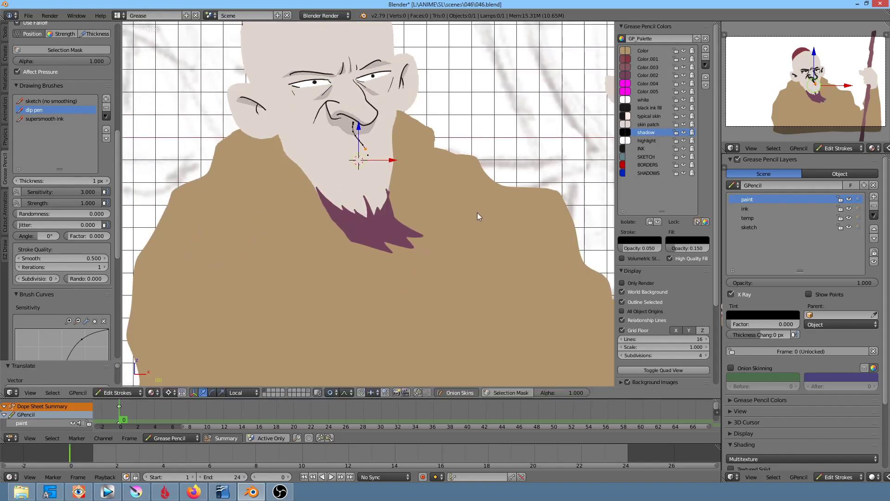
left_click(874, 197)
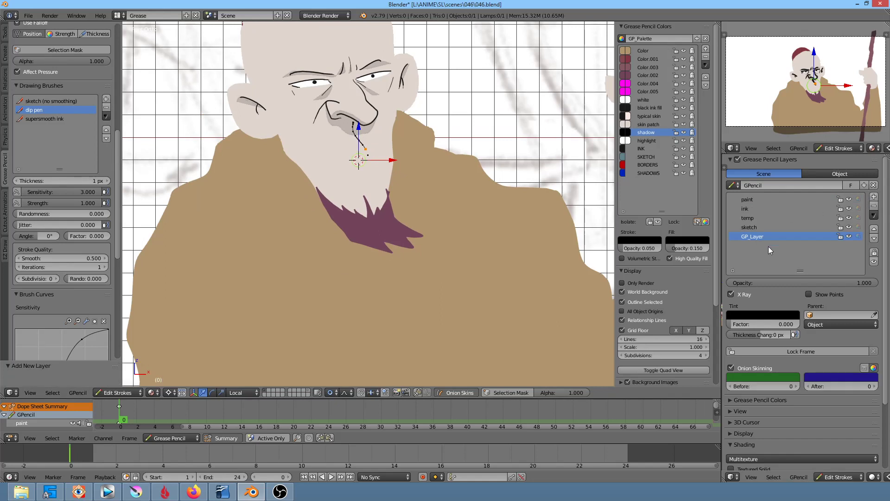
Rename the layer to MOUTH and add a new layer named EYEBALLS.
type("MOUT")
key("Return")
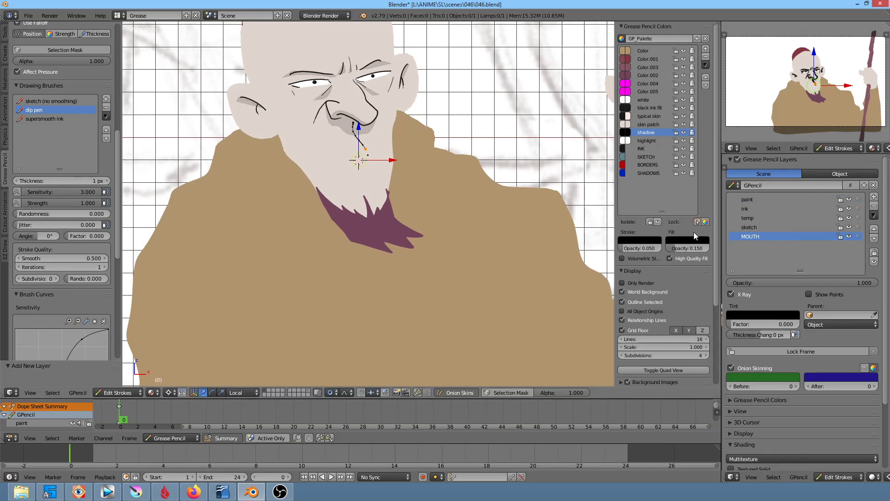
left_click(874, 197)
double_click(780, 245)
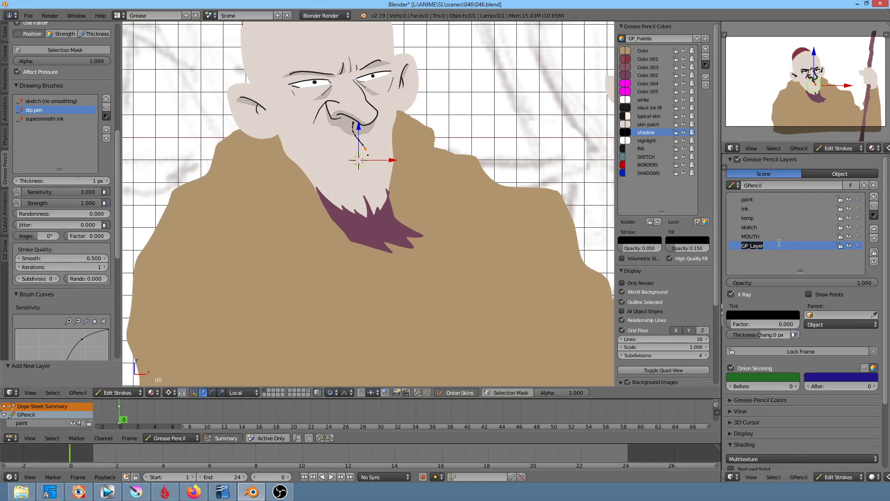
type("EYEBALLS")
Circle-select the orange pupil strokes of both eyes.
right_click(373, 77)
right_click(314, 83, "shift")
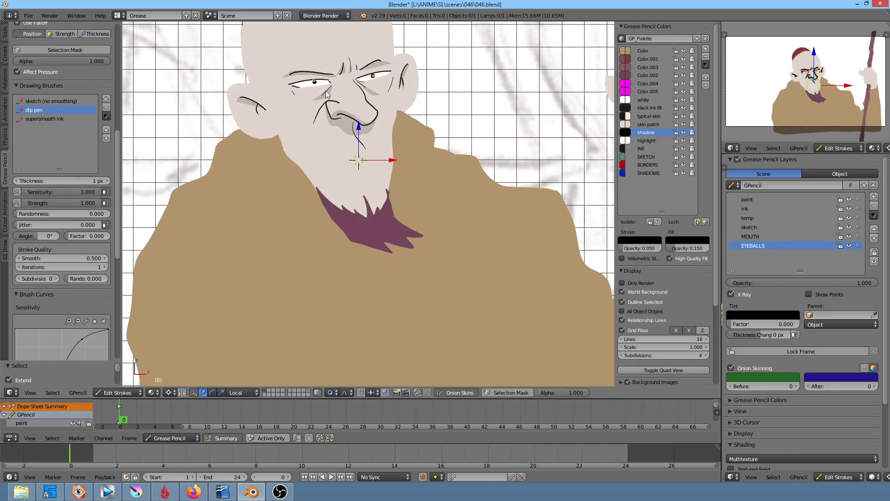
key("g")
right_click(339, 115)
scroll(339, 112, "up", 4)
scroll(370, 195, "up", 5, "shift")
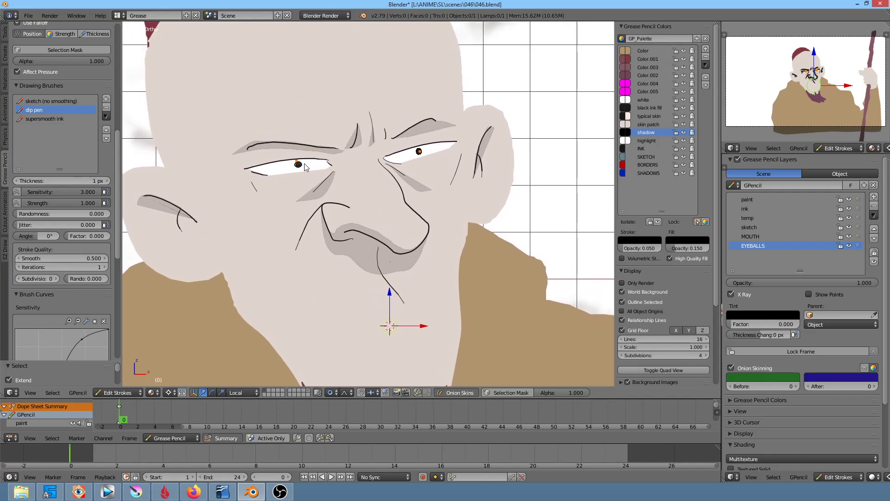
key("c")
left_click(298, 164)
right_click(300, 165)
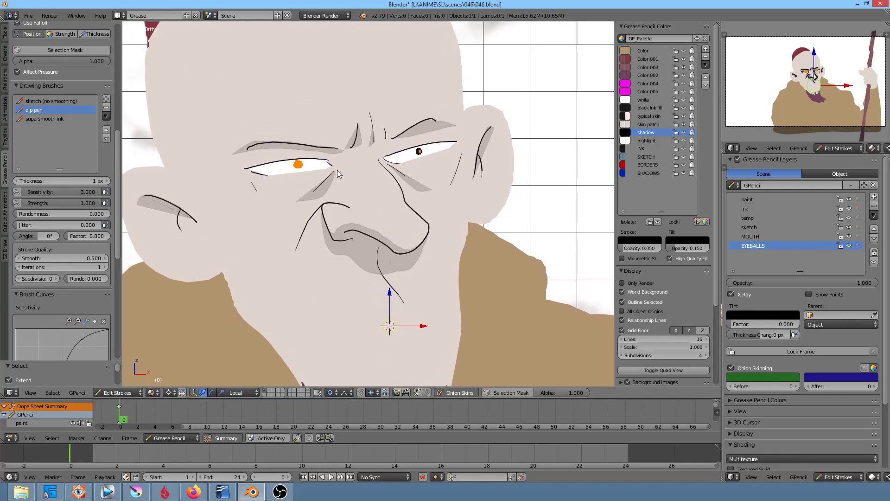
right_click(418, 151, "shift")
Move the selected pupils to the EYEBALLS layer, then hide that layer to check.
key("m")
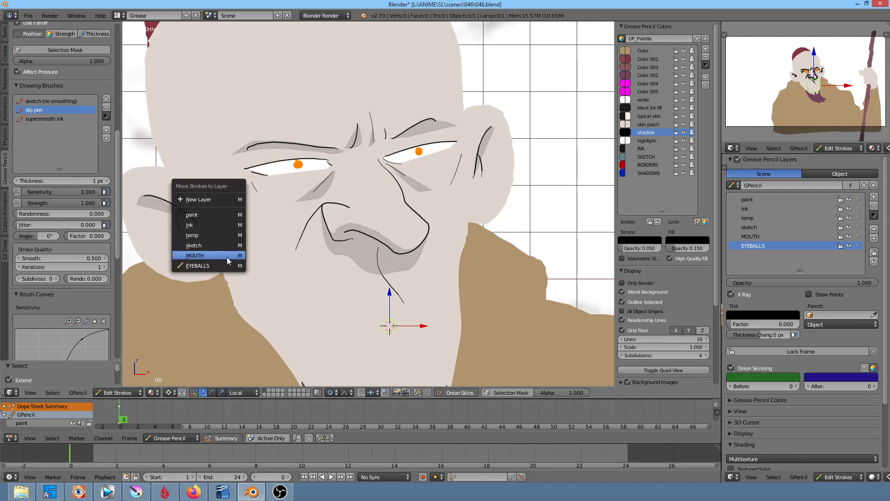
left_click(223, 267)
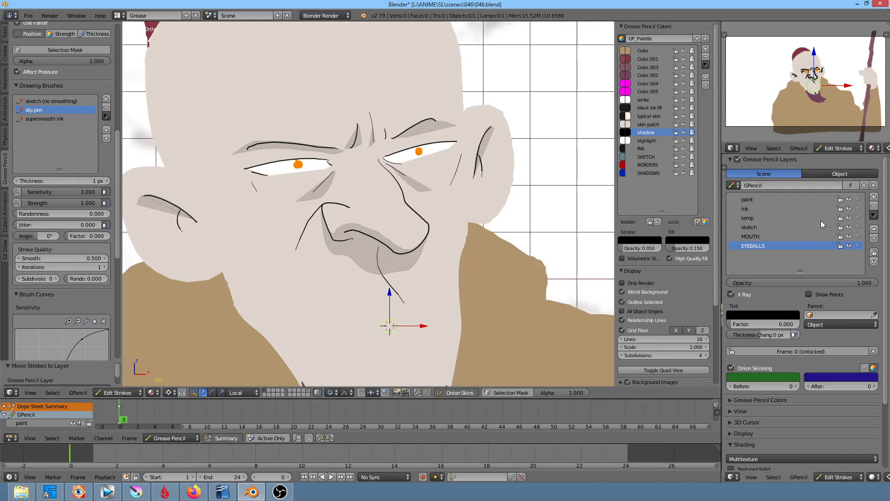
left_click(850, 246)
View the old man through the camera, render a test image, then return to Object Mode.
scroll(382, 123, "down", 3)
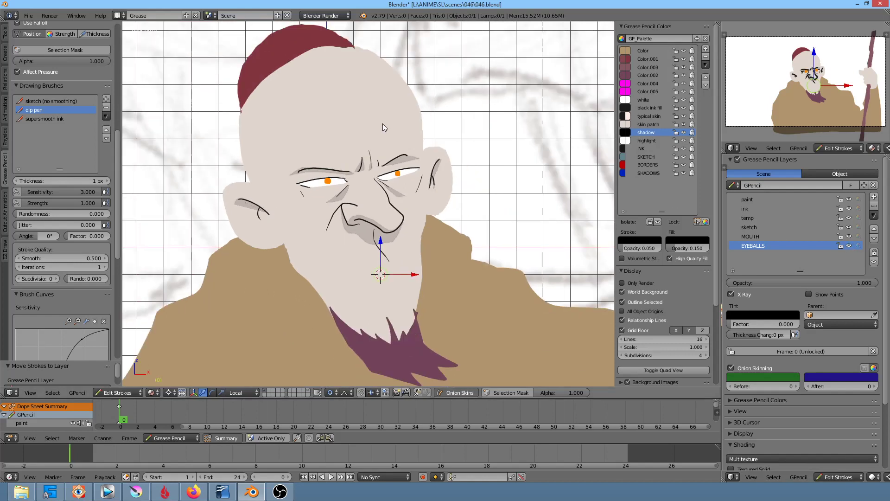
scroll(382, 123, "down", 3)
scroll(387, 134, "down", 2)
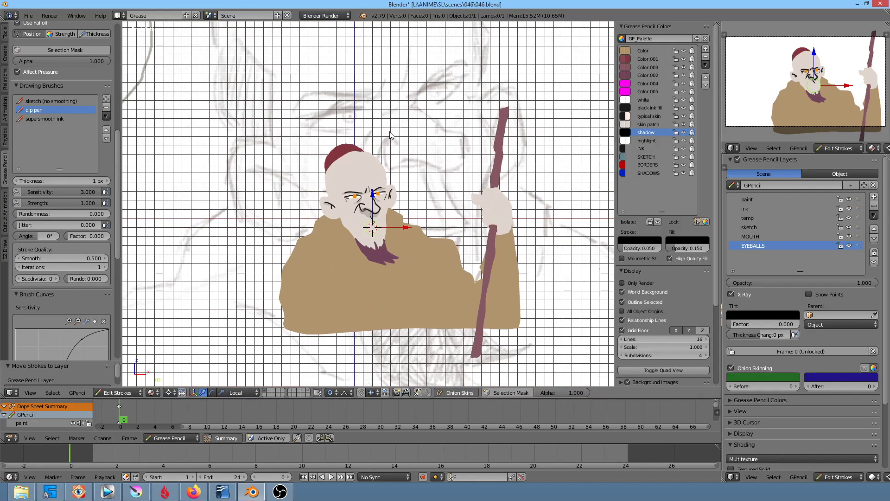
key("KP_0")
scroll(392, 137, "up", 4)
scroll(395, 138, "down", 2)
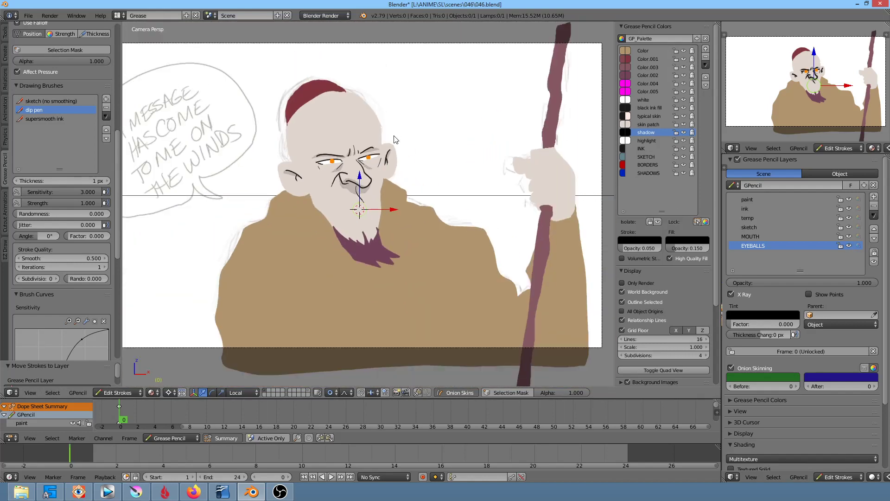
key("F12")
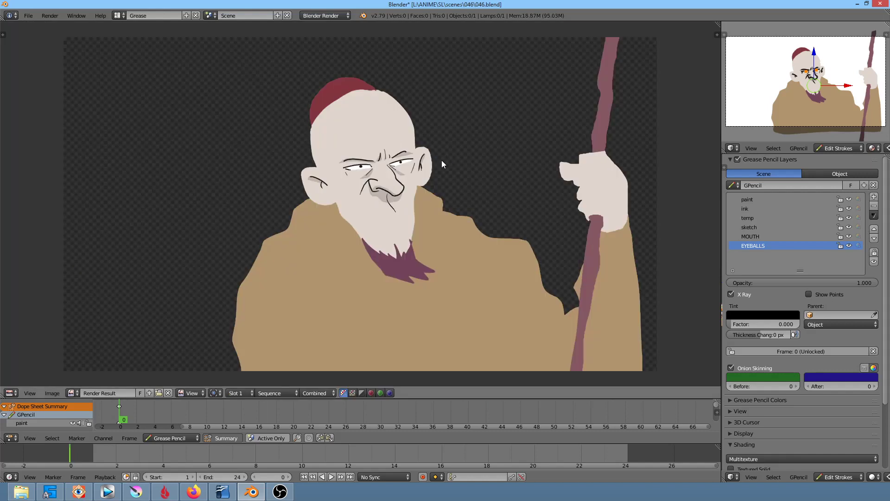
key("Escape")
scroll(413, 202, "down", 3)
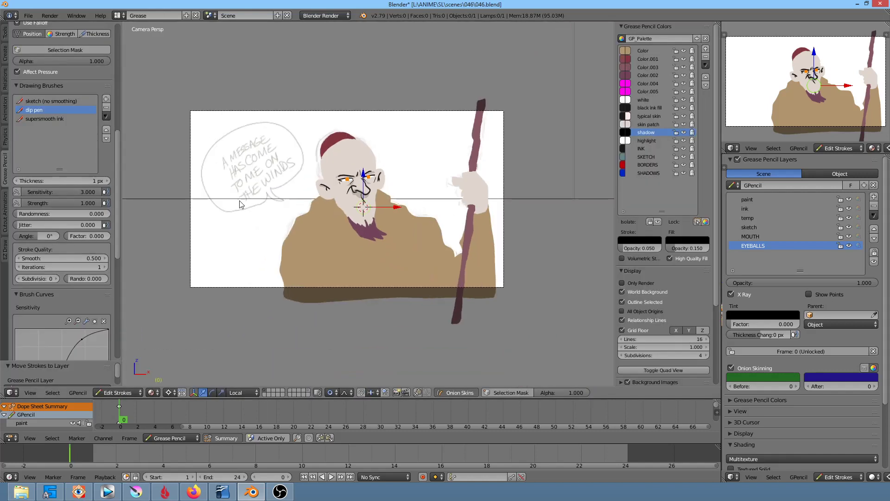
key("Tab")
Add a plain axes empty, scale and move it, then delete it.
left_click(166, 180)
key("shift+a")
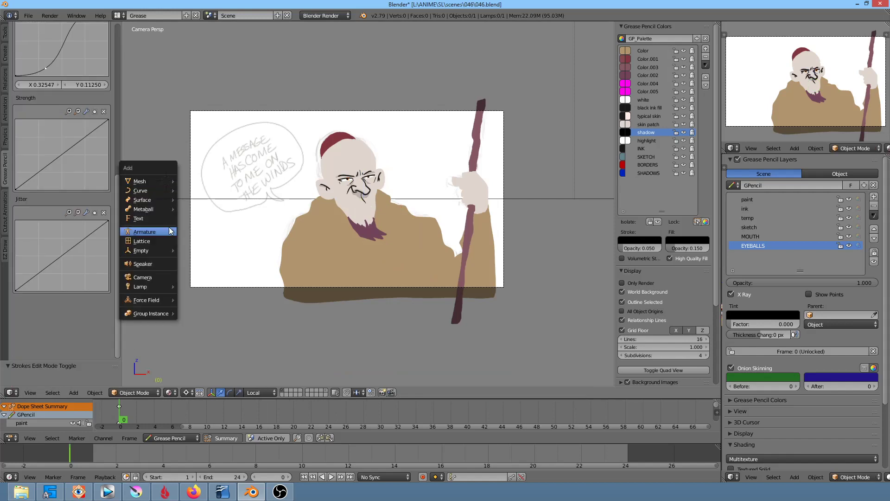
mouse_move(148, 249)
left_click(192, 250)
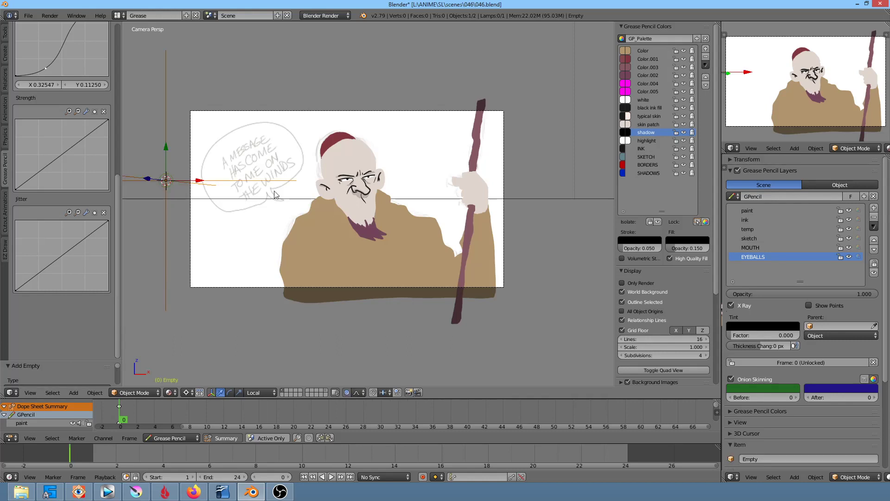
key("s")
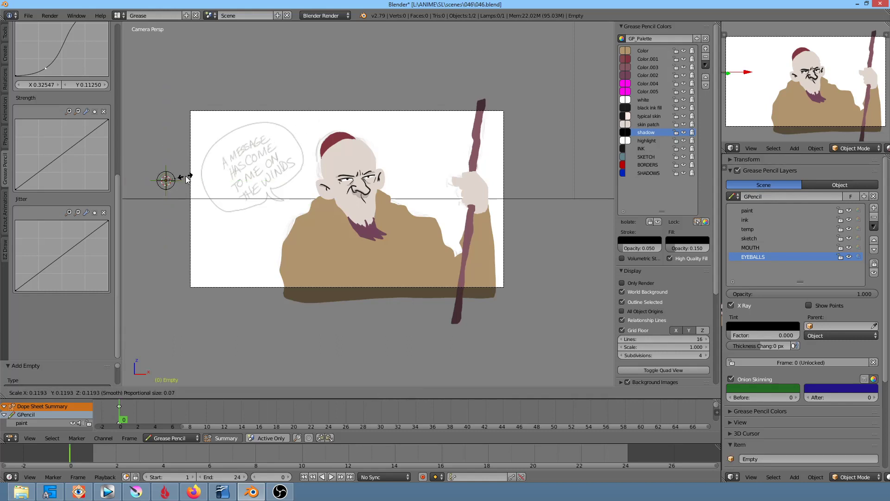
left_click(187, 179)
key("g")
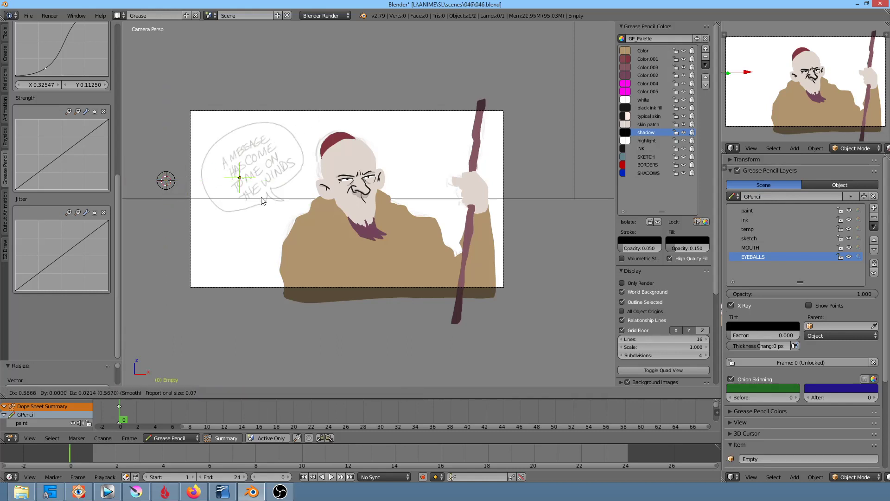
left_click(408, 158)
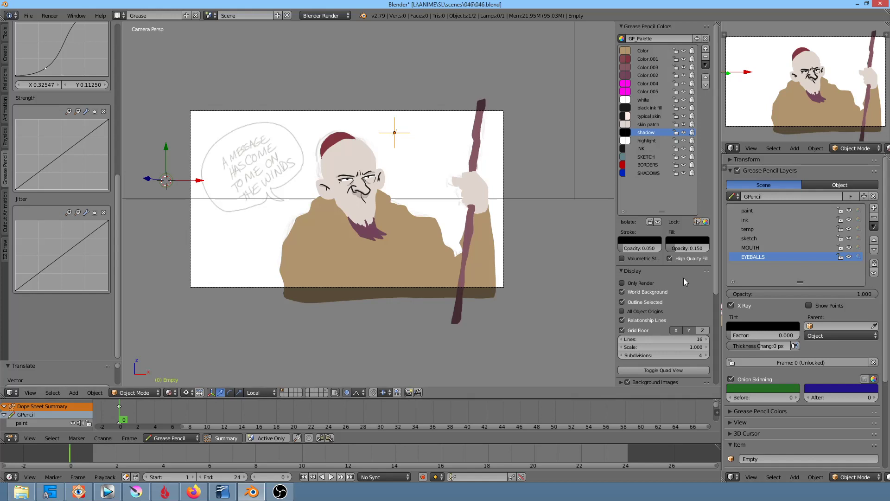
left_click(733, 477)
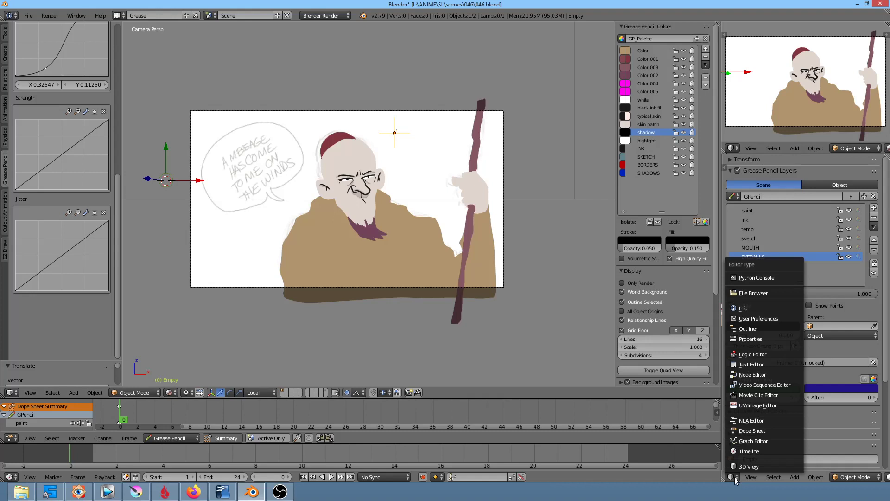
key("x")
left_click(397, 135)
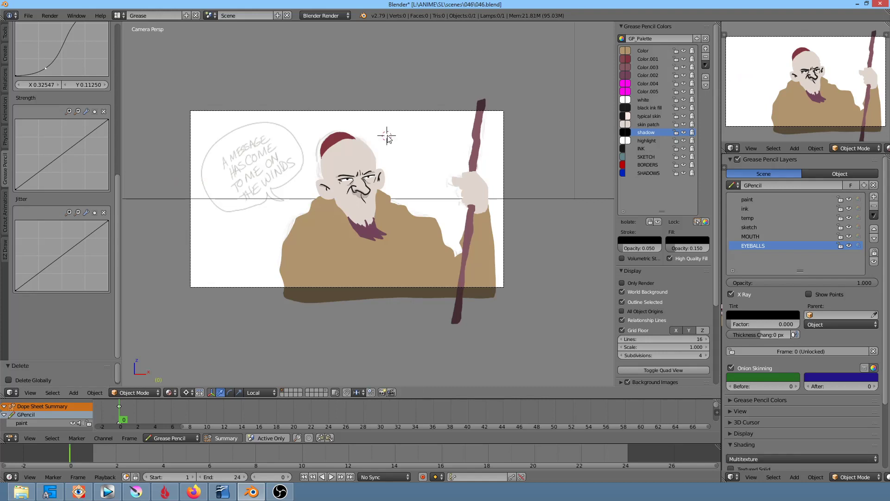
Add a 3D text object and replace its default 'Text' with EYEBALLS.
key("shift+a")
mouse_move(363, 136)
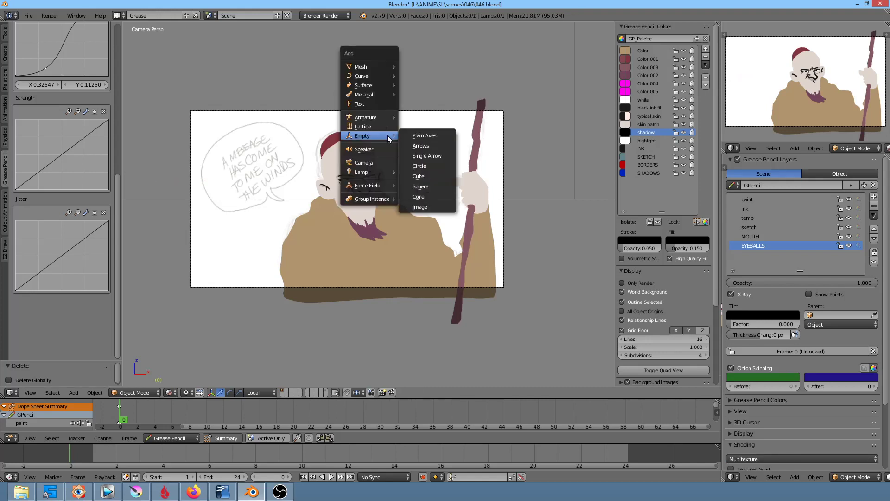
left_click(387, 104)
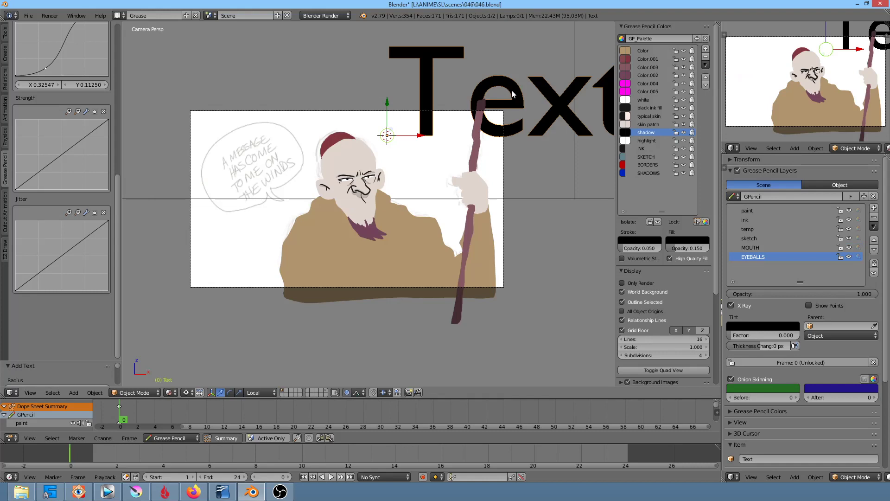
key("Tab")
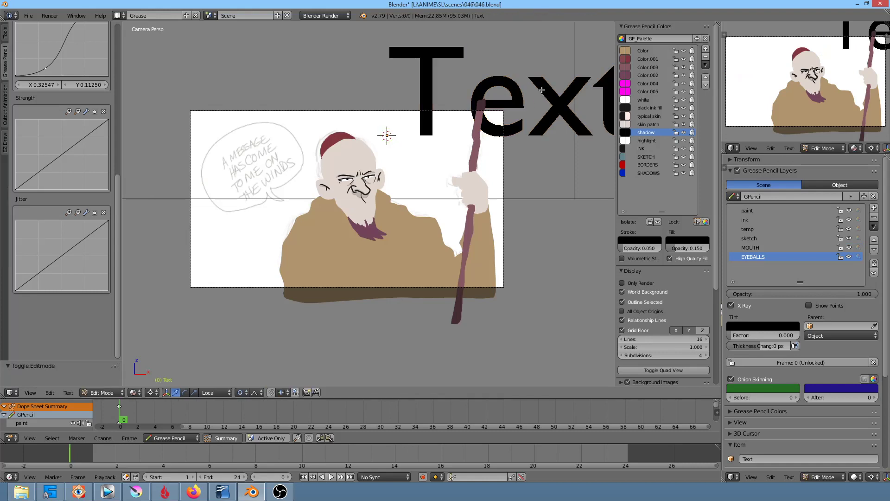
key("BackSpace")
key("BackSpace")
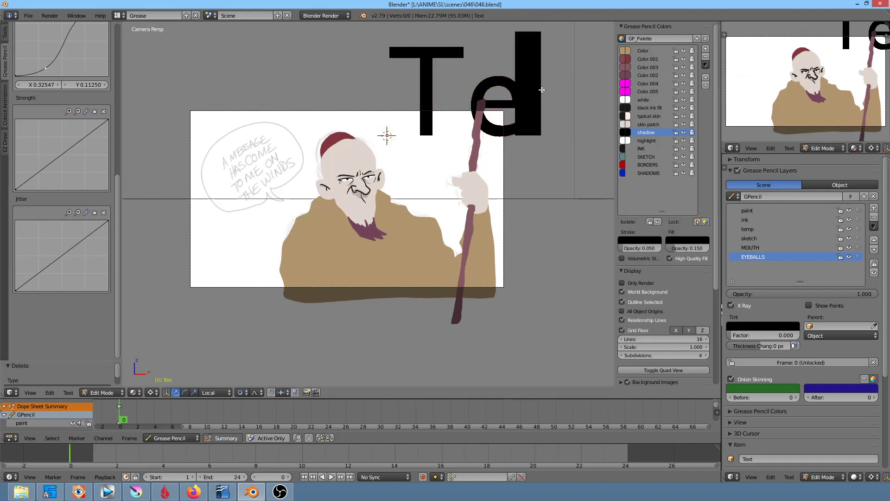
key("BackSpace")
key("BackSpace")
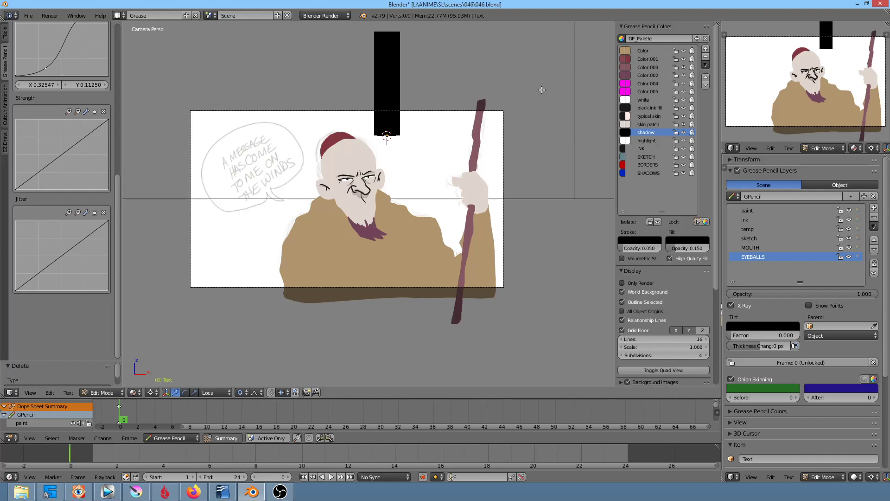
type("EYEB")
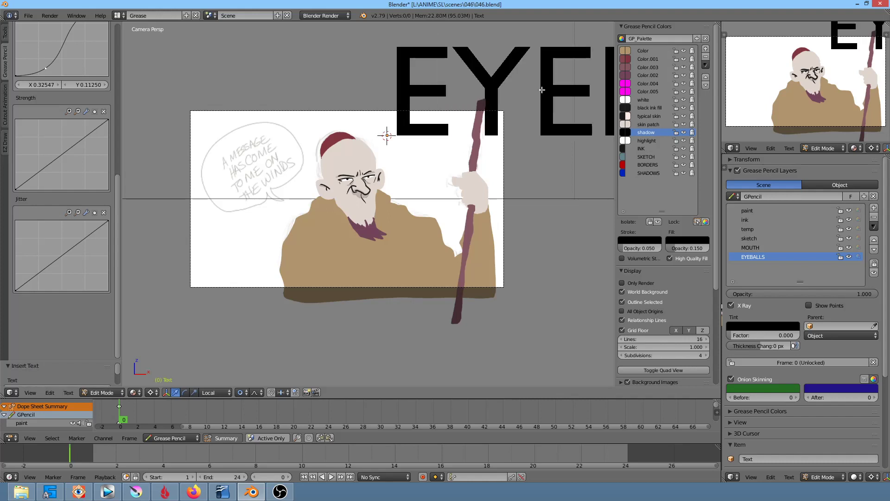
key("Return")
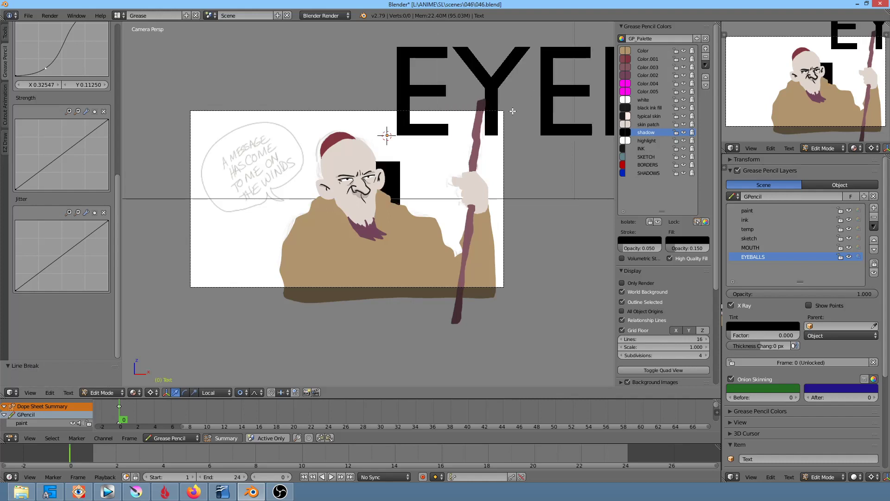
key("BackSpace")
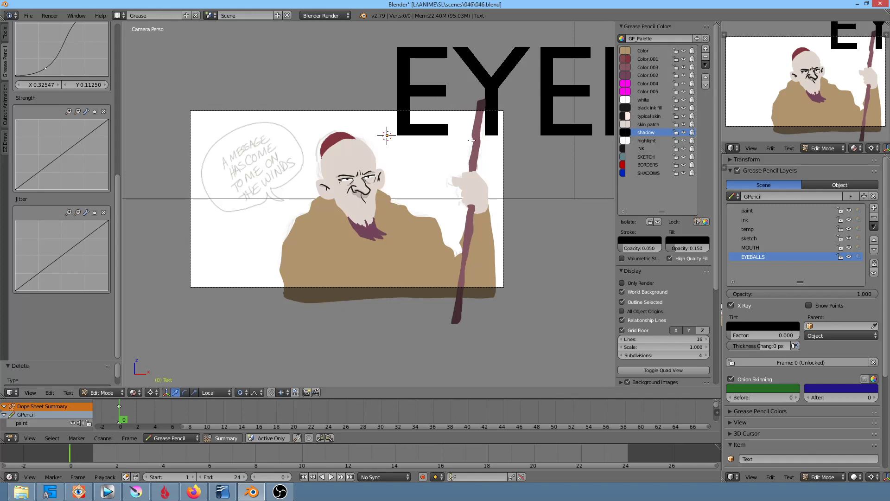
Shrink the EYEBALLS text object in Object Mode.
scroll(498, 132, "down", 3)
scroll(484, 152, "down", 4)
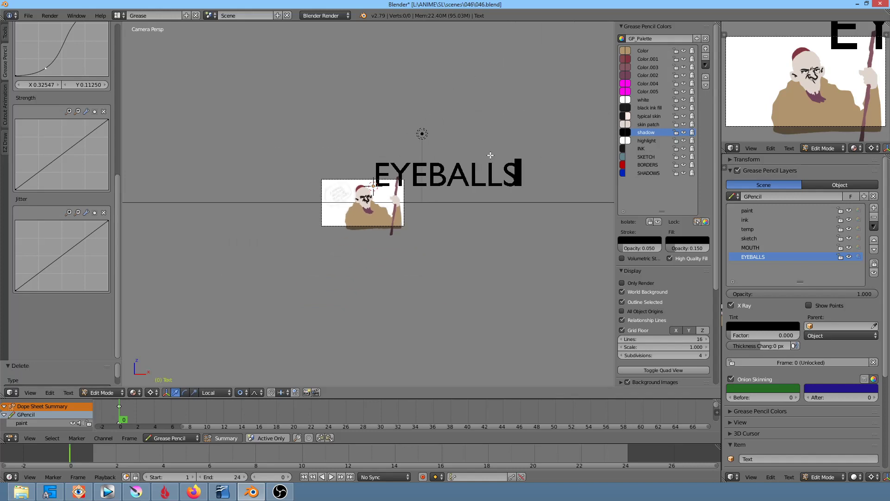
key("Tab")
key("s")
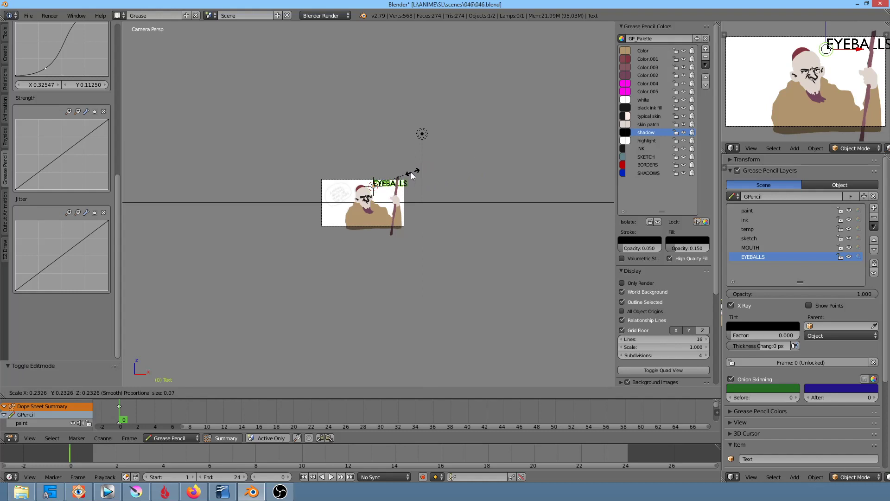
left_click(394, 180)
Save the blend file and fix the EYEBALLS text's trailing letters.
key("Tab")
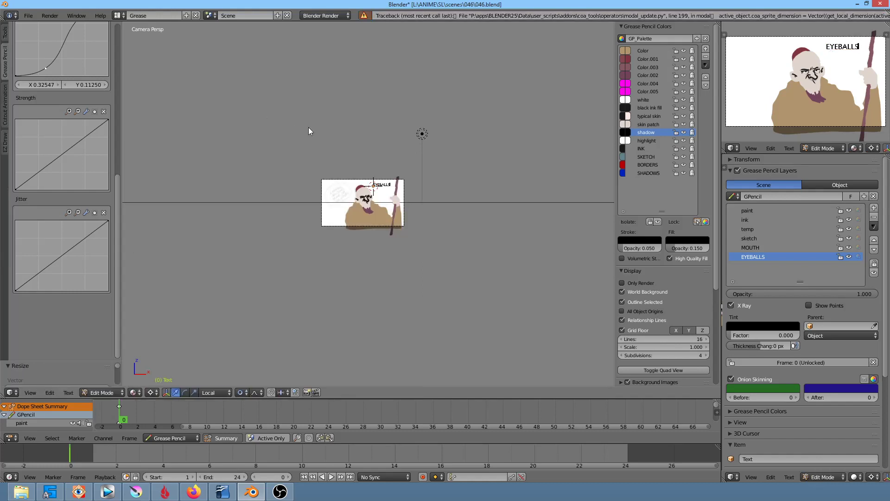
left_click(28, 15)
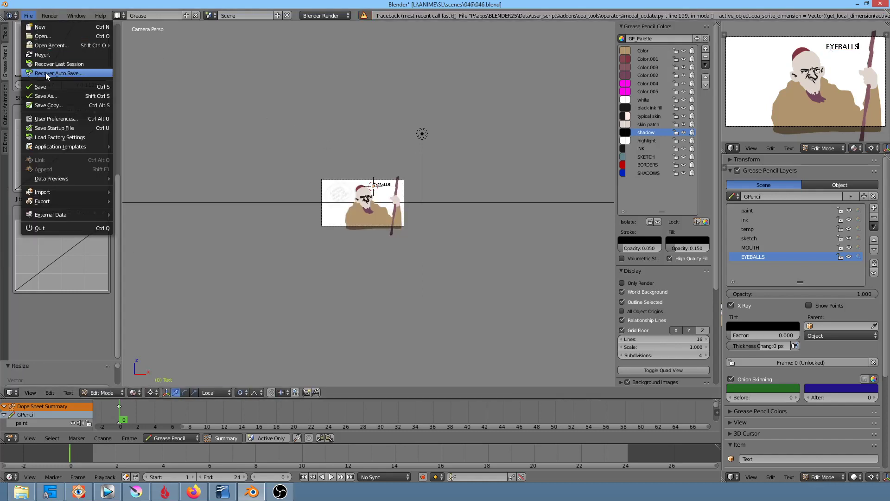
left_click(45, 87)
scroll(421, 134, "up", 8)
scroll(419, 136, "up", 3)
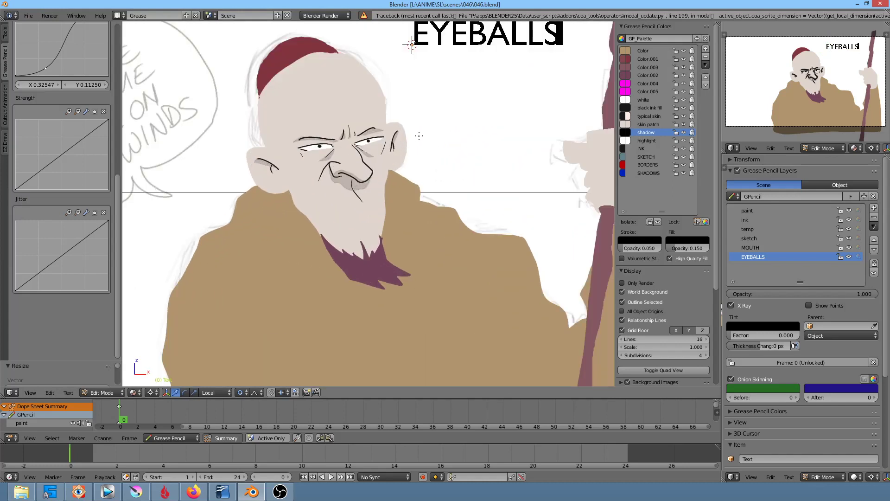
middle_click_drag(459, 114, 438, 173, "shift")
type("S")
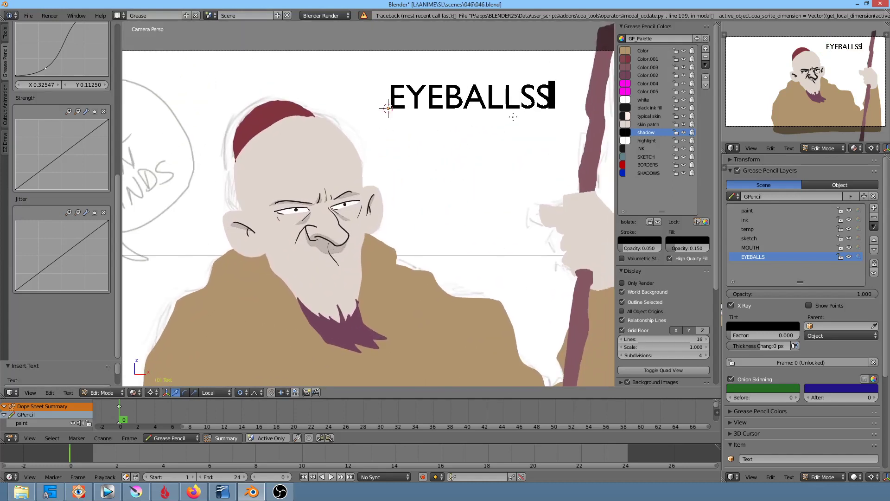
key("BackSpace")
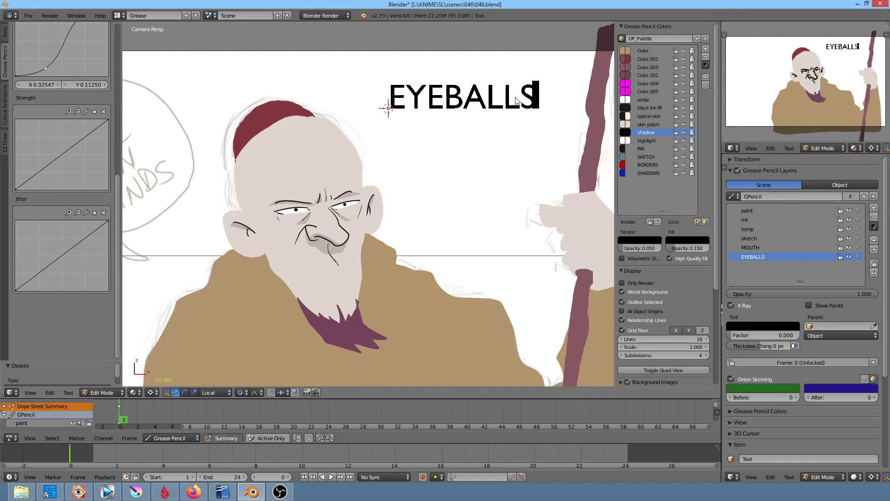
key("Tab")
Enlarge the EYEBALLS text slightly and move it lower.
key("s")
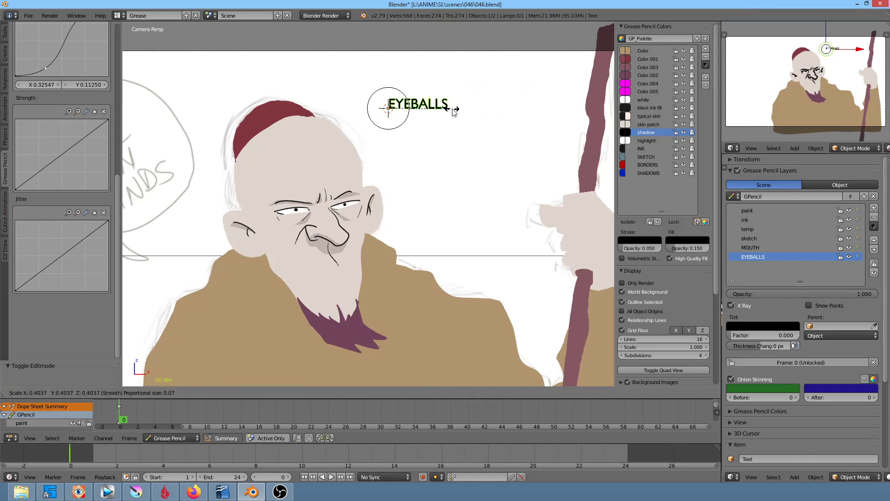
left_click(457, 112)
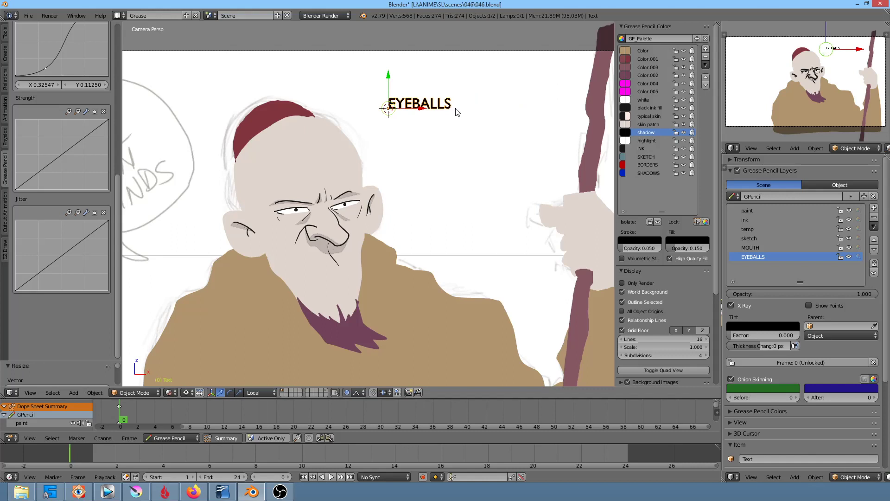
key("s")
left_click(462, 111)
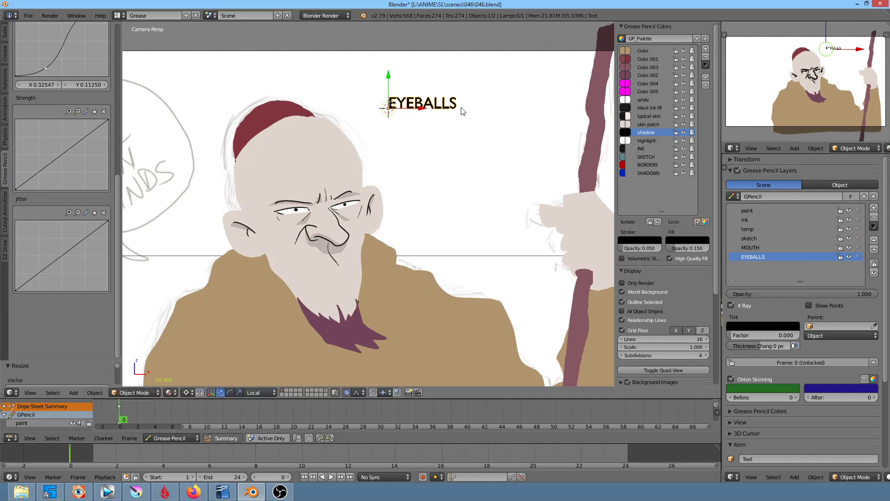
key("g")
left_click(461, 167)
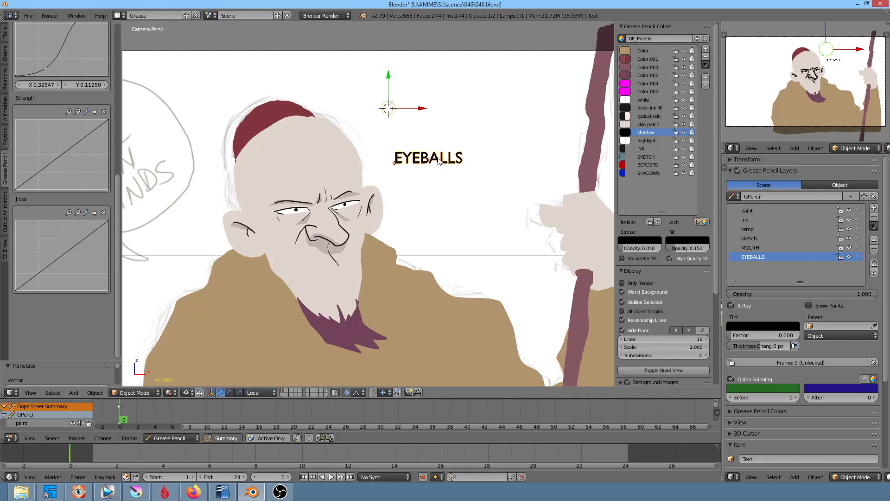
Move the EYEBALLS text right of the staff, outside the camera frame.
scroll(439, 160, "down", 1)
scroll(438, 162, "down", 1)
scroll(439, 163, "up", 1)
scroll(440, 167, "down", 1)
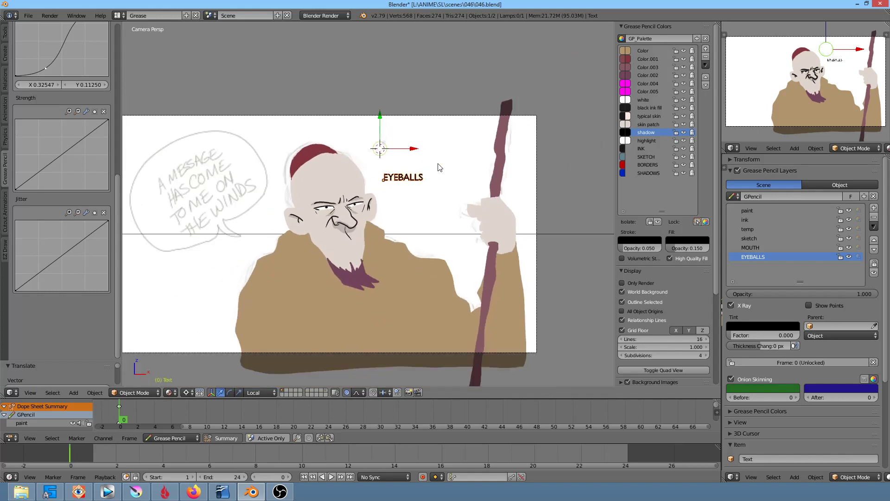
middle_click_drag(466, 180, 423, 163, "shift")
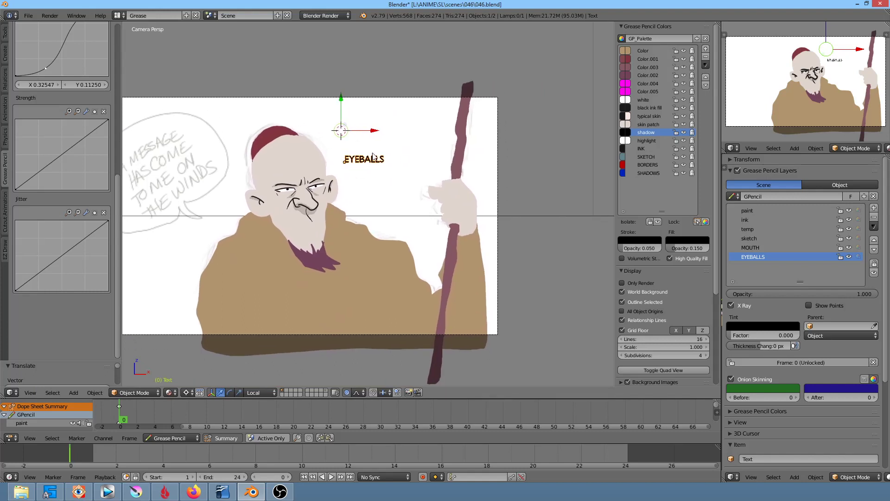
key("g")
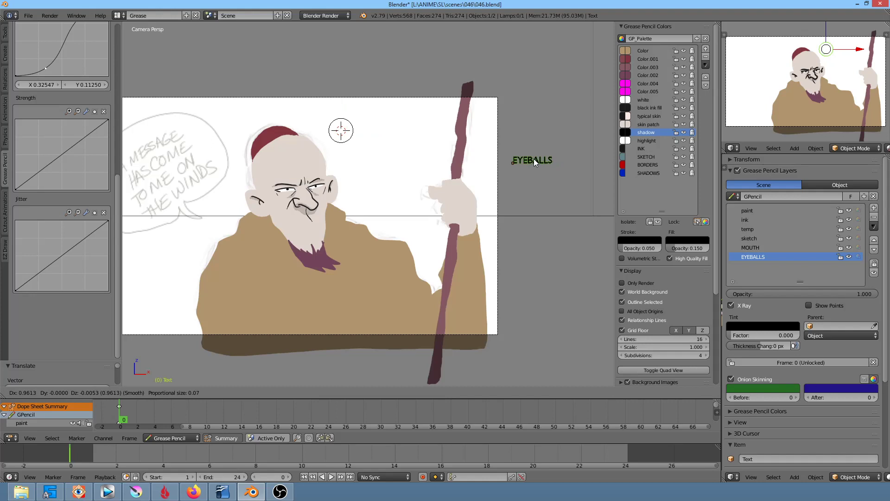
left_click(537, 156)
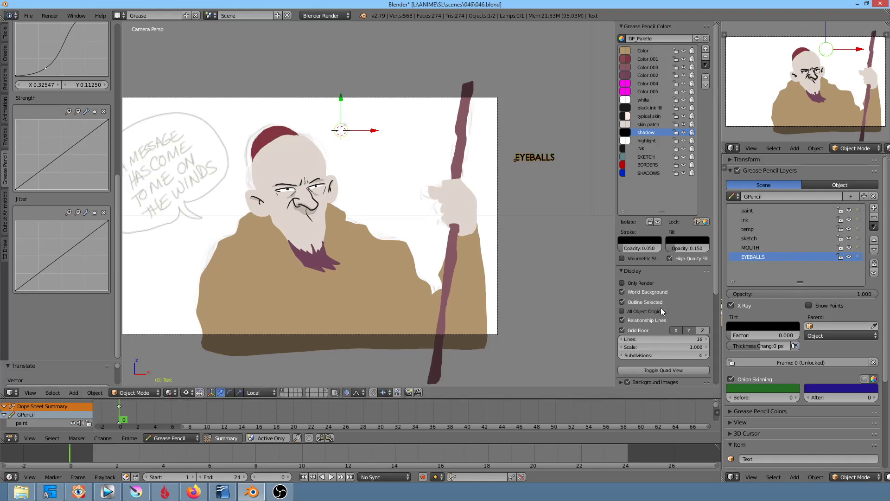
Rename the text object to txtEYEBALLS in the Item panel.
scroll(660, 308, "down", 5)
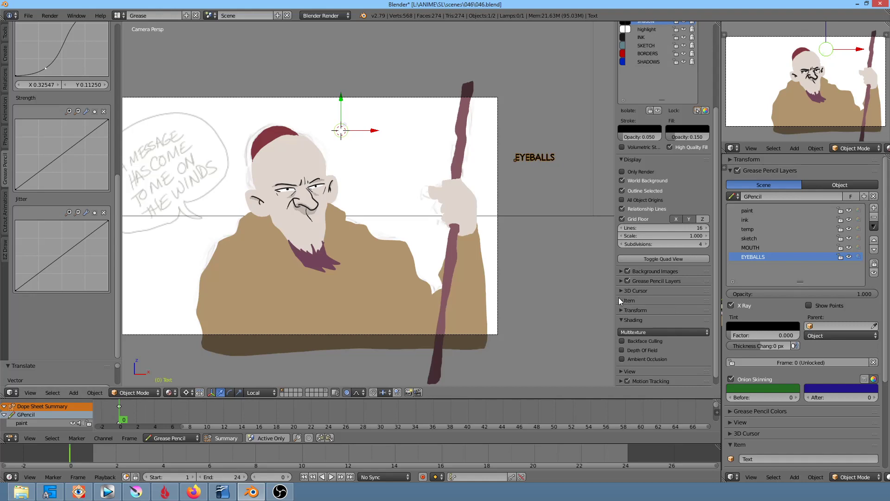
left_click(619, 300)
left_click(668, 313)
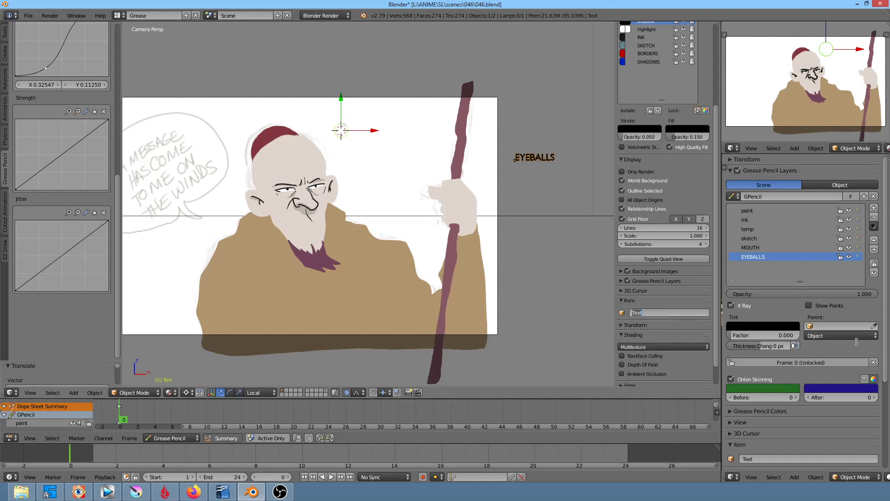
type("TXT")
key("BackSpace")
key("BackSpace")
key("BackSpace")
type("LL")
key("Return")
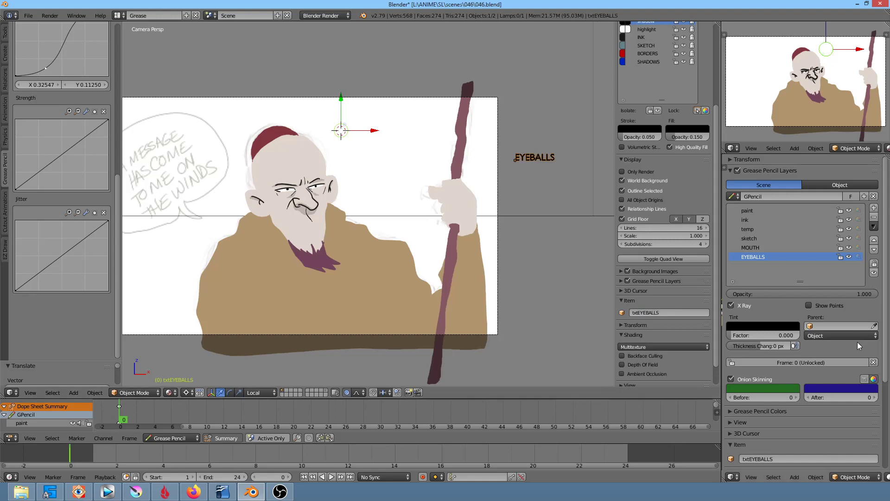
Set txtEYEBALLS as the EYEBALLS layer's parent and nudge the text up-right.
left_click(814, 326)
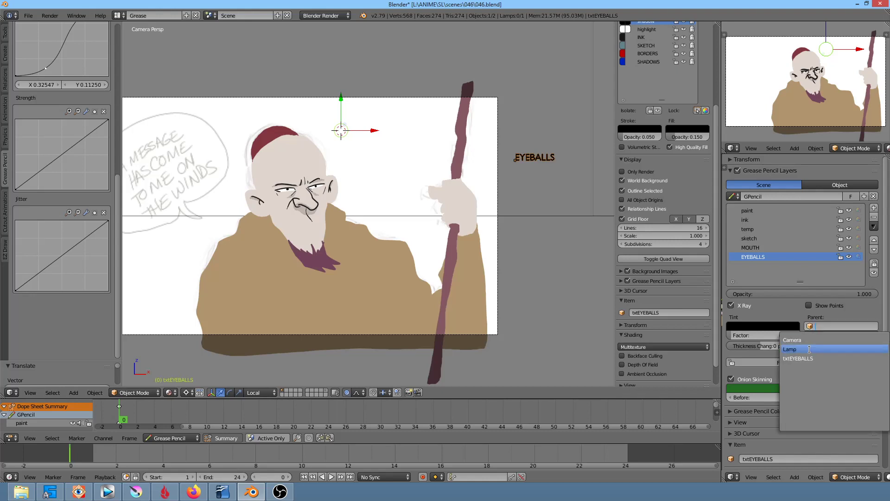
left_click(798, 358)
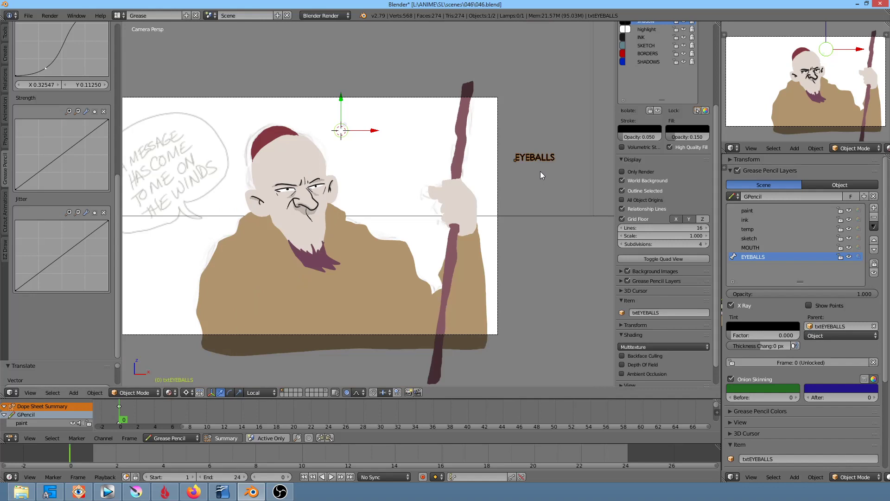
key("g")
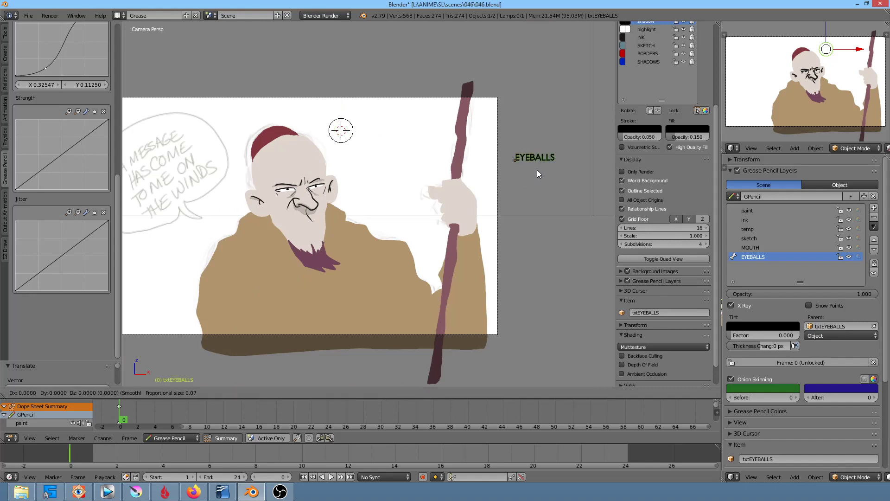
left_click(540, 175)
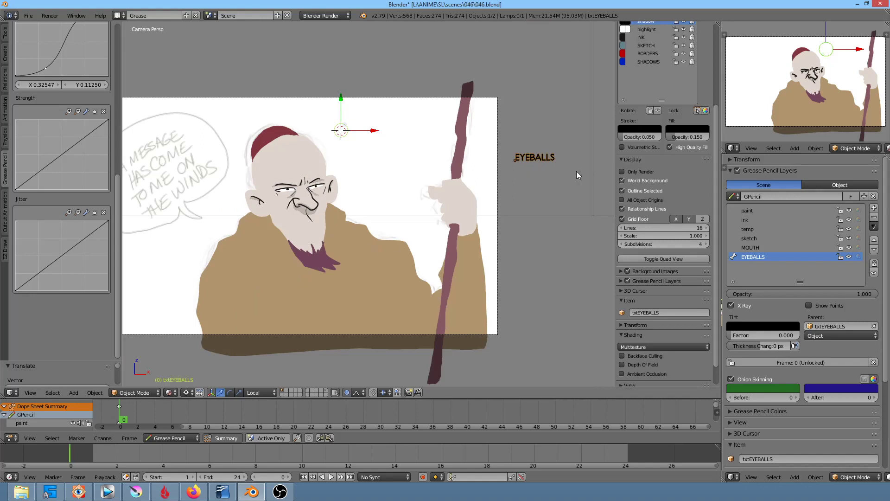
On the MOUTH layer, draw a black ink-fill mouth below the nose.
left_click(770, 247)
scroll(344, 206, "up", 1)
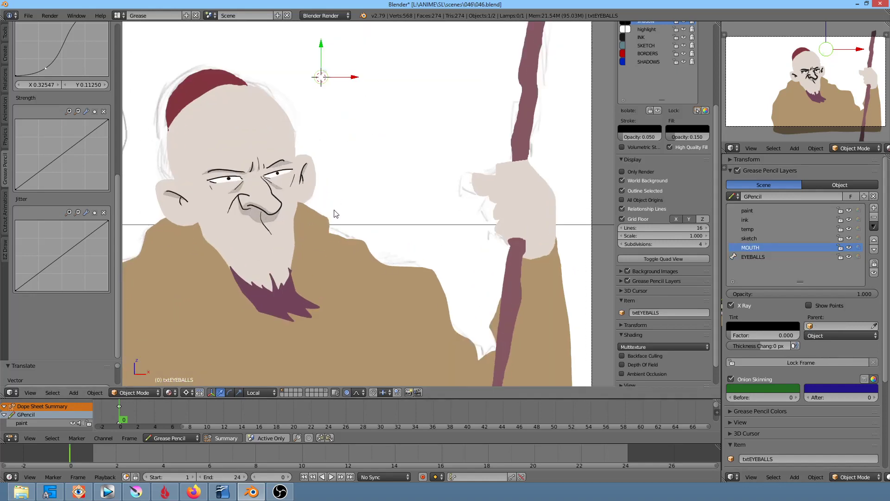
scroll(352, 211, "up", 1)
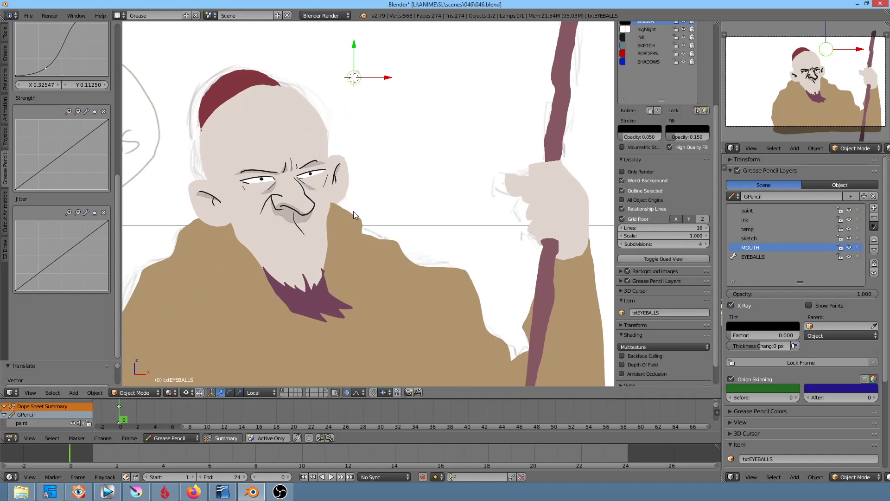
scroll(353, 210, "down", 1)
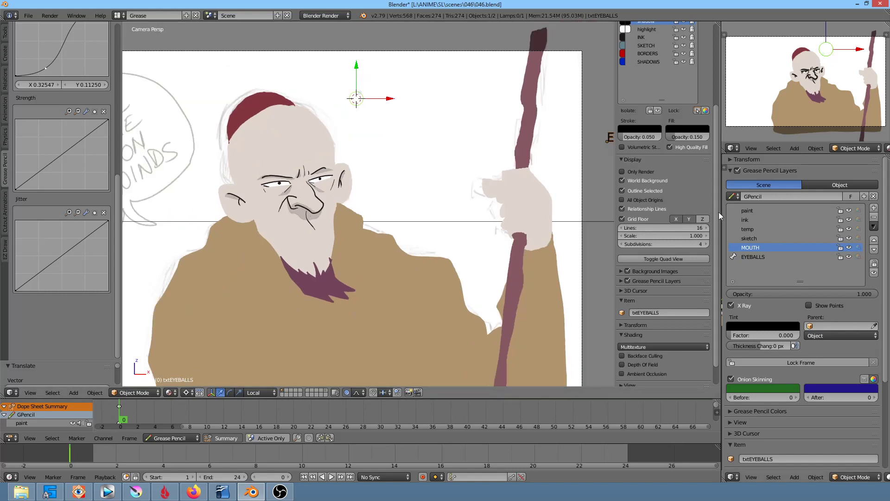
scroll(717, 226, "up", 5)
scroll(717, 156, "up", 3)
left_click(662, 125)
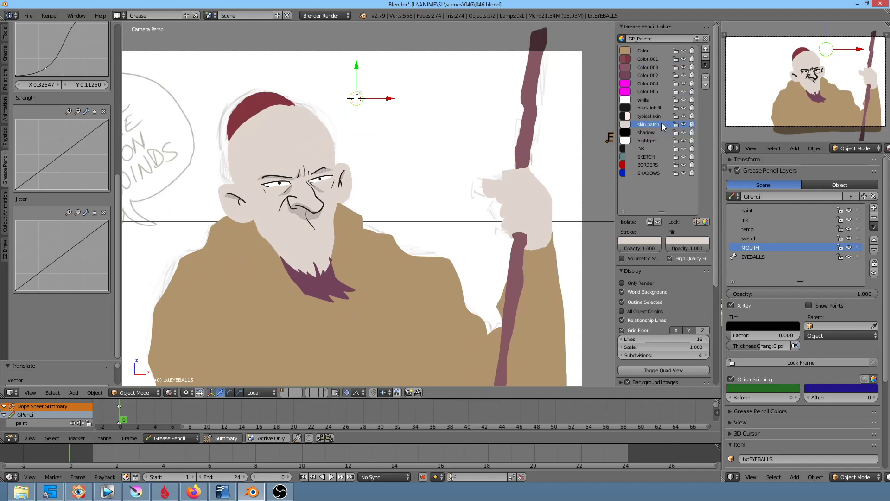
scroll(337, 250, "up", 1)
scroll(341, 195, "up", 2)
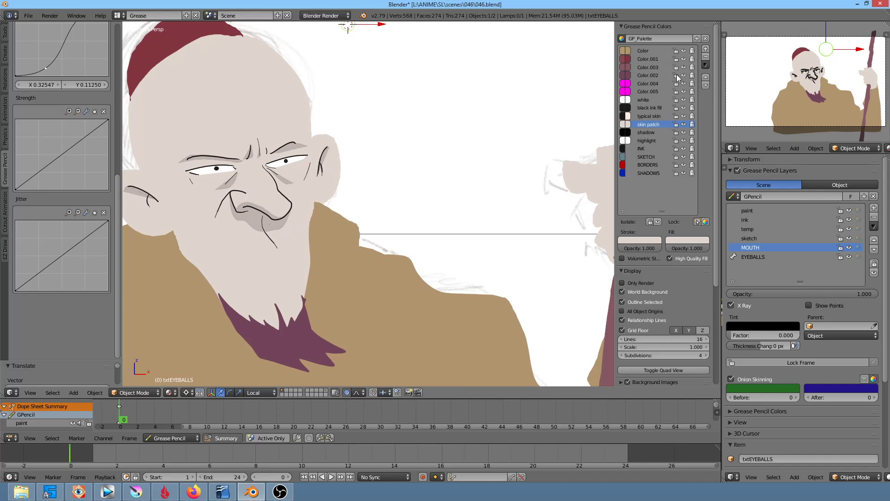
left_click(661, 108)
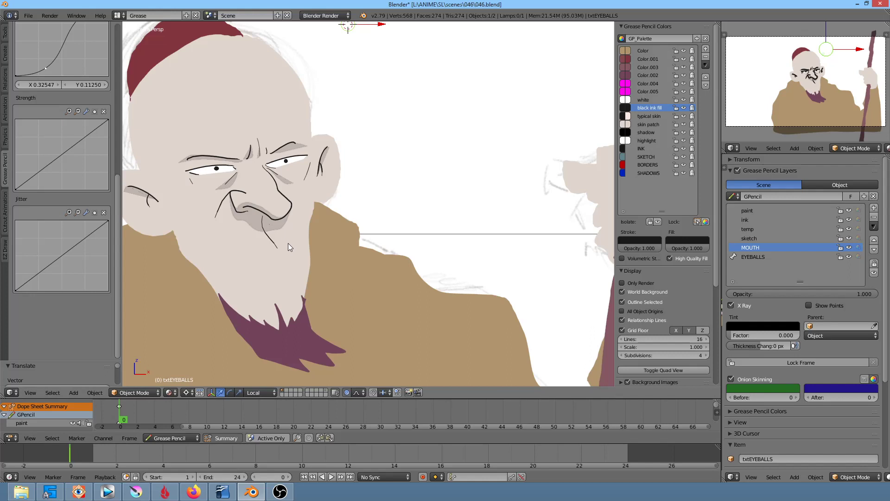
key("d")
left_click_drag(277, 238, 293, 242)
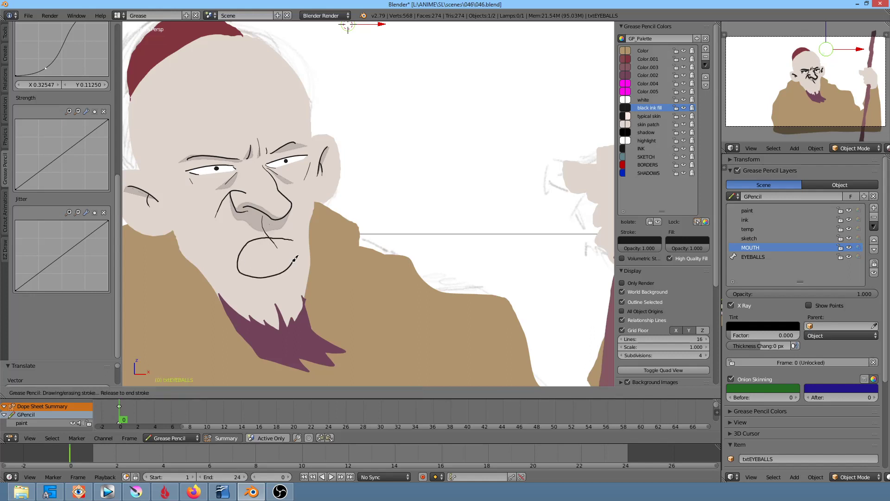
Paint skin-patch colour over the black mouth to thin it to a line.
left_click(662, 124)
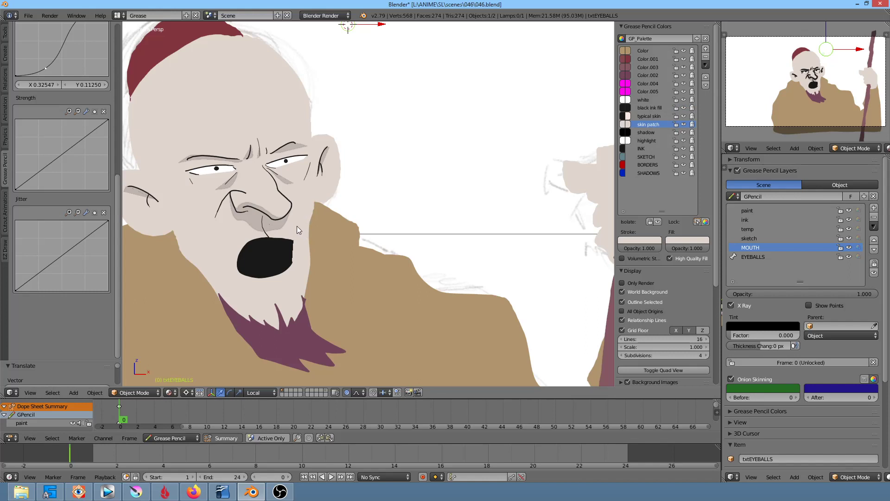
key("d")
mouse_move(293, 242)
left_mouse_down()
mouse_move(237, 263)
mouse_move(299, 249)
mouse_move(288, 286)
mouse_move(255, 284)
left_mouse_up()
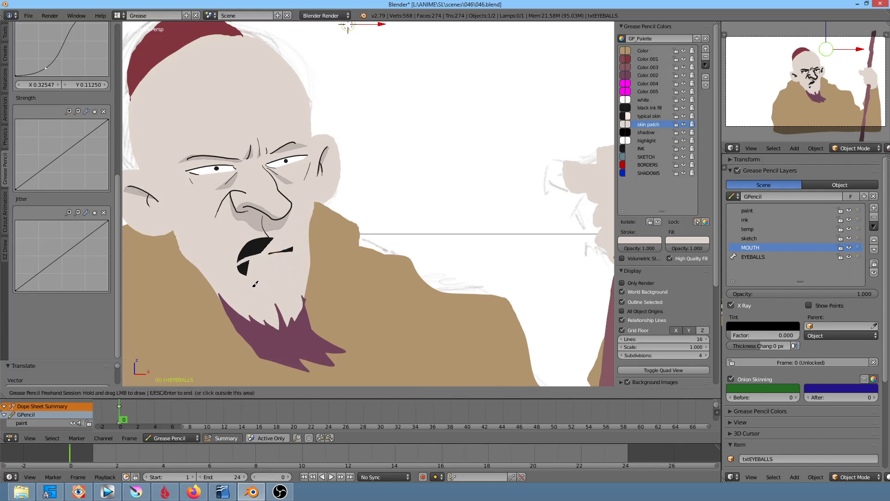
key("ctrl+z")
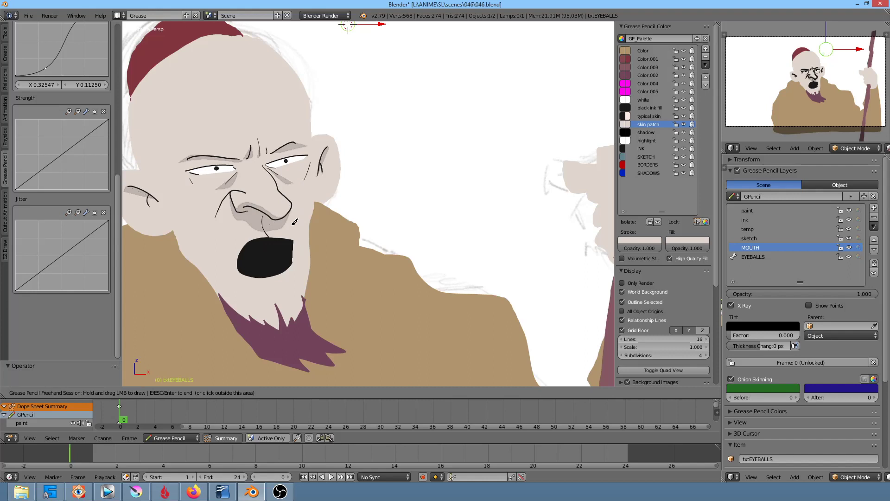
mouse_move(284, 227)
left_mouse_down()
mouse_move(303, 237)
mouse_move(234, 252)
mouse_move(245, 230)
left_mouse_up()
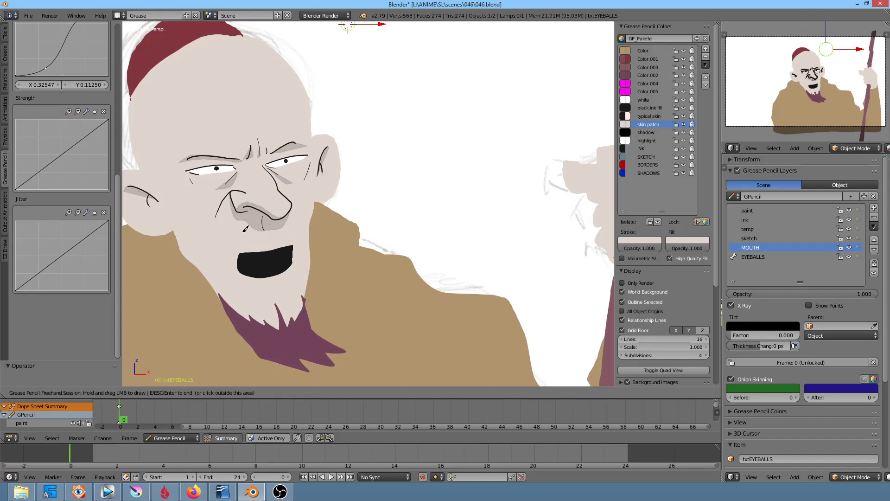
mouse_move(293, 245)
left_mouse_down()
mouse_move(235, 260)
mouse_move(275, 282)
mouse_move(309, 246)
left_mouse_up()
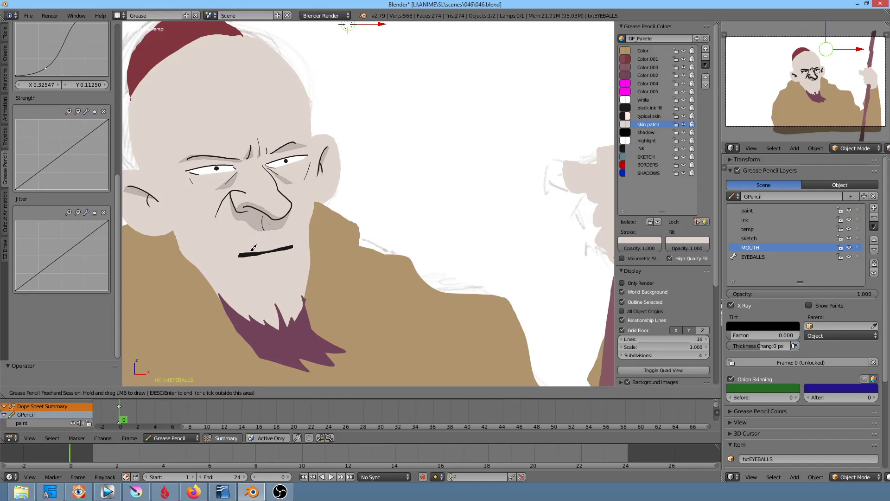
key("Escape")
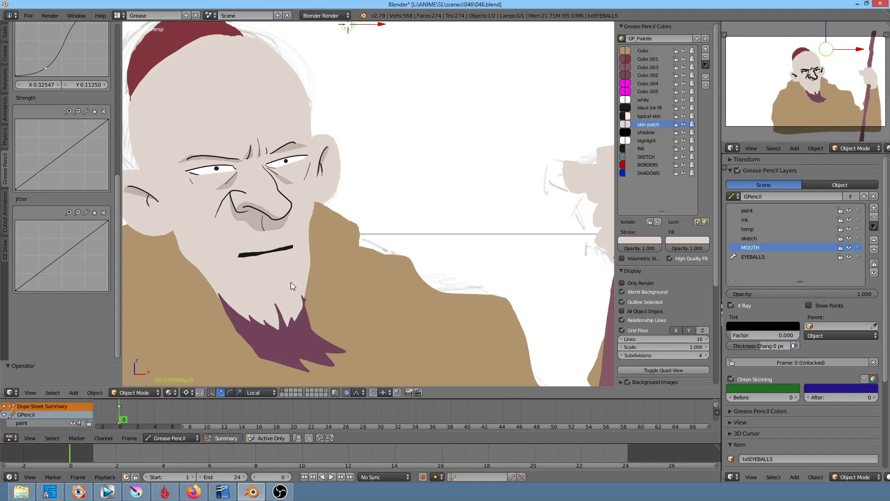
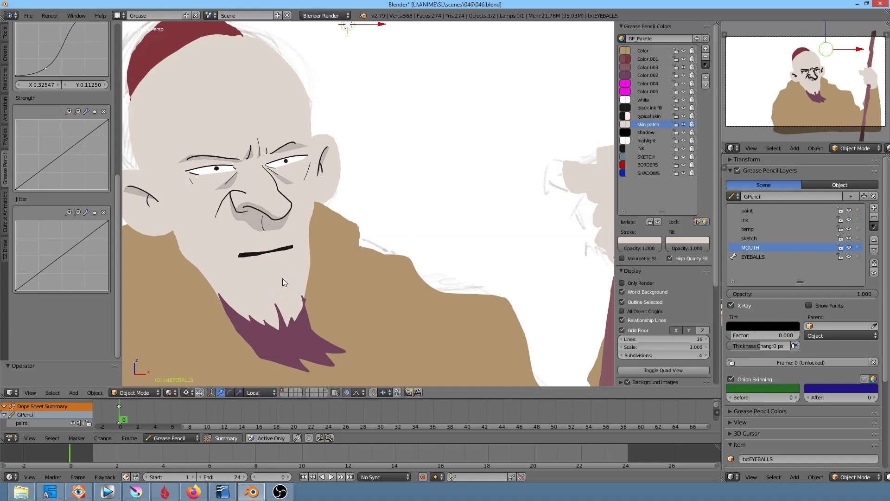
Switch the grease pencil object into Edit Strokes mode.
key("Tab")
left_click(102, 393)
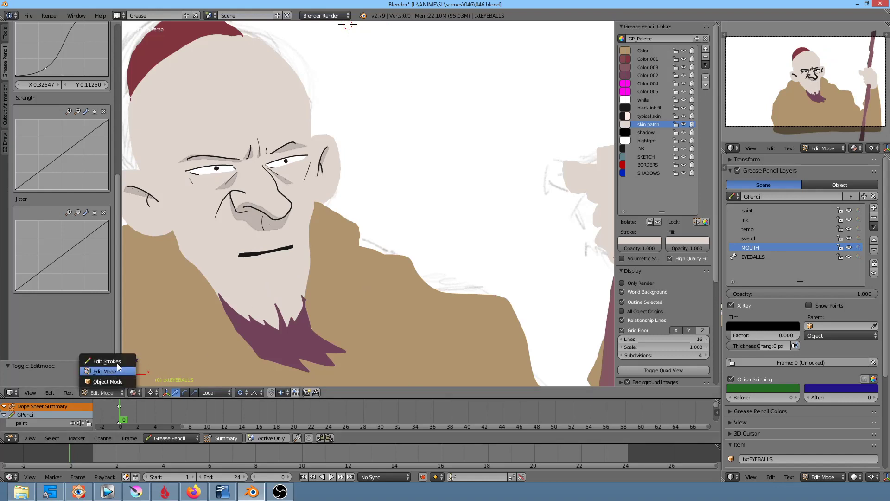
left_click(111, 362)
Reshape the mouth stroke with proportional moves, stretching it open and then flattening it.
right_click(284, 261)
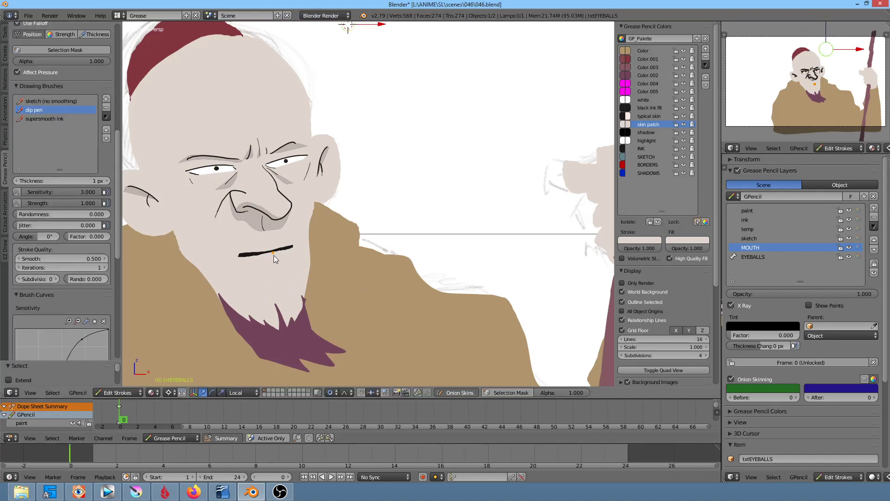
key("g")
scroll(276, 273, "down", 6)
scroll(277, 273, "down", 3)
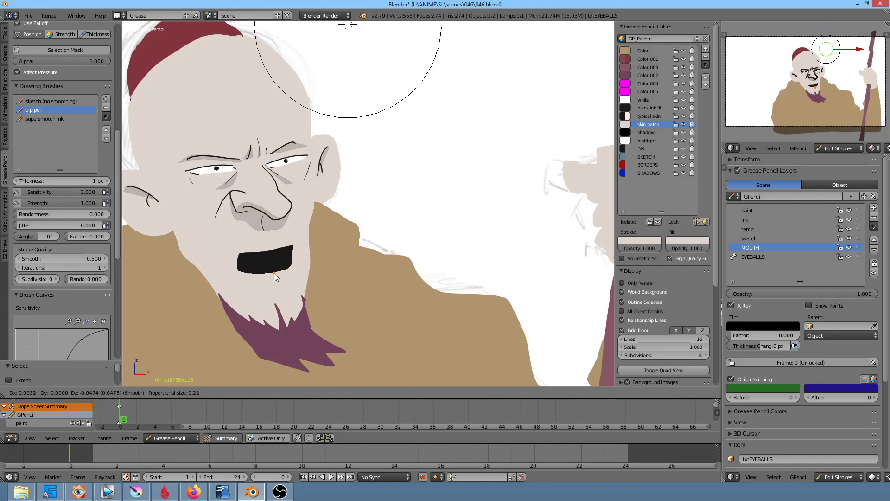
left_click(274, 268)
right_click(276, 251)
key("g")
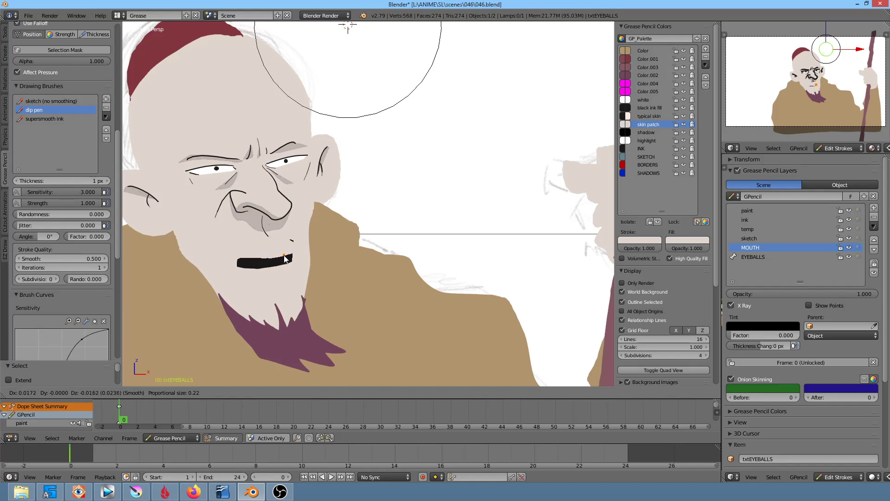
left_click(282, 259)
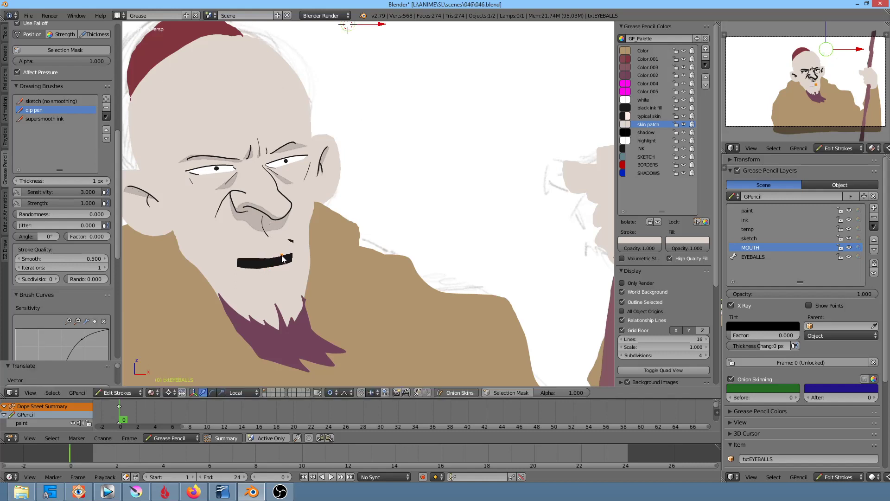
Delete the mouth stroke, the skin-coloured patch over it, and the black mouth stroke.
key("x")
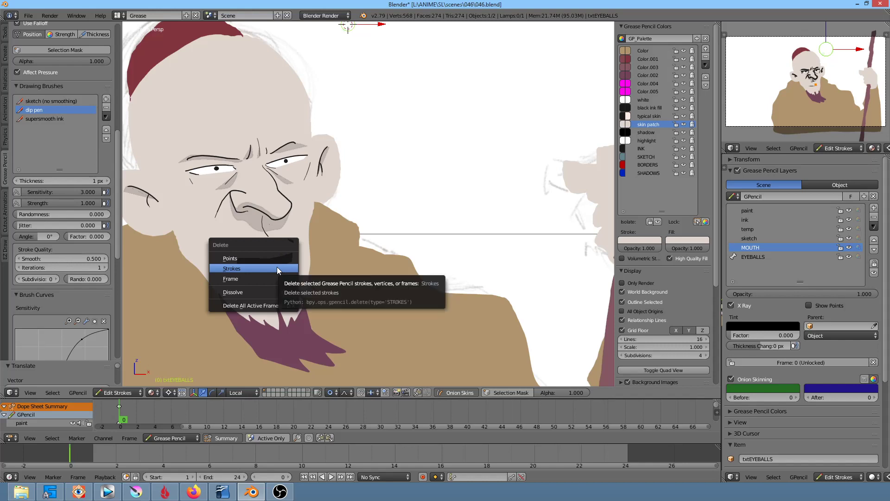
left_click(277, 267)
right_click(274, 270)
key("x")
left_click(274, 270)
right_click(270, 279)
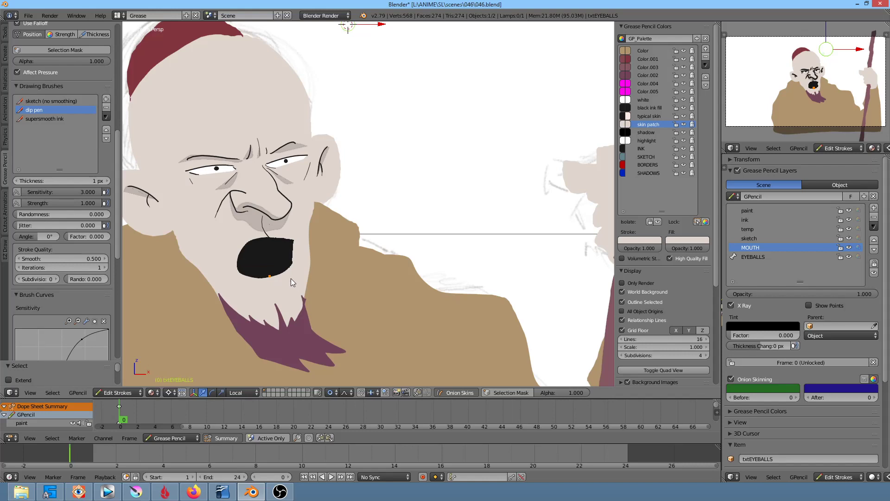
key("x")
left_click(286, 279)
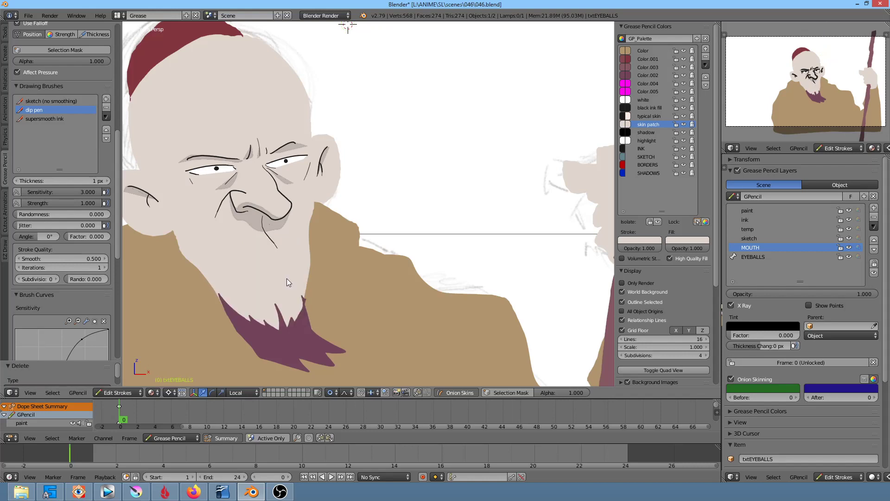
Draw a thin mouth line below the nose in black ink fill, replacing a thicker first attempt.
right_click_drag(282, 244, 282, 247)
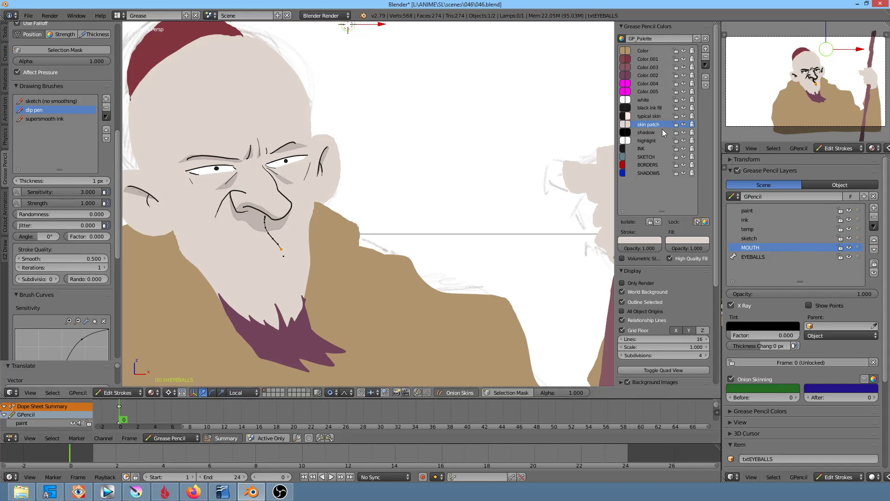
left_click(664, 108)
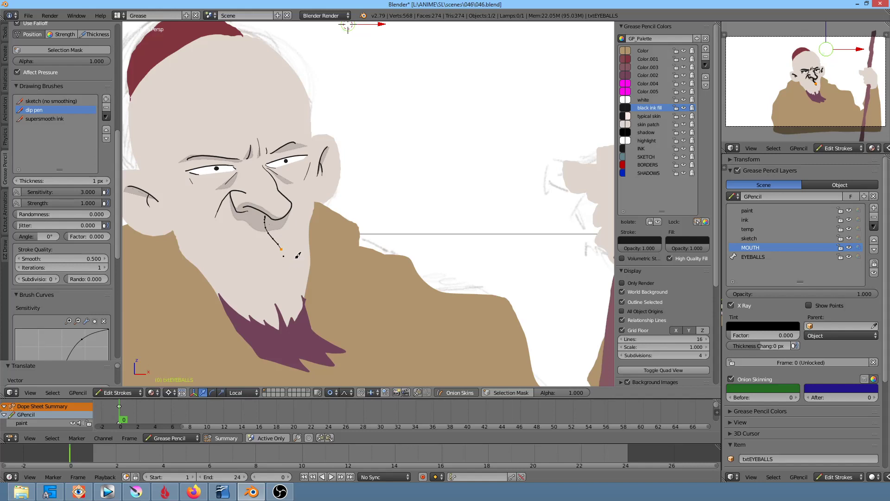
left_click_drag(295, 258, 230, 266)
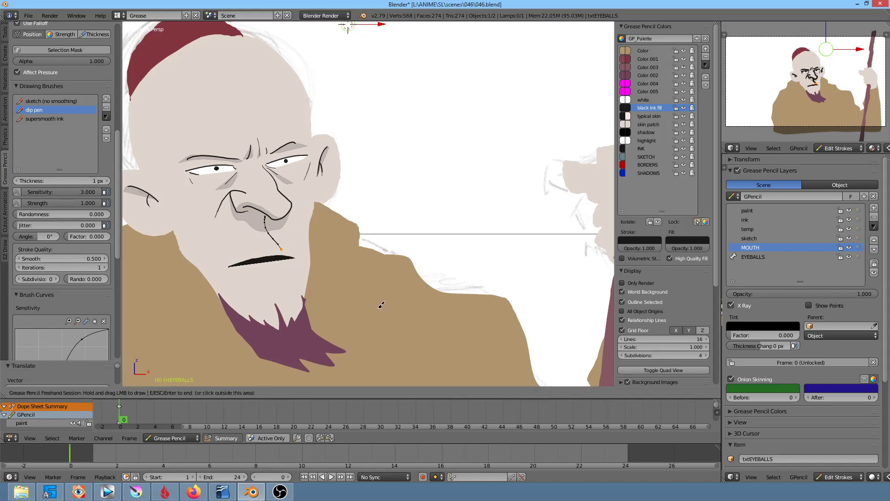
key("ctrl+z")
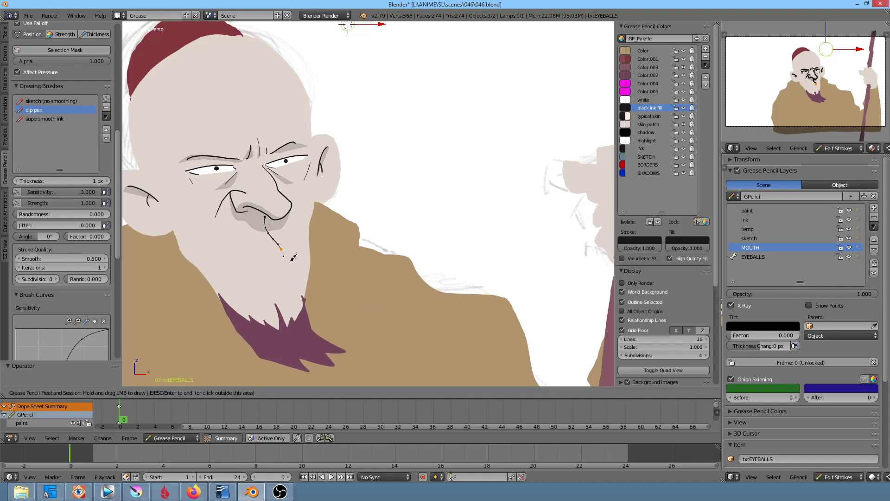
left_click_drag(249, 280, 288, 271)
scroll(341, 234, "down", 3)
key("Escape")
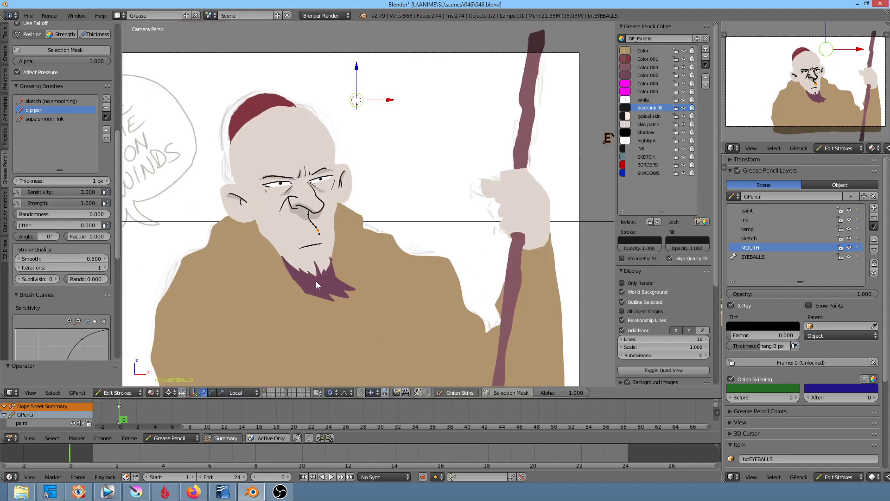
Make the ink layer active and save the blend file.
scroll(318, 287, "up", 4)
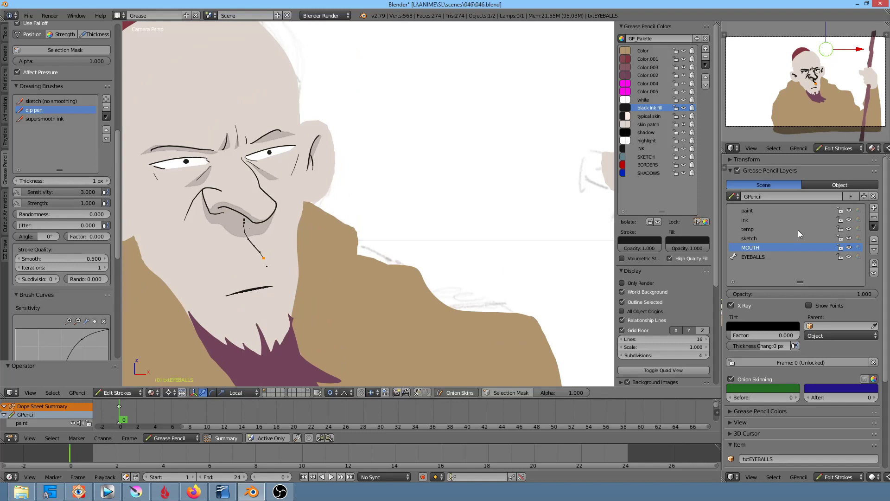
left_click(772, 220)
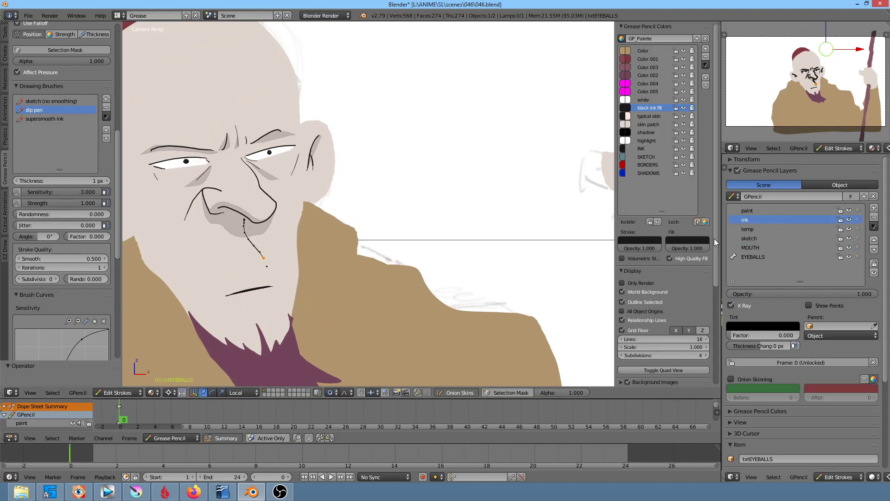
middle_click_drag(332, 249, 378, 258, "shift")
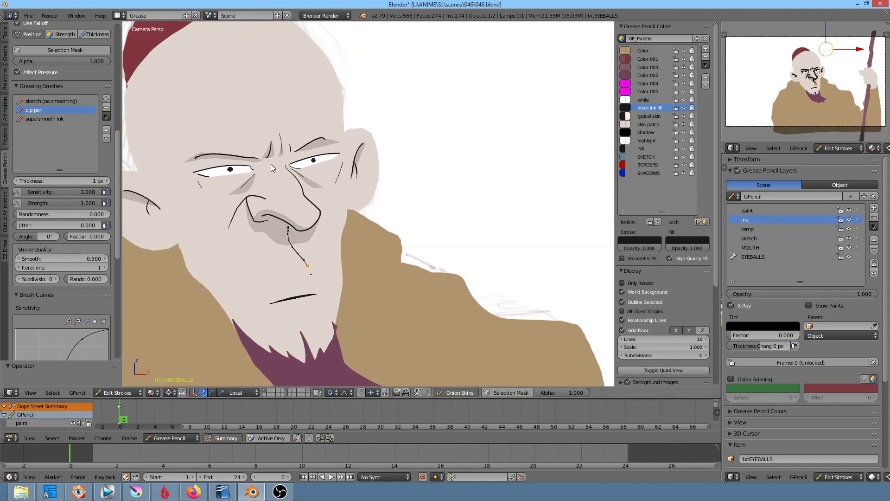
left_click(28, 15)
left_click(41, 84)
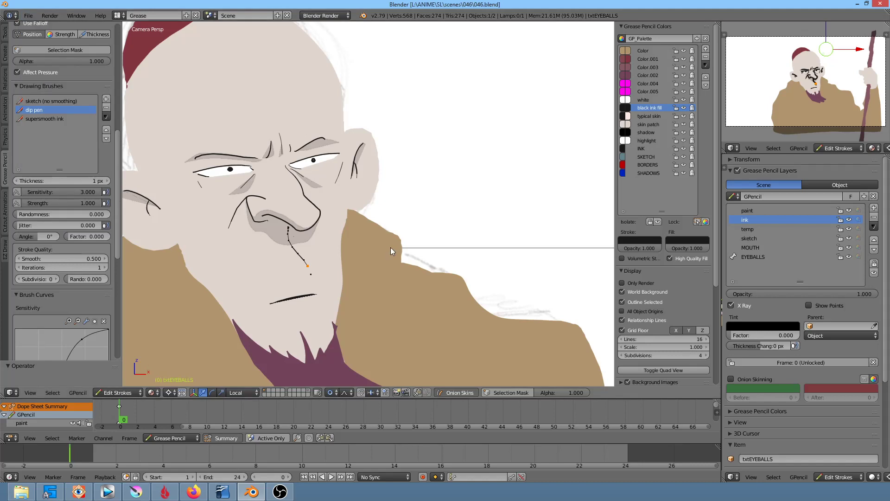
Draw INK wrinkle lines on both cheeks and across the forehead.
middle_click_drag(390, 247, 416, 238, "shift")
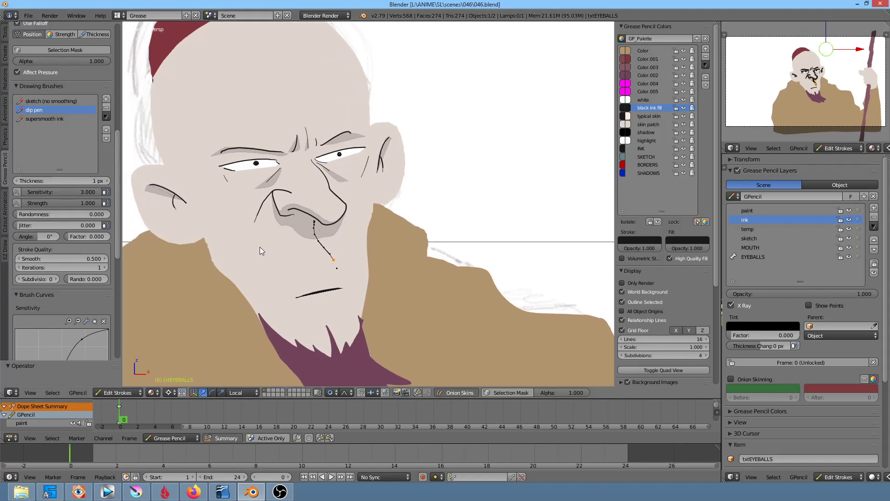
left_click(649, 148)
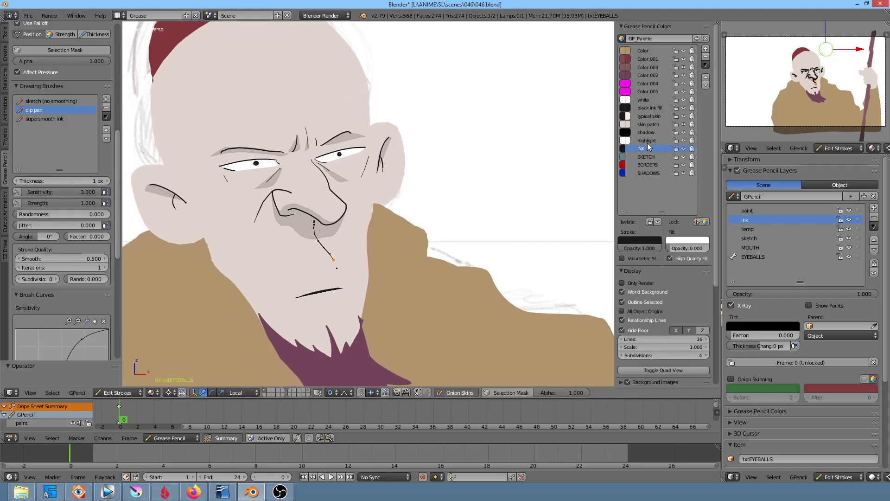
left_click_drag(257, 249, 267, 287)
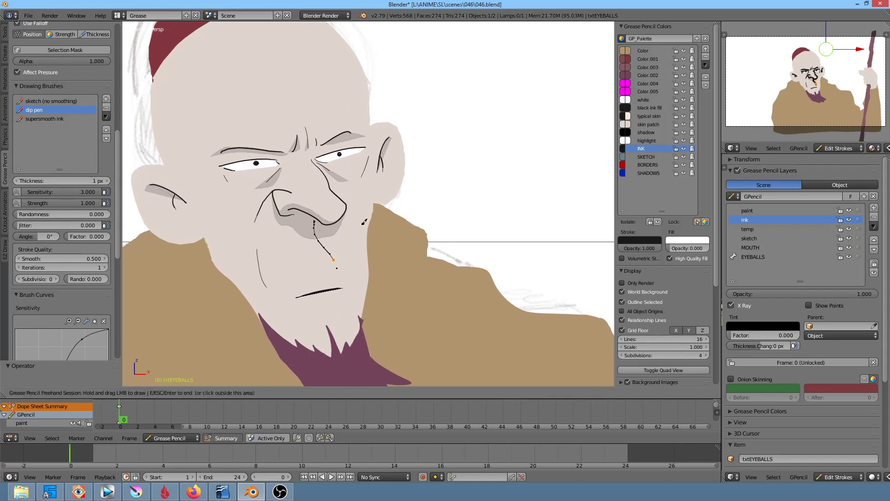
left_click_drag(335, 232, 358, 273)
left_click_drag(358, 272, 357, 282)
mouse_move(207, 137)
left_mouse_down()
mouse_move(262, 106)
mouse_move(317, 107)
left_mouse_up()
left_click_drag(226, 82, 280, 69)
left_click_drag(304, 71, 309, 71)
key("Escape")
left_click(683, 76)
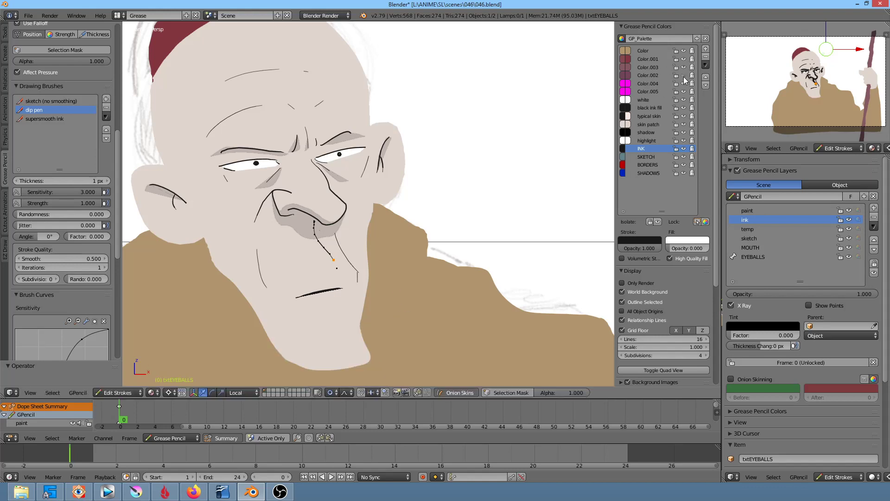
Rename the purple Color.002 palette colour to 'beard' and save the file.
left_click(653, 76)
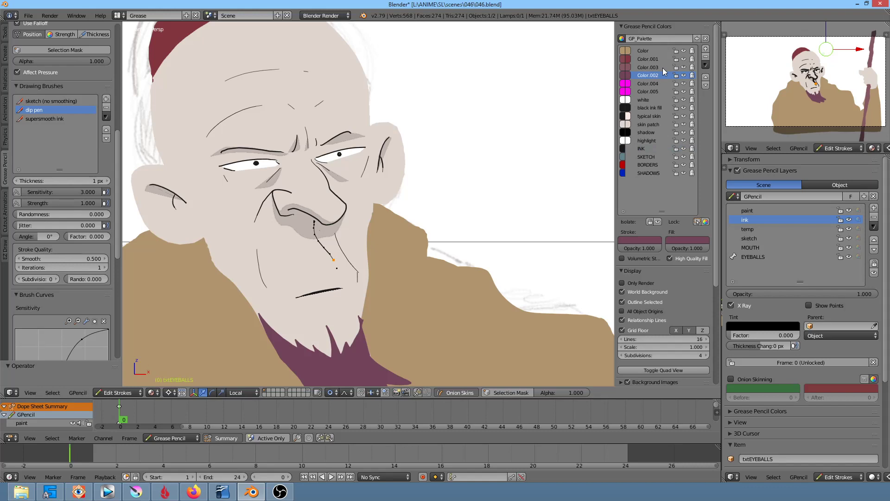
double_click(656, 75)
type("be")
left_click(25, 19)
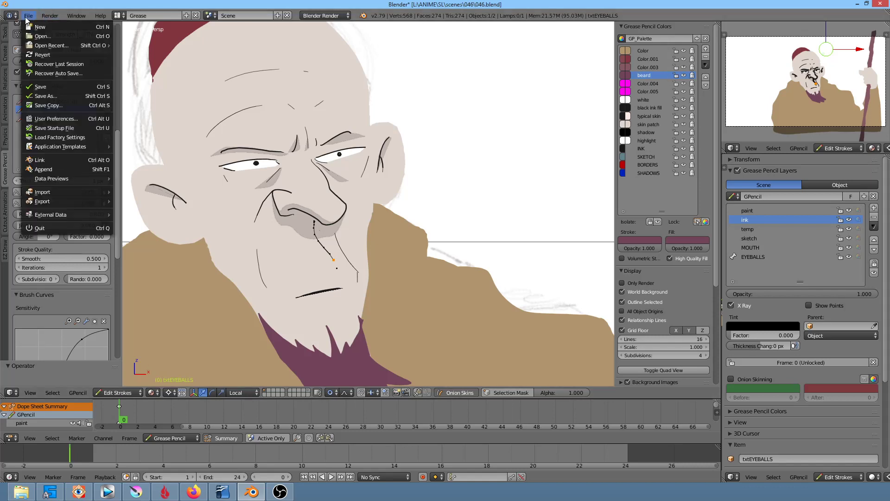
left_click(45, 88)
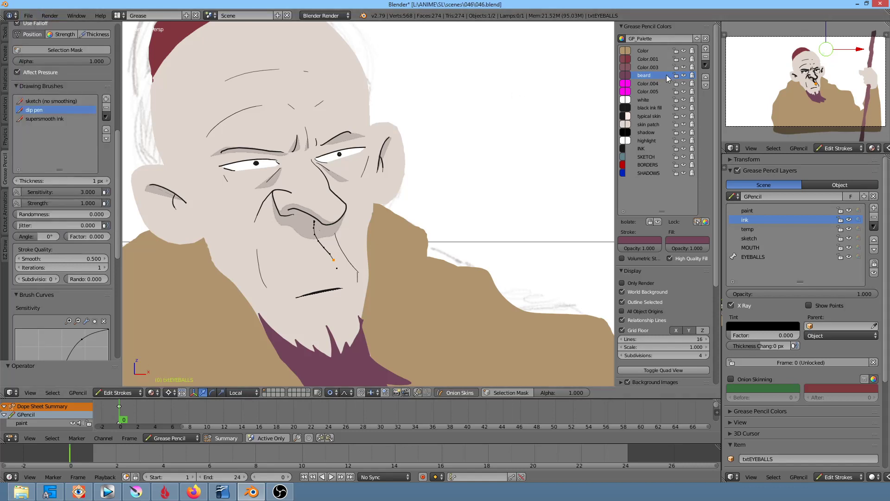
On the paint layer, paint purple beard-colour shading down the sides of the head.
left_click(780, 210)
middle_click_drag(318, 169, 401, 211, "shift")
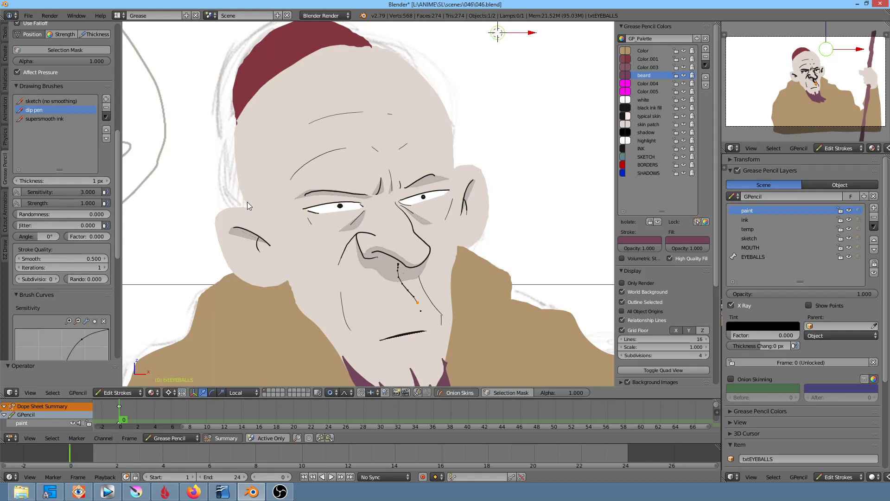
mouse_move(243, 202)
left_mouse_down()
mouse_move(263, 204)
mouse_move(271, 156)
mouse_move(246, 105)
mouse_move(234, 132)
mouse_move(250, 204)
left_mouse_up()
key("e")
key("e")
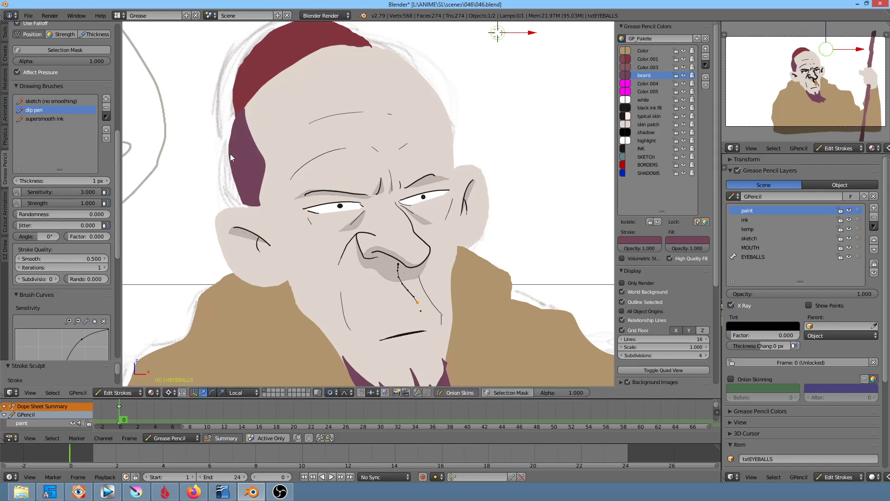
key("Escape")
left_click_drag(440, 102, 461, 130)
key("Escape")
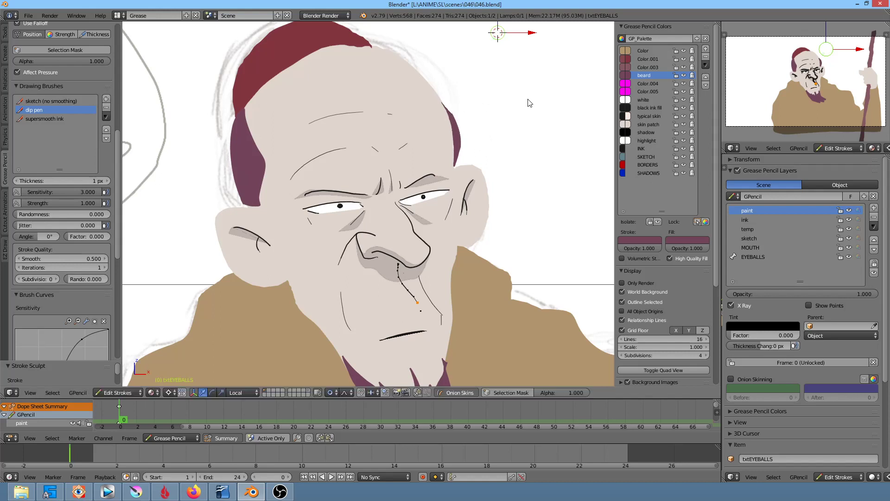
scroll(538, 116, "down", 2)
scroll(541, 128, "down", 3)
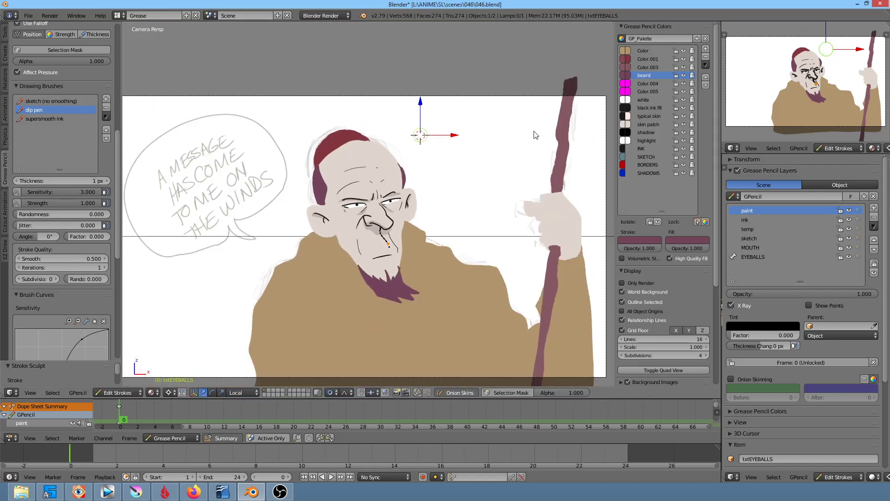
Pick the shadow colour and paint a dark shadow on the coat's left shoulder.
scroll(467, 203, "up", 1)
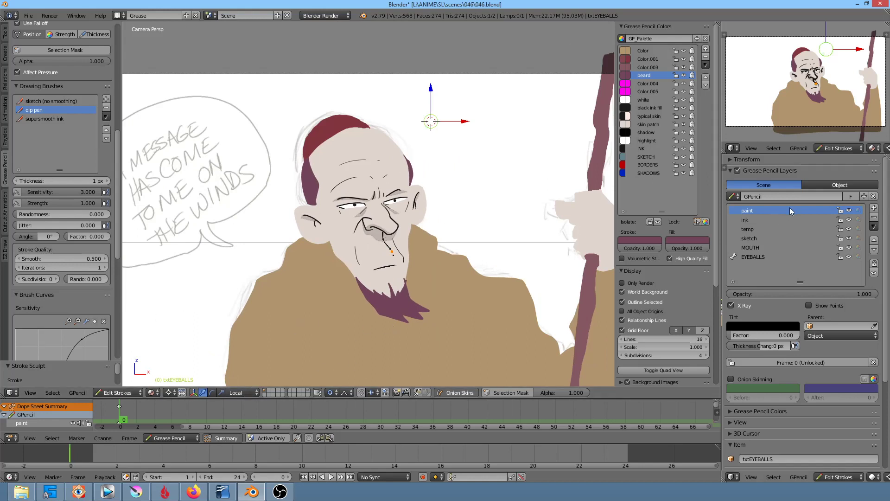
left_click(661, 133)
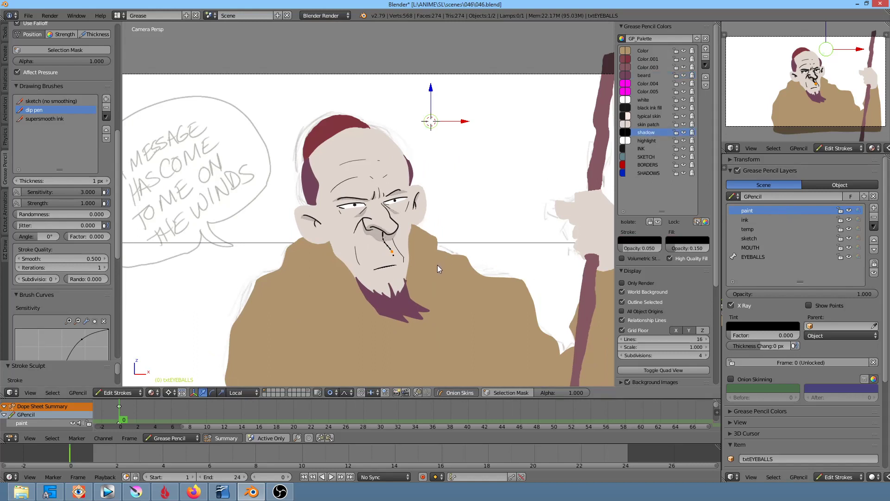
left_click_drag(433, 262, 436, 260)
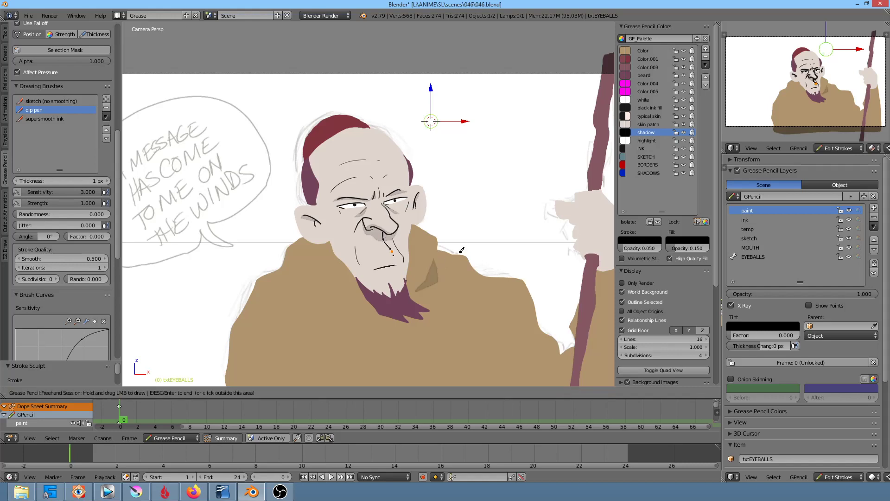
left_click_drag(293, 272, 301, 260)
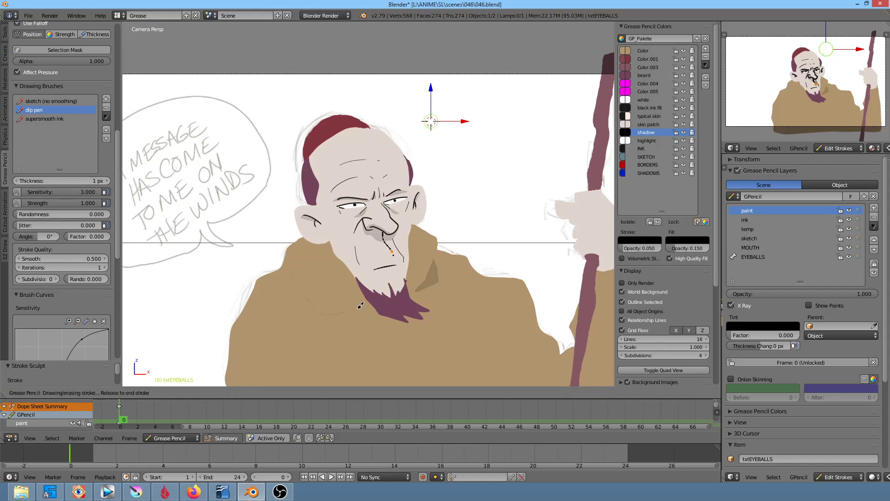
middle_click_drag(478, 301, 487, 205, "shift")
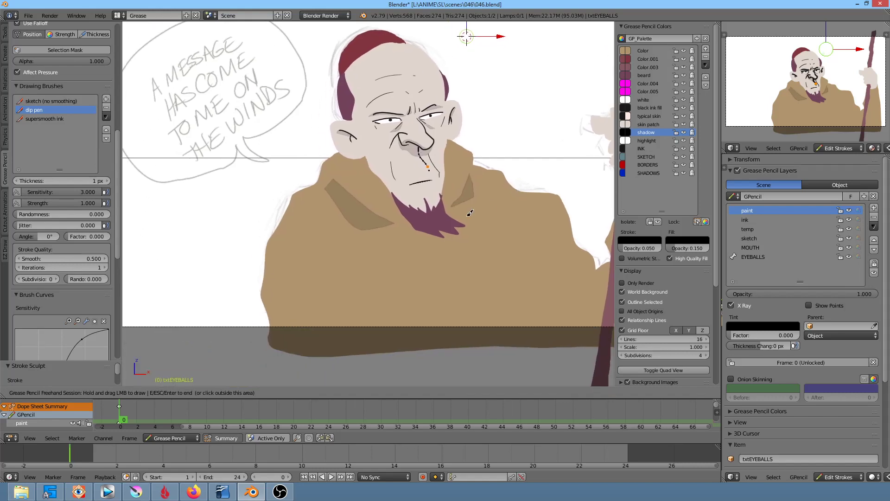
Add thin shadow folds on the coat and a shadow along its right edge.
left_click_drag(344, 246, 360, 301)
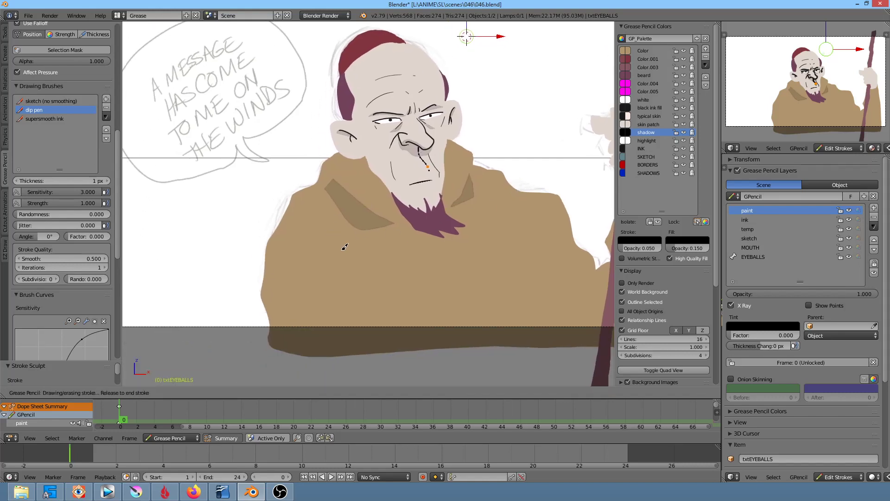
left_click_drag(288, 260, 307, 302)
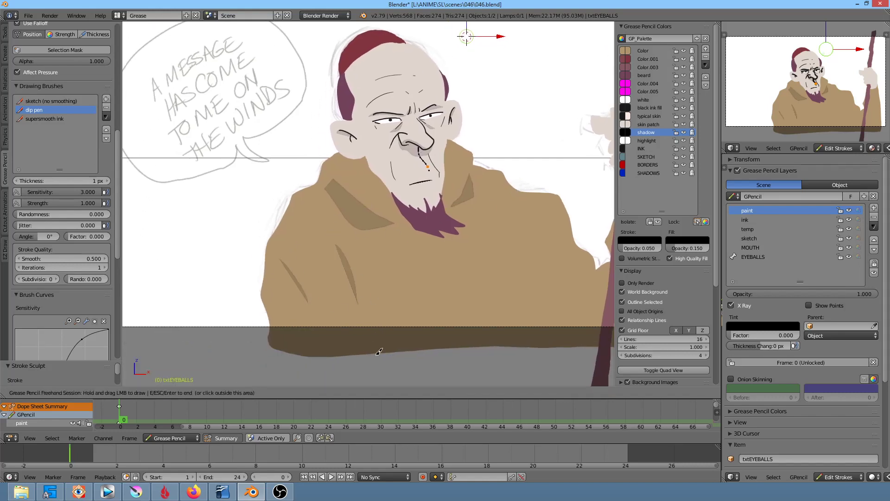
left_click_drag(524, 260, 506, 338)
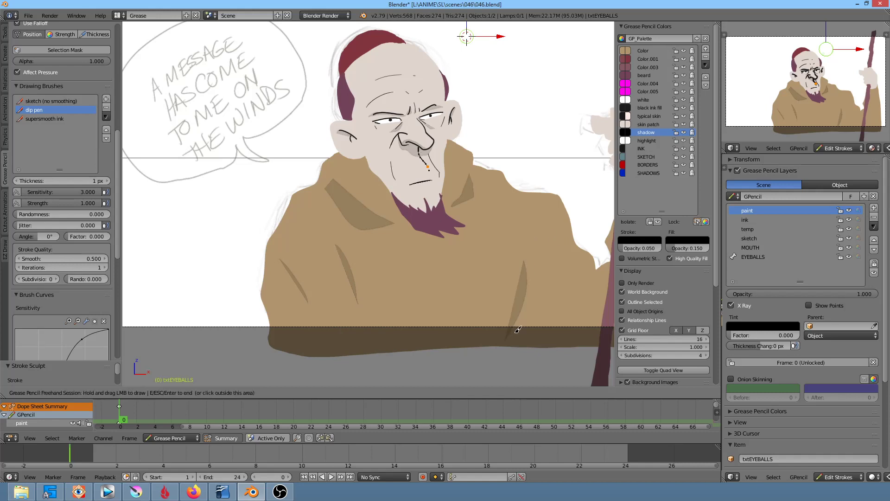
left_click_drag(563, 214, 555, 254)
middle_click_drag(560, 281, 538, 260, "shift")
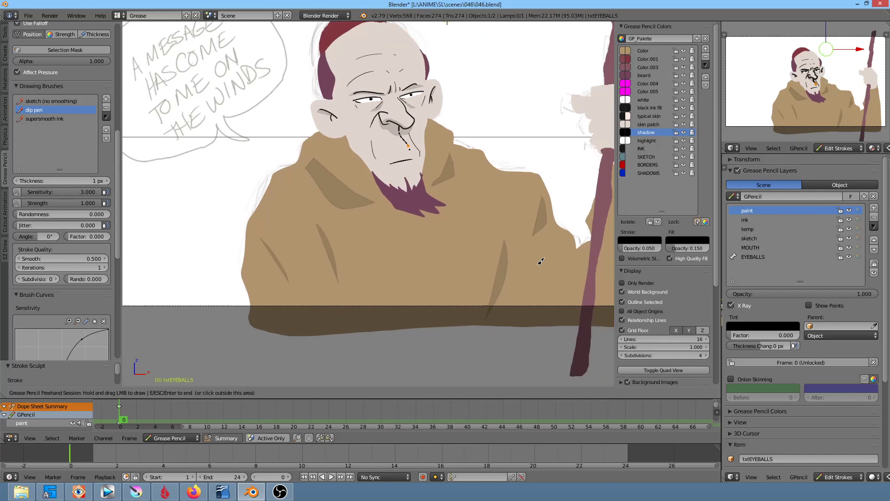
scroll(437, 285, "up", 3, "shift")
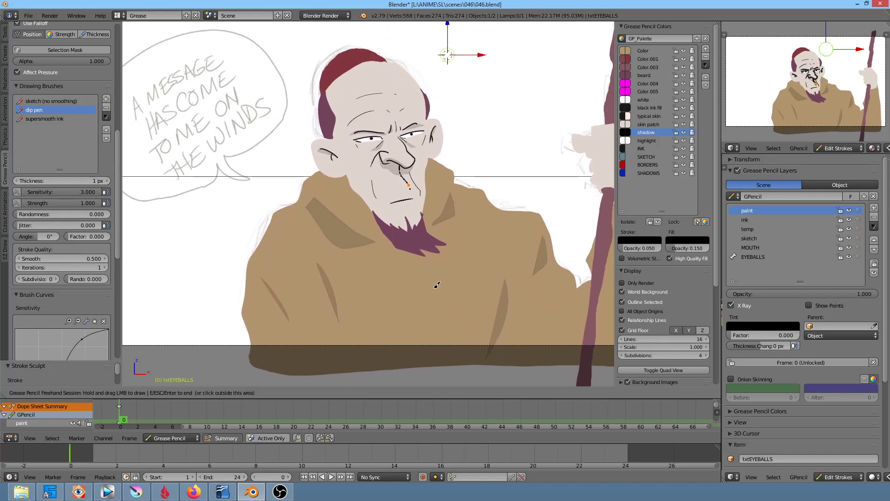
left_click(664, 147)
Make the ink layer active and draw four ink fold lines on the robe.
left_click(779, 220)
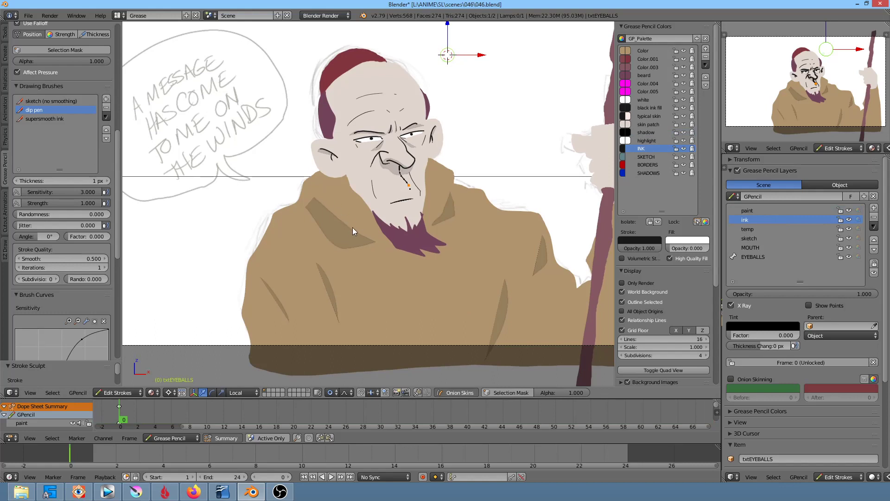
left_click_drag(322, 286, 338, 328)
left_click_drag(507, 258, 505, 311)
left_click_drag(577, 294, 563, 321)
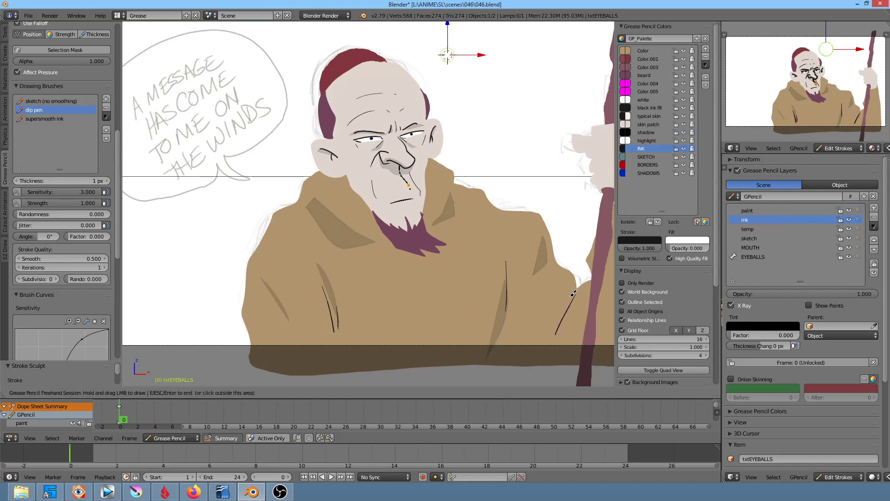
left_click_drag(577, 292, 553, 317)
key("KP_0")
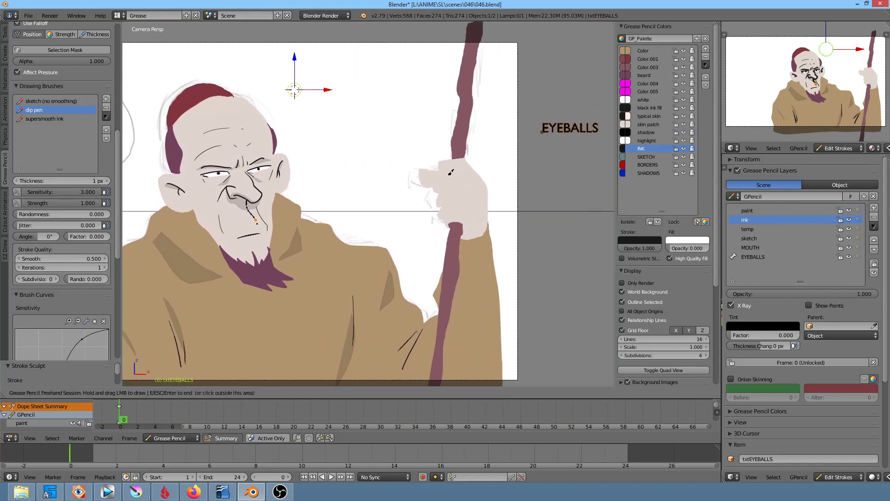
Ink a finger line across the staff hand and a short fold beside the staff.
mouse_move(448, 175)
left_mouse_down()
mouse_move(469, 170)
mouse_move(463, 203)
left_mouse_up()
left_click_drag(465, 246, 476, 262)
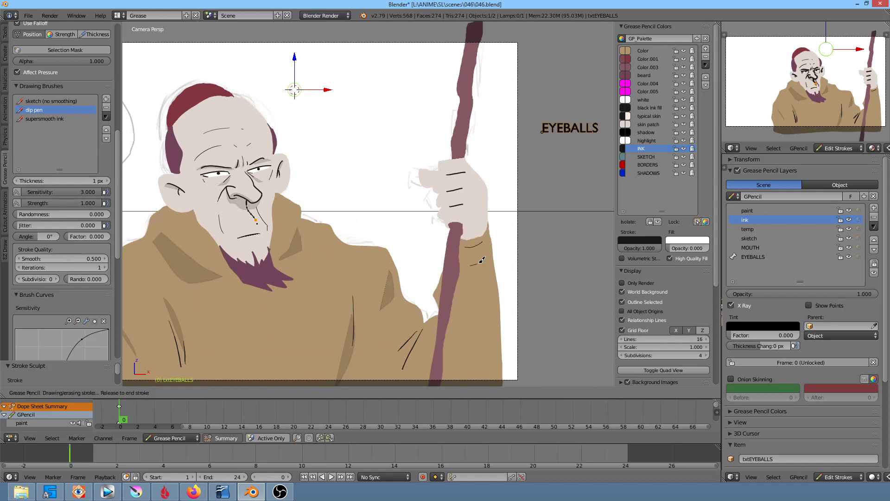
middle_click_drag(477, 274, 527, 237, "shift")
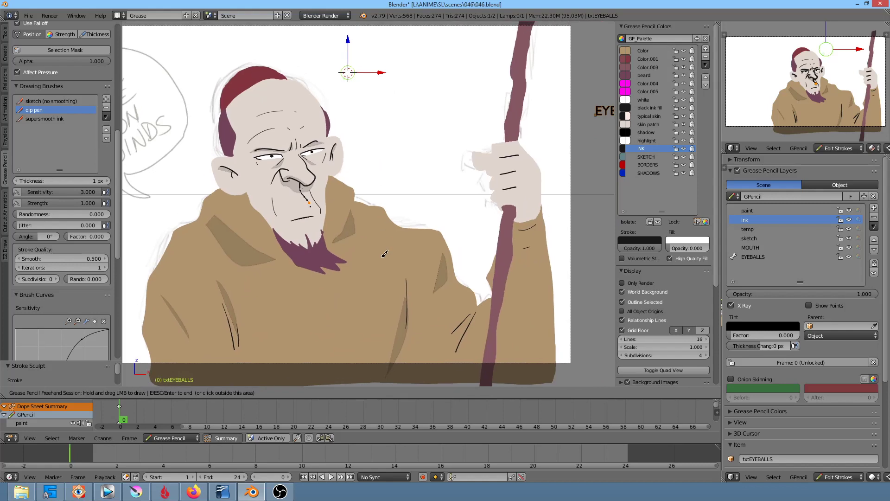
middle_click_drag(384, 245, 429, 243, "shift")
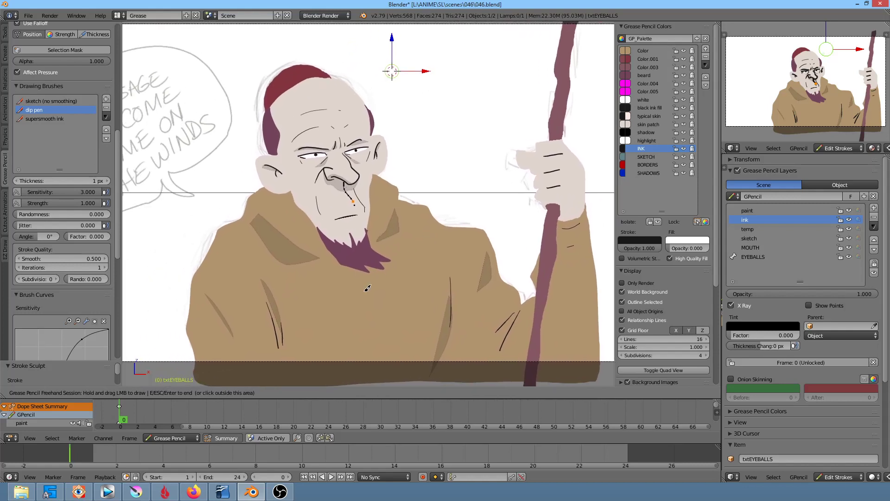
scroll(377, 221, "down", 2)
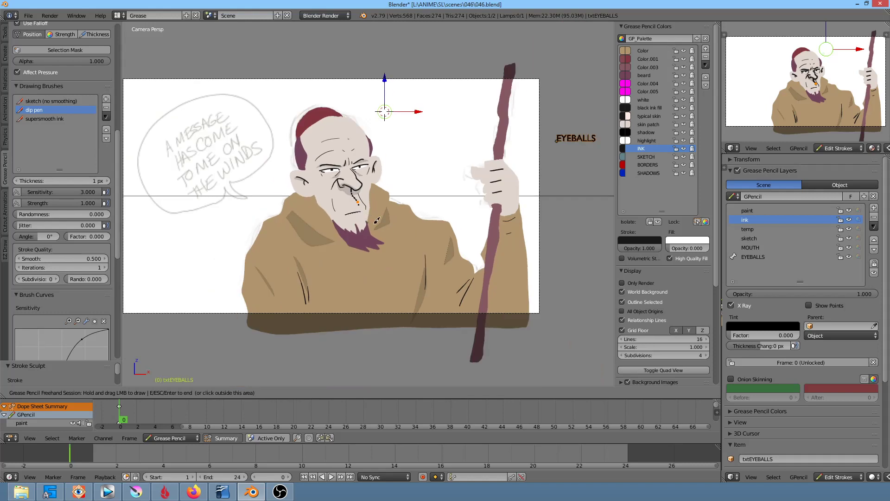
Save the file, deselect all strokes and return to Object Mode.
left_click(31, 16)
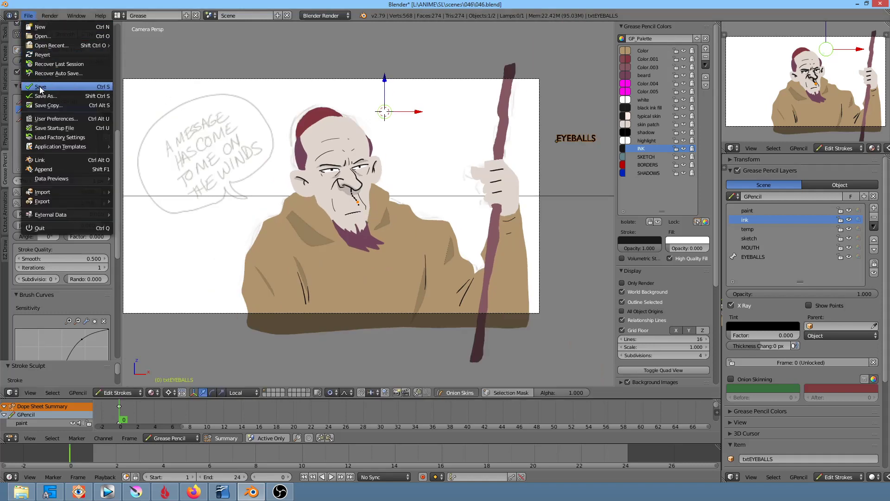
left_click(41, 88)
key("a")
key("a")
key("a")
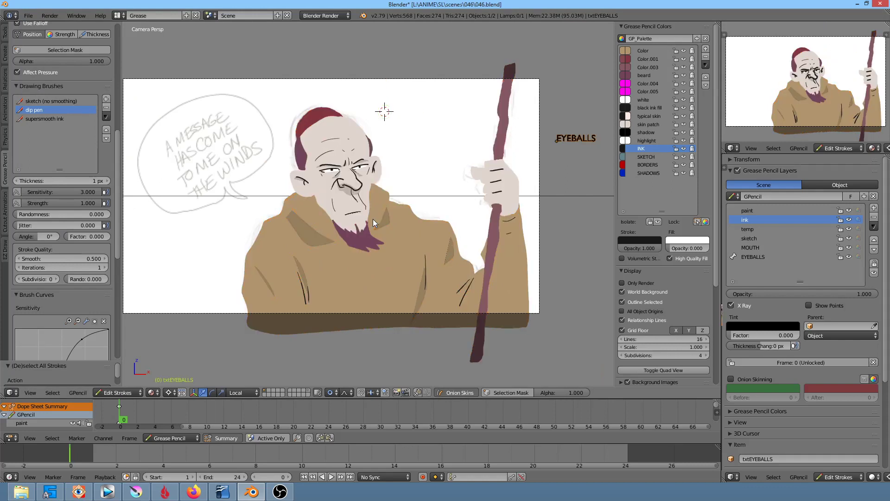
key("Tab")
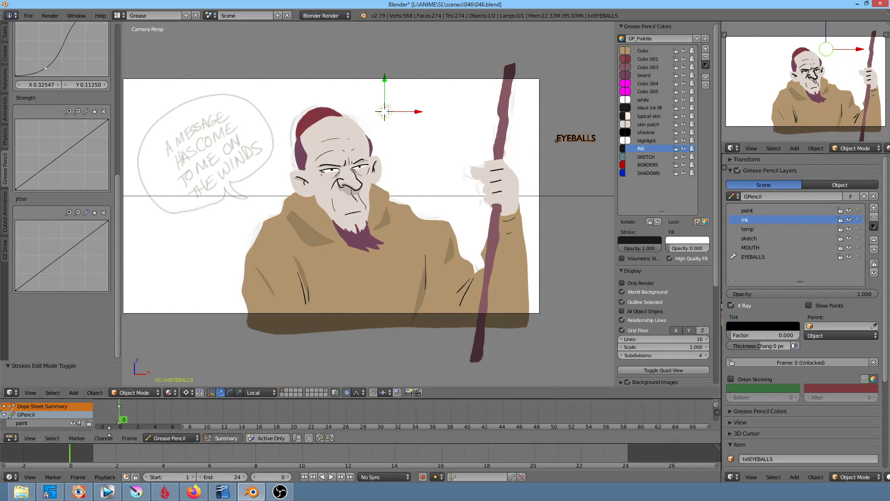
Play the animation, stop back at frame 0, then return to Edit Strokes mode.
key("alt+a")
key("Escape")
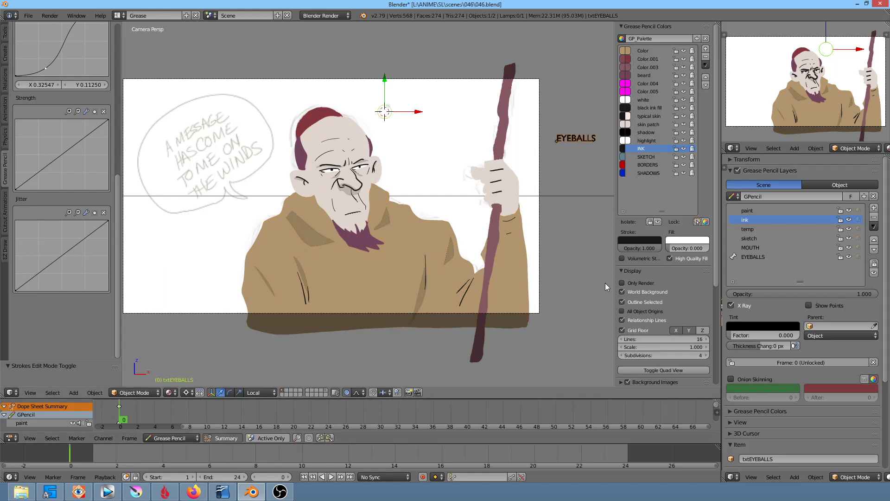
scroll(350, 213, "up", 4)
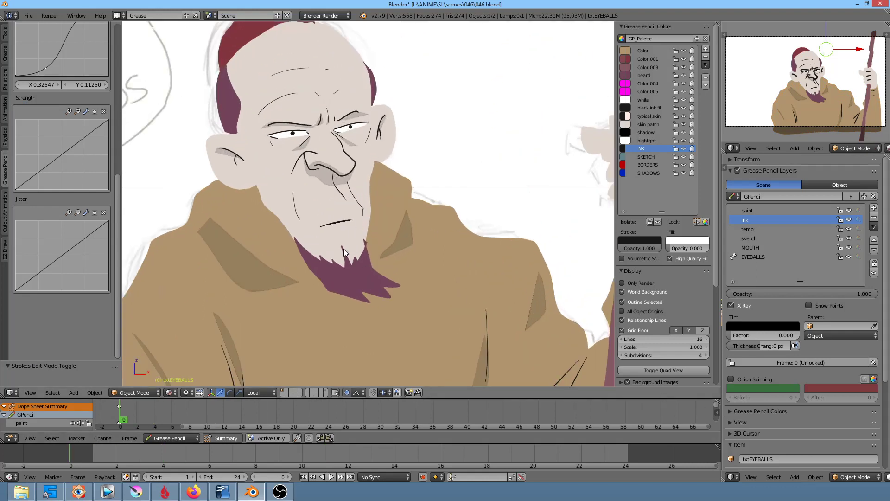
key("Tab")
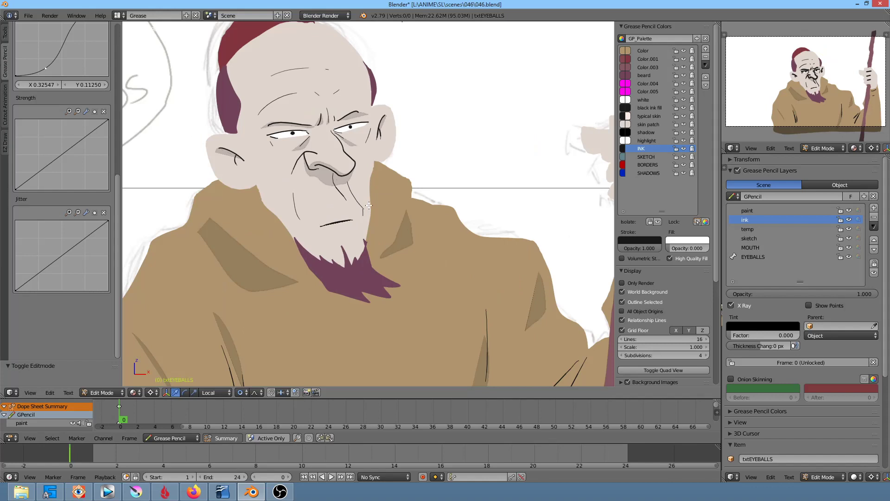
key("Tab")
left_click(154, 392)
left_click(150, 369)
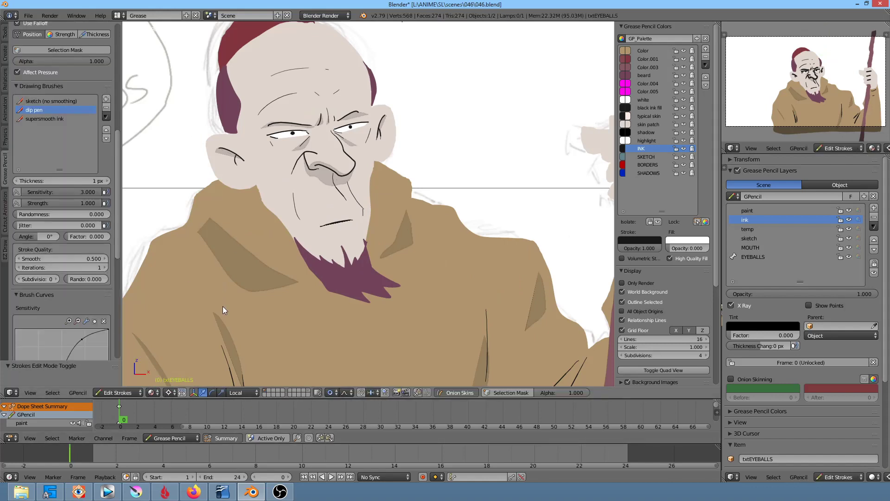
Reposition points on the old mouth stroke with proportional moves.
left_click(322, 227)
key("g")
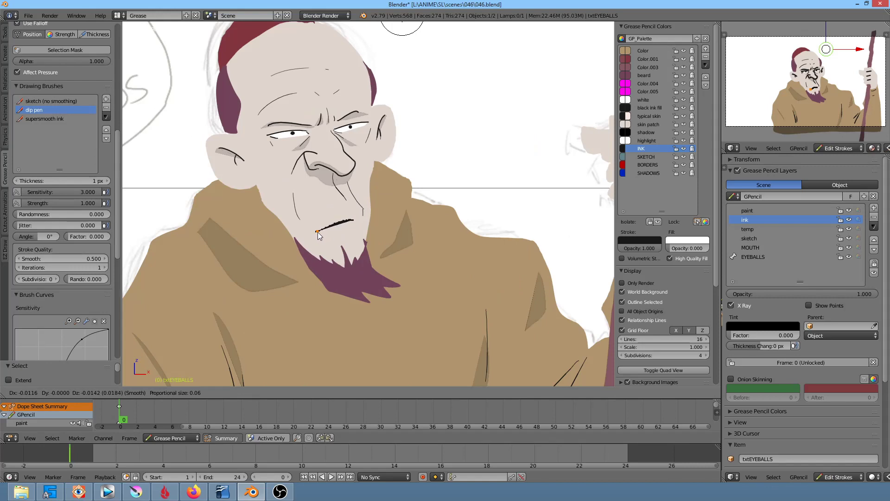
left_click(318, 236)
right_click(354, 220)
key("g")
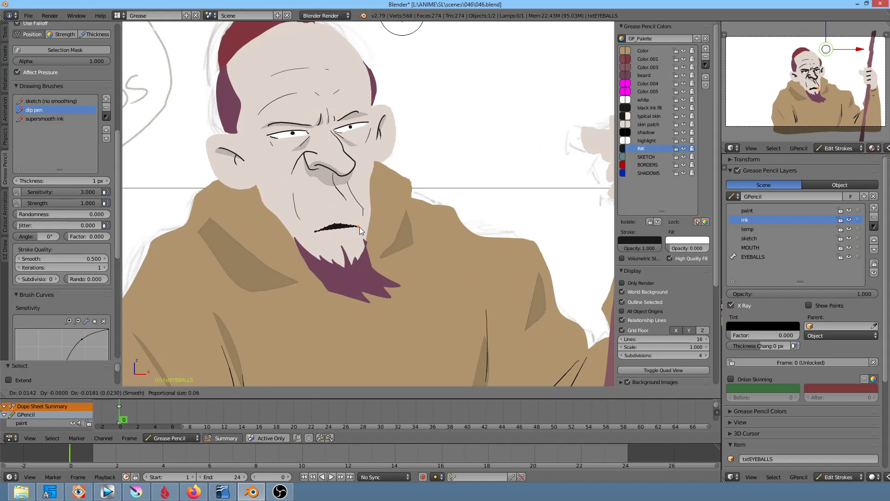
scroll(356, 220, "up", 2)
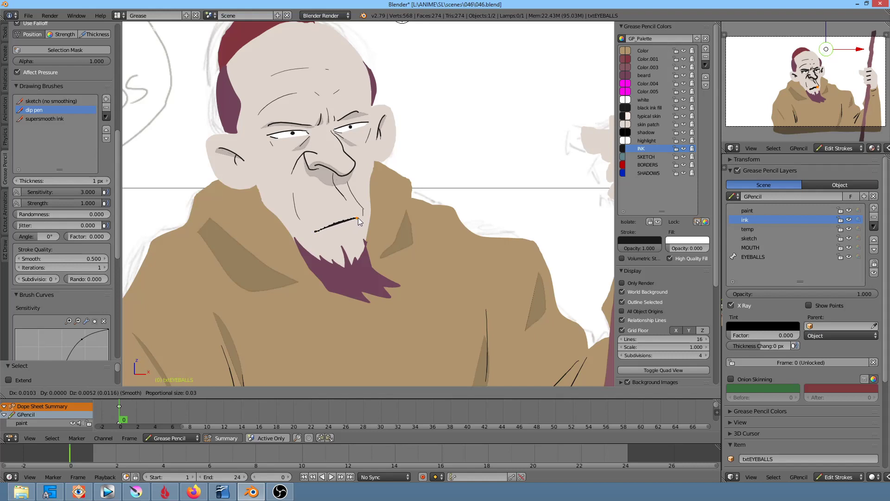
left_click(359, 221)
Delete the old mouth stroke and make MOUTH the active layer.
key("x")
left_click(358, 218)
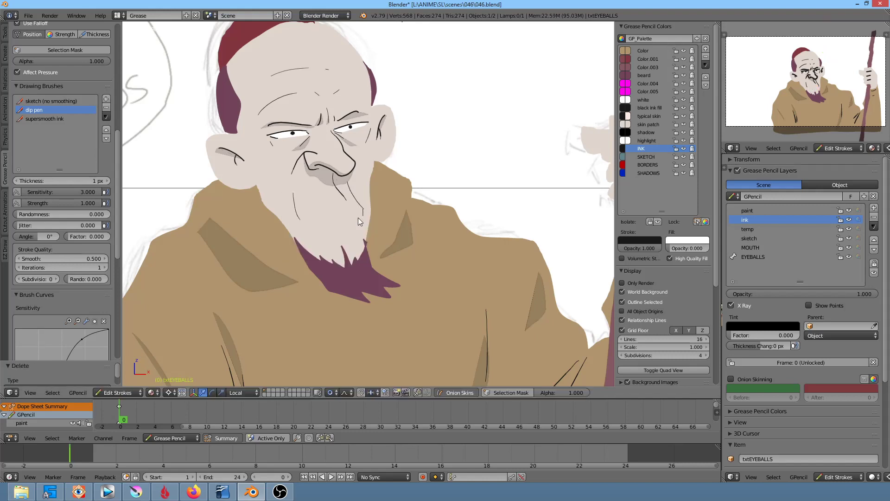
left_click(770, 248)
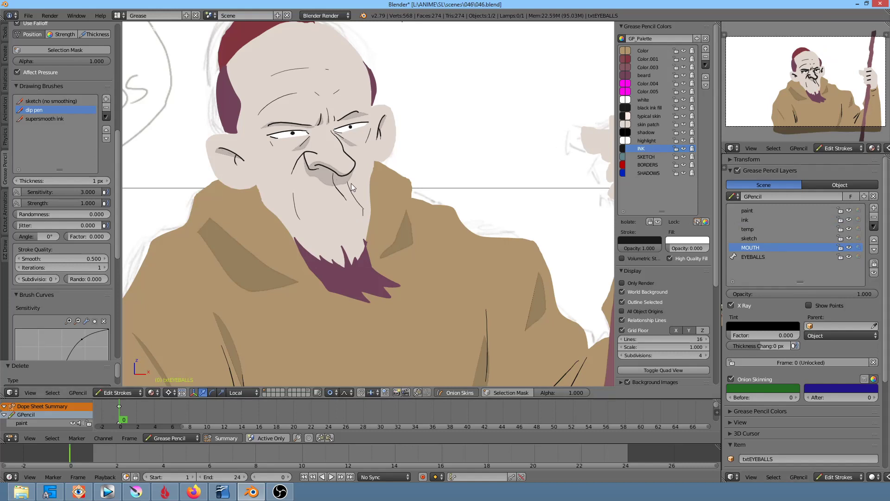
Draw a new mouth line below the nose and adjust both its endpoints.
left_click_drag(363, 214, 310, 235)
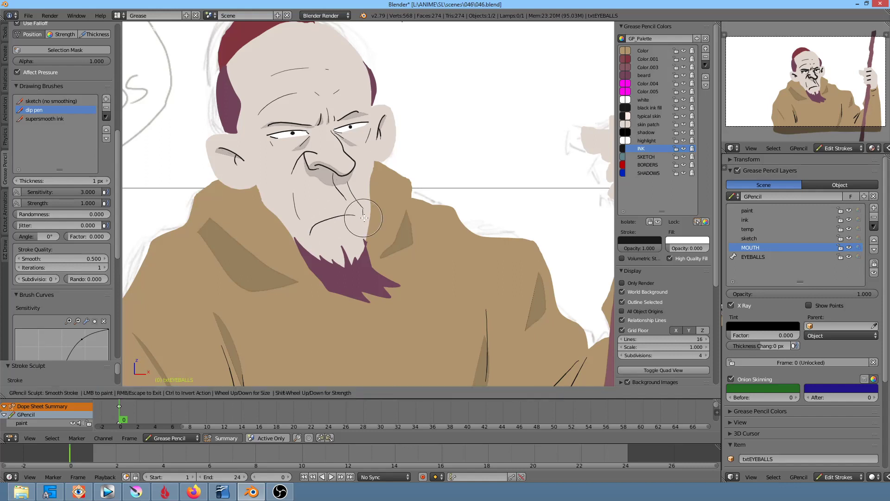
key("Escape")
right_click(365, 218)
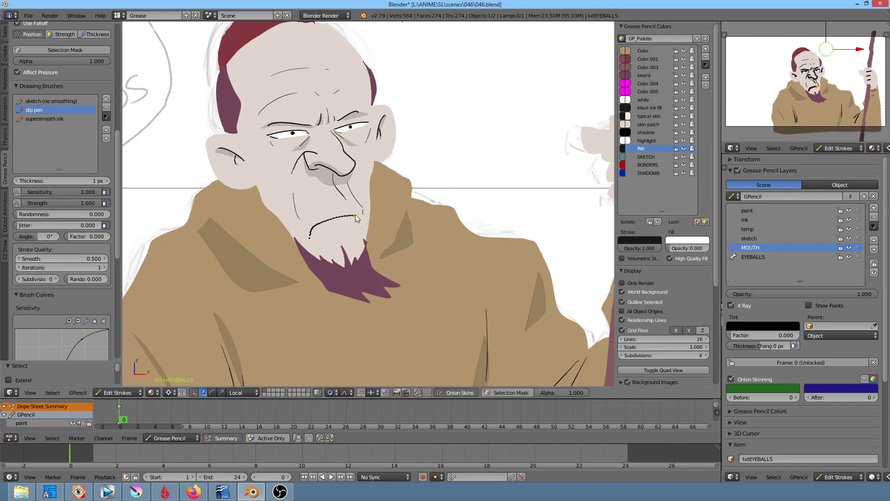
key("g")
left_click(360, 213)
right_click(310, 237)
key("g")
left_click(311, 235)
Ink a small arc under the mouth, the jaw and cheek edges, and two cheek wrinkles.
left_click_drag(350, 227, 333, 228)
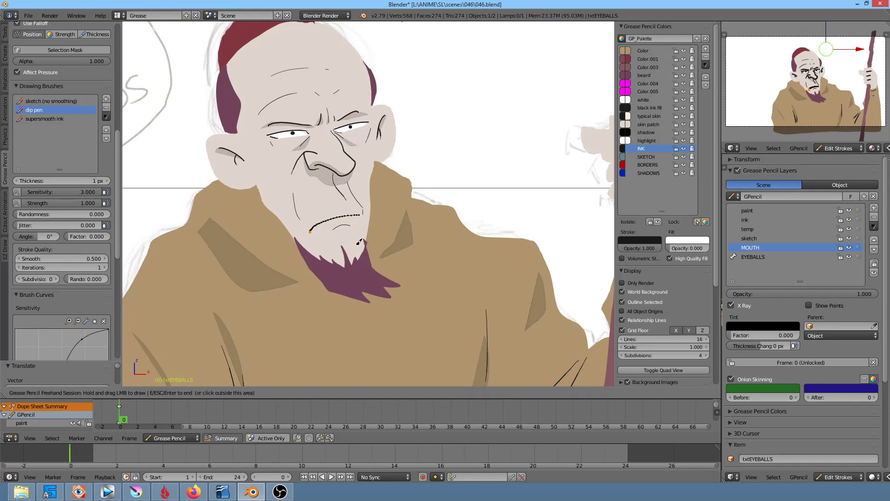
key("Escape")
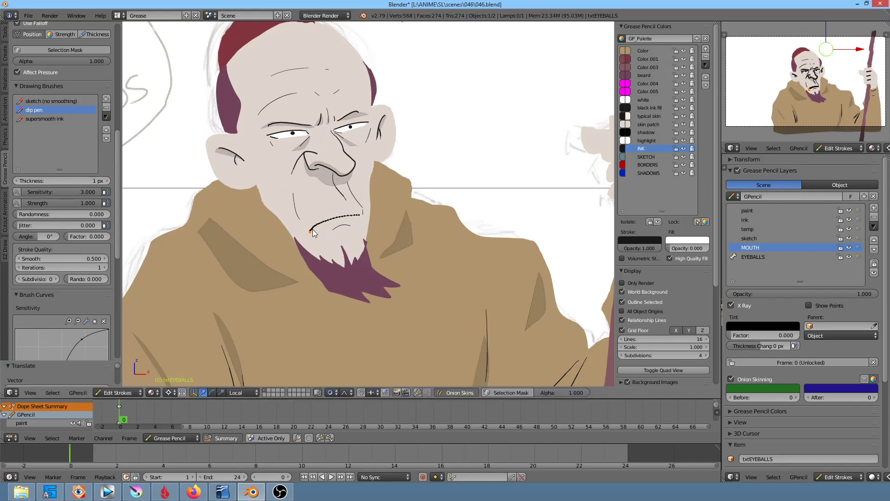
left_click_drag(262, 190, 296, 234)
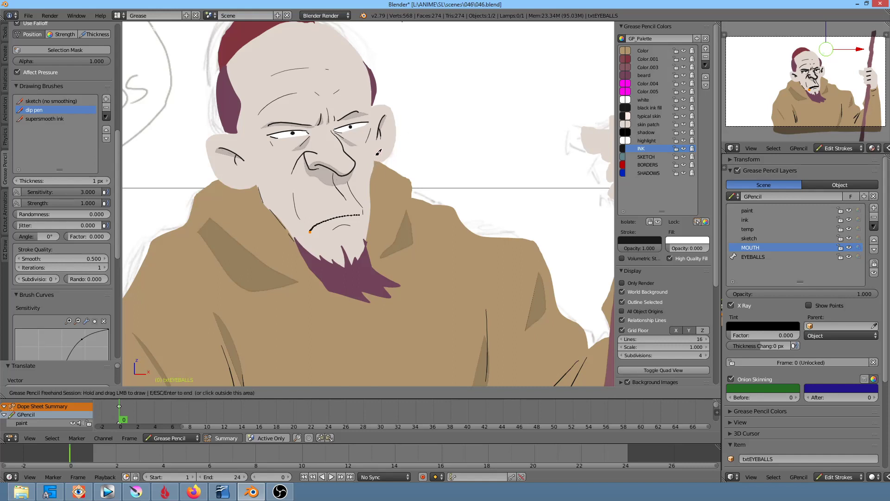
left_click_drag(374, 165, 368, 235)
left_click_drag(261, 169, 281, 188)
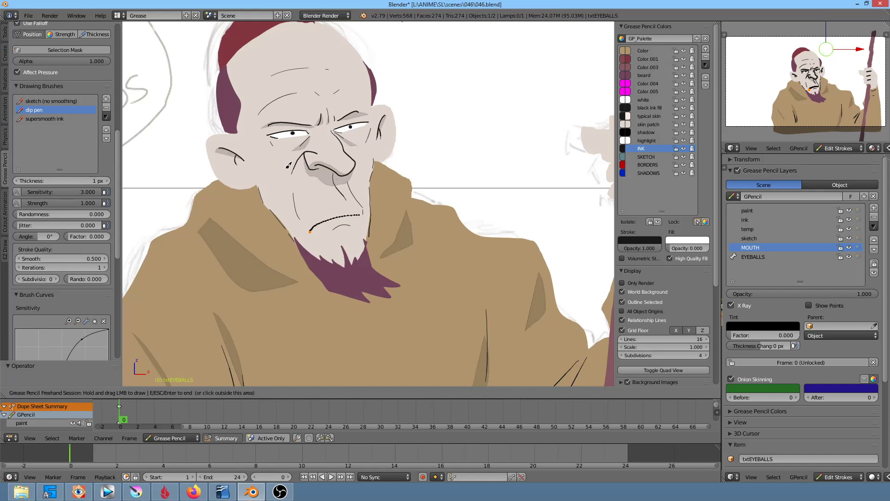
left_click_drag(293, 194, 299, 216)
middle_click_drag(270, 129, 326, 167, "shift")
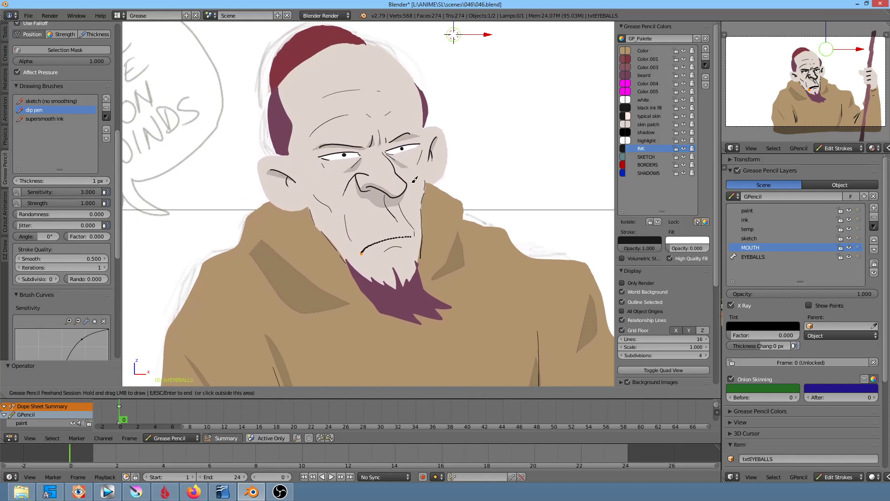
Frame the face and try stroke smoothing, cancelling it twice.
middle_click_drag(340, 69, 329, 106, "shift")
key("e")
key("Escape")
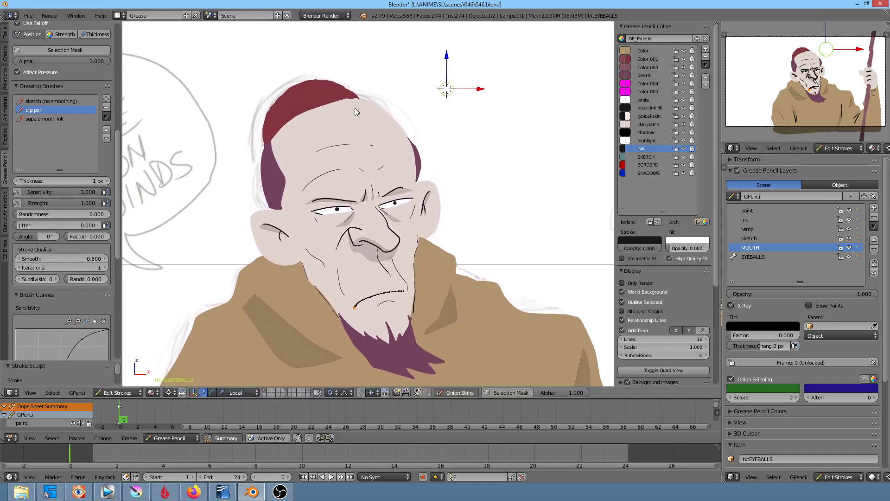
key("e")
key("Escape")
middle_click_drag(429, 105, 417, 142, "shift")
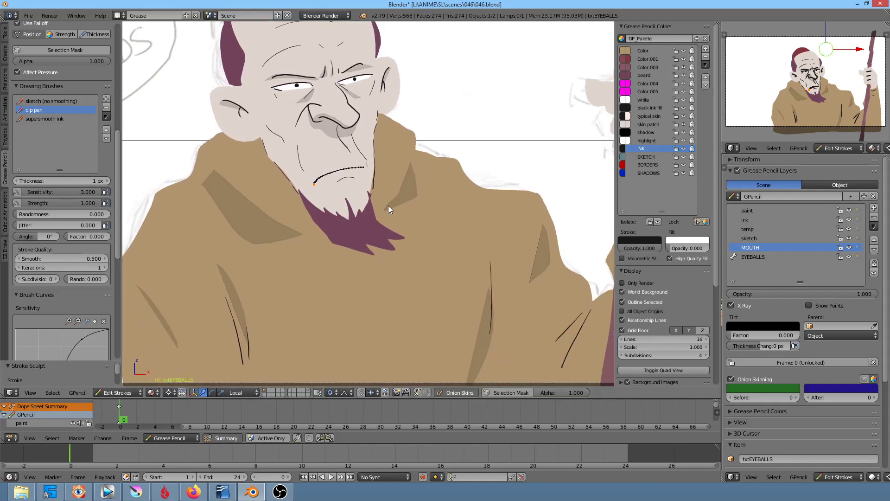
Toggle the MOUTH layer's visibility to check its strokes, then isolate it by locking other layers.
left_click(849, 248)
left_click(851, 250)
left_click(851, 250)
left_click(850, 250)
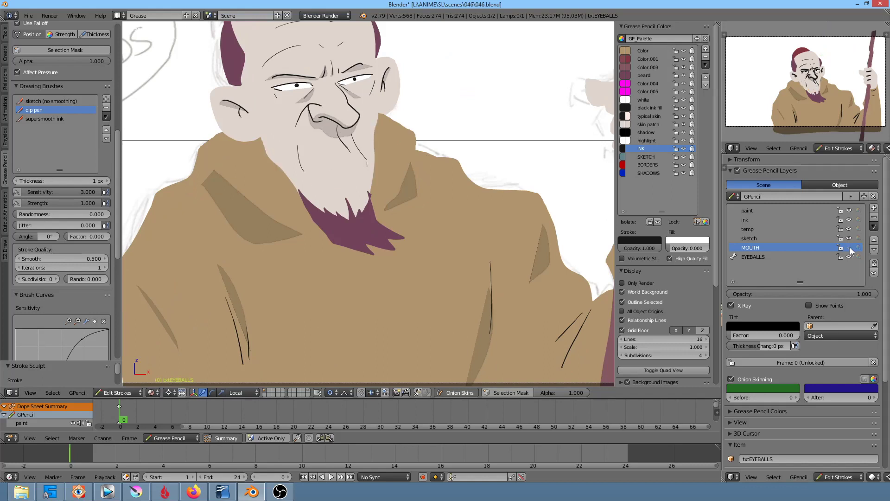
middle_click_drag(408, 202, 469, 260, "shift")
left_click(849, 248)
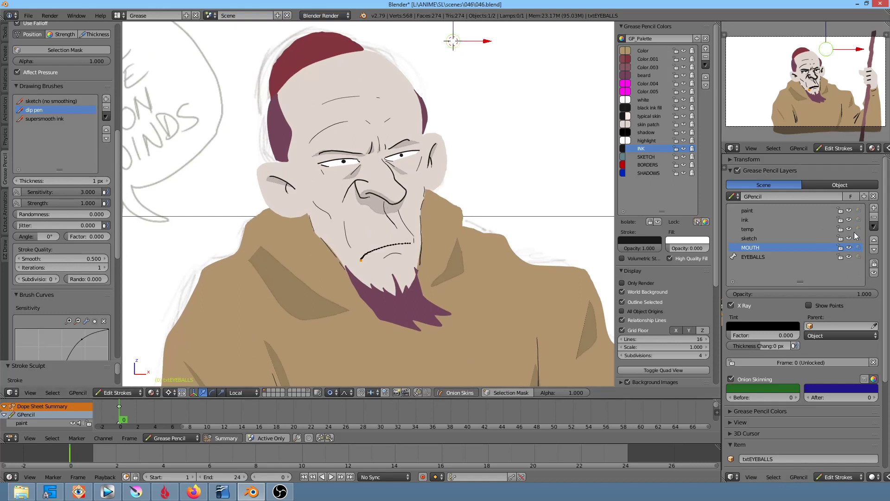
left_click(849, 248)
left_click(849, 249)
key("KP_Multiply")
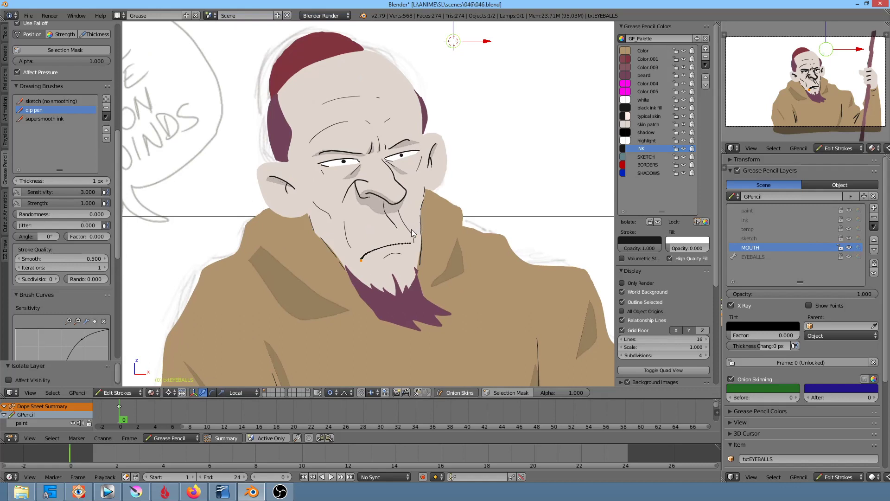
key("a")
key("a")
key("a")
key("a")
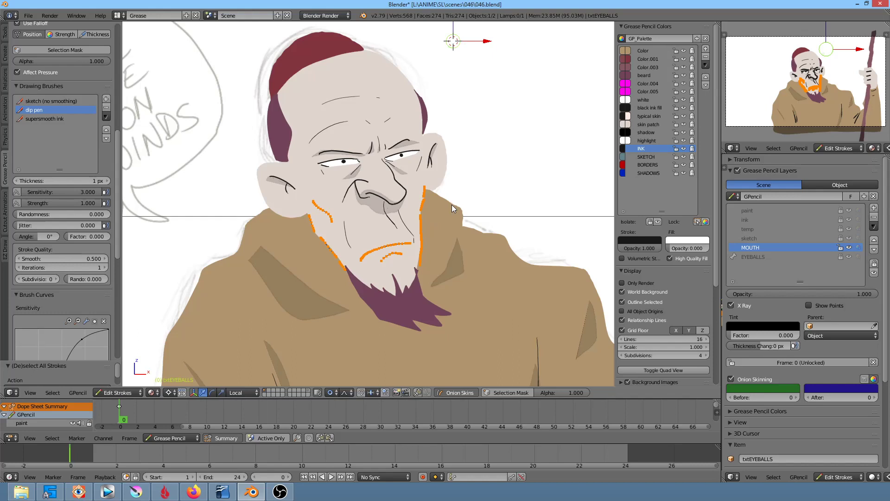
Move the stray cheek and jaw strokes off the MOUTH layer onto another layer.
right_click(421, 234)
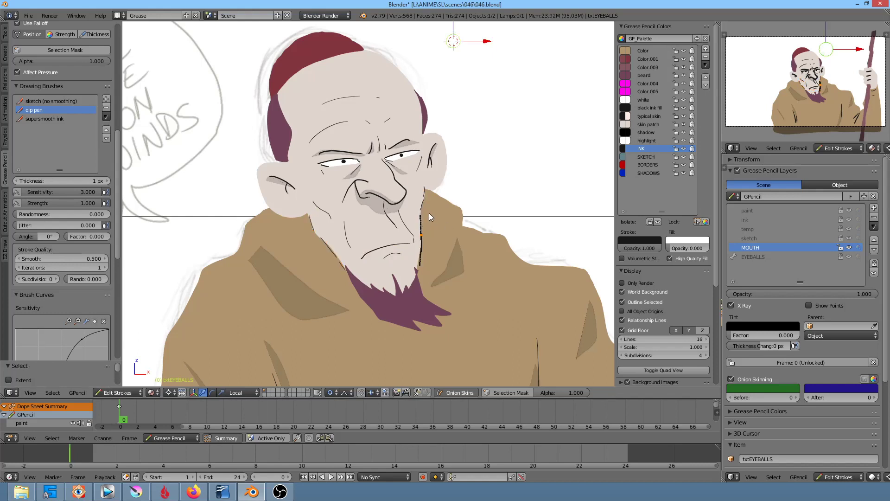
left_click_drag(419, 199, 420, 239, "ctrl")
left_click_drag(327, 277, 343, 260, "ctrl")
key("shift+m")
left_click(330, 213)
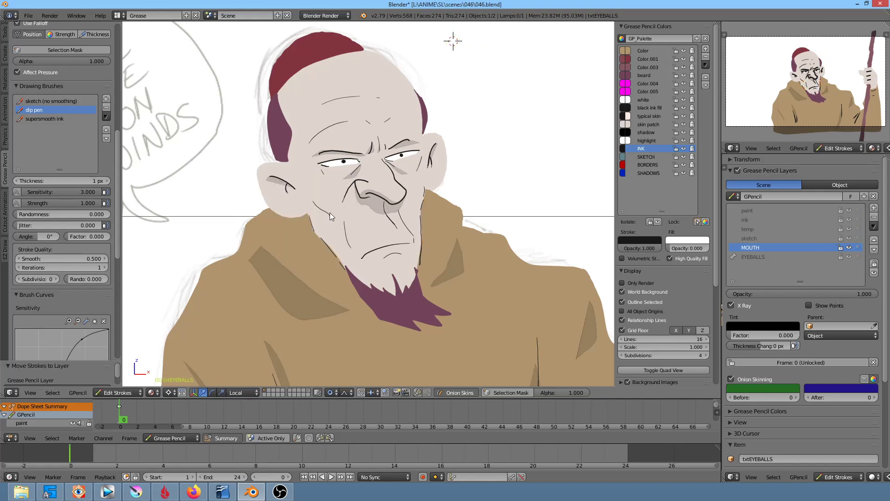
Move the stray ear stroke points off the MOUTH layer as well.
key("a")
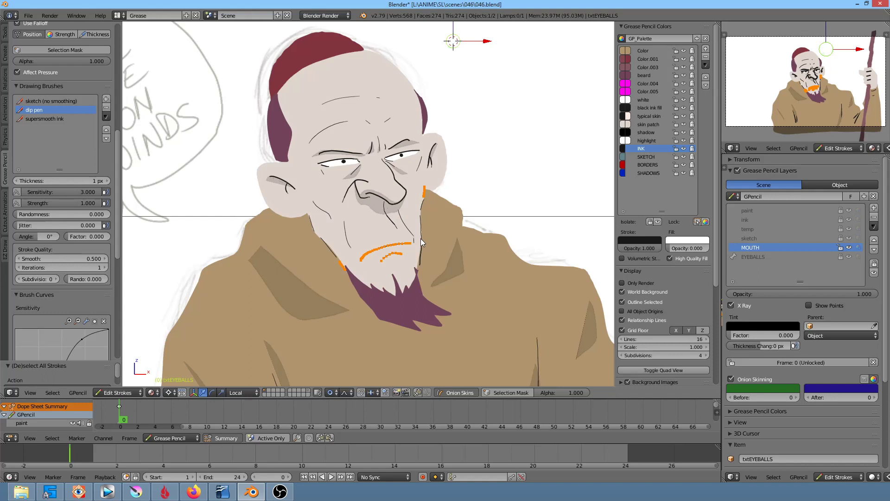
right_click(424, 194)
right_click(343, 268, "shift")
key("m")
left_click(343, 269)
key("a")
key("a")
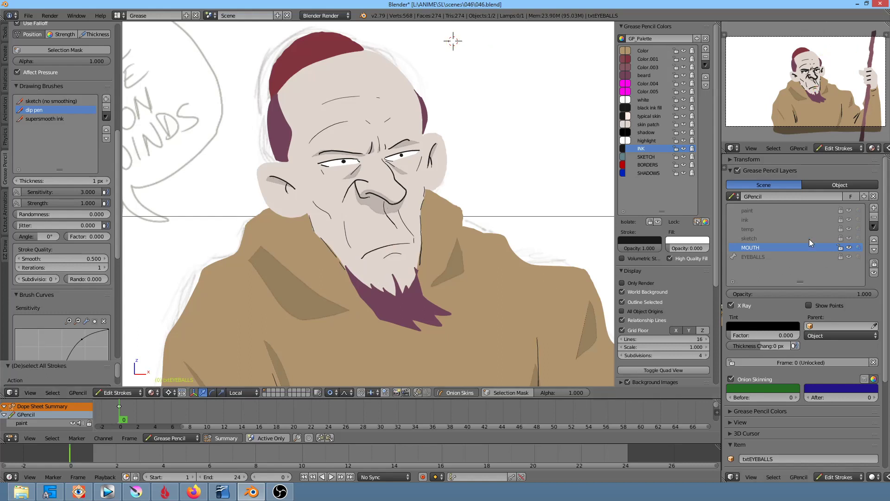
Unlock all grease pencil layers, deselect everything, and save the file.
key("KP_Multiply")
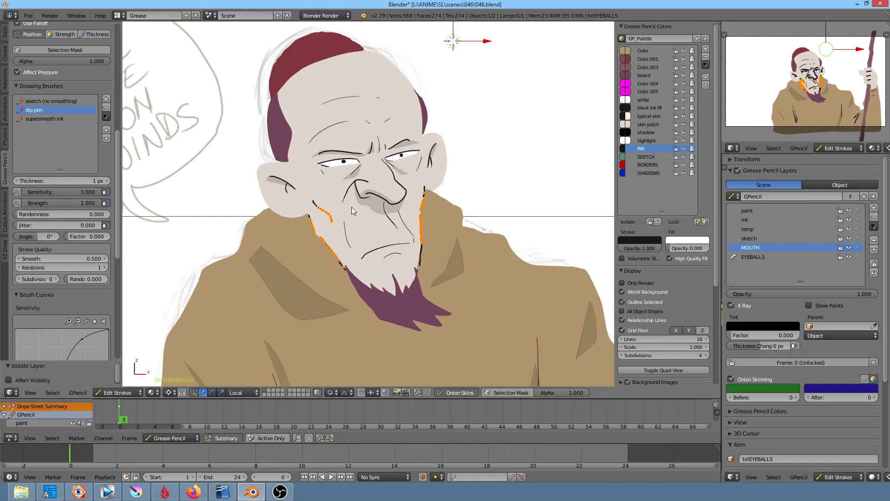
key("a")
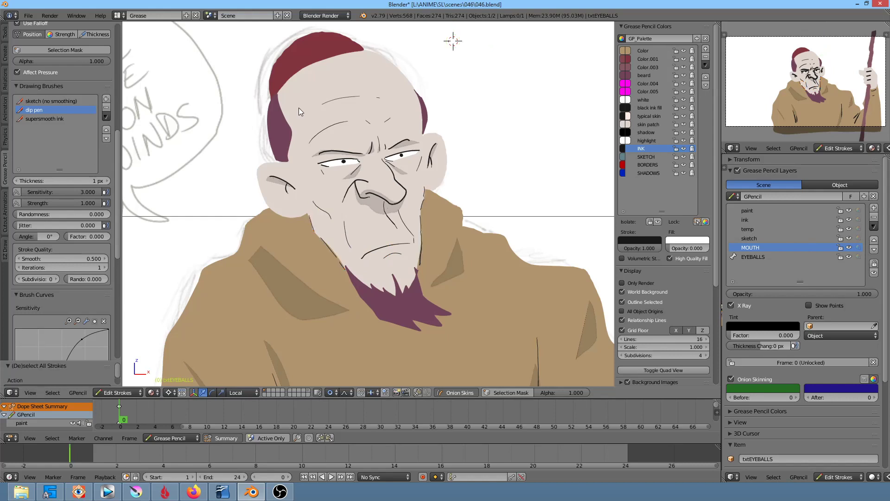
left_click(29, 15)
left_click(42, 86)
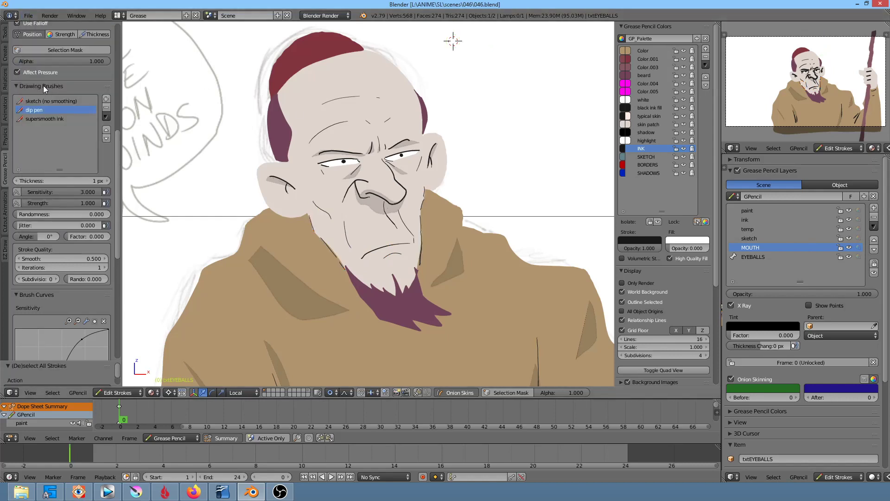
Save the blend file again via the File menu.
scroll(390, 127, "down", 2)
scroll(391, 129, "down", 2)
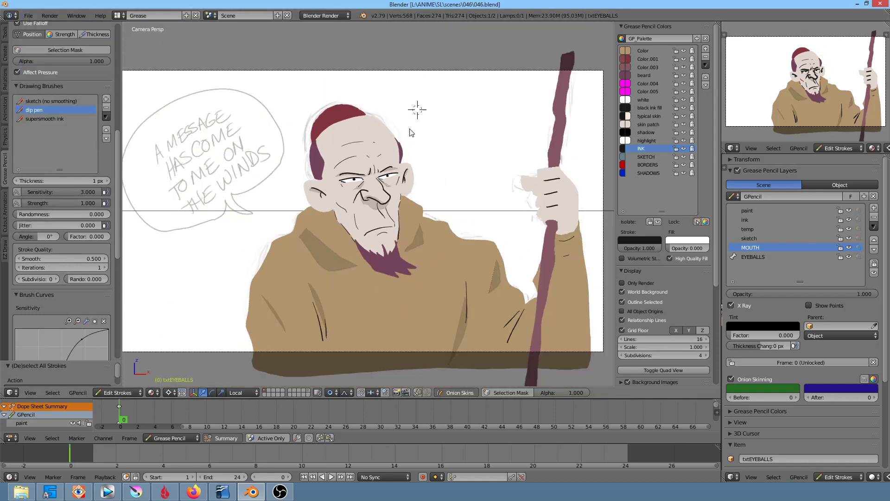
scroll(394, 132, "up", 2)
scroll(397, 137, "up", 3)
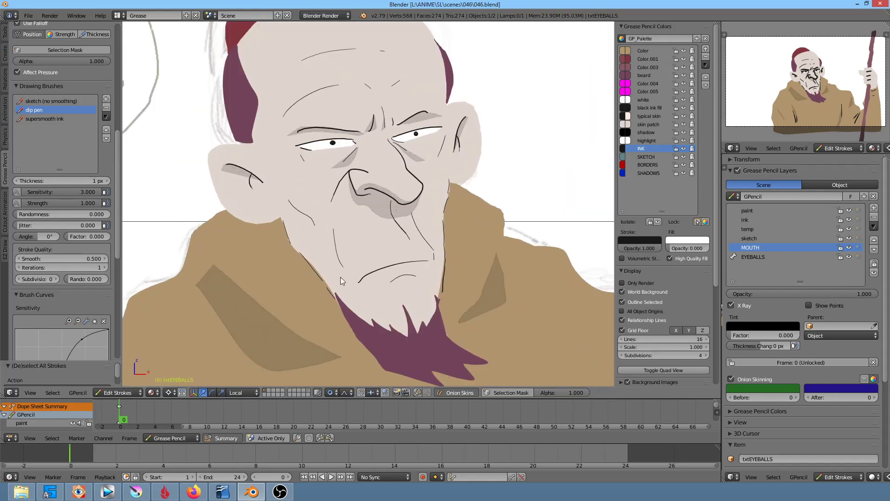
left_click(29, 15)
left_click(48, 86)
Switch back to Object Mode and pan the view to the EYEBALLS text.
left_click(136, 392)
left_click(139, 377)
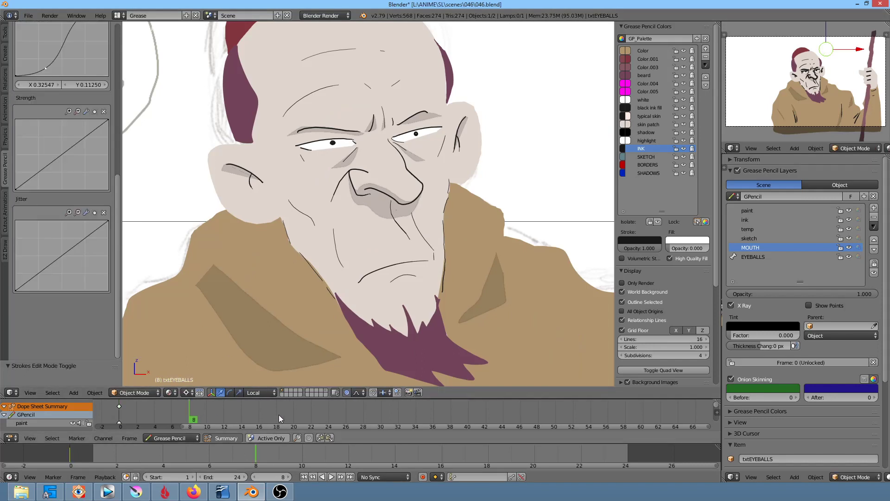
scroll(400, 279, "down", 2)
scroll(416, 278, "down", 2)
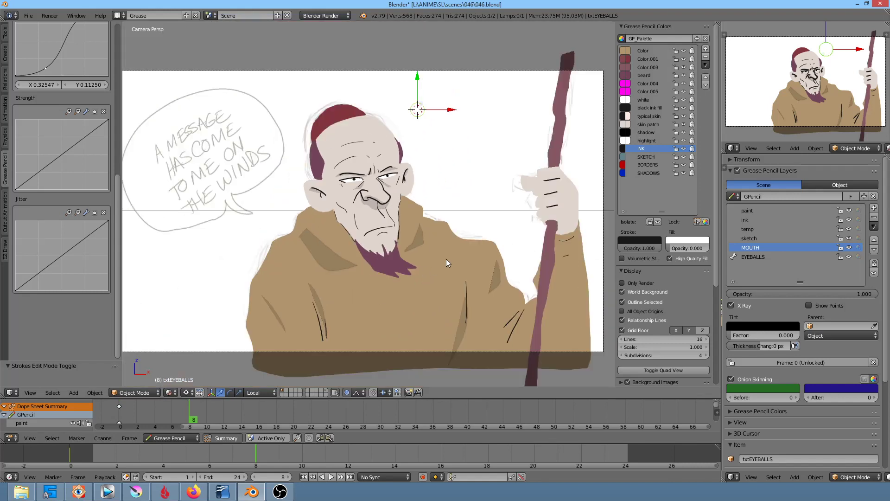
middle_click_drag(446, 258, 396, 289, "shift")
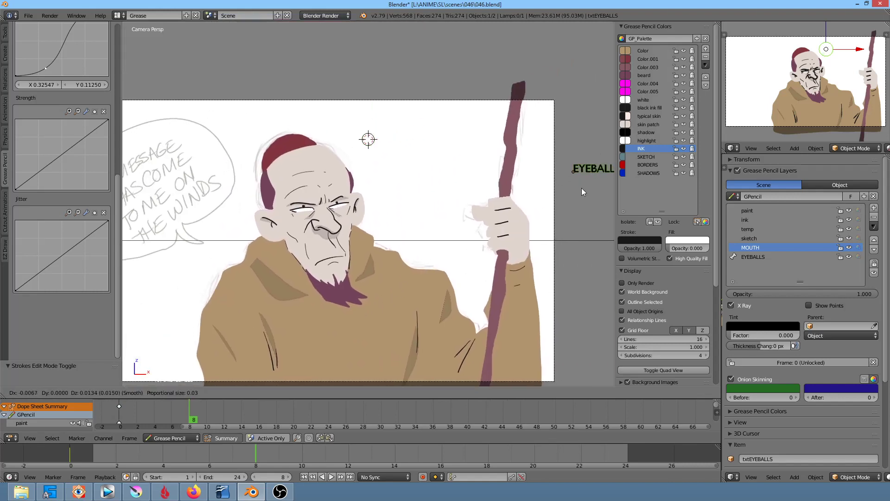
Show all scene keyframes in the timeline and key the eyeballs' location at frame 8.
left_click(180, 441)
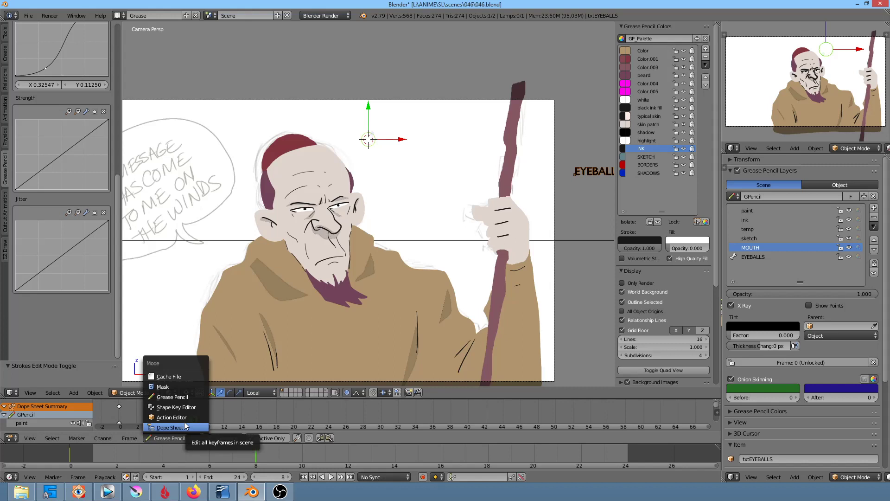
left_click(185, 423)
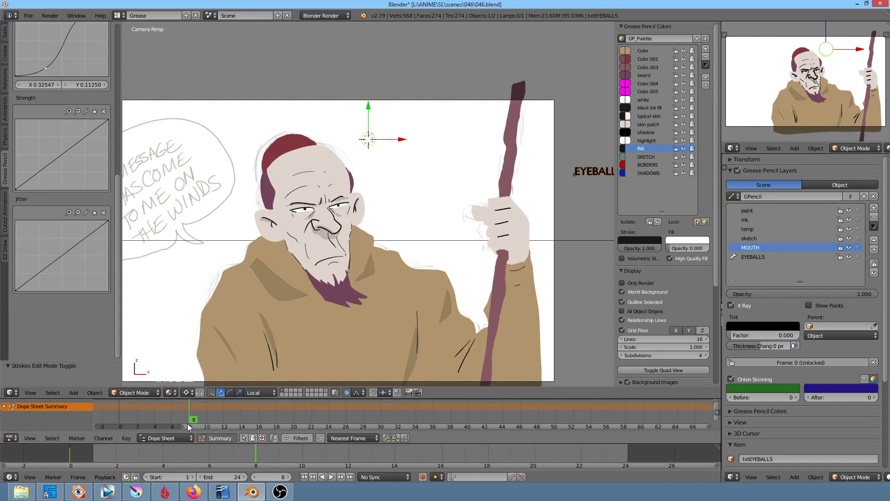
key("i")
left_click(582, 170)
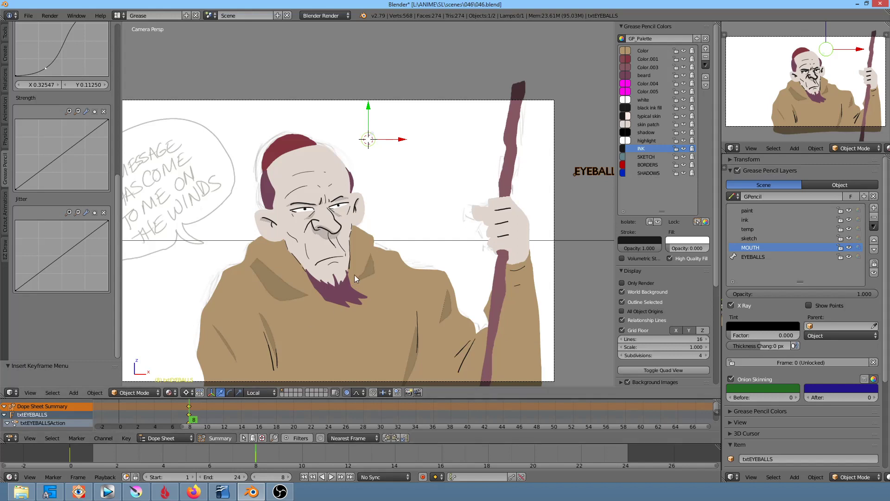
At frame 11, move the eyeballs and insert a location keyframe.
scroll(353, 275, "up", 3)
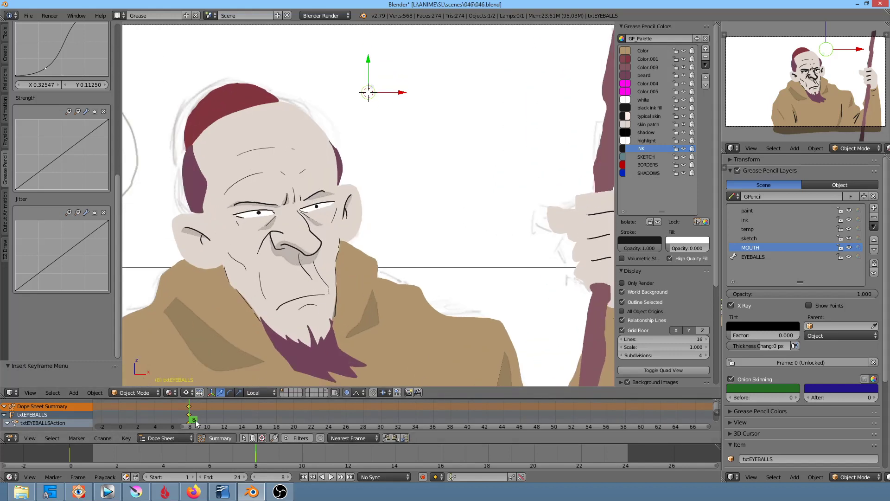
left_click_drag(196, 422, 221, 421)
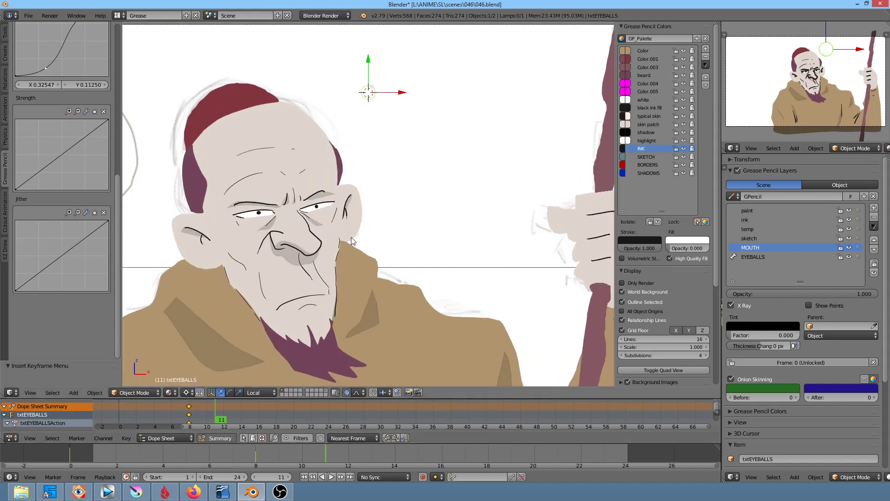
key("g")
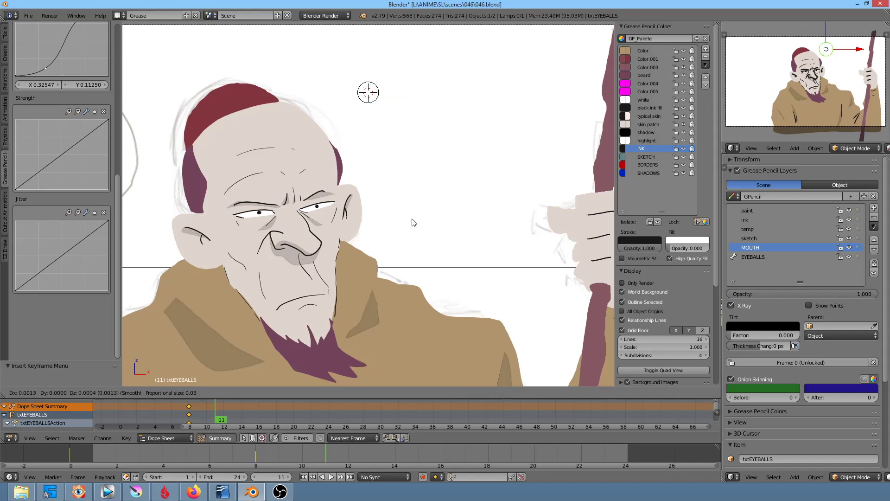
left_click(427, 225)
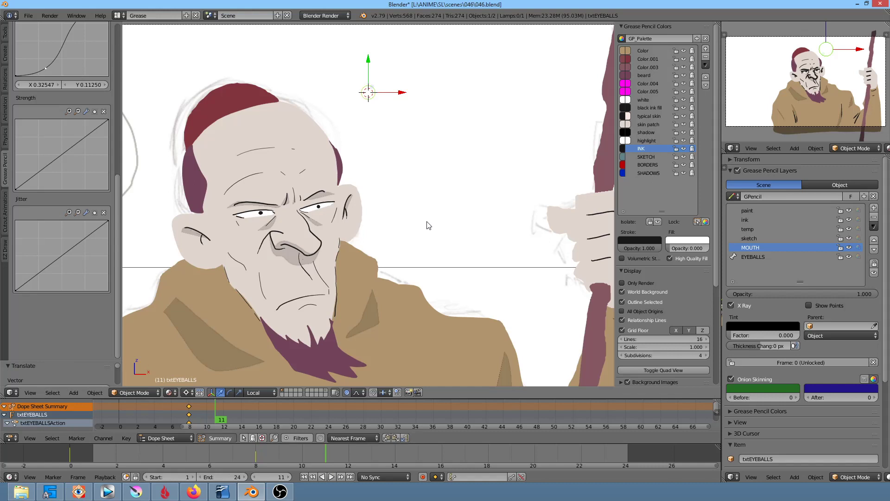
key("i")
left_click(426, 221)
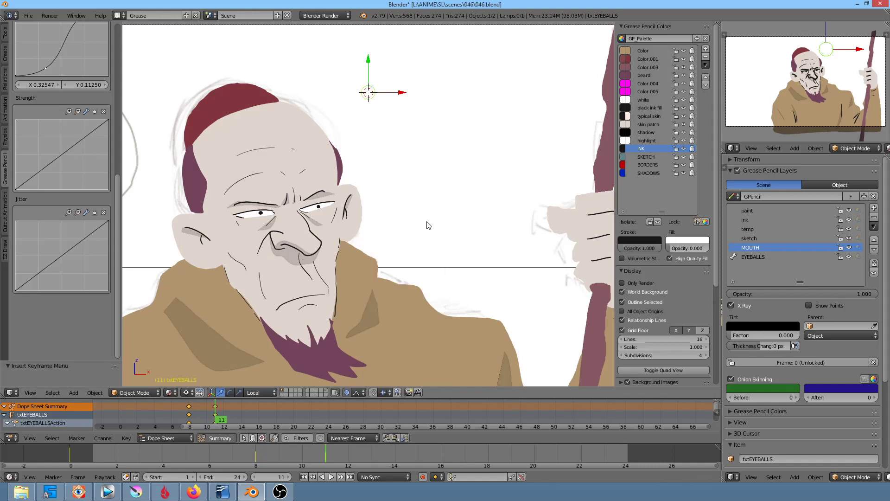
At frame 14, move the eyeballs and insert another location keyframe.
key("Right")
key("Right")
key("Right")
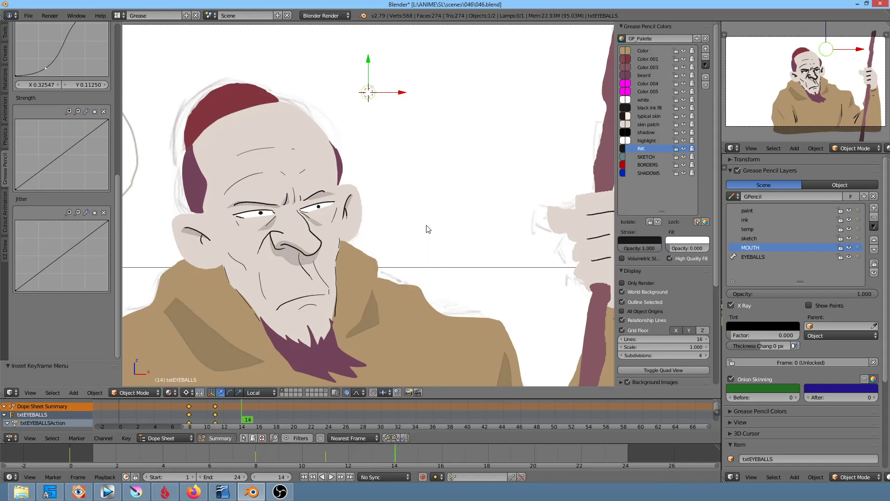
key("g")
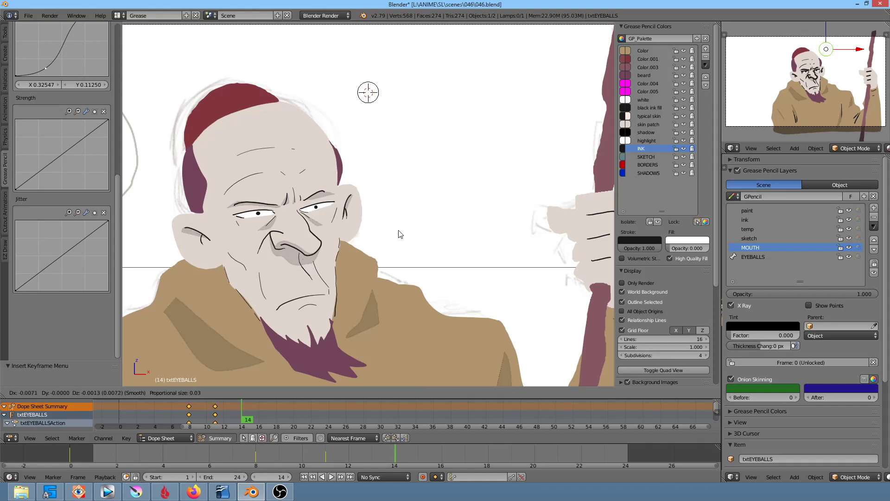
left_click(356, 237)
key("i")
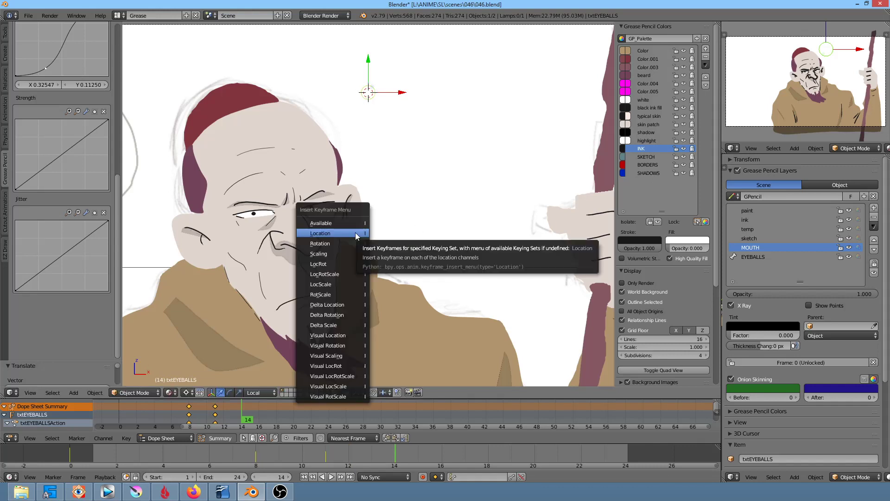
left_click(355, 233)
Step to frame 17, reposition the eyeballs, and hide the transform gizmo.
key("Right")
key("Right")
key("Right")
key("g")
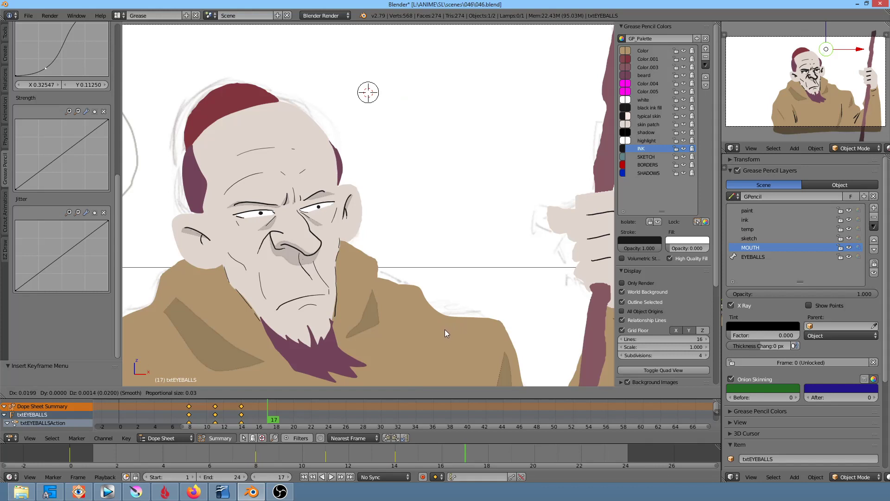
left_click(446, 330)
key("r")
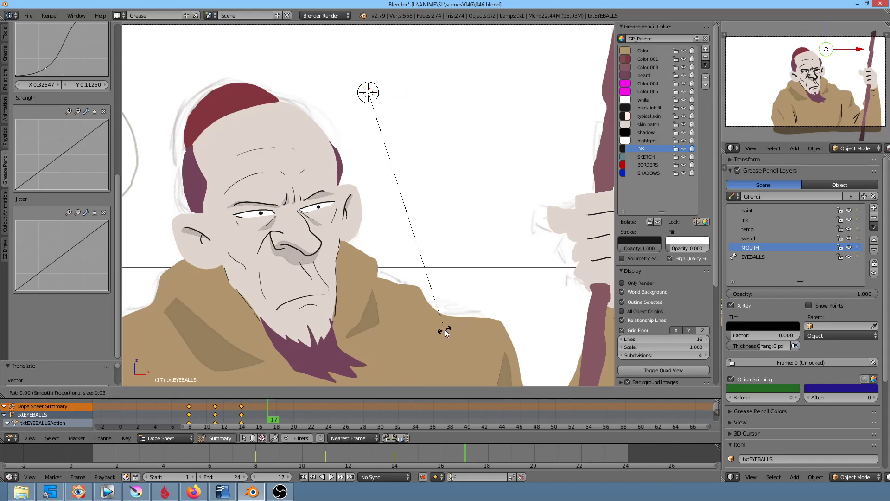
key("Escape")
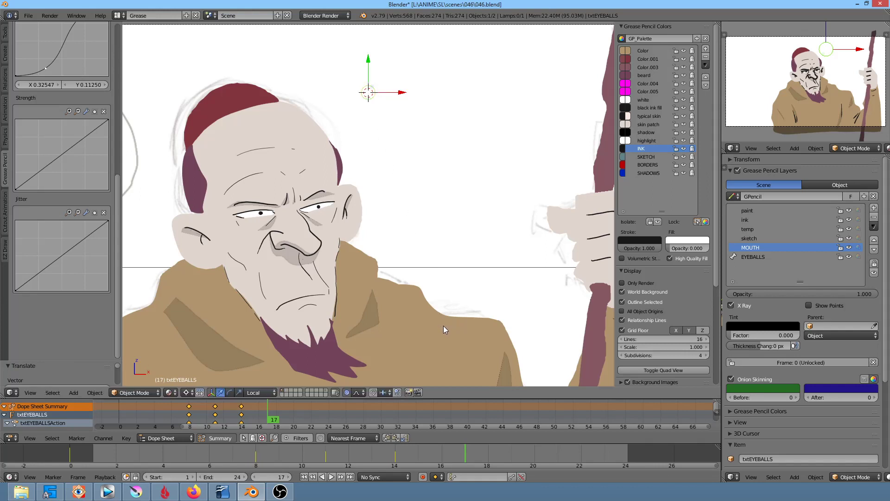
key("ctrl+space")
Try rotating the eyeballs object twice more, cancelling each attempt.
key("r")
key("Escape")
scroll(312, 267, "down", 2)
scroll(377, 271, "down", 1)
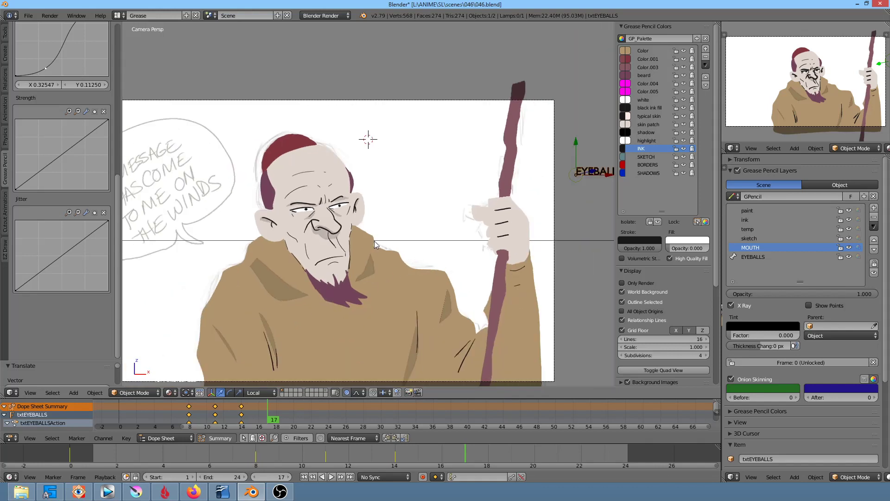
key("r")
key("Escape")
scroll(373, 248, "up", 2)
scroll(366, 249, "up", 3)
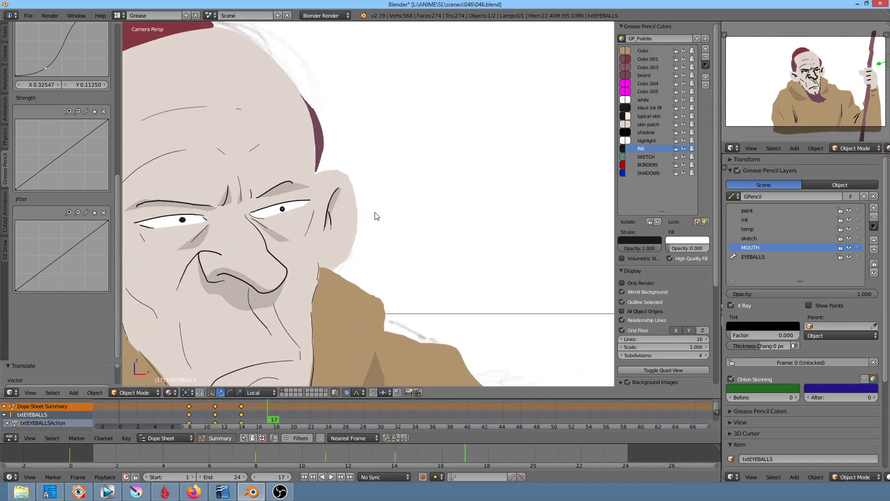
Make EYEBALLS the active layer, enter Edit Strokes mode, and isolate the layer.
left_click(777, 256)
left_click(129, 392)
left_click(137, 371)
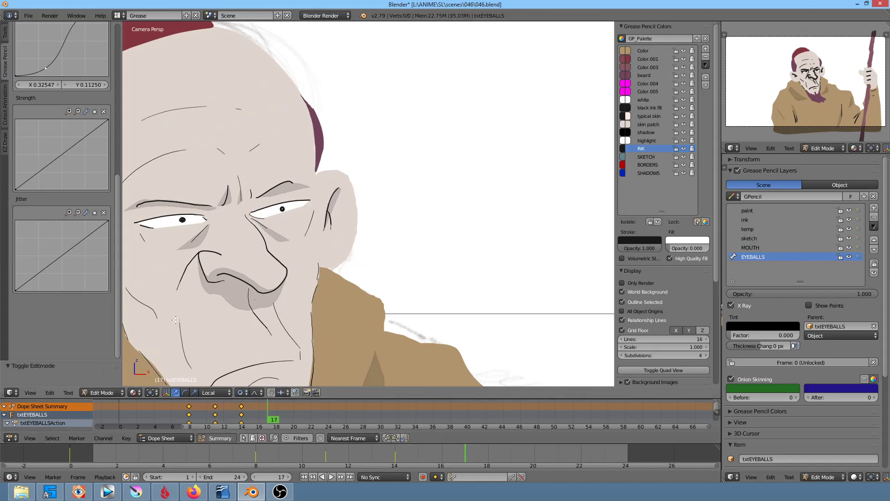
left_click(109, 392)
left_click(112, 362)
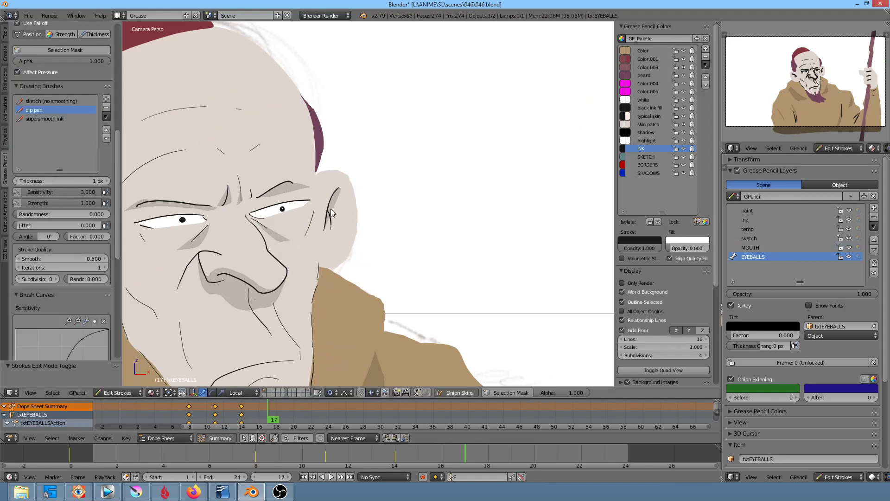
key("KP_Multiply")
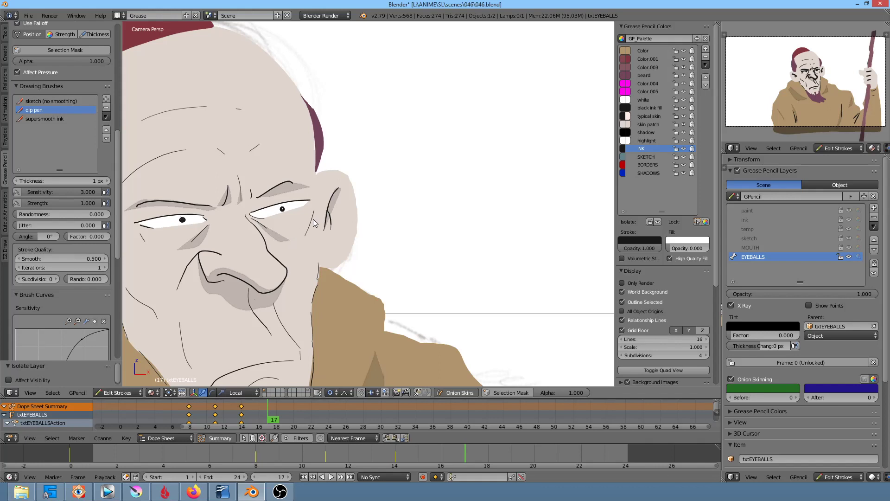
Nudge the right pupil stroke slightly right, then jump back to frame 0.
right_click(282, 209)
scroll(282, 241, "up", 3)
middle_click_drag(282, 245, 429, 244, "shift")
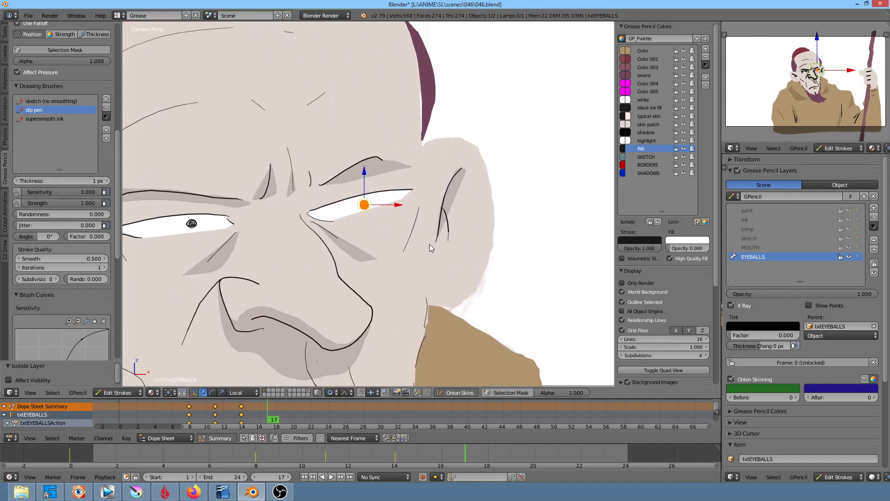
key("g")
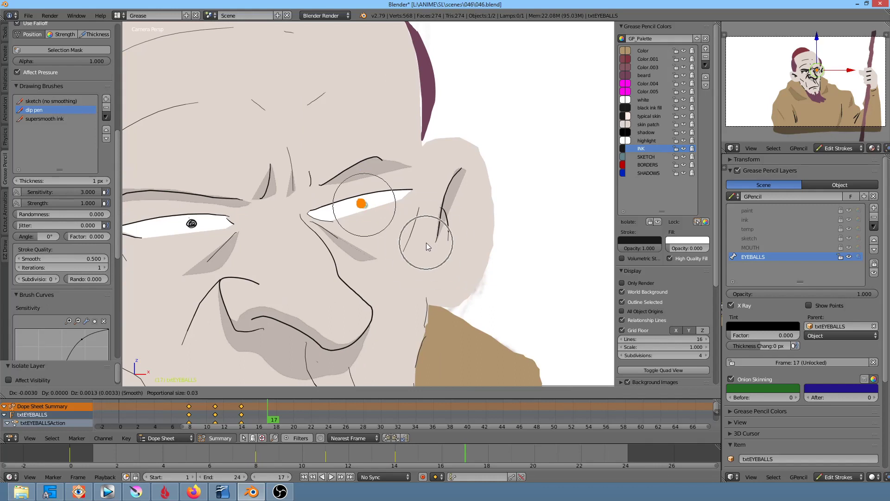
left_click(427, 243)
left_click_drag(285, 422, 119, 422)
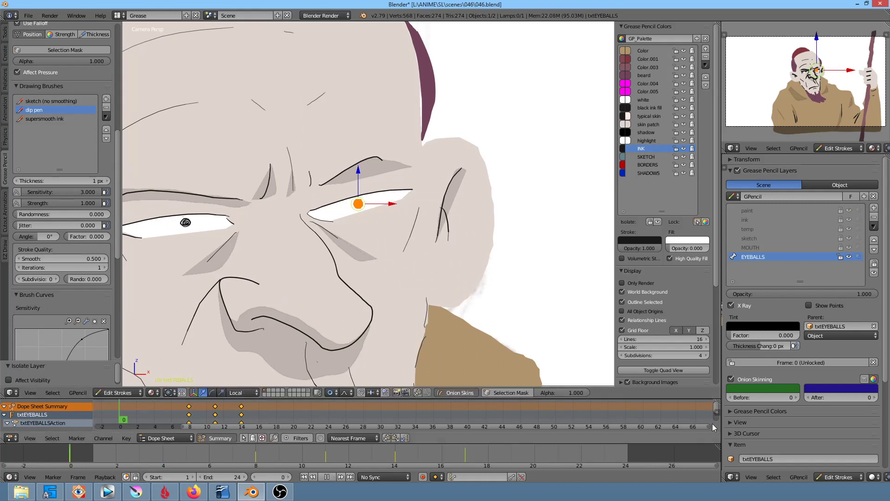
left_click(157, 438)
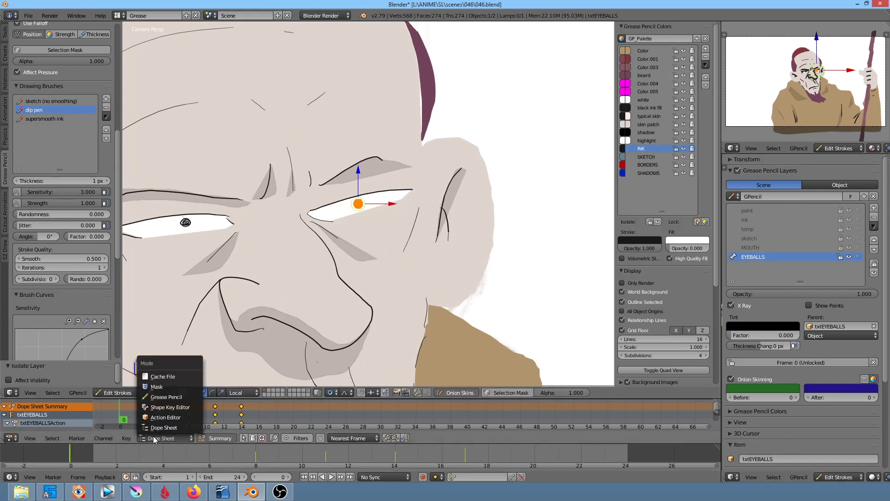
Show Grease Pencil channels, delete the frame-17 keyframe, and nudge the pupil slightly left.
left_click(166, 397)
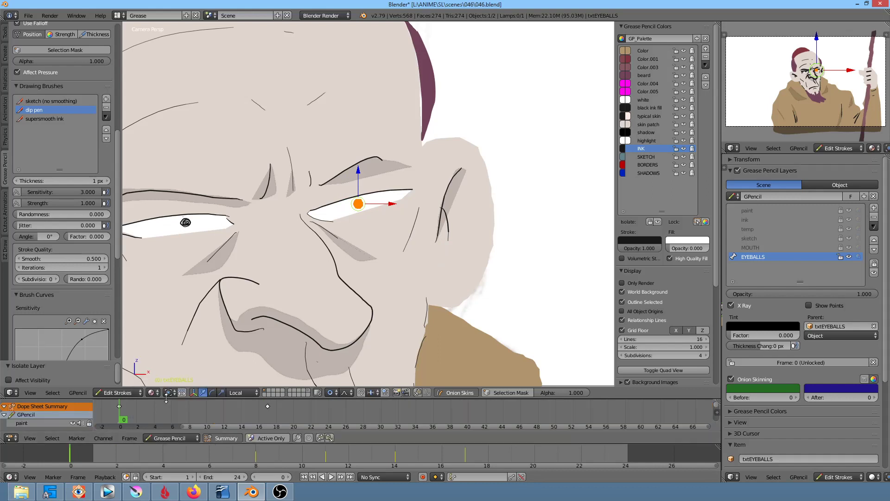
key("x")
left_click(267, 410)
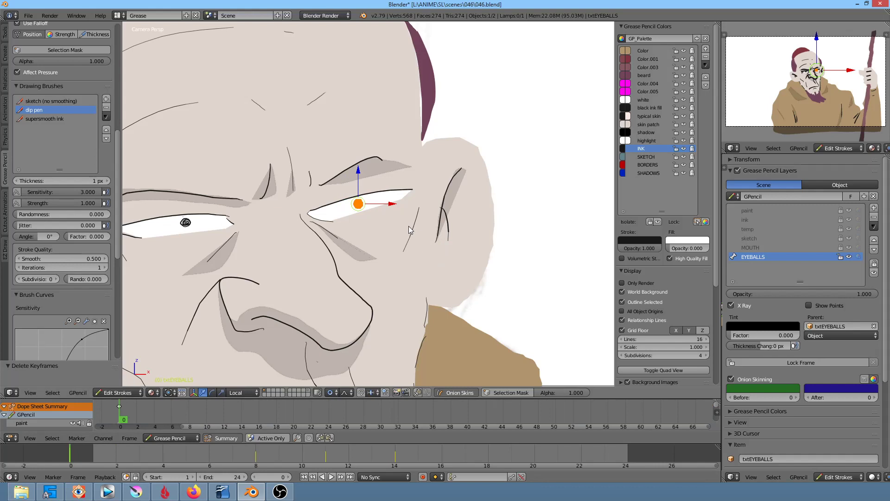
key("g")
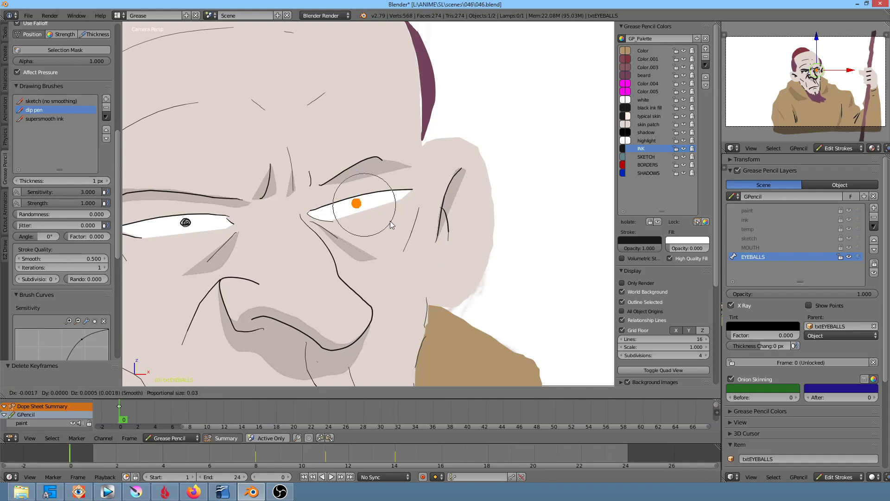
left_click(379, 219)
key("a")
Play the animation back, stop it, and return to the camera view.
scroll(396, 230, "down", 4)
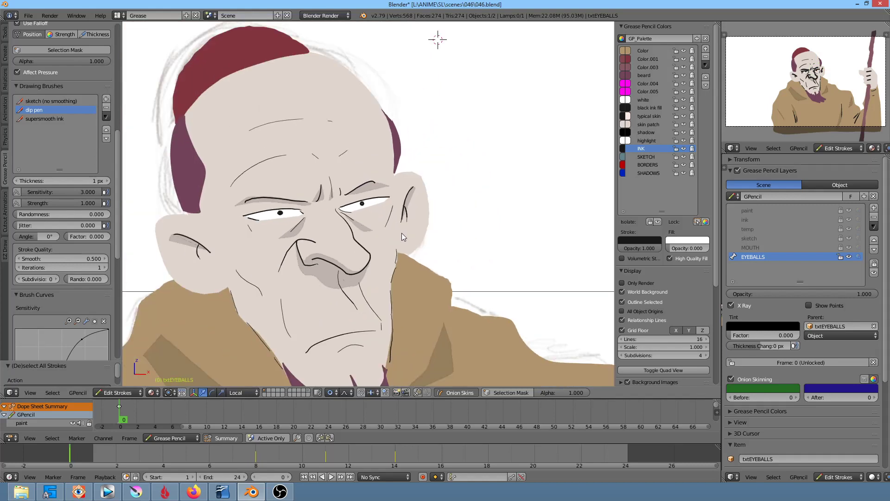
scroll(401, 233, "down", 2)
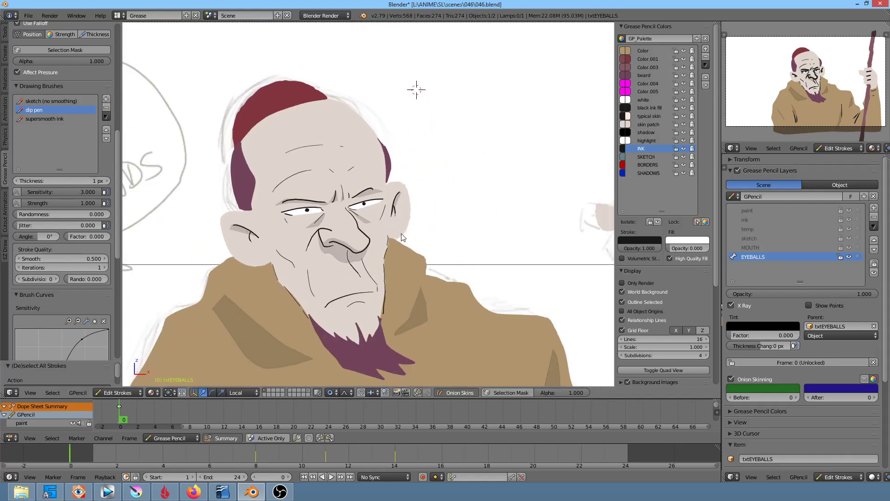
key("alt+a")
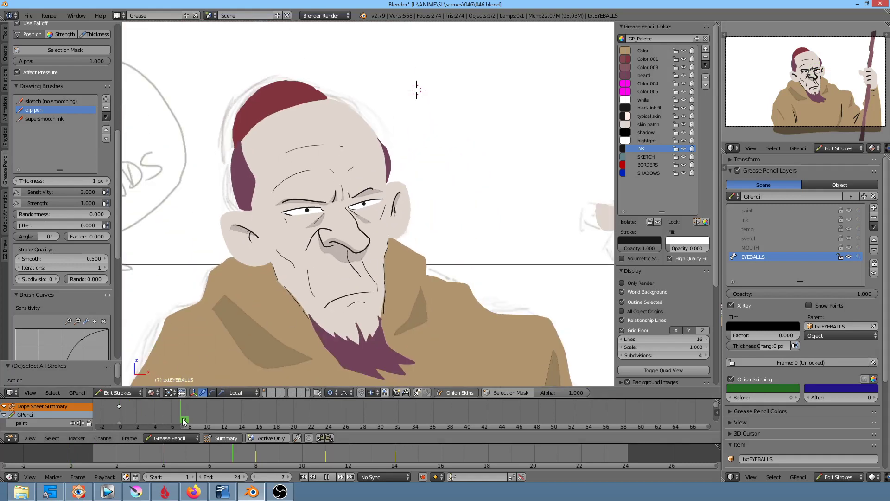
key("alt+a")
key("KP_0")
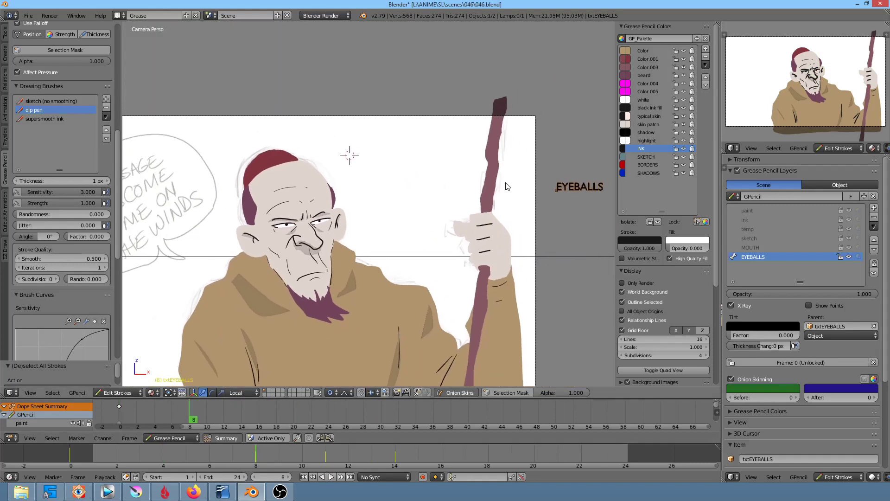
left_click(113, 393)
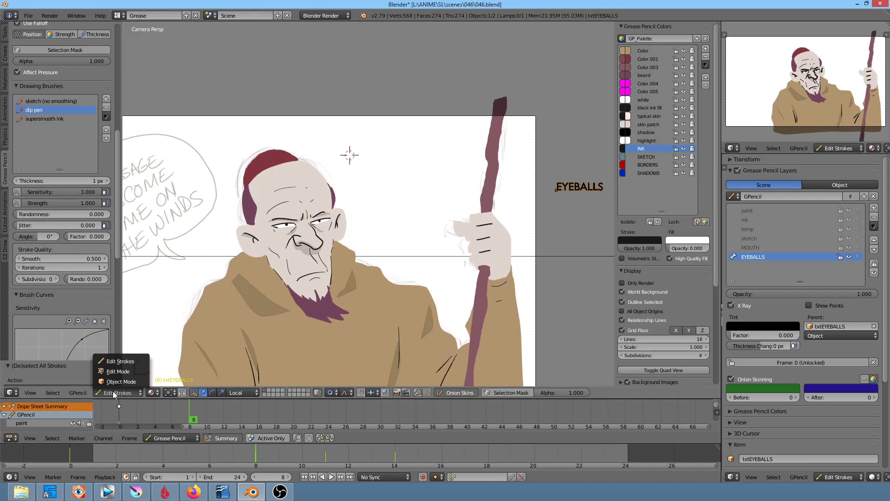
Show the txtEYEBALLS keyframes in the dope sheet and preview the animation.
left_click(163, 439)
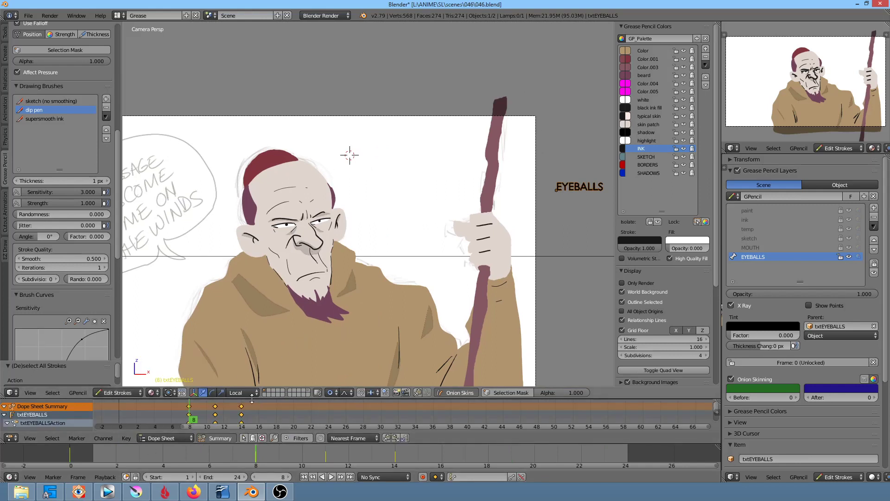
key("alt+a")
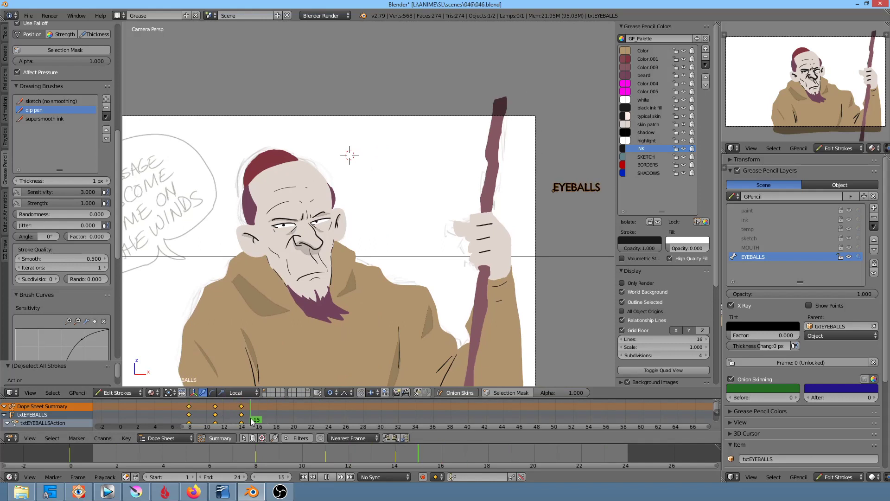
mouse_move(265, 420)
left_mouse_down()
mouse_move(247, 421)
mouse_move(267, 421)
left_mouse_up()
key("alt+a")
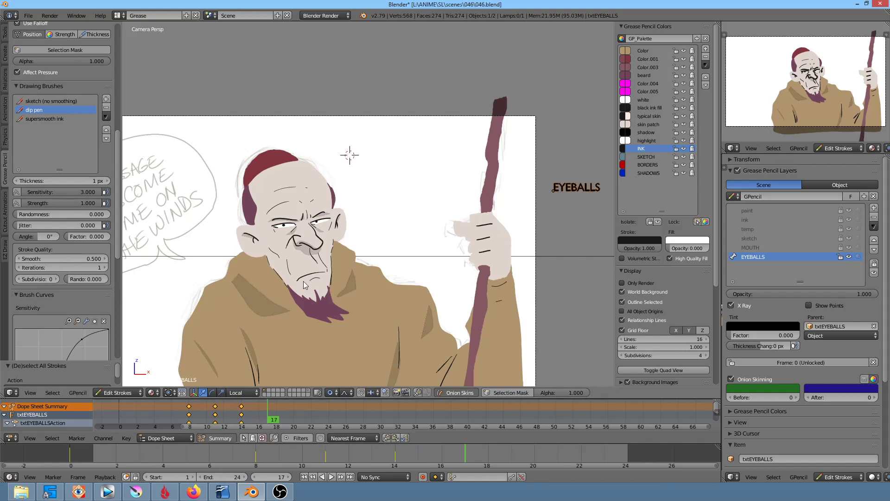
In Object Mode, move EYEBALLS, key its location at frame 17, then return to frame 3.
left_click(130, 392)
left_click(111, 380)
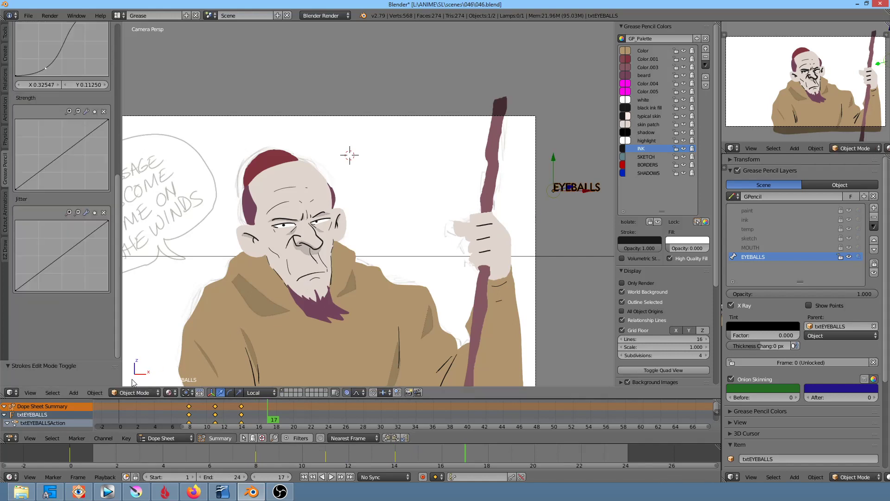
key("g")
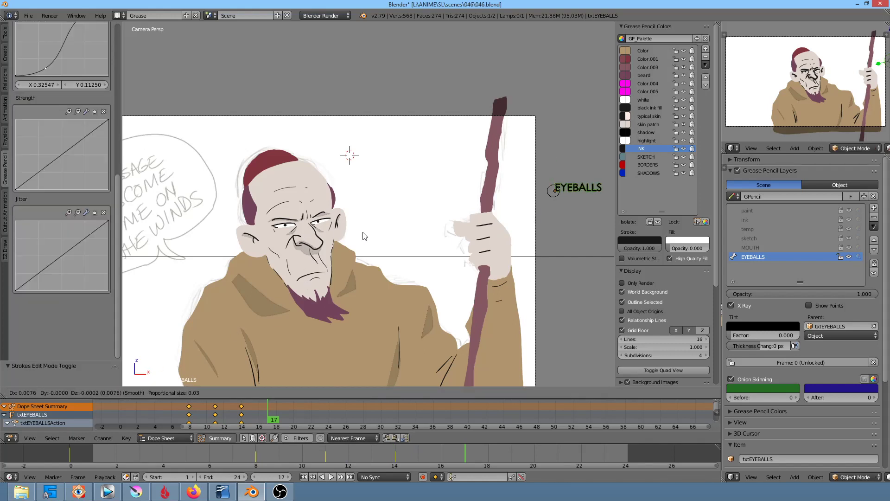
left_click(389, 233)
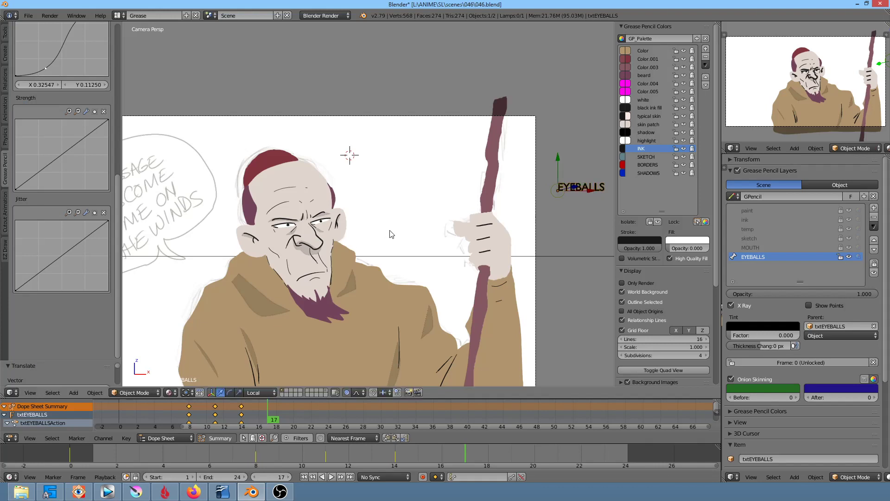
key("i")
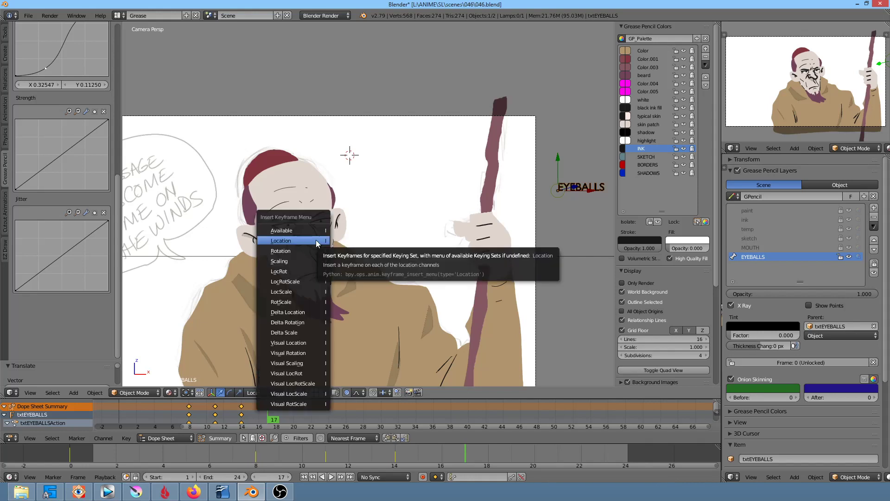
left_click(319, 242)
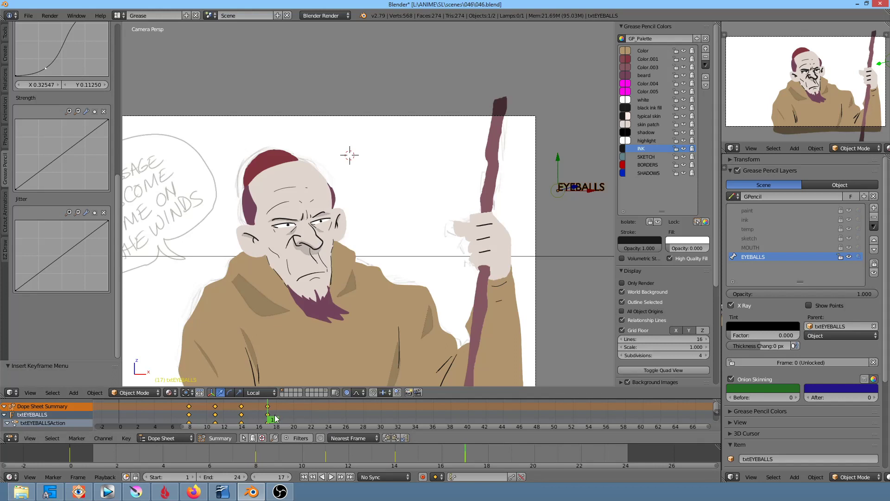
left_click_drag(274, 420, 146, 406)
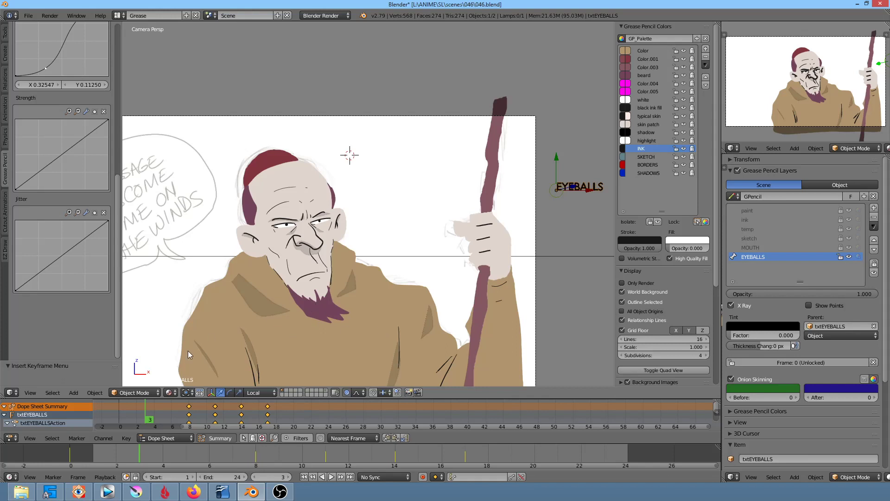
Switch to Edit Strokes mode and turn off isolation of the EYEBALLS layer.
left_click(146, 393)
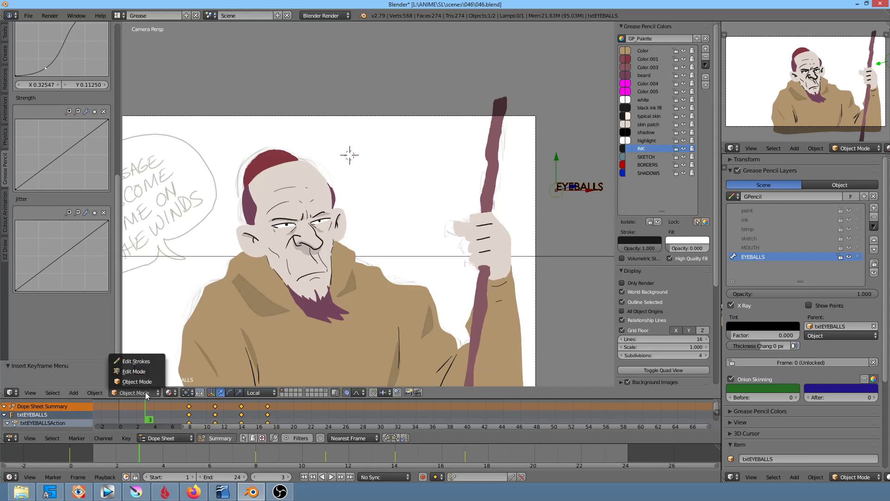
left_click(149, 361)
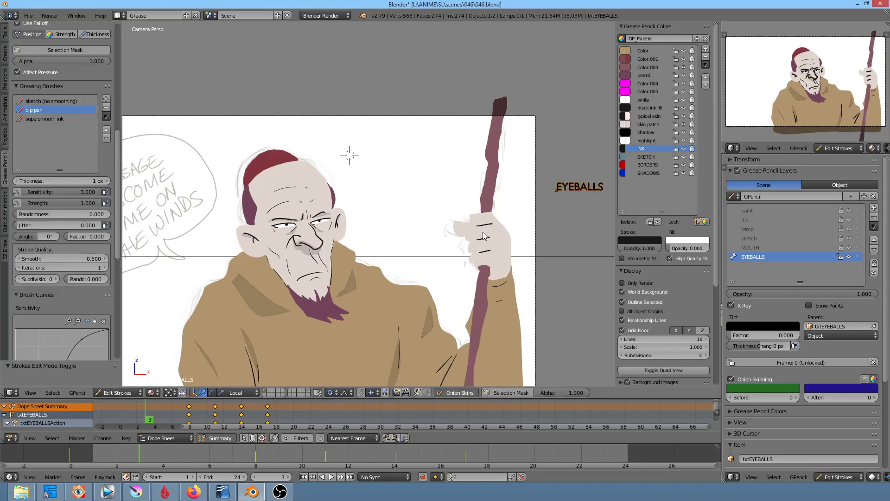
key("KP_Multiply")
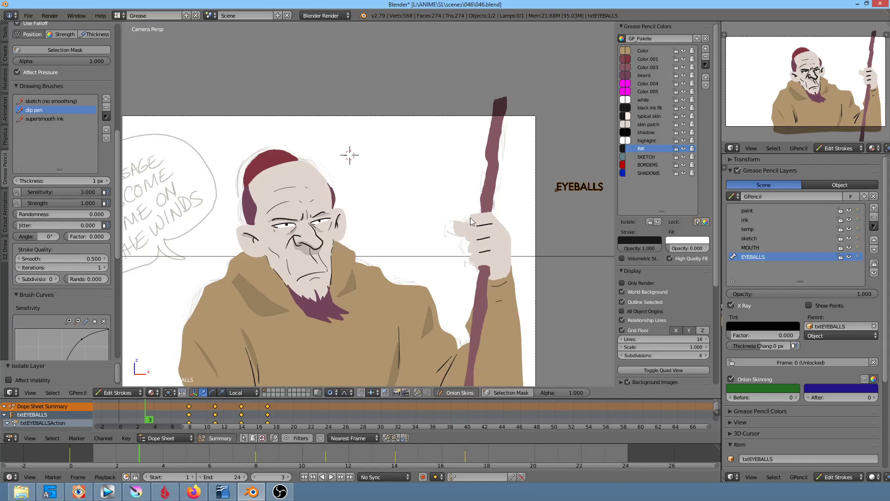
Uncheck Background Images in the N panel to hide the speech-bubble sketch, then save.
scroll(686, 285, "down", 3)
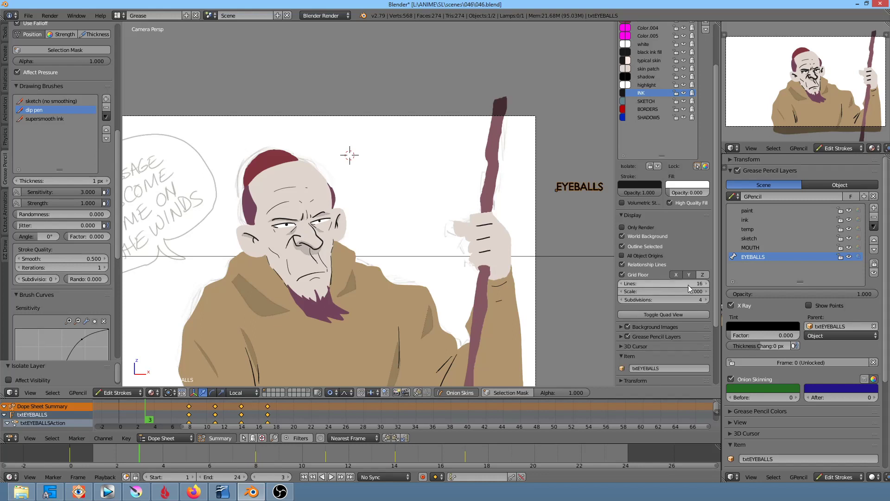
scroll(687, 284, "down", 3)
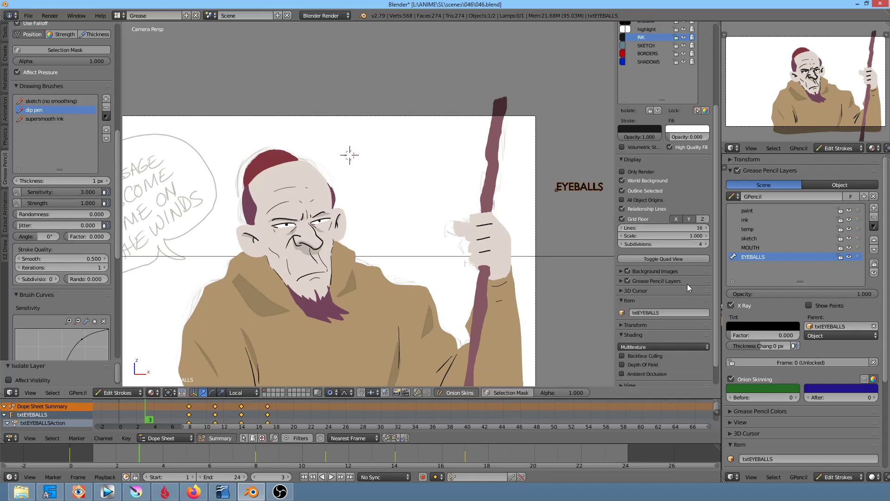
left_click(628, 270)
left_click(25, 17)
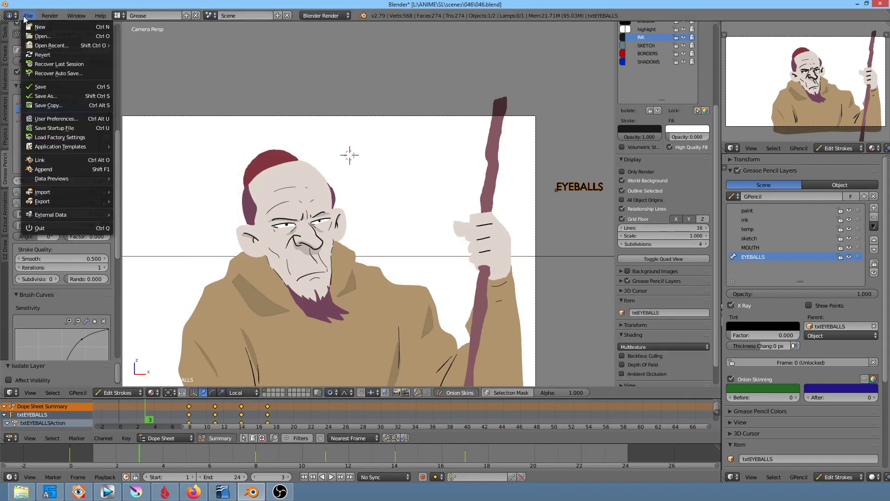
left_click(46, 87)
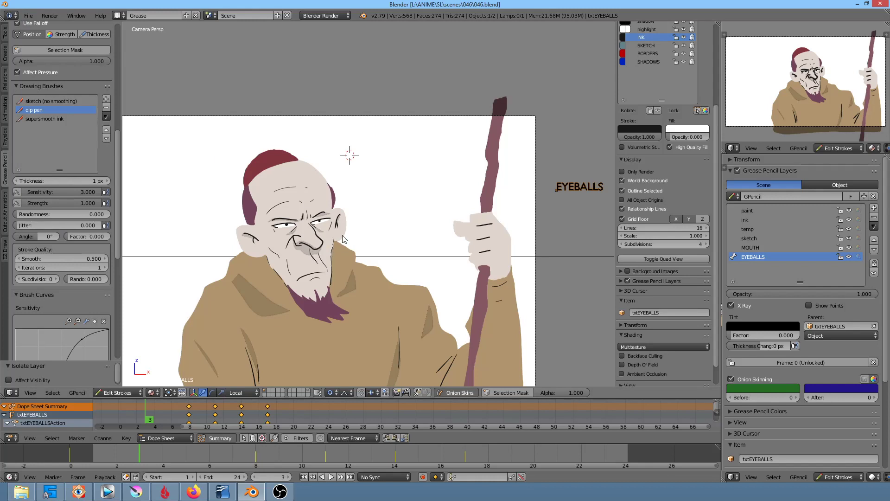
scroll(343, 239, "down", 1)
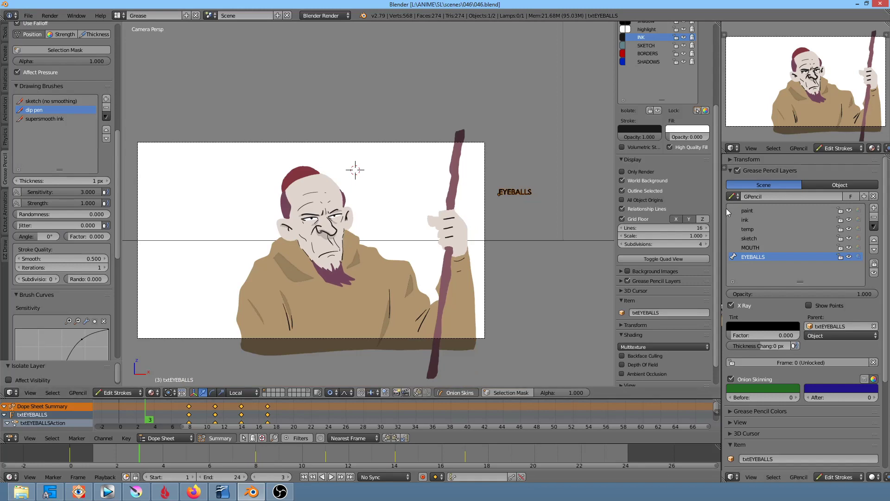
scroll(663, 278, "up", 6)
Make the paint layer active with the shadow colour, undo a test stroke, and go to frame 0.
left_click(768, 212)
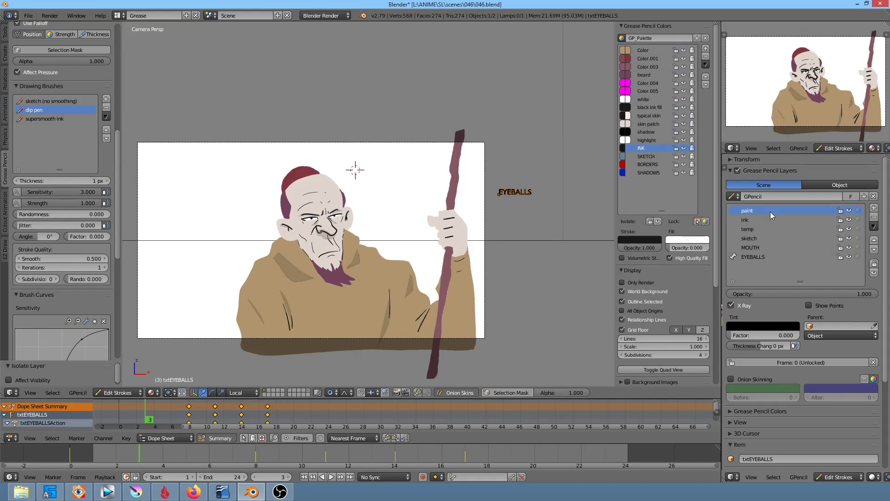
left_click(659, 132)
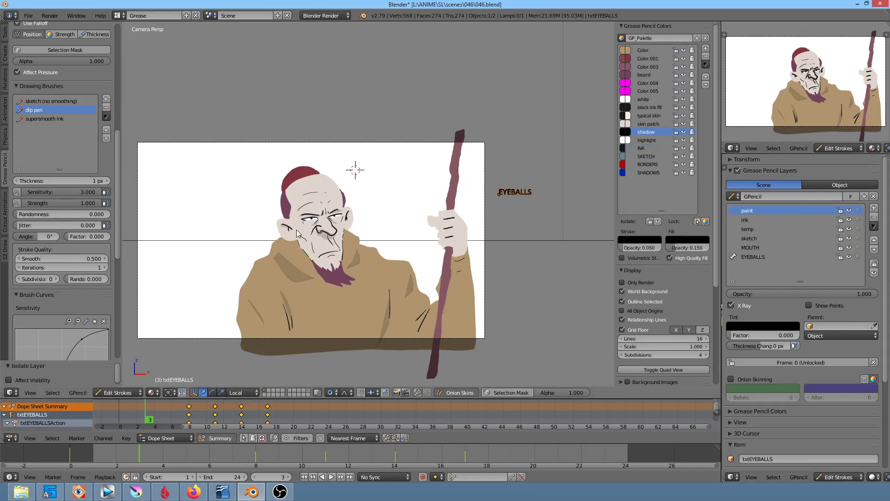
left_click(295, 231)
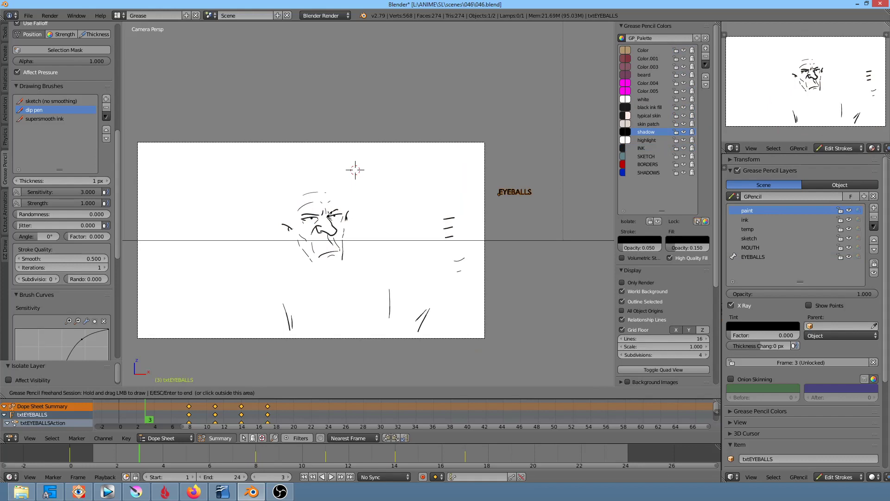
key("Escape")
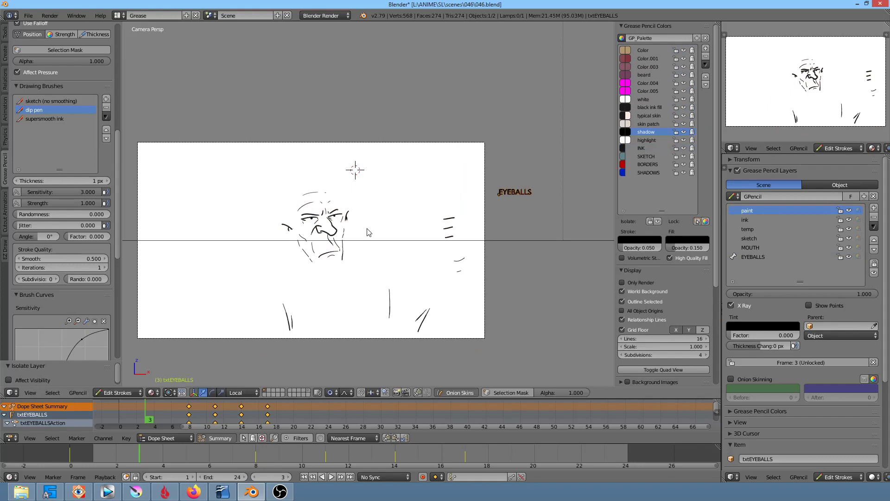
key("ctrl+z")
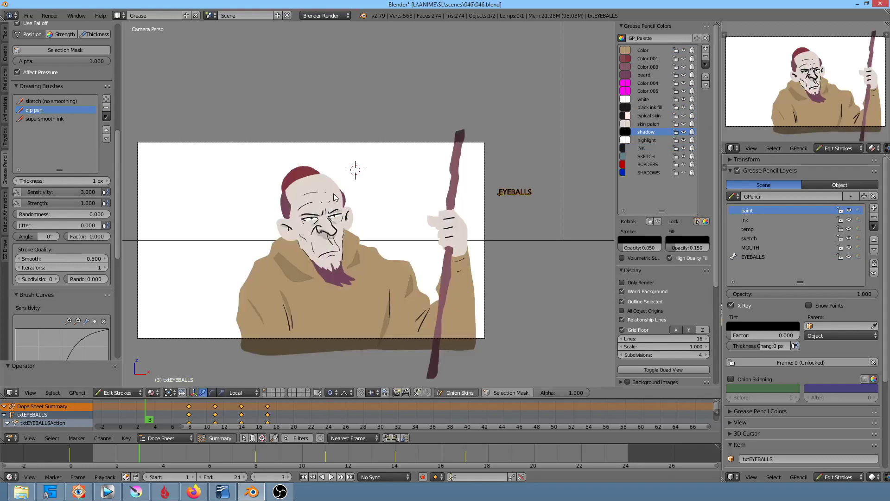
left_click_drag(147, 417, 120, 416)
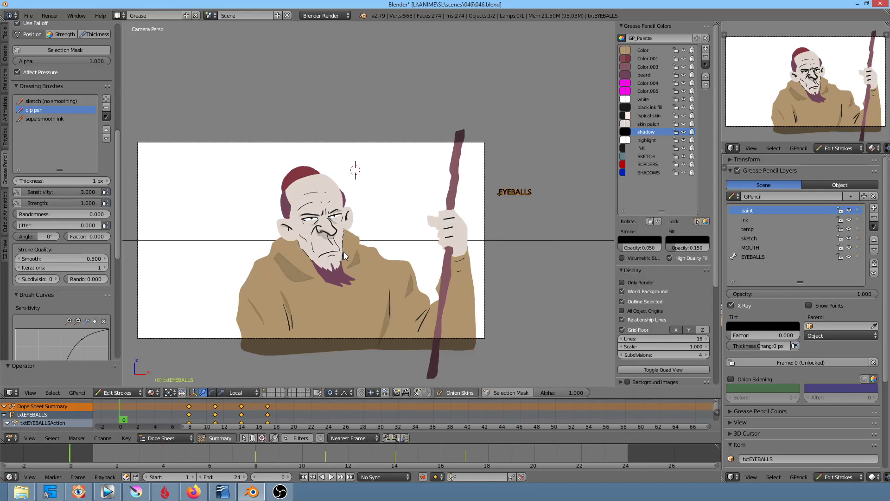
Set the Dope Sheet to Grease Pencil mode and paint a translucent shadow around the face and beard.
left_click(167, 438)
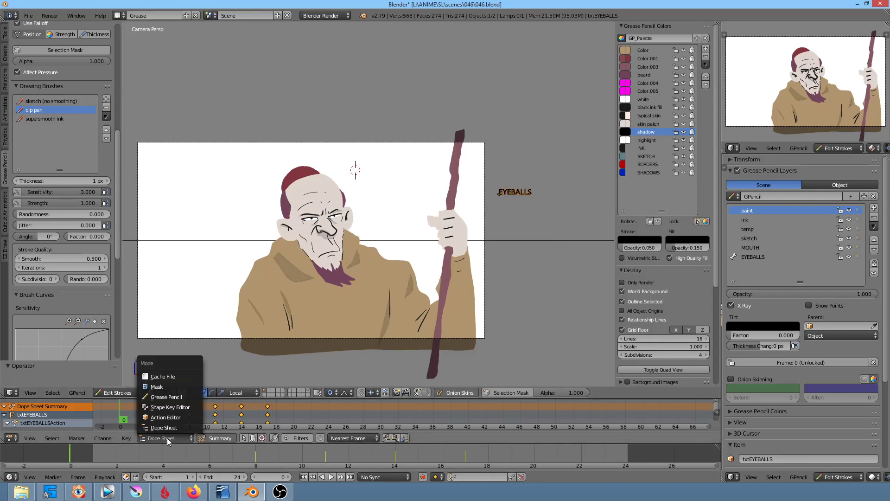
left_click(169, 397)
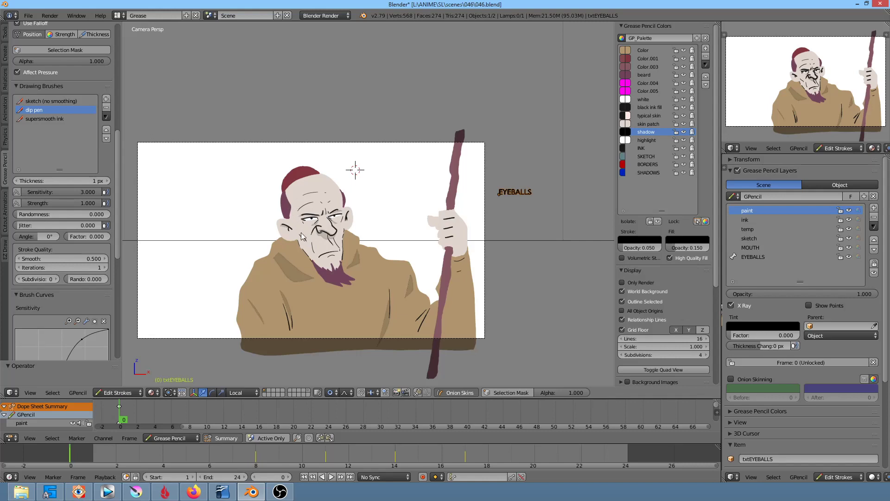
mouse_move(291, 230)
left_mouse_down()
mouse_move(317, 272)
mouse_move(337, 280)
mouse_move(351, 272)
mouse_move(353, 252)
mouse_move(334, 214)
left_mouse_up()
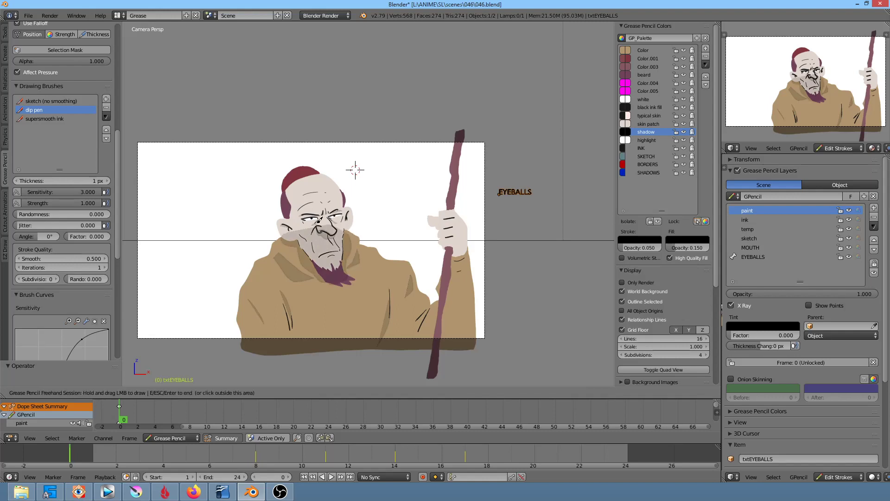
Send the new shadow stroke further back in the drawing order.
key("Escape")
right_click(353, 247)
key("ctrl+shift+Down")
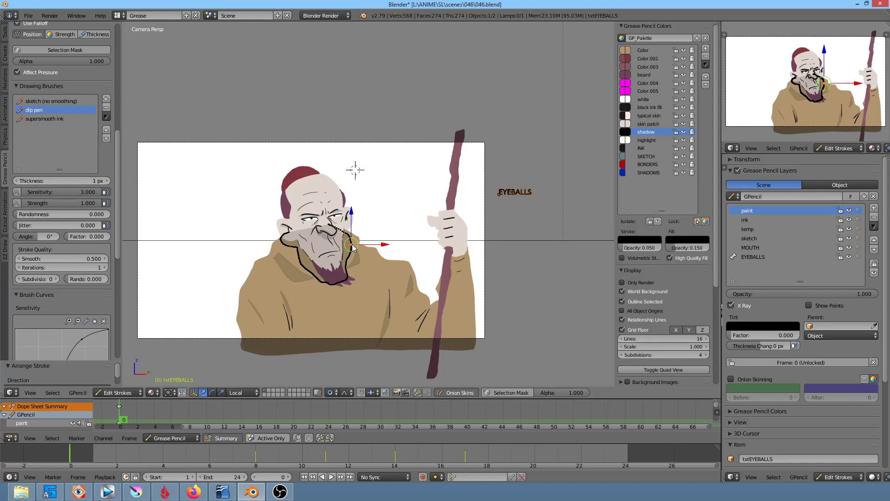
key("ctrl+Down")
key("ctrl+Down")
key("ctrl+Down")
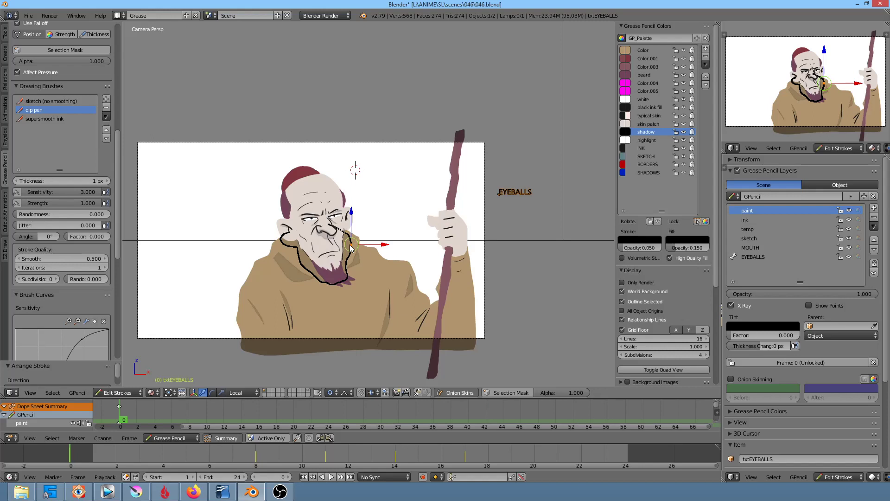
left_click(372, 267)
key("a")
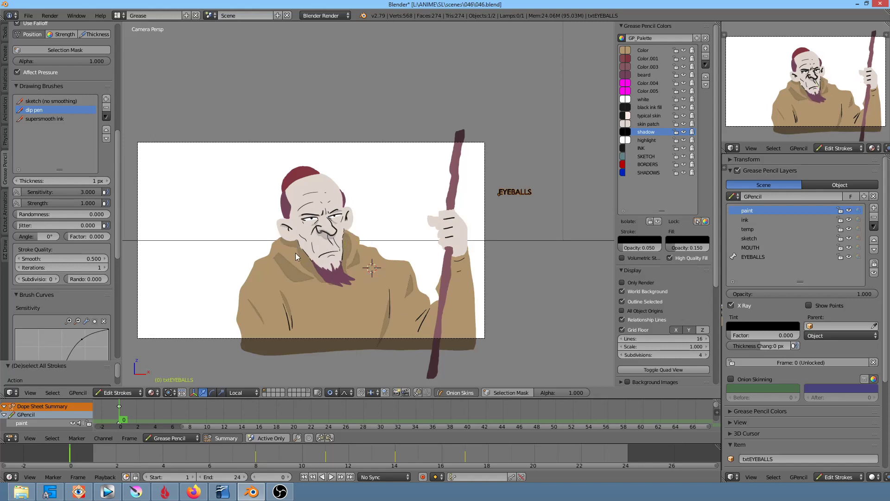
Reshape the face and beard shadow stroke with proportional-falloff moves to follow the beard.
right_click(297, 257)
key("g")
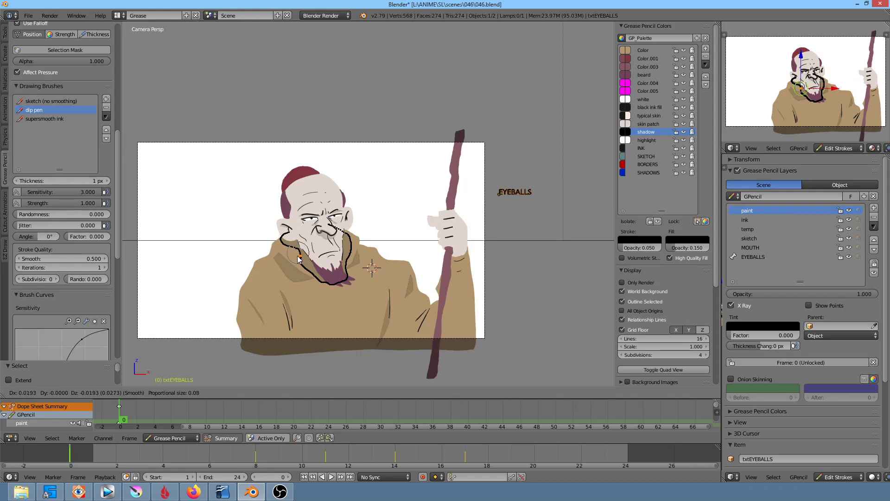
scroll(294, 260, "down", 3)
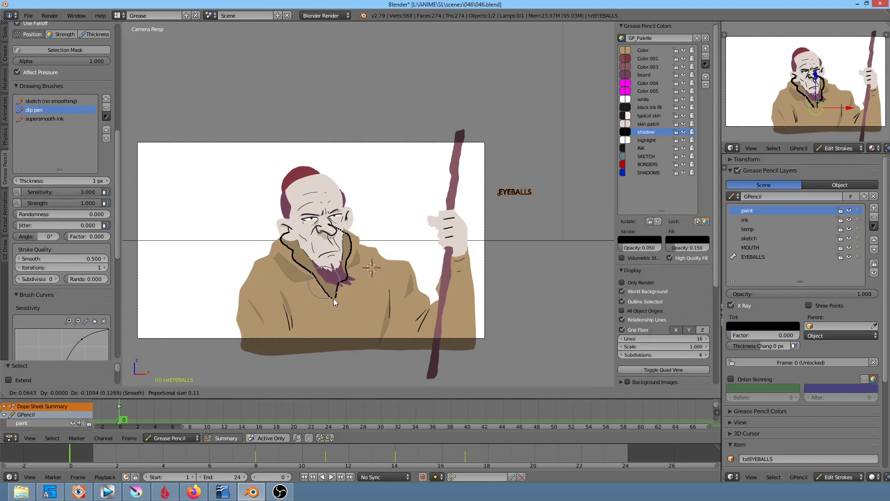
scroll(332, 300, "down", 10)
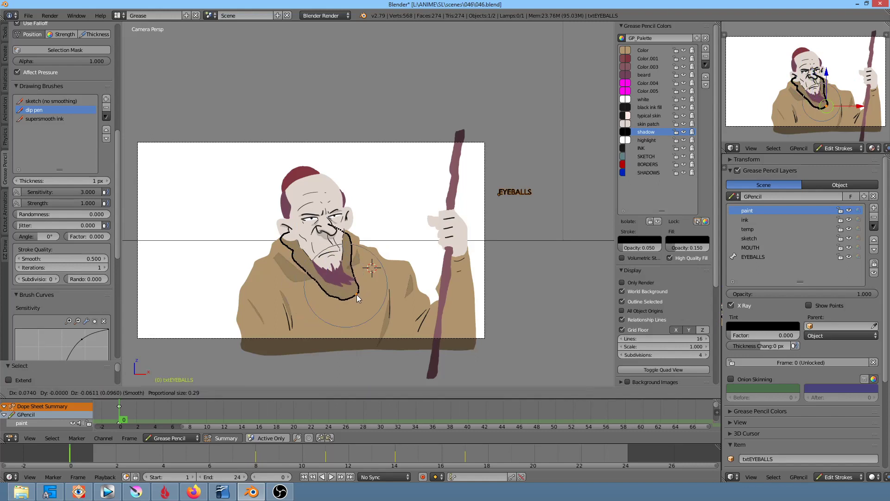
left_click(351, 292)
key("a")
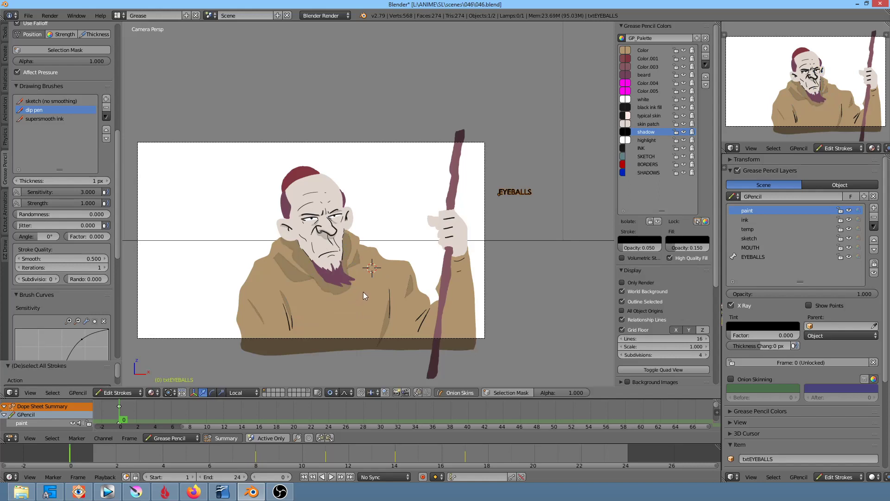
right_click(339, 293)
key("g")
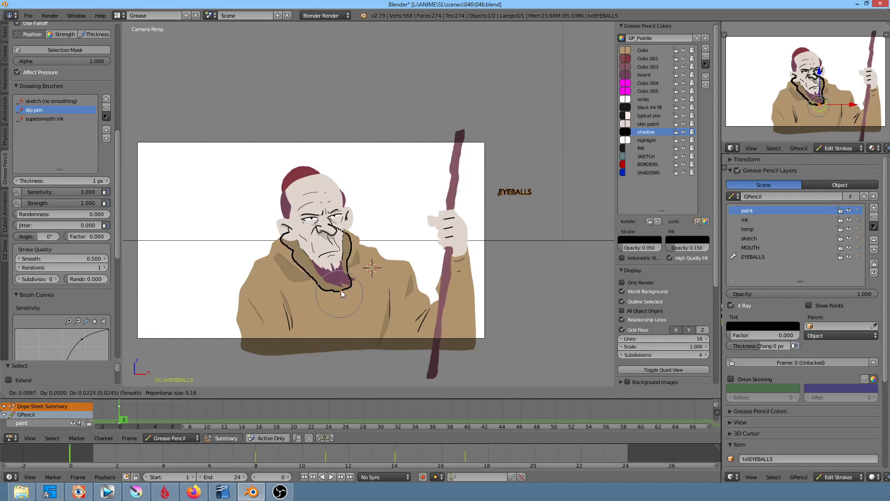
left_click(342, 293)
key("g")
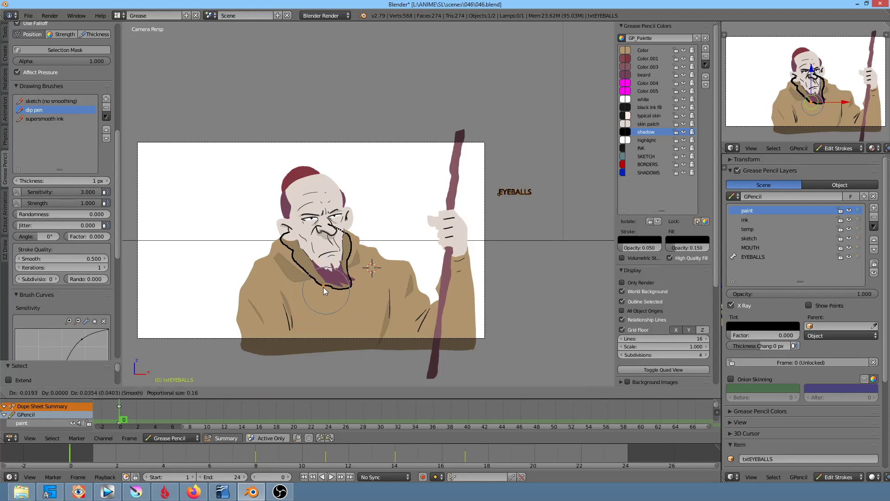
left_click(325, 290)
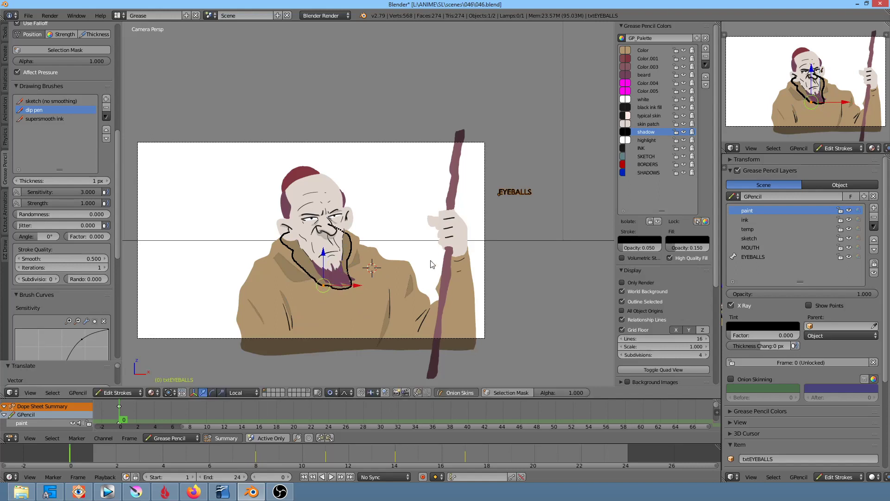
Draw a dark shadow fill over the old man's staff-holding hand.
middle_click_drag(502, 236, 422, 241, "shift")
scroll(399, 235, "up", 3)
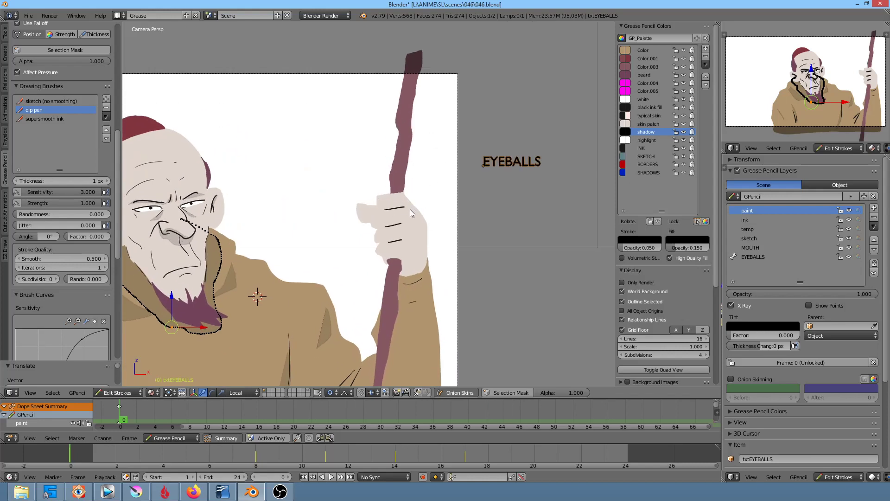
mouse_move(410, 210)
left_mouse_down()
mouse_move(396, 247)
mouse_move(418, 304)
left_mouse_up()
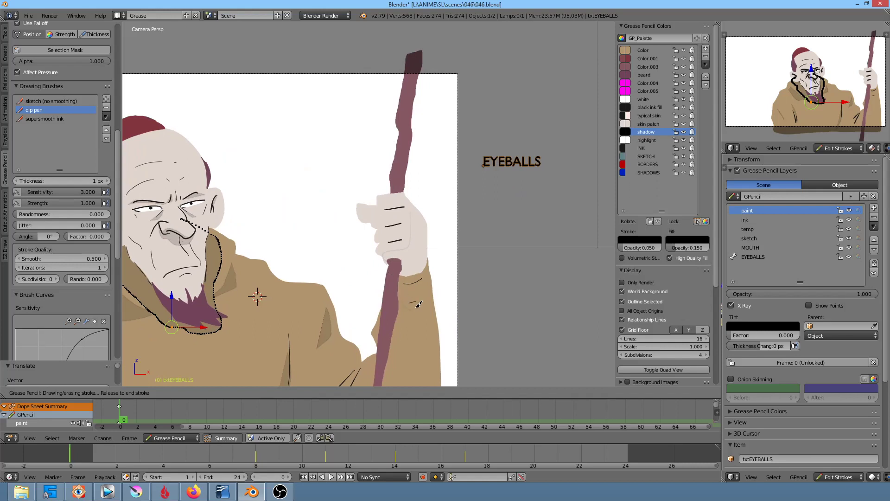
left_click_drag(429, 241, 426, 210)
Add dark shadow fills down the sleeve and along the robe hem by the staff.
scroll(425, 210, "down", 4, "shift")
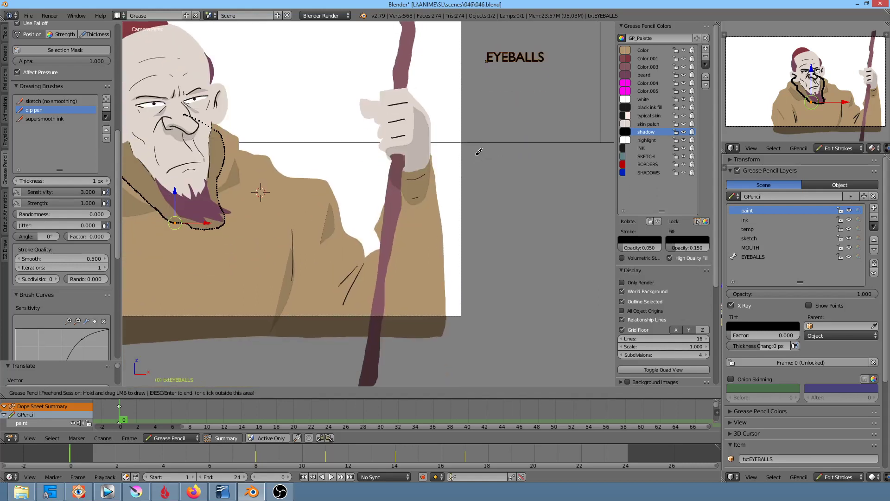
left_click_drag(437, 362, 430, 232)
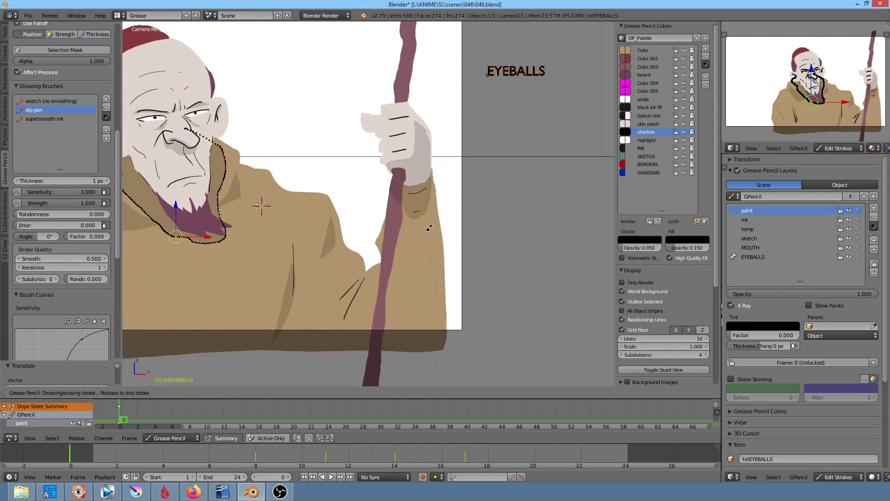
left_click_drag(400, 260, 395, 287)
left_click_drag(387, 320, 415, 365)
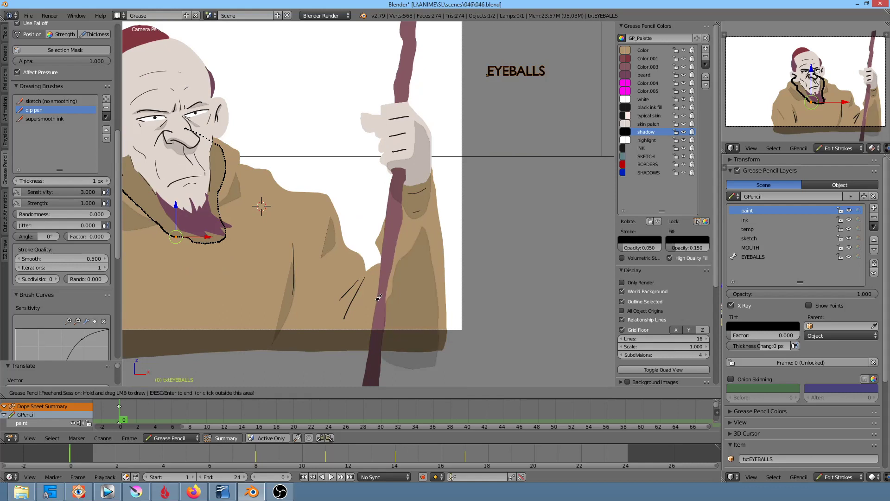
mouse_move(379, 297)
left_mouse_down()
mouse_move(369, 355)
mouse_move(305, 360)
mouse_move(294, 319)
mouse_move(330, 309)
mouse_move(358, 318)
mouse_move(375, 301)
left_mouse_up()
scroll(349, 256, "down", 1)
scroll(394, 255, "down", 1)
scroll(401, 261, "up", 1)
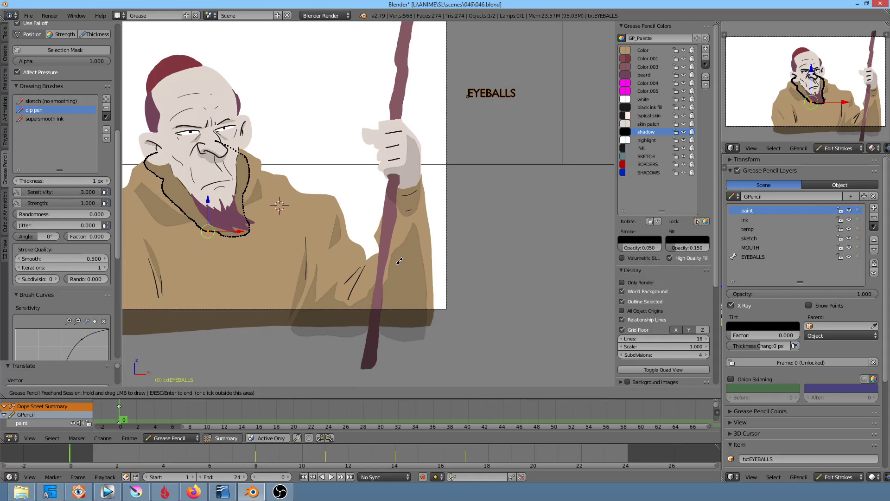
scroll(399, 260, "down", 2)
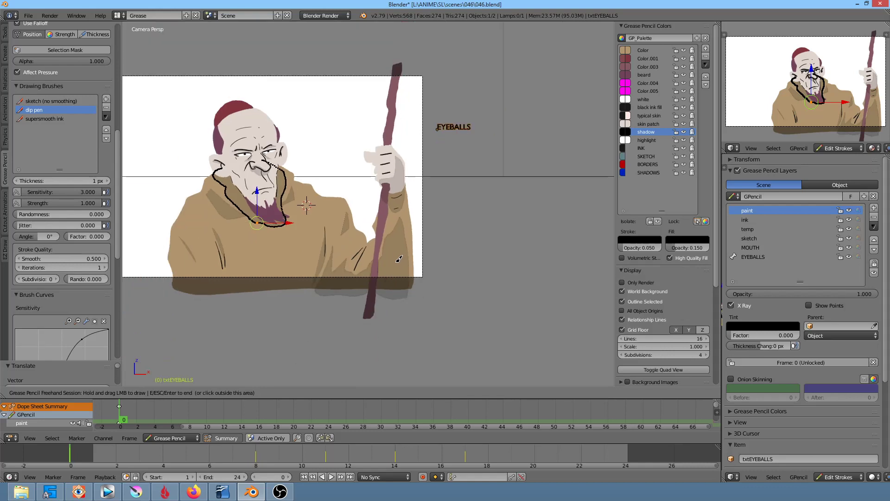
scroll(403, 256, "down", 1, "ctrl")
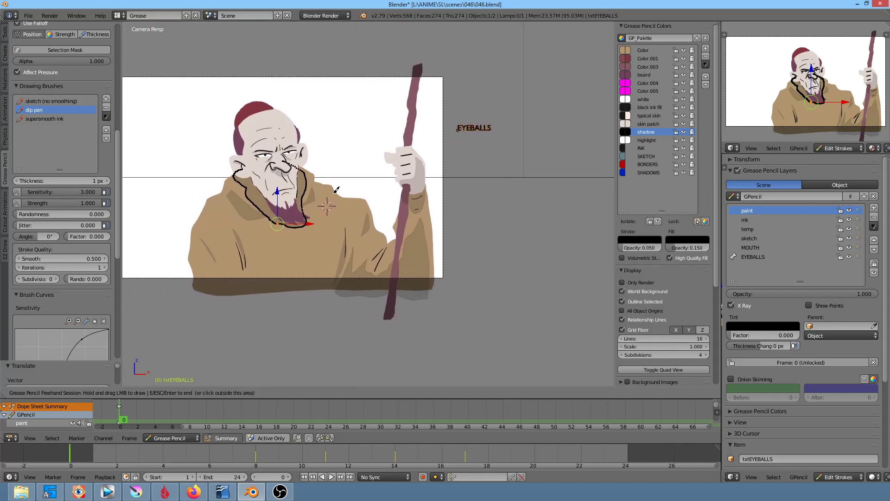
key("Escape")
Deselect all strokes and save the blend file.
key("a")
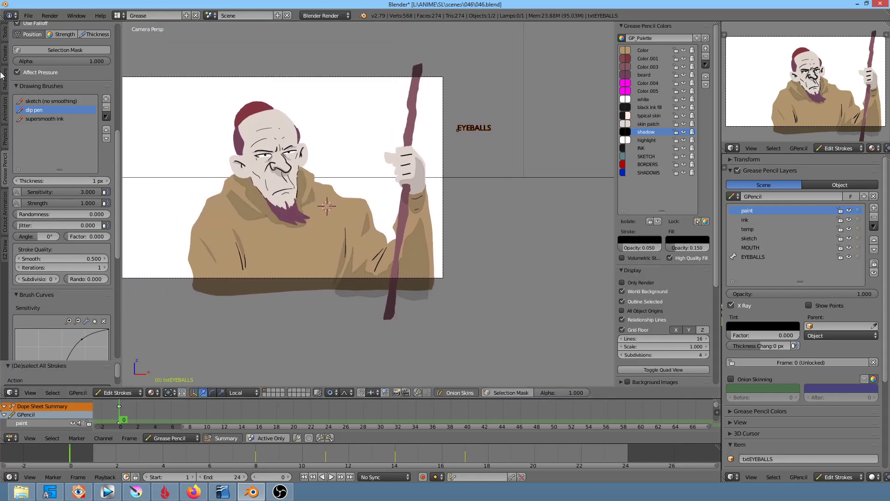
left_click(28, 15)
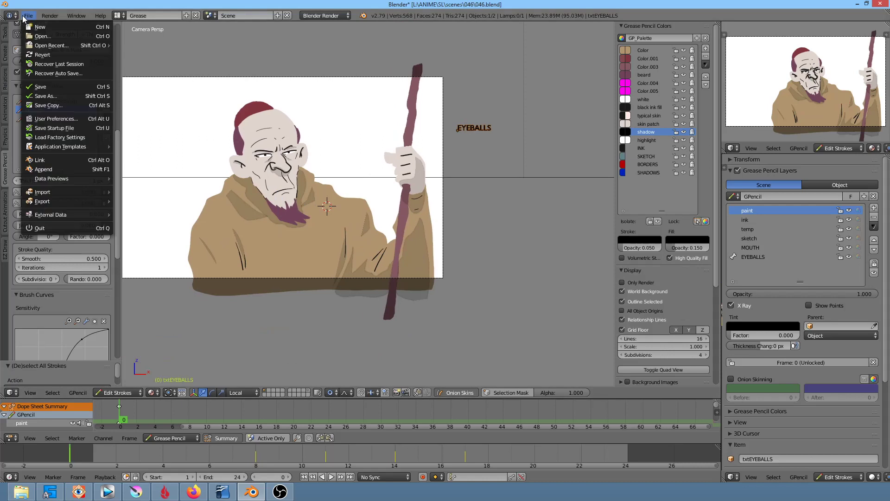
left_click(40, 87)
Duplicate the paint layer as paint.001 and move it above paint.
left_click(826, 212)
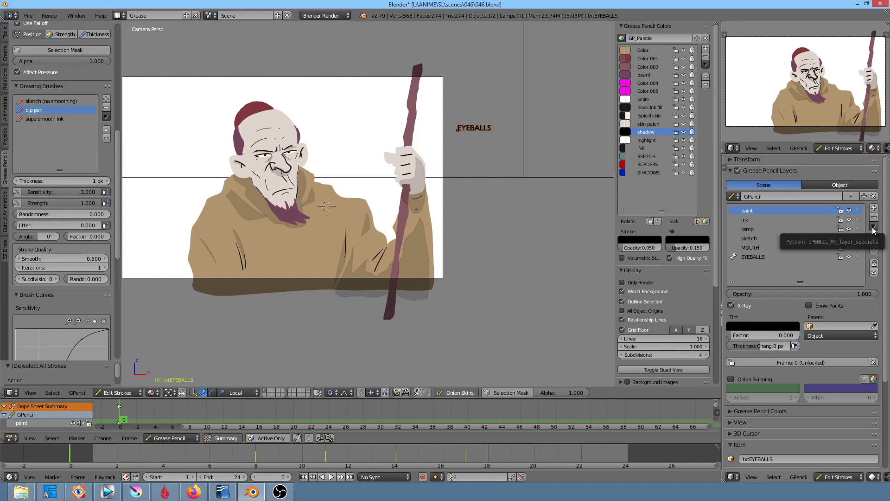
left_click(874, 227)
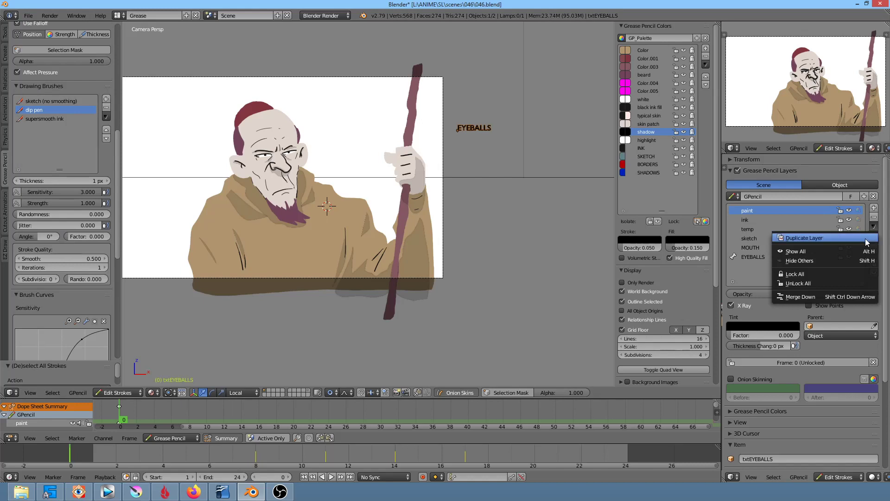
left_click(866, 238)
left_click(874, 240)
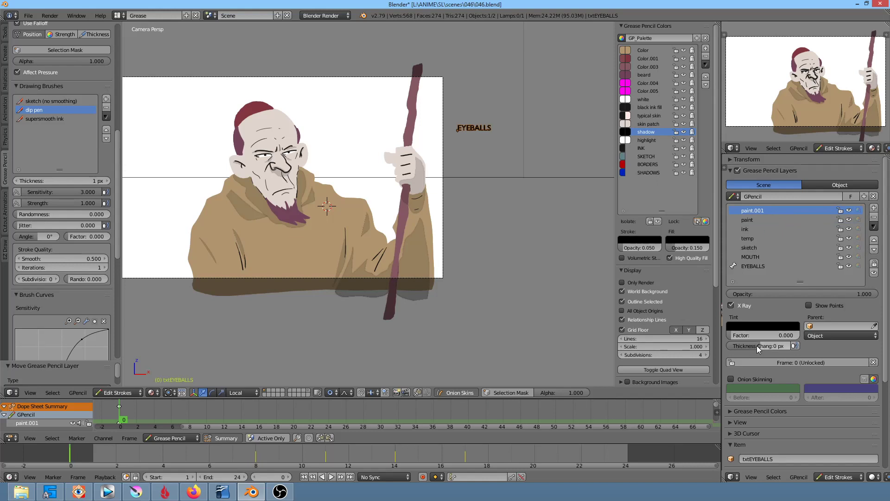
Give paint.001 a Tint Factor of 1.0 and a Thickness Change of 4 px.
left_click_drag(761, 335, 801, 338)
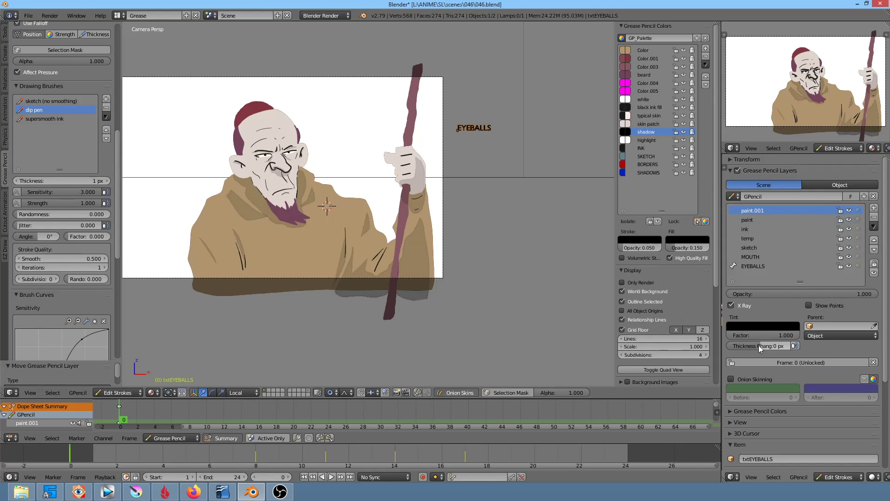
left_click_drag(765, 345, 774, 345)
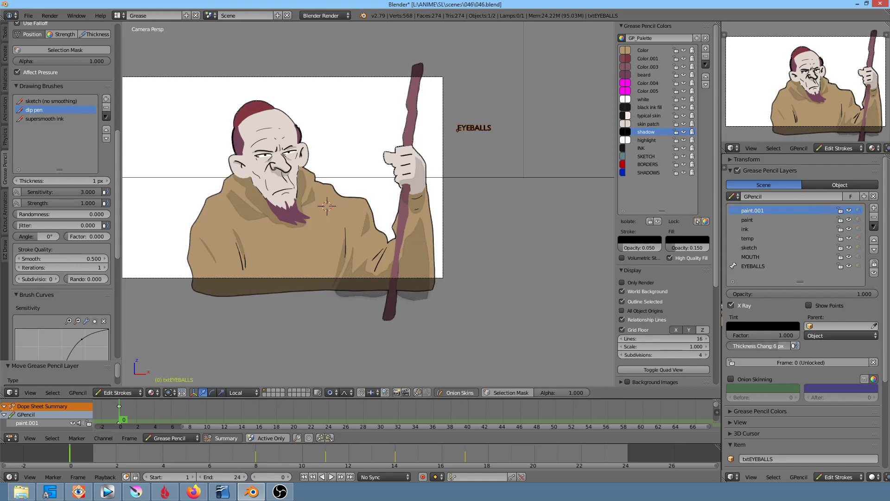
left_click_drag(766, 346, 765, 346)
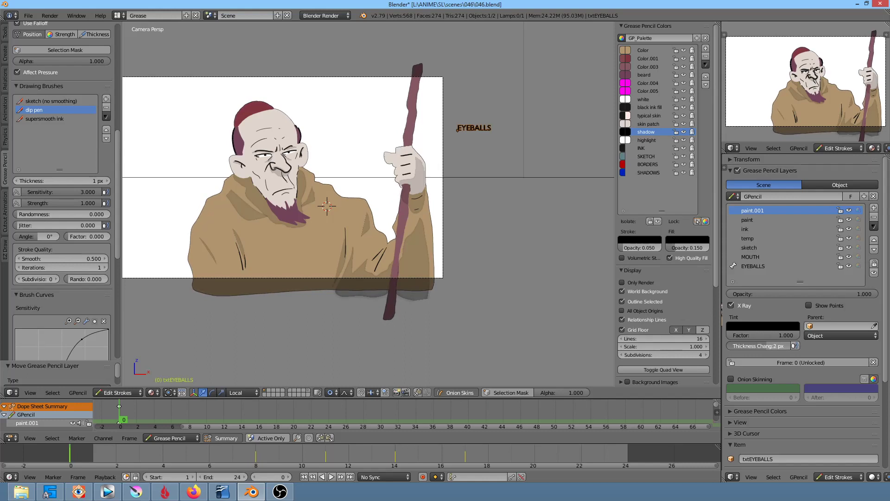
scroll(384, 214, "up", 5)
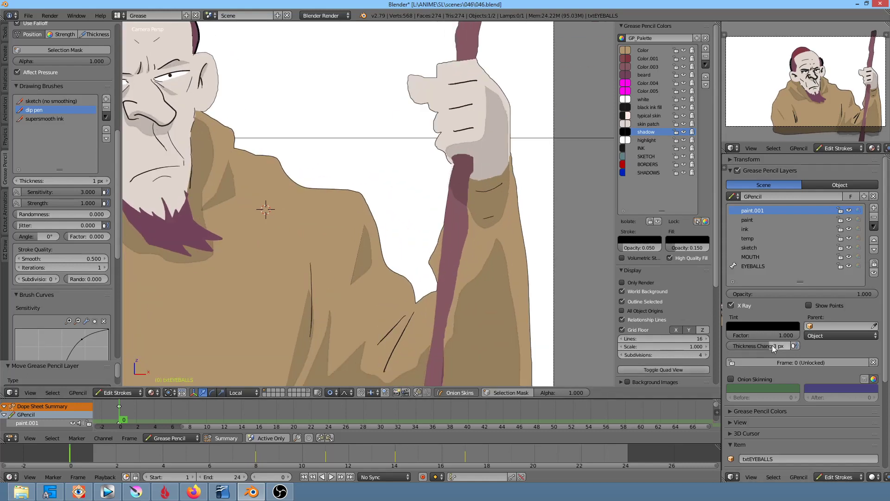
left_click_drag(760, 346, 765, 346)
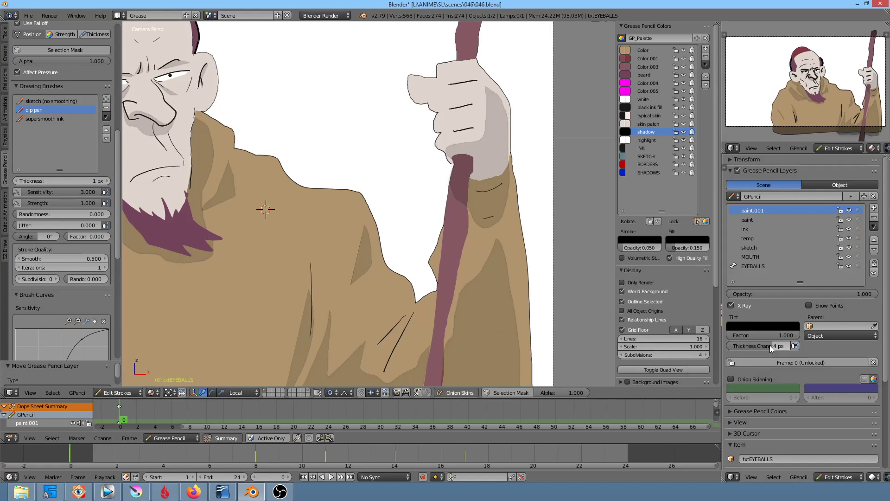
scroll(372, 211, "down", 2)
scroll(371, 211, "up", 3)
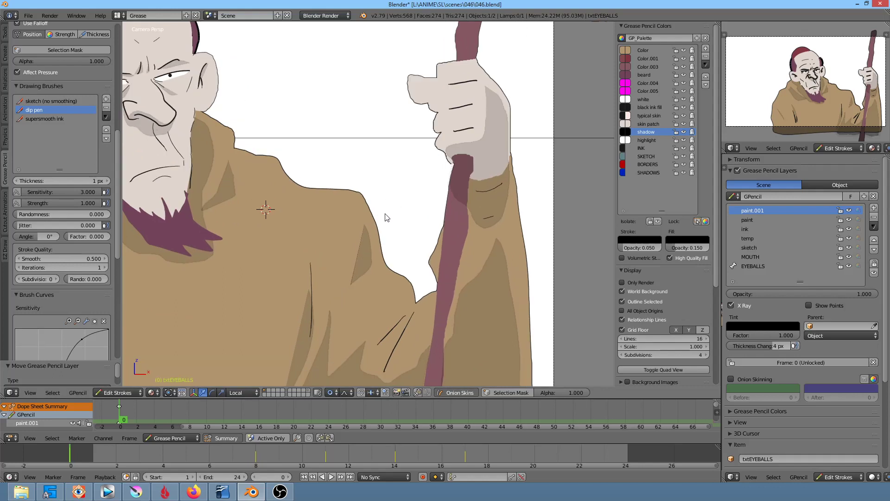
Lighten the outline layer's tint from black to dark grey.
left_click(781, 327)
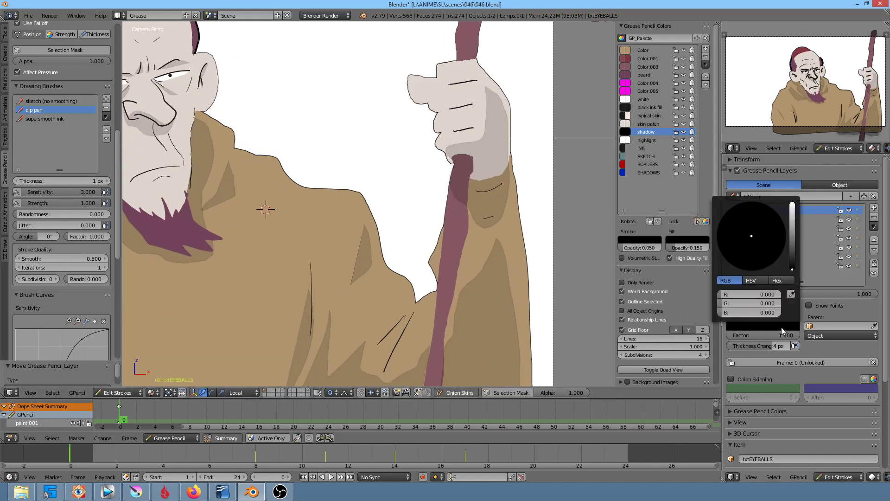
left_click_drag(793, 270, 789, 253)
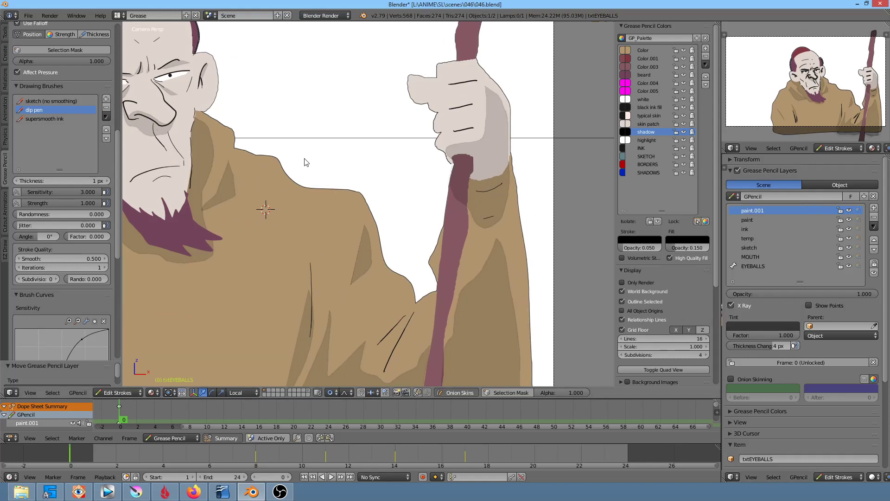
left_click(227, 81)
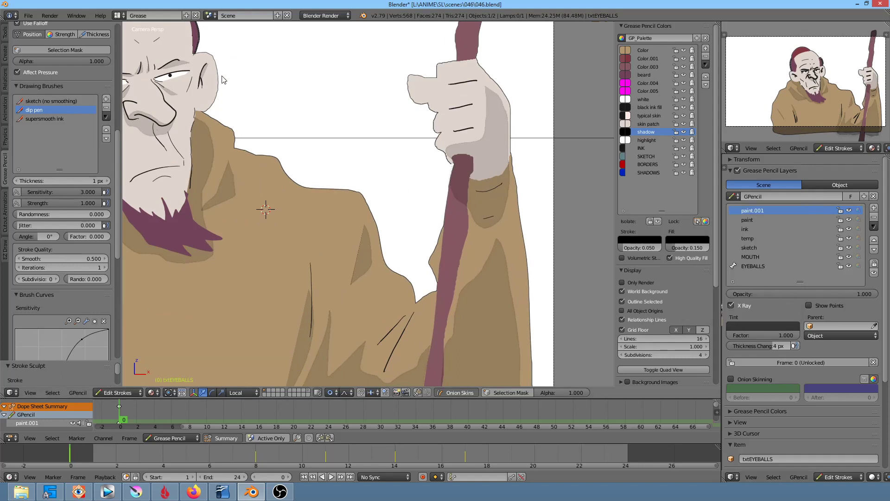
Change the INK palette colour's stroke to a muted mauve (0.470, 0.368, 0.410).
middle_click_drag(258, 93, 459, 128, "shift")
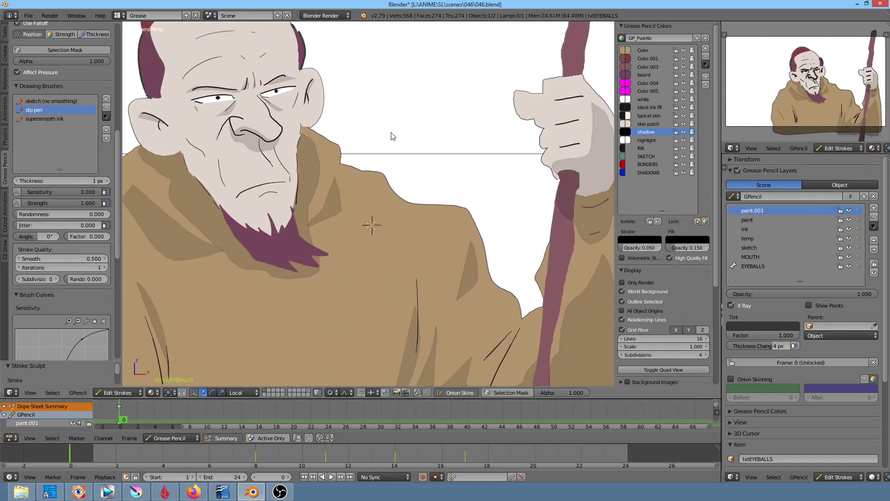
mouse_move(432, 220)
middle_mouse_down("shift")
mouse_move(376, 162)
mouse_move(383, 184)
middle_mouse_up("shift")
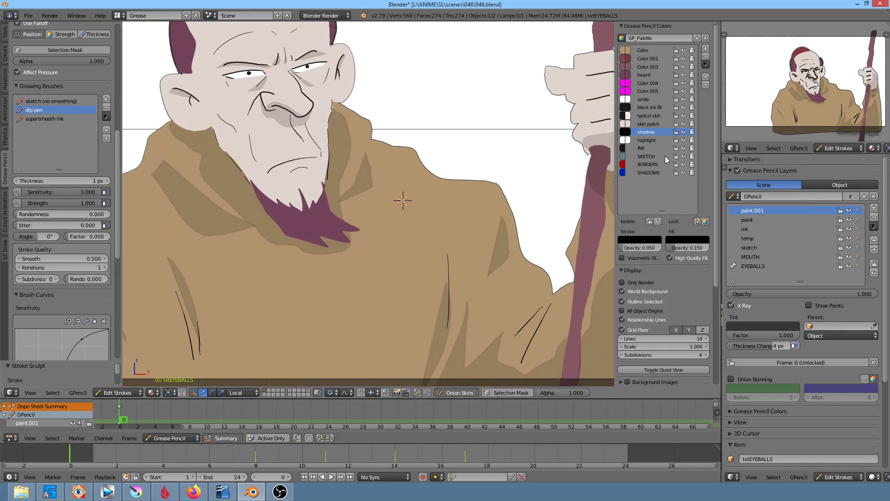
left_click(655, 148)
left_click(647, 239)
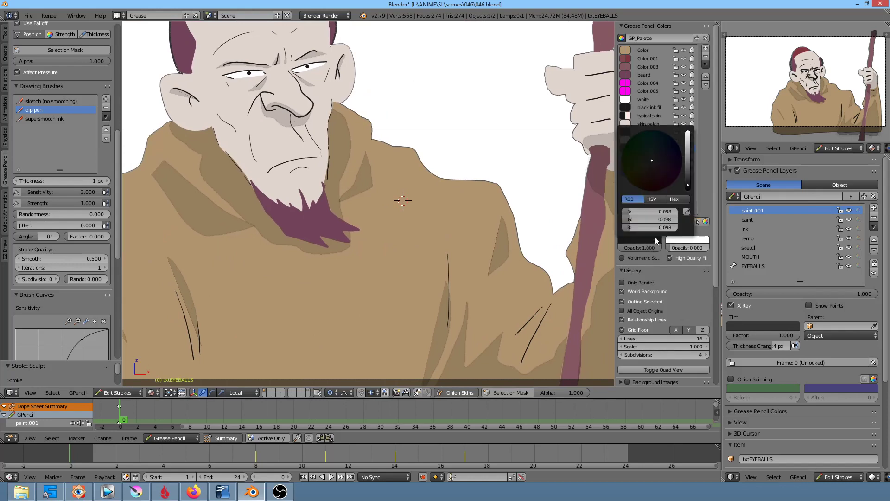
left_click_drag(686, 185, 687, 166)
left_click(653, 164)
left_click_drag(654, 166, 688, 161)
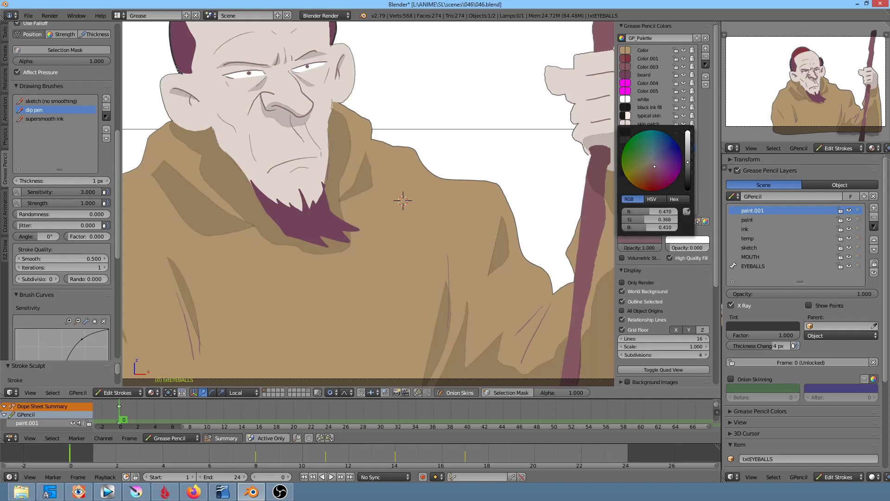
Tint paint.001 reddish-brown (0.480, 0.274, 0.293) and set its Thickness Change to 6 px.
left_click(778, 325)
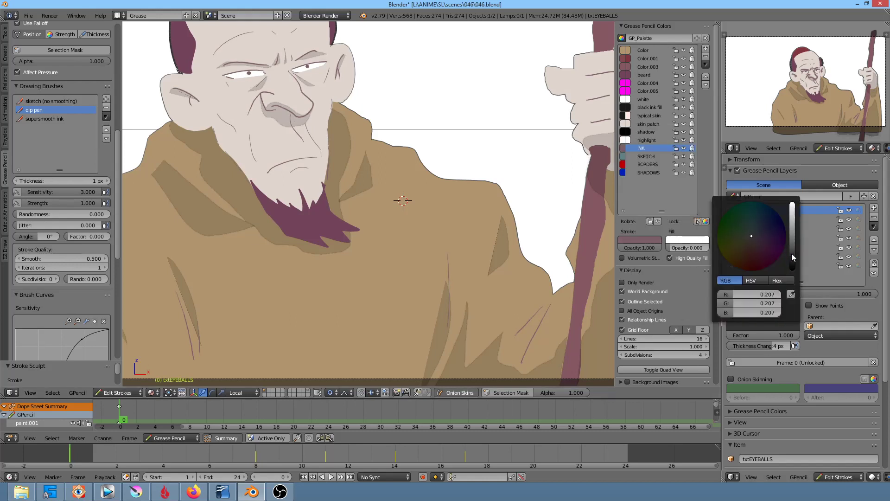
left_click_drag(759, 242, 792, 243)
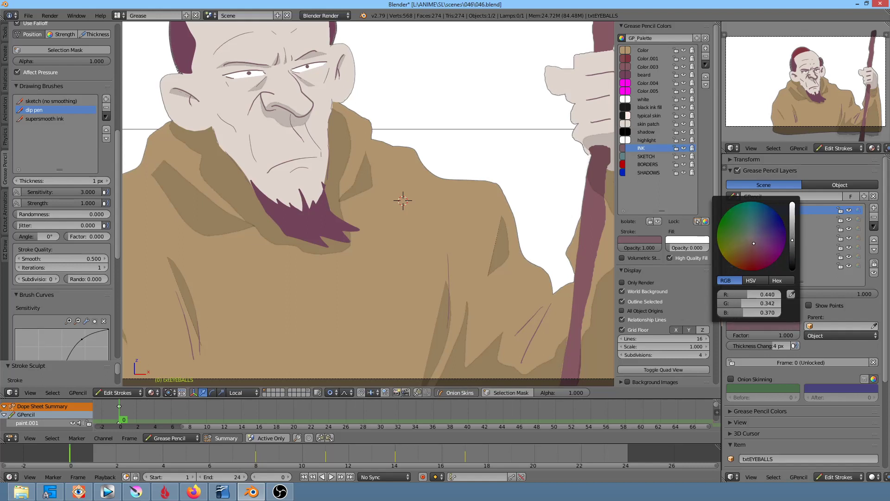
left_click_drag(793, 243, 793, 250)
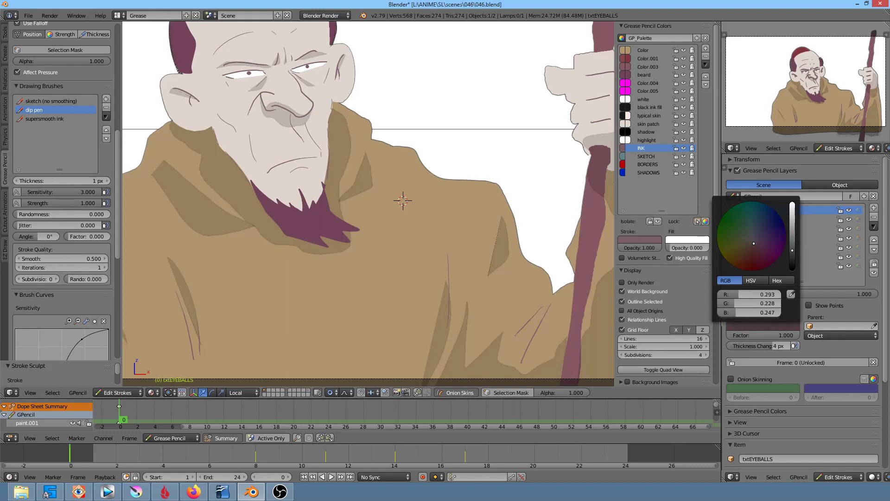
left_click_drag(775, 346, 788, 346)
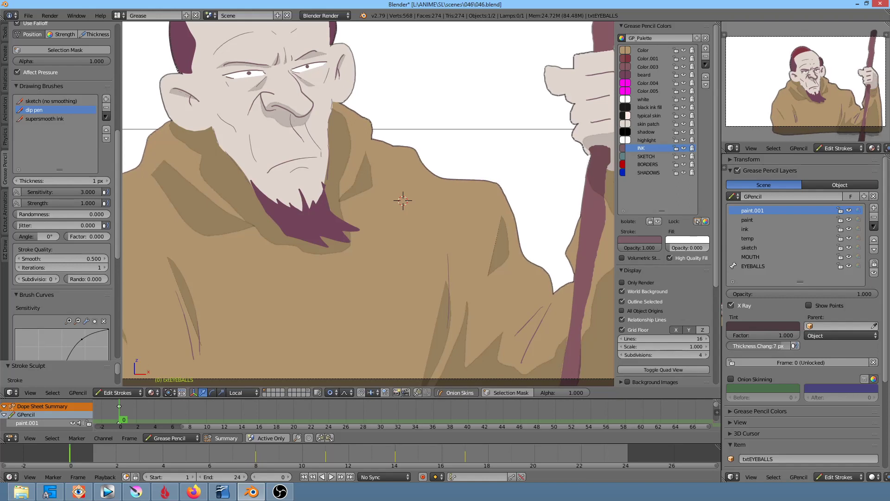
left_click(773, 328)
left_click_drag(754, 246, 793, 237)
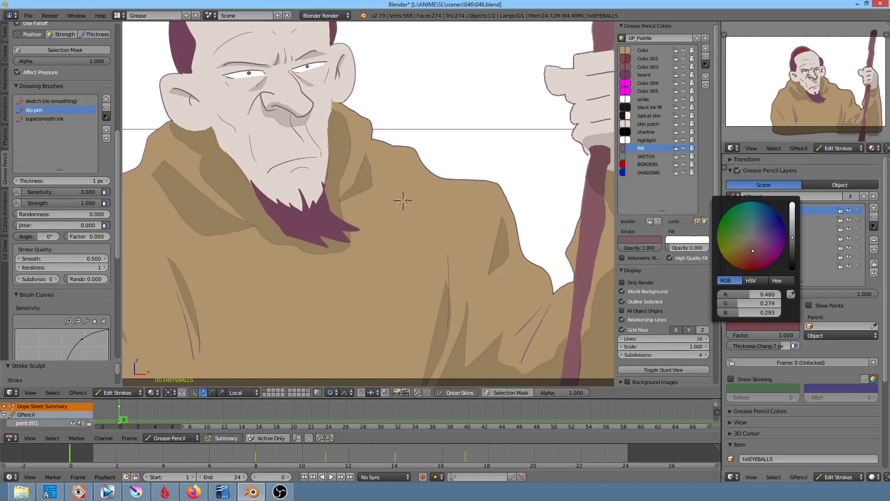
left_click_drag(793, 238, 793, 244)
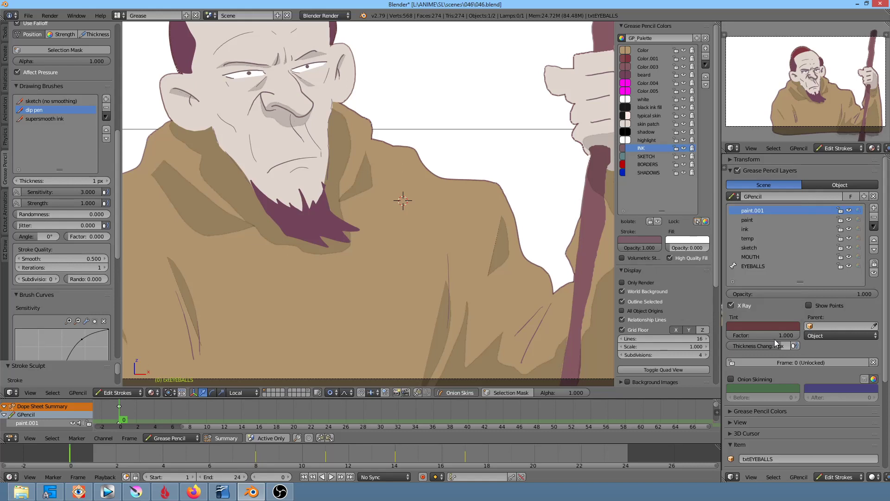
left_click_drag(786, 346, 784, 346)
scroll(369, 147, "down", 2)
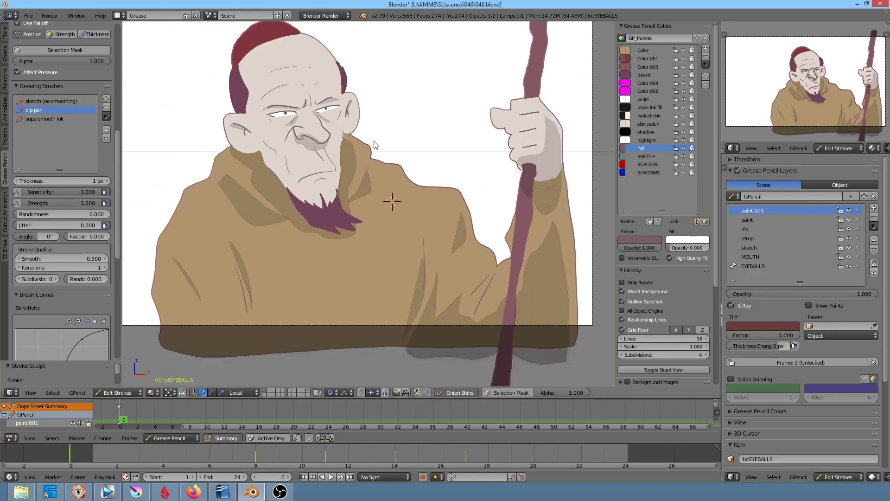
Save the blend file with Ctrl+S.
scroll(382, 145, "down", 1)
key("ctrl+s")
left_click(391, 136)
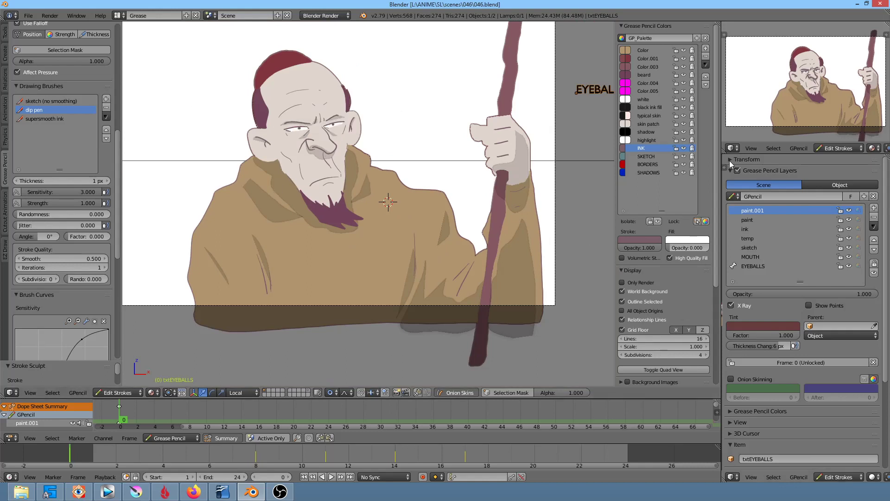
Rename the paint.001 layer to 'outlines' and save the file.
double_click(762, 210)
type("o")
type("s")
key("Return")
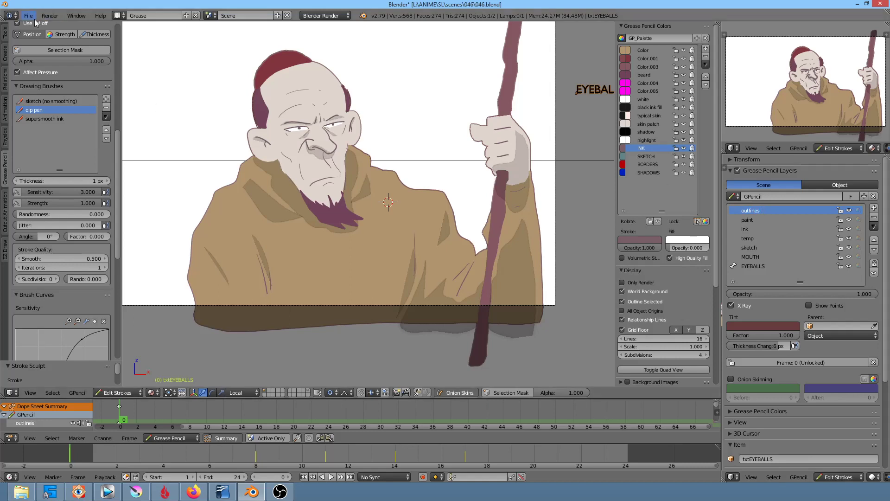
left_click(28, 15)
left_click(46, 87)
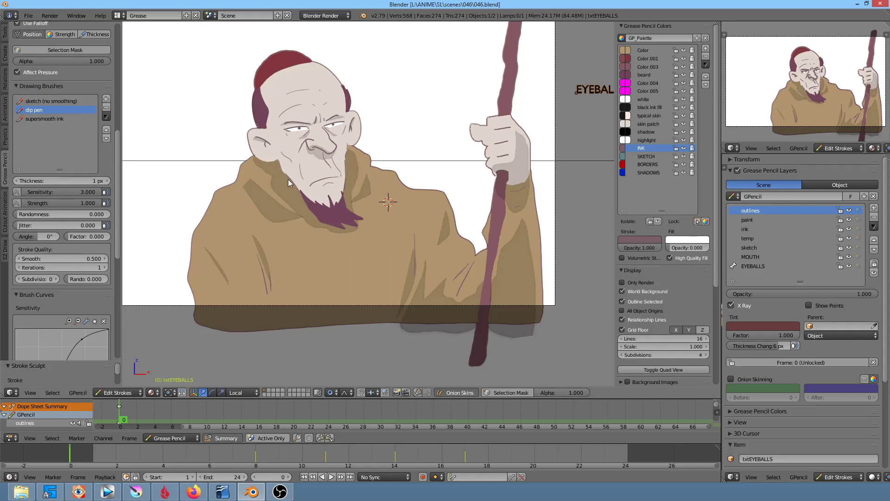
Play the animation back, then stop and return to the start.
scroll(326, 185, "down", 2)
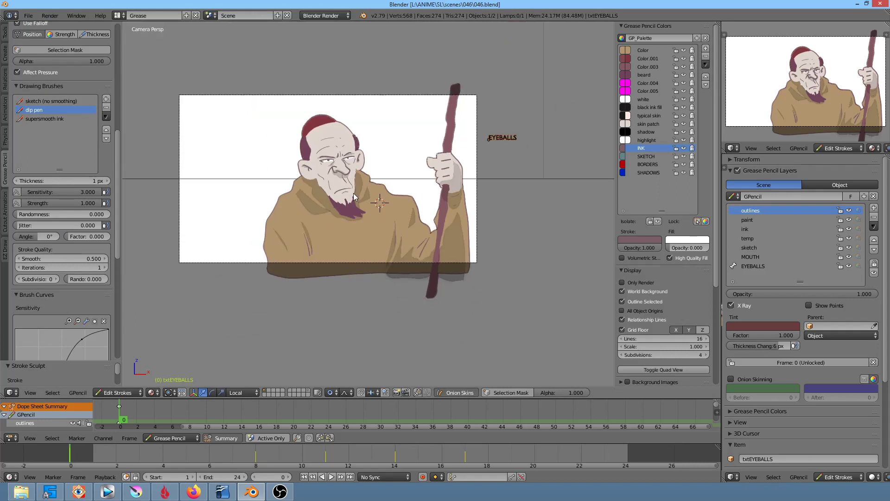
key("alt+a")
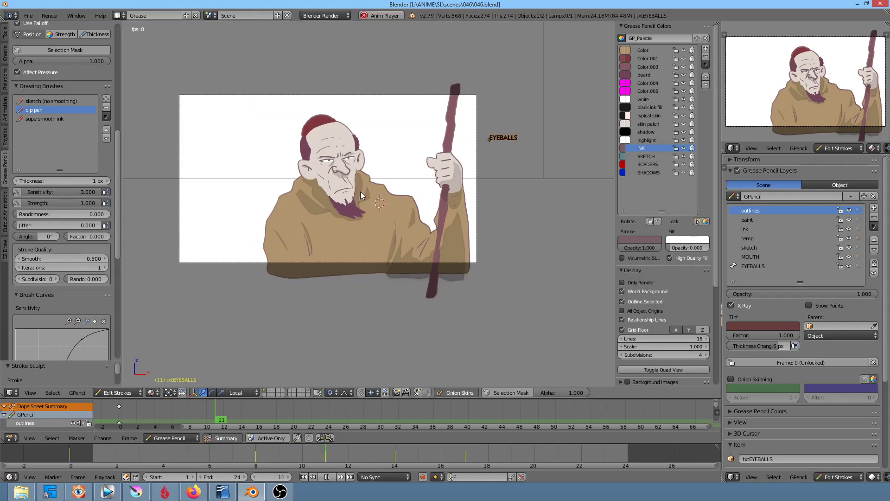
scroll(398, 160, "up", 2)
key("Escape")
Set the txtEYEBALLS keyframes to Constant interpolation and preview the playback.
left_click(171, 437)
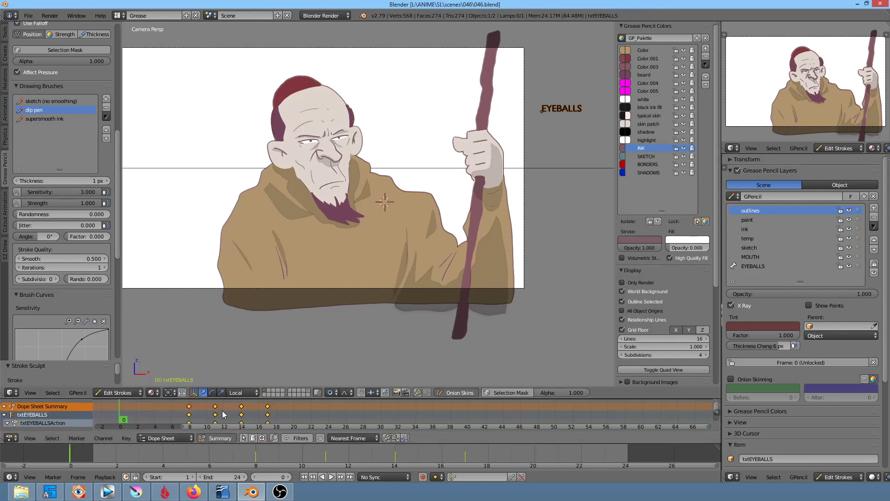
key("t")
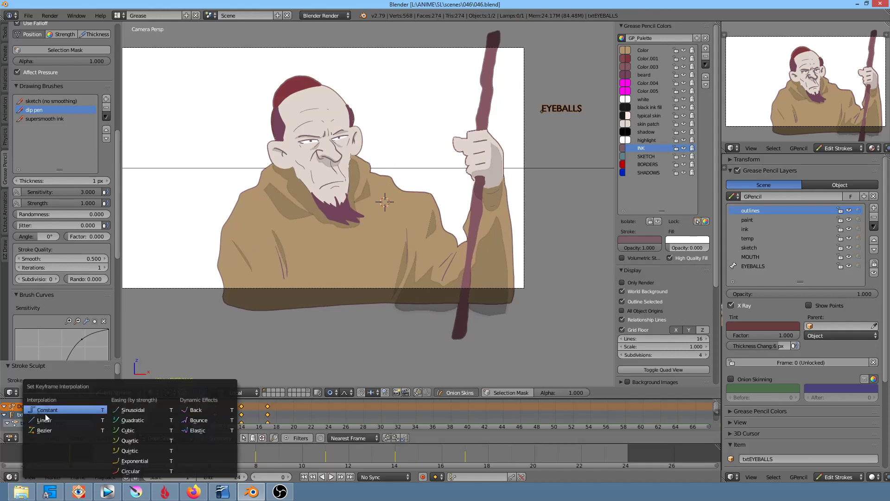
left_click(59, 412)
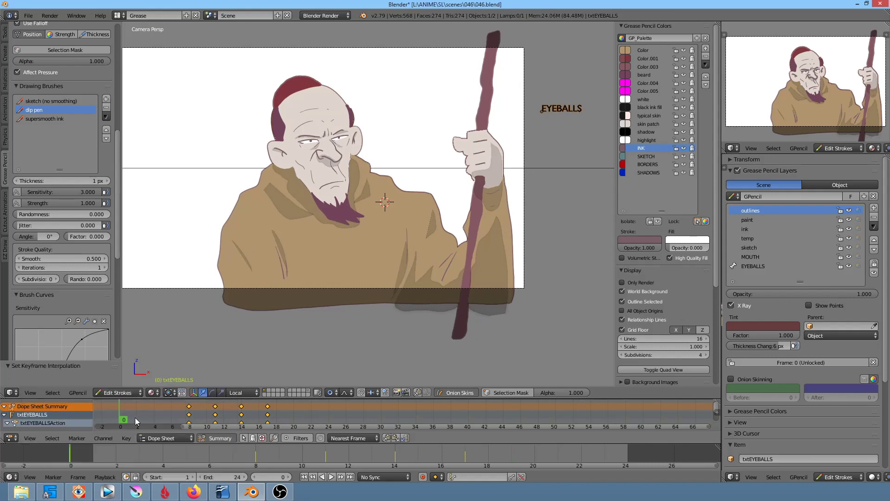
key("alt+a")
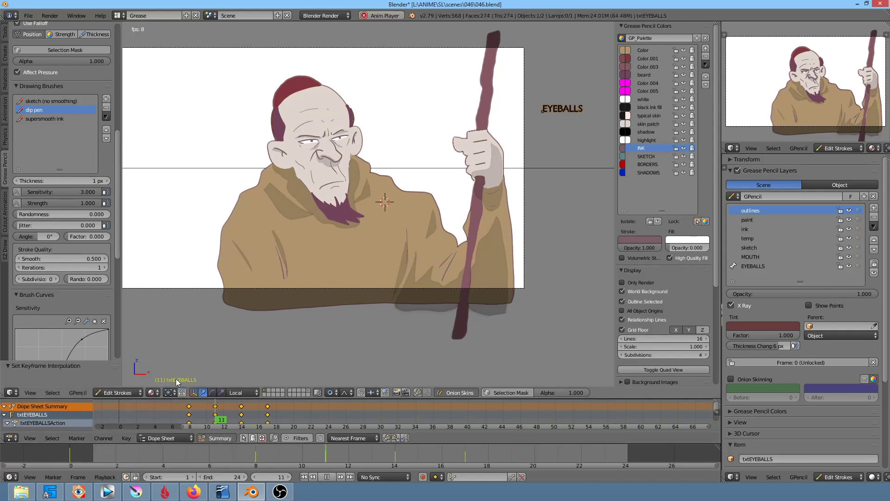
key("alt+a")
Scale the eyeball keyframes to spread them further apart, then replay the result.
key("s")
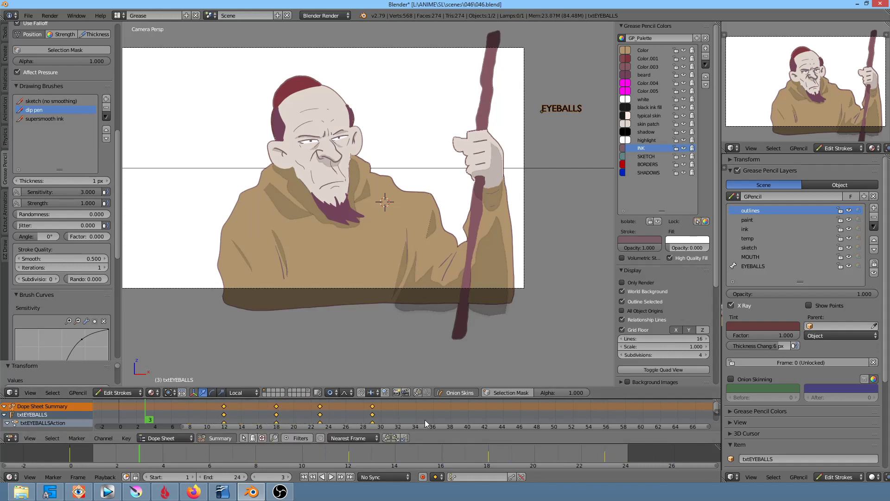
left_click(380, 413)
key("Right")
key("alt+a")
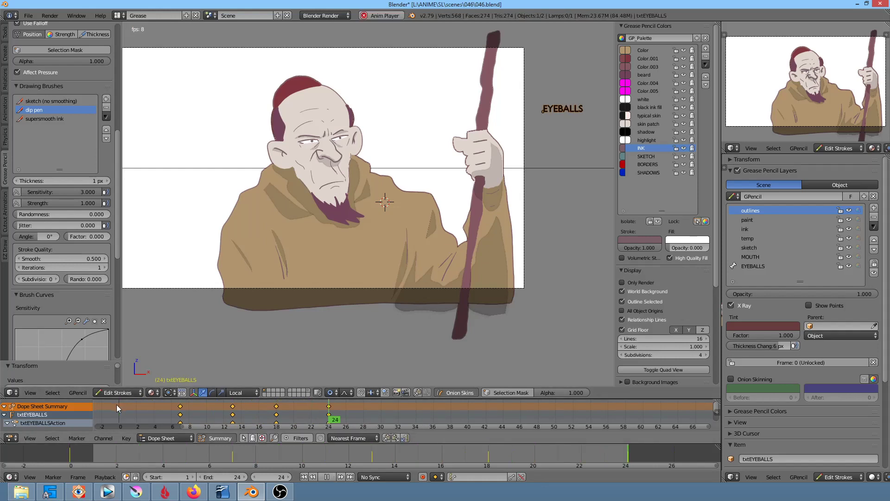
key("Escape")
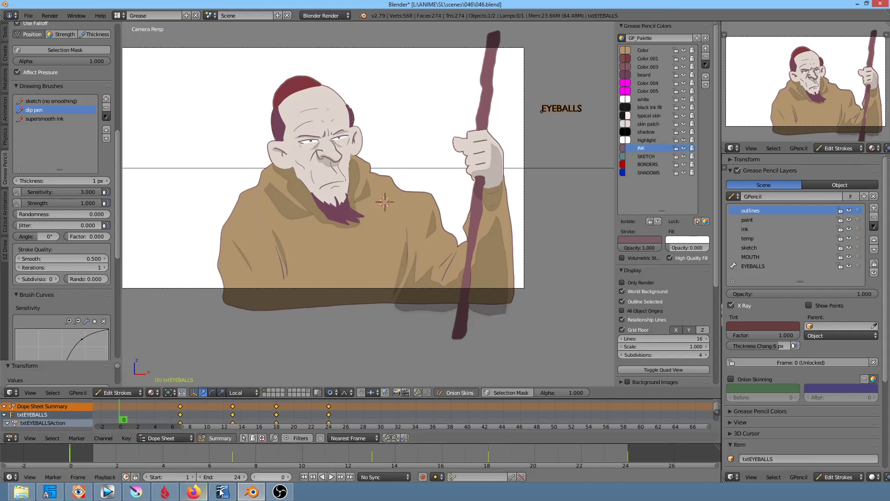
Set the scene's end frame to 38.
left_click(240, 477)
type("8")
key("Return")
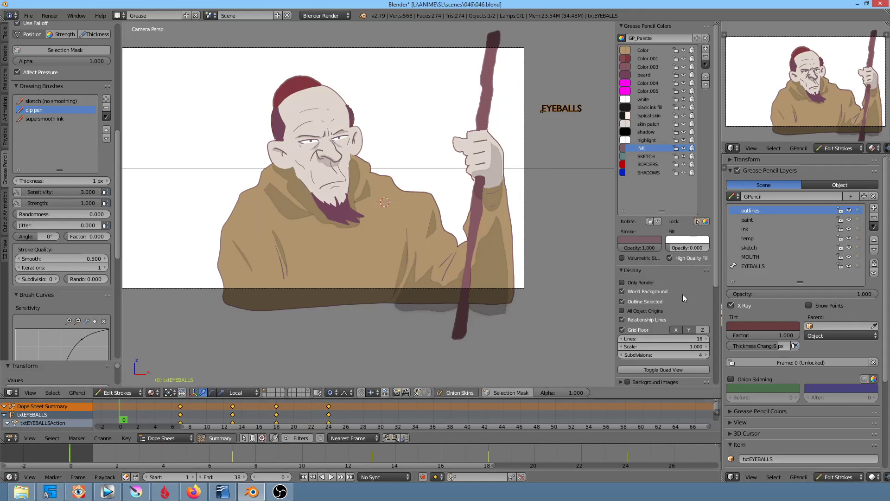
Turn the lower-right editor into Properties, show Render settings, and browse the Output path.
left_click(734, 479)
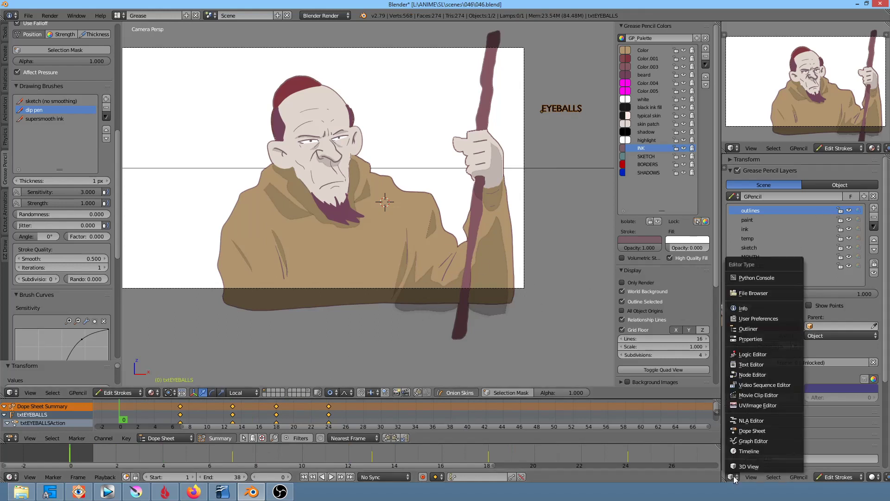
left_click(770, 342)
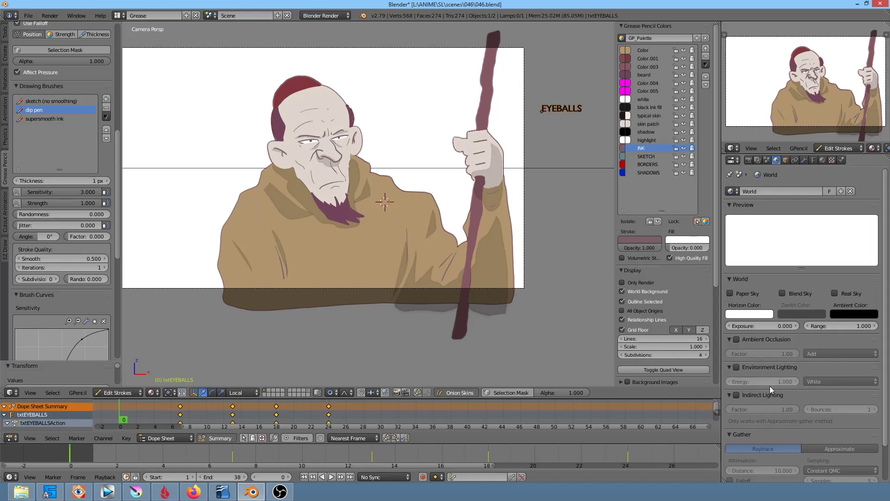
scroll(769, 386, "down", 2)
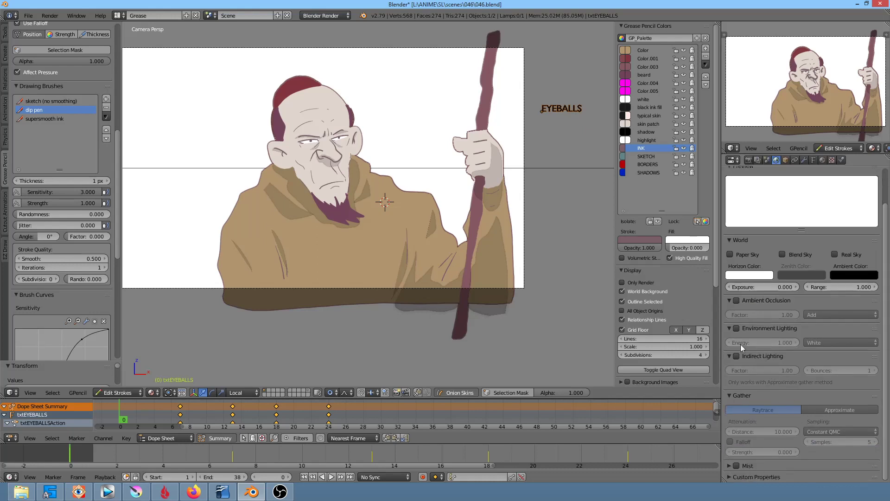
scroll(764, 306, "up", 2)
left_click(748, 160)
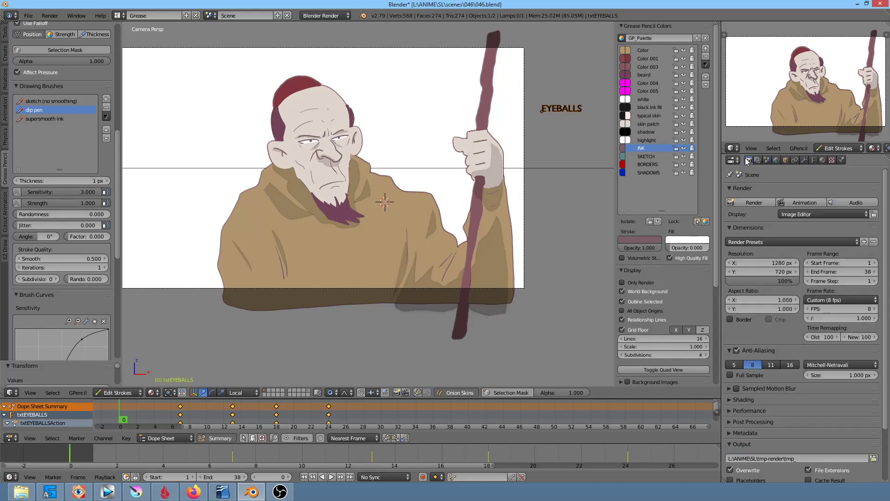
left_click(873, 458)
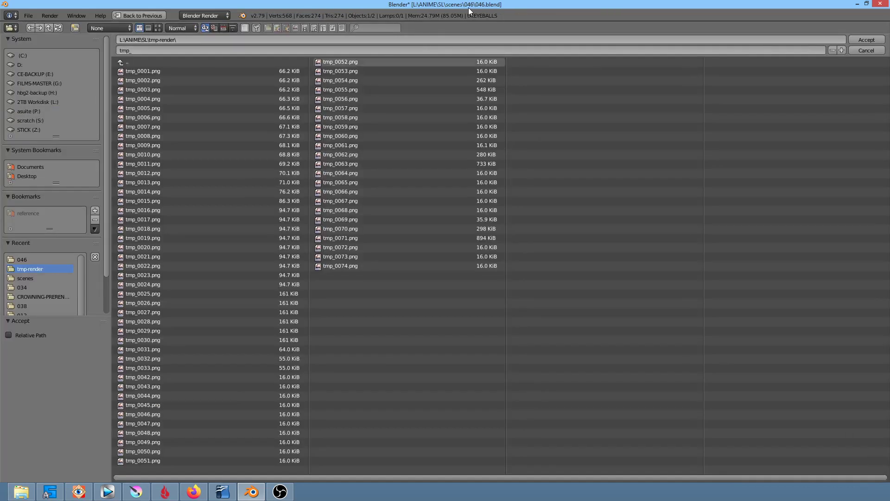
Create and enter a new render folder inside scenes\046 for the output.
left_click(129, 61)
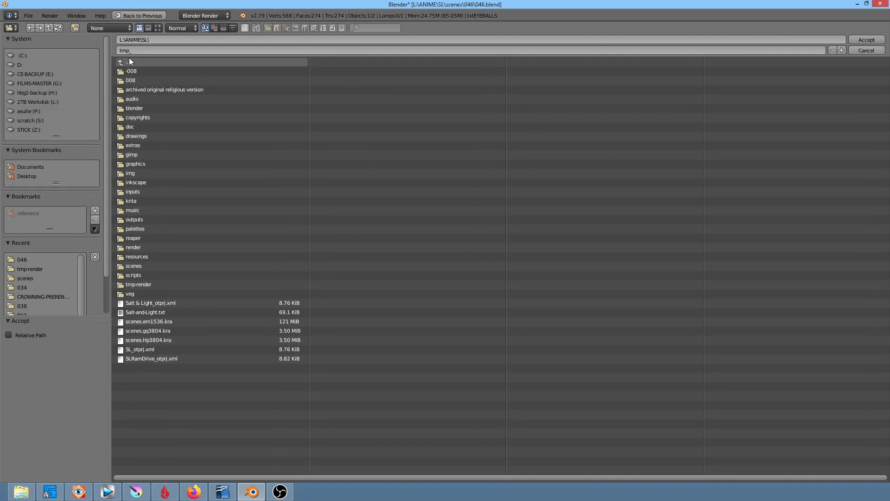
left_click(140, 266)
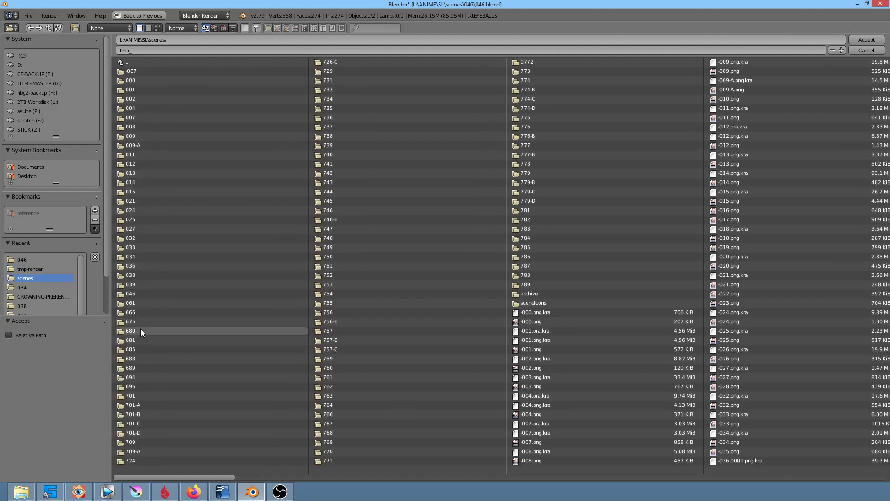
left_click(134, 293)
left_click(216, 41)
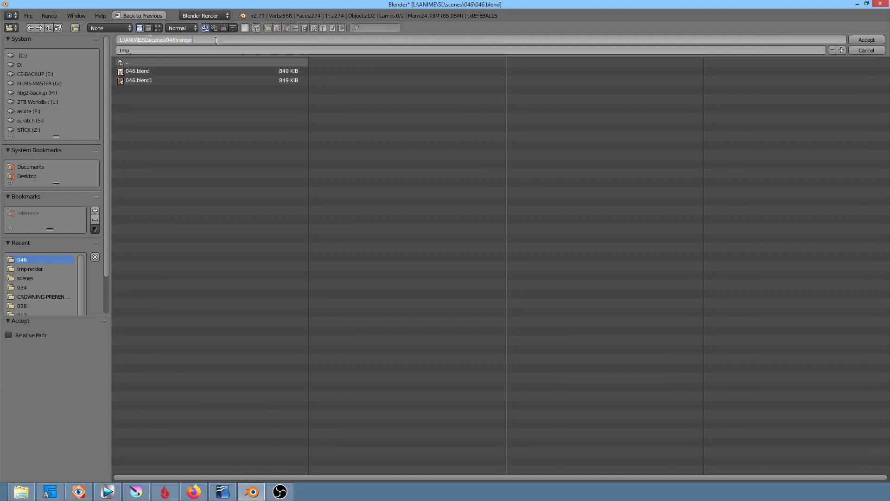
key("Return")
Set the output file name to 046_, then bring up the maximized image viewer.
left_click(216, 35)
left_click(164, 48)
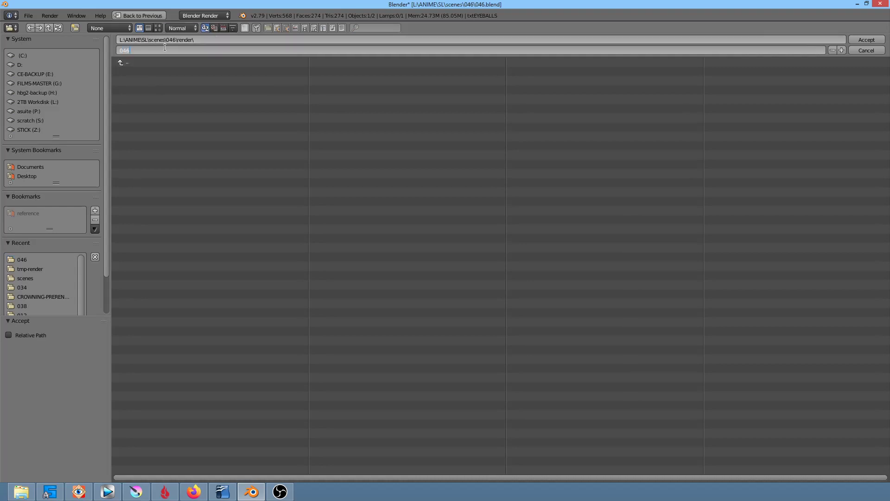
type("_")
key("Return")
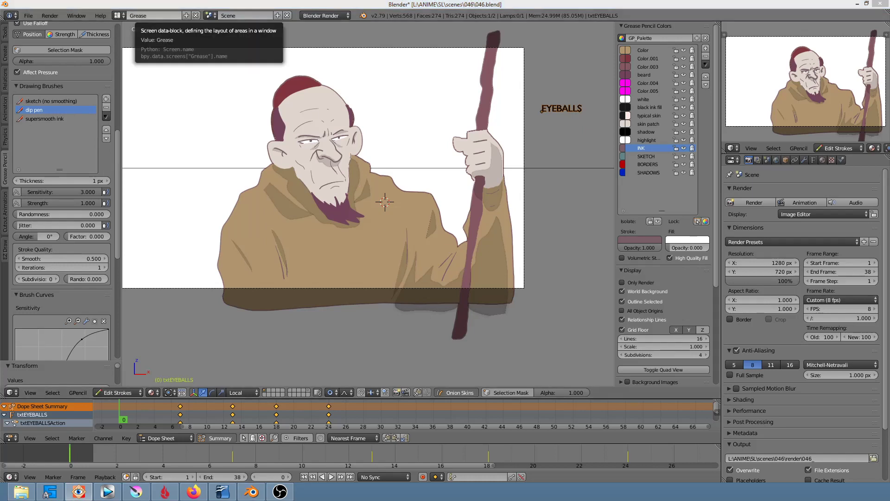
key("alt+Tab")
double_click(404, 71)
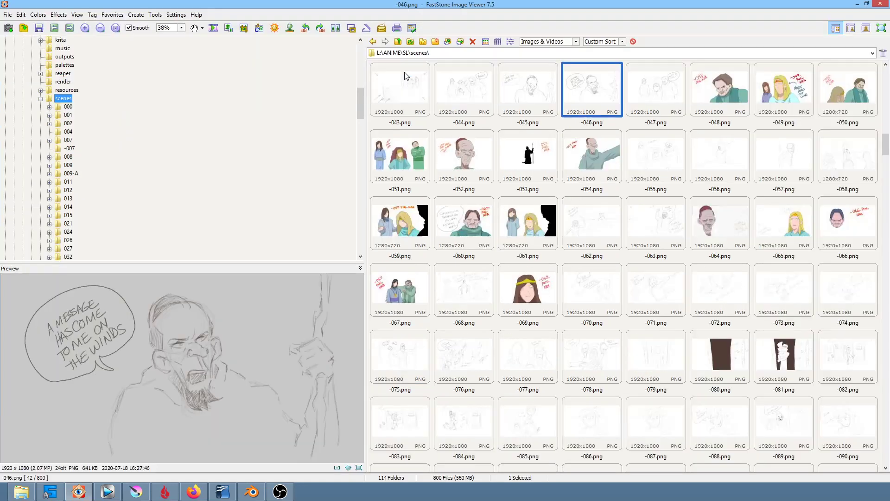
Preview the -045.png 'HEED MY WORDS' sketch in FastStone, then return to Blender.
left_click(520, 102)
scroll(600, 165, "up", 5)
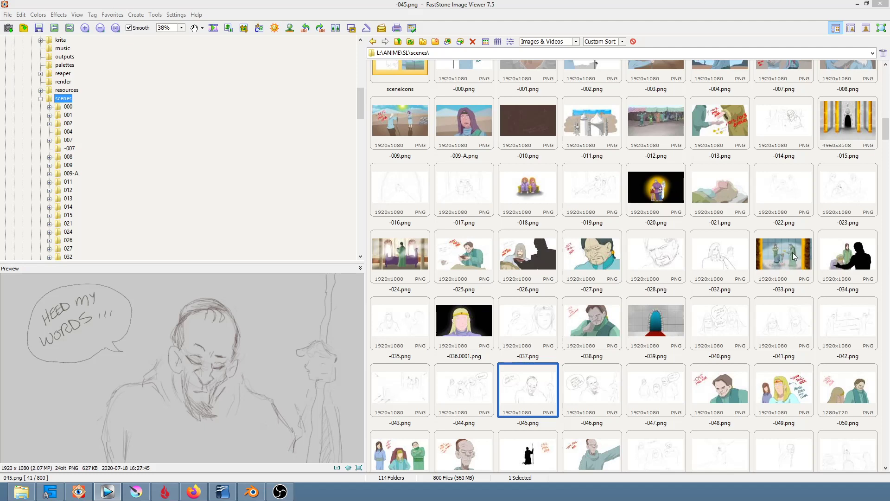
left_click(462, 8)
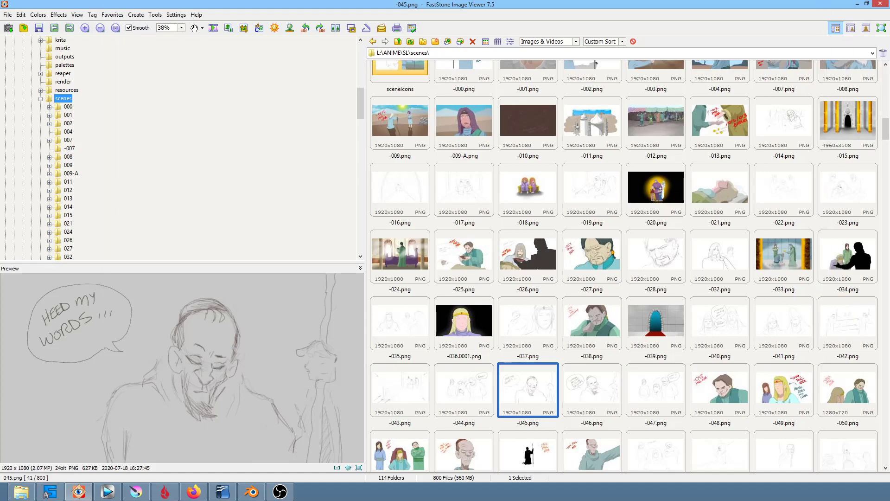
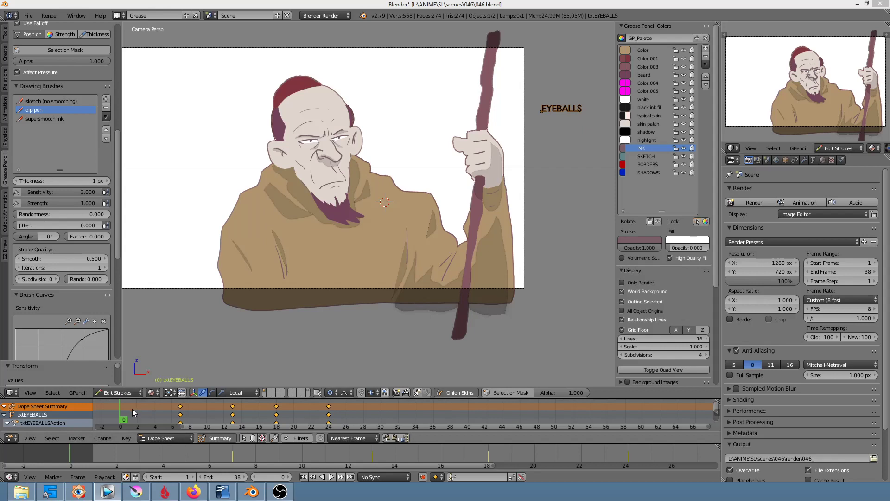
Preview the animation with Alt+A and stop it back at frame 0.
key("alt+a")
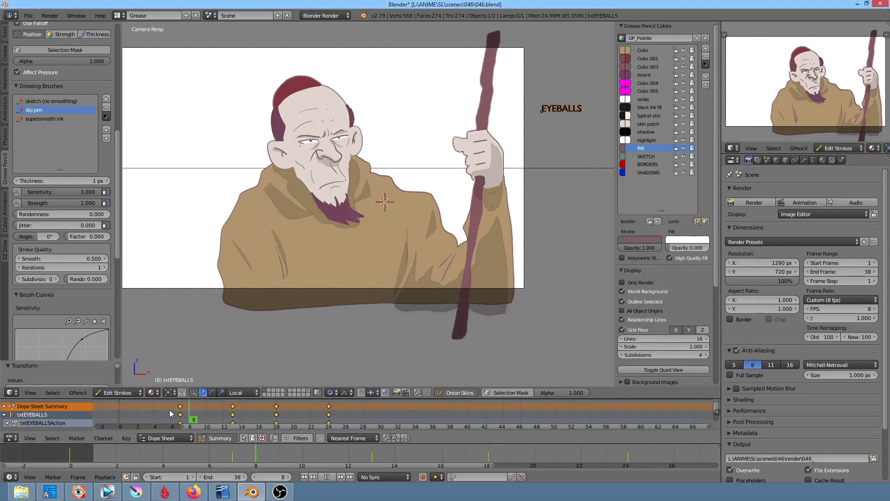
key("Escape")
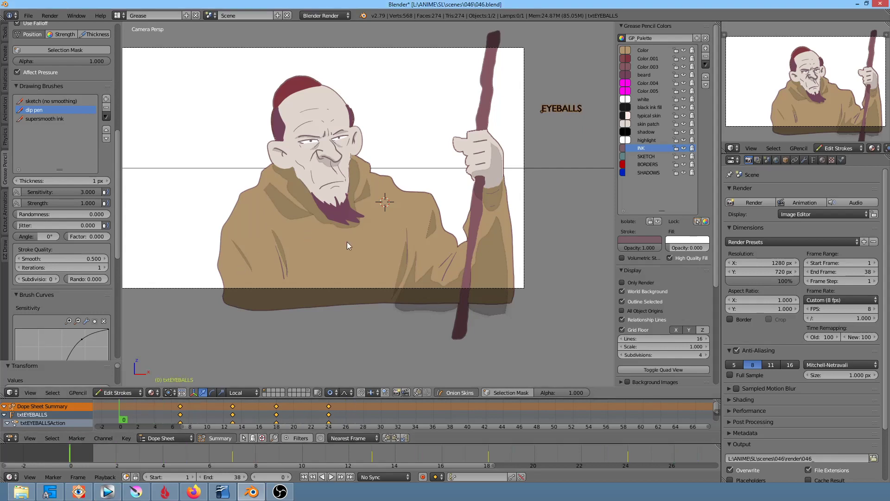
scroll(352, 163, "up", 4)
scroll(407, 249, "down", 1)
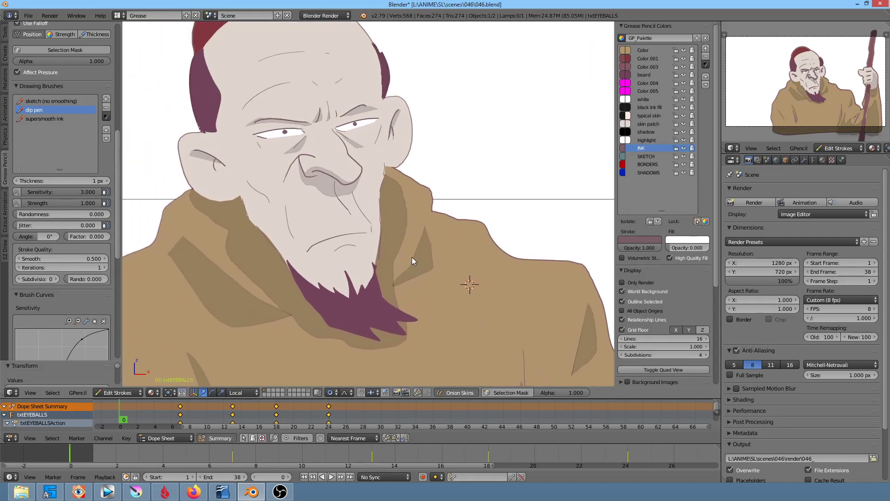
Select the nose stroke and switch the lower-right area to the Grease Pencil layer list.
left_click(149, 440)
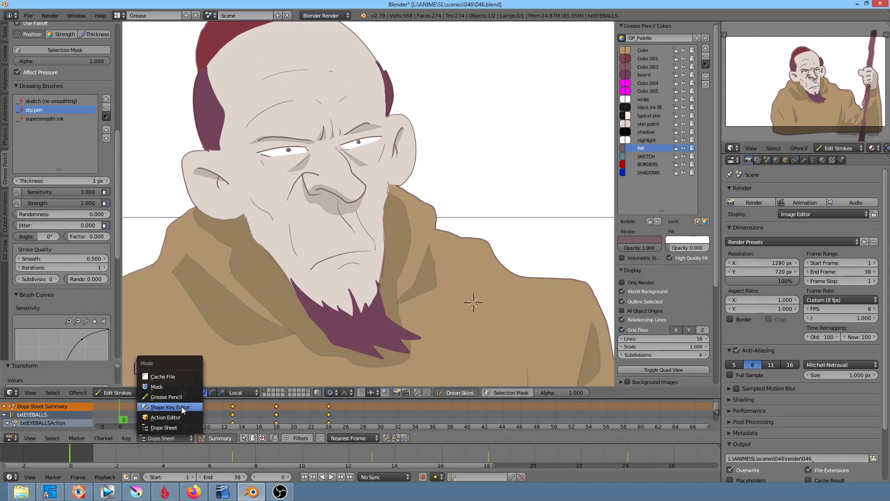
right_click(348, 203)
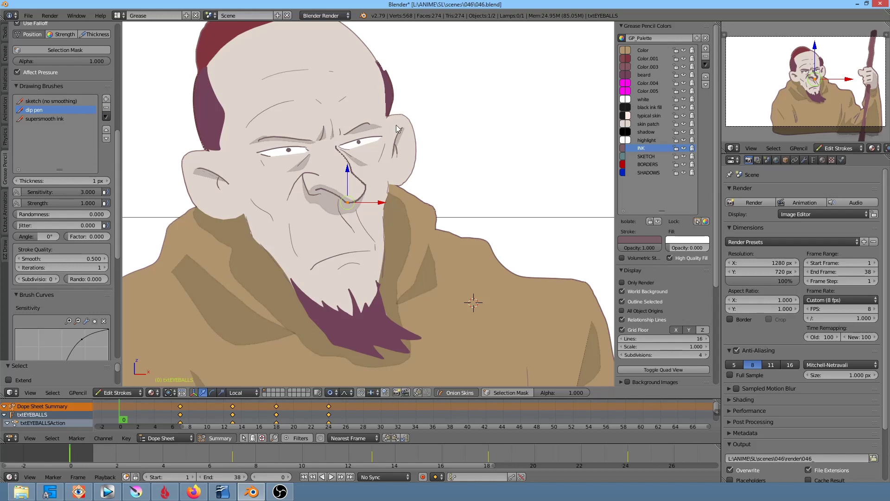
scroll(422, 209, "up", 2)
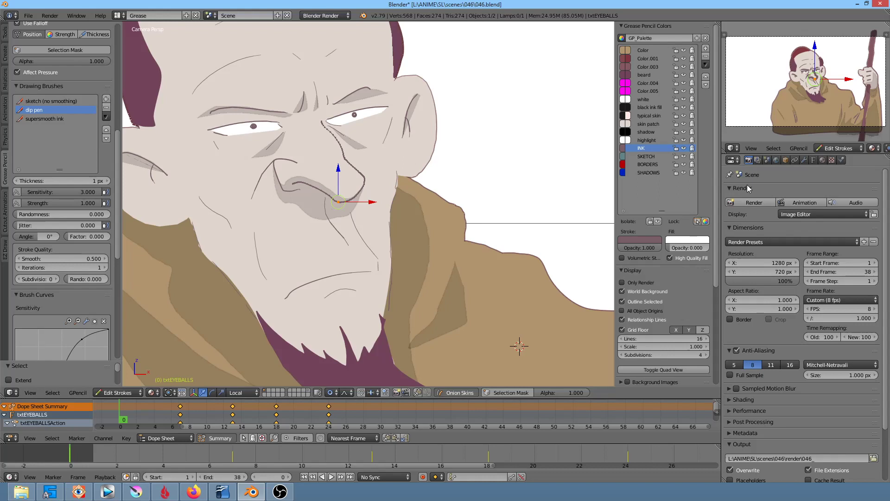
left_click(729, 149)
left_click(737, 176)
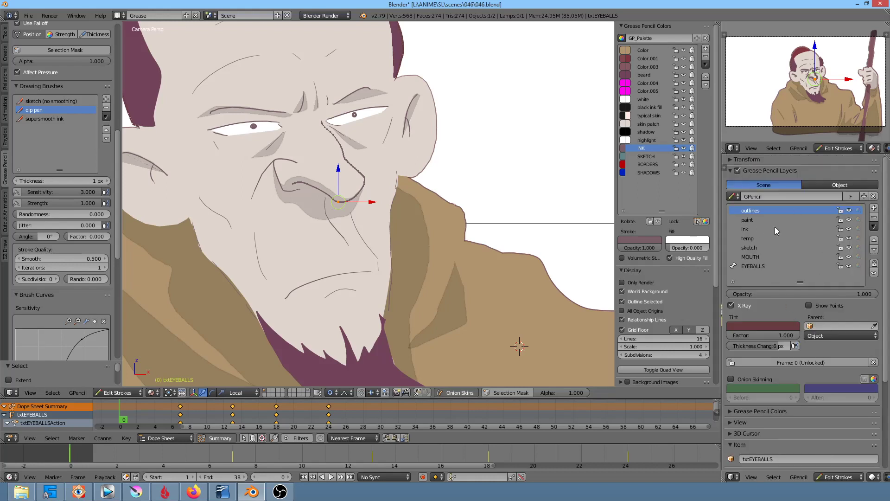
Select the neck stroke point and try several moves, cancelling back to the original position.
right_click(398, 188)
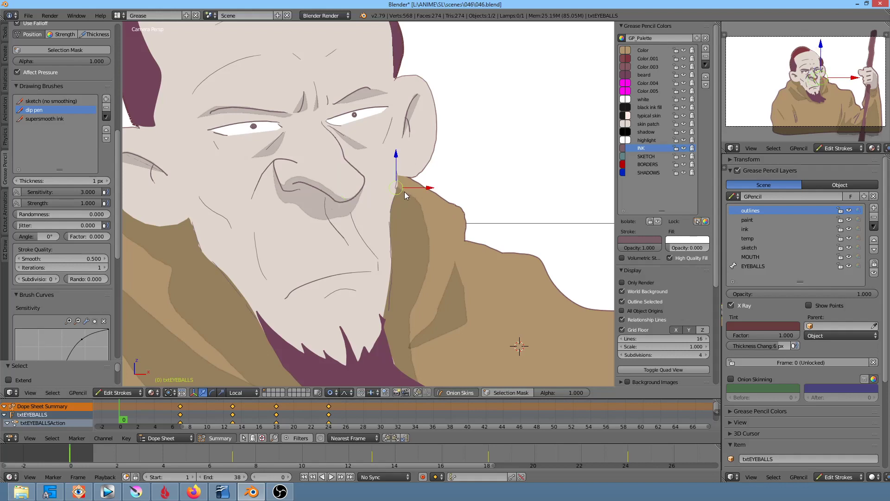
key("g")
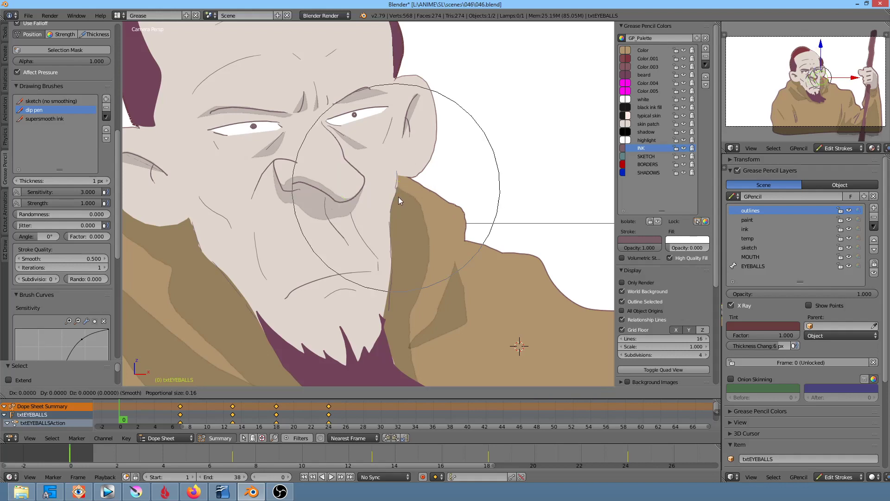
key("Escape")
key("g")
left_click(399, 197)
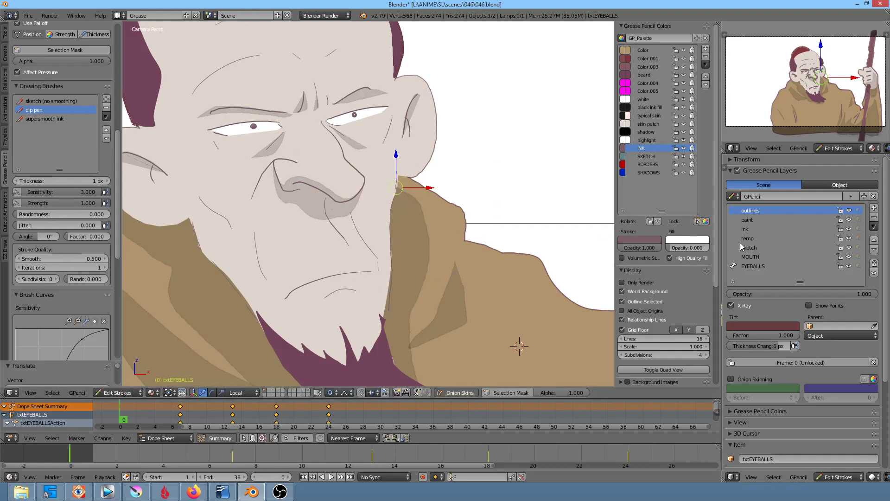
key("g")
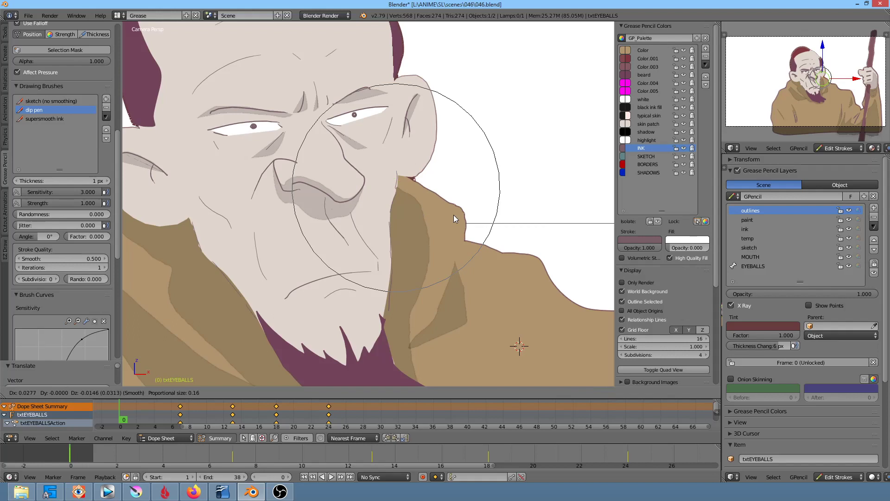
right_click(523, 232)
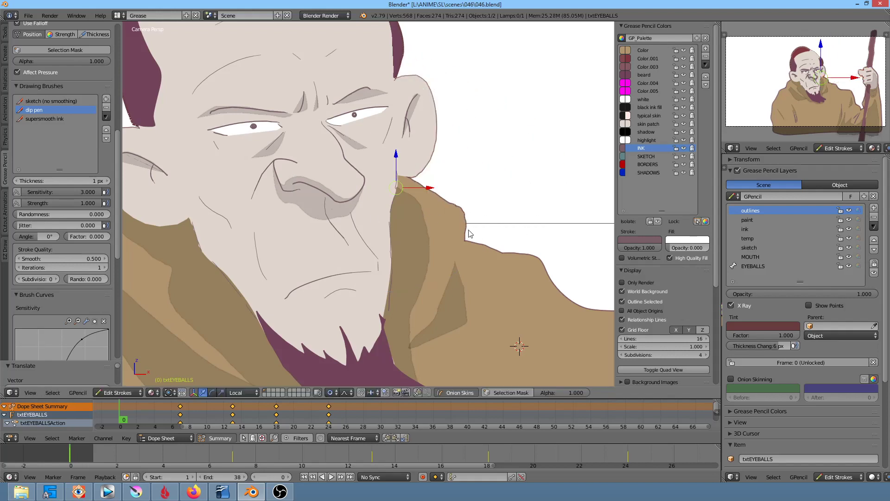
key("g")
right_click(402, 221)
Select the jaw-edge outline points and raise them slightly with proportional falloff.
right_click(403, 224)
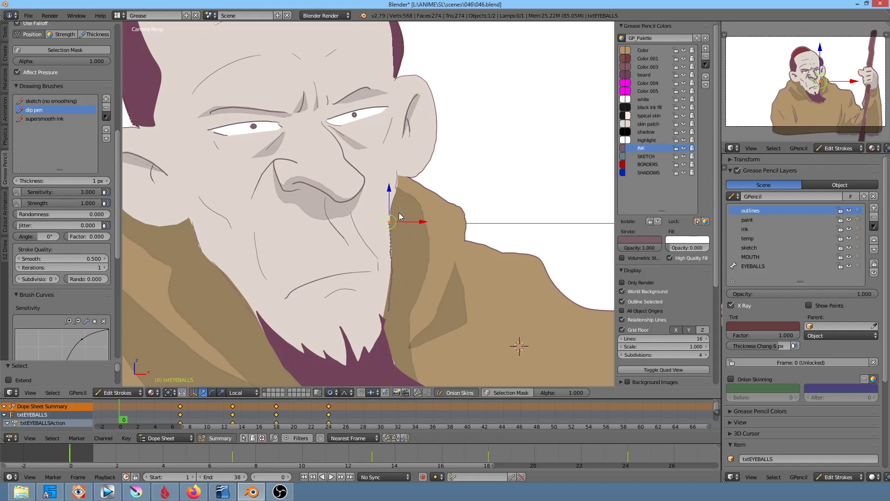
right_click(402, 223, "shift")
key("g")
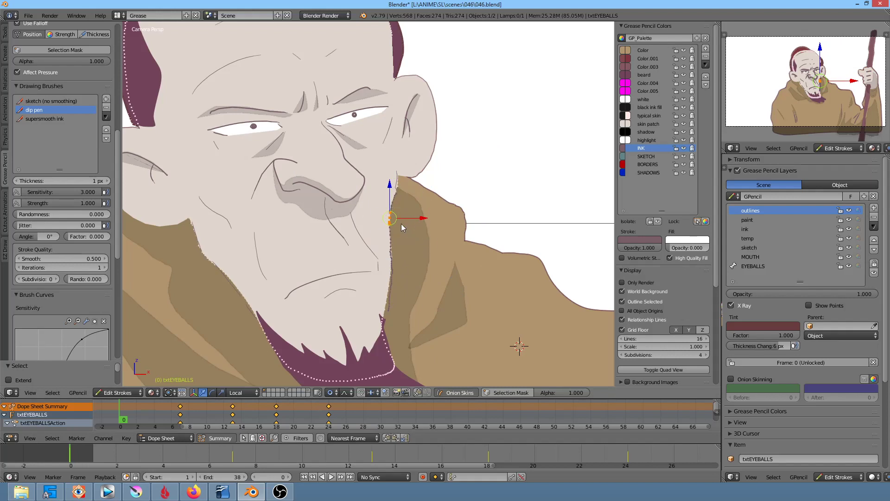
key("g")
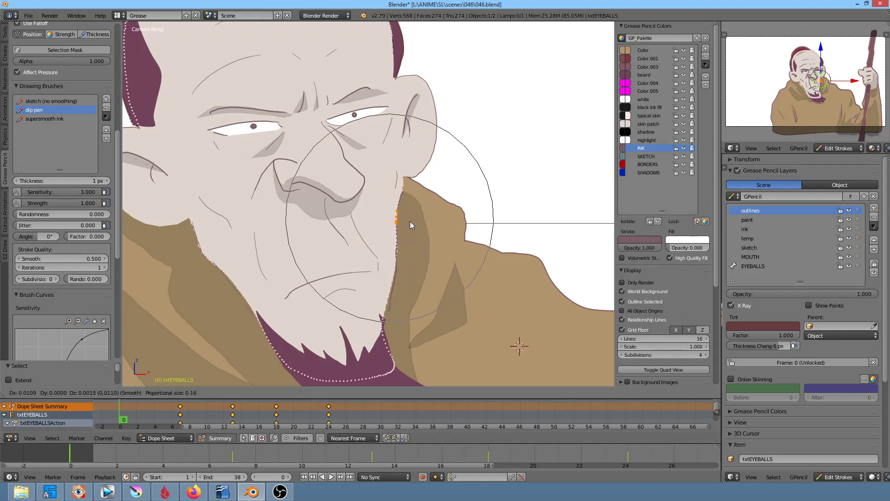
scroll(410, 214, "up", 7)
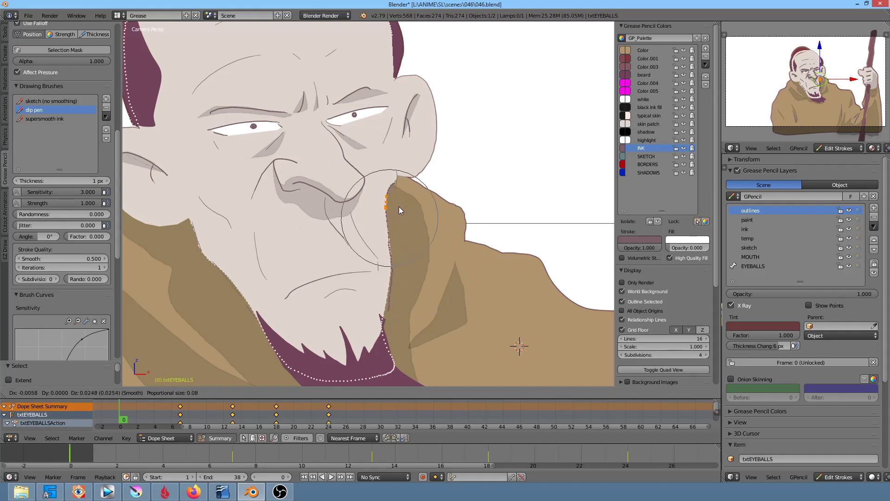
left_click(402, 215)
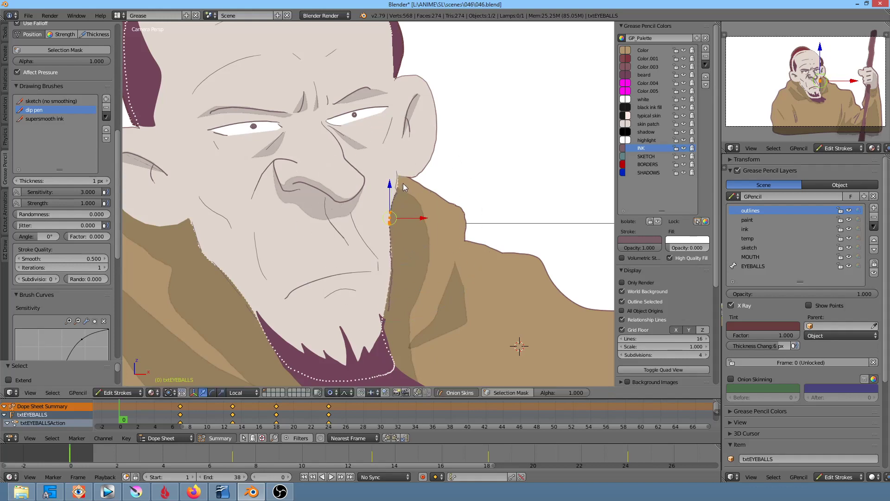
scroll(406, 186, "up", 6)
scroll(491, 124, "up", 2)
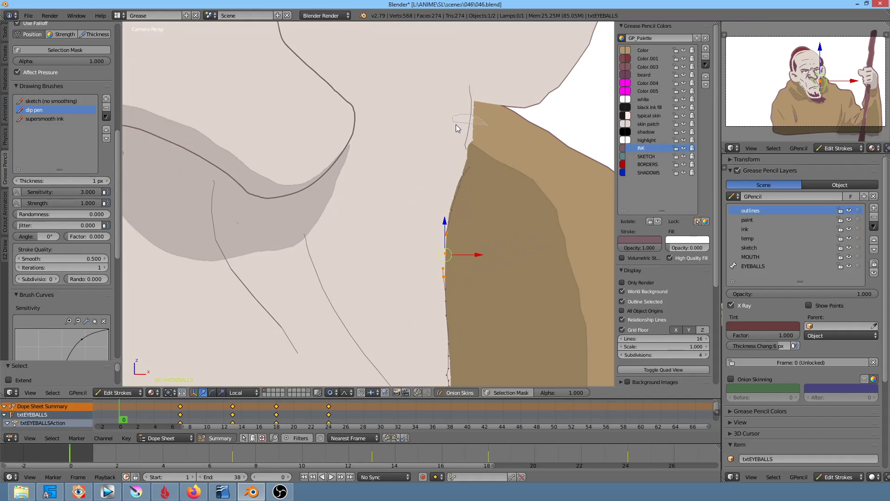
scroll(487, 140, "down", 2)
scroll(480, 155, "down", 3)
scroll(417, 185, "down", 1)
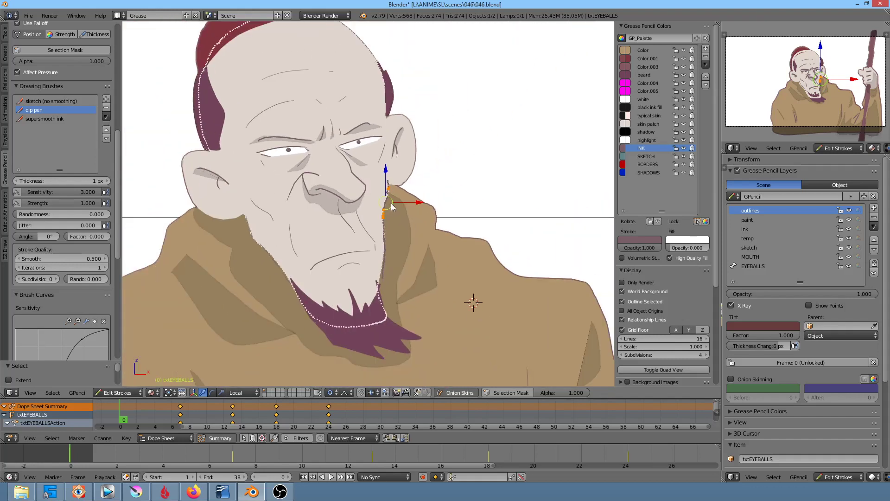
Select only the collar-neck point and lift it slightly with a resized proportional falloff.
key("a")
scroll(404, 178, "up", 6)
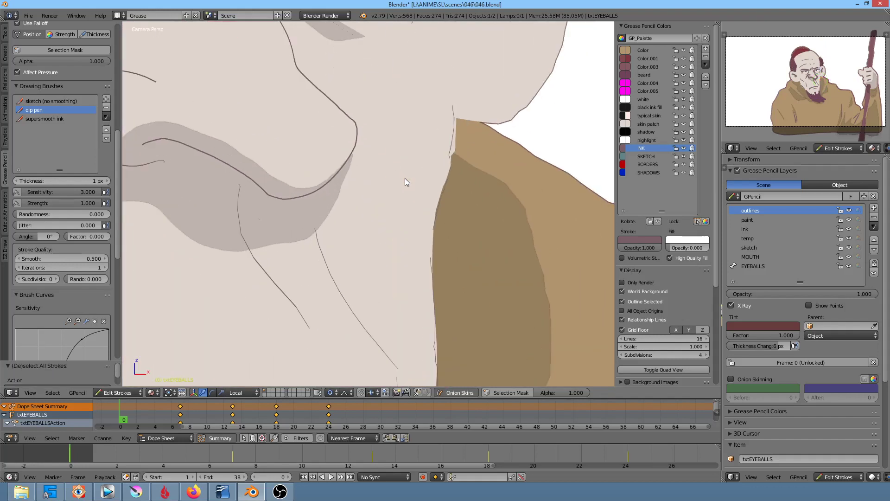
right_click(455, 120)
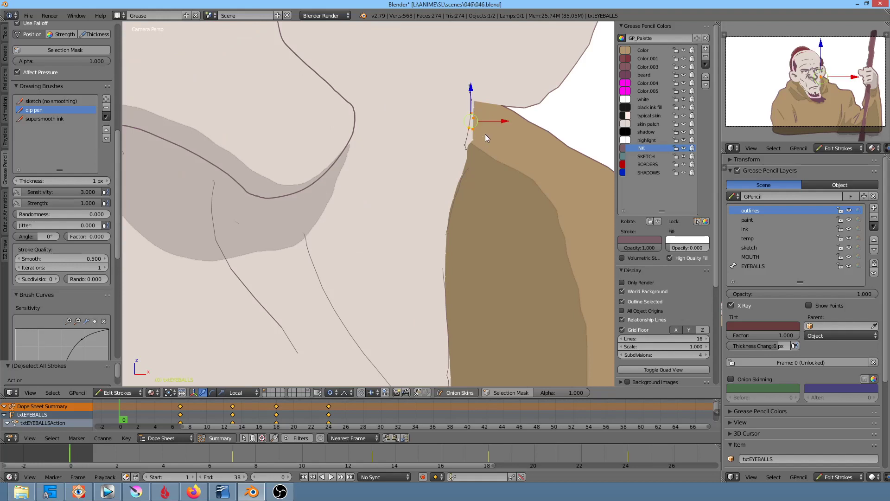
scroll(485, 135, "down", 3)
scroll(402, 196, "down", 2)
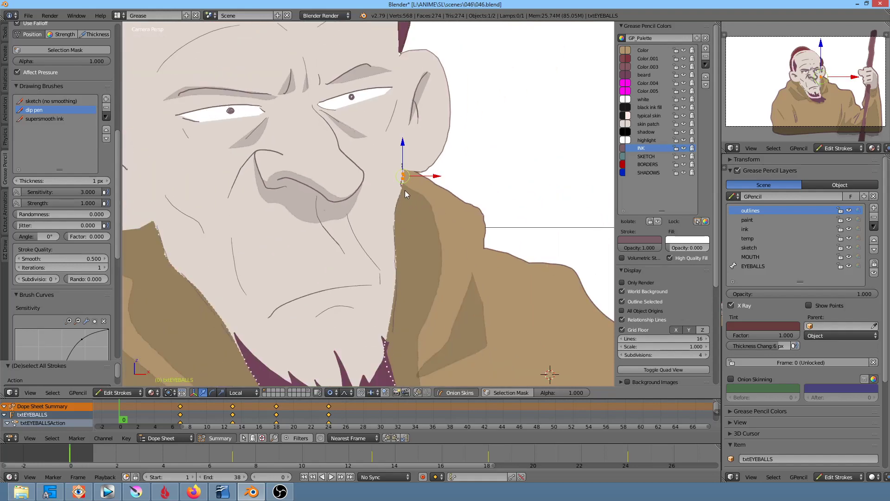
key("g")
scroll(408, 190, "down", 2)
scroll(409, 190, "down", 2)
scroll(410, 188, "up", 2)
scroll(411, 188, "up", 2)
left_click(409, 194)
scroll(426, 205, "up", 2)
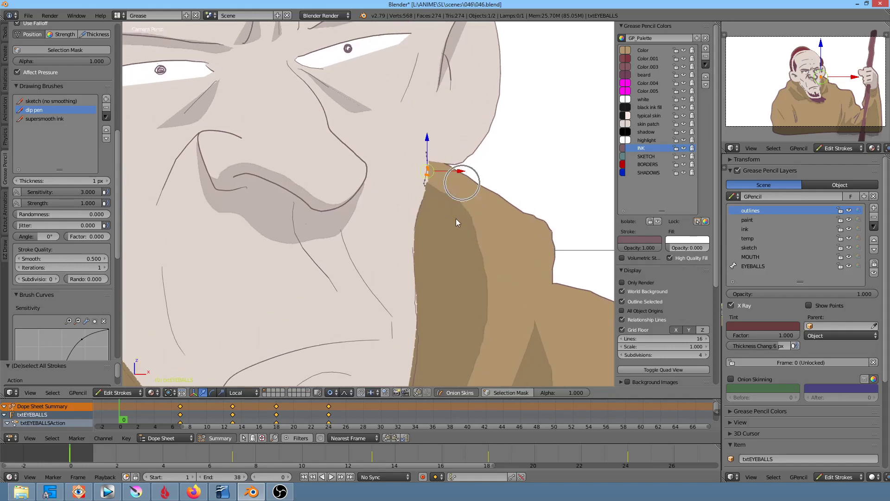
scroll(456, 218, "up", 2, "shift")
key("d+e")
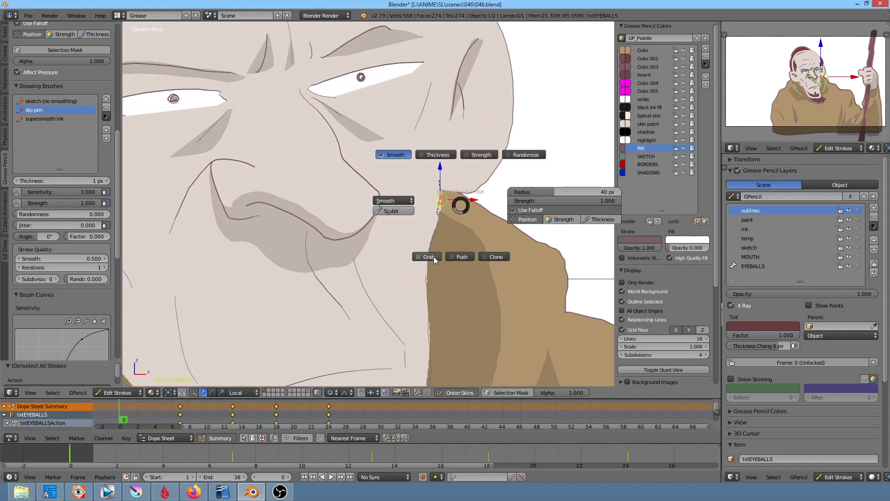
left_click(434, 258)
mouse_move(436, 212)
left_mouse_down()
mouse_move(444, 178)
mouse_move(516, 143)
left_mouse_up()
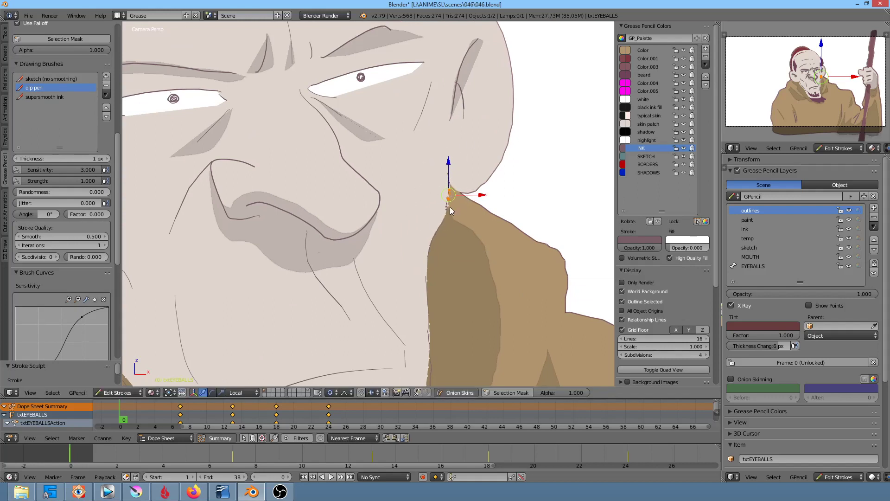
left_click_drag(423, 247, 430, 252)
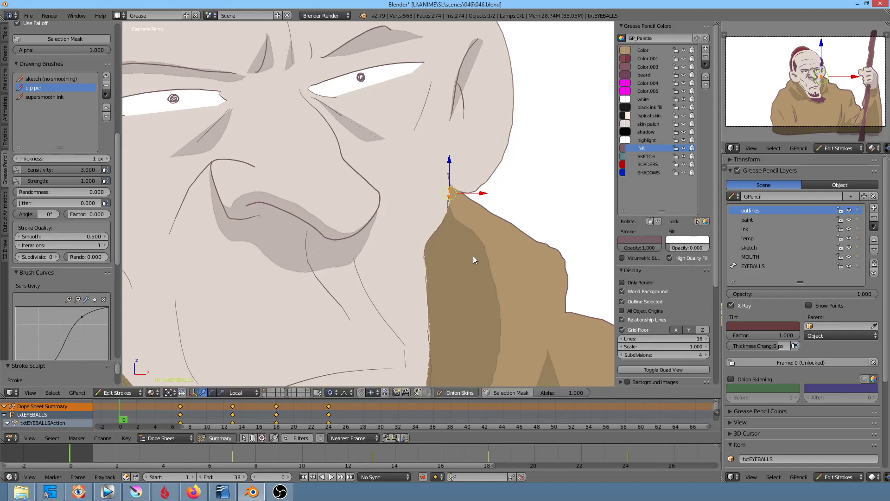
scroll(473, 254, "down", 2)
scroll(444, 315, "down", 1)
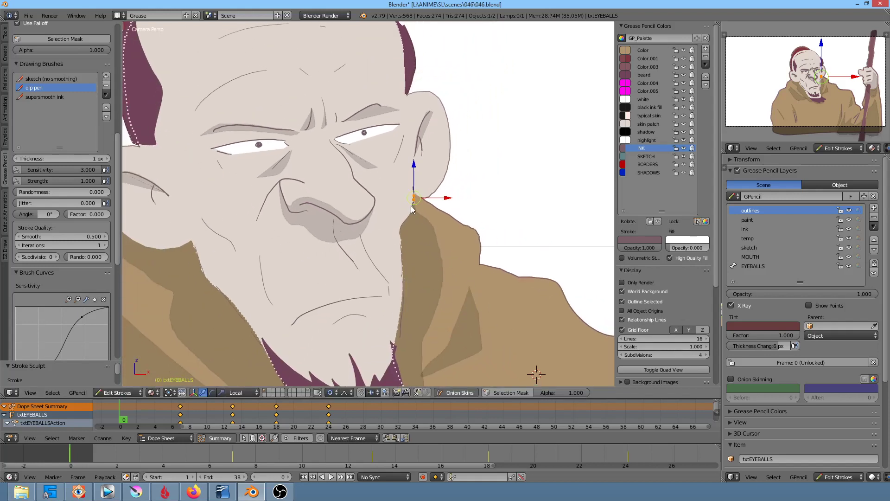
left_click_drag(412, 216, 415, 213)
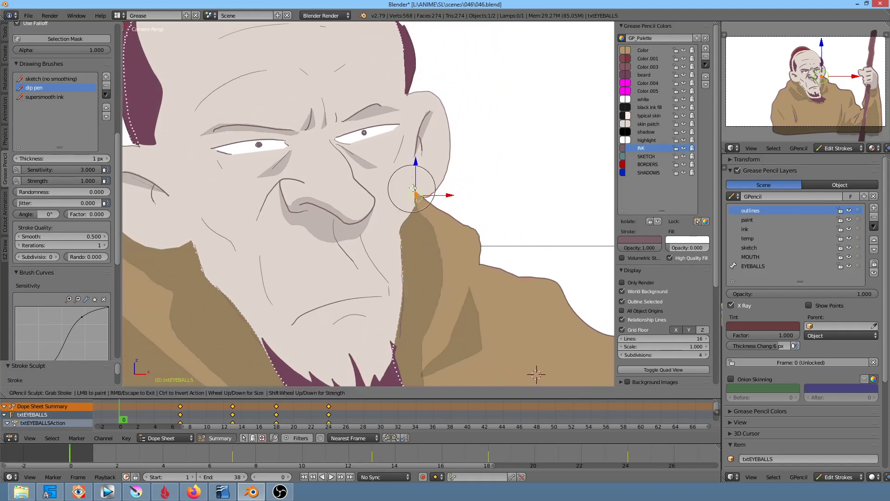
left_click_drag(407, 238, 400, 243)
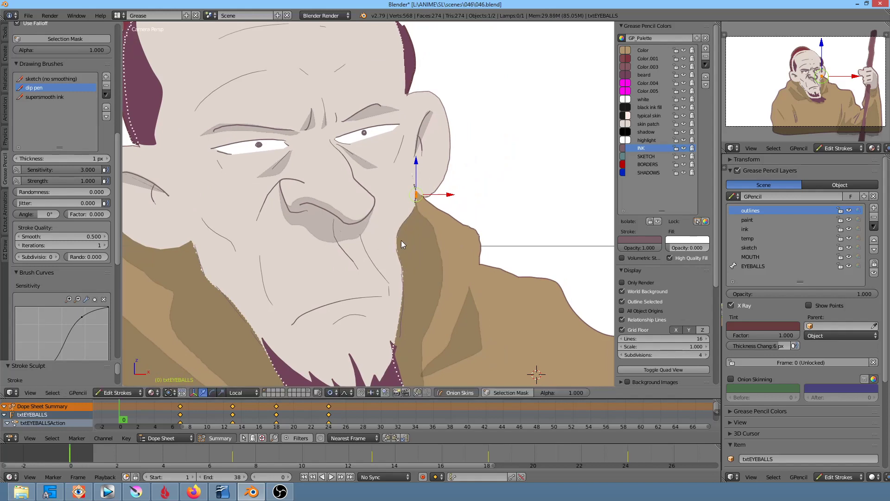
left_click_drag(404, 289, 408, 287)
middle_click_drag(419, 230, 526, 199, "shift")
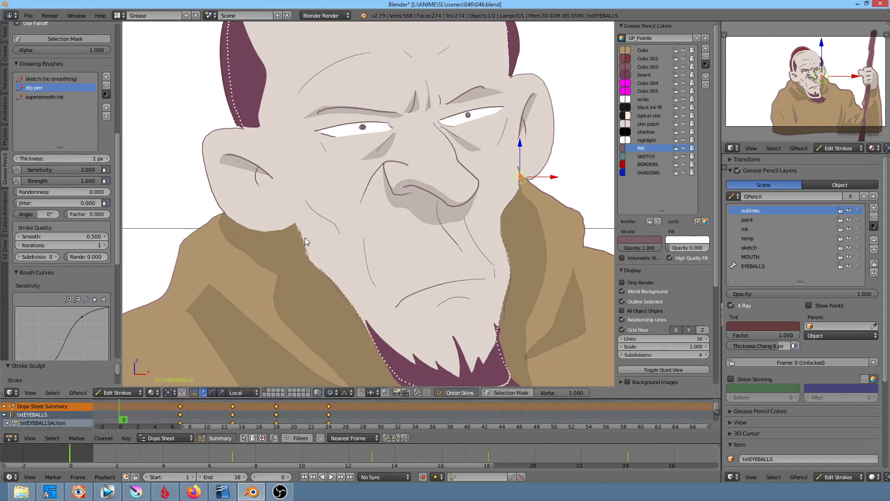
left_click_drag(306, 239, 336, 290)
key("a")
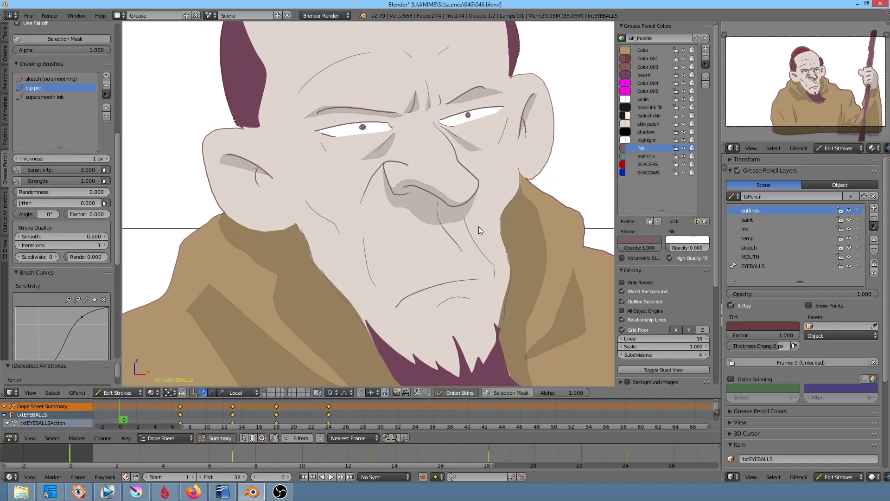
mouse_move(416, 255)
middle_mouse_down("shift")
mouse_move(376, 288)
mouse_move(493, 243)
mouse_move(476, 257)
mouse_move(481, 246)
middle_mouse_up("shift")
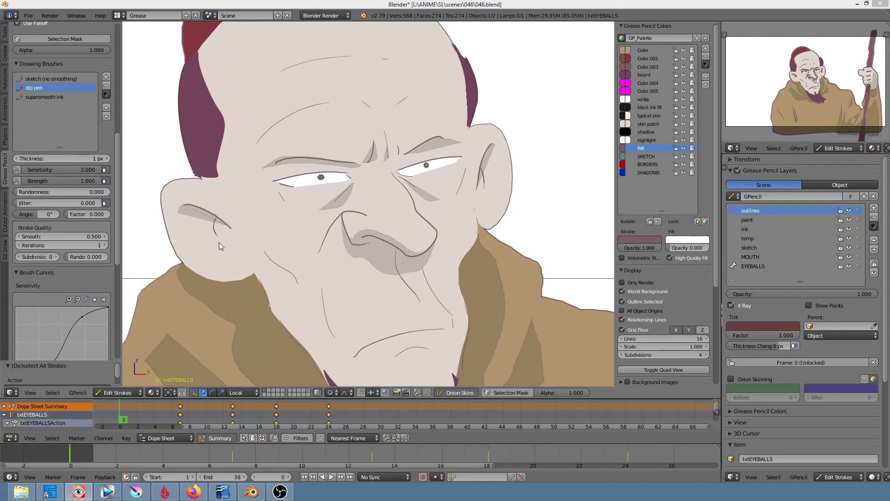
key("e")
key("Escape")
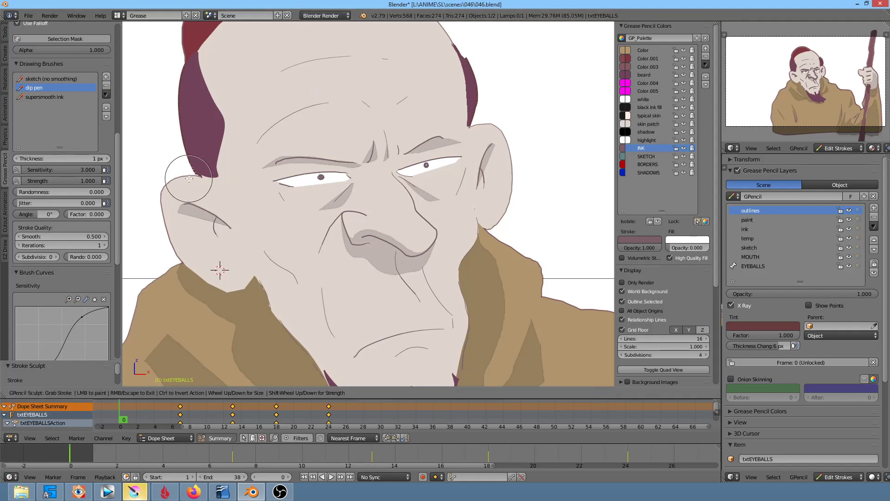
mouse_move(136, 492)
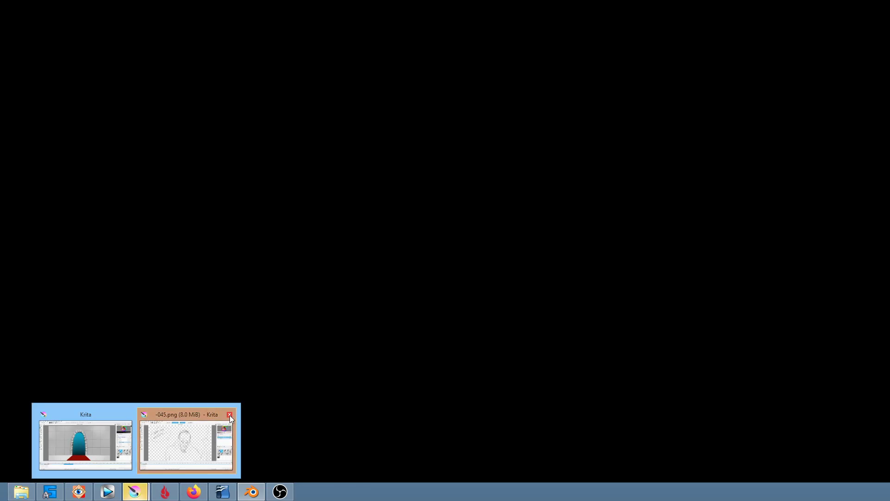
Close the second Krita image window and zoom Blender's view in on the monk's eyes.
left_click(230, 415)
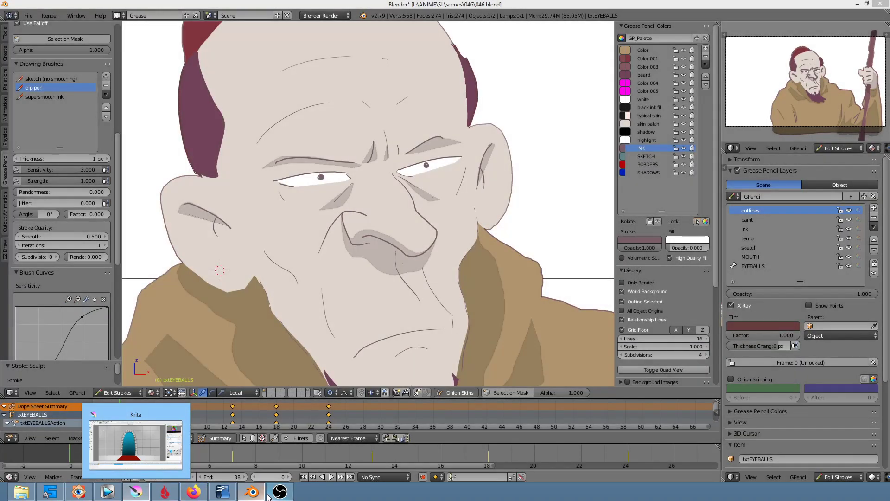
left_click(252, 493)
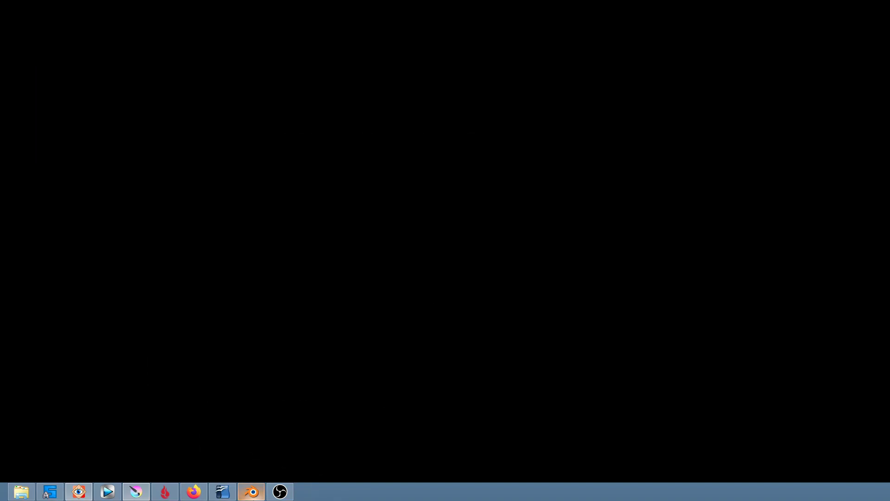
left_click(254, 493)
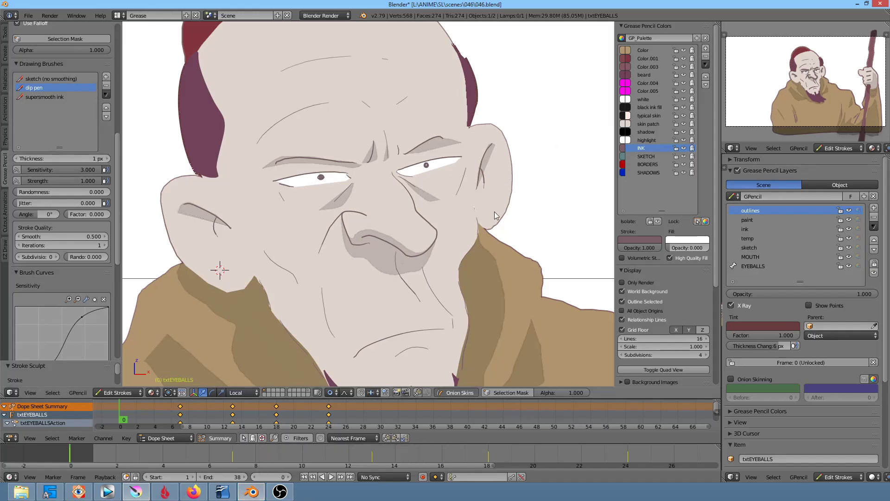
left_click_drag(493, 218, 478, 224)
scroll(532, 200, "down", 5)
scroll(528, 206, "up", 2)
scroll(528, 211, "up", 2)
scroll(528, 211, "down", 3)
scroll(521, 213, "up", 2)
scroll(519, 215, "down", 1)
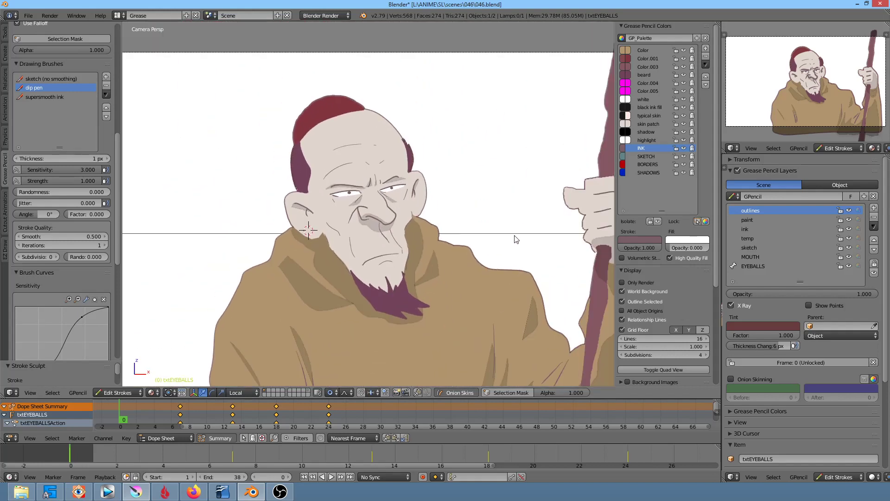
scroll(472, 218, "up", 3)
scroll(469, 217, "up", 2)
scroll(459, 236, "up", 2)
scroll(444, 267, "up", 2)
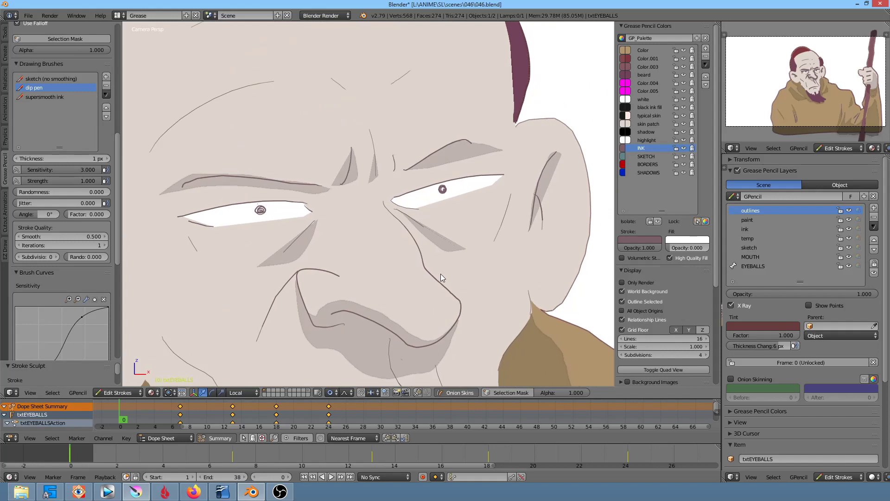
key("c")
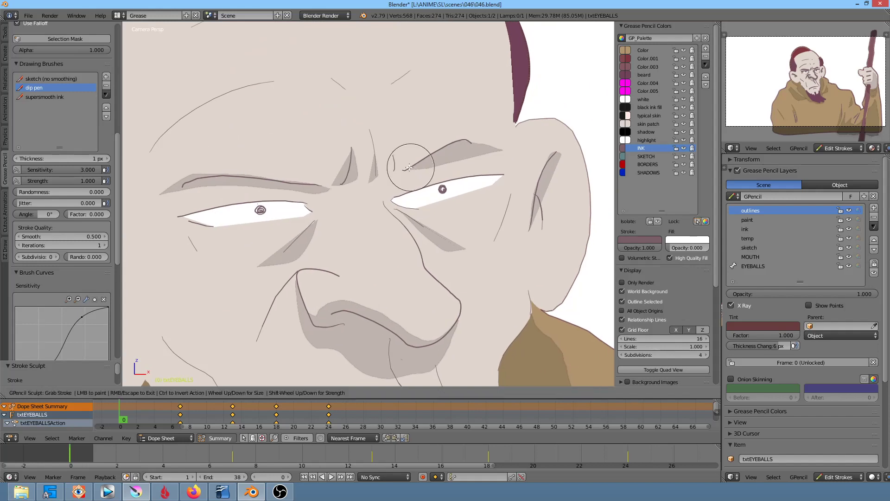
key("Escape")
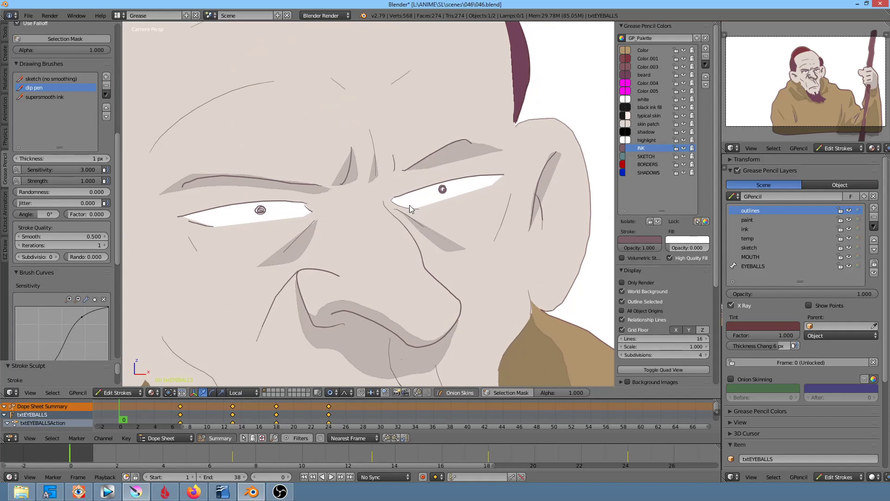
scroll(412, 216, "up", 3)
scroll(454, 200, "down", 1)
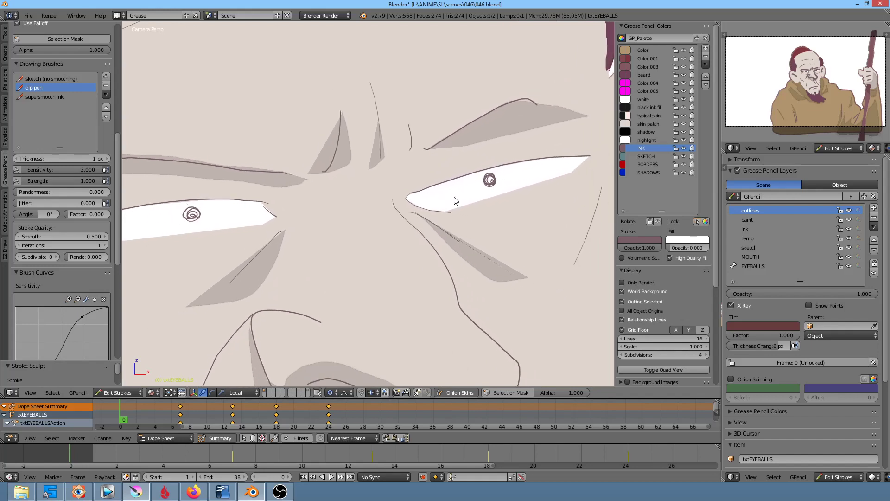
scroll(455, 200, "up", 1)
key("c")
key("Escape")
Grab-sculpt the right eyelid: inner end down-left, hook slightly right, upper line lifted.
middle_click_drag(462, 184, 392, 258, "shift")
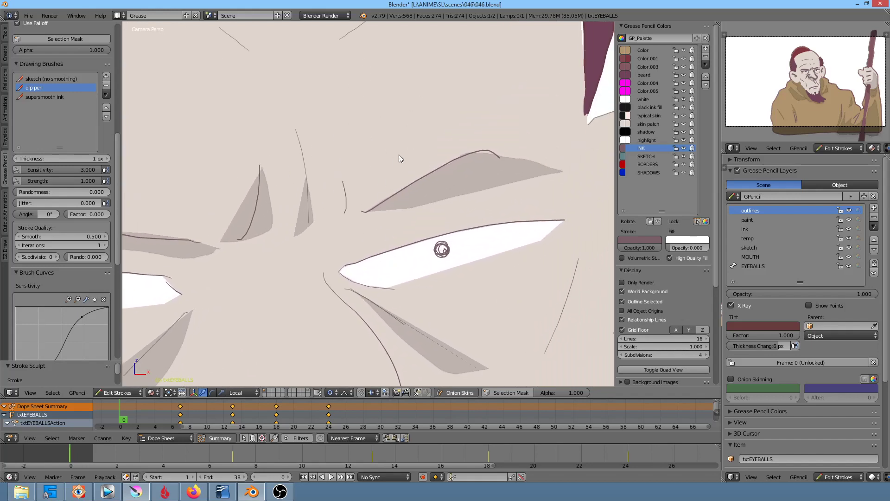
key("e")
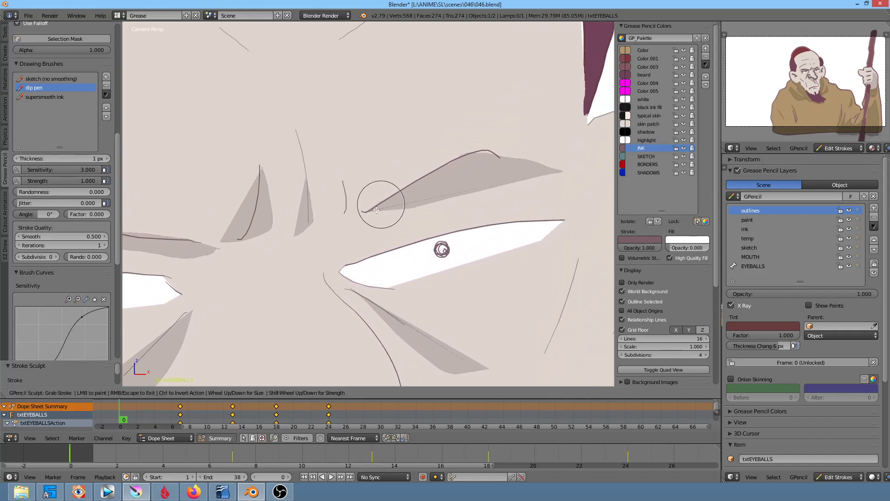
left_click_drag(350, 235, 283, 270)
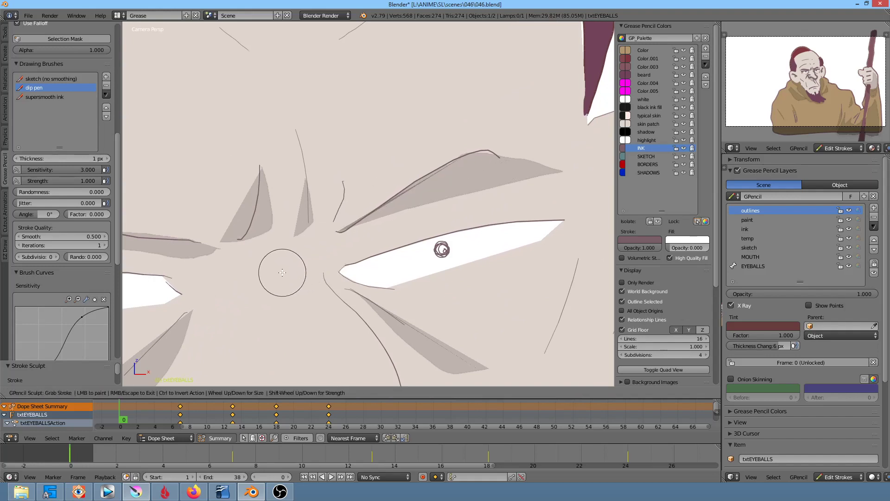
key("Escape")
key("e")
mouse_move(496, 153)
left_mouse_down()
mouse_move(540, 145)
mouse_move(562, 154)
left_mouse_up()
key("Escape")
key("e")
key("Escape")
key("e")
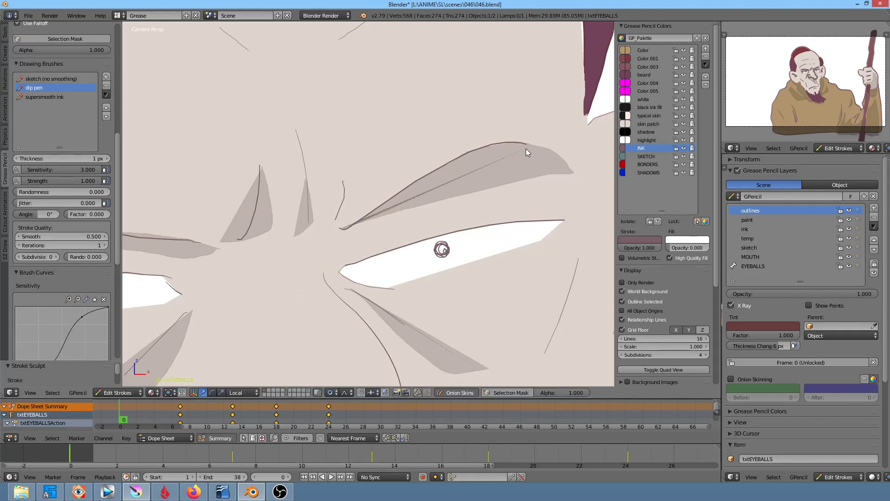
left_click_drag(457, 160, 463, 152)
key("Escape")
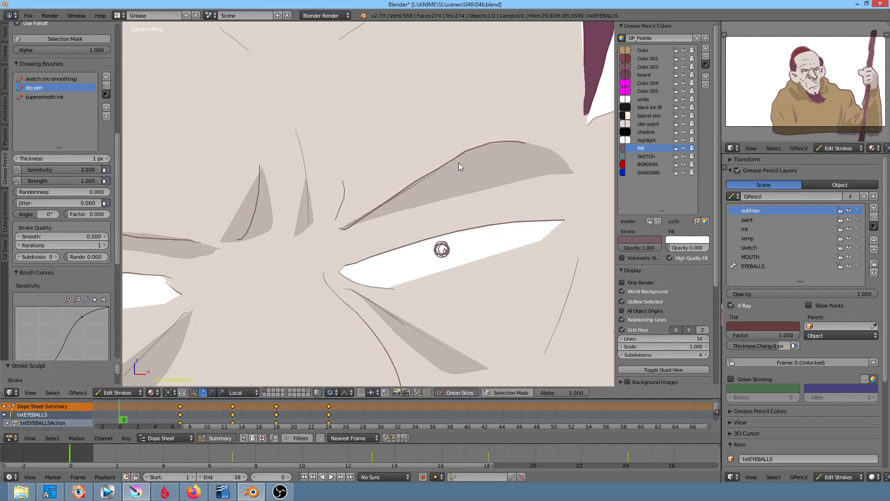
Nudge the stroke end at the right eye corner up-left with the Grab brush.
scroll(472, 216, "down", 4)
scroll(408, 216, "down", 1)
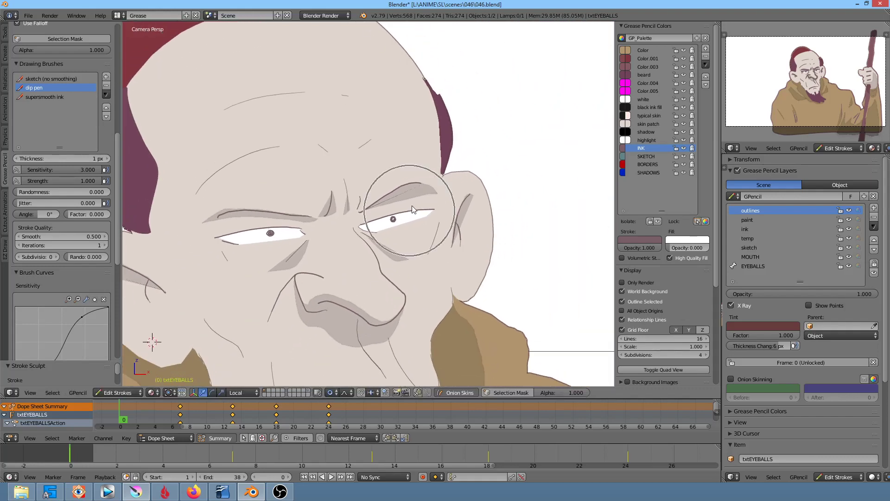
key("e")
key("Escape")
key("e")
key("Escape")
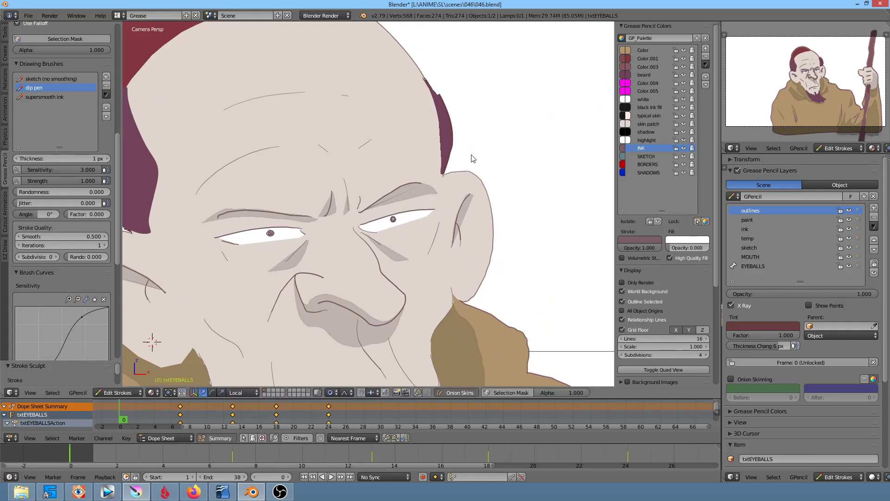
scroll(394, 227, "up", 2)
scroll(427, 196, "up", 3)
scroll(429, 266, "up", 1)
key("e")
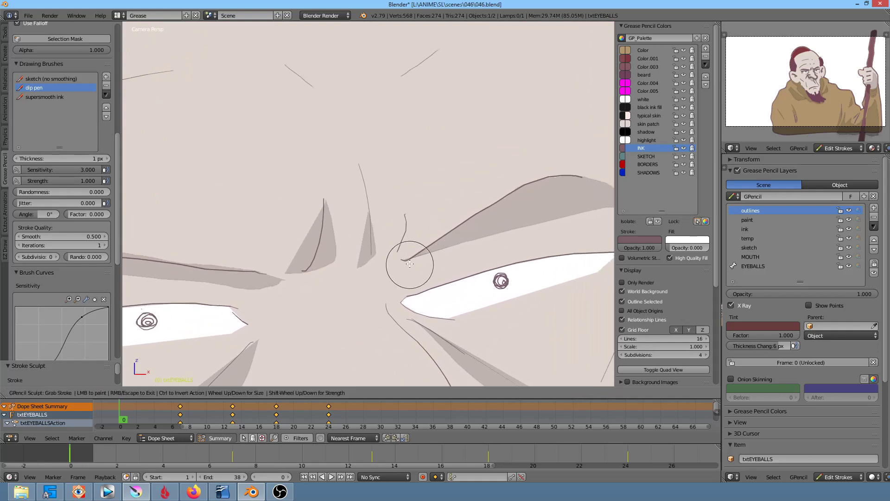
left_click_drag(398, 255, 388, 249)
key("Escape")
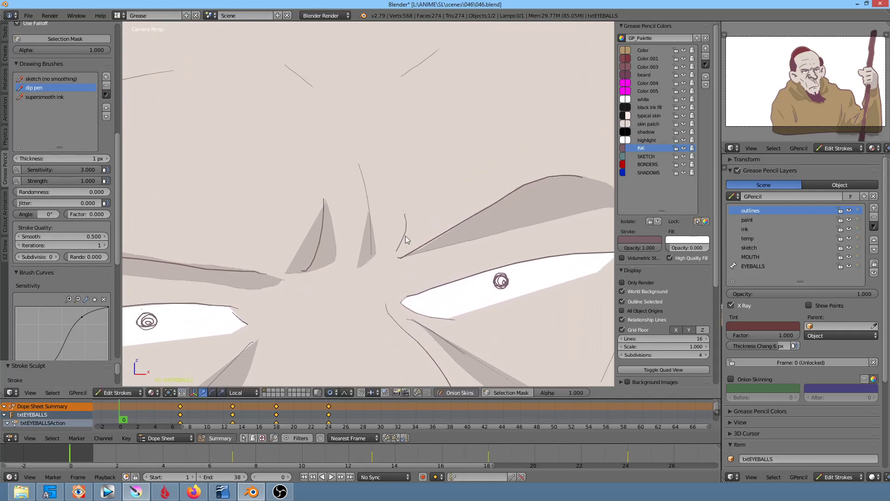
Reshape the left eyebrow: extend its left end and push its middle up into a sharper peak.
middle_click_drag(326, 281, 491, 248, "shift")
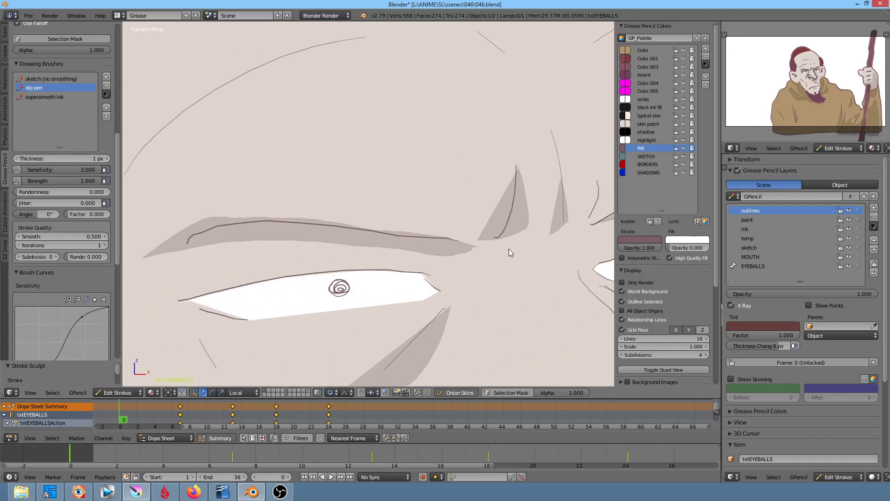
key("e")
mouse_move(224, 232)
left_mouse_down()
mouse_move(197, 248)
mouse_move(235, 222)
left_mouse_up()
key("Escape")
key("e")
key("Escape")
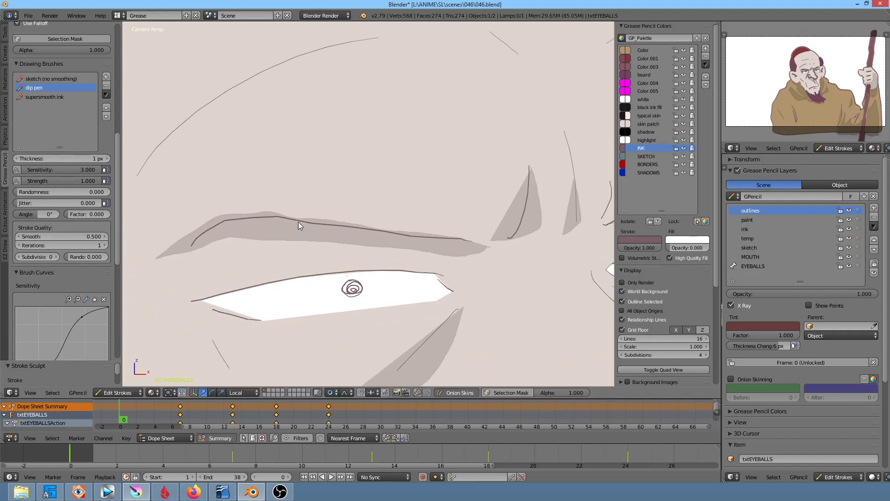
key("e")
left_click_drag(278, 218, 232, 212)
key("Escape")
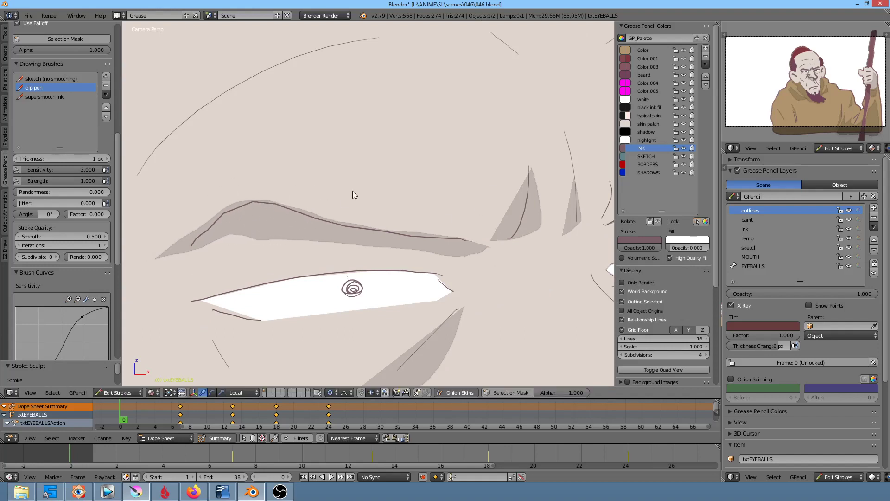
scroll(415, 264, "down", 3)
Raise both eyebrow peaks, curl the left brow's end, and push the brow crease down-left.
middle_click_drag(374, 278, 324, 332, "shift")
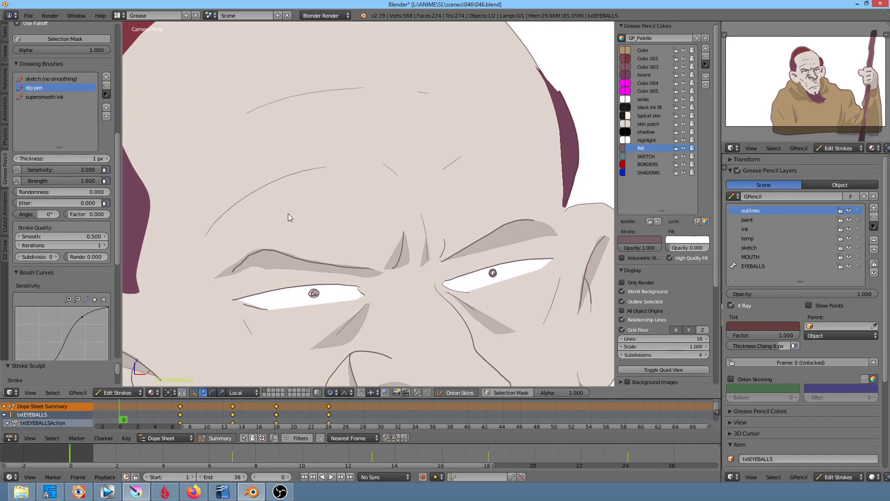
scroll(295, 233, "down", 1)
scroll(268, 323, "down", 1)
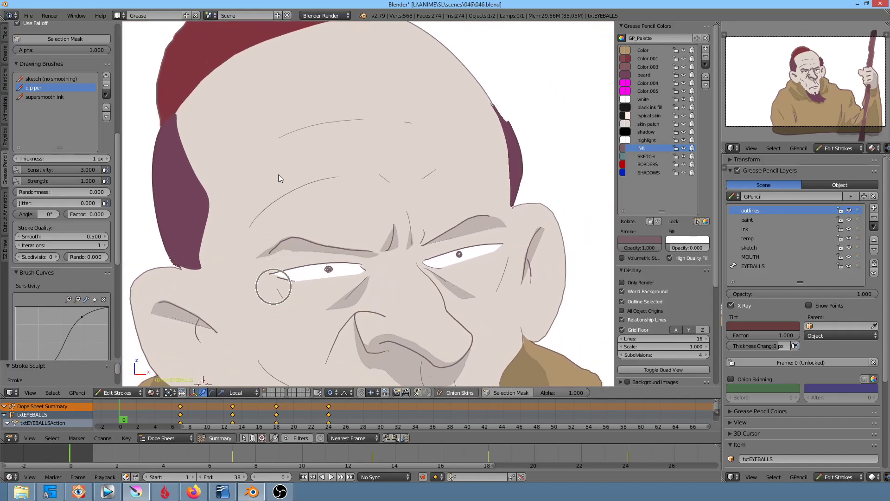
left_click_drag(291, 238, 299, 226)
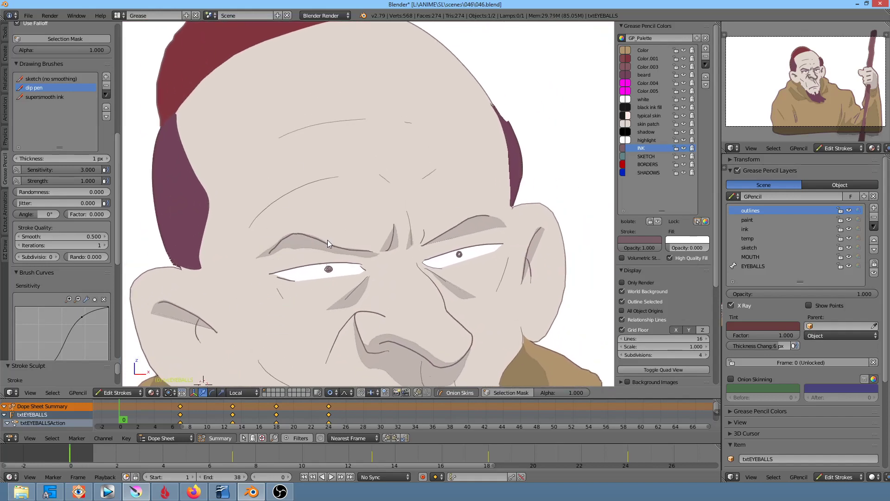
left_click_drag(280, 246, 258, 255)
left_click_drag(508, 220, 487, 211)
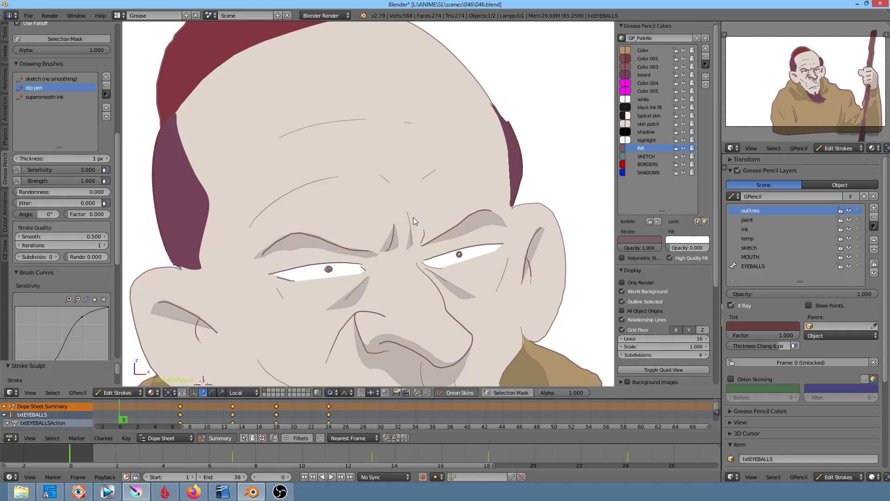
left_click_drag(414, 232, 411, 250)
scroll(357, 354, "down", 1)
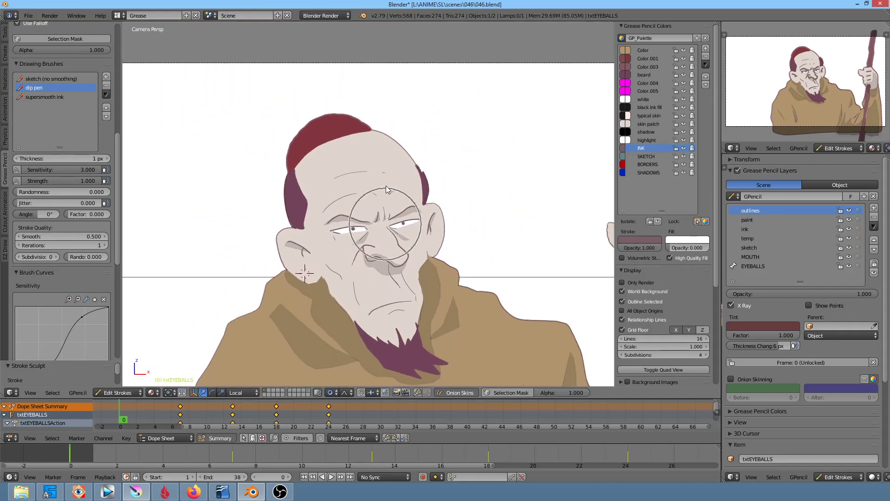
key("e")
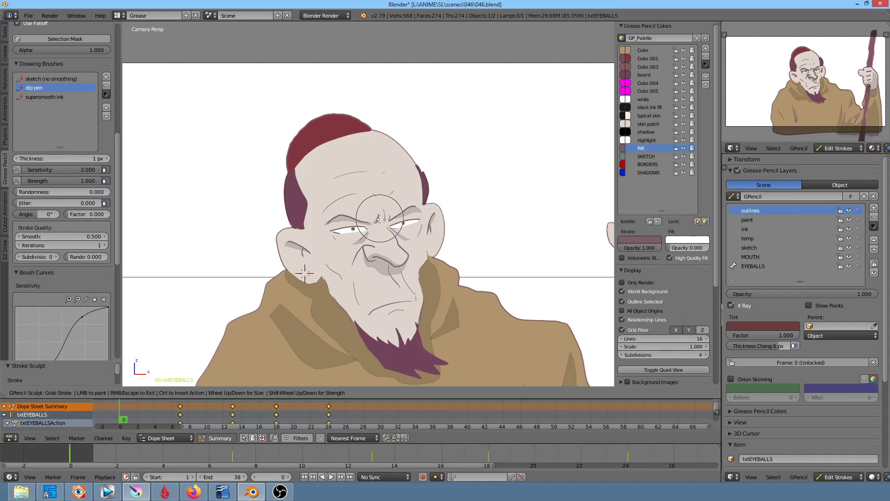
key("Escape")
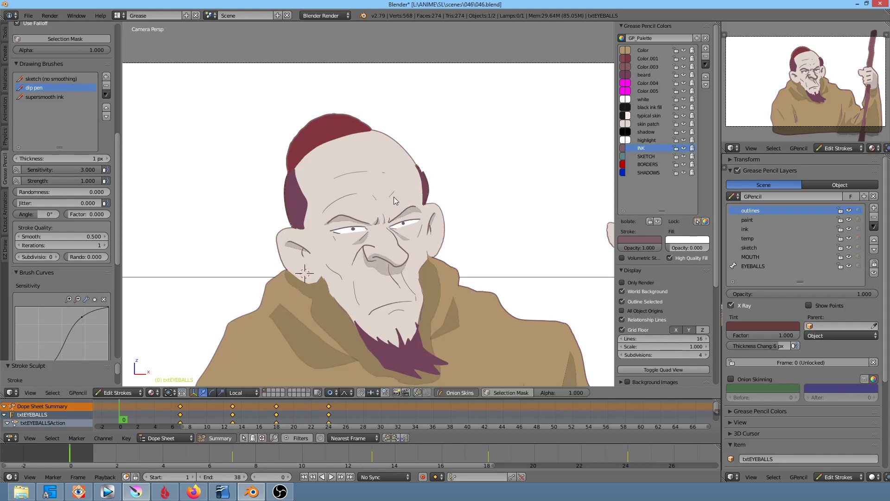
scroll(393, 199, "down", 3)
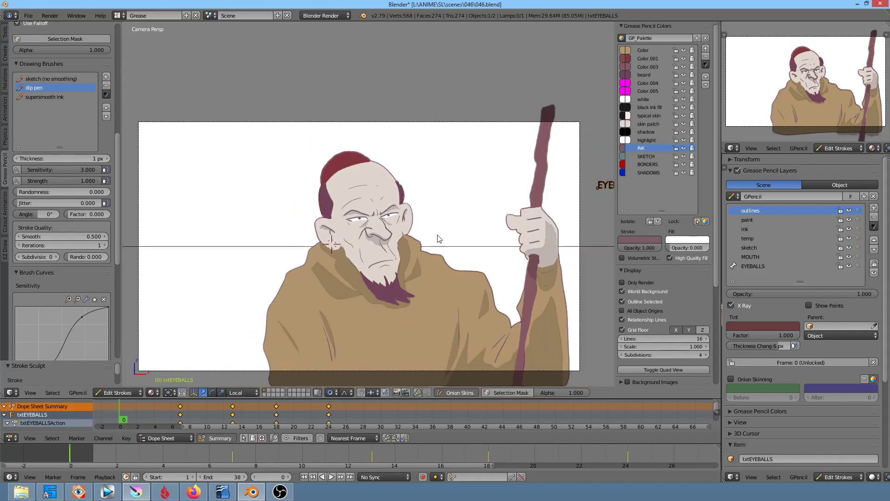
Save the blend file, then bring FastStone Image Viewer in front of Blender.
left_click(29, 15)
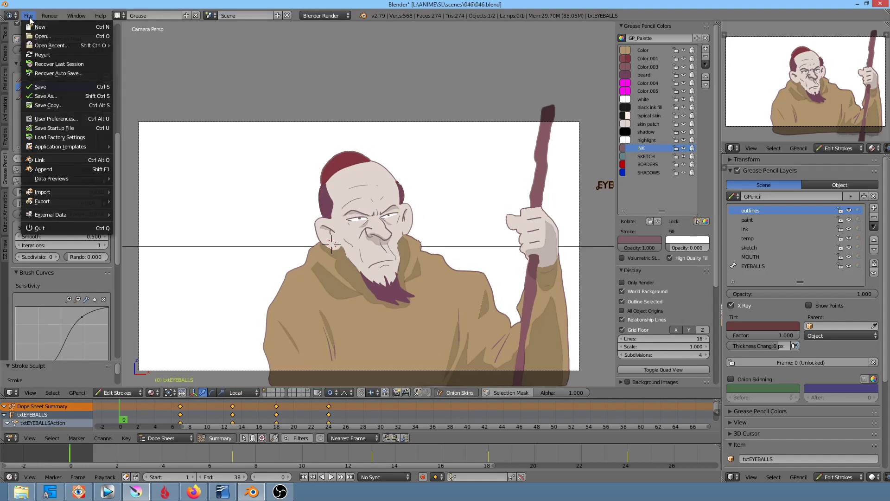
left_click(44, 88)
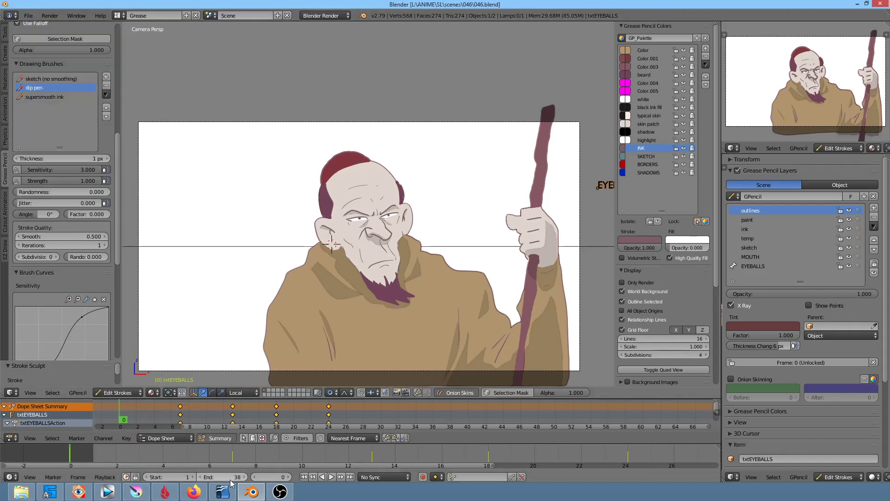
left_click(146, 494)
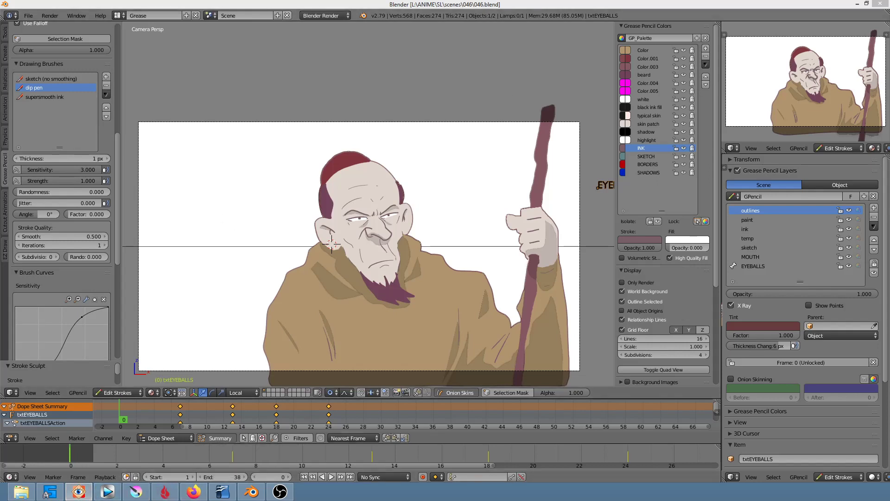
left_click(79, 492)
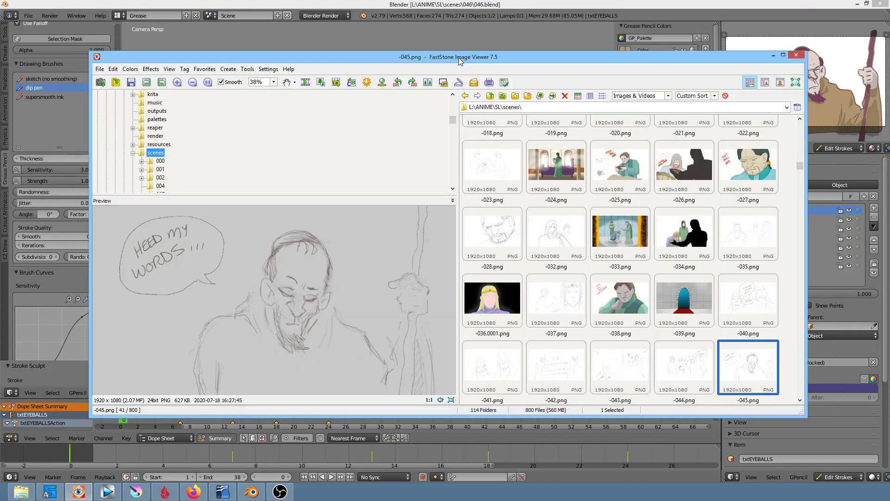
Maximize FastStone, preview -039.png, and browse the 039\RENDER folder before returning to Blender.
double_click(458, 57)
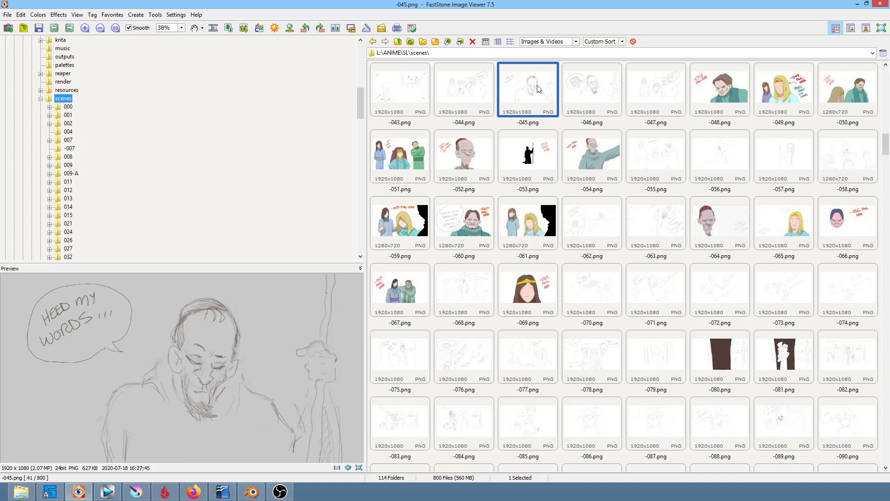
scroll(538, 89, "up", 3)
left_click(659, 225)
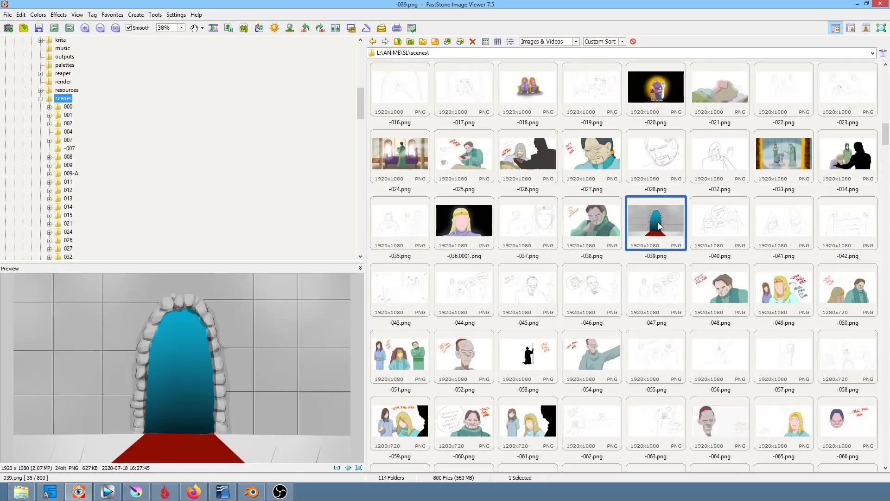
scroll(139, 224, "down", 3)
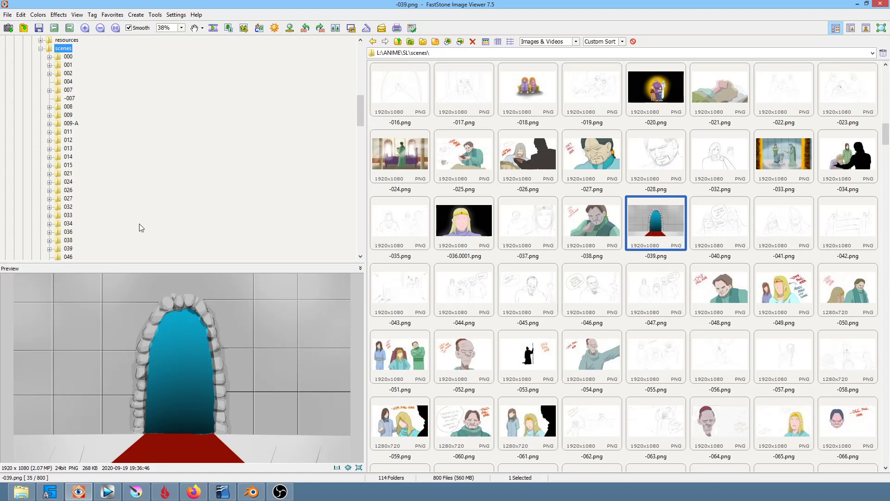
left_click(69, 224)
left_click(82, 231)
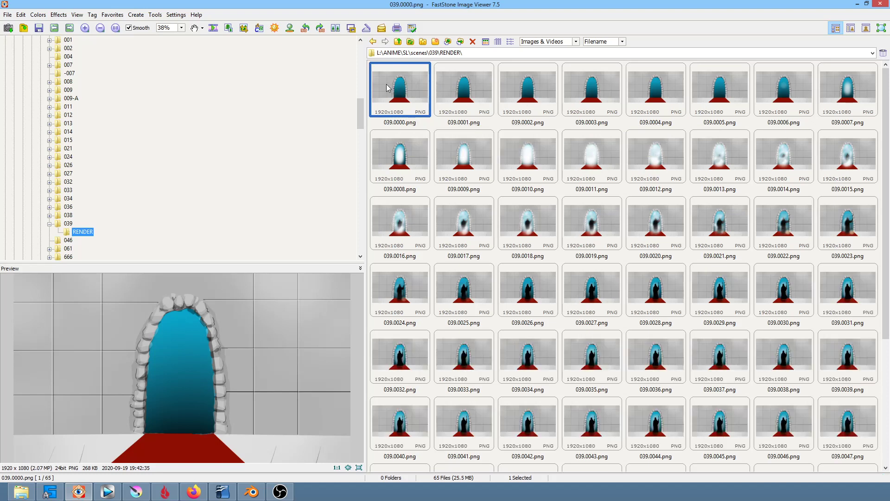
left_click(252, 492)
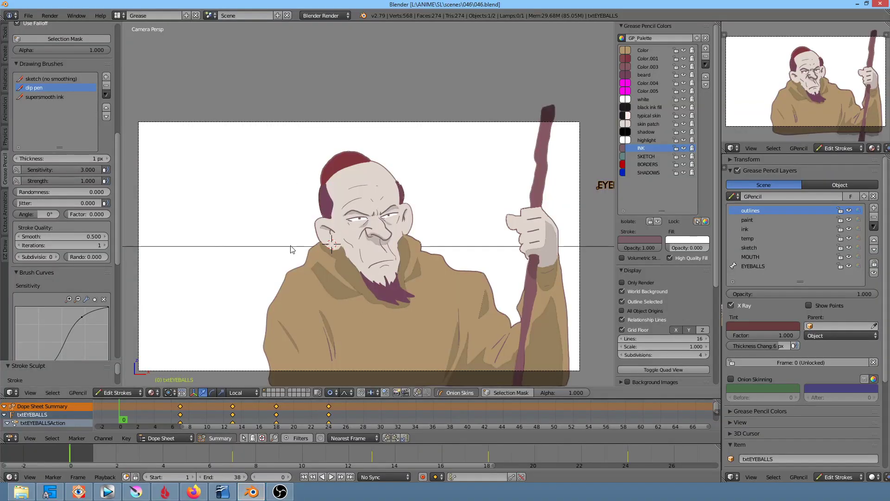
Start Images as Planes and browse to L:\ANIME\SL\scenes\039\RENDER.
key("shift+a")
key("shift+a")
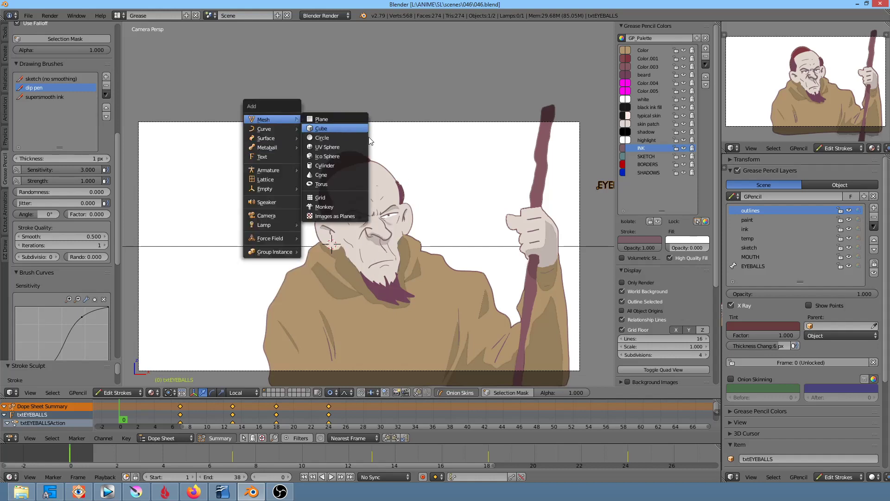
left_click(351, 218)
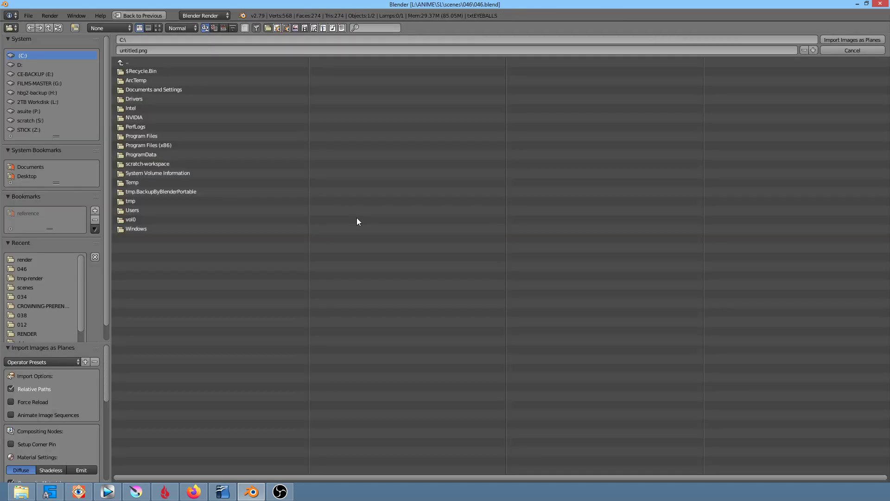
left_click(51, 102)
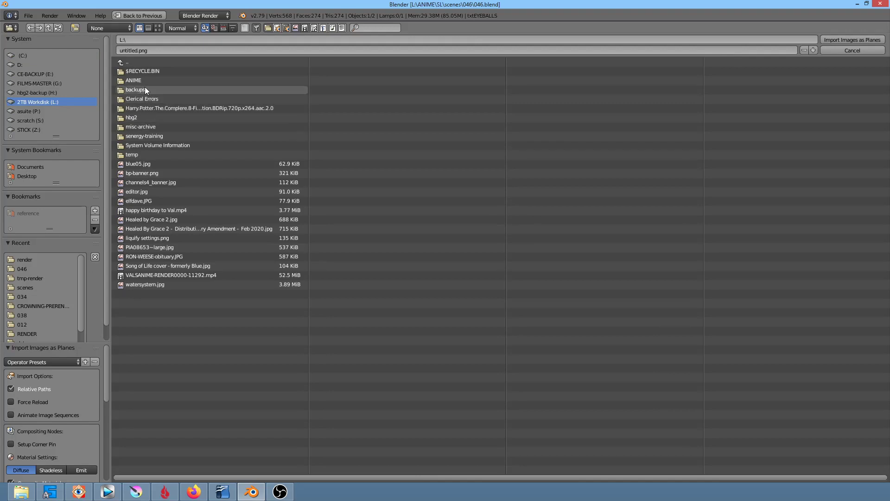
double_click(144, 89)
double_click(133, 117)
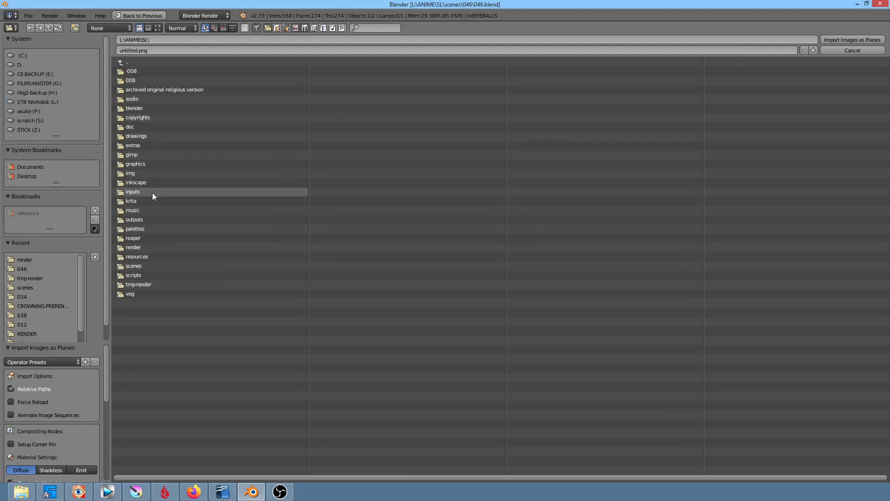
double_click(145, 266)
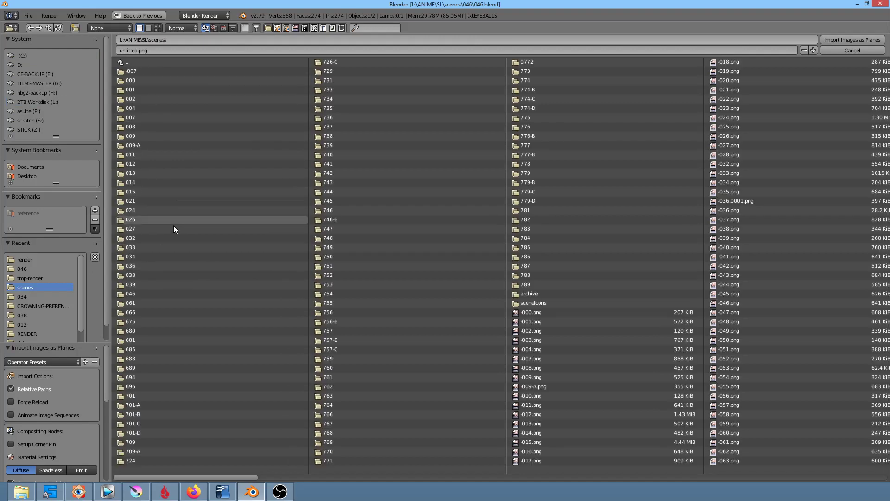
double_click(144, 284)
double_click(135, 70)
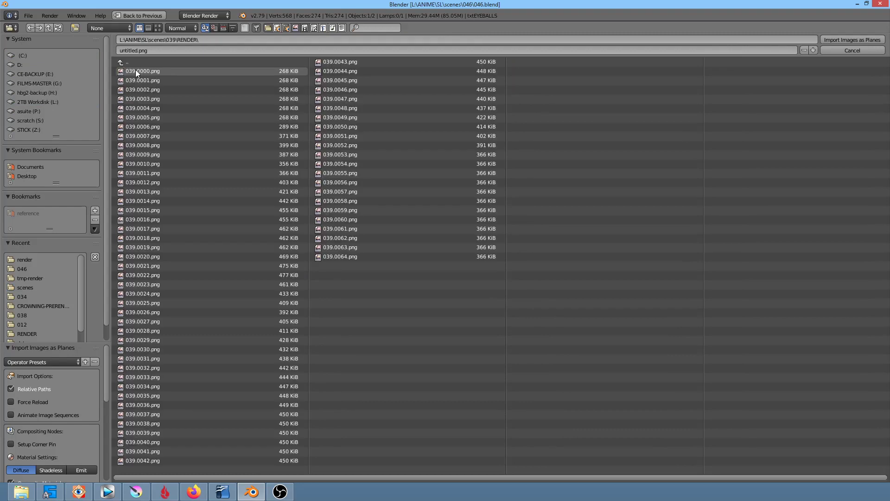
Import 039.0000.png as an image plane with Emit shading.
left_click(158, 27)
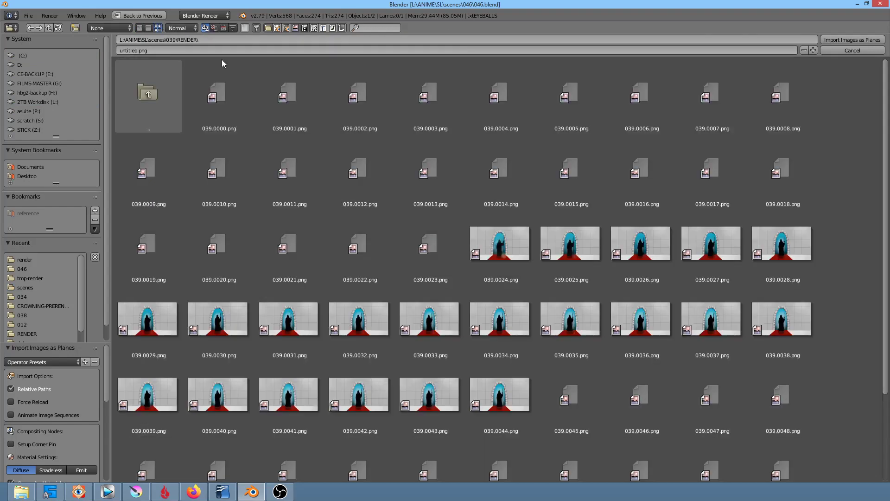
left_click(214, 101)
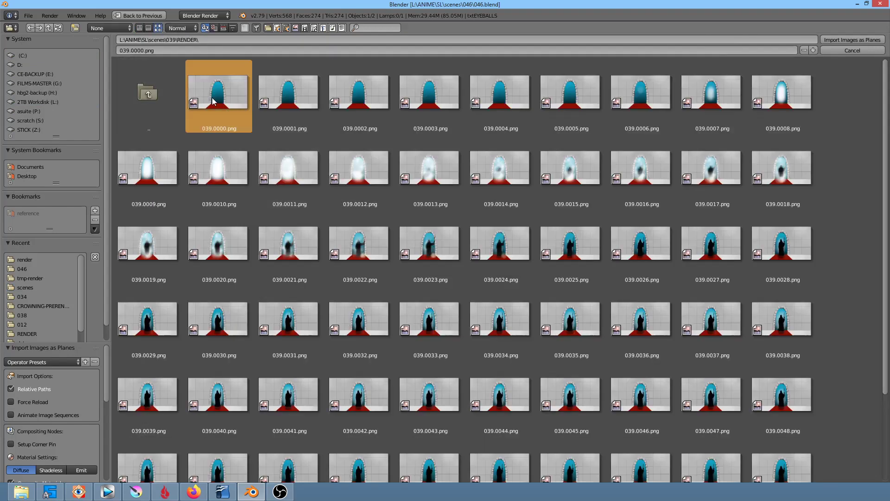
left_click(87, 469)
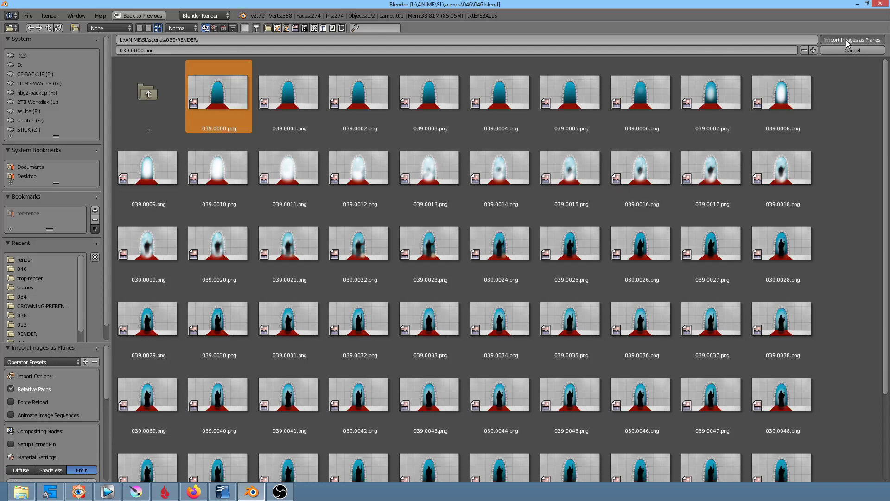
left_click(847, 40)
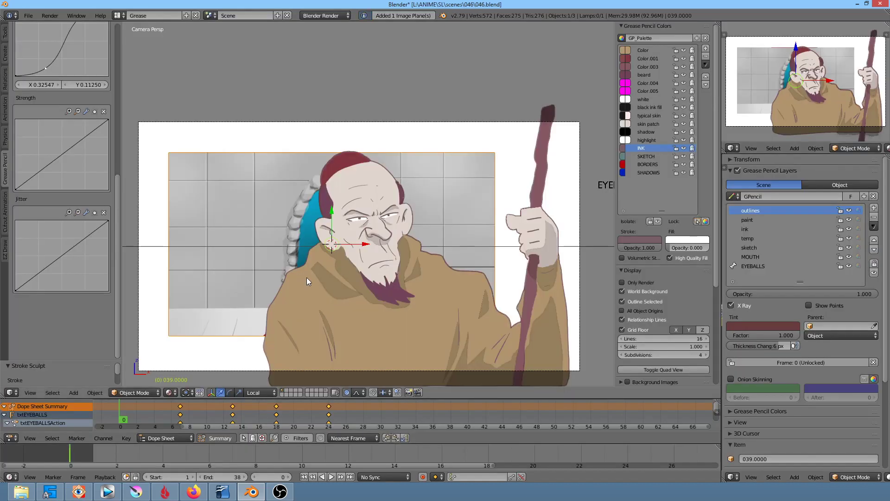
Enlarge the archway image plane and lower it behind the monk.
key("s")
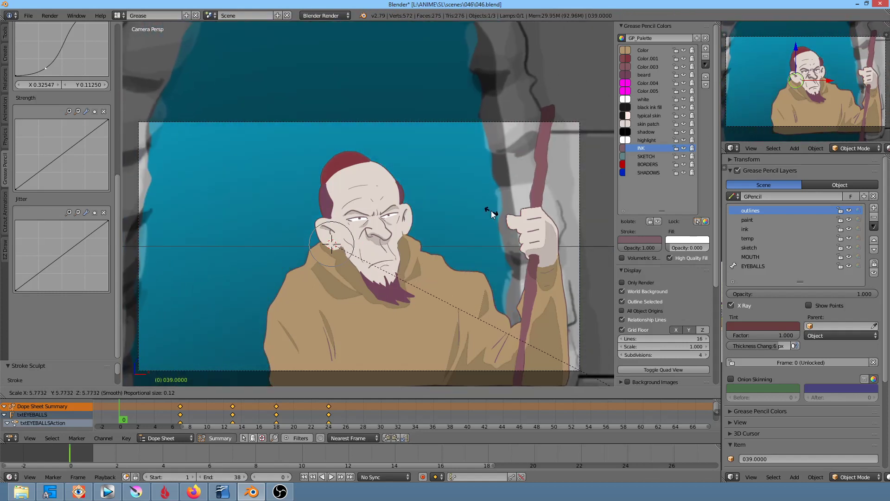
left_click(485, 207)
key("g")
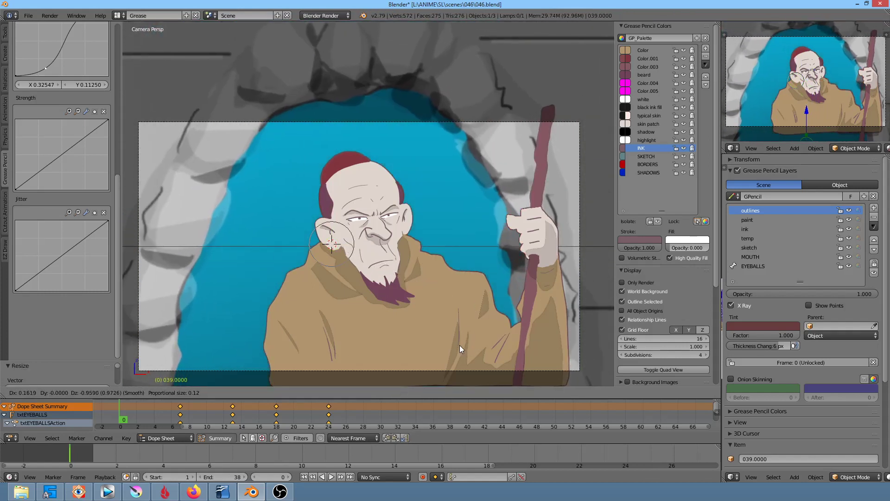
left_click(457, 346)
key("s")
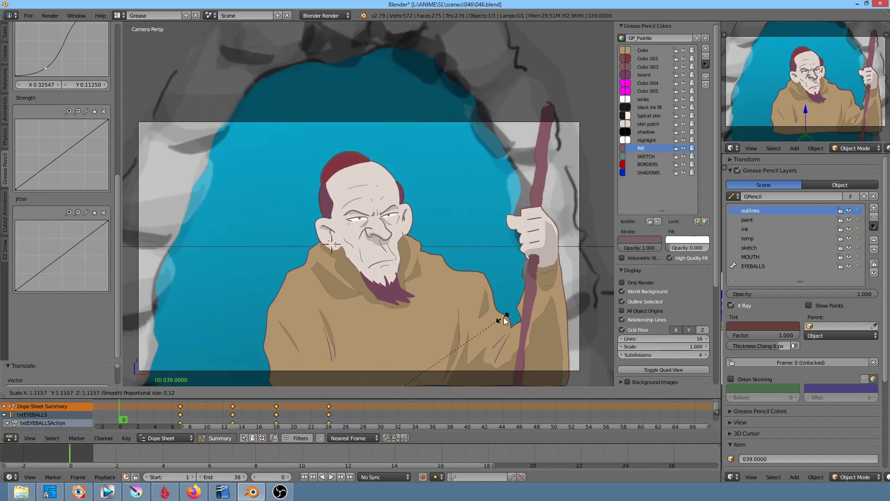
left_click(517, 313)
key("g")
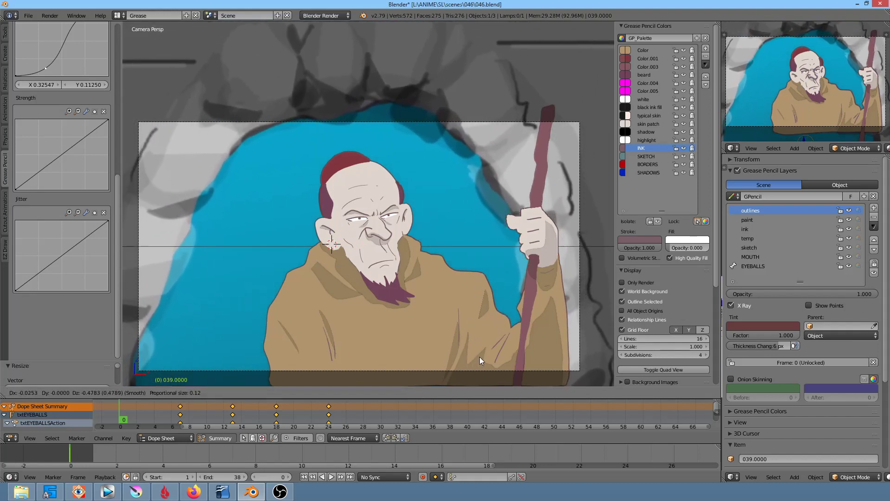
left_click(495, 309)
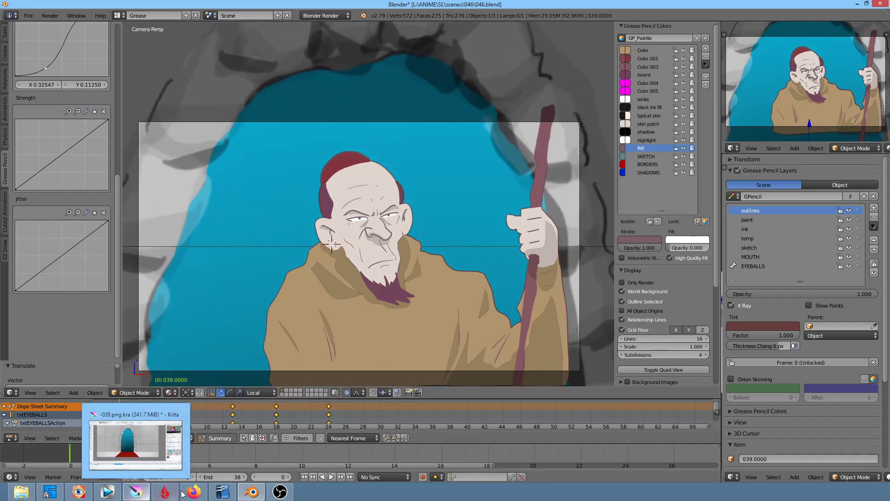
Check the doorway image in Krita, then rescale and reposition the plane around the monk.
left_click(136, 491)
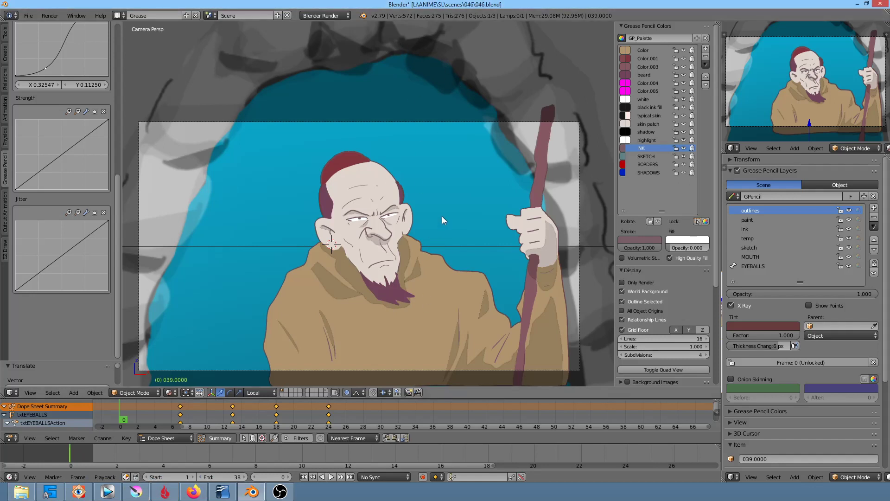
scroll(442, 220, "down", 2)
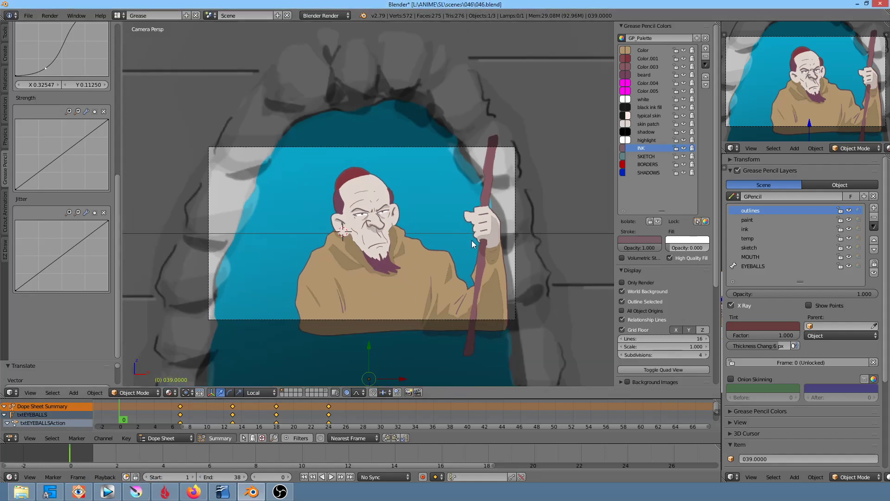
key("s")
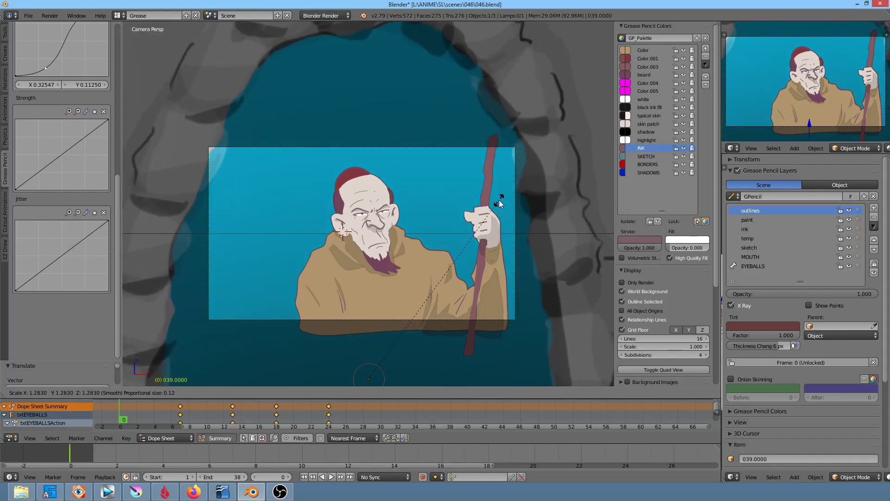
left_click(457, 223)
key("g")
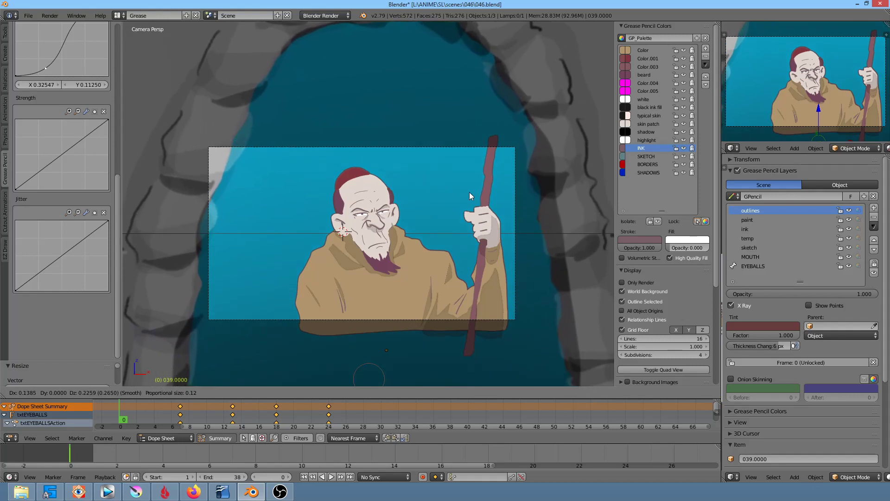
left_click(461, 221)
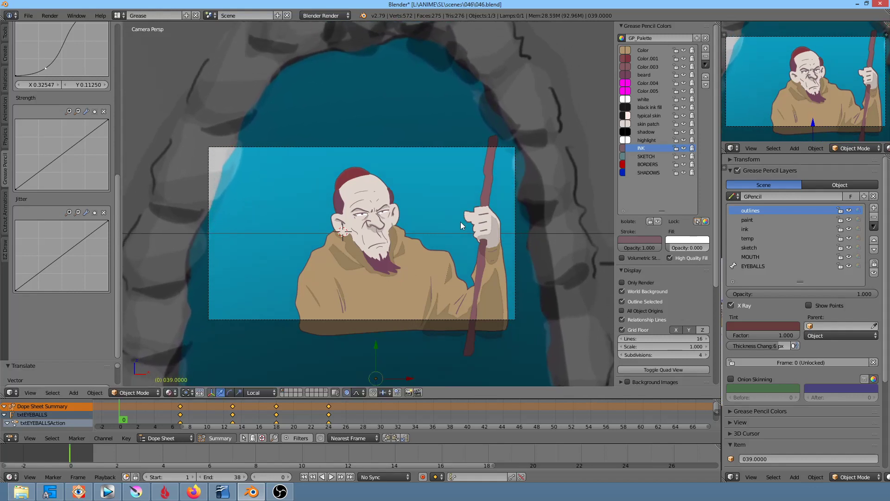
Lower the doorway plane's material Emit from 1.00 to 0.67, then restore the layers view.
left_click(733, 477)
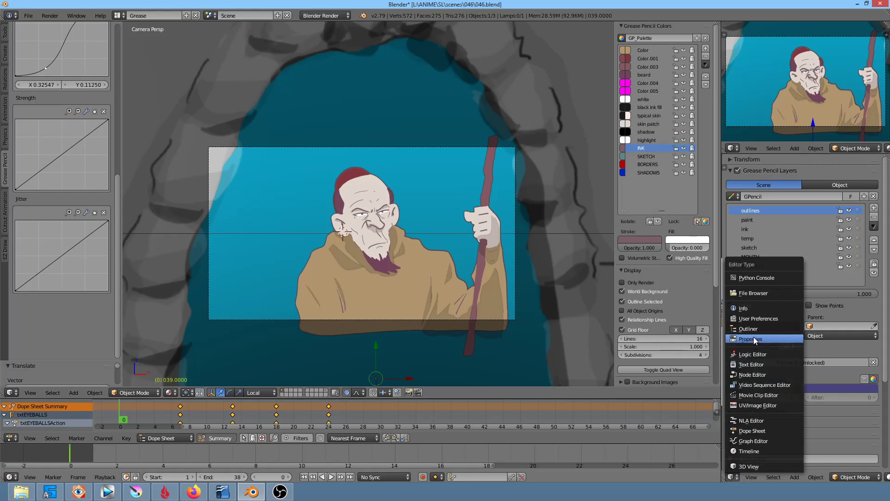
left_click(753, 339)
left_click(823, 160)
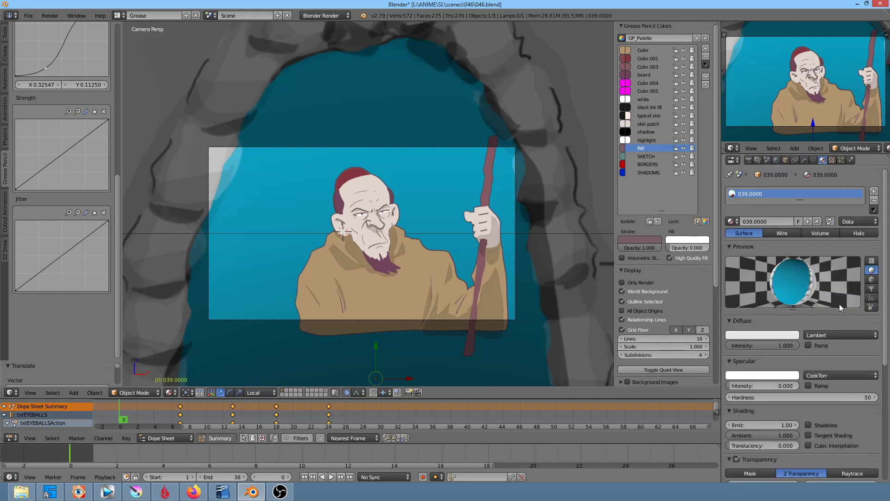
mouse_move(785, 425)
left_mouse_down()
mouse_move(756, 426)
mouse_move(774, 425)
left_mouse_up()
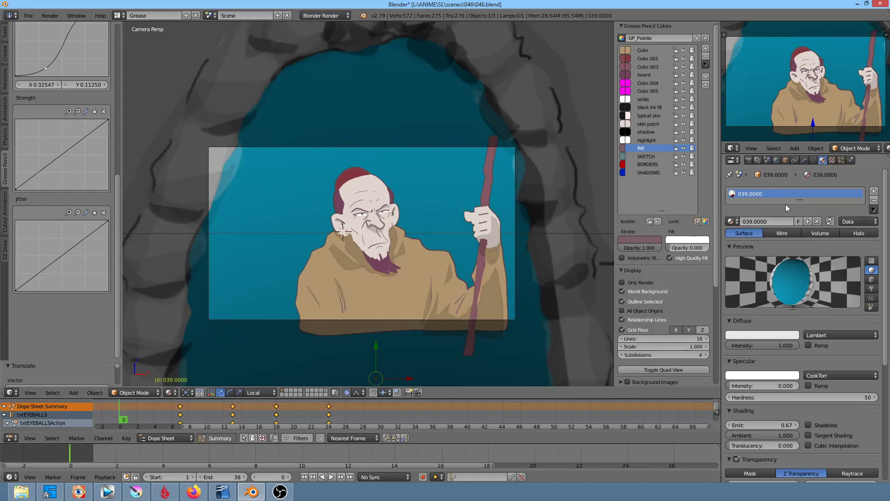
left_click(734, 161)
left_click(751, 175)
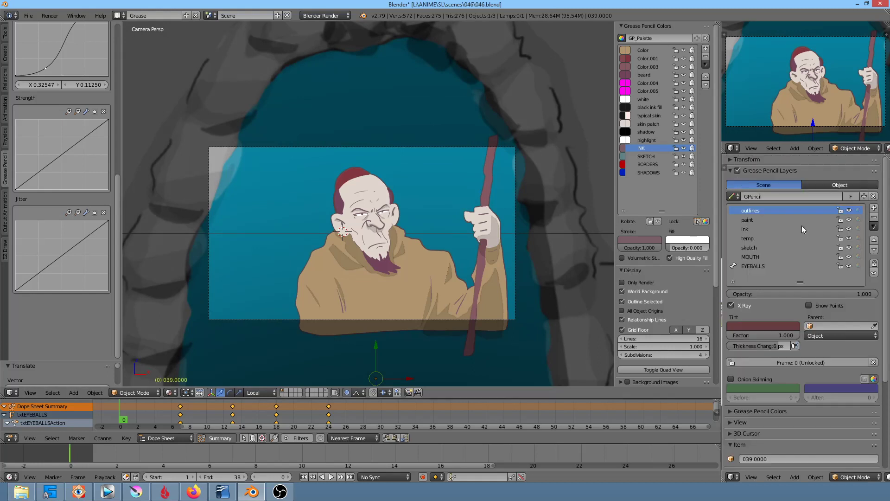
Add a new grease pencil layer and name it 'tint'.
left_click(874, 207)
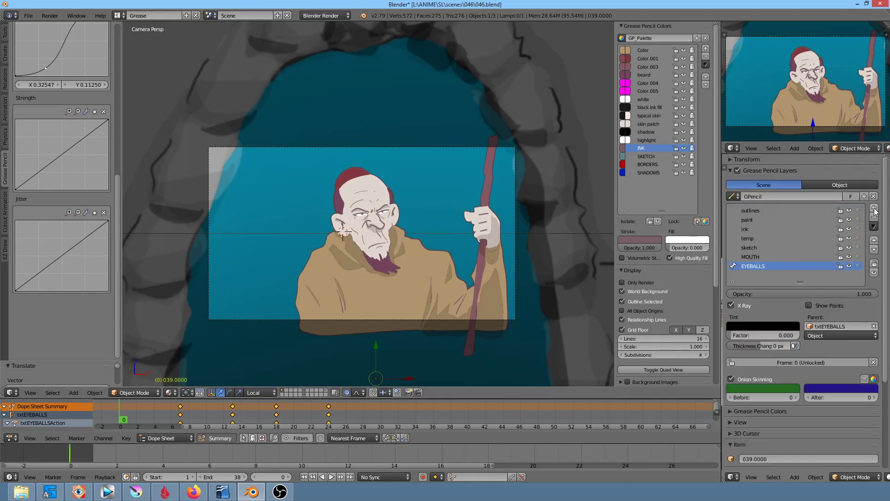
double_click(763, 275)
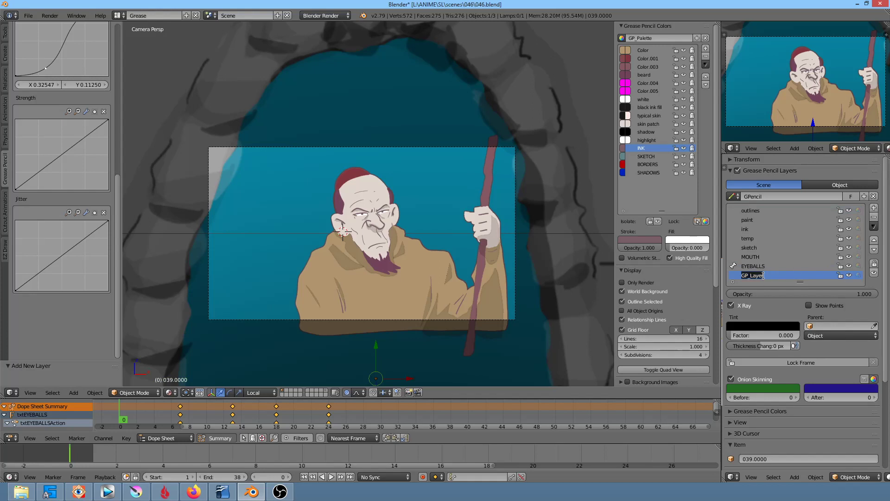
type("tint")
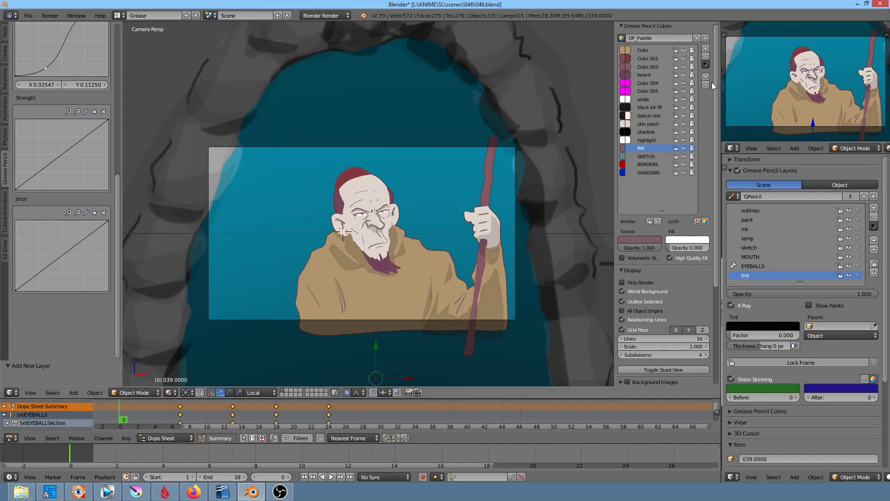
Select the SHADOWS colour and add a new palette colour, Color.002.
left_click(654, 173)
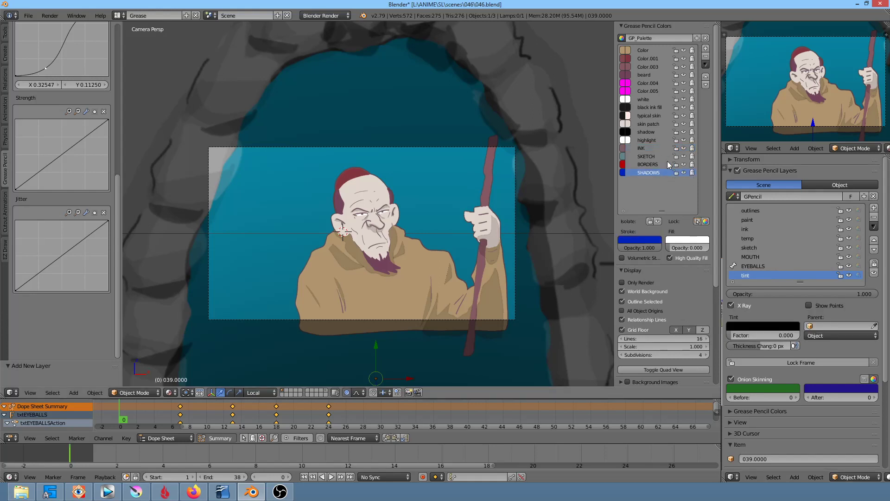
left_click(706, 64)
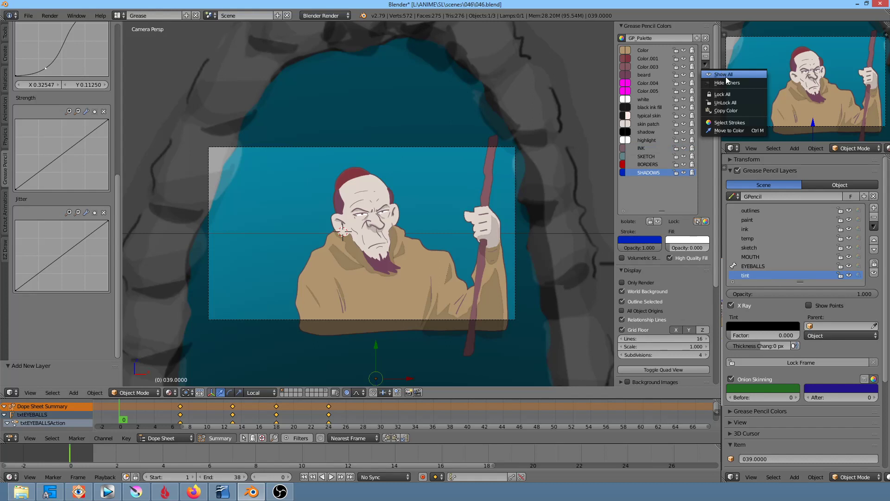
left_click(742, 109)
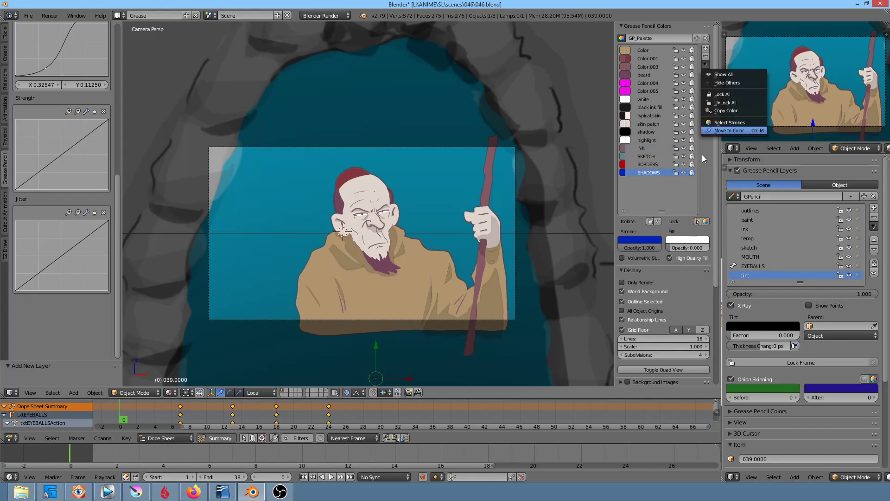
left_click(705, 50)
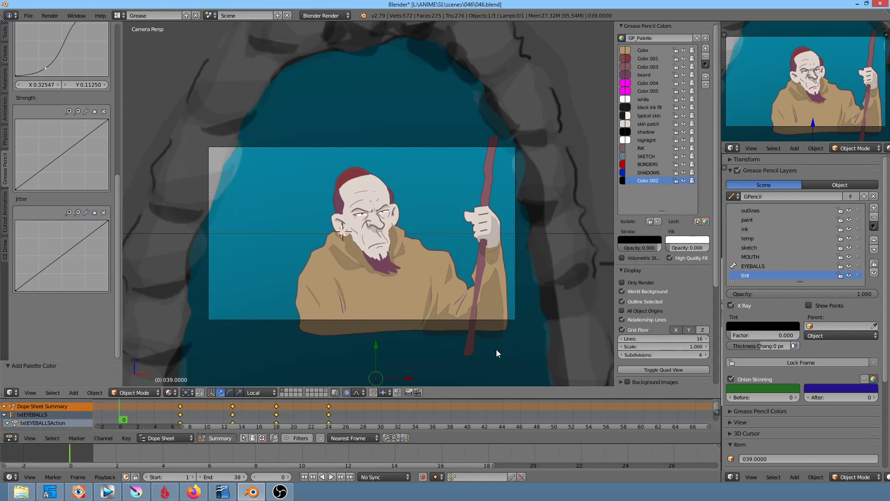
Draw a freehand outline around the monk and fill it solid black at fill opacity 1.0.
left_click_drag(497, 354, 496, 220)
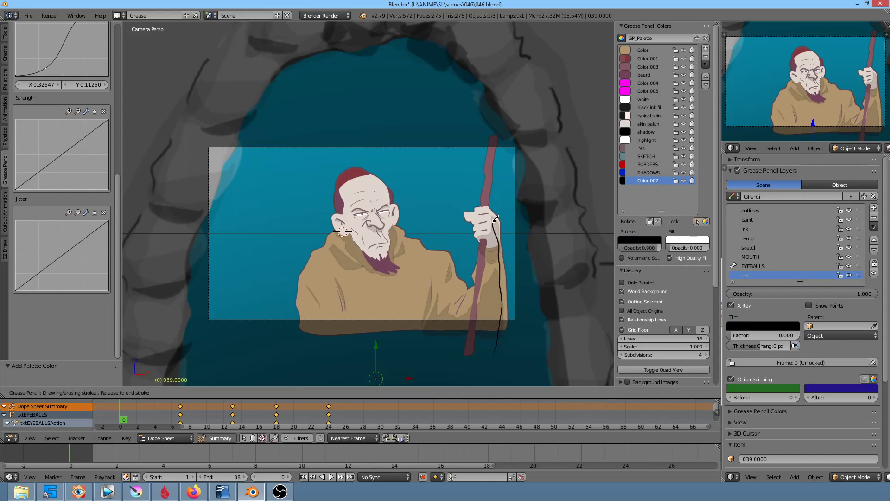
mouse_move(486, 218)
left_mouse_down()
mouse_move(489, 246)
mouse_move(396, 240)
mouse_move(378, 188)
mouse_move(357, 167)
mouse_move(317, 327)
mouse_move(397, 354)
mouse_move(481, 354)
left_mouse_up()
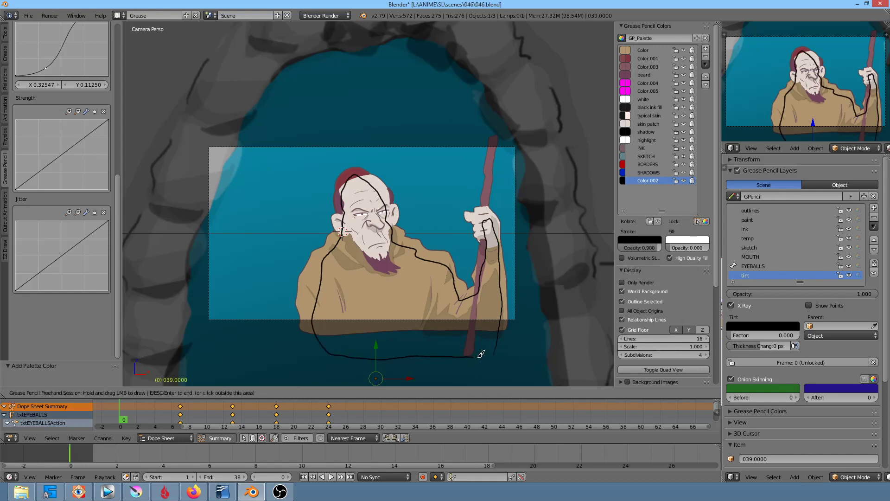
left_click(647, 240)
left_click_drag(644, 240, 708, 248)
left_click_drag(647, 248, 663, 248)
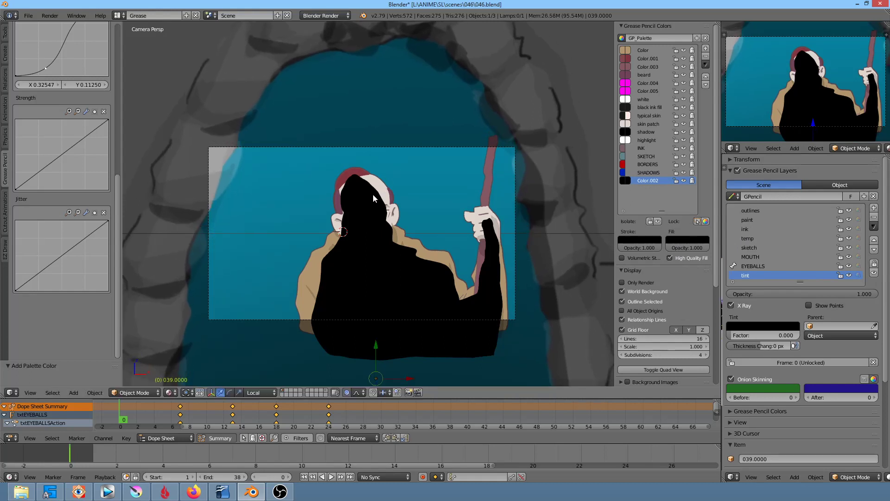
left_click(138, 391)
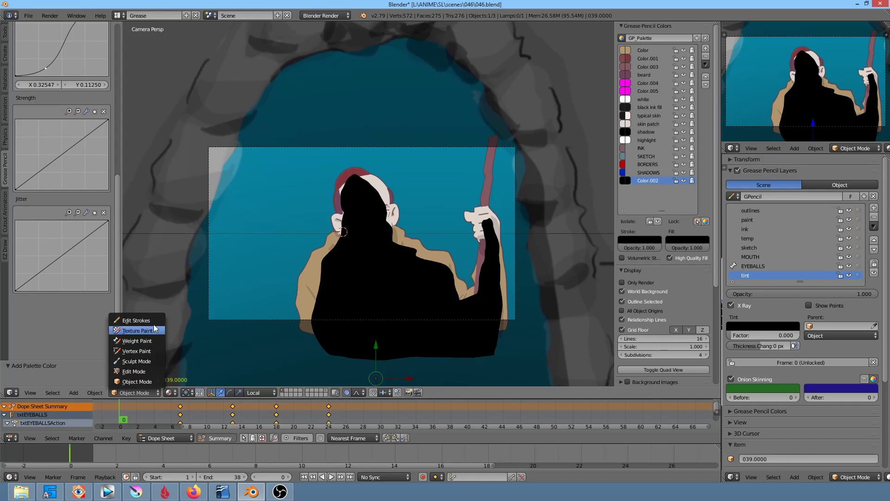
In Edit Strokes, reshape the silhouette's head outline with proportional grab and smoothing.
left_click(134, 330)
right_click(374, 192)
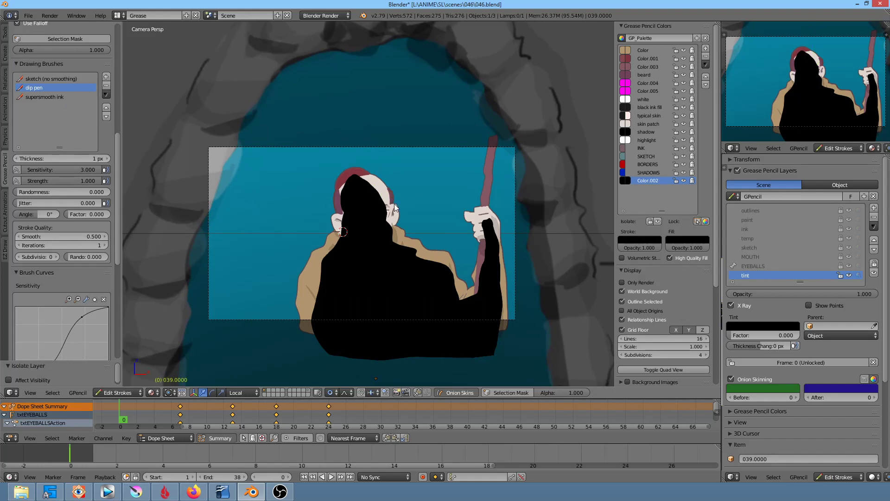
right_click(372, 189)
key("g")
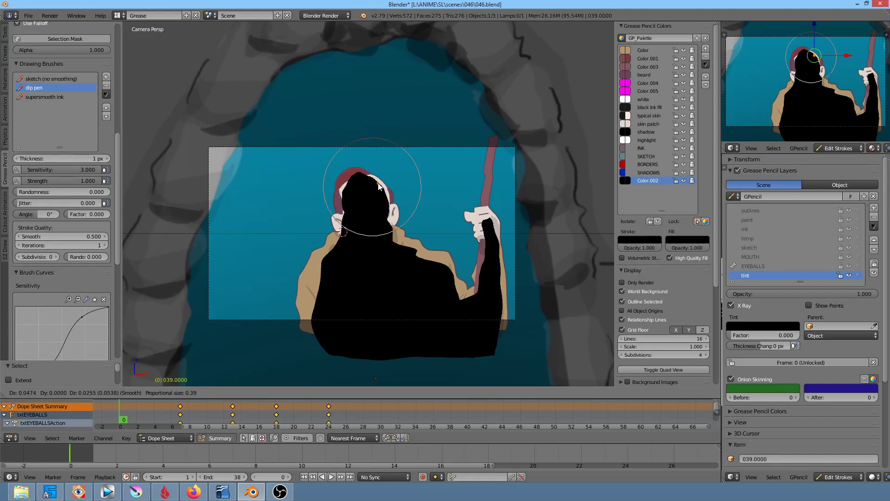
left_click(371, 188)
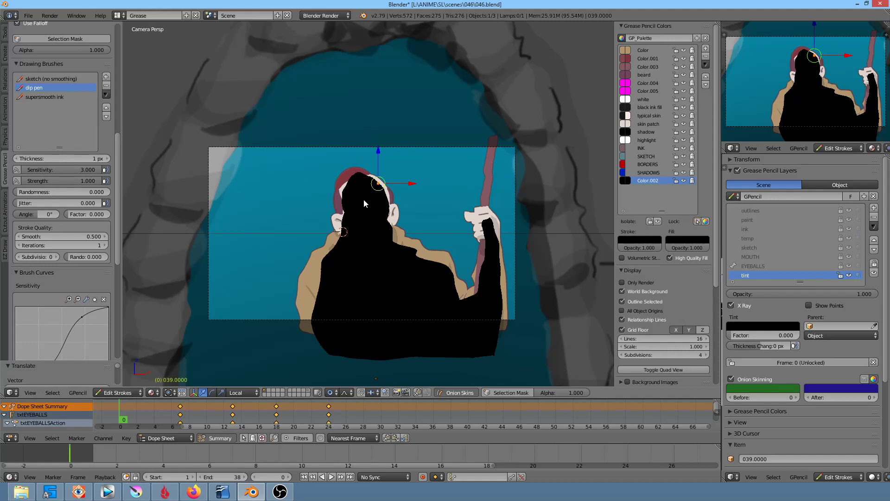
key("d+e")
left_click(299, 150)
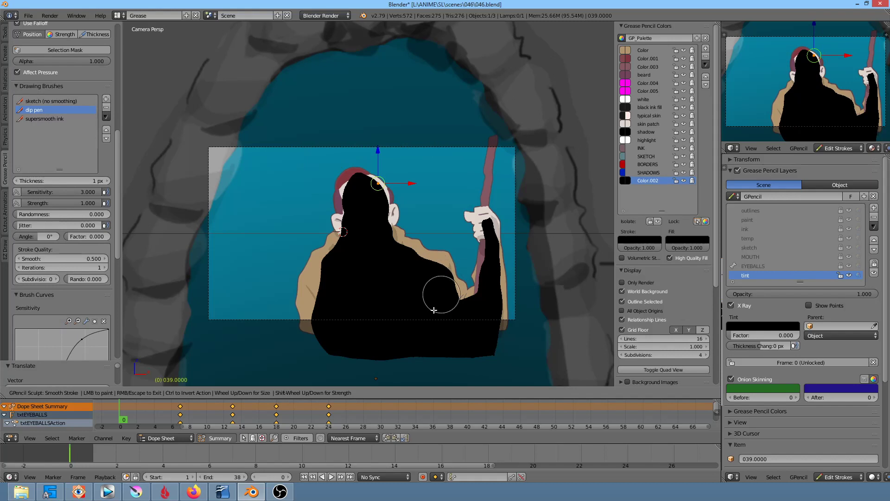
key("Escape")
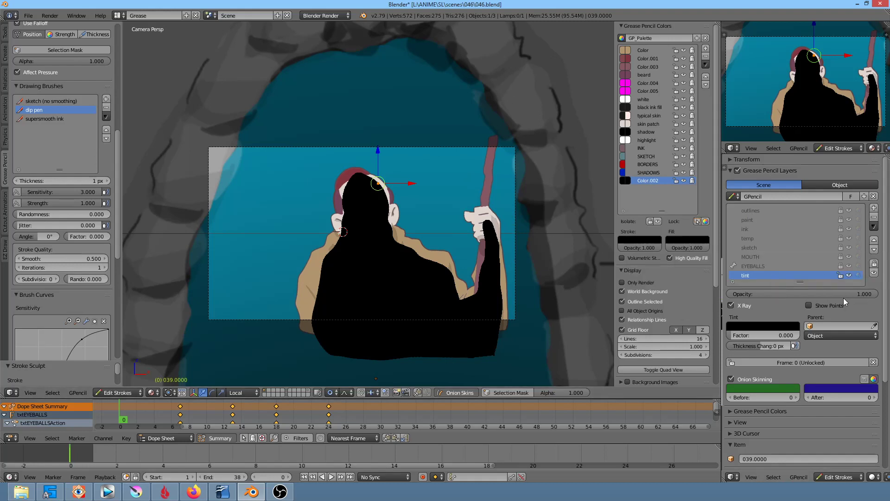
Lower the tint layer opacity to 0.270 and deselect all strokes.
mouse_move(859, 294)
left_mouse_down()
mouse_move(730, 294)
mouse_move(769, 294)
left_mouse_up()
scroll(60, 186, "down", 15)
key("a")
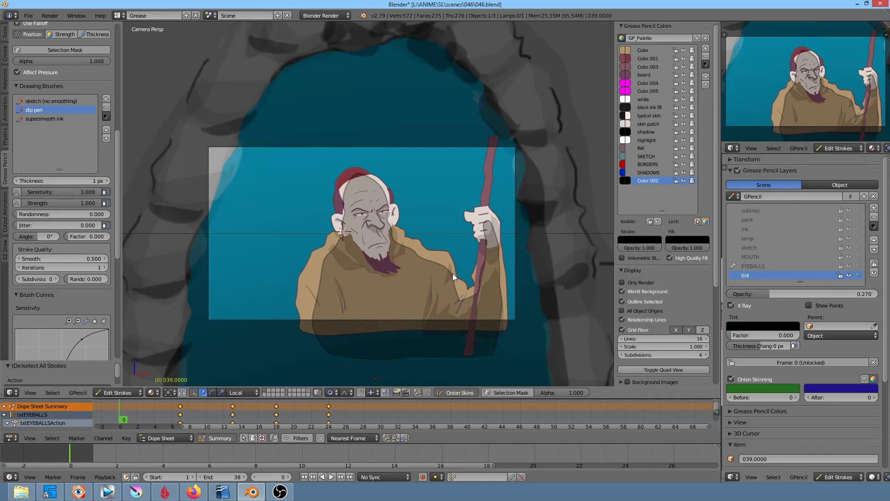
Fade the silhouette fill to 0.323 and stroke to 0, with tint layer opacity 0.483.
scroll(459, 269, "up", 4)
mouse_move(776, 295)
left_mouse_down()
mouse_move(756, 295)
mouse_move(877, 294)
left_mouse_up()
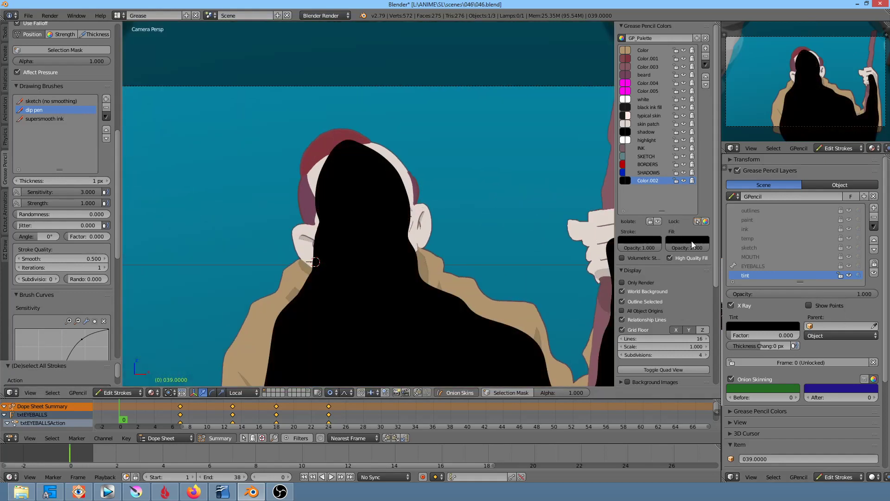
mouse_move(687, 248)
left_mouse_down()
mouse_move(624, 247)
mouse_move(639, 248)
left_mouse_up()
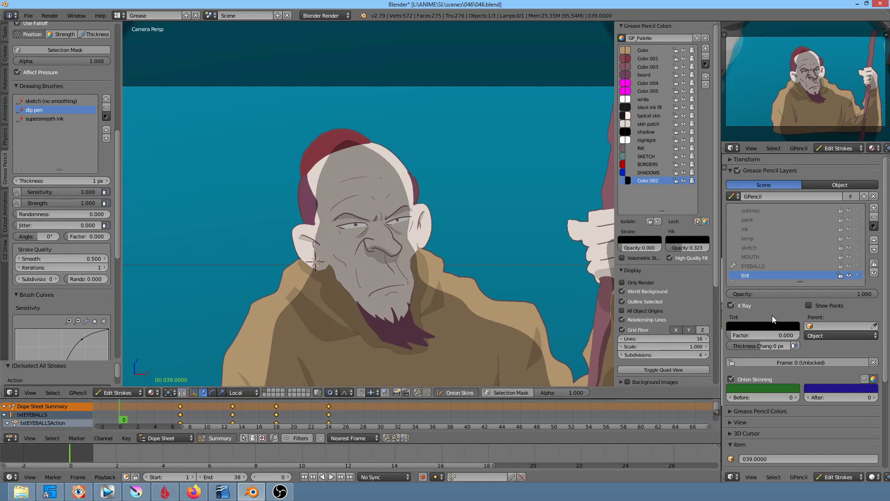
mouse_move(742, 334)
left_mouse_down()
mouse_move(779, 334)
mouse_move(731, 334)
left_mouse_up()
mouse_move(856, 293)
left_mouse_down()
mouse_move(777, 294)
mouse_move(803, 293)
left_mouse_up()
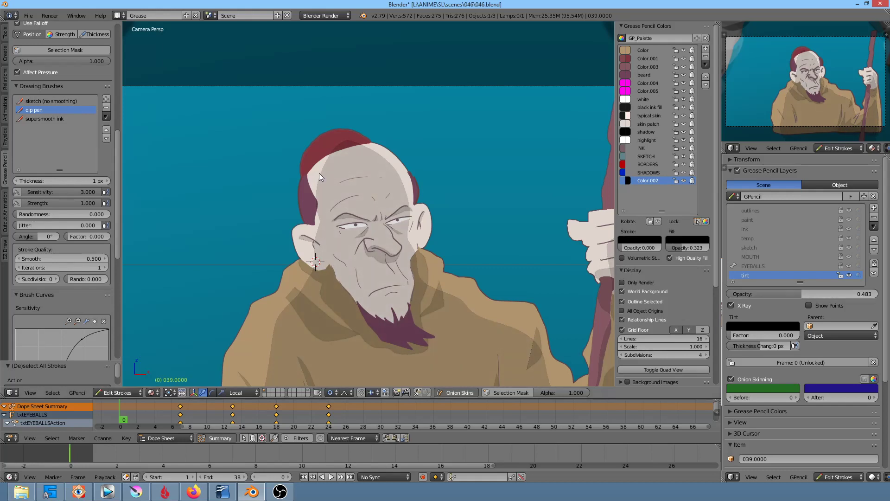
key("q")
left_click(318, 188)
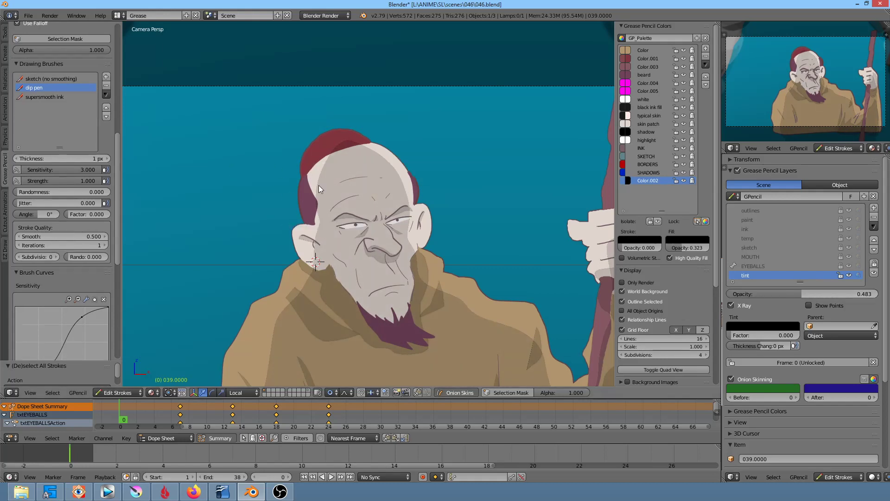
Grab-sculpt the silhouette and pull the outline point beside the head.
left_click_drag(319, 187, 332, 172)
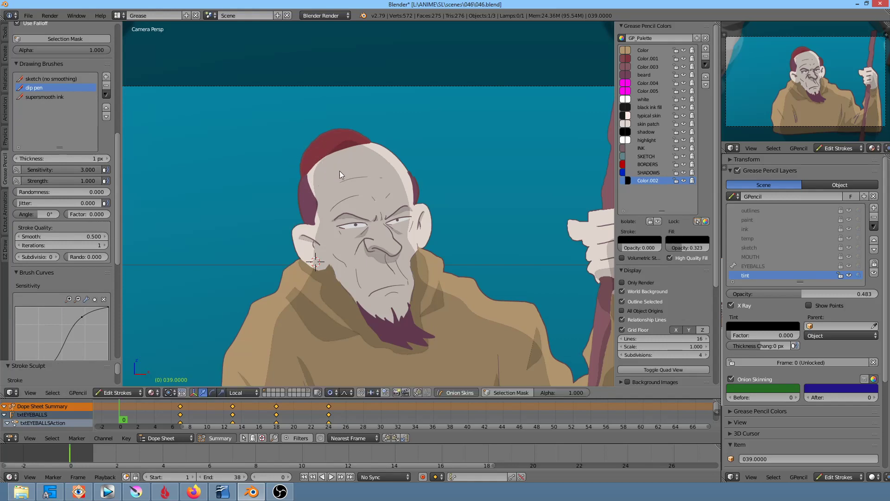
key("e")
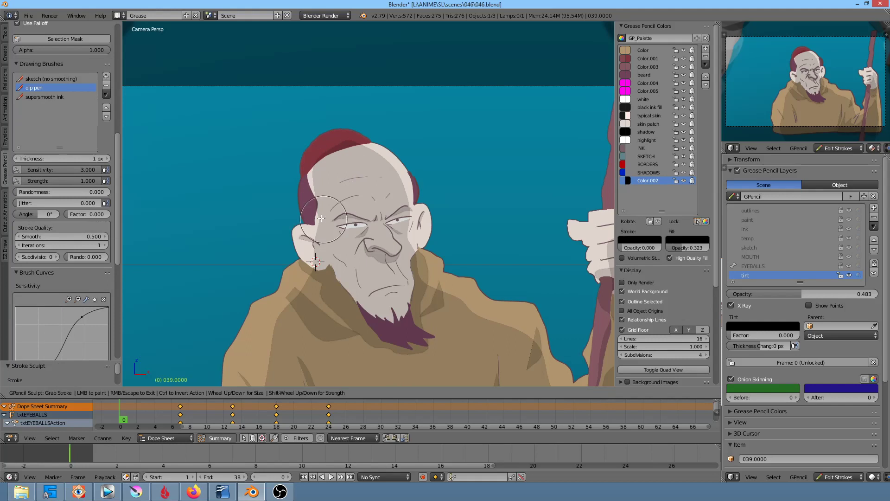
key("Escape")
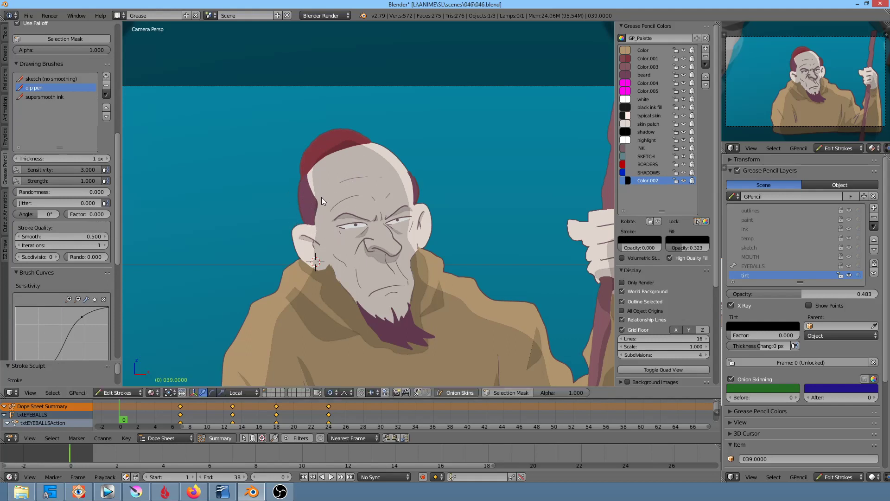
right_click(317, 193)
key("g")
scroll(316, 215, "up", 2)
scroll(310, 215, "up", 2)
left_click(314, 249)
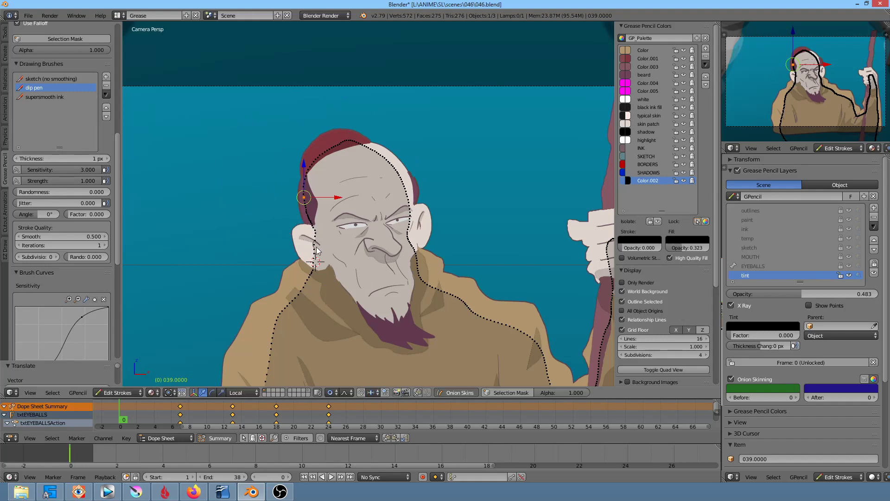
Adjust the silhouette outline points around the ear.
key("g")
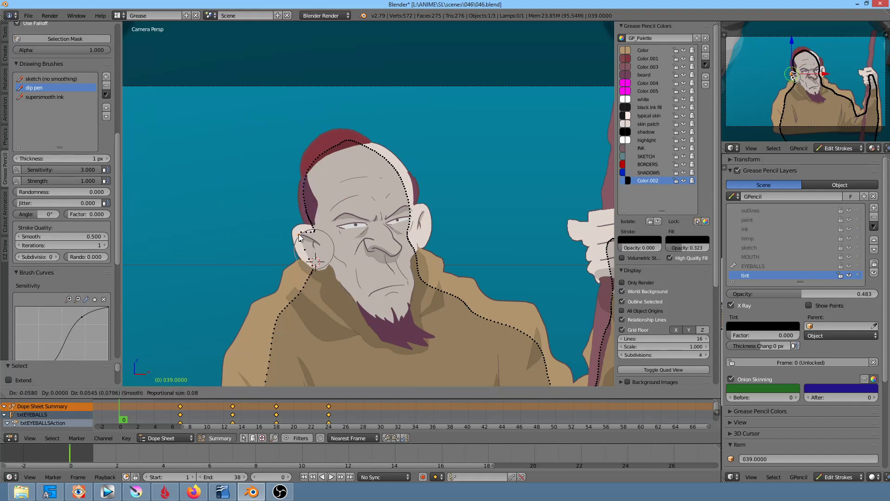
left_click(298, 238)
right_click(299, 278)
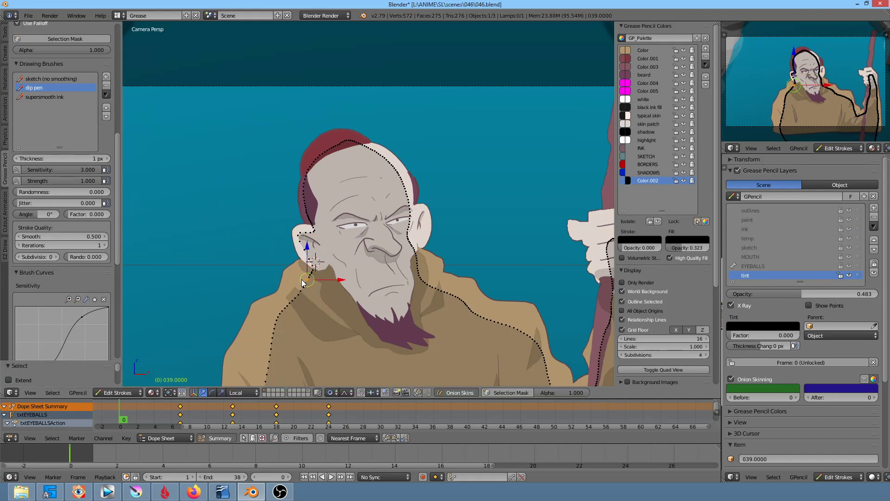
key("g")
left_click(299, 277)
Reshape the silhouette outline at the shoulder, arm and sleeve.
right_click(263, 325)
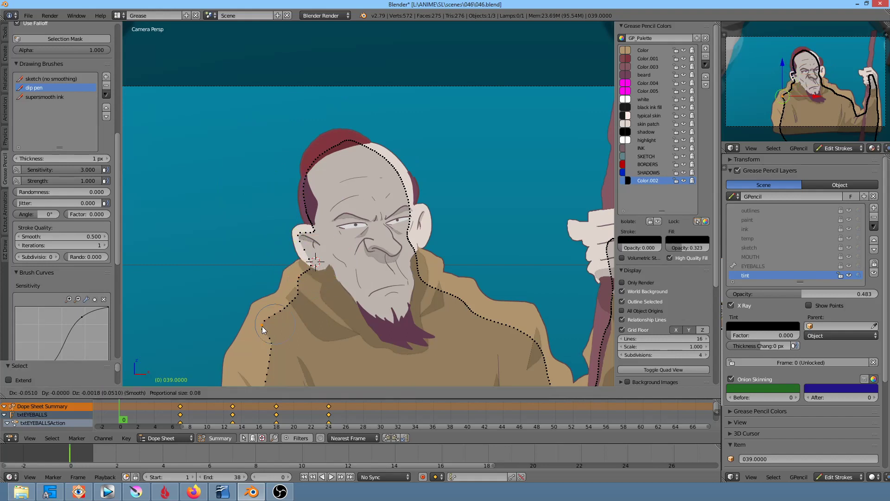
scroll(304, 353, "down", 4)
right_click(310, 301)
key("g")
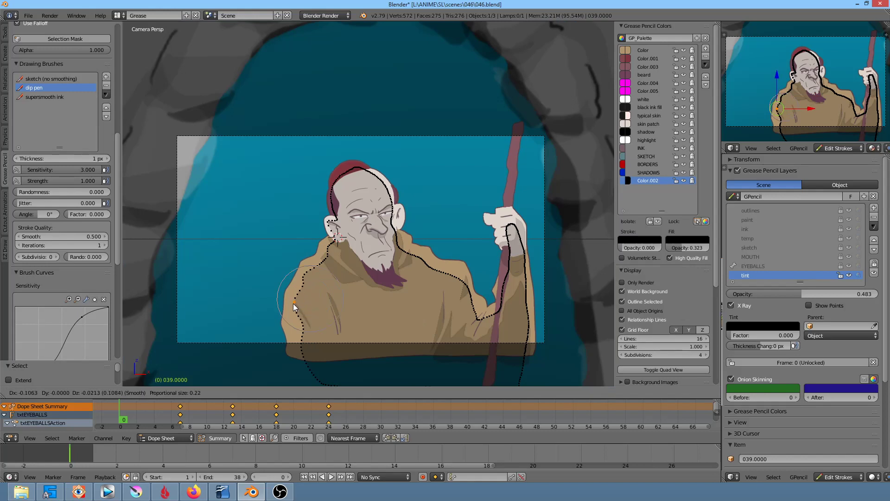
left_click(294, 303)
right_click(455, 270)
key("g")
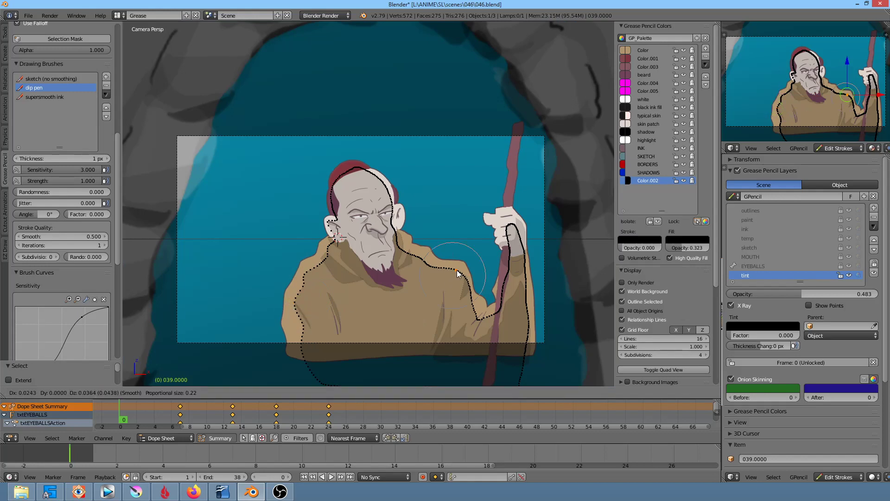
left_click(455, 271)
right_click(465, 295)
key("g")
left_click(466, 294)
Reshape the outline by the hand, then open the tint layer's black Tint colour picker.
right_click(509, 229)
key("g")
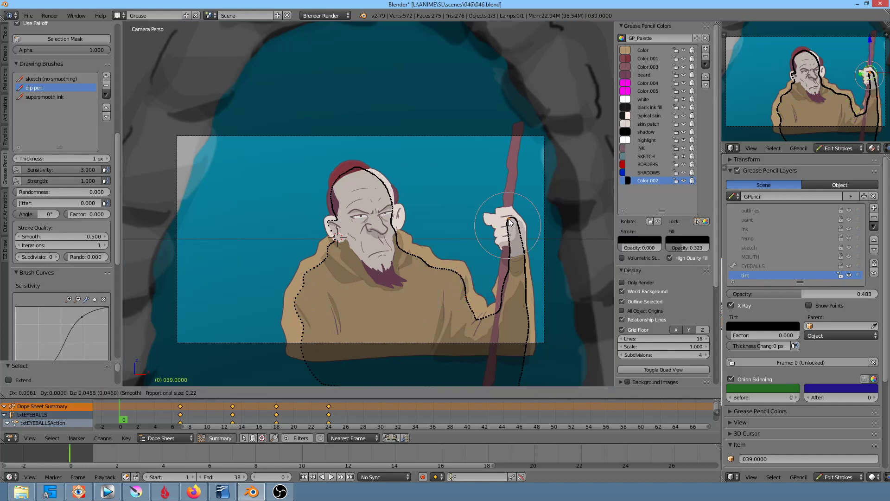
scroll(502, 225, "up", 5)
scroll(499, 223, "up", 5)
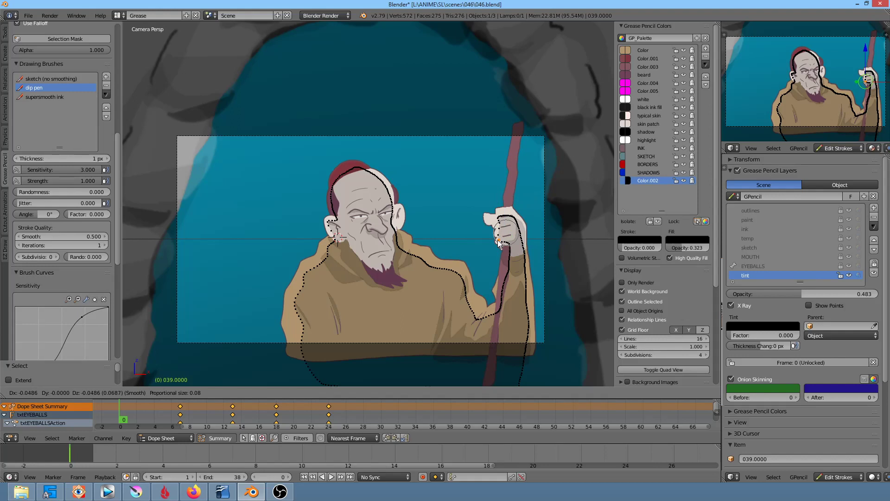
left_click(503, 227)
key("a")
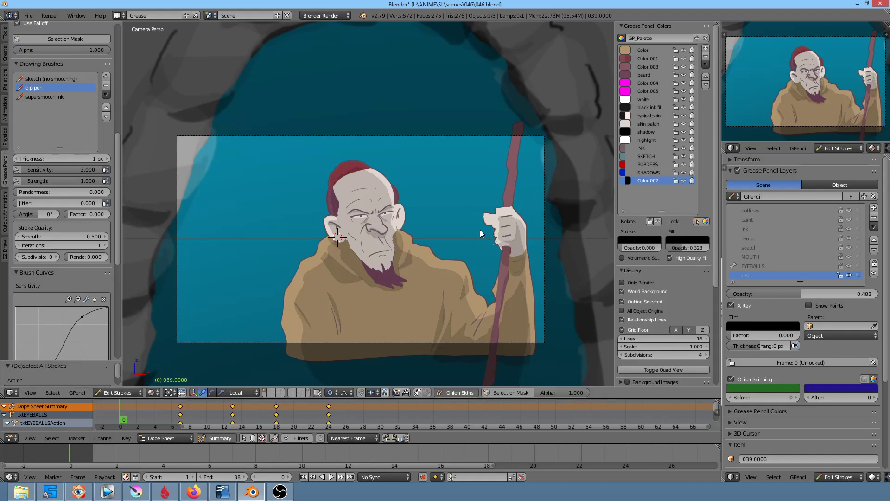
scroll(468, 251, "down", 1)
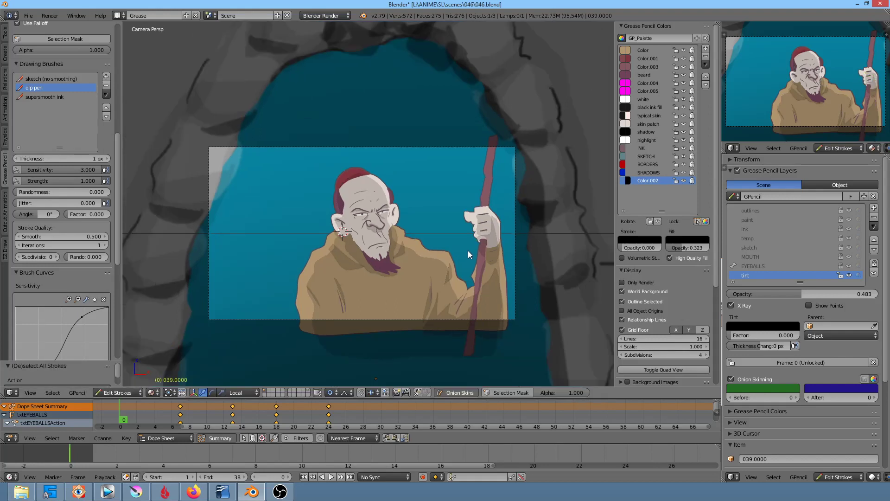
left_click(758, 327)
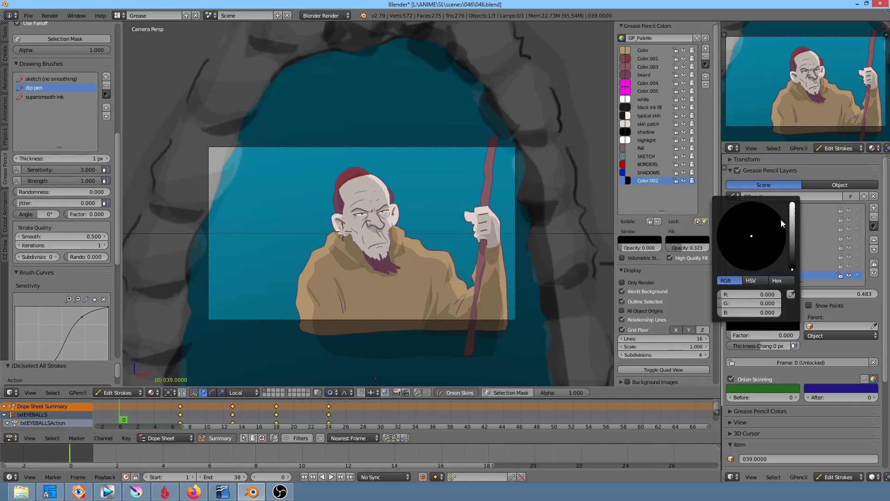
Try a blue tint, then a teal tint sampled from the background.
left_click_drag(791, 228, 792, 203)
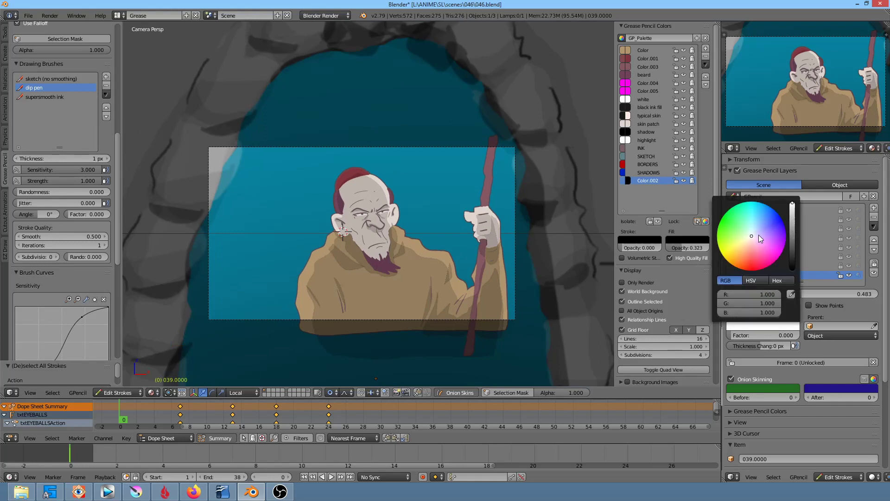
left_click(782, 220)
left_click_drag(739, 337, 739, 337)
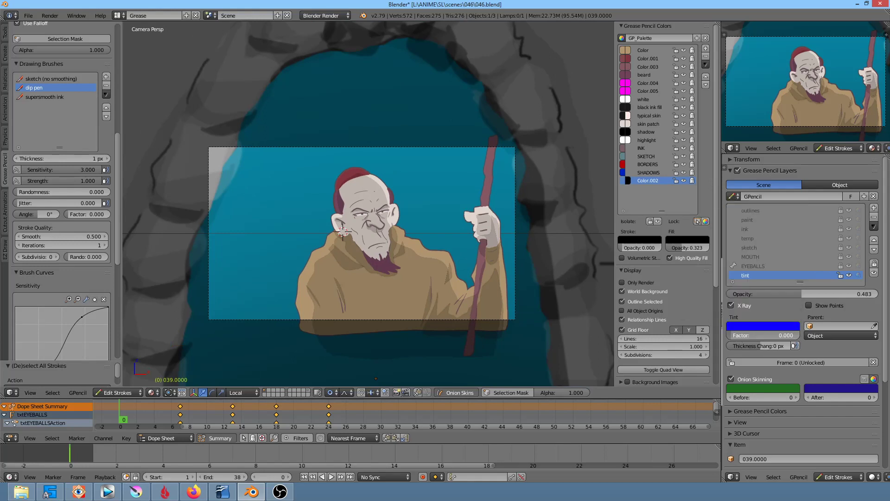
key("Return")
left_click(764, 324)
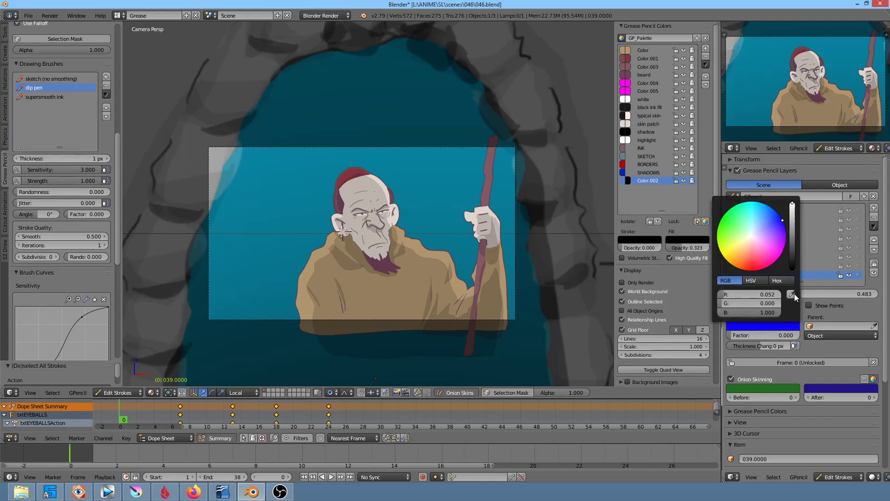
left_click(794, 294)
left_click(437, 167)
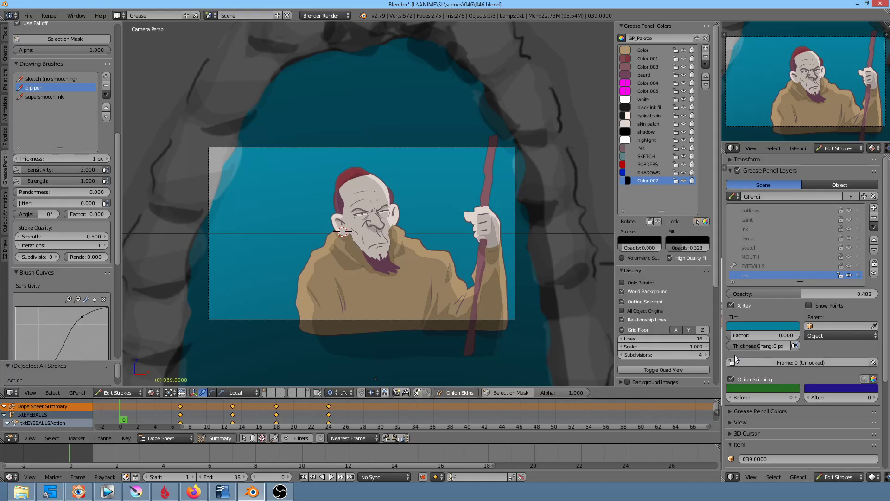
mouse_move(731, 337)
left_mouse_down()
mouse_move(794, 335)
mouse_move(779, 335)
left_mouse_up()
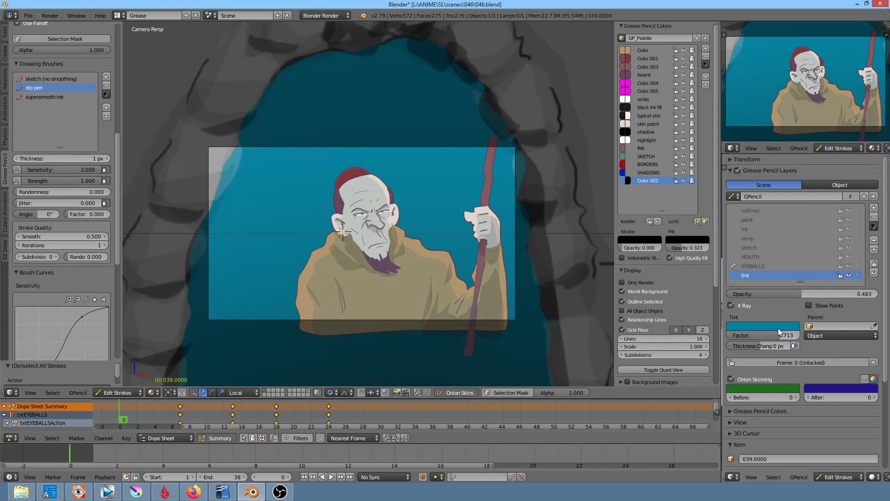
Switch the tint colour to red, resetting the factor to 0 then about 0.420.
left_click(774, 324)
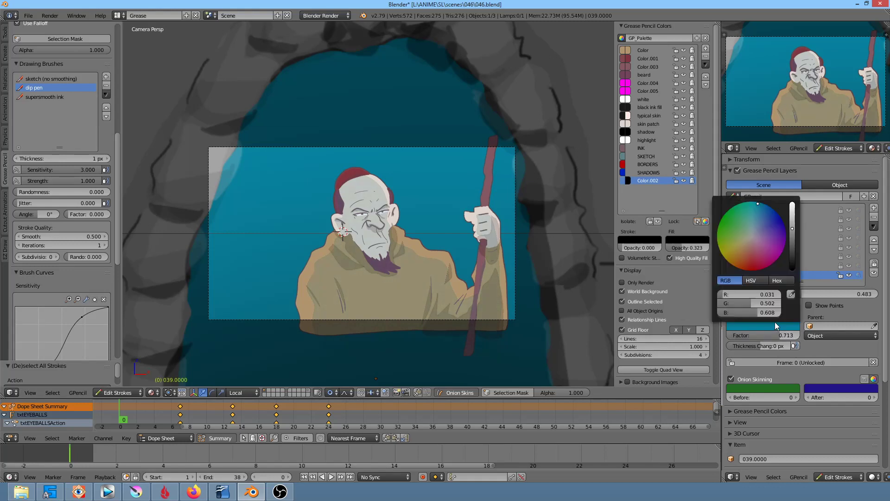
left_click(746, 268)
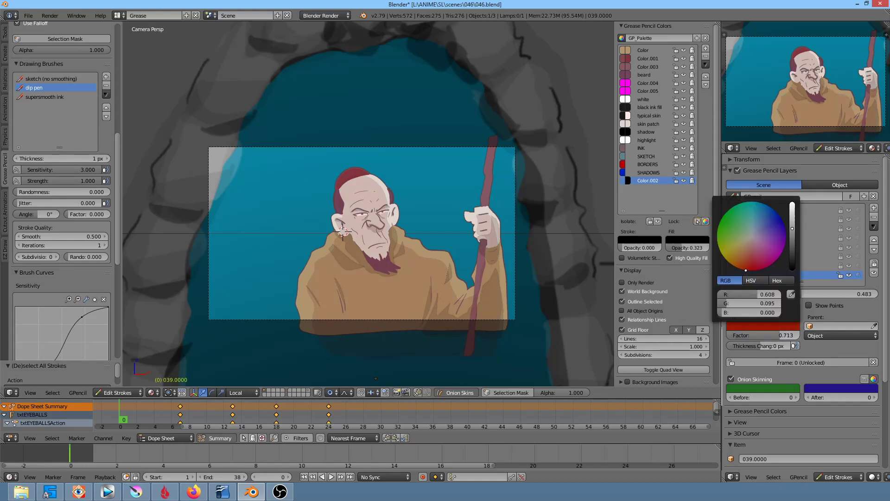
mouse_move(772, 335)
left_mouse_down()
mouse_move(729, 335)
mouse_move(742, 334)
left_mouse_up()
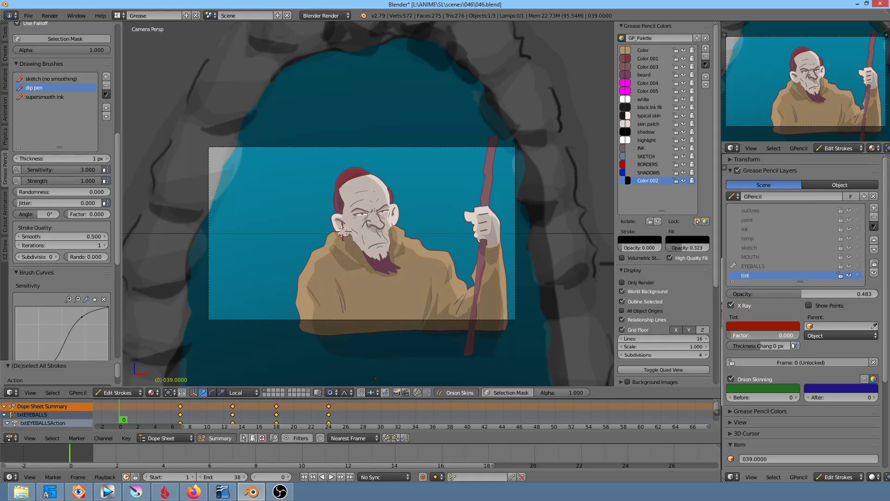
scroll(443, 256, "up", 4)
scroll(446, 252, "down", 1)
scroll(449, 252, "down", 1)
left_click_drag(751, 335, 729, 335)
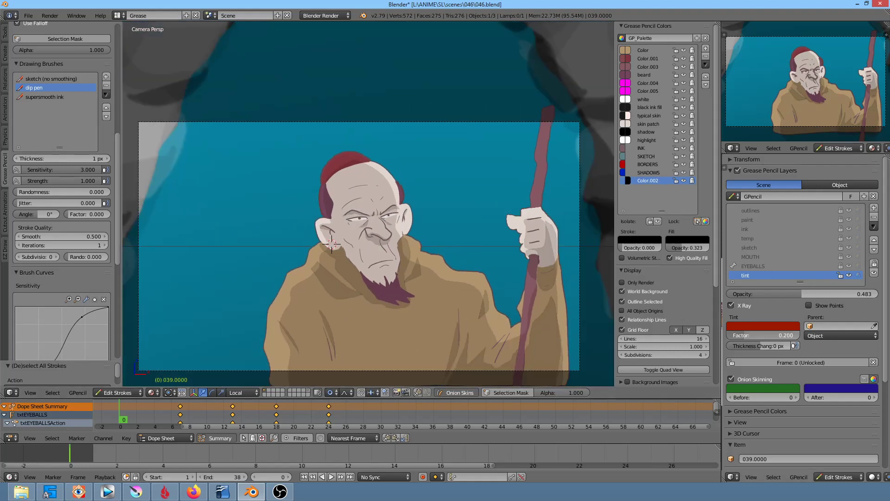
left_click_drag(730, 335, 753, 333)
Change the tint colour to purple and settle the Factor at 0.540.
left_click(755, 327)
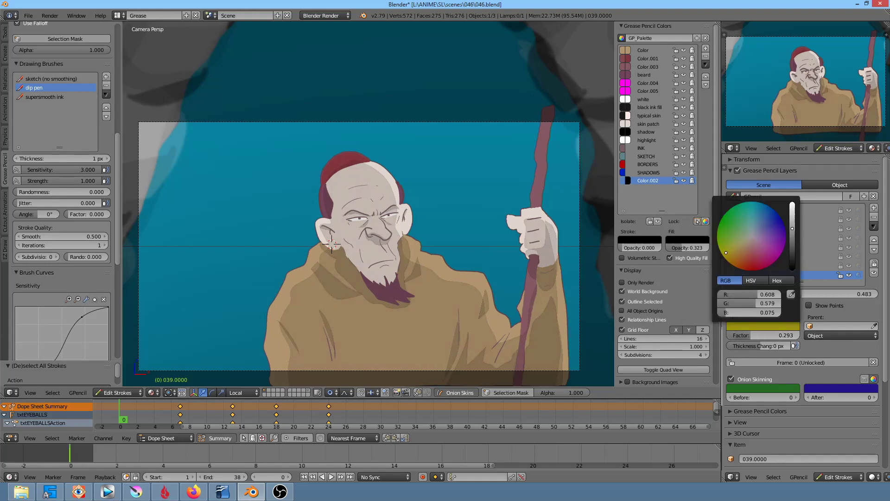
left_click_drag(747, 270, 786, 228)
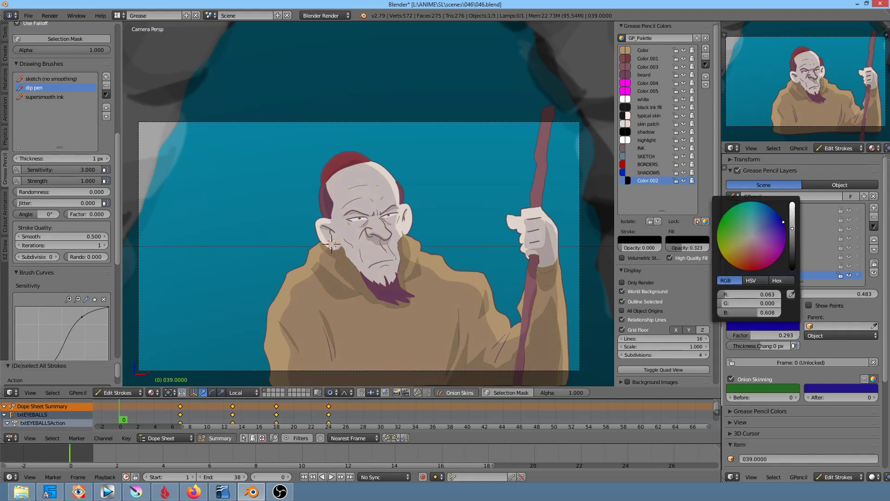
left_click_drag(786, 228, 786, 233)
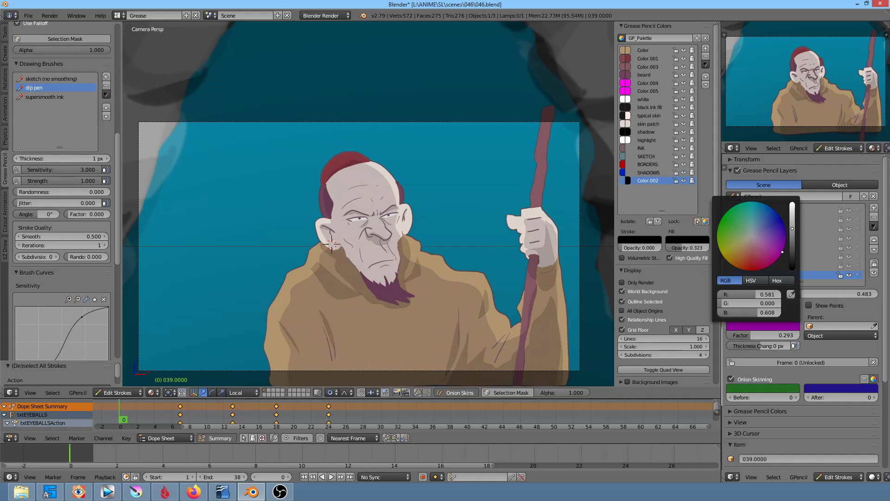
mouse_move(750, 335)
left_mouse_down()
mouse_move(775, 335)
mouse_move(730, 335)
left_mouse_up()
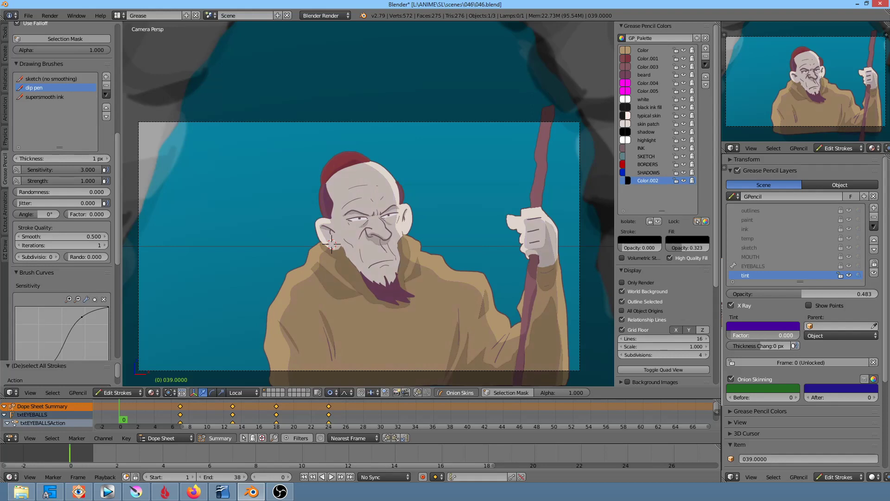
left_click_drag(734, 335, 766, 336)
scroll(381, 245, "down", 3)
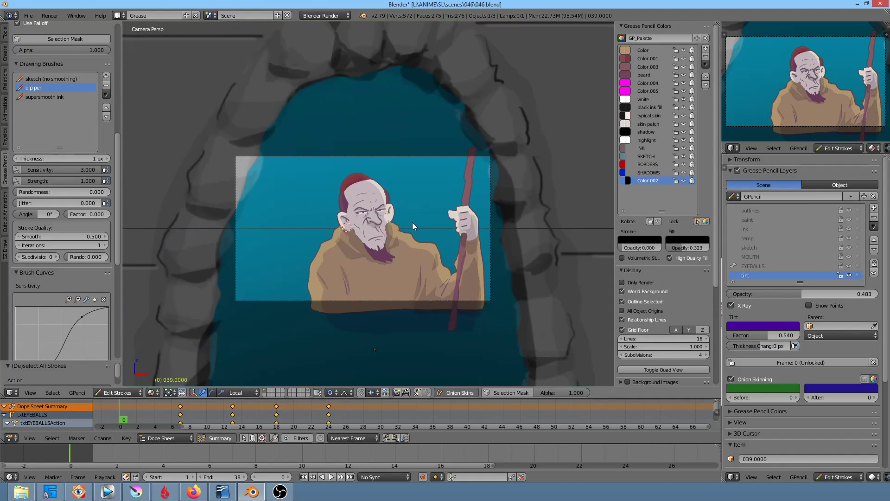
Preview the camera view with an F12 render, then return to Object Mode.
key("F12")
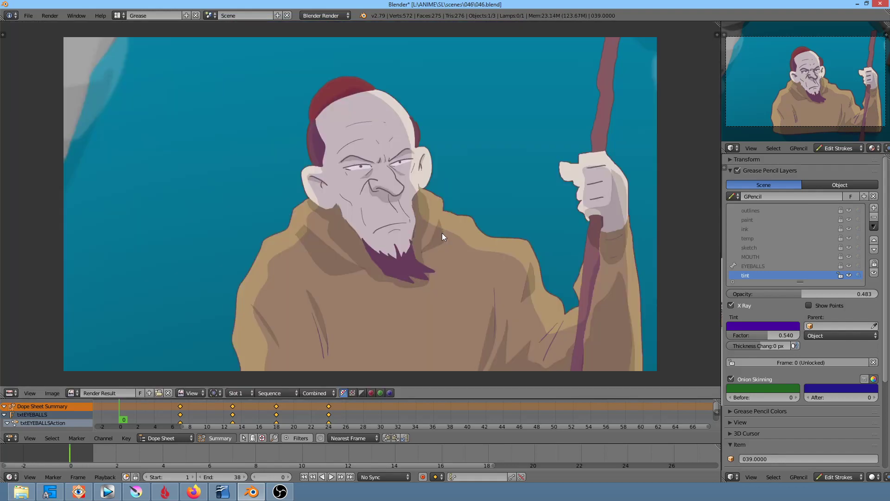
key("Escape")
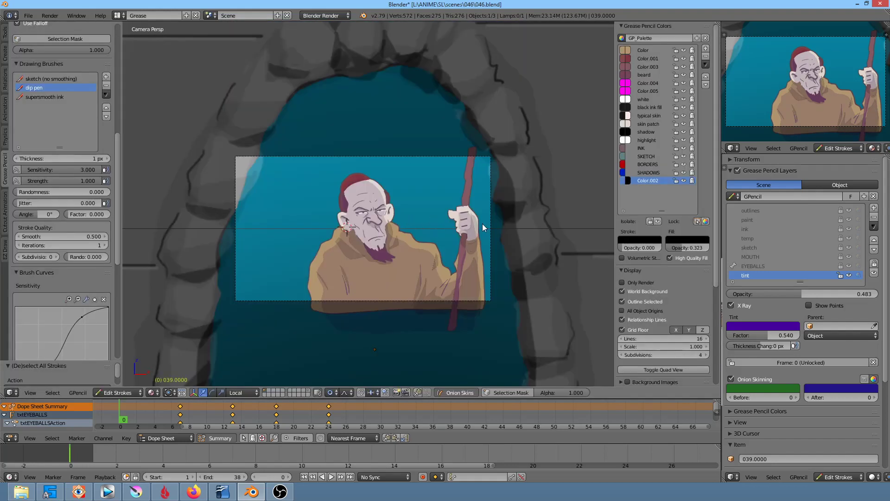
right_click(520, 230)
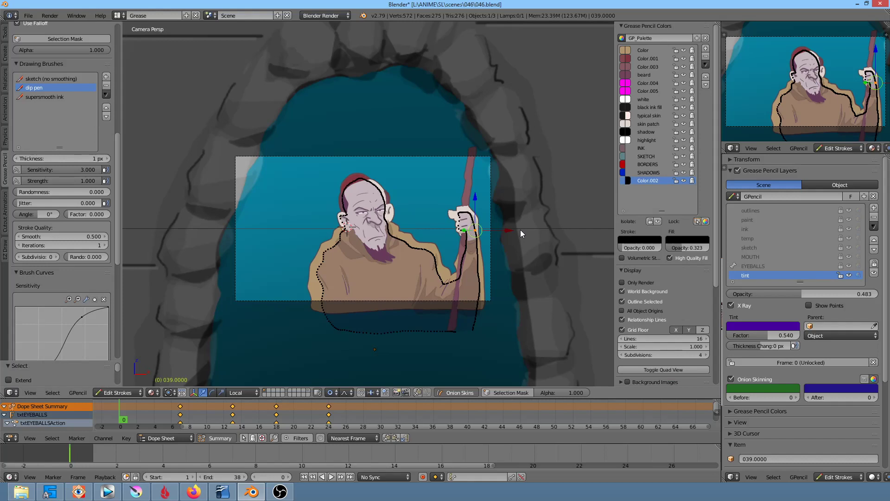
left_click(122, 392)
left_click(133, 382)
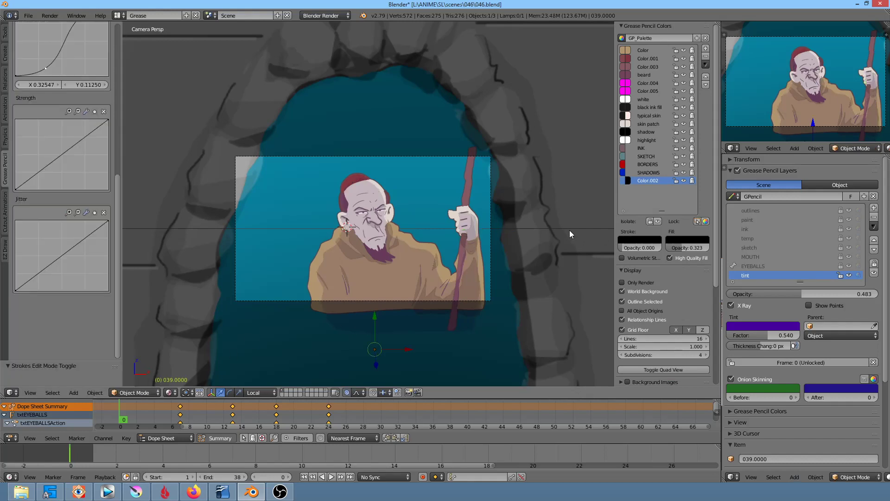
Shrink the stone archway, shift it left, and check the framing with a render.
key("s")
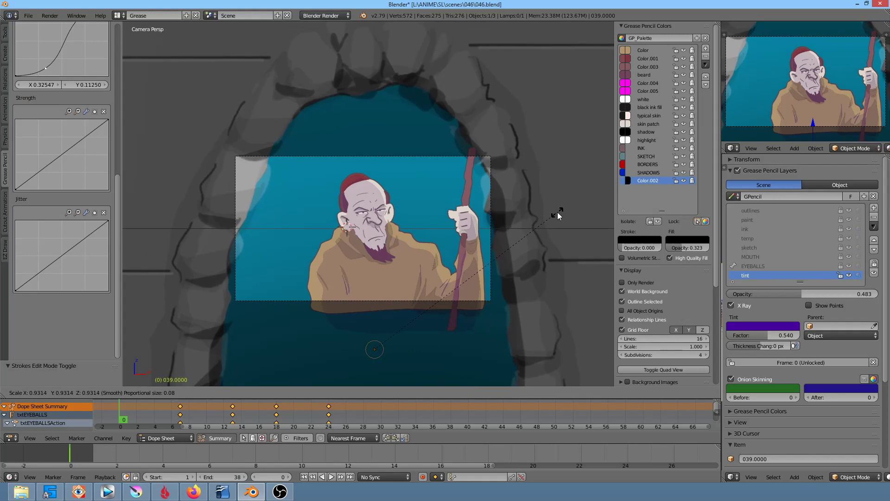
left_click(558, 213)
key("g")
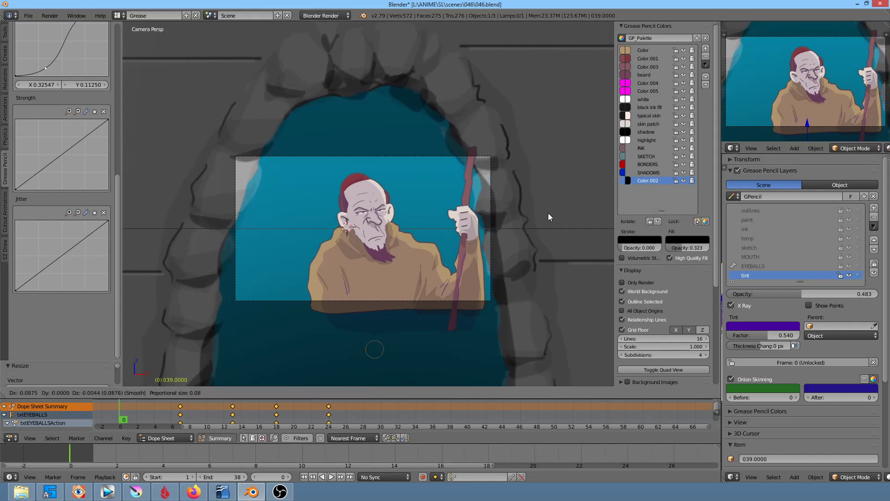
left_click(546, 213)
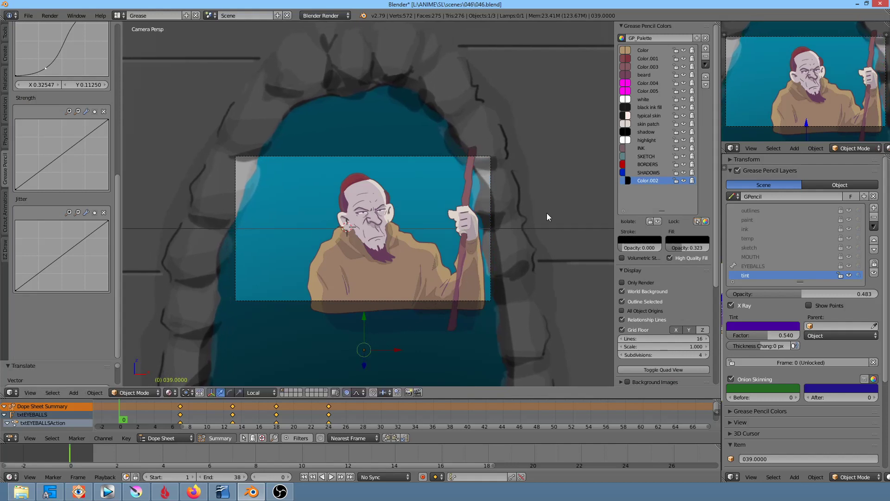
key("F12")
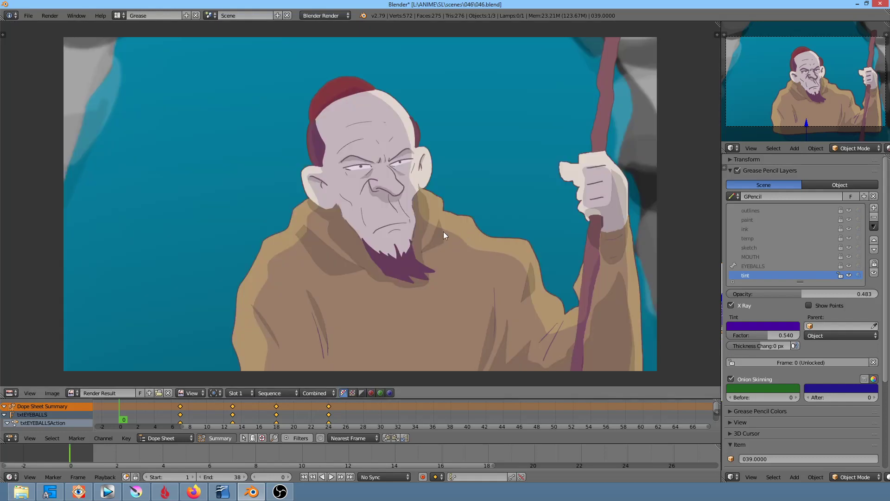
key("Escape")
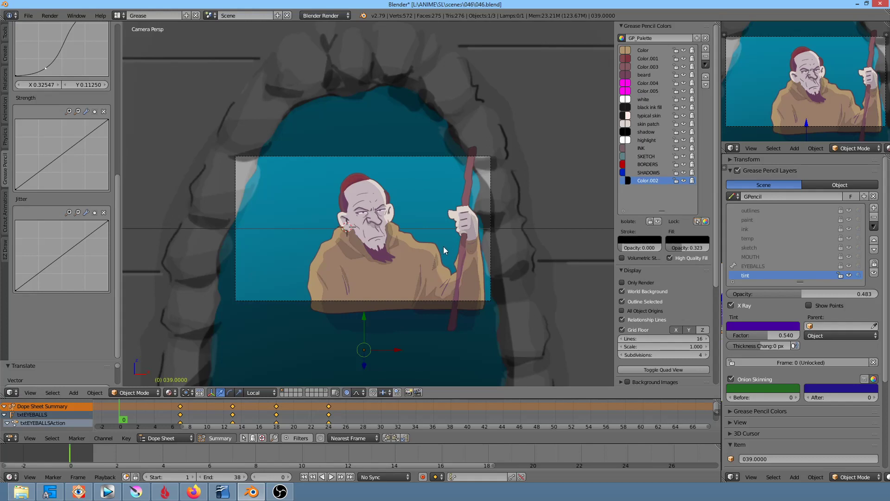
middle_click_drag(453, 226, 502, 274)
Push the wall and arch back along Y, enlarge them, and return to camera view.
scroll(502, 273, "down", 3)
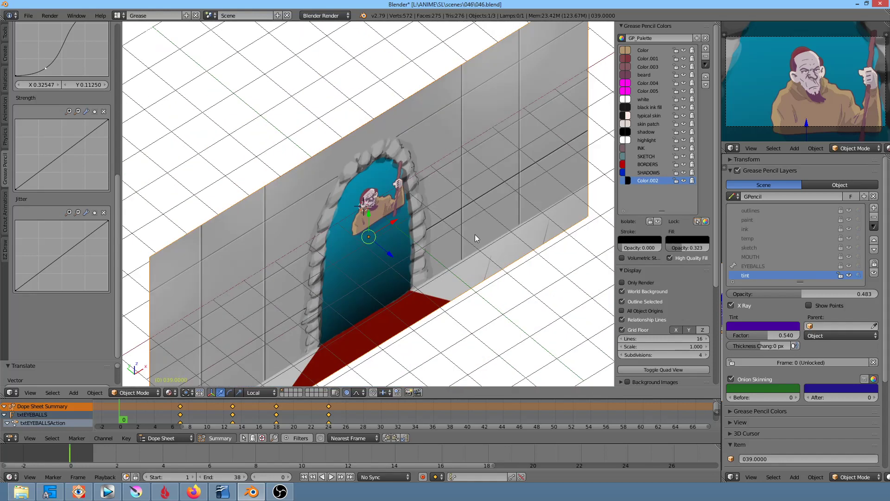
key("g")
key("y")
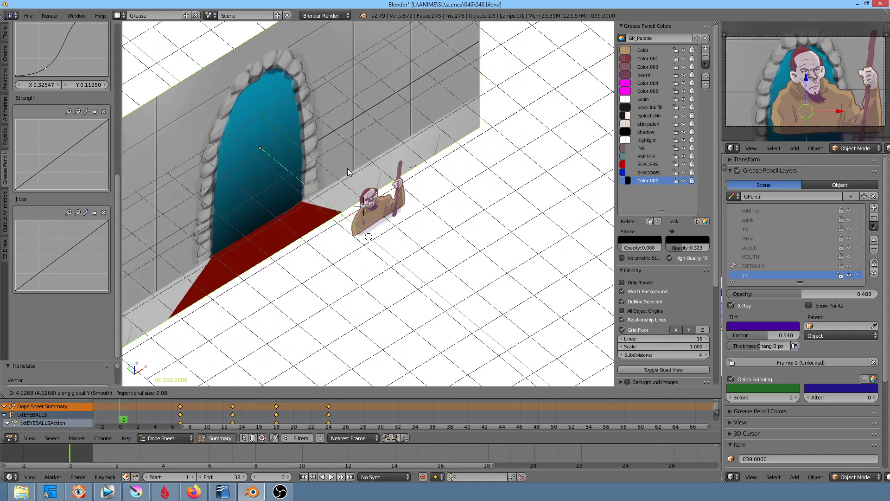
left_click(348, 172)
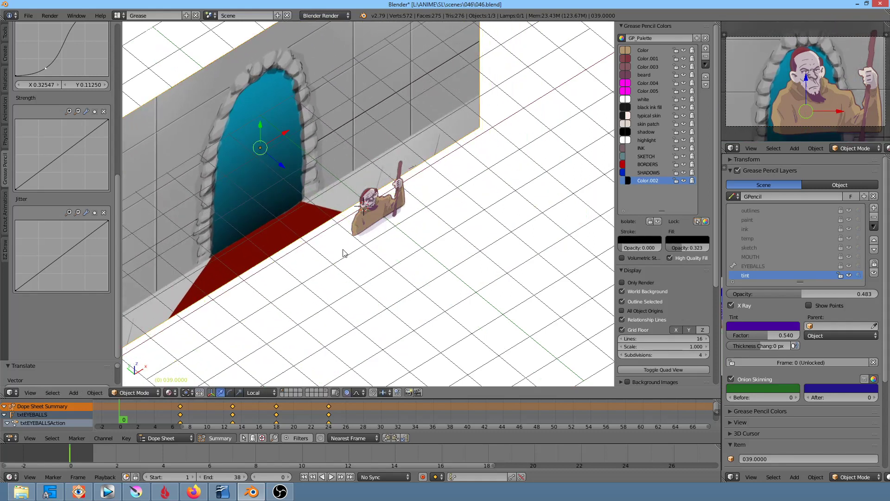
key("s")
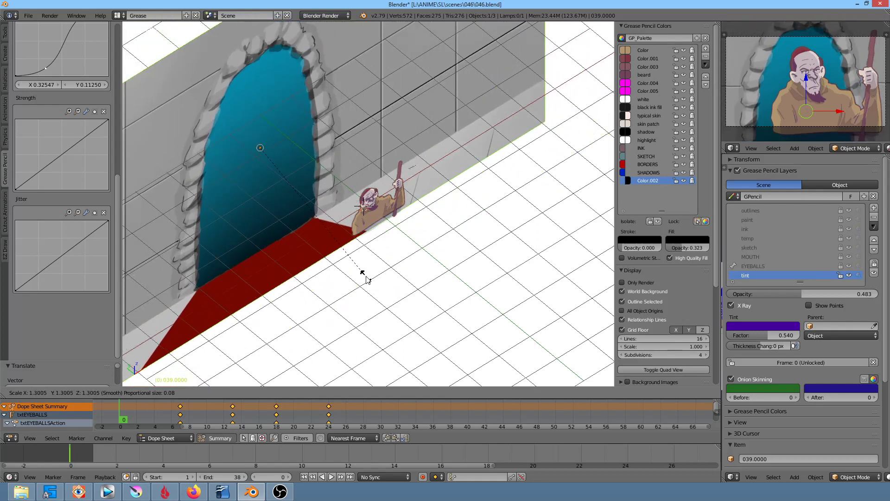
left_click(389, 293)
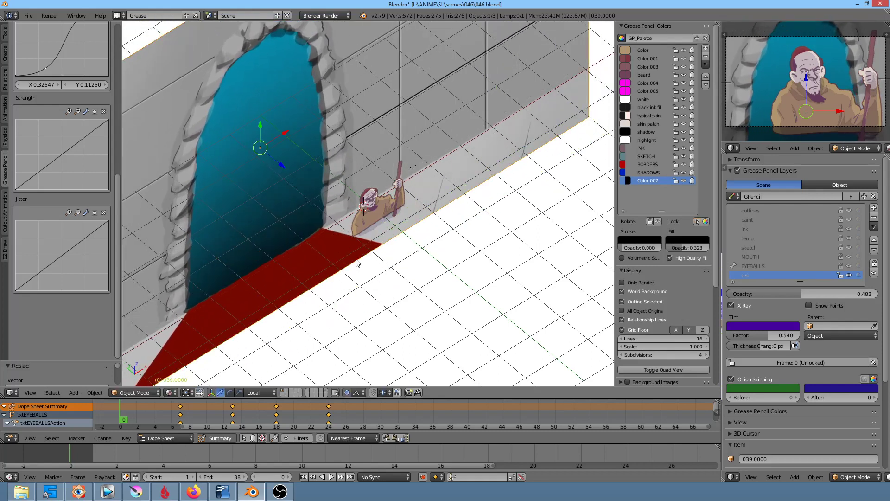
key("KP_0")
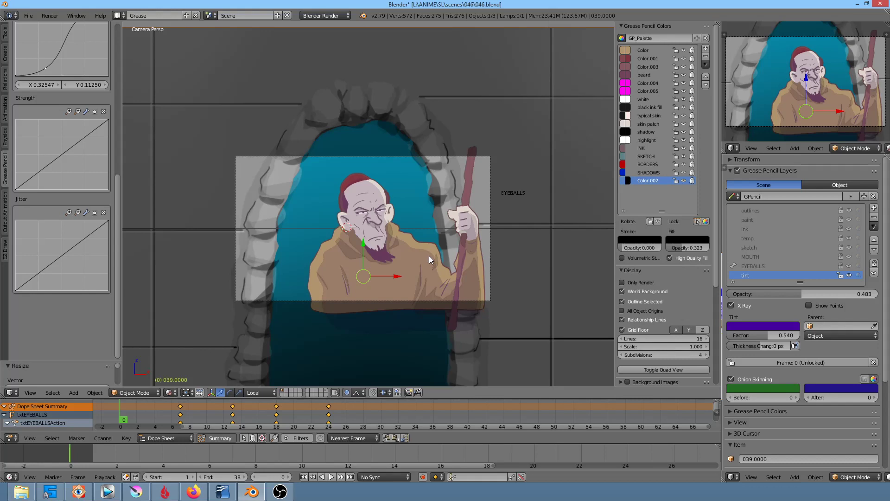
Play the animation briefly, then stop it back at frame 0.
key("alt+a")
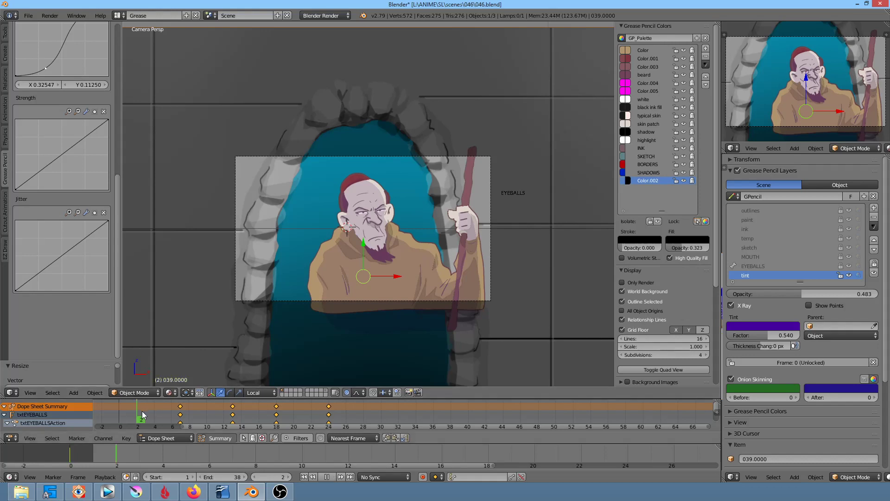
mouse_move(205, 420)
left_mouse_down()
mouse_move(438, 419)
mouse_move(101, 408)
left_mouse_up()
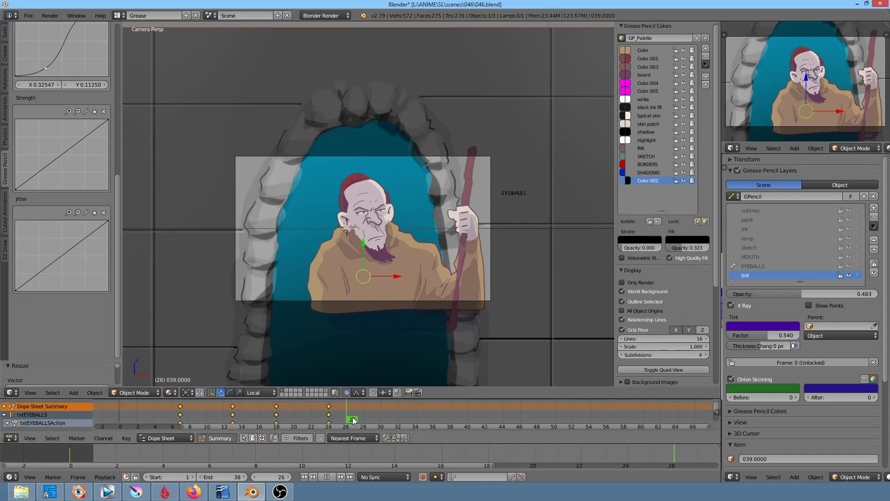
key("Escape")
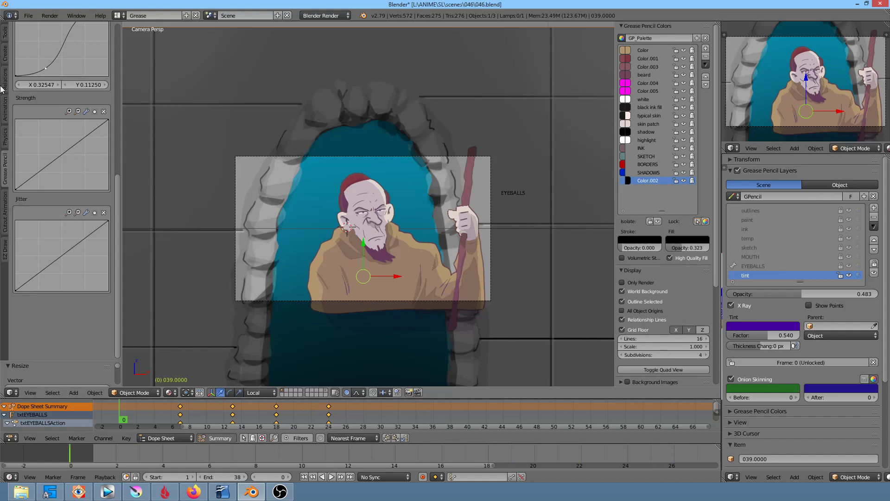
Switch to Edit Strokes mode and select the monk's stroke points, including one on the forehead.
left_click(123, 393)
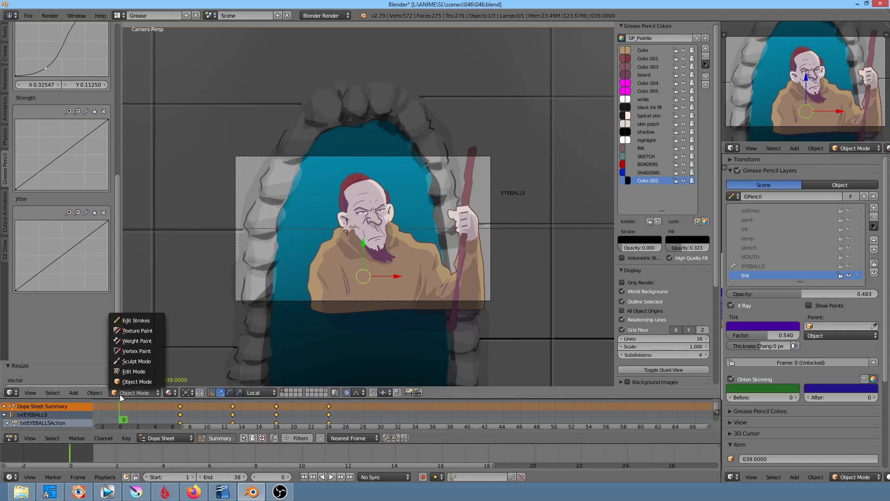
left_click(146, 320)
key("KP_Multiply")
right_click(352, 182, "shift")
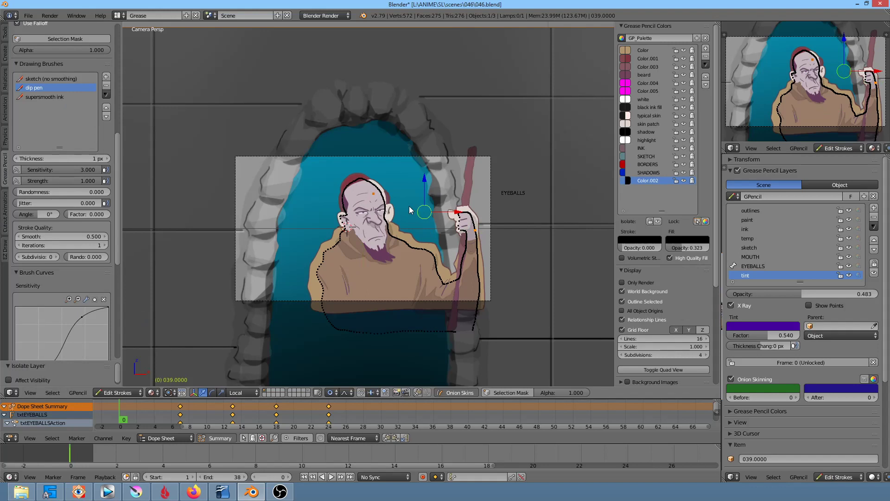
Deselect all strokes and return to the front camera view.
mouse_move(409, 206)
middle_mouse_down()
mouse_move(411, 219)
mouse_move(486, 278)
mouse_move(468, 263)
middle_mouse_up()
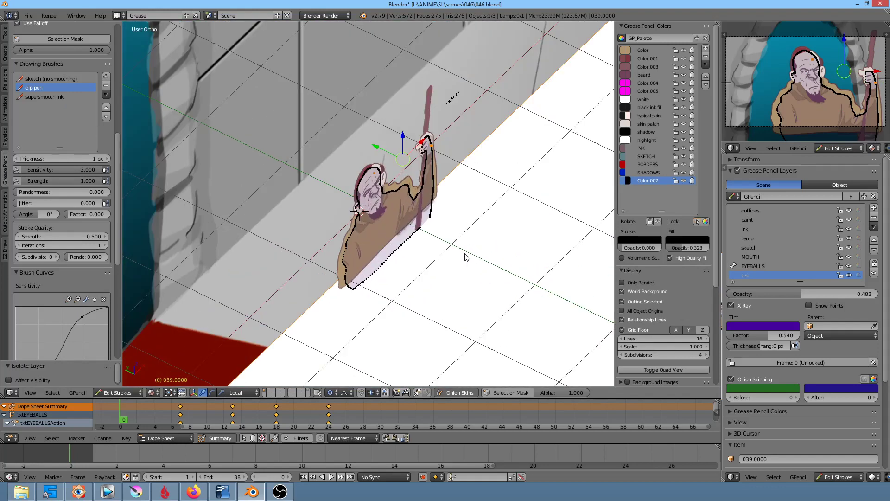
key("a")
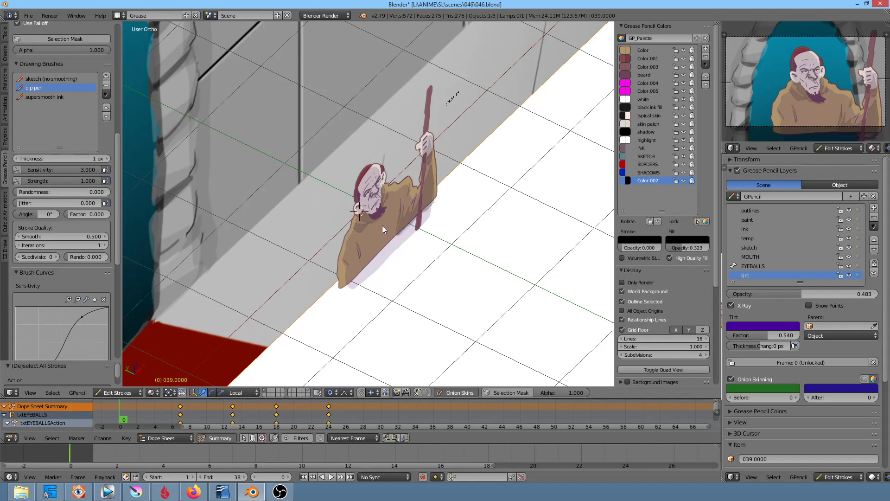
key("KP_1")
key("KP_0")
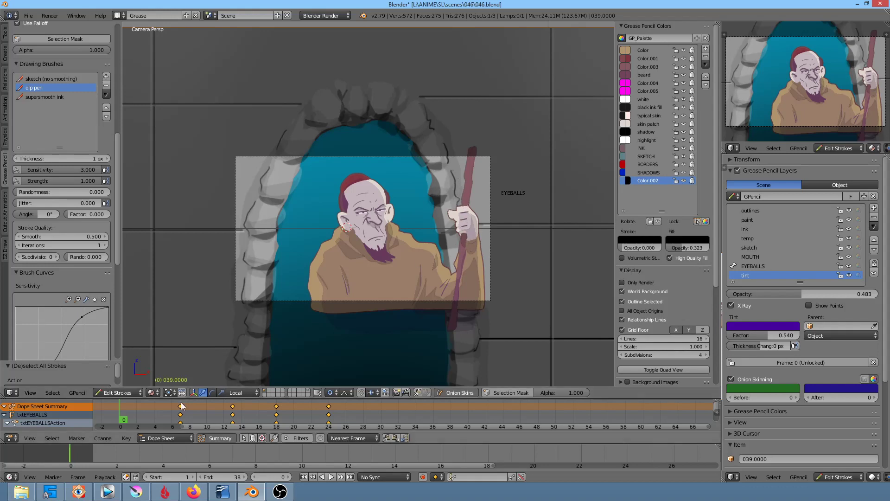
Play the animation, stop at frame 0, and save the file.
key("alt+a")
key("Escape")
left_click(29, 16)
left_click(43, 86)
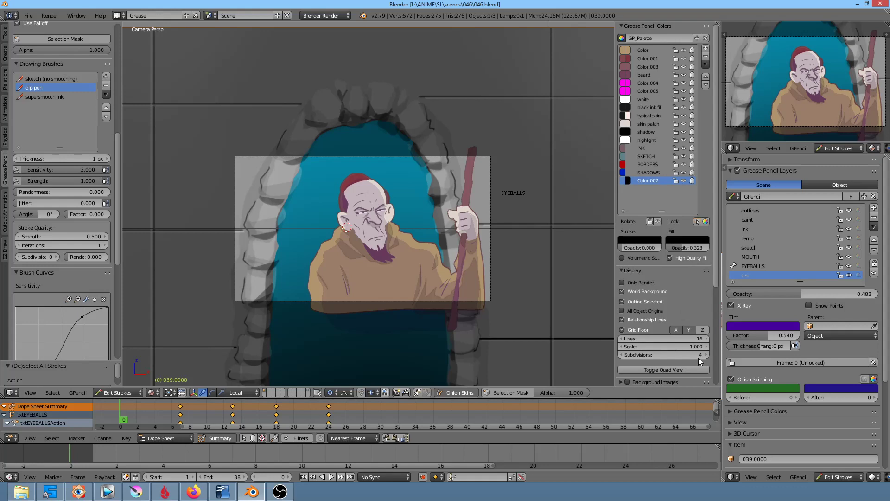
Turn the side panel into the Properties editor showing the Render settings.
left_click(733, 476)
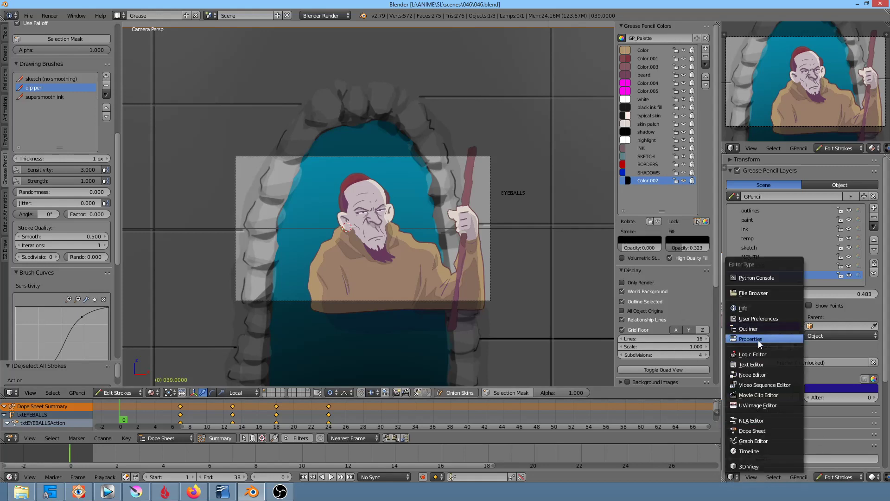
left_click(758, 340)
scroll(834, 380, "down", 2)
scroll(831, 377, "down", 5)
scroll(844, 376, "down", 4)
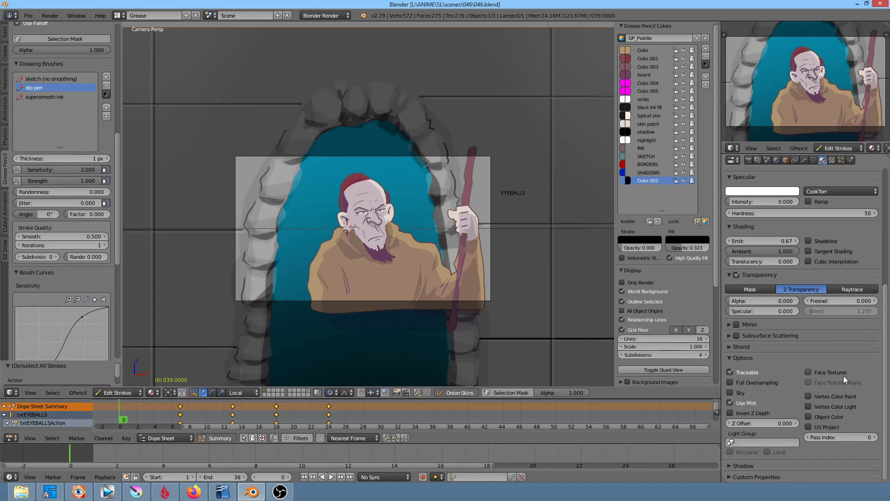
scroll(800, 248, "up", 6)
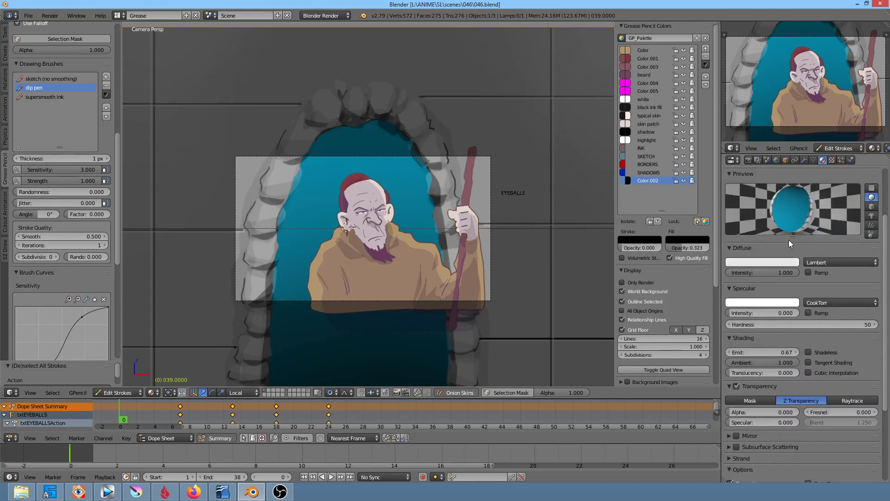
left_click(748, 160)
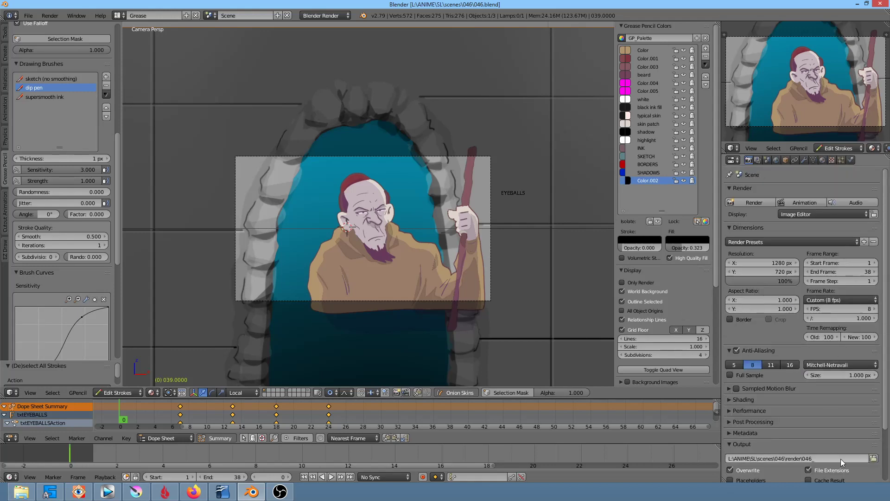
Set render output to a new 046\prerender folder with file name asher-prerender.
left_click(874, 458)
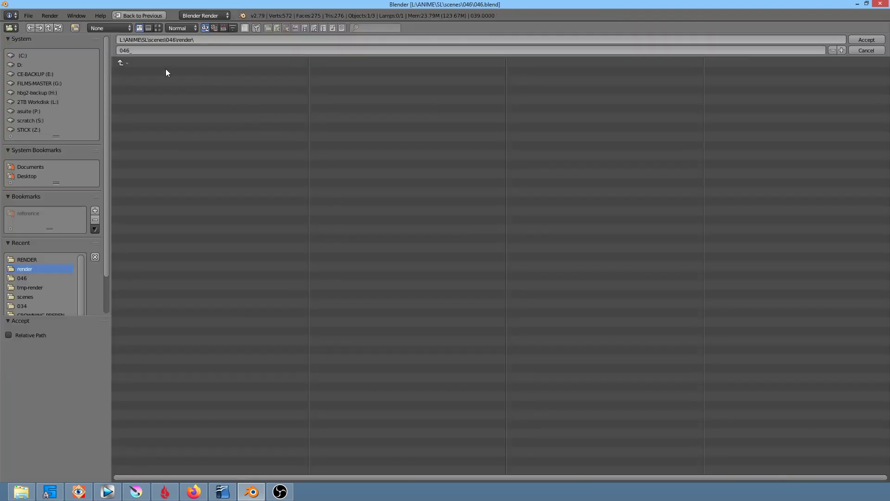
left_click(141, 62)
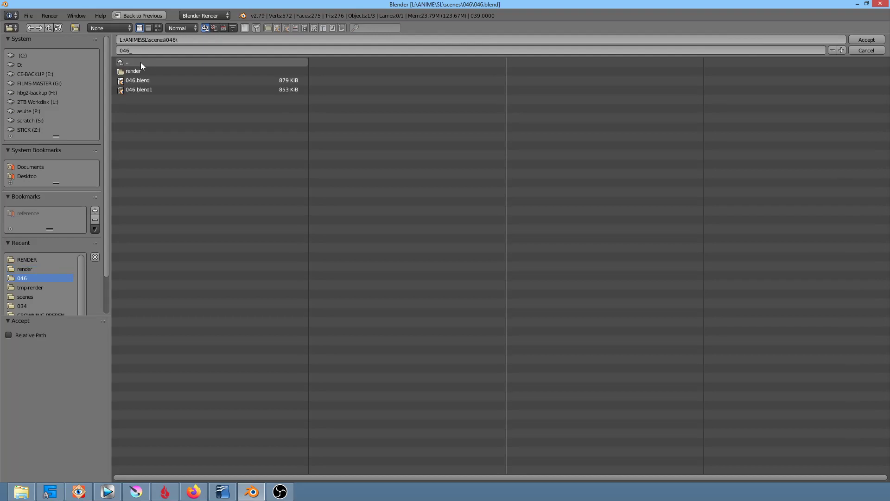
left_click(199, 39)
type("prerender")
key("Return")
left_click(222, 43)
left_click(166, 50)
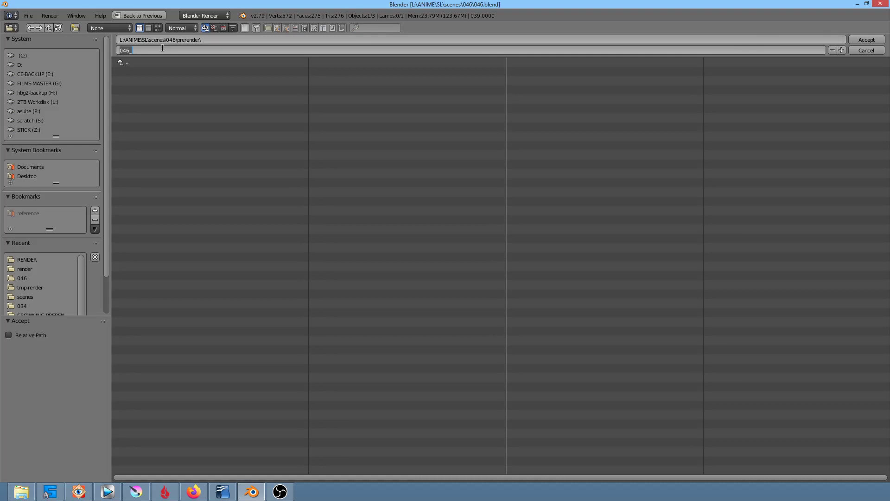
type("asher")
type("-prerender_")
key("Return")
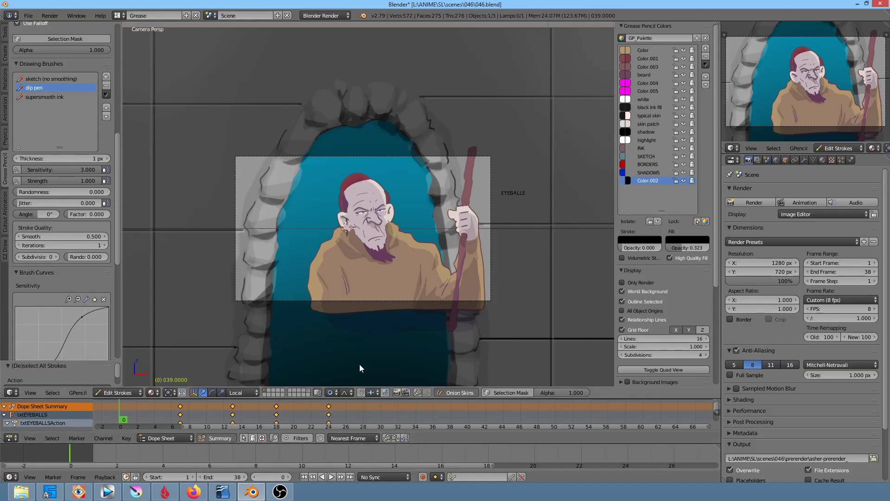
key("alt+a")
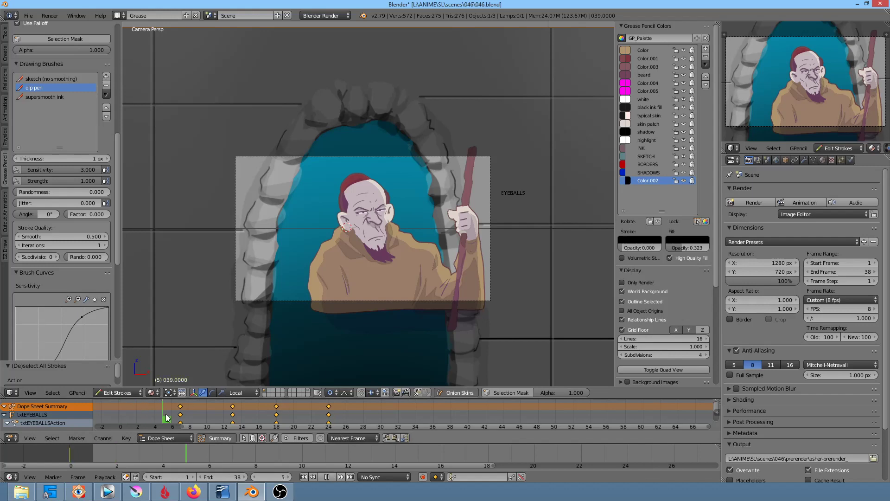
Scrub the animation to frame 25, stop at frame 0, and save the file.
left_click_drag(200, 422, 336, 429)
key("Escape")
left_click(28, 16)
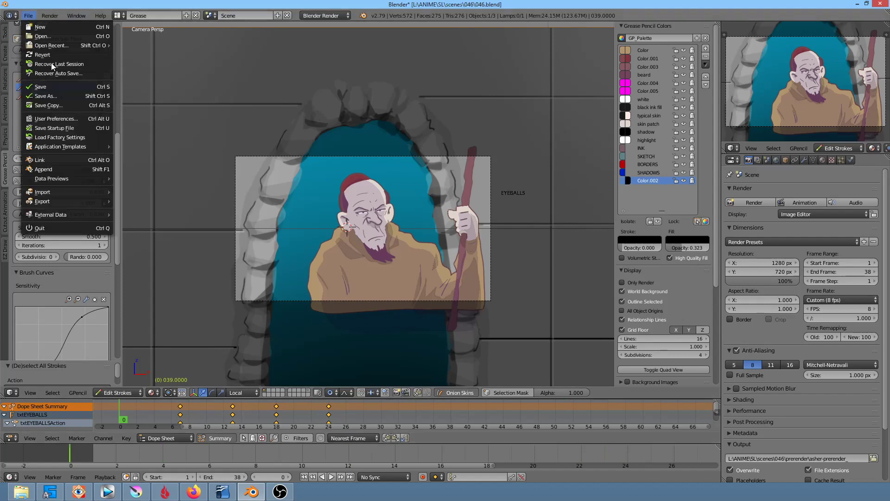
left_click(51, 85)
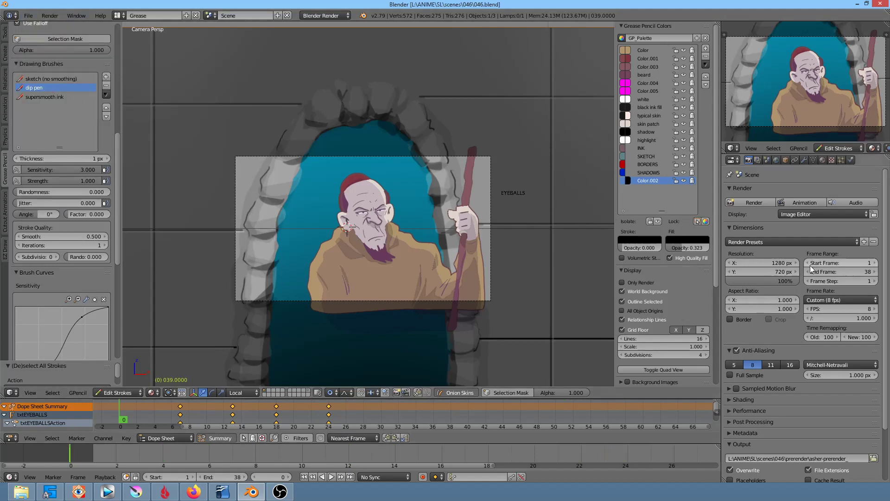
Switch the side panel back to the 3D View sidebar showing the grease pencil layers.
left_click(732, 160)
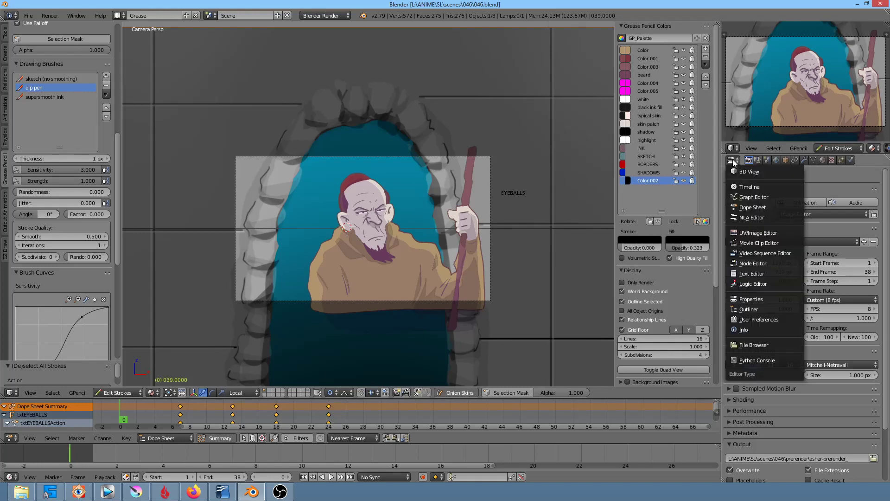
left_click(736, 172)
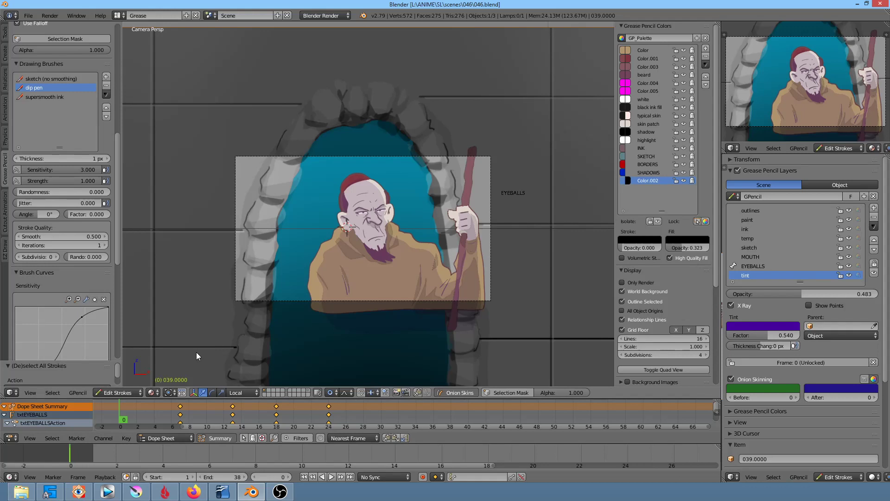
left_click(182, 437)
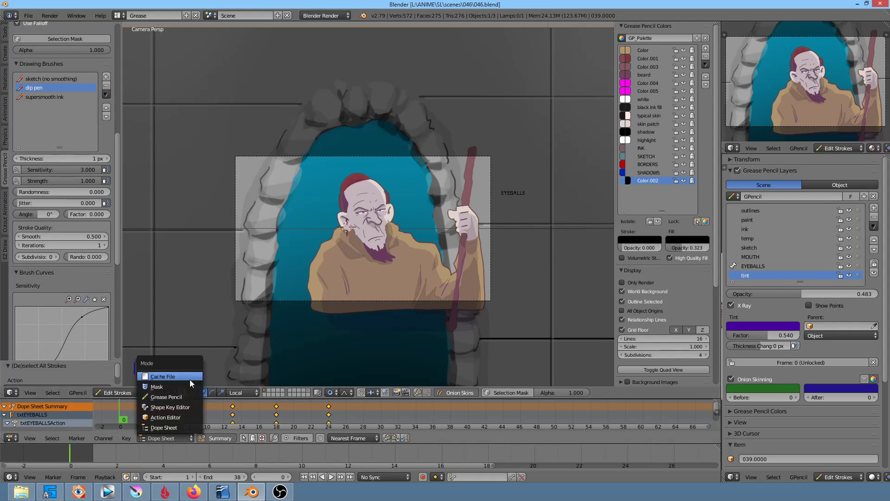
Show Grease Pencil keyframes in the timeline and duplicate the outlines keyframe at frame 0.
left_click(190, 397)
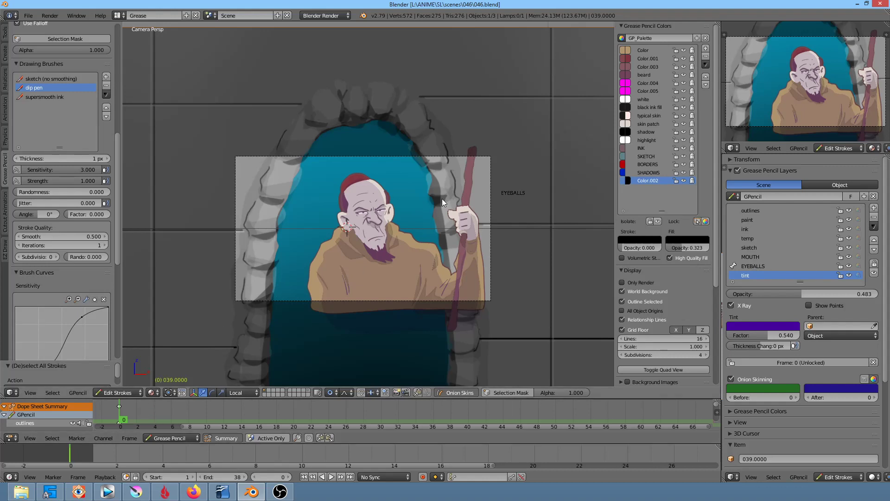
left_click(120, 406)
left_click(120, 406)
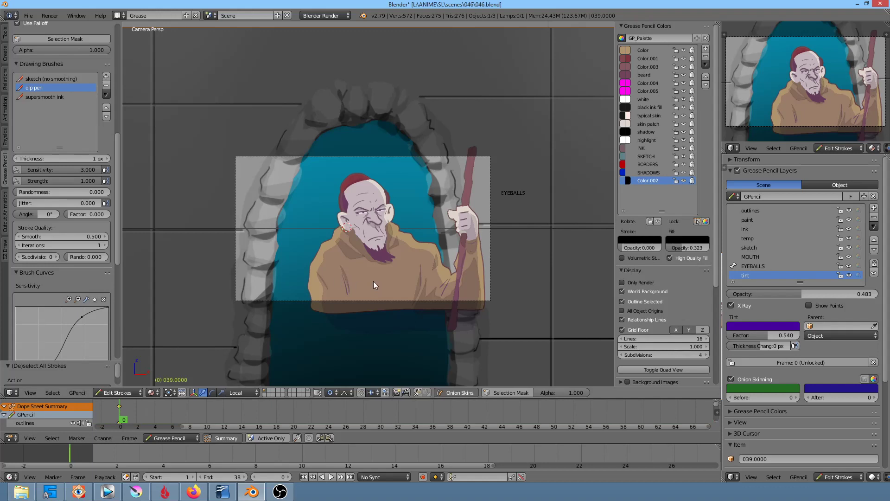
key("shift+d")
key("shift+d")
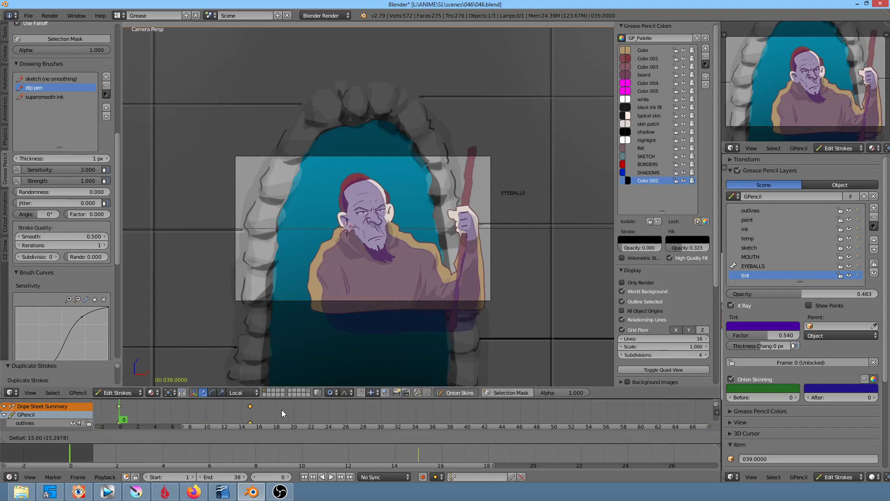
Place the duplicated keyframe at frame 22, show txtEYEBALLS keyframes, and play the animation.
left_click(340, 413)
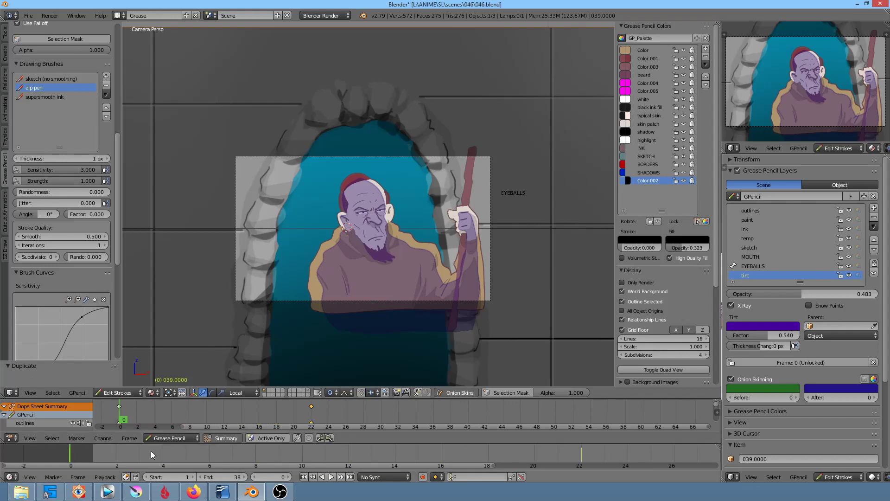
left_click(173, 438)
left_click(178, 428)
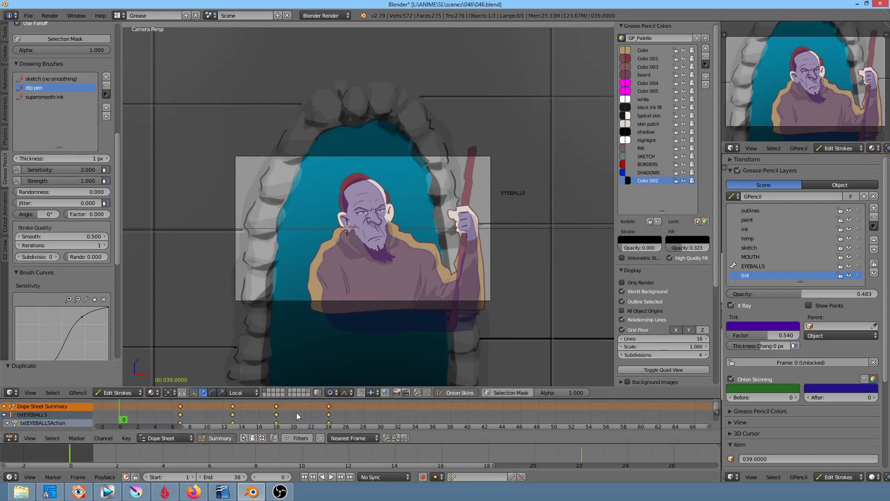
key("alt+a")
key("alt+a")
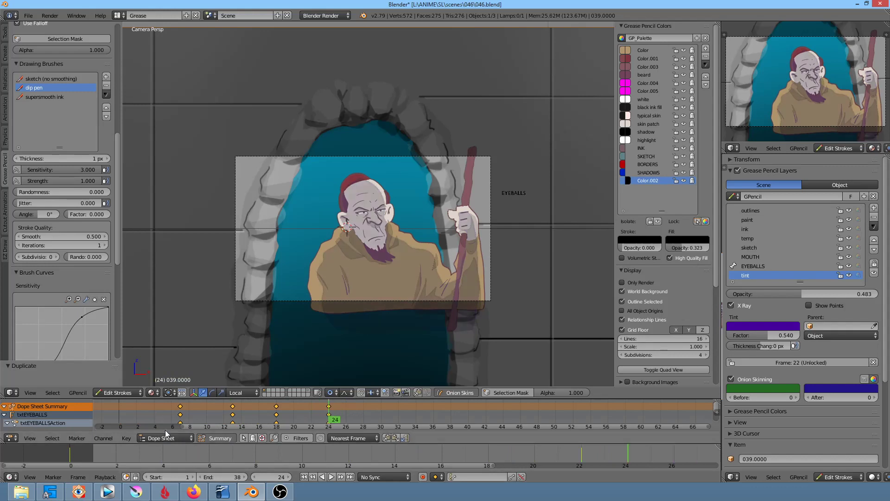
Try a further keyframe copy at frame 15, undo it, and return to frame 0.
left_click(164, 437)
left_click(179, 402)
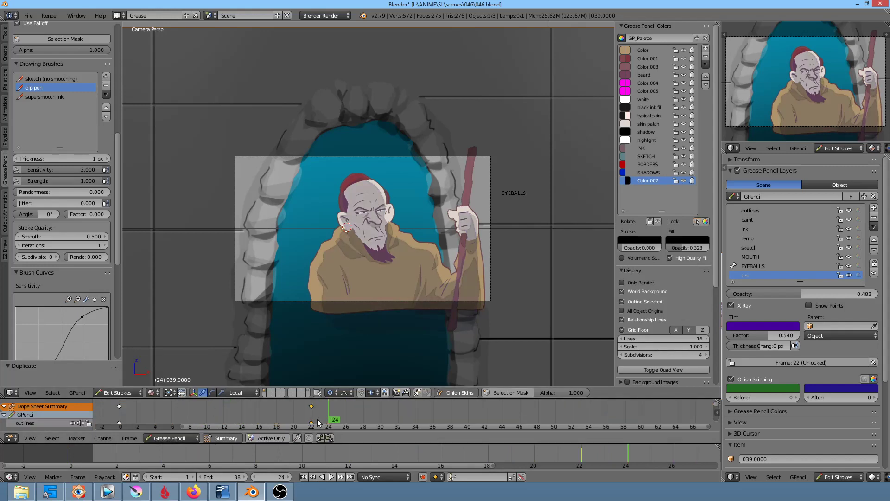
key("shift+d")
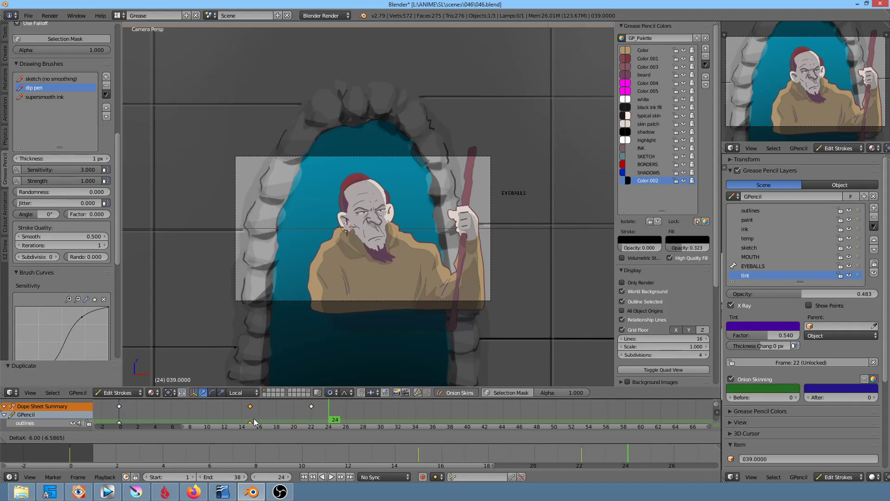
left_click(246, 421)
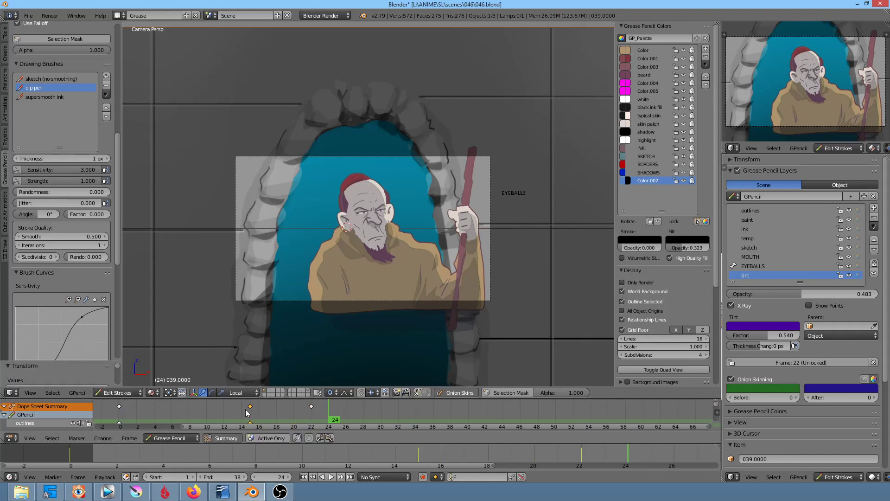
key("ctrl+z")
mouse_move(302, 414)
middle_mouse_down()
mouse_move(290, 417)
mouse_move(310, 414)
middle_mouse_up()
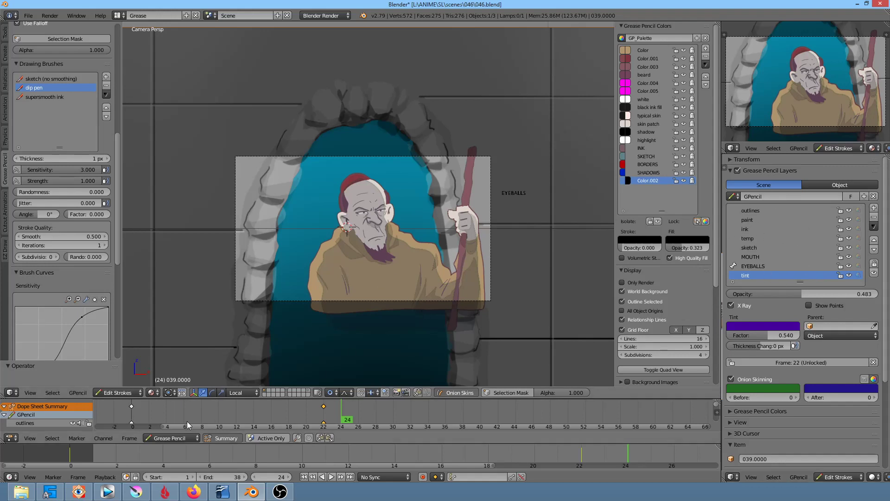
left_click_drag(134, 414, 128, 415)
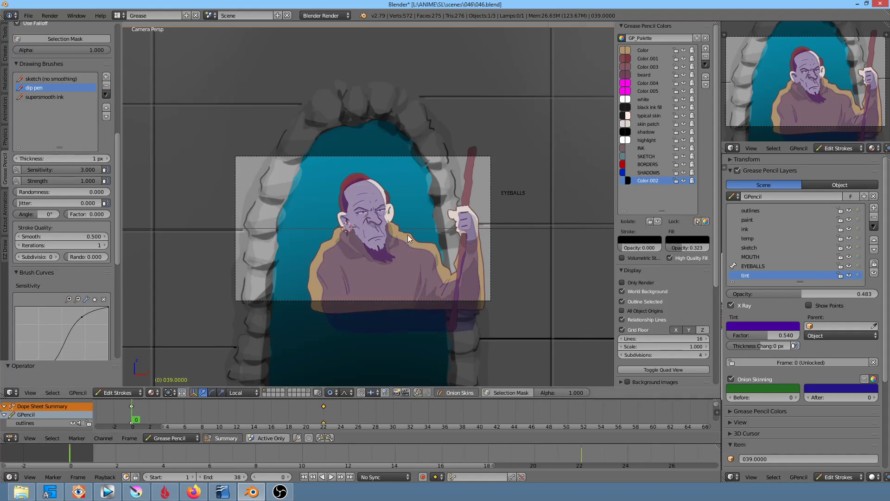
Select all strokes, pivot on the 3D cursor, and slightly shrink and rotate them at frame 0.
key("a")
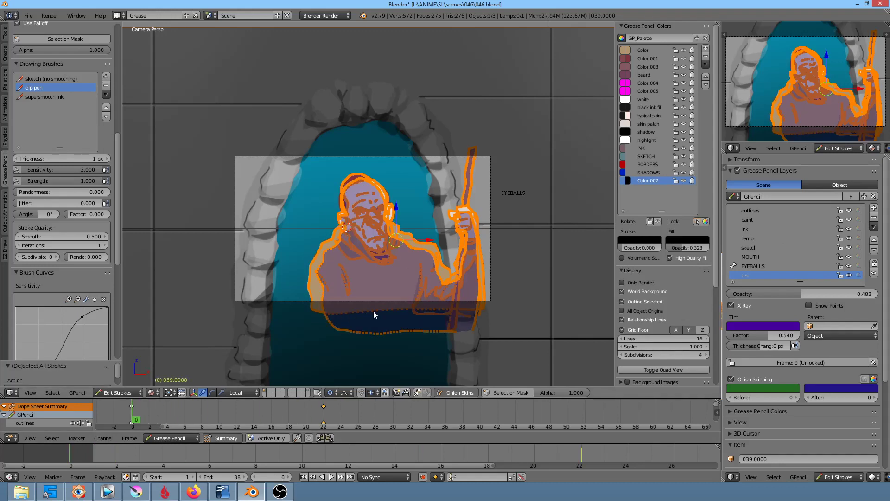
key("c")
key("period")
key("s")
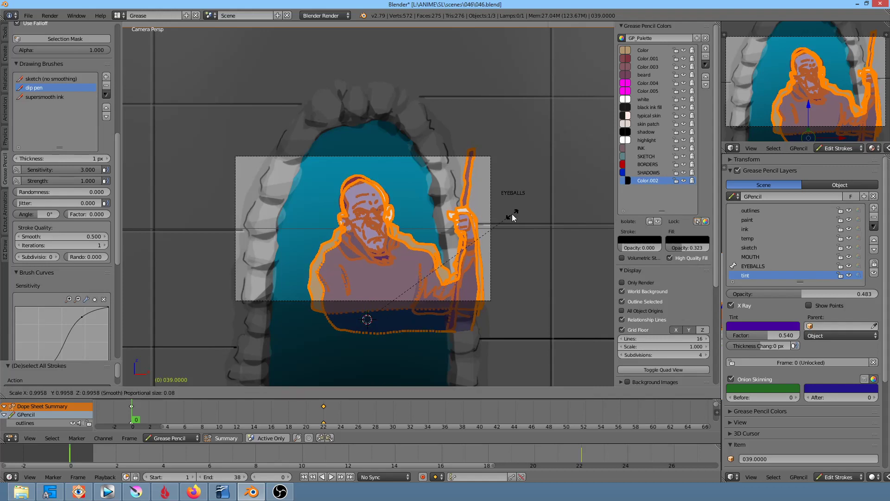
left_click(502, 222)
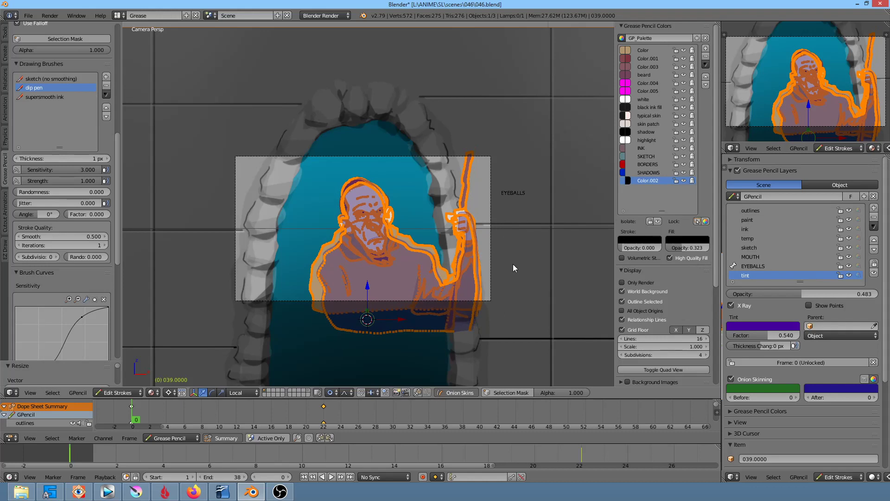
key("s")
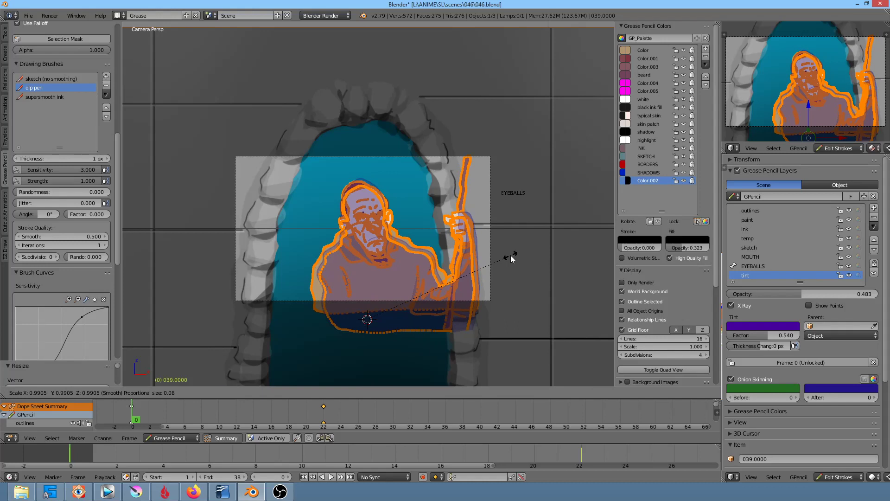
key("r")
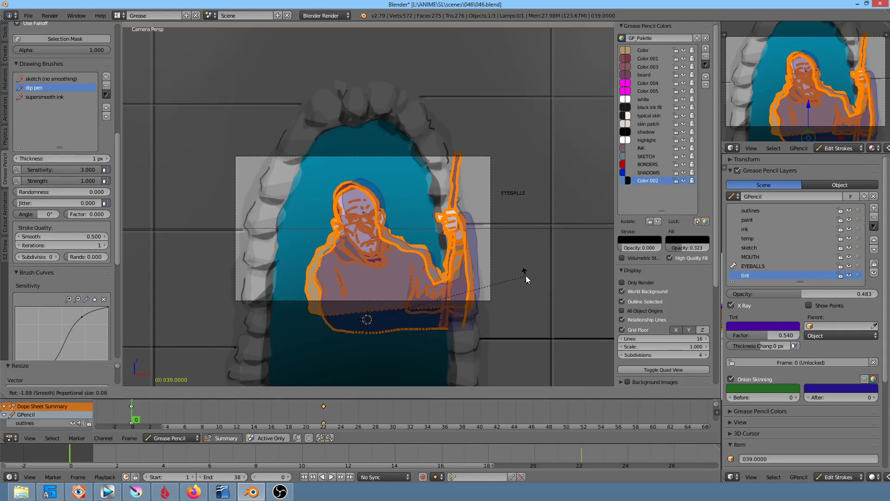
left_click(526, 275)
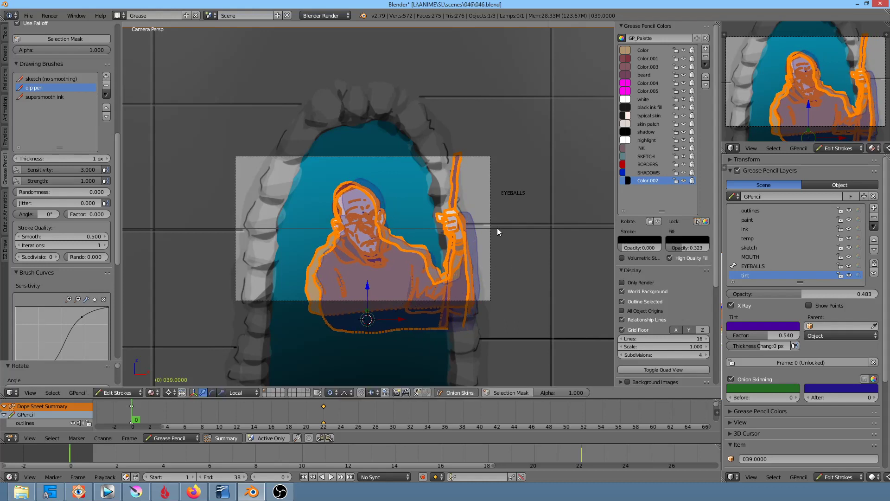
Slightly rotate and rescale the monk's strokes at frames 8 and 16.
left_click(202, 425)
key("r")
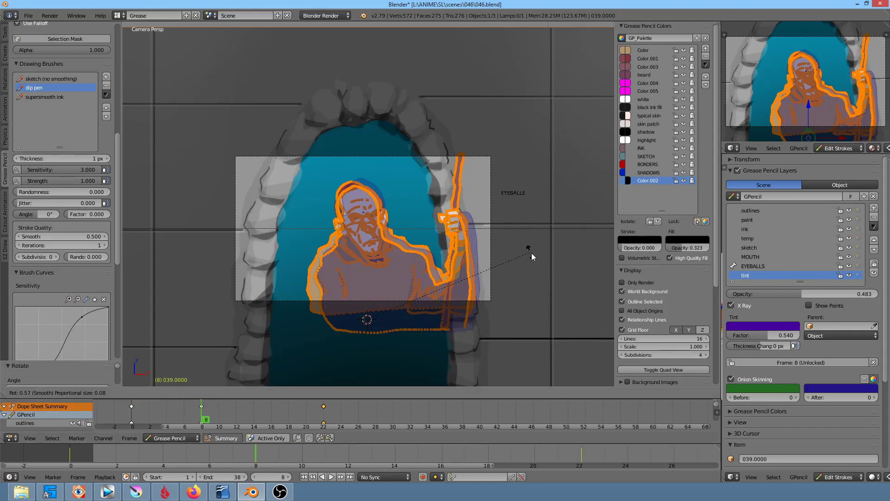
left_click(538, 256)
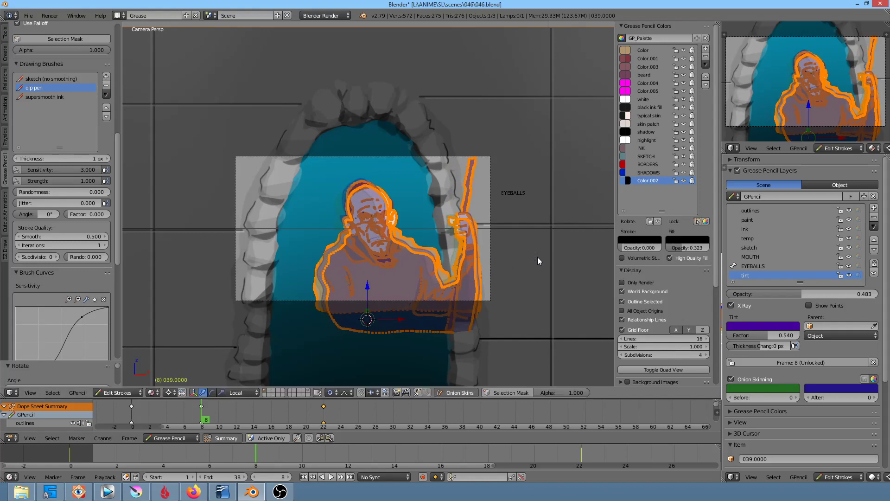
key("s")
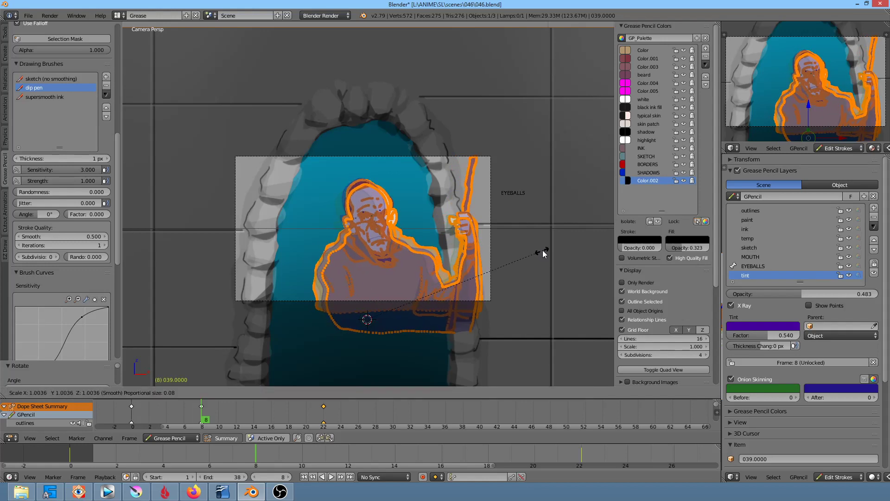
left_click(548, 246)
left_click(271, 411)
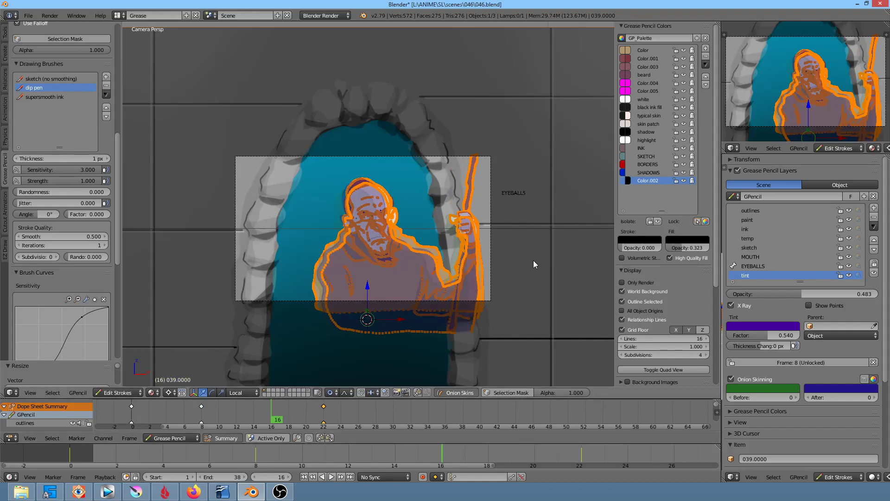
key("r")
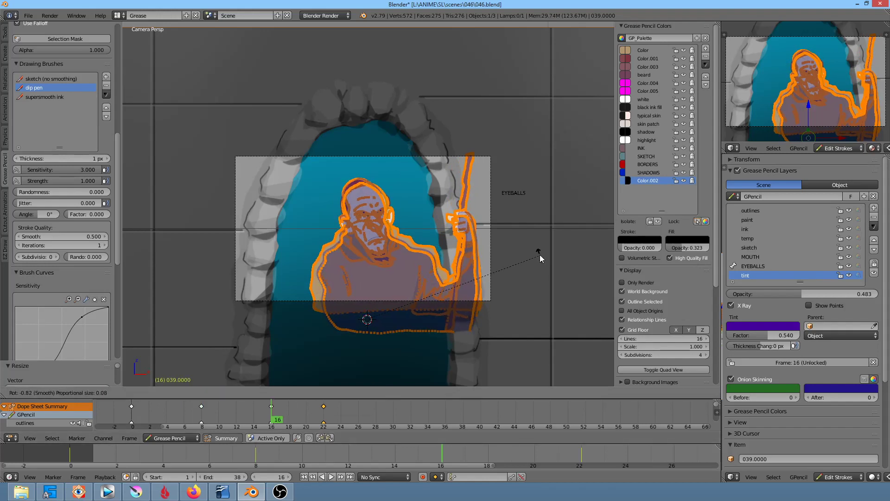
left_click(539, 255)
key("s")
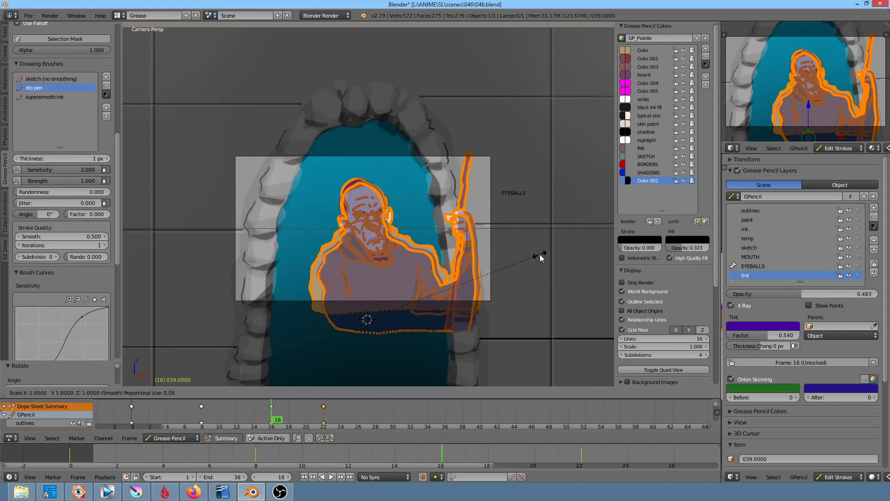
left_click(540, 237)
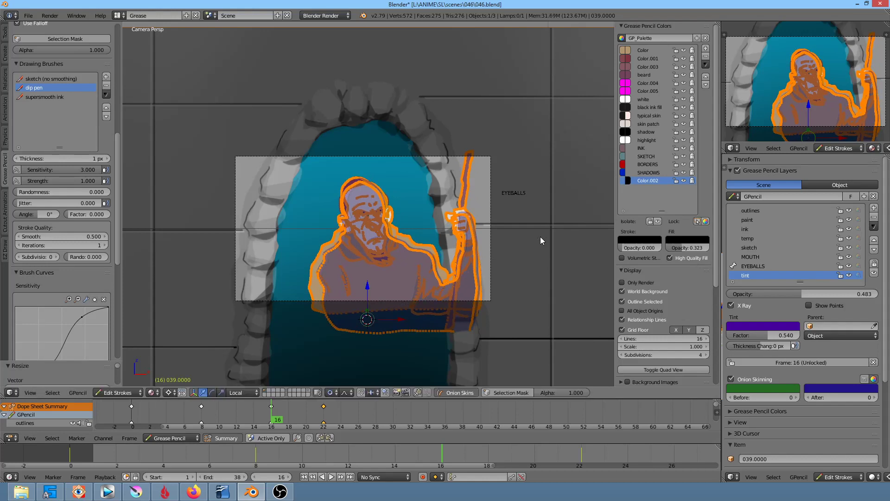
Enlarge the dope sheet and move all frame-22 keyframes to frame 23.
key("g")
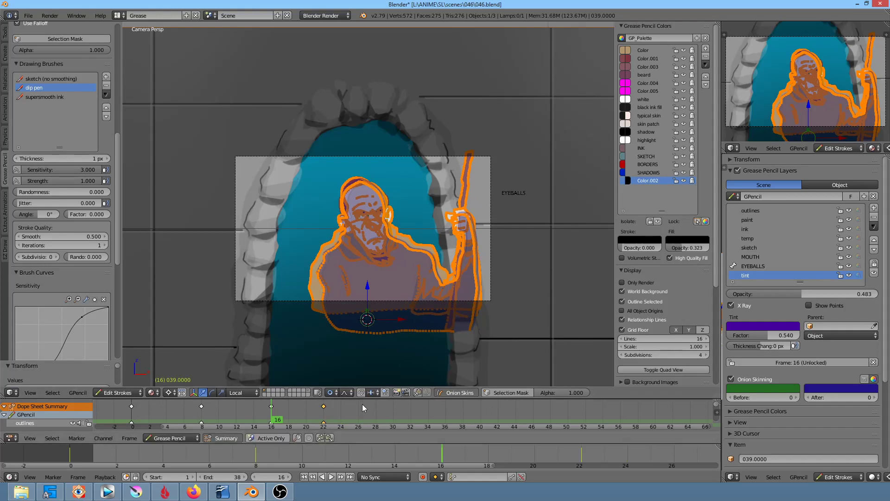
key("Escape")
left_click_drag(363, 398, 374, 315)
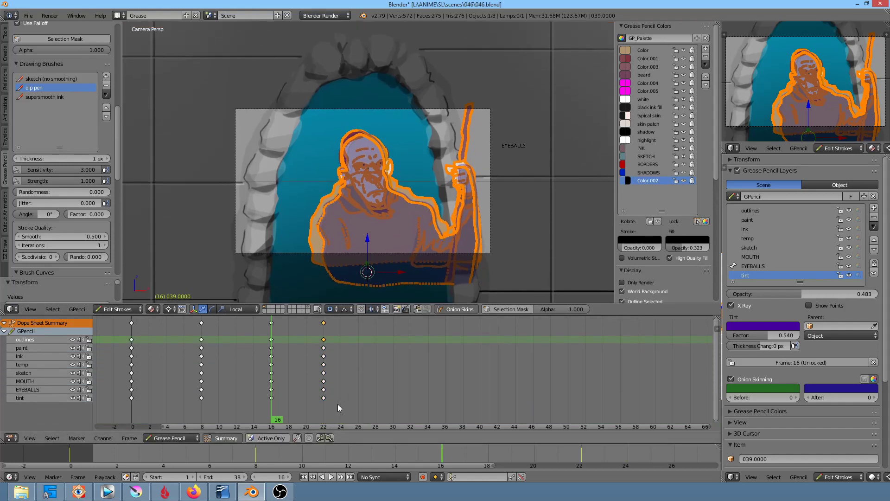
left_click_drag(332, 406, 321, 315)
key("g")
left_click(346, 358)
key("alt+a")
key("Escape")
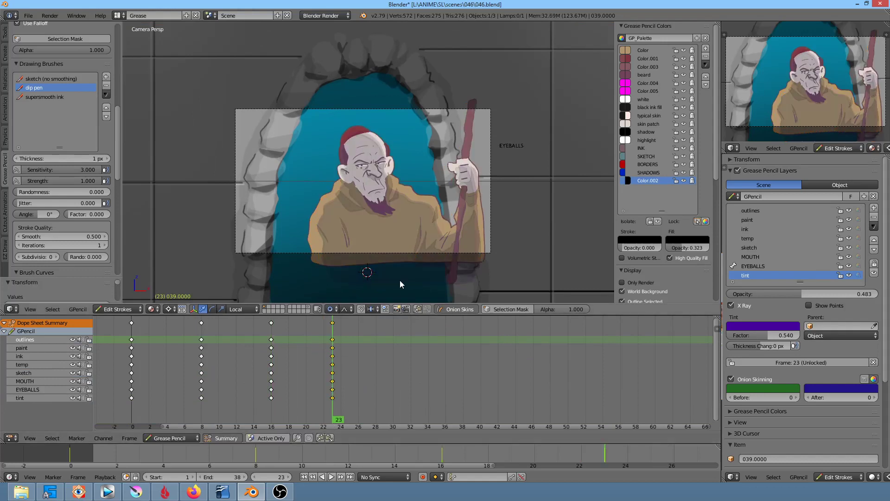
Rotate and slightly enlarge the strokes at frame 23, then deselect and return to frame 0.
key("a")
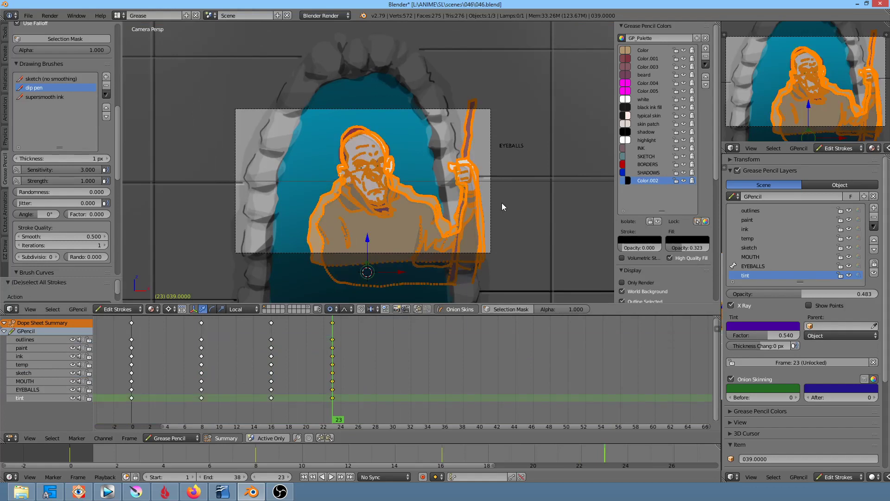
key("r")
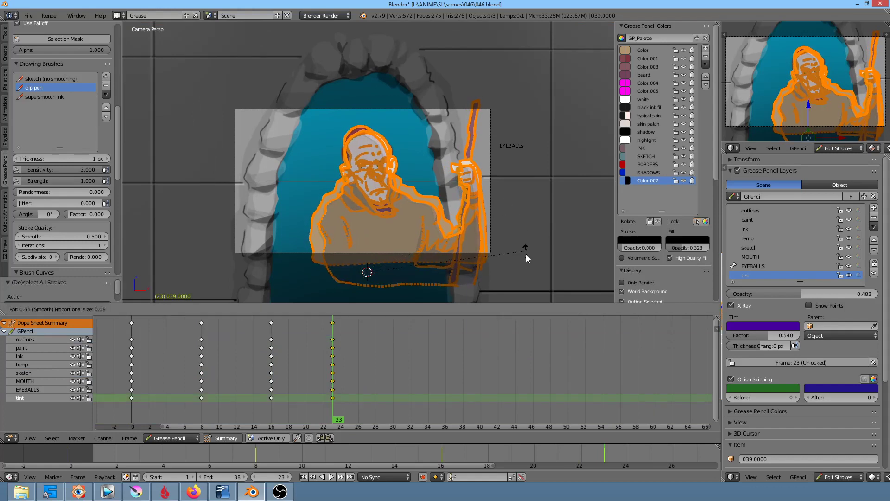
left_click(513, 296)
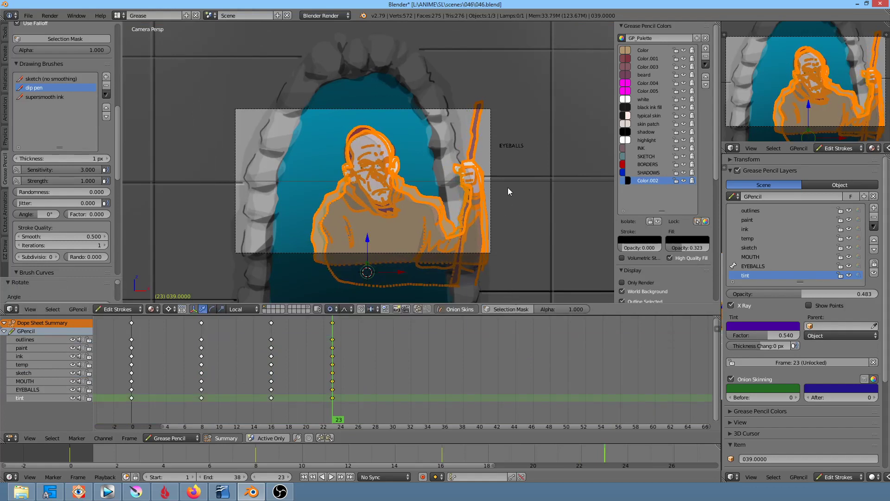
key("s")
left_click(521, 180)
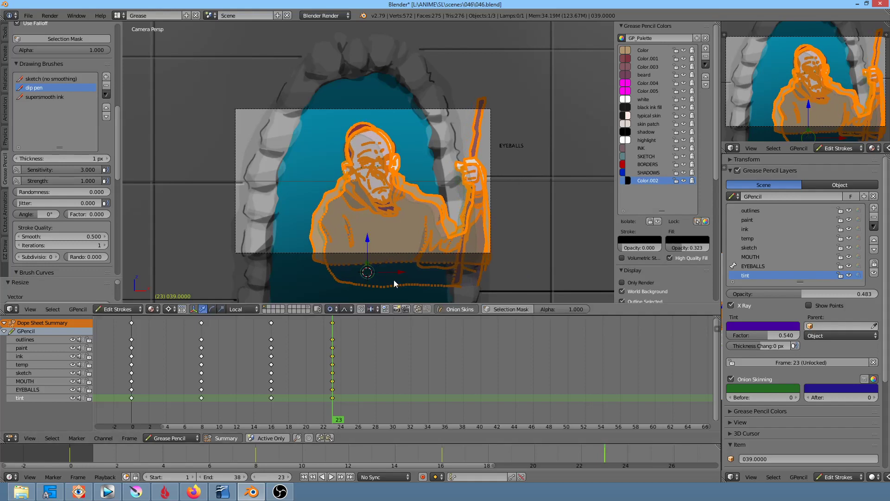
key("a")
left_click_drag(329, 393, 132, 393)
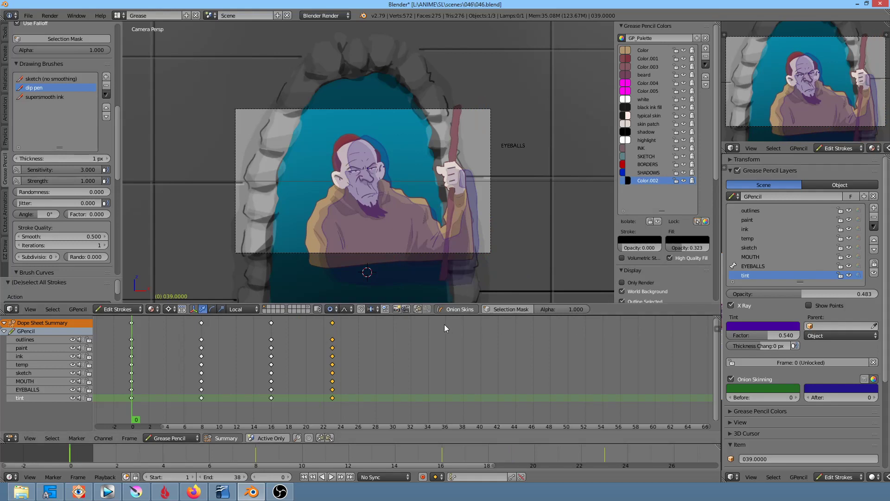
Turn off onion skinning and play the animation twice to review it.
left_click(456, 308)
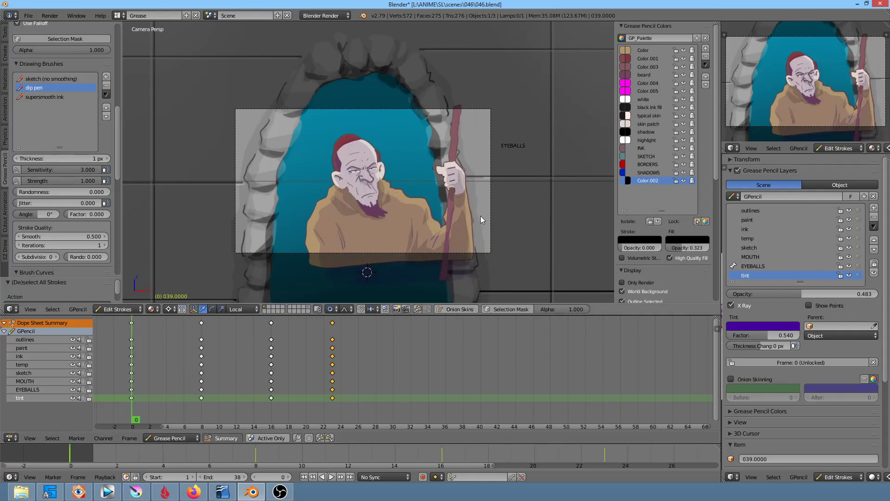
key("alt+a")
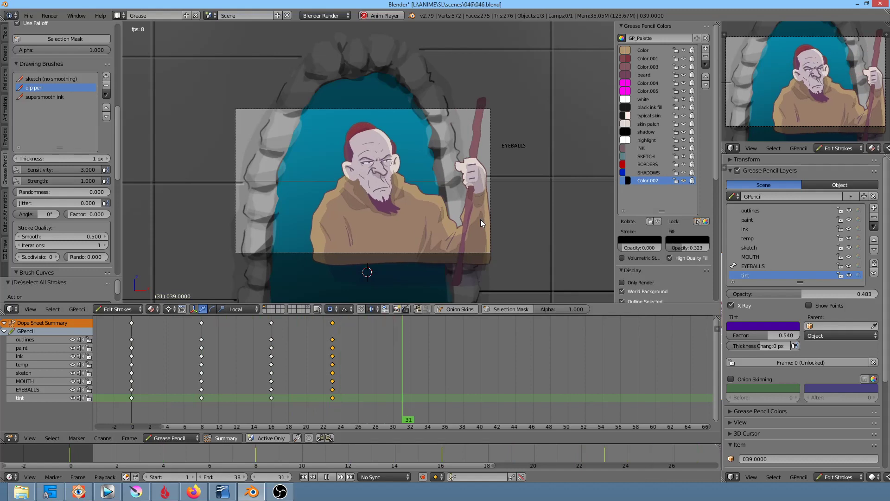
key("Escape")
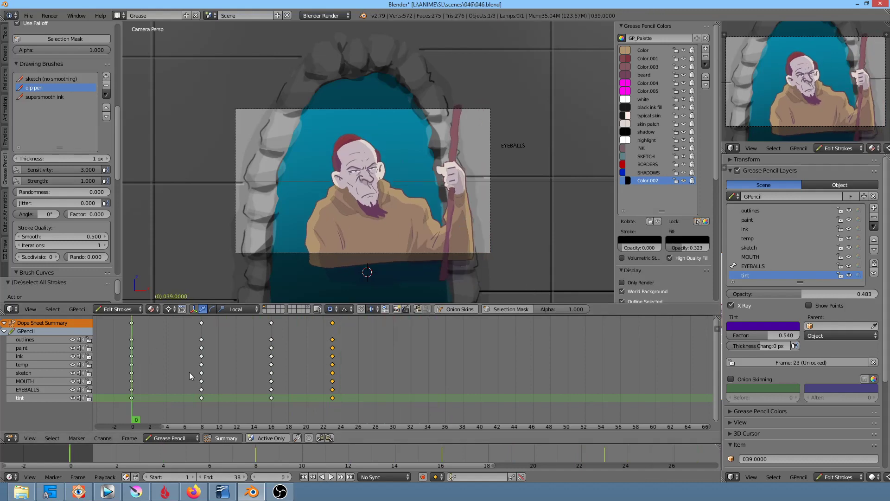
key("alt+a")
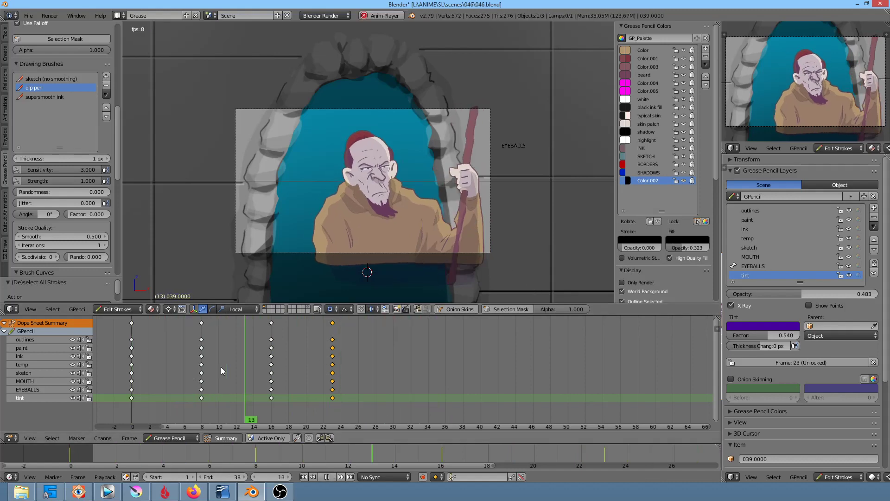
key("Escape")
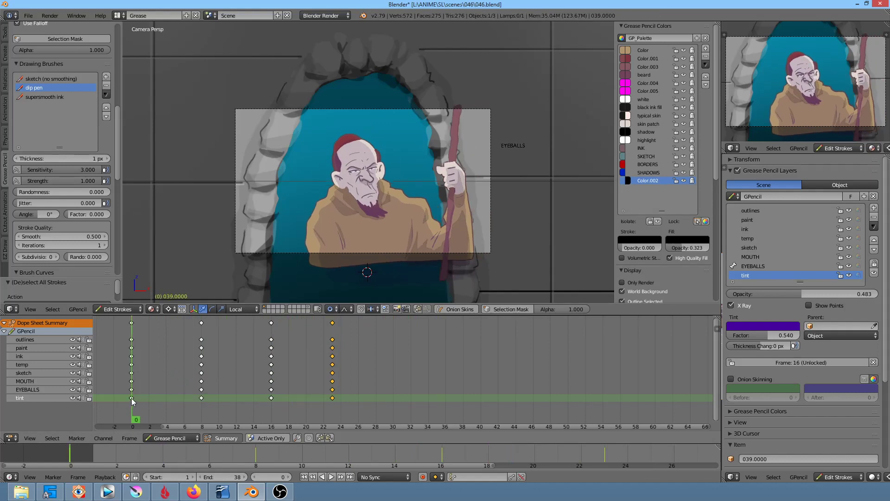
Retime the keyframe columns from frames 0, 16 and 23 to 4, 12 and 16.
left_click_drag(131, 323, 169, 322)
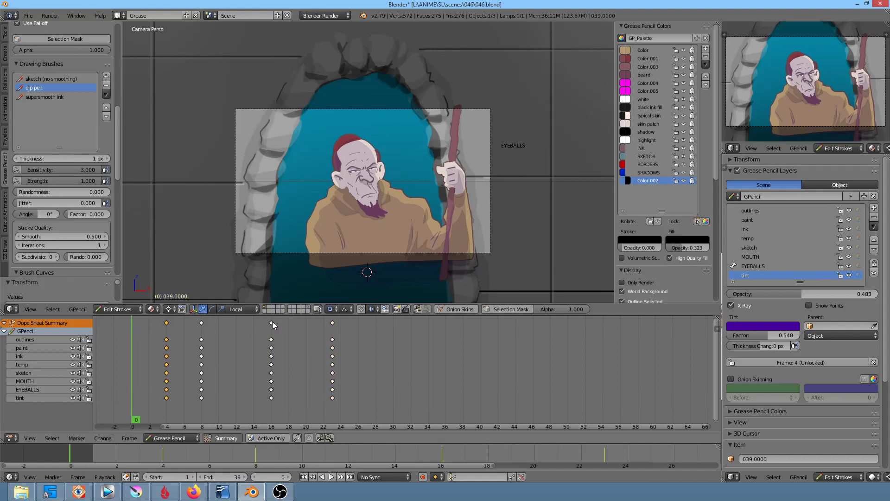
left_click_drag(272, 321, 239, 323)
left_click(238, 323)
left_click_drag(333, 326, 272, 328)
left_click(272, 328)
Play the retimed animation, then step through frames 16, 12 and 4.
key("alt+a")
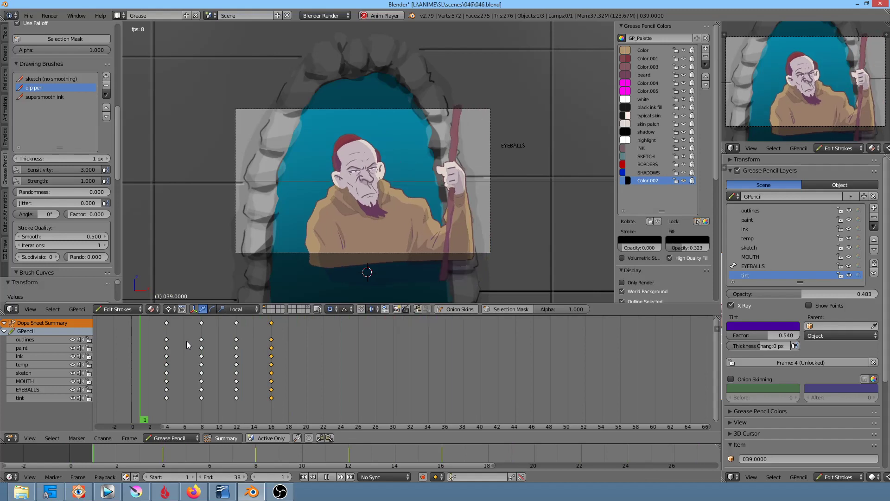
key("Escape")
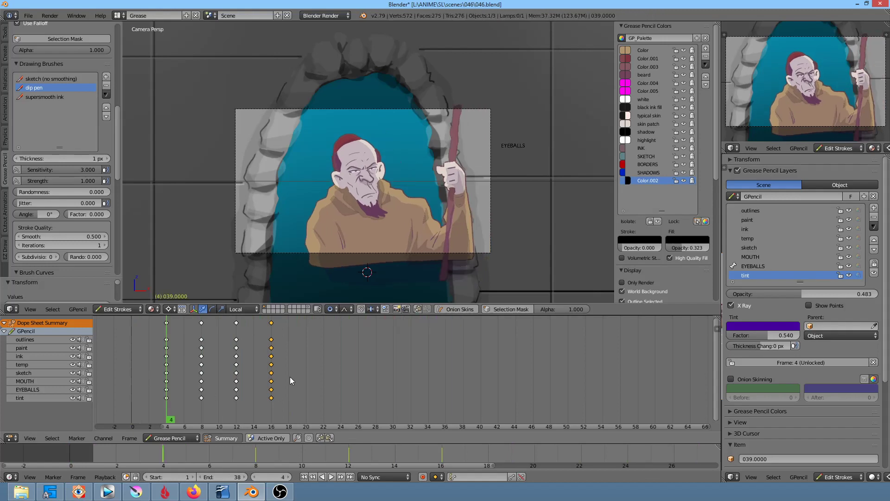
left_click(275, 389)
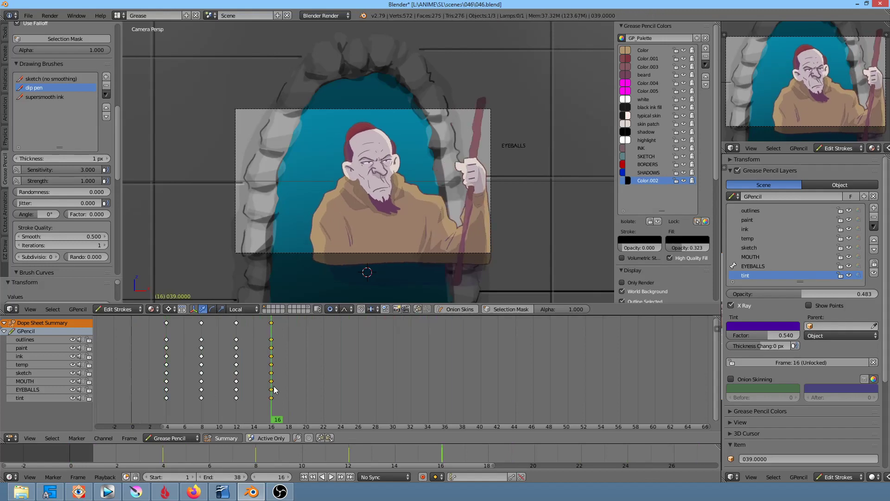
left_click(236, 388)
left_click(166, 388)
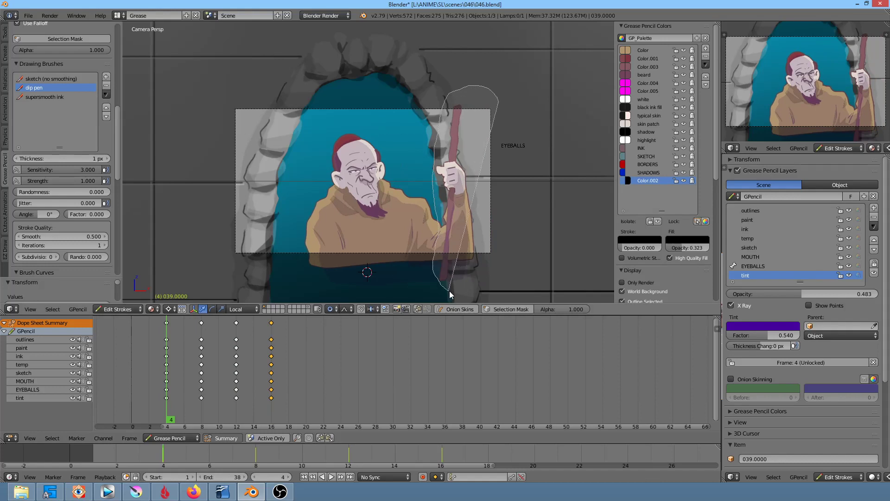
Select the frame 4 staff and hand strokes and put the 3D cursor beside the gripping hand.
left_click_drag(441, 107, 507, 213, "ctrl")
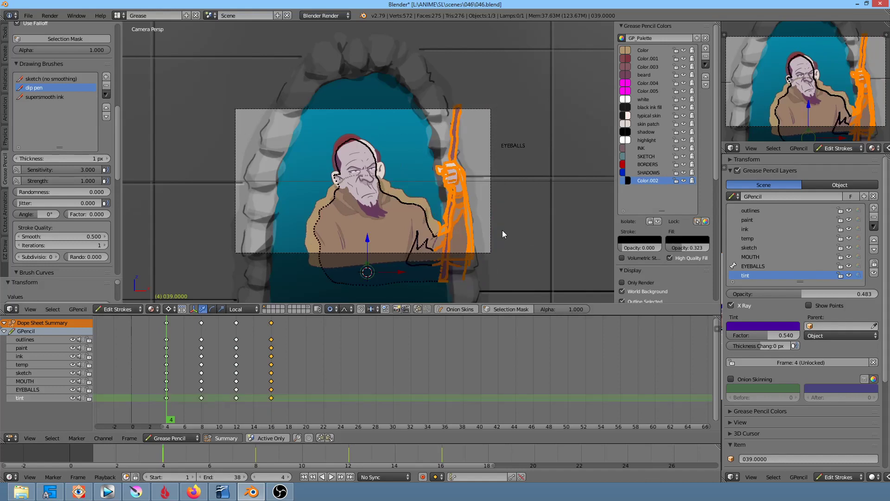
left_click(414, 214)
key("g")
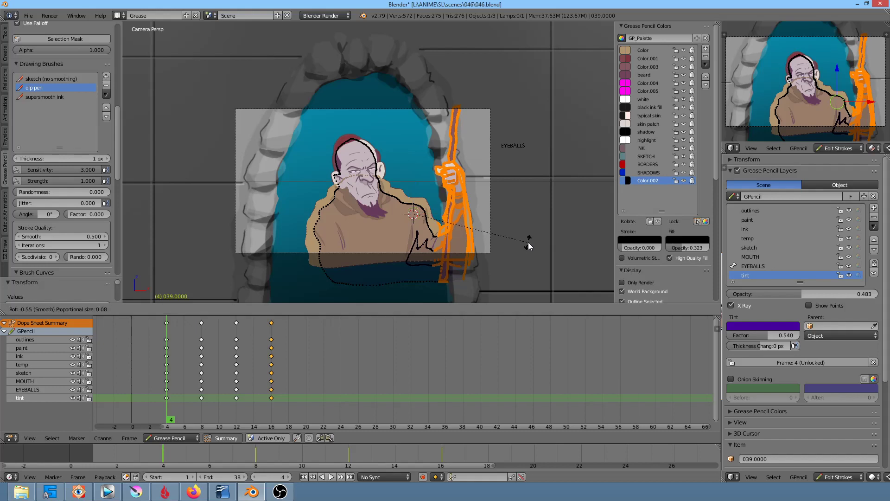
key("Escape")
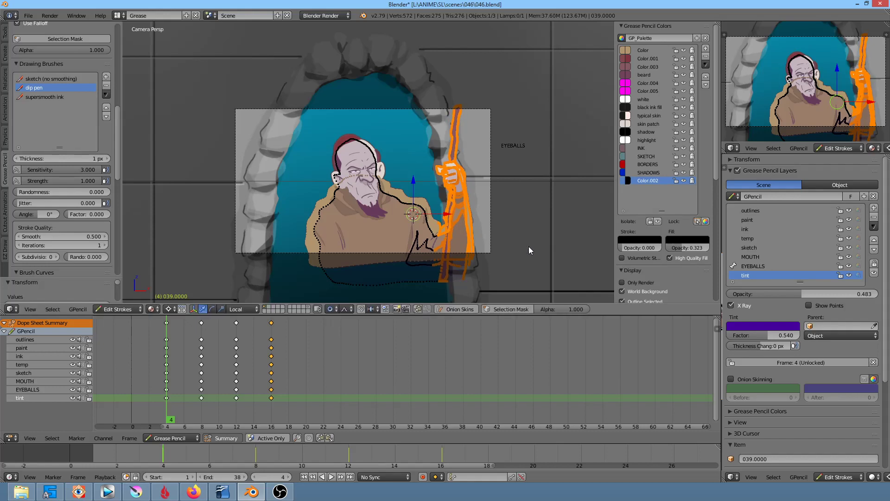
key("g")
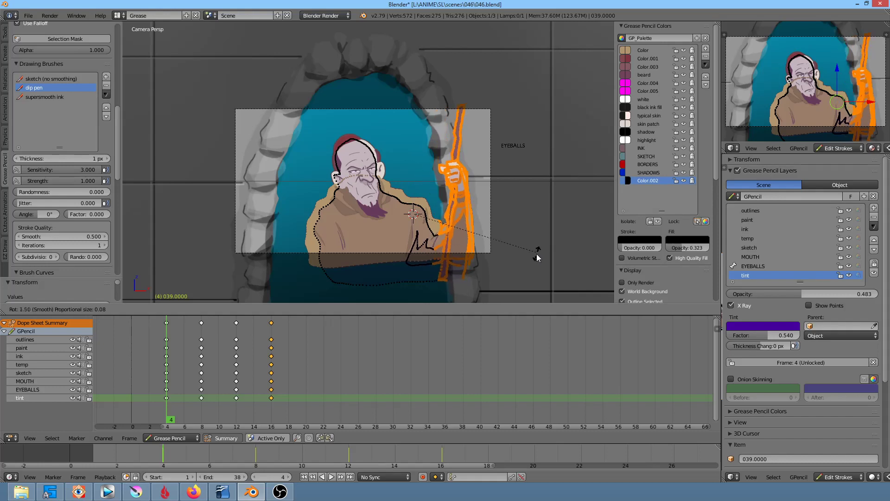
key("Escape")
scroll(517, 247, "down", 3)
scroll(516, 245, "up", 2)
scroll(519, 244, "up", 2)
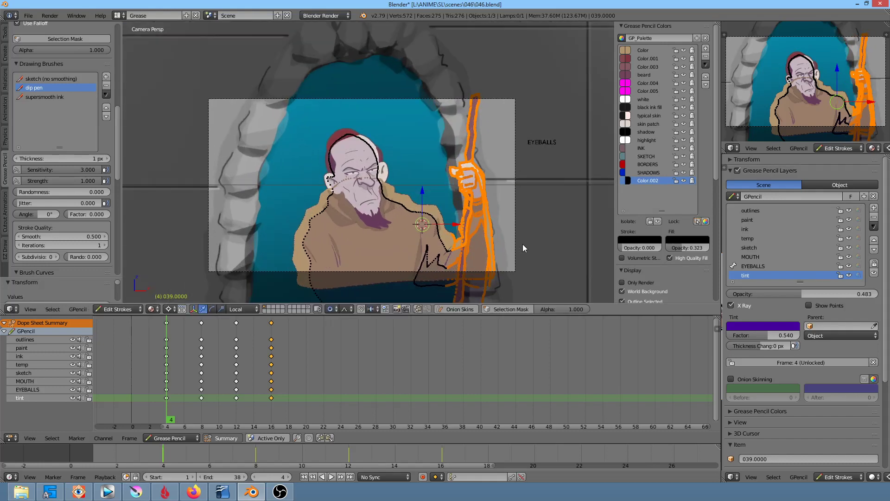
Rotate the selected staff and hand strokes slightly.
key("r")
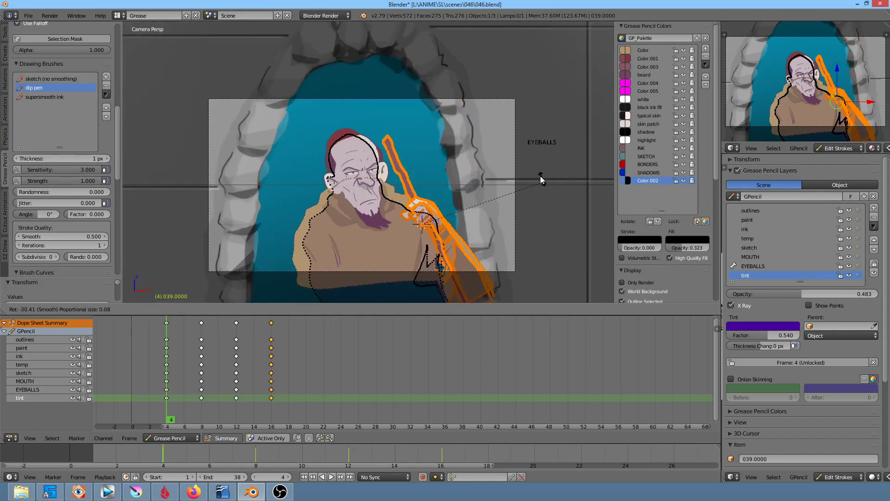
left_click(540, 241)
scroll(527, 229, "down", 3)
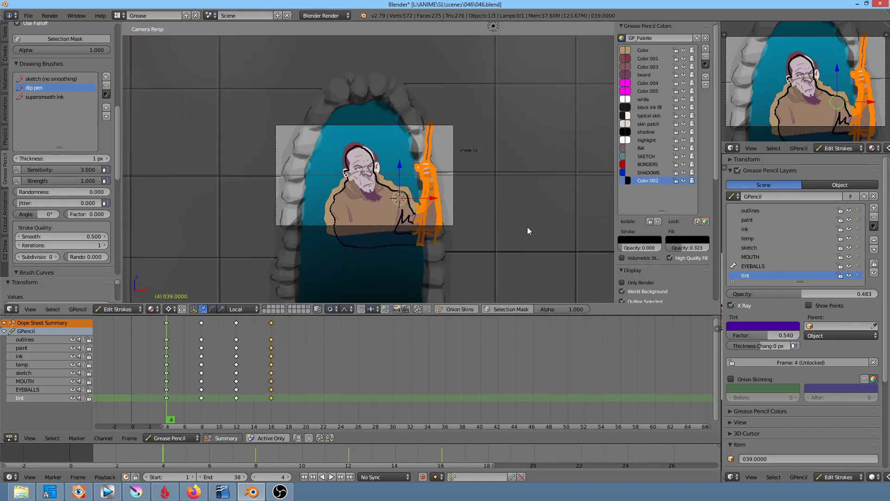
scroll(527, 227, "up", 2)
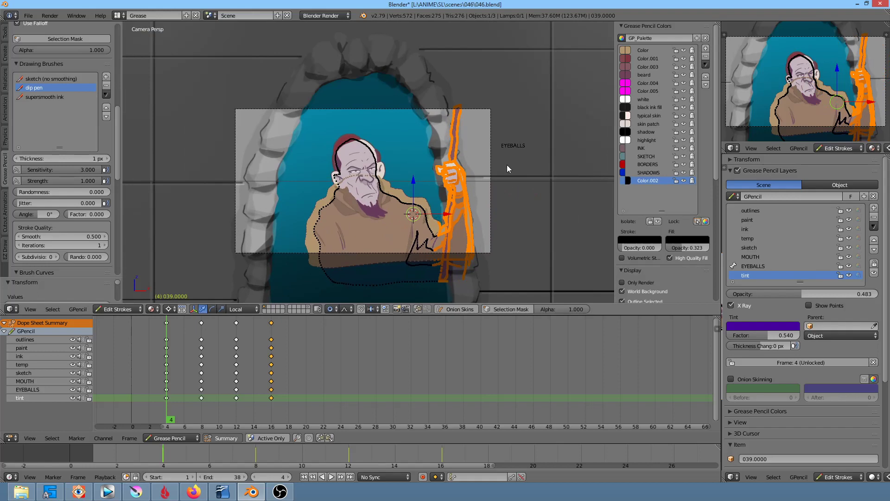
Try a soft-falloff rotation on a single staff stroke, then cancel it.
key("a")
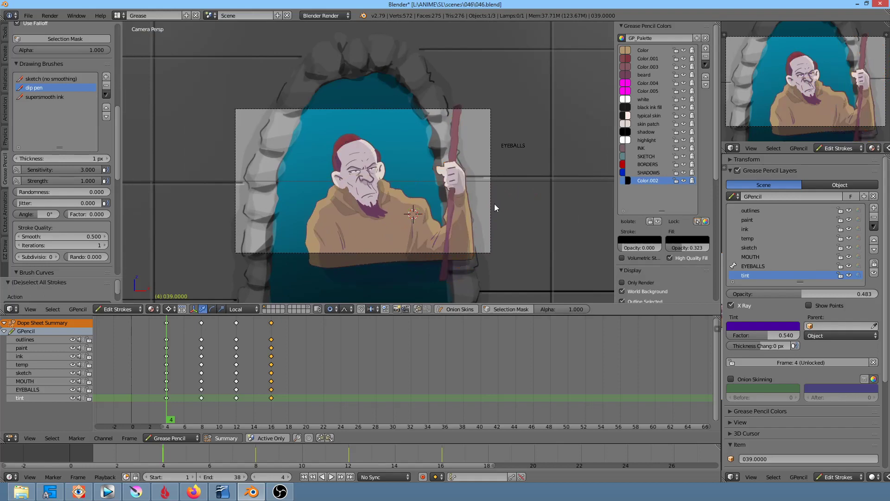
right_click(472, 204)
key("r")
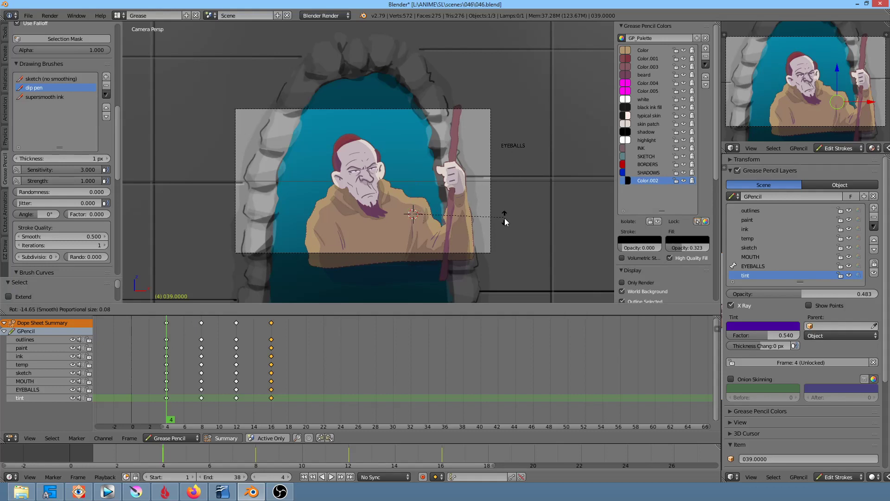
scroll(503, 217, "down", 20)
scroll(503, 217, "down", 7)
scroll(502, 217, "down", 6)
scroll(503, 217, "down", 4)
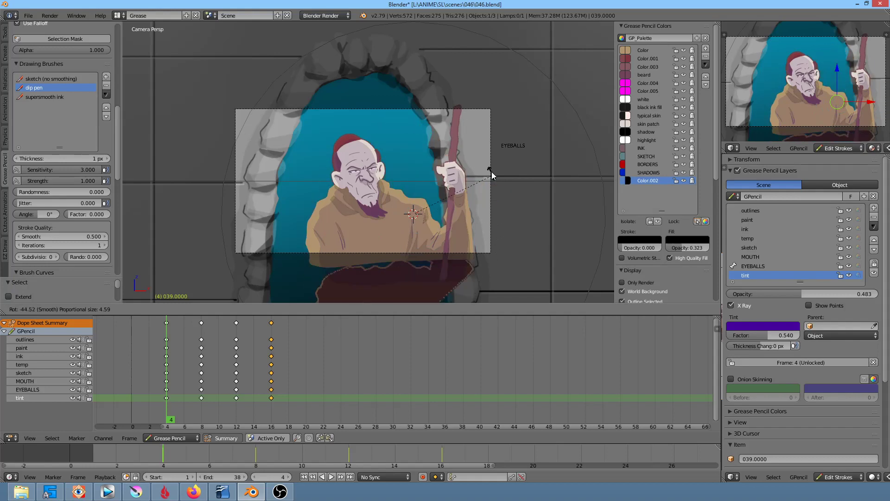
key("Escape")
Reselect the staff and hand strokes and rotate them with soft falloff.
mouse_move(493, 94)
left_mouse_down("ctrl")
mouse_move(446, 282)
mouse_move(501, 224)
left_mouse_up("ctrl")
key("r")
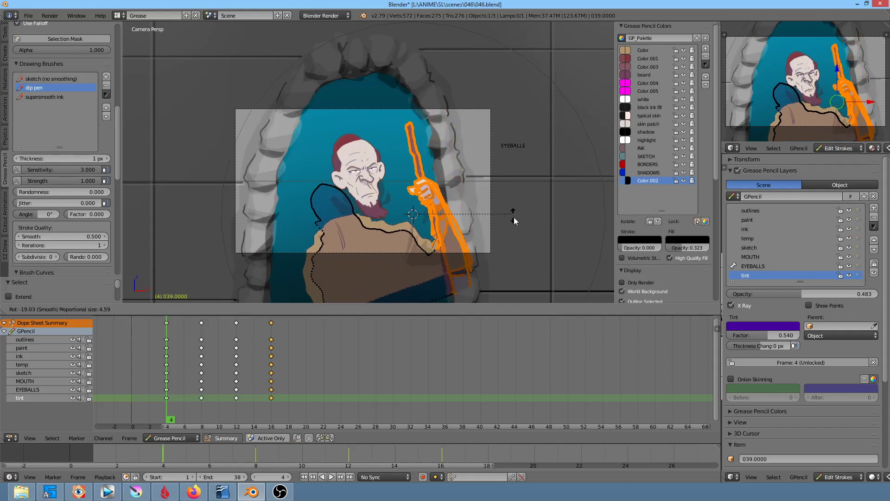
left_click(503, 251)
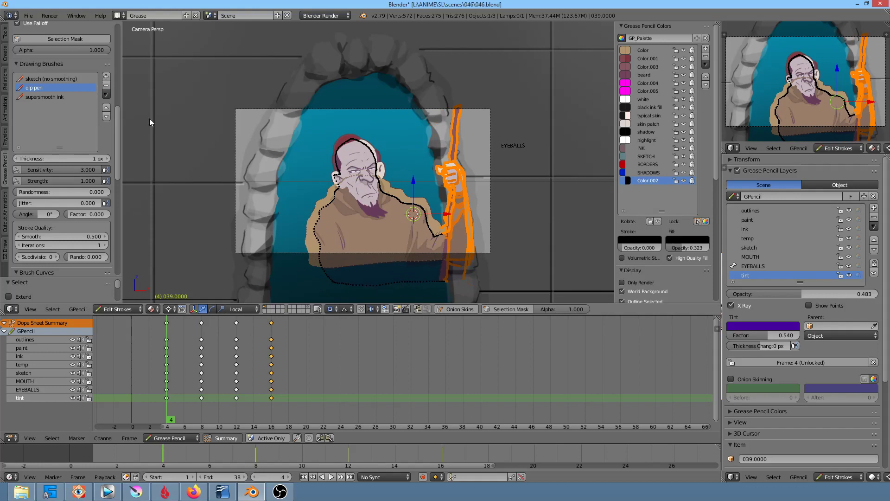
Set the pivot point to the 3D cursor and test a staff rotation, cancelling it.
left_click(169, 309)
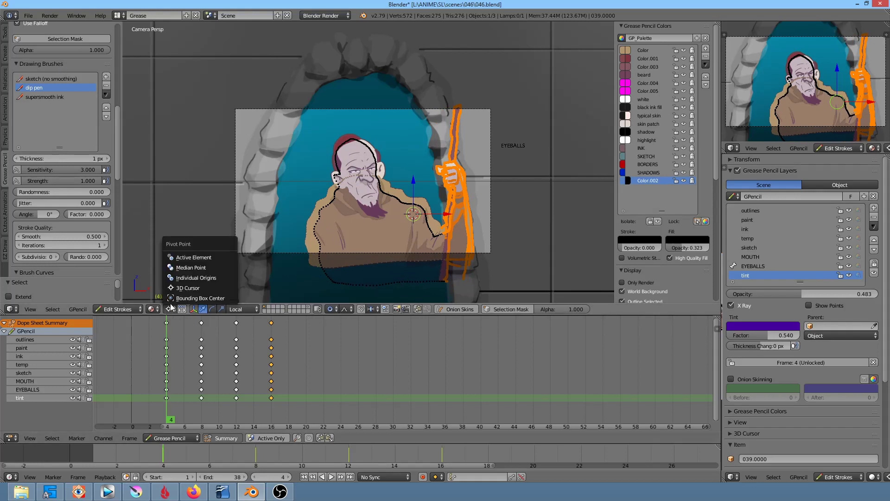
left_click(181, 289)
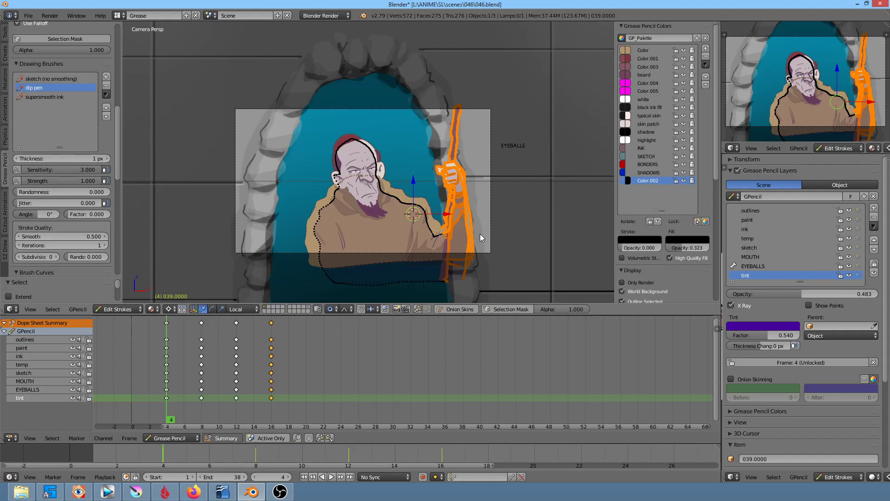
key("r")
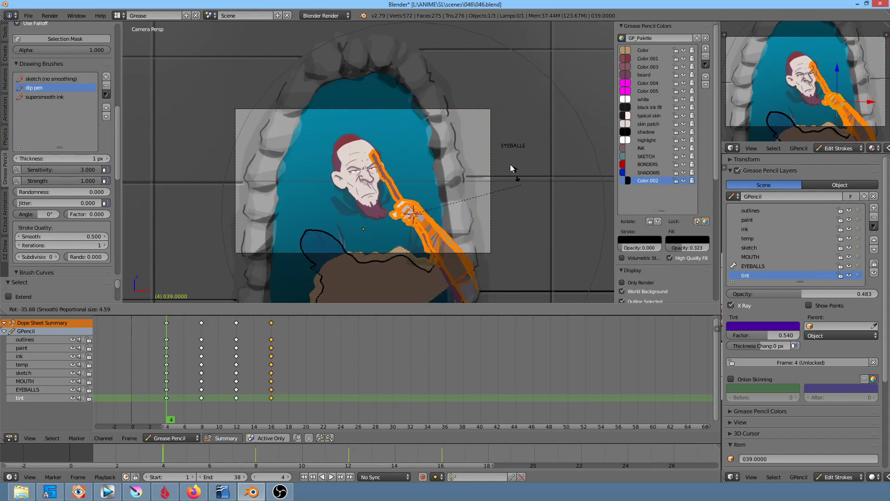
right_click(538, 226)
scroll(510, 221, "down", 5)
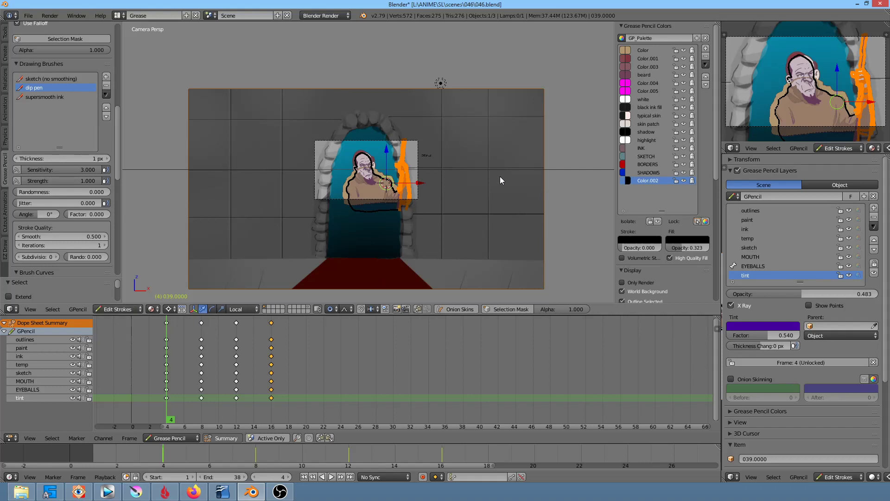
Reselect the staff strokes and move them with soft falloff.
key("a")
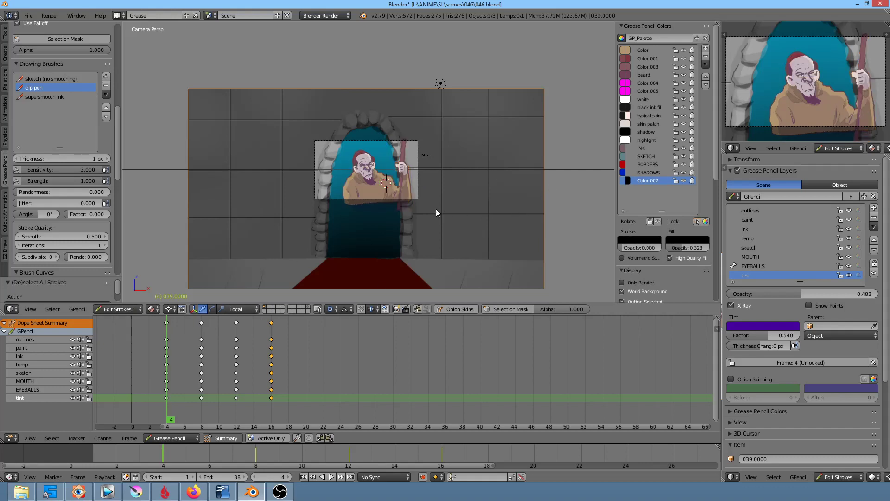
scroll(438, 207, "up", 4)
scroll(459, 197, "up", 1)
mouse_move(500, 79)
left_mouse_down("ctrl")
mouse_move(440, 317)
mouse_move(507, 212)
left_mouse_up("ctrl")
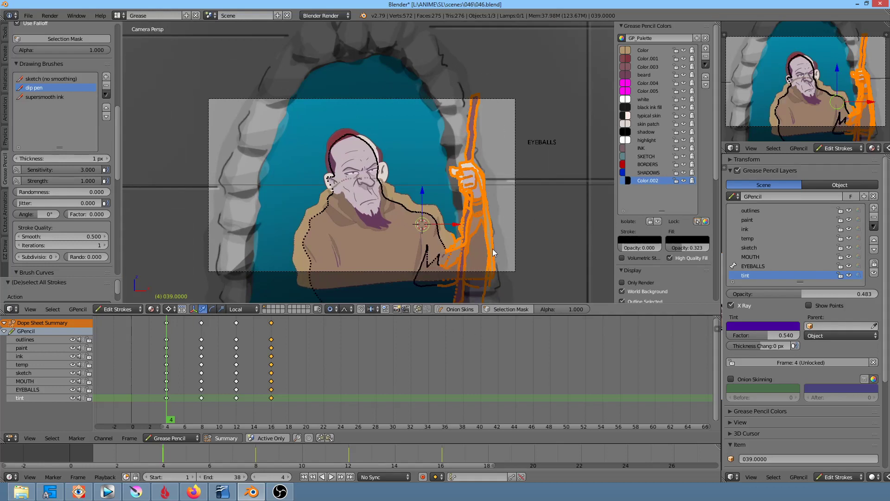
key("g")
scroll(495, 248, "down", 5)
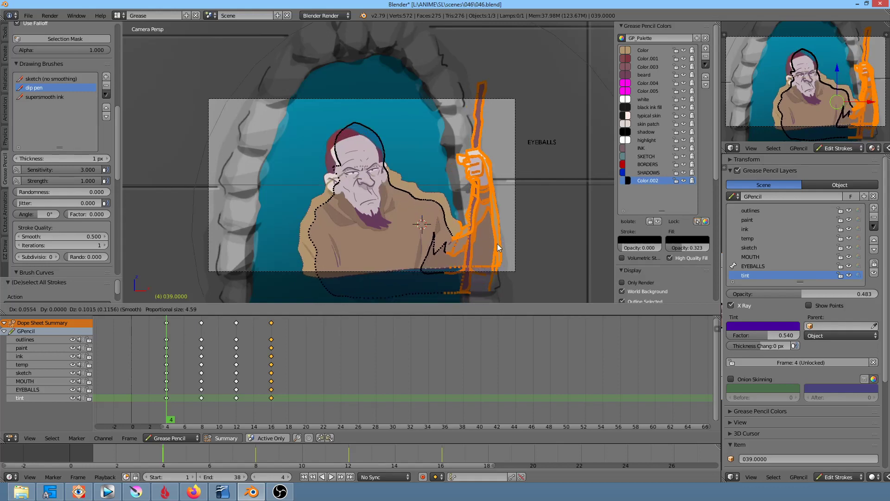
scroll(496, 243, "down", 4)
left_click(508, 232)
Rotate and nudge the staff strokes slightly, then go to frame 12.
key("r")
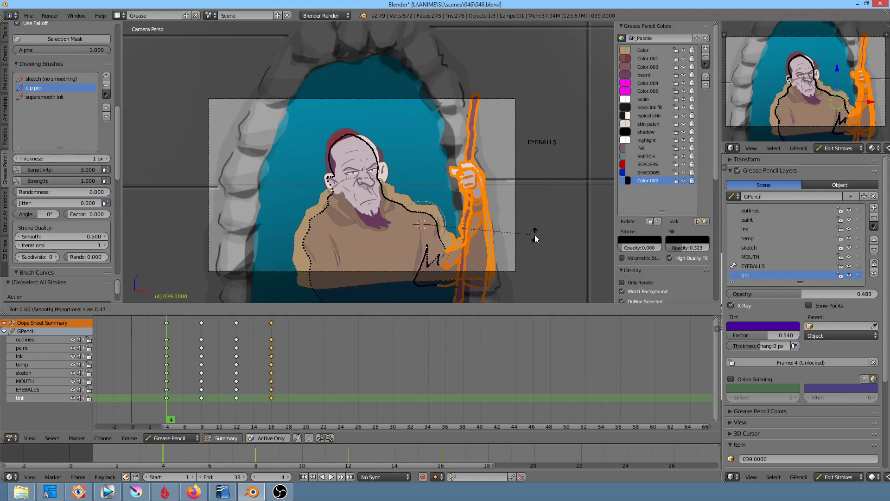
left_click(534, 231)
key("g")
left_click(535, 227)
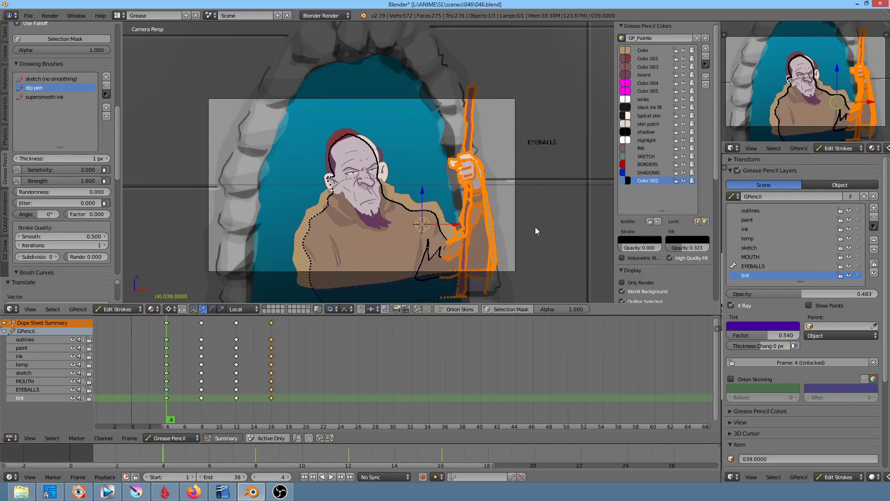
mouse_move(177, 396)
left_mouse_down()
mouse_move(199, 401)
mouse_move(160, 403)
mouse_move(237, 406)
left_mouse_up()
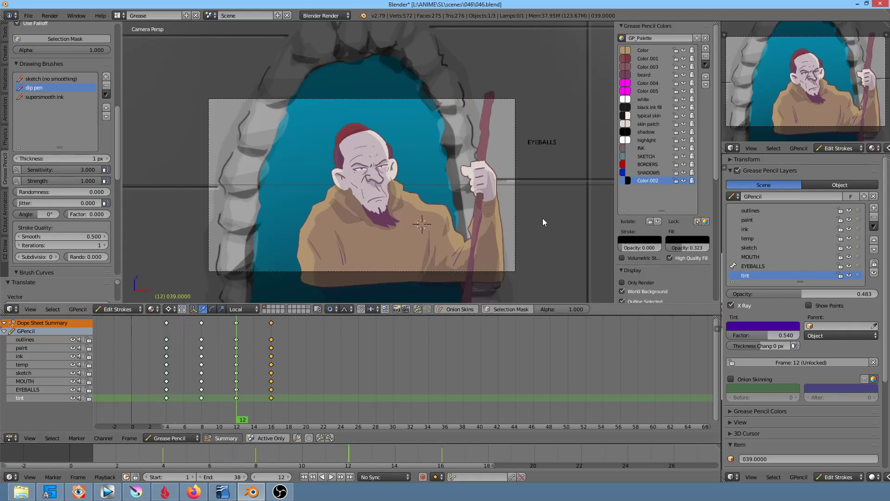
Select the frame 12 staff and arm, set the 3D cursor at the staff base, and cancel a trial rotation.
mouse_move(486, 75)
left_mouse_down("ctrl")
mouse_move(454, 172)
mouse_move(458, 247)
mouse_move(521, 313)
mouse_move(534, 228)
left_mouse_up("ctrl")
left_click(487, 264)
key("r")
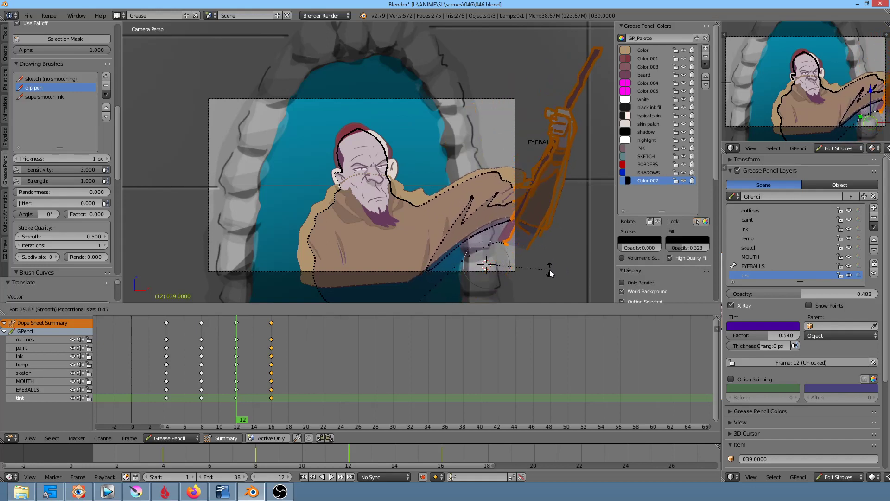
right_click(540, 244)
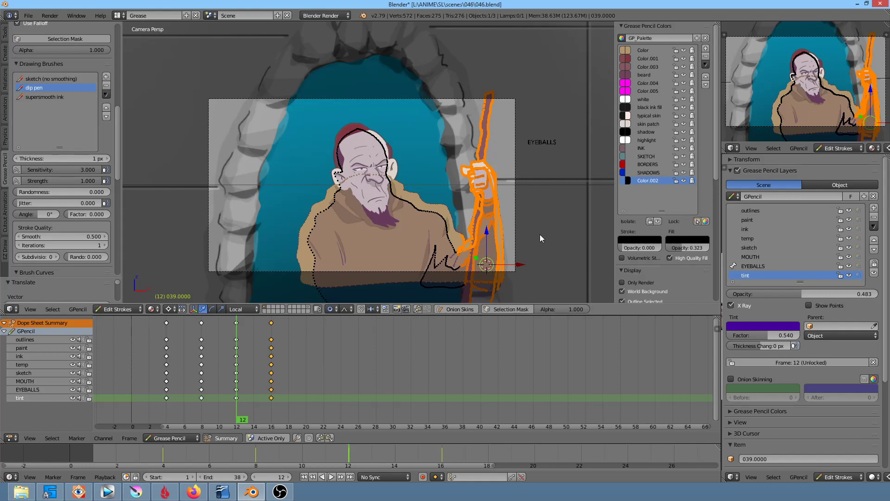
Trial-rotate the frame 12 staff strokes and cancel, keeping their original orientation.
key("r")
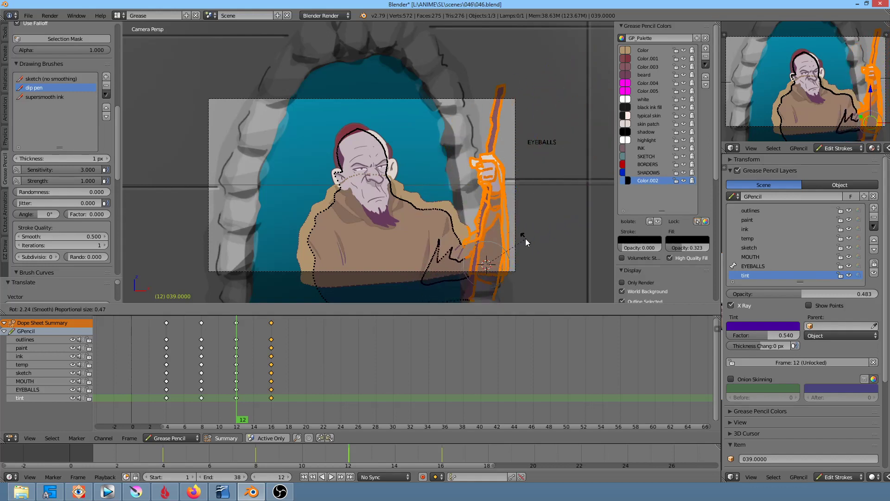
left_click(526, 238)
scroll(527, 235, "down", 5)
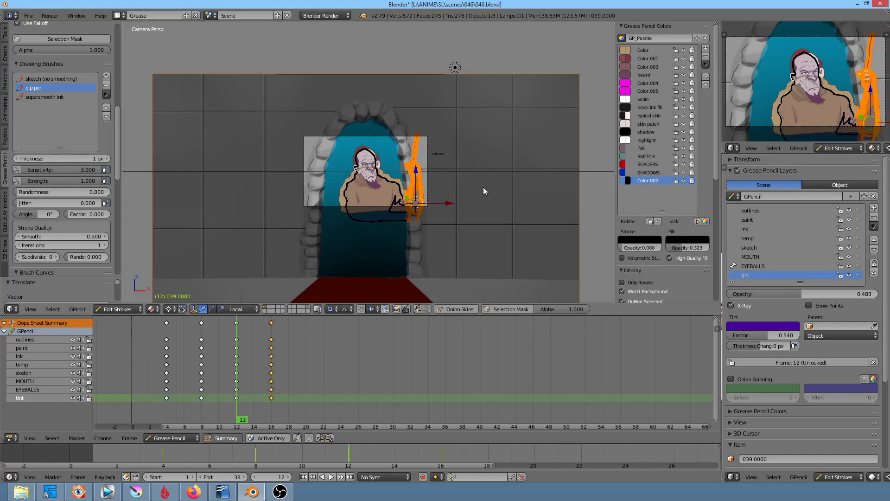
key("r")
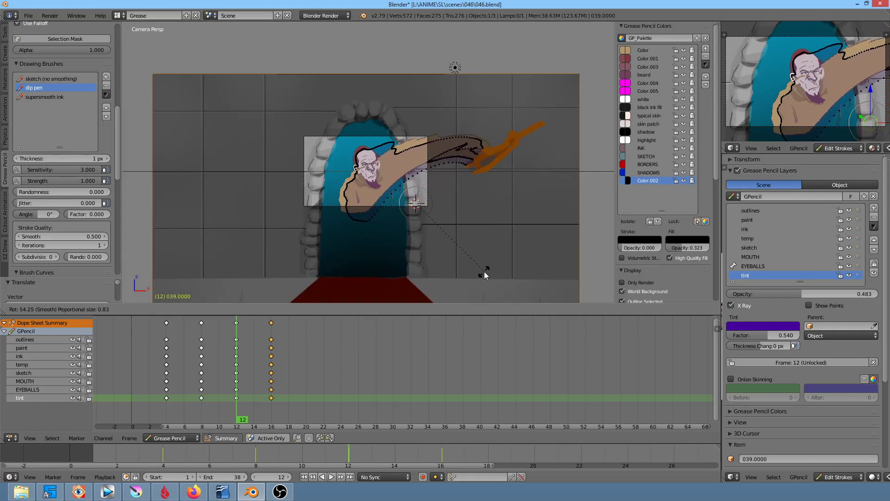
key("Escape")
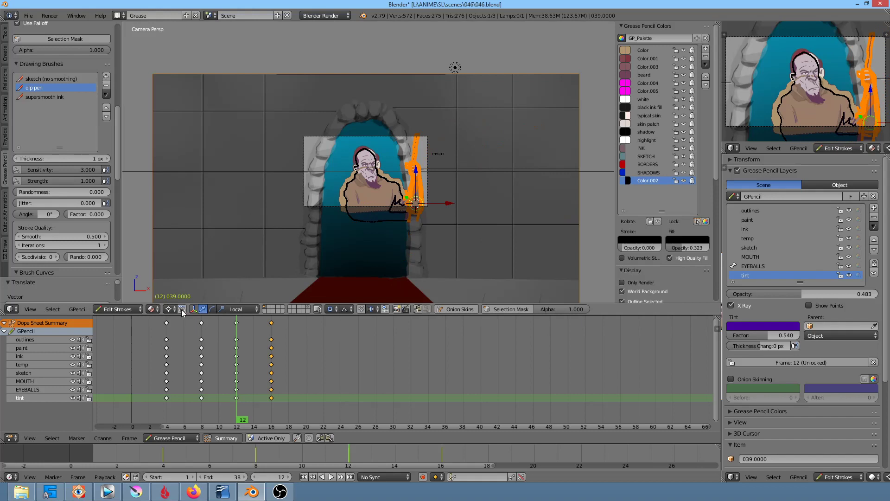
Set the Pivot Point to Bounding Box Center and test a rotation of the strokes.
left_click(168, 310)
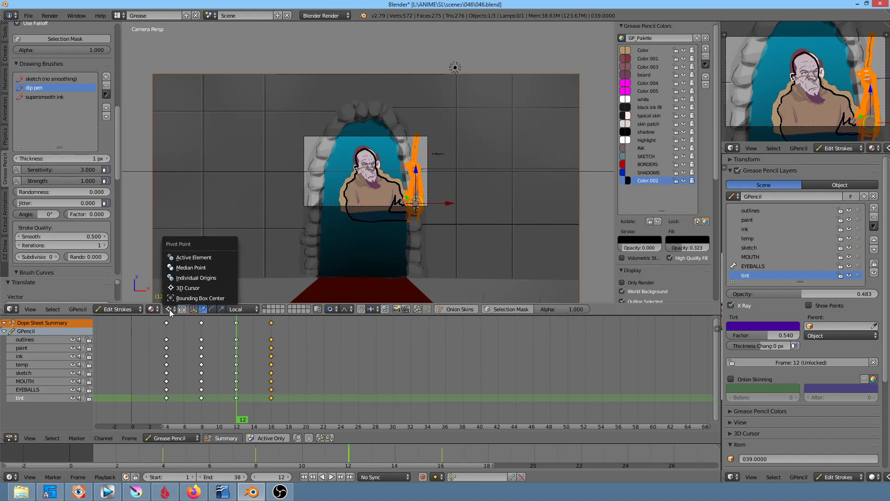
left_click(218, 267)
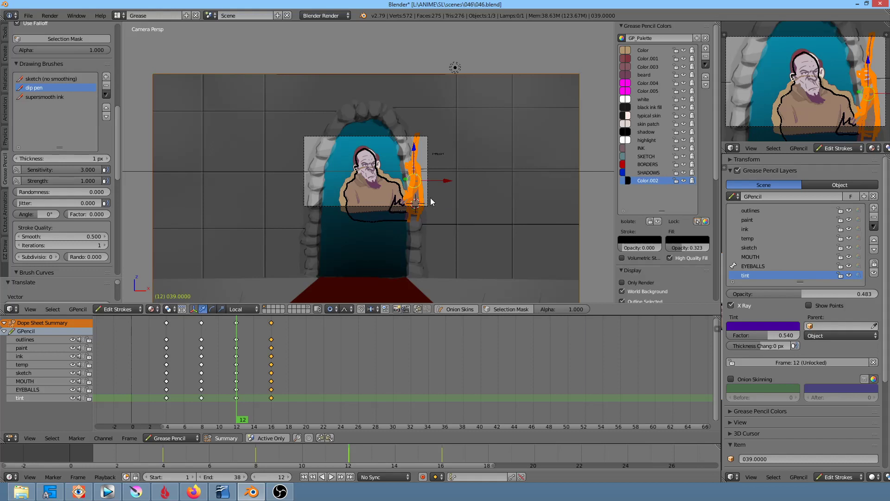
key("r")
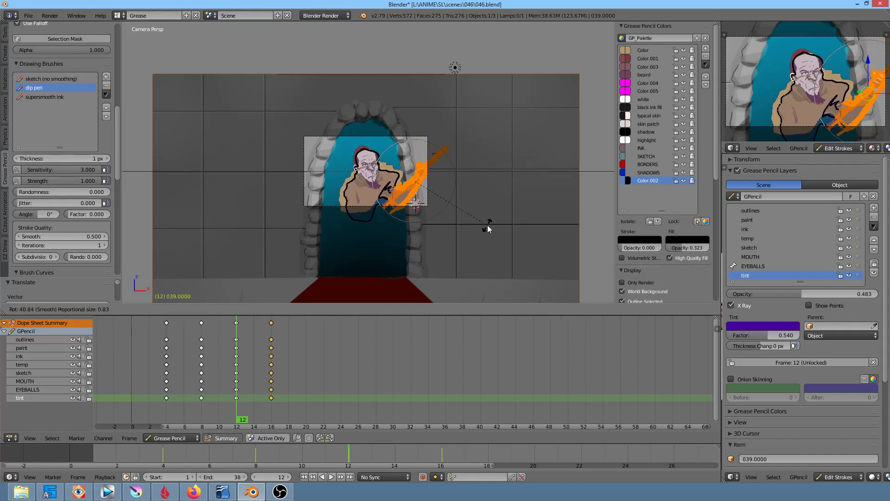
key("Escape")
Compare trial rotations around the 3D cursor, then put the pivot back at the strokes' centre.
key("period")
key("r")
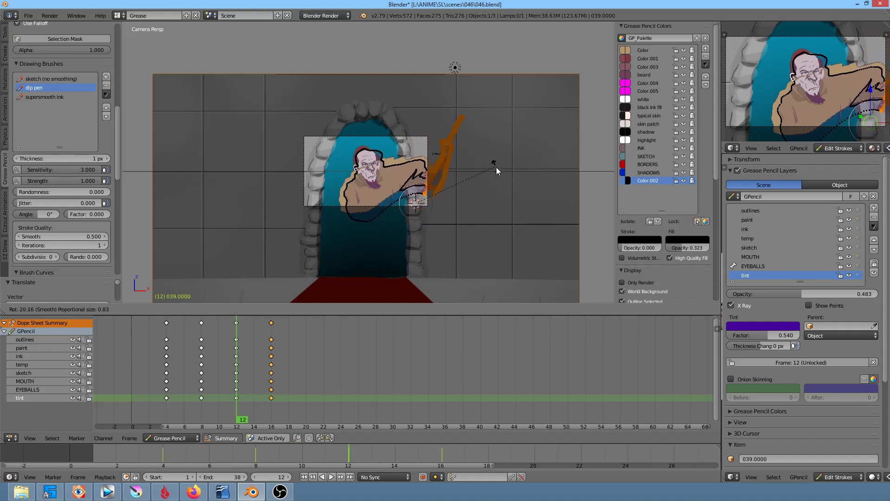
key("Escape")
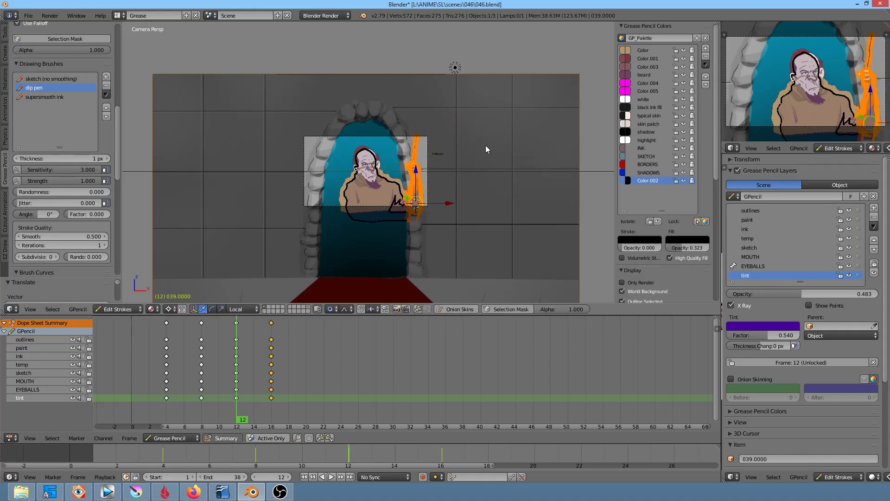
key("r")
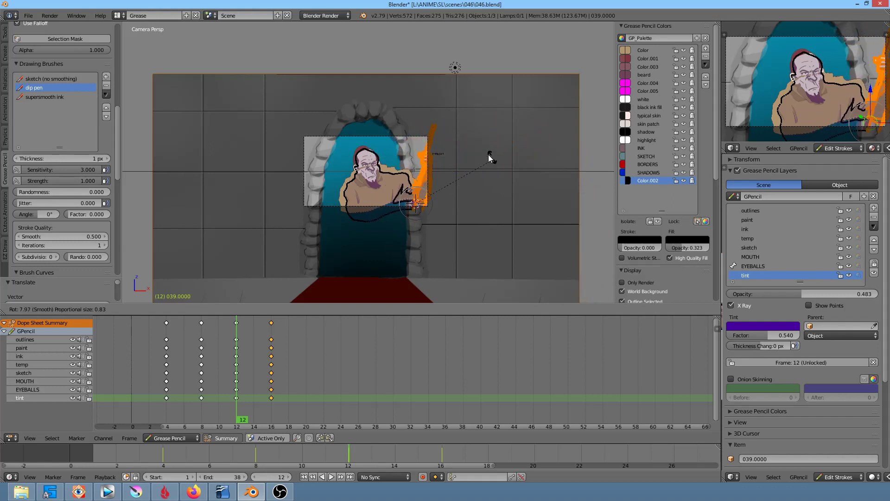
key("Escape")
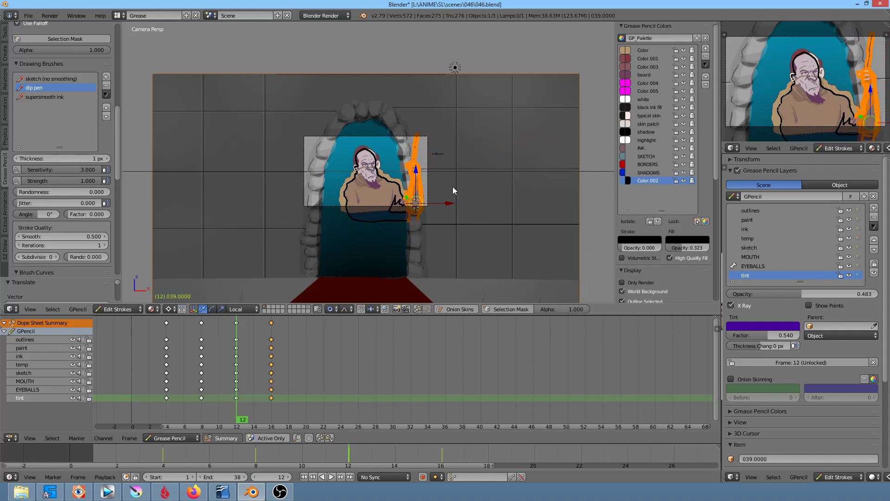
key("ctrl+comma")
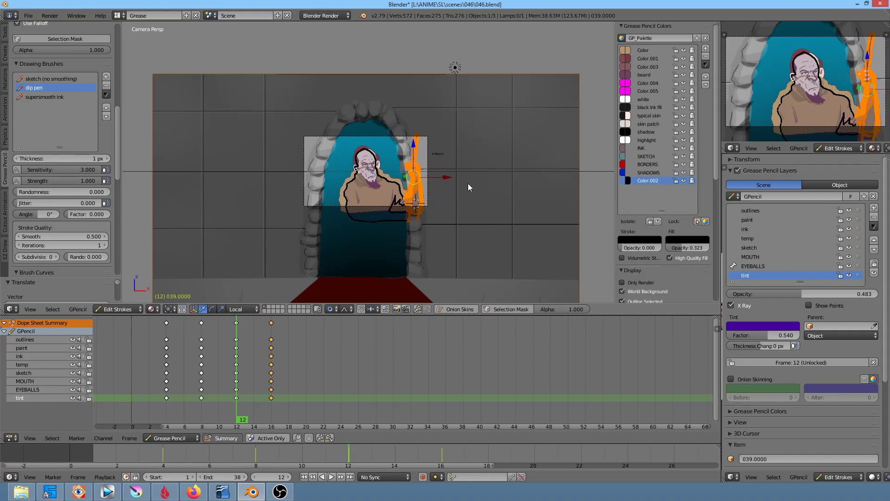
scroll(468, 183, "up", 2)
scroll(482, 181, "up", 2)
Slightly rotate and reposition the staff strokes on frame 12.
scroll(510, 182, "up", 1)
scroll(504, 161, "up", 1)
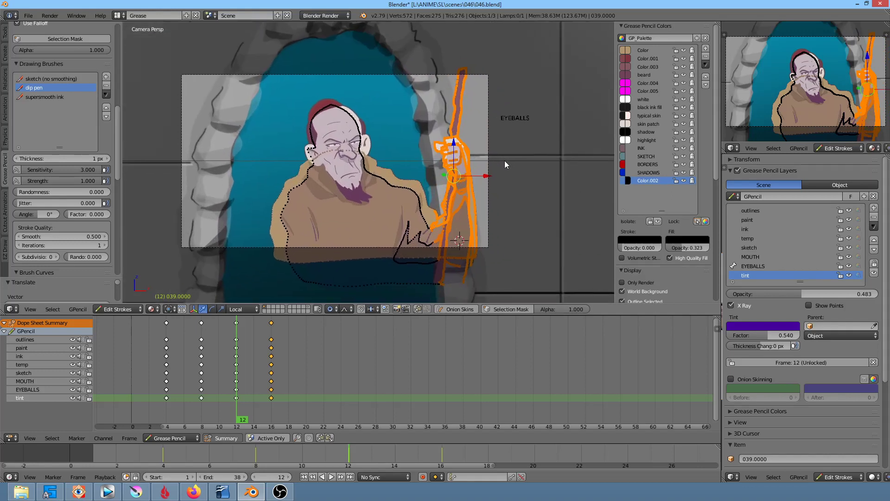
middle_click_drag(505, 161, 500, 160, "shift")
key("r")
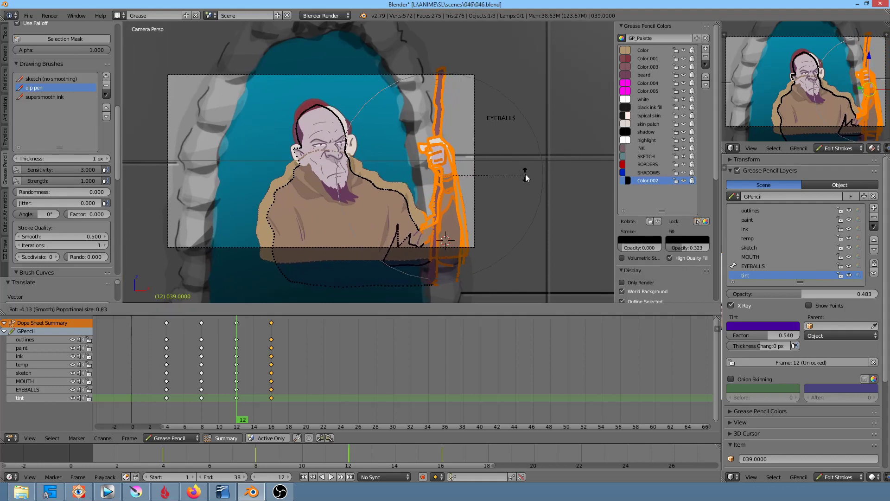
left_click(526, 172)
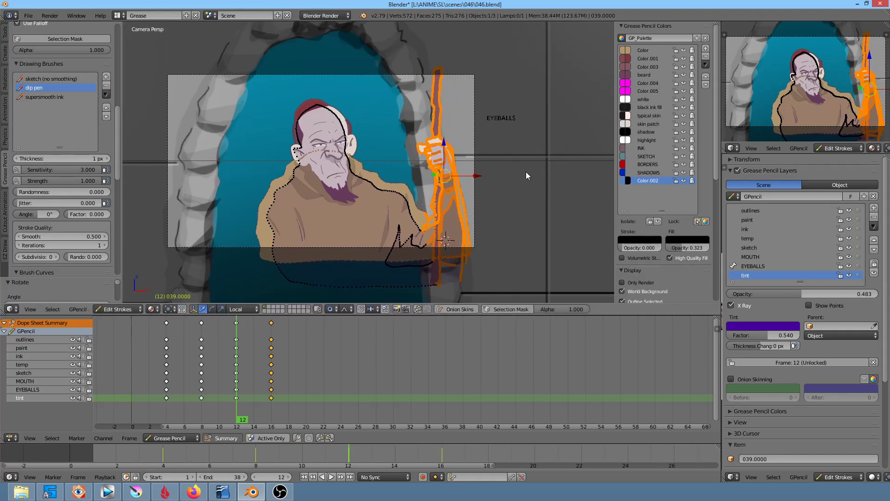
key("g")
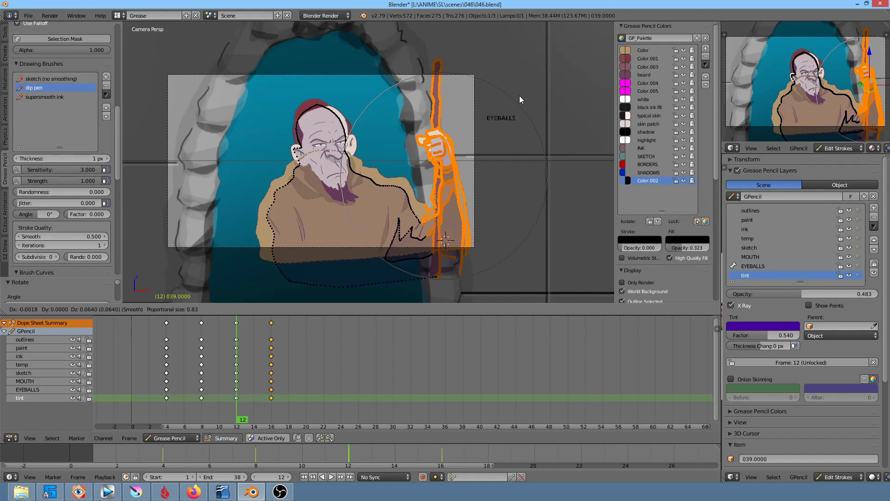
left_click(519, 89)
On frame 16, lasso the staff and hand strokes and slightly rotate and shift them.
key("alt+a")
left_click_drag(254, 384, 272, 391)
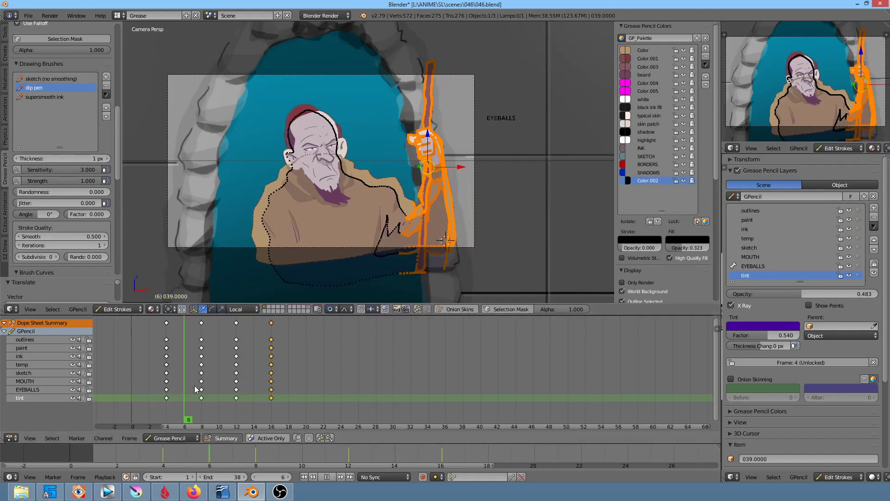
key("alt+a")
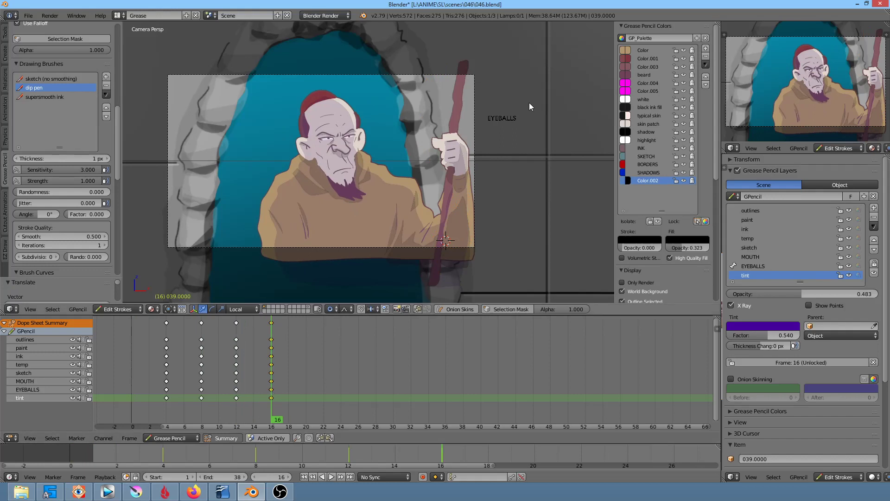
left_click_drag(527, 85, 522, 160, "ctrl")
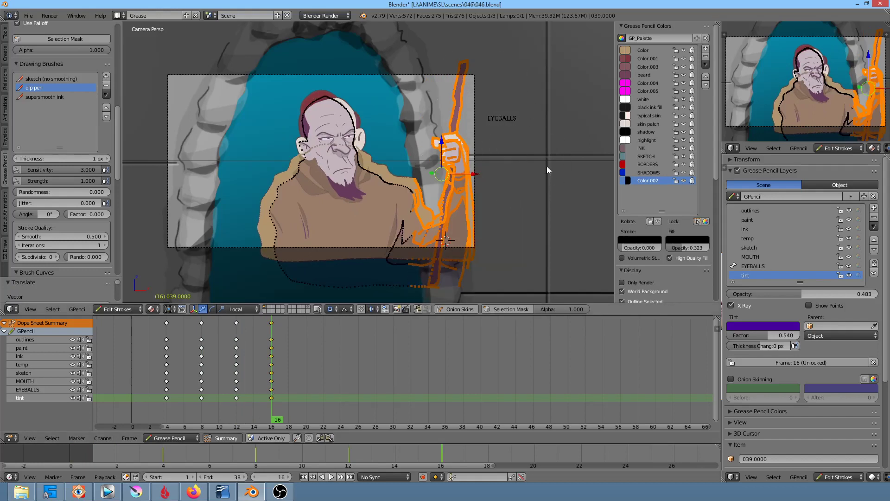
key("r")
left_click(549, 161)
key("g")
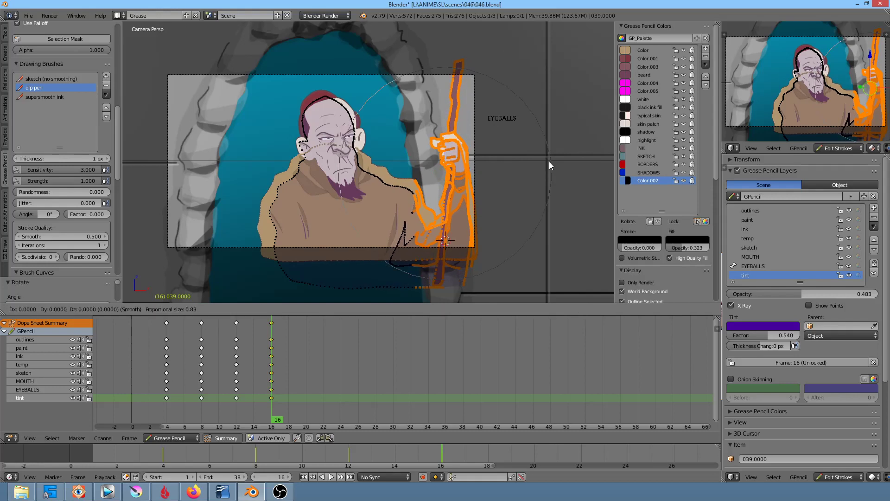
left_click(538, 187)
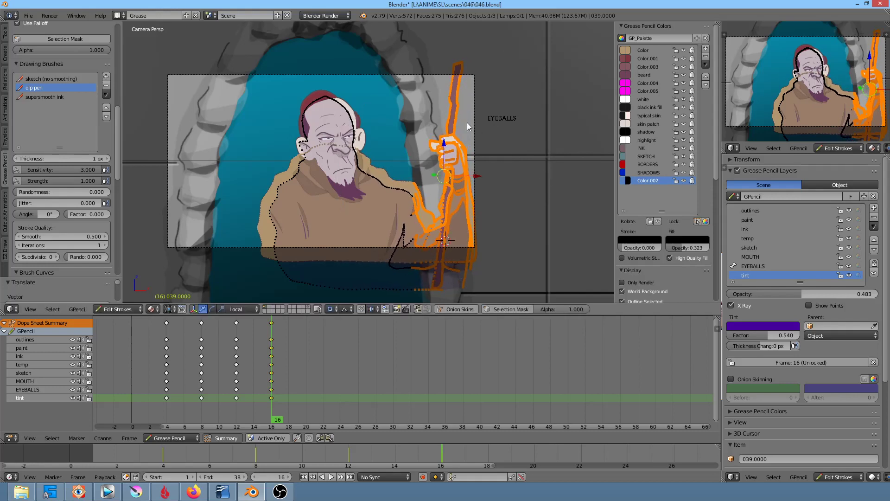
Save the 046 blend file, deselect all, and scrub back to frame 0.
left_click(29, 16)
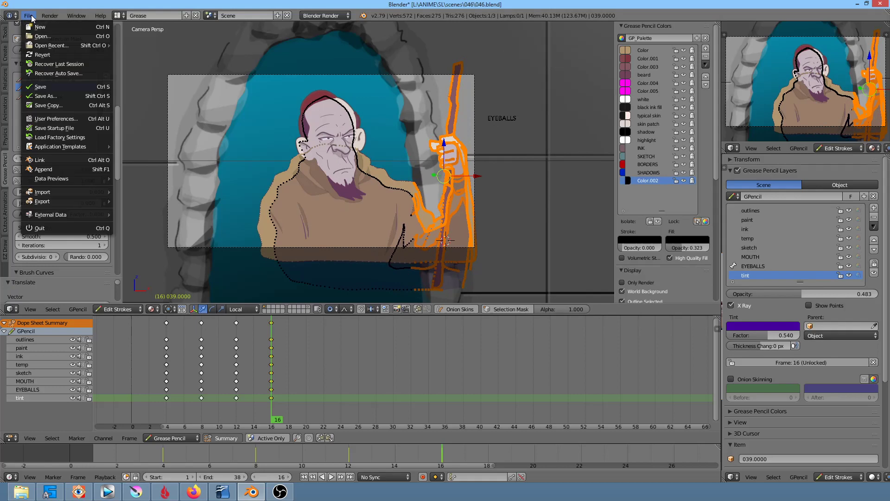
left_click(64, 88)
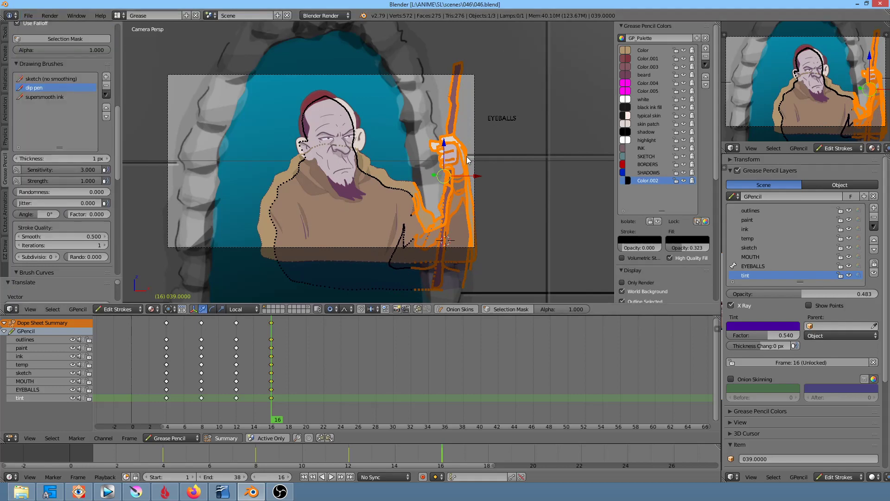
key("a")
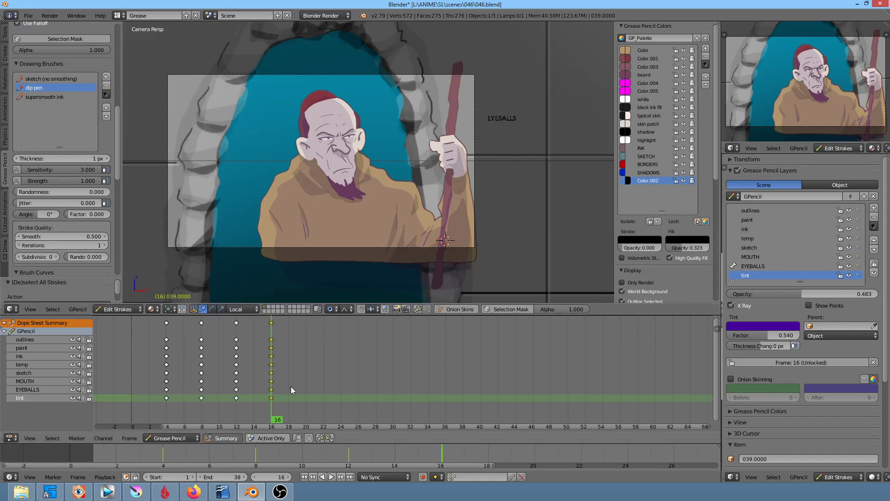
left_click_drag(280, 403, 96, 383)
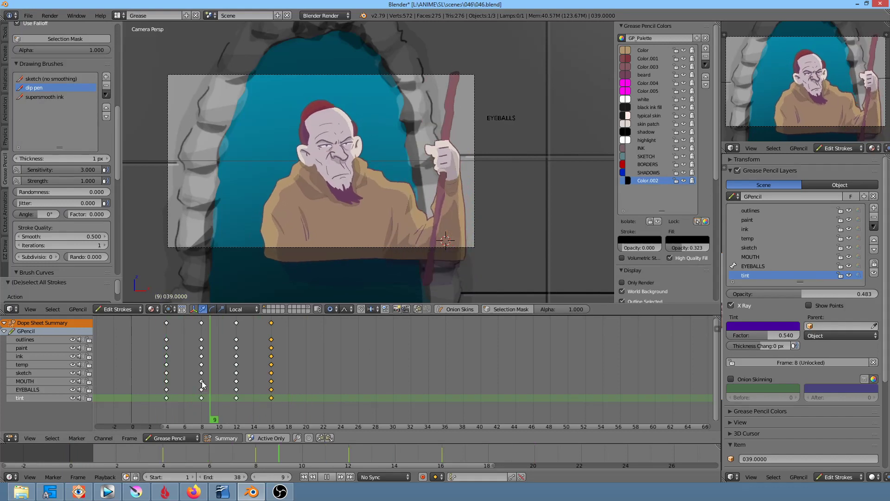
Save the blend file and preview the animation playback.
key("Escape")
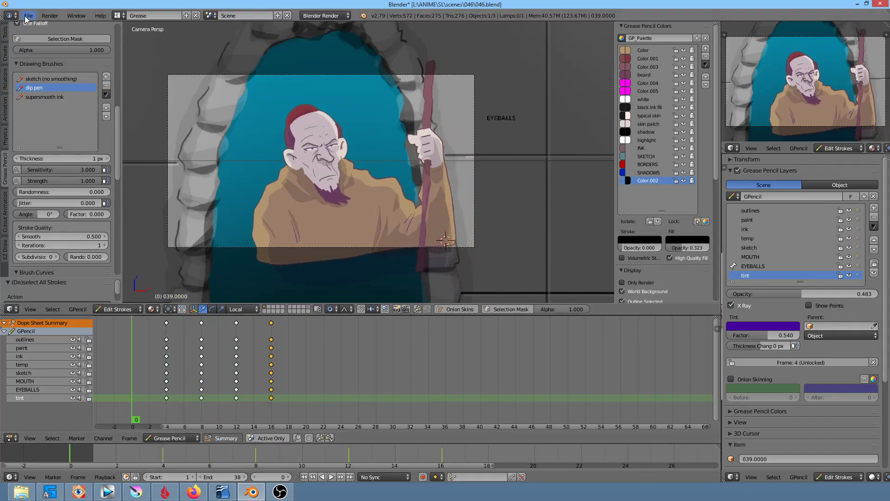
left_click(26, 16)
left_click(51, 85)
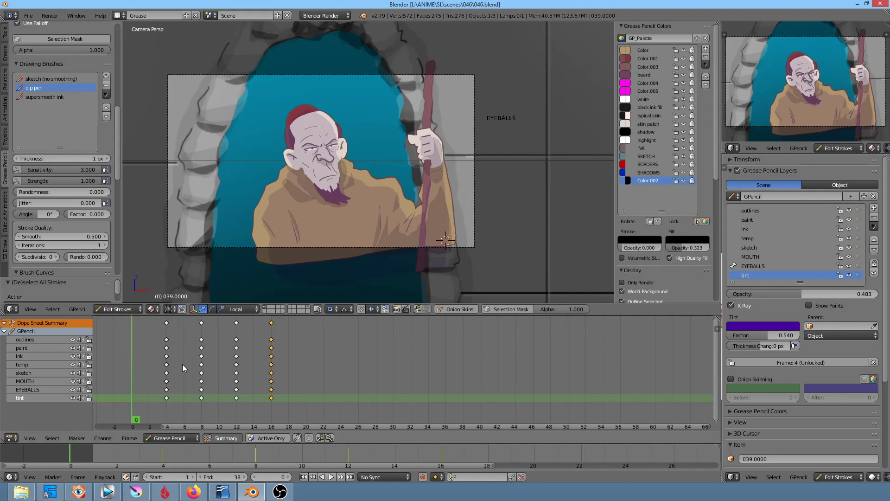
key("alt+a")
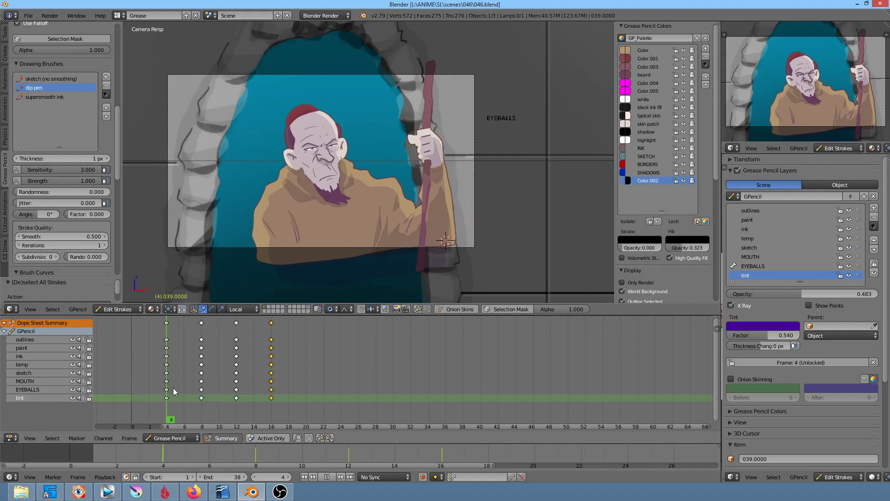
key("alt+a")
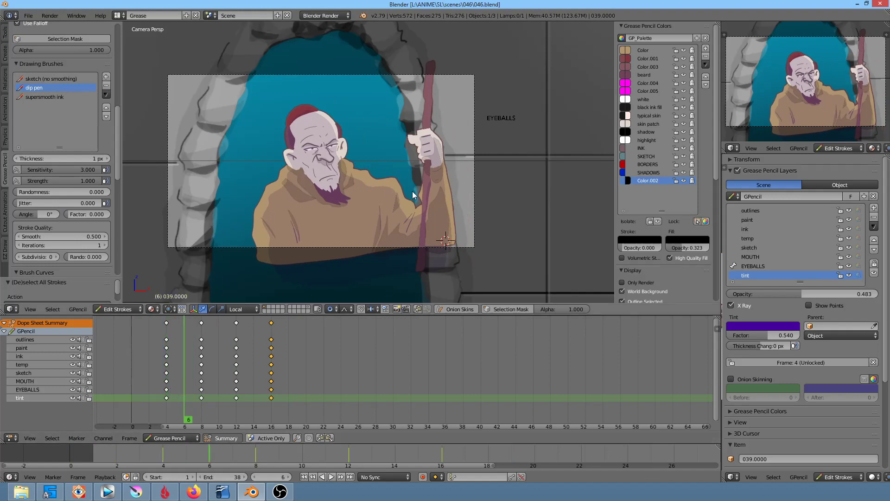
Interpolate tint layer in-betweens for frames 4–8, 8–12 and 12–16.
key("ctrl+shift+e")
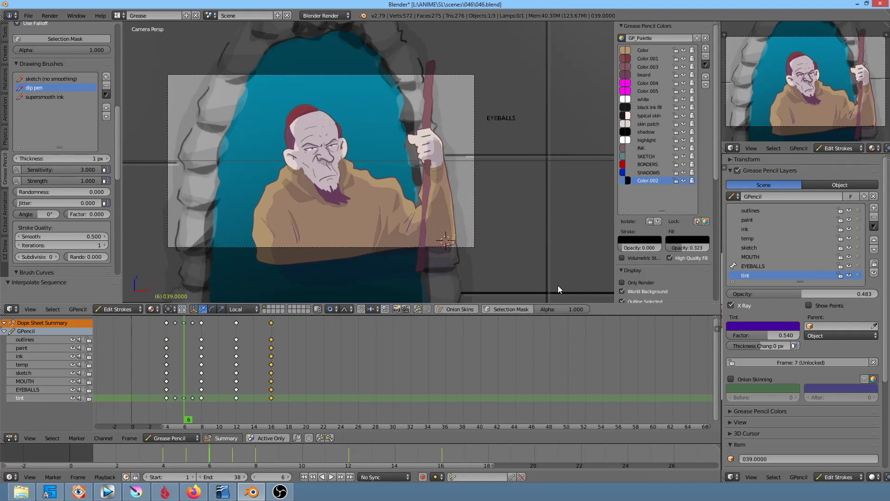
left_click(216, 341)
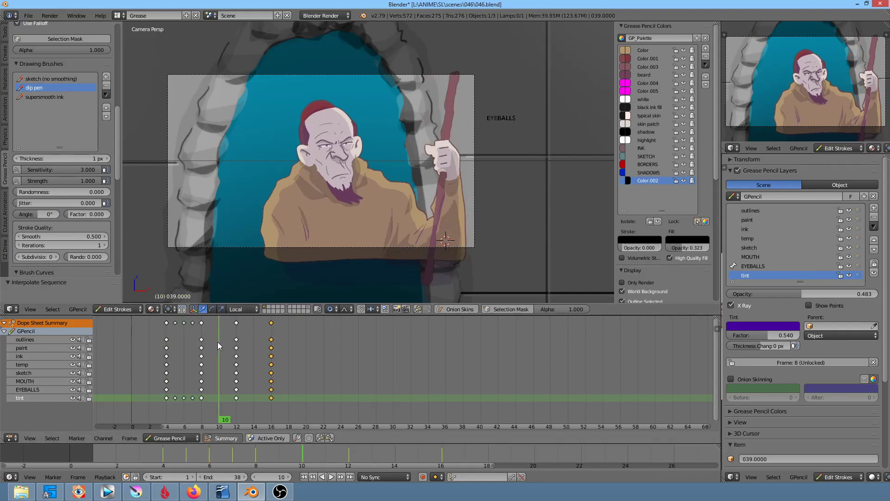
key("ctrl+shift+e")
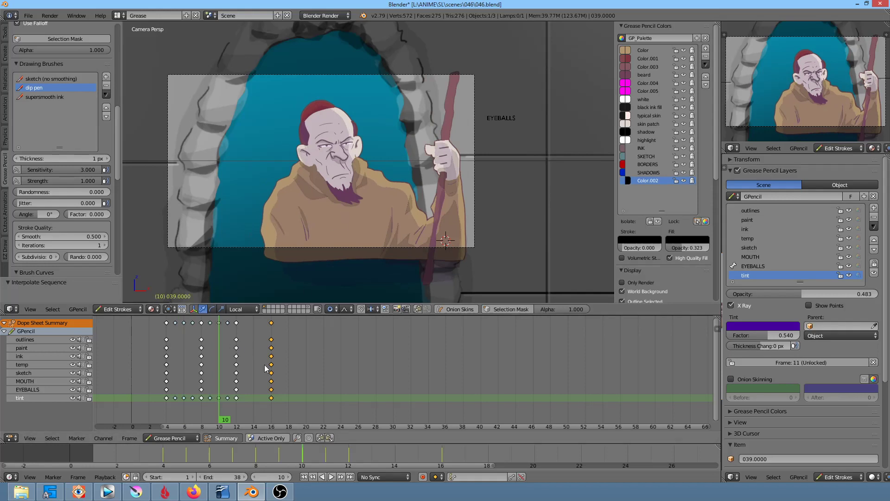
left_click(255, 366)
key("ctrl+shift+e")
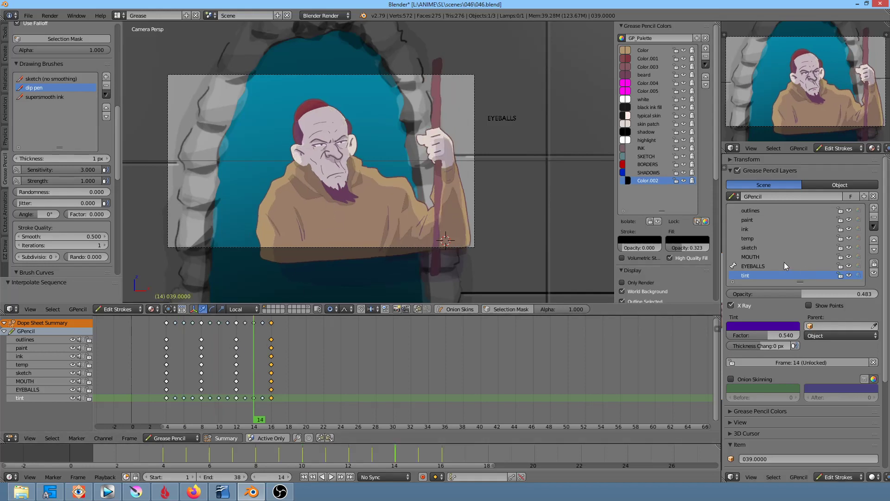
Interpolate EYEBALLS layer in-betweens for frames 12–16, 8–12 and 4–8.
left_click(783, 265)
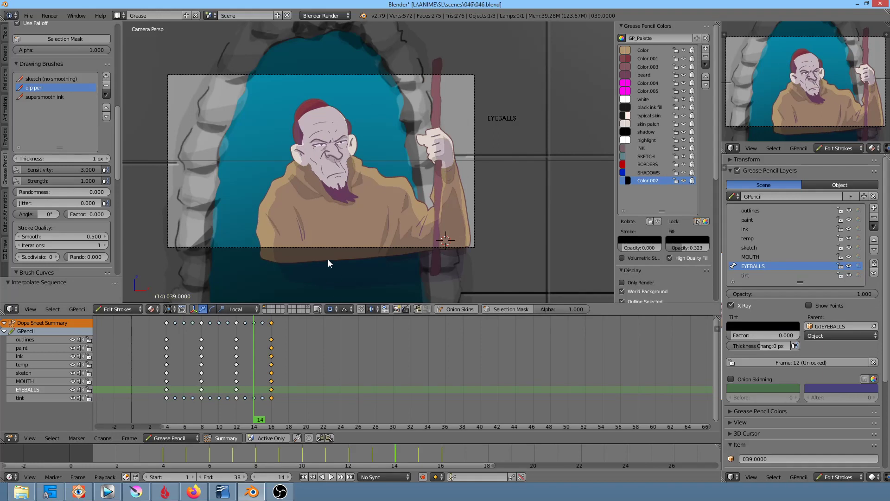
key("ctrl+shift+e")
left_click(218, 371)
key("ctrl+shift+e")
left_click(191, 371)
key("ctrl+shift+e")
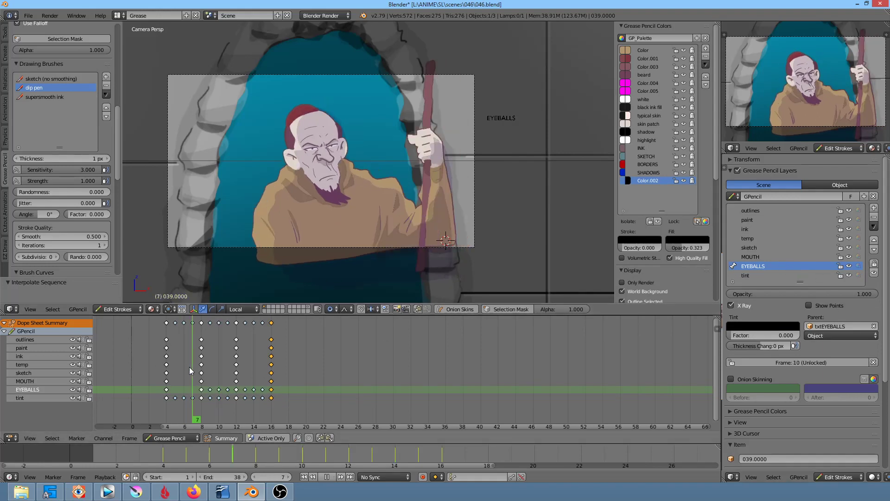
Interpolate MOUTH layer in-betweens for frames 4–8 and 8–12.
left_click(789, 256)
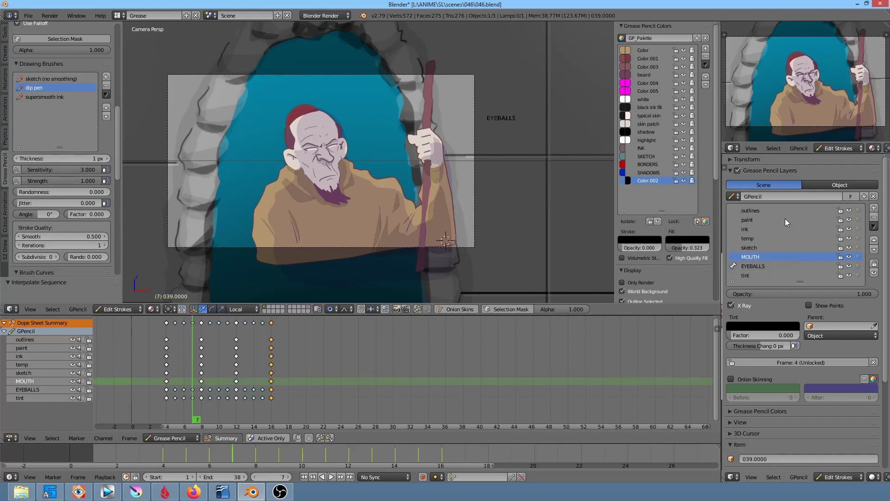
key("ctrl+shift+e")
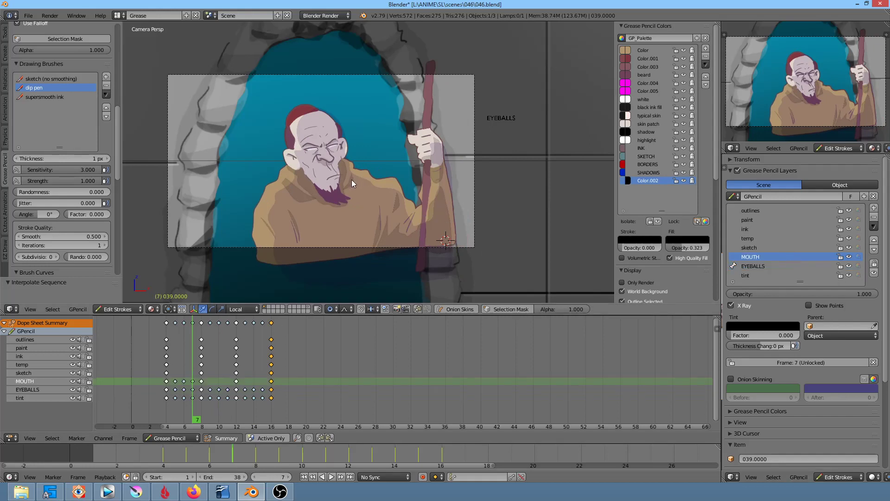
left_click(221, 364)
key("ctrl+shift+e")
left_click(245, 364)
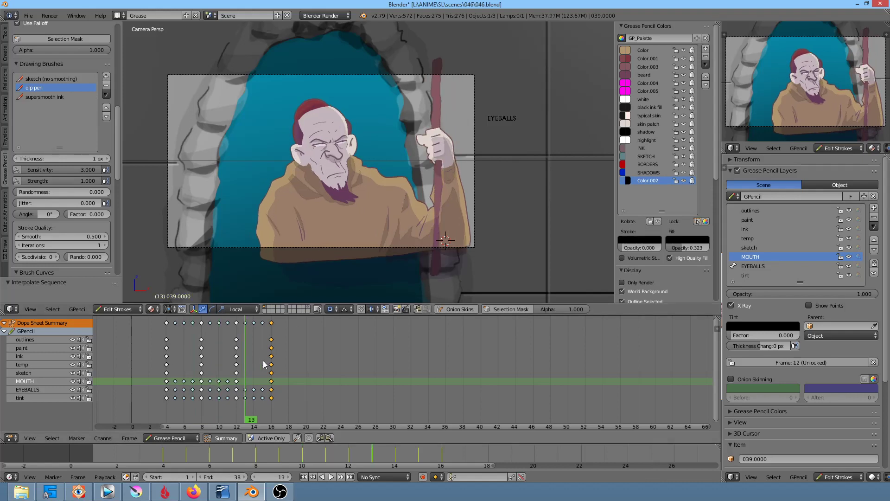
Check the poses on frames 15 and 11, then delete the temp and sketch layers.
left_click(779, 248)
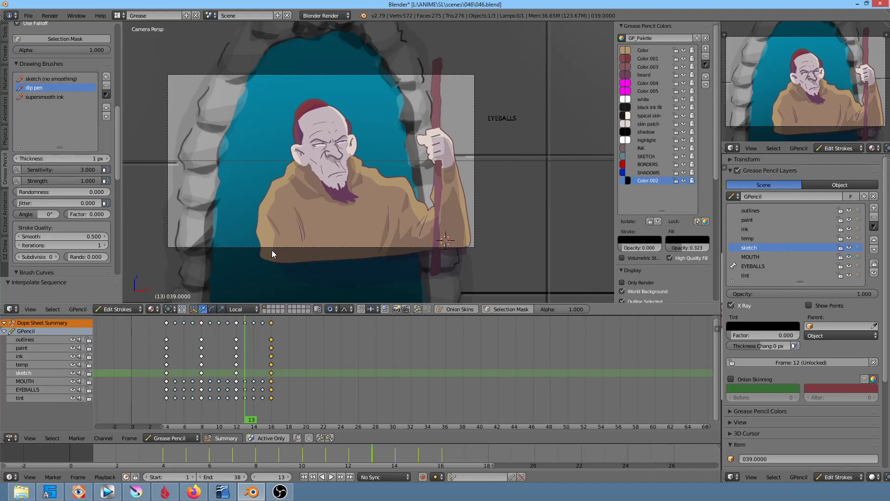
key("Right")
key("Right")
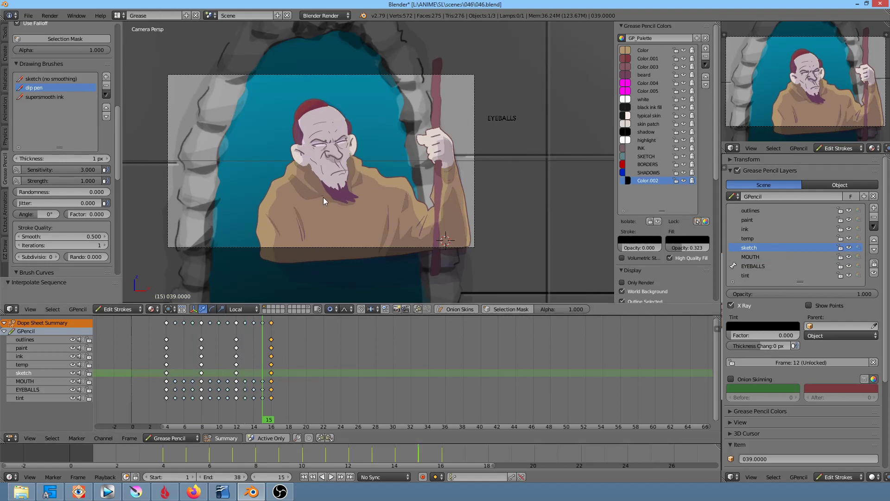
key("Left")
key("Left")
key("Left")
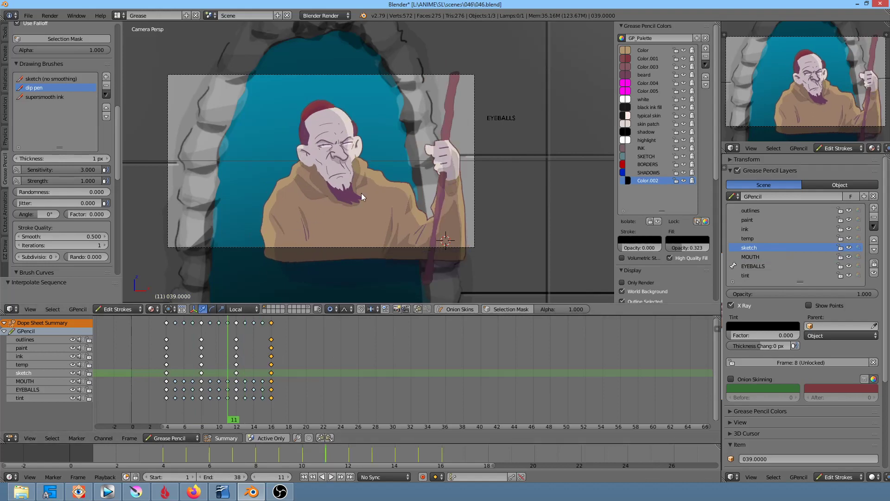
left_click(767, 239)
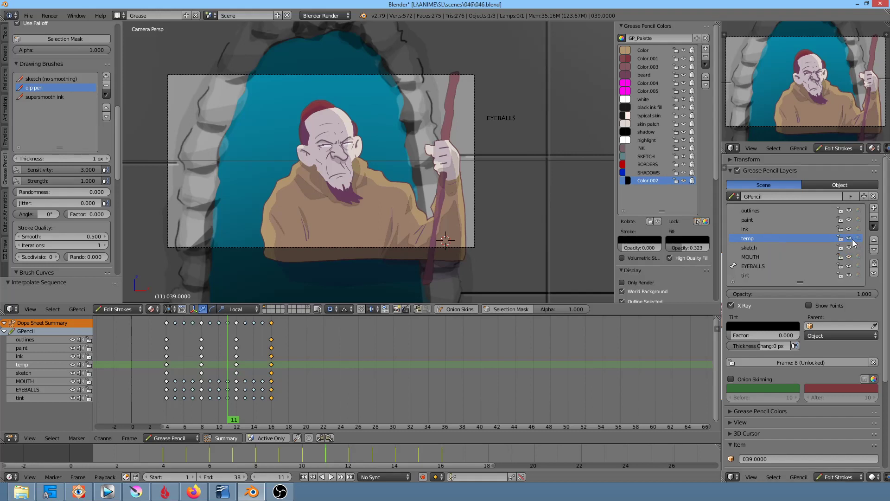
left_click(874, 217)
left_click(757, 238)
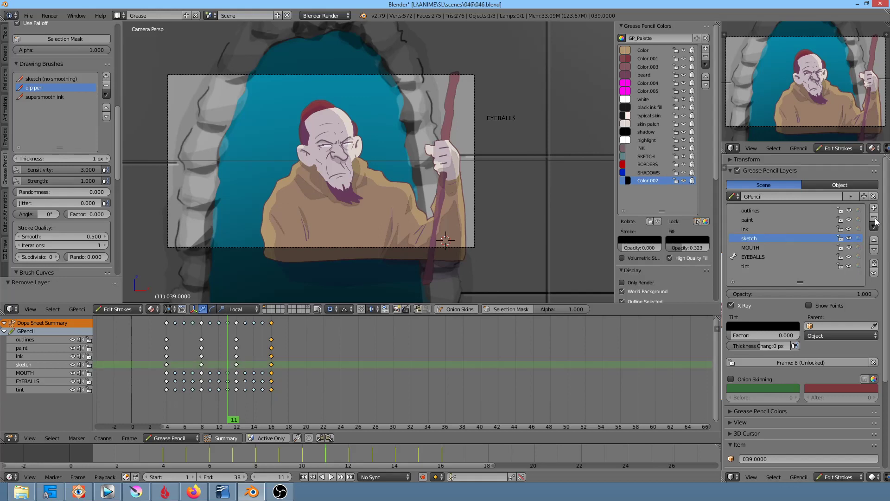
left_click(874, 217)
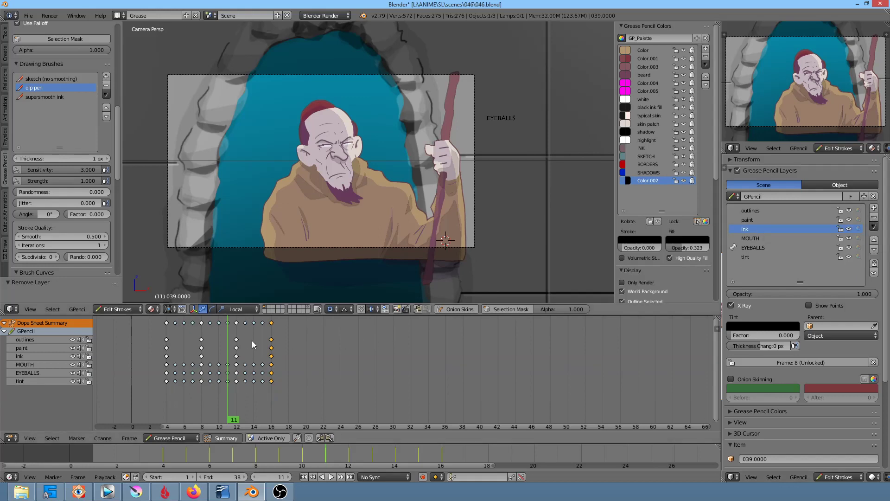
Interpolate paint layer in-betweens for frames 8–12, 12–16 and 4–8.
left_click(761, 220)
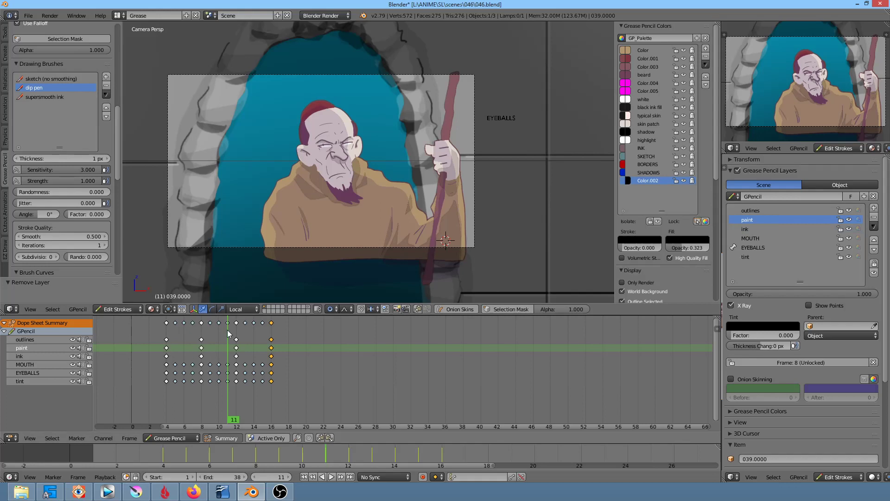
key("ctrl+shift+e")
left_click(250, 355)
key("ctrl+shift+e")
left_click(177, 348)
key("ctrl+shift+e")
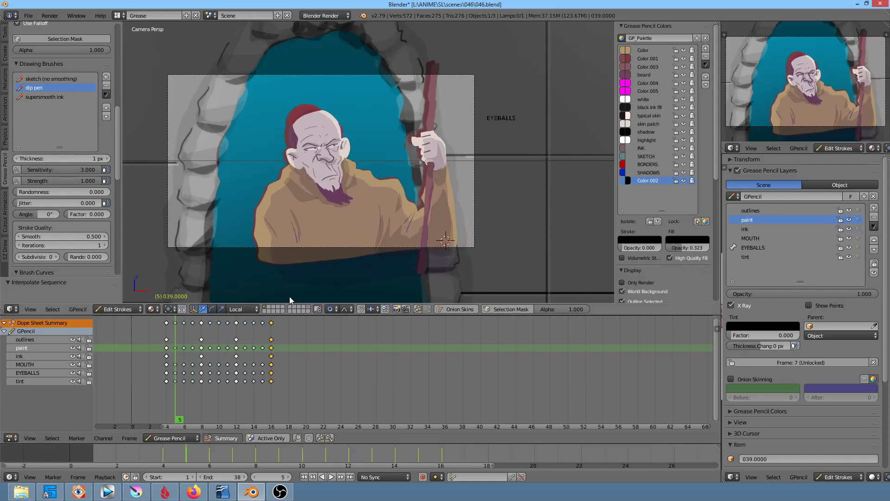
Interpolate outlines layer in-betweens for frames 4–8, 8–12 and 12–16.
left_click(770, 210)
key("ctrl+shift+e")
left_click(211, 332)
key("ctrl+shift+e")
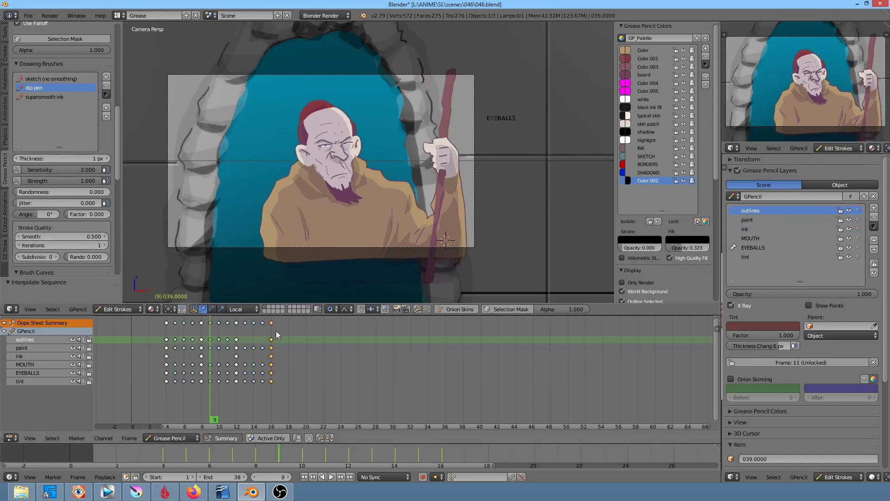
left_click(255, 332)
key("ctrl+shift+e")
left_click(185, 361)
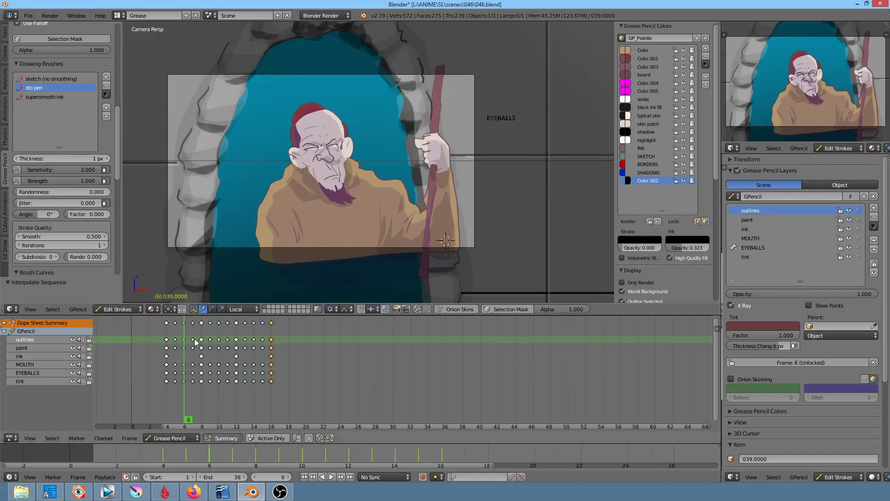
Interpolate ink layer in-betweens for frames 4–8, 8–12 and 12–16, returning to frame 0.
left_click(49, 356)
key("ctrl+shift+e")
left_click(222, 362)
key("ctrl+shift+e")
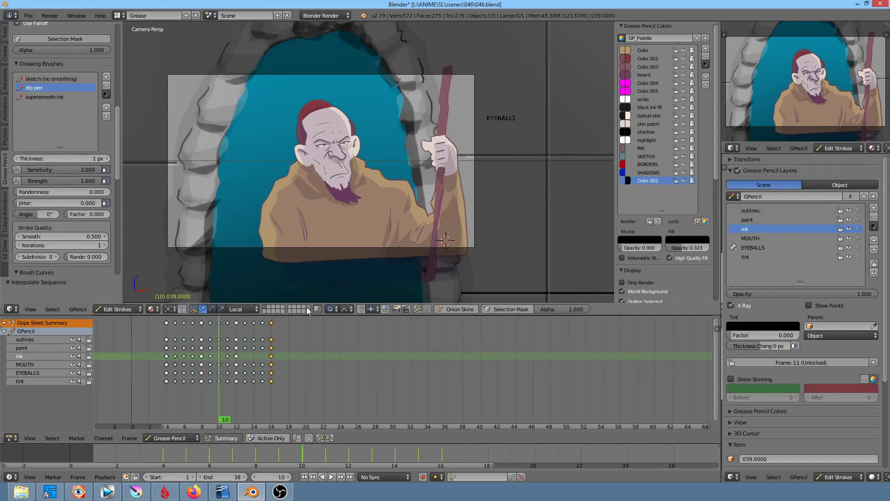
left_click(254, 347)
key("ctrl+shift+e")
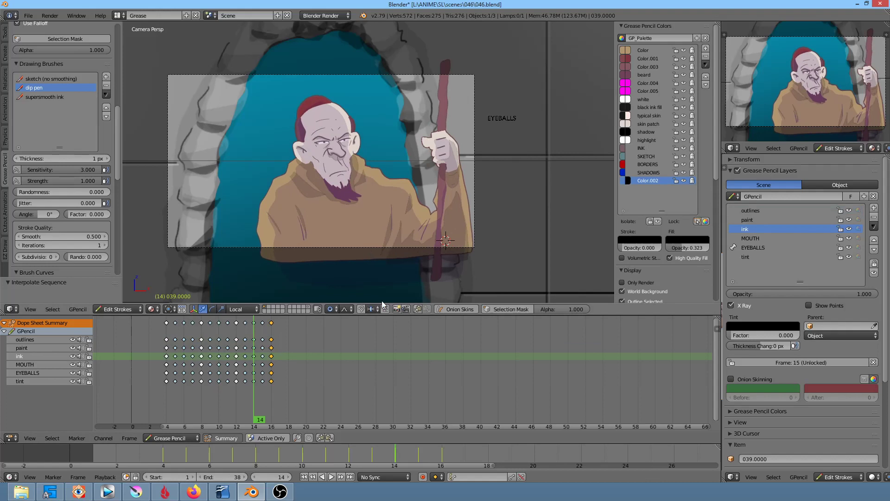
left_click_drag(265, 406, 133, 399)
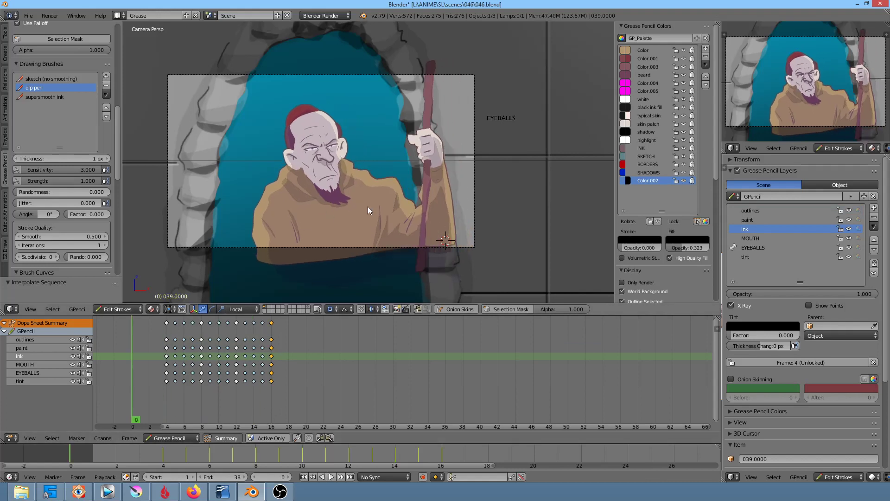
Enlarge the camera view of the monk and preview the animation.
scroll(368, 175, "up", 2)
middle_click_drag(369, 176, 460, 175, "shift")
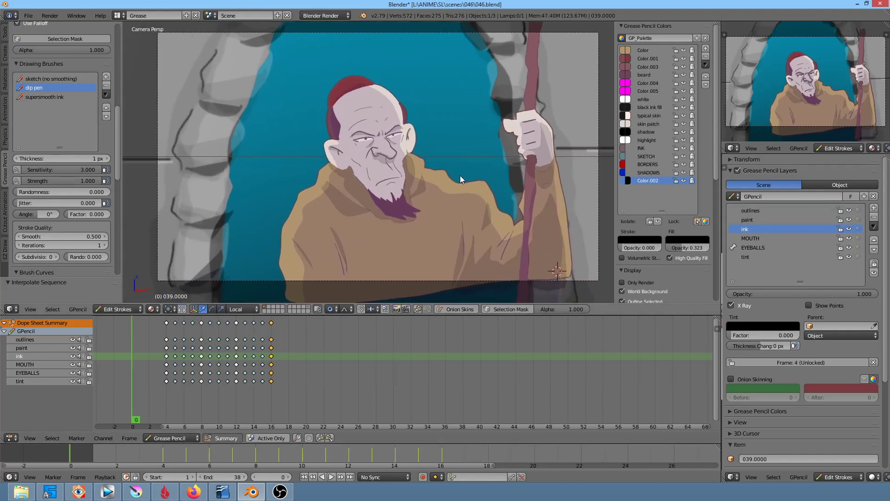
key("alt+a")
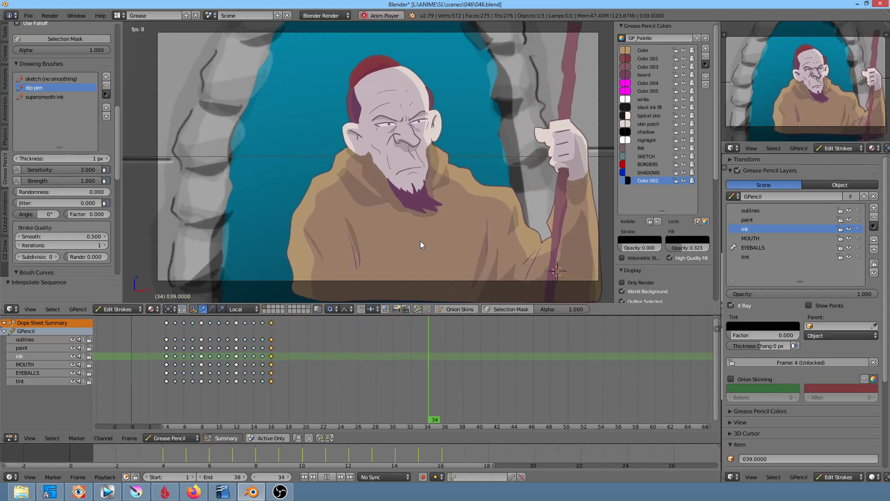
key("Escape")
Shift the txtEYEBALLS keyframes 8 frames later to 15, 21, 26, 32, then return to Grease Pencil keys.
left_click(187, 438)
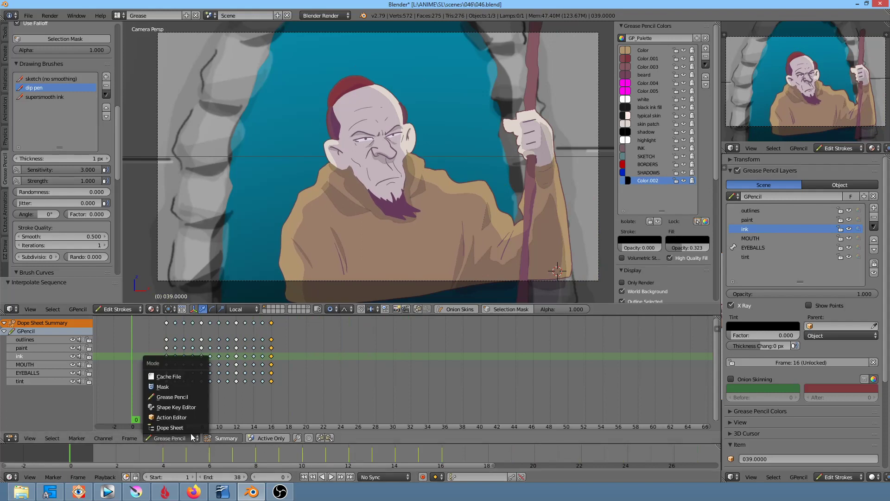
left_click(197, 427)
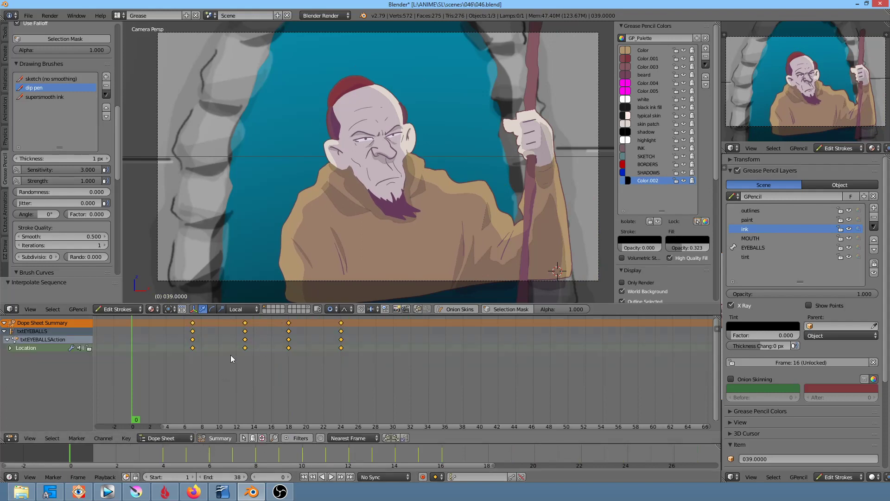
key("g")
left_click(299, 358)
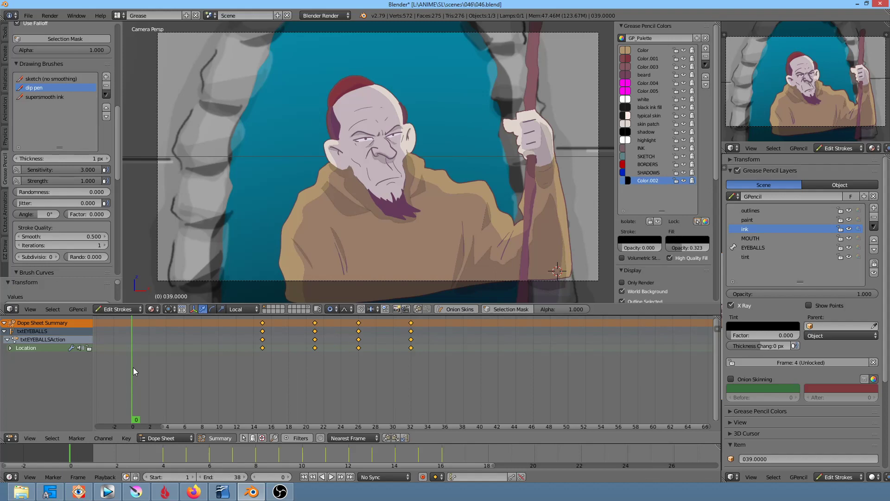
left_click(164, 438)
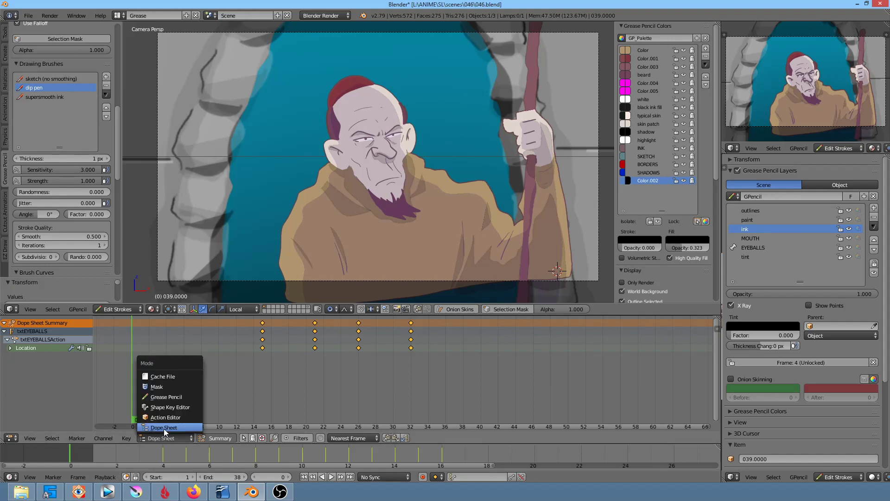
left_click(185, 398)
Play the animation and extend the scene end frame by one to 39.
scroll(386, 187, "down", 2)
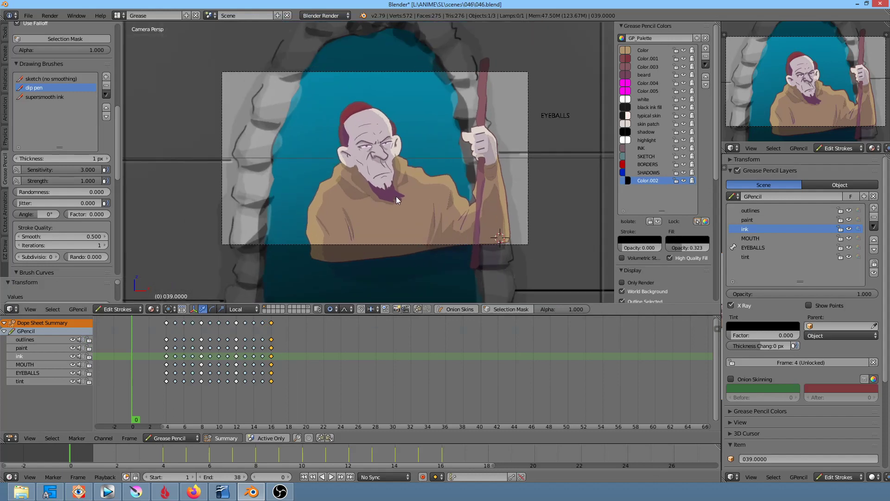
scroll(396, 199, "up", 2)
key("alt+a")
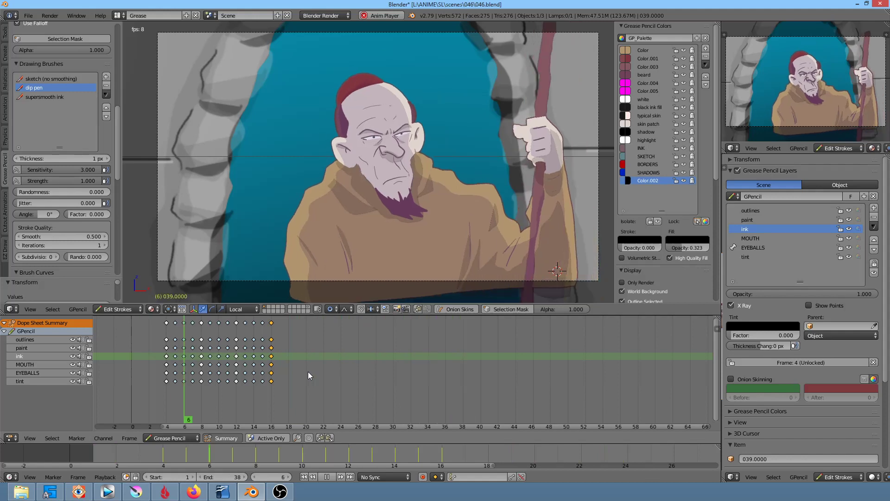
left_click(245, 479)
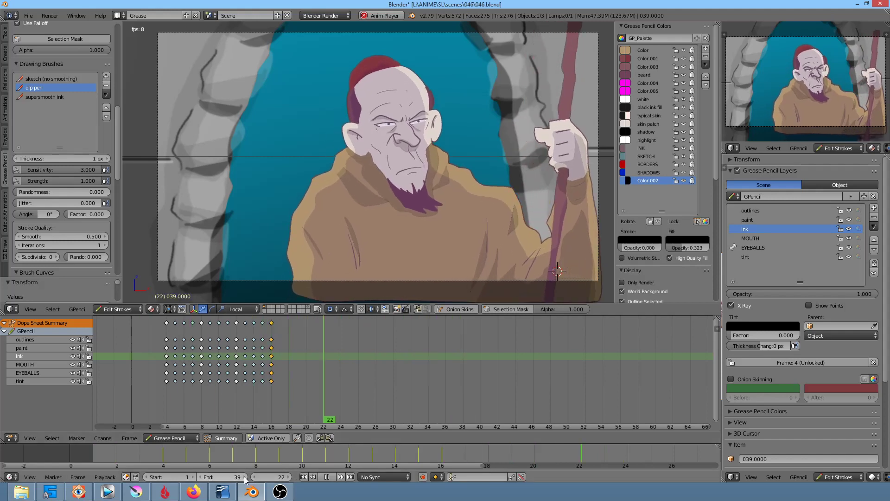
Stop playback with the end frame at 42 and save the blend file.
key("Escape")
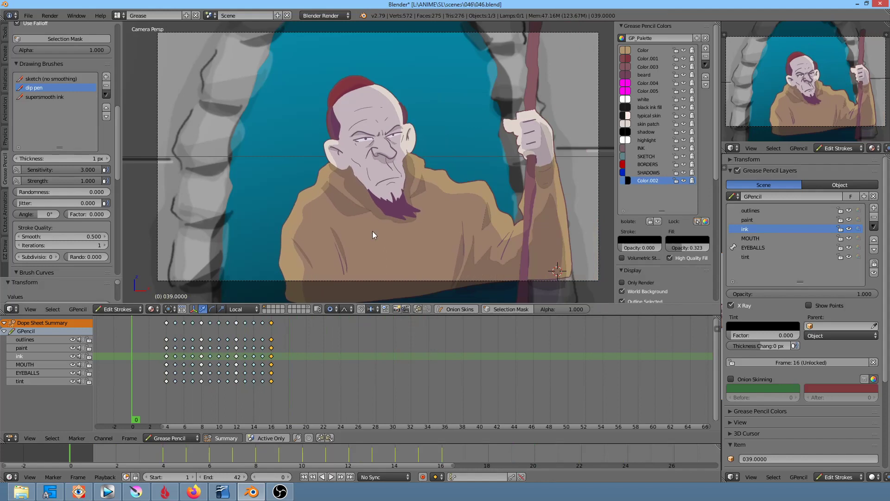
left_click(28, 15)
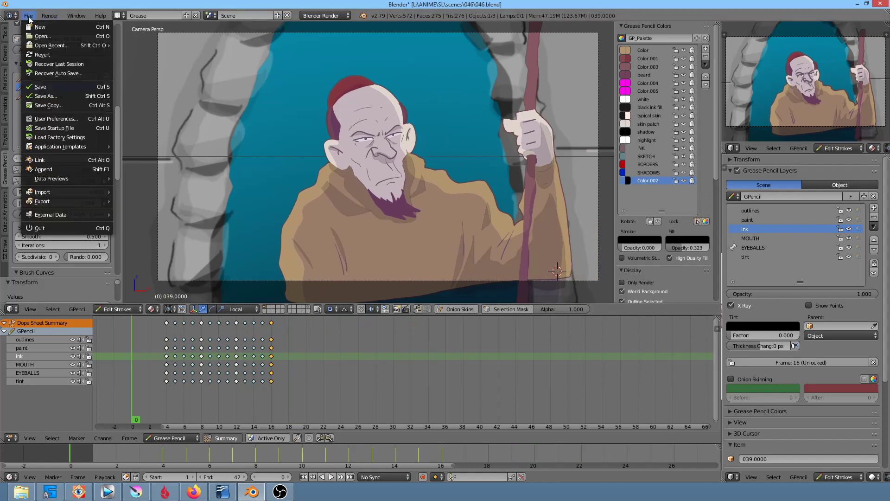
left_click(46, 88)
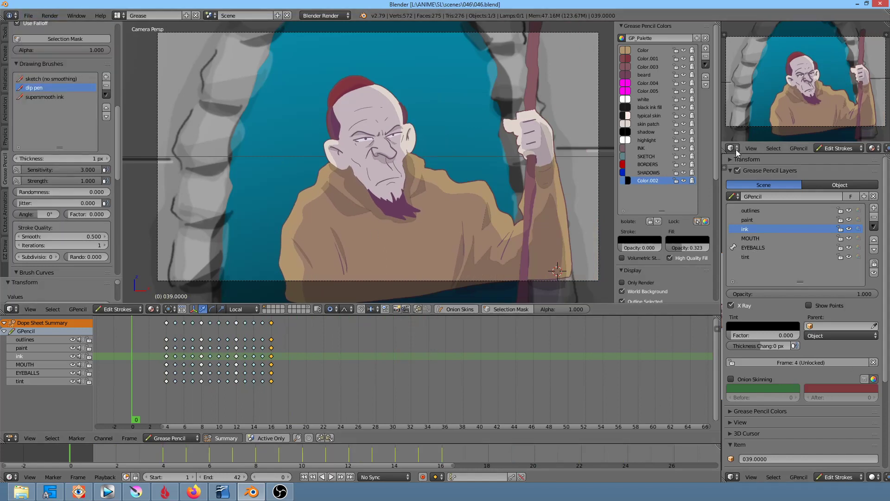
Show Render properties (1280×720, 8 fps, frames 1–42), preview the animation, and return to Object Mode.
left_click(733, 476)
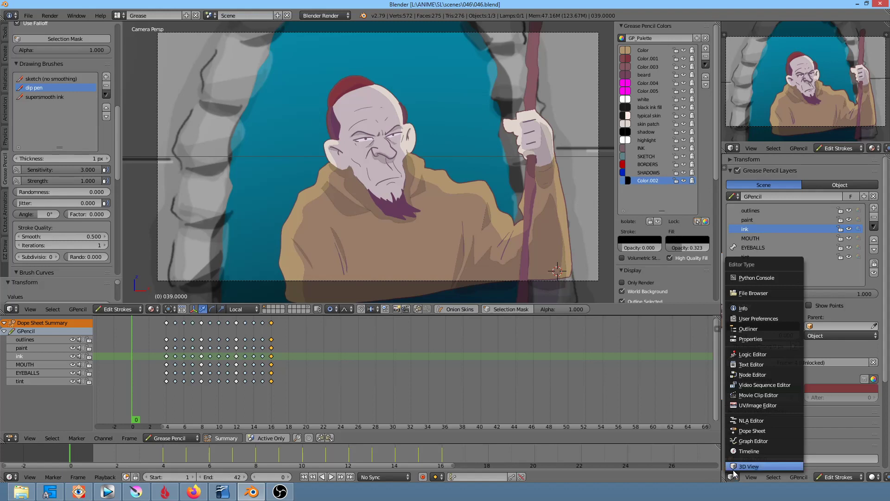
left_click(751, 341)
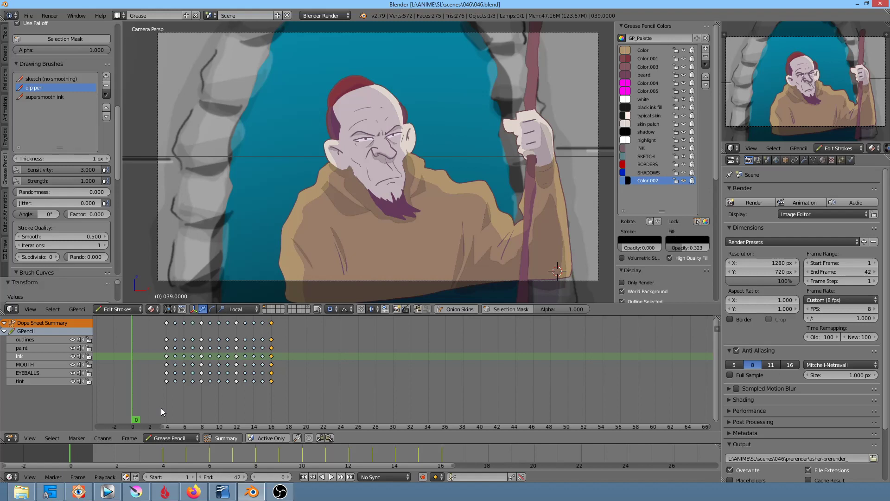
key("alt+a")
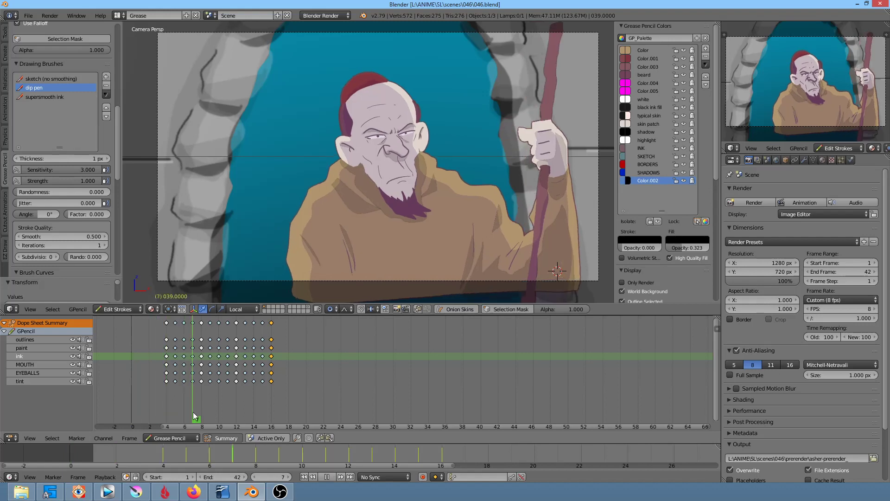
mouse_move(260, 423)
left_mouse_down()
mouse_move(199, 409)
mouse_move(285, 417)
mouse_move(109, 400)
left_mouse_up()
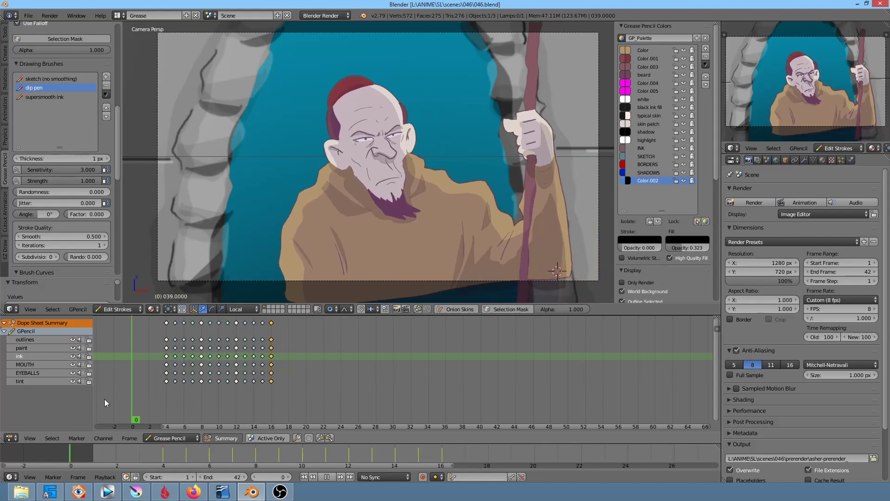
key("alt+a")
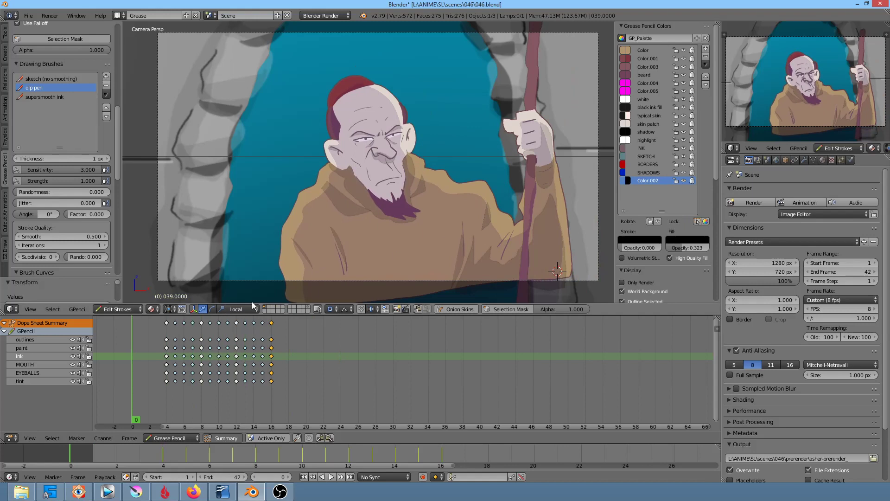
left_click(126, 309)
mouse_move(325, 232)
middle_mouse_down()
mouse_move(445, 203)
mouse_move(437, 182)
middle_mouse_up()
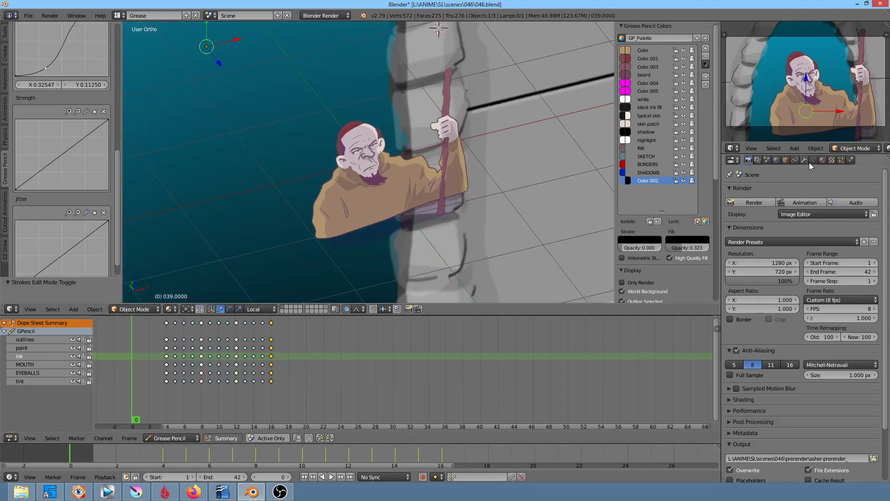
In camera view, lower the backdrop material's Emit from 0.67 to 0.22.
left_click(822, 160)
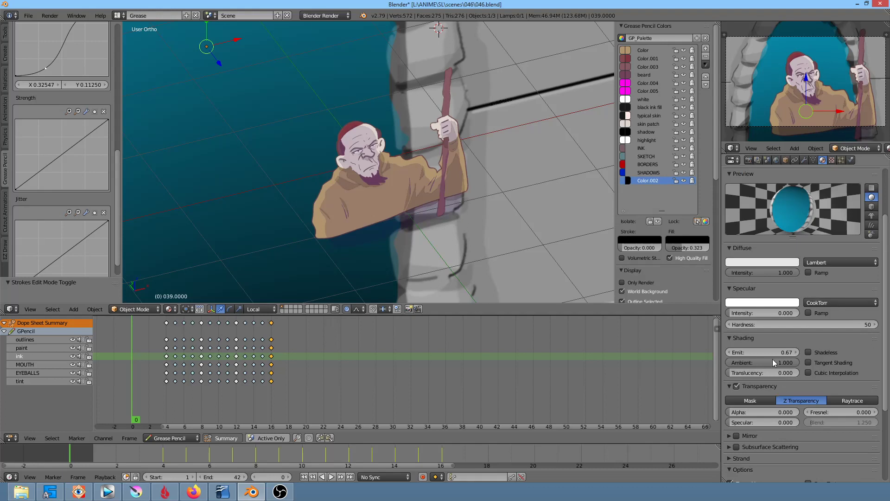
key("KP_0")
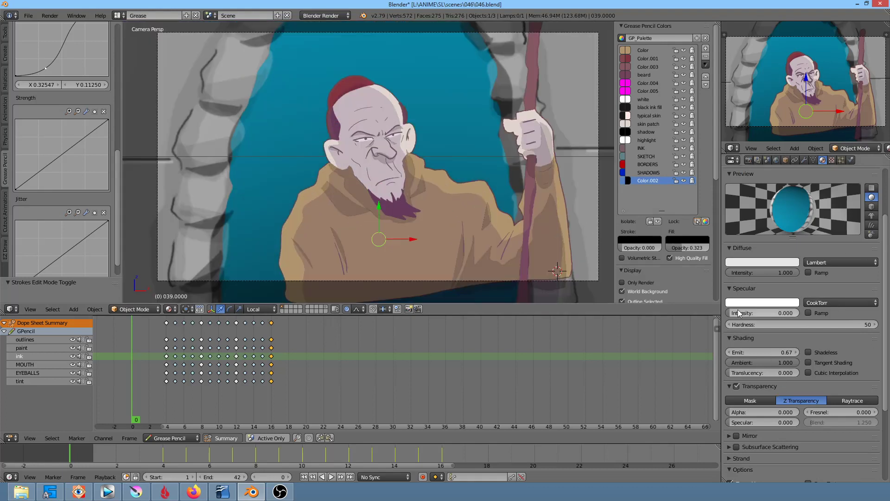
mouse_move(760, 352)
left_mouse_down()
mouse_move(725, 353)
mouse_move(835, 352)
mouse_move(737, 352)
mouse_move(756, 352)
left_mouse_up()
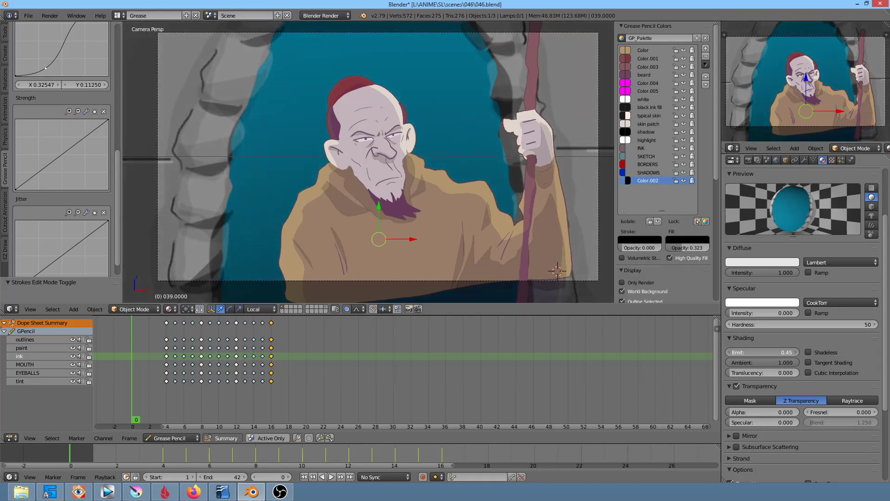
left_click_drag(755, 352, 767, 352)
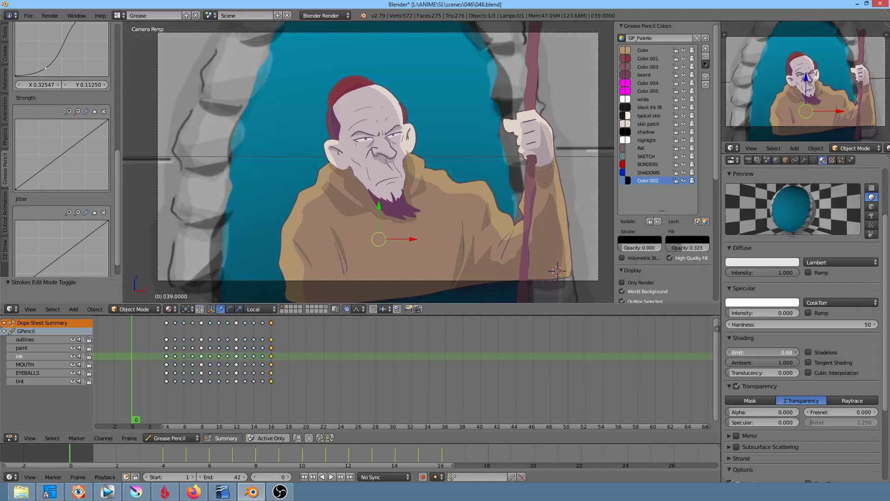
left_click_drag(767, 353, 742, 352)
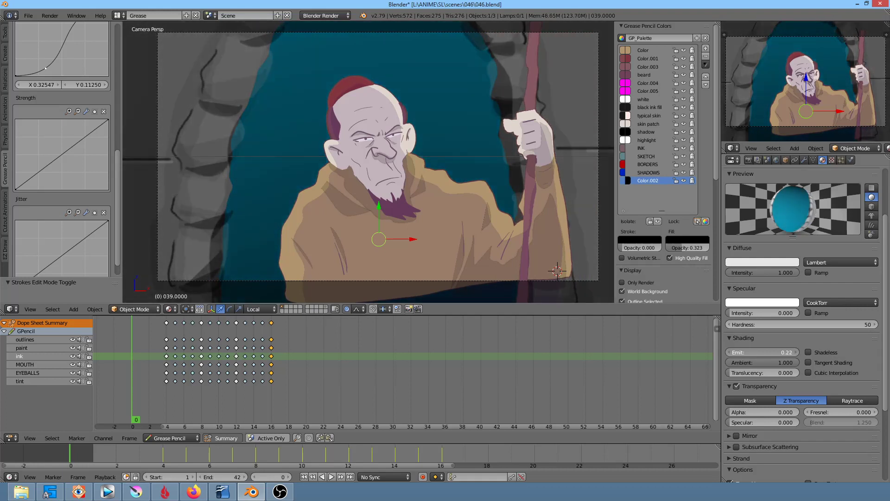
middle_click_drag(507, 199, 472, 206)
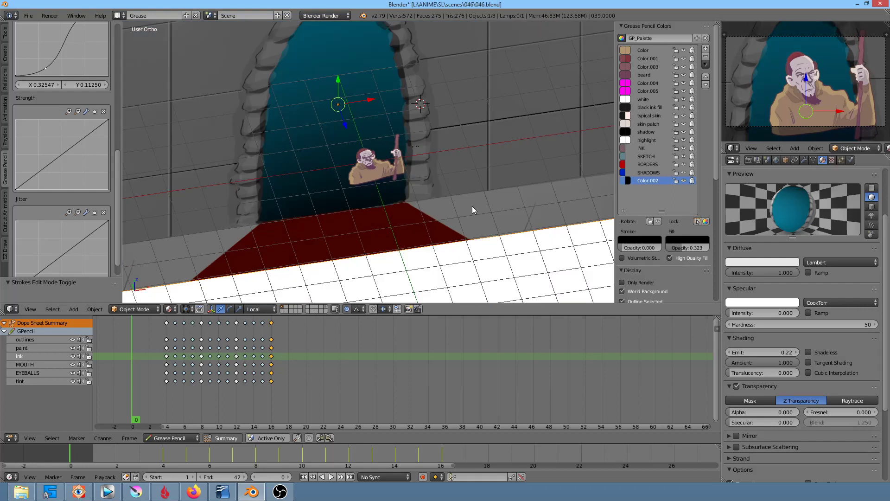
Select the point lamp and move it along the Y axis.
scroll(477, 195, "down", 5)
right_click(418, 52)
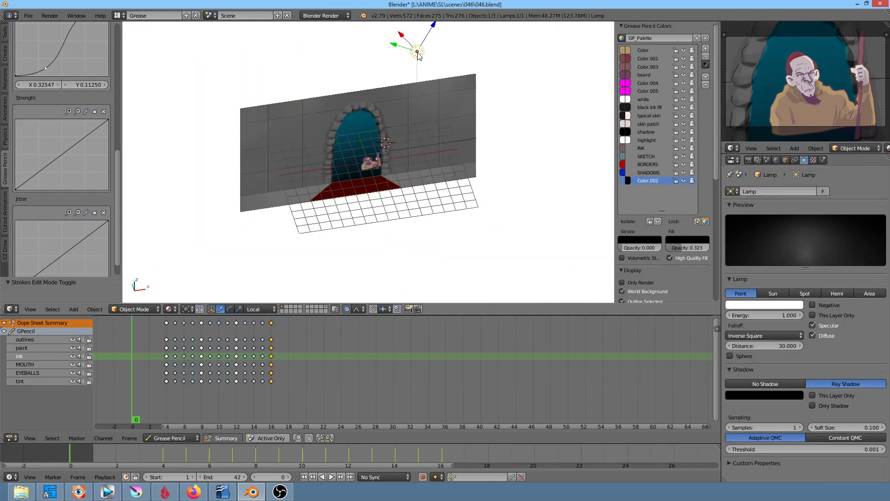
key("g")
key("y")
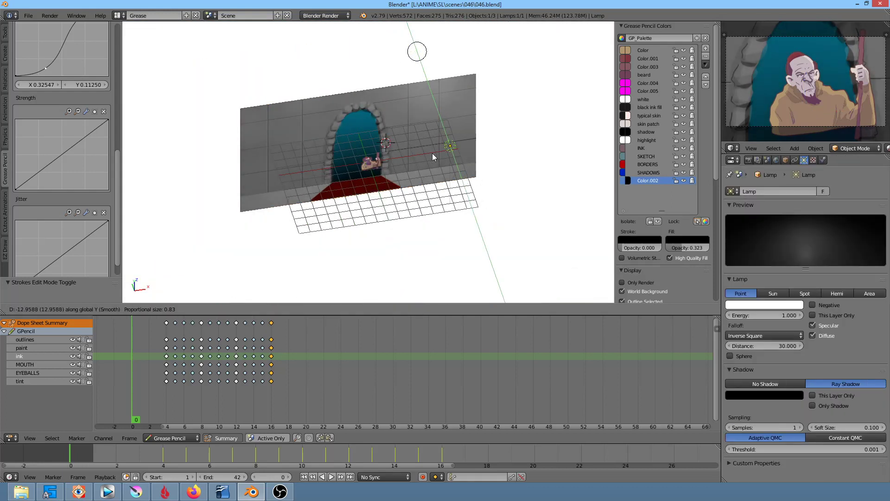
left_click(427, 129)
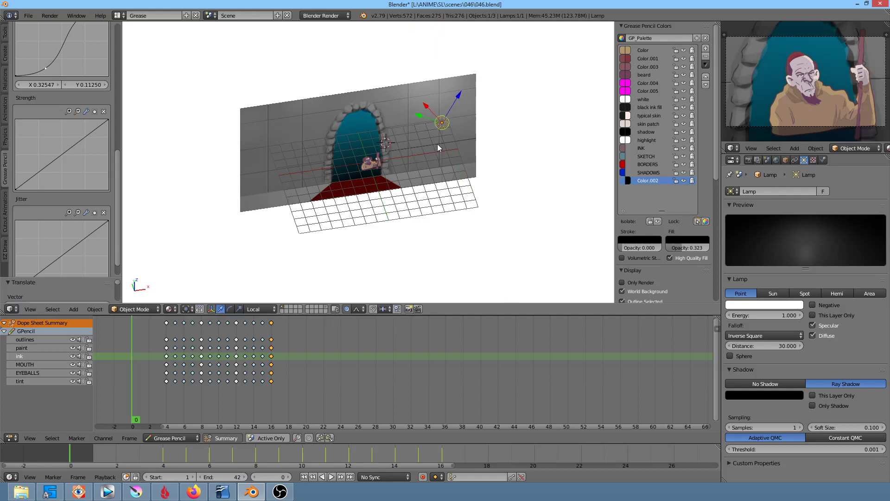
Raise the lamp Energy to 5.5 and shorten its Distance to 17.75.
left_click_drag(787, 315, 816, 316)
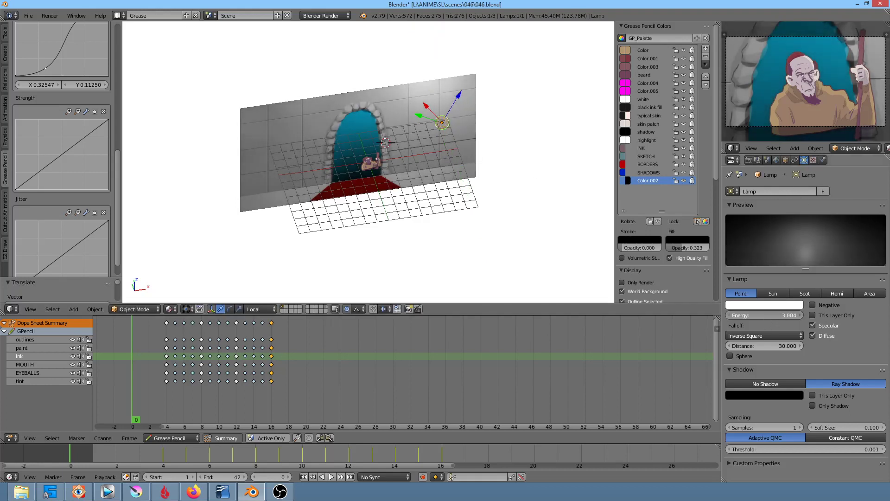
key("KP_0")
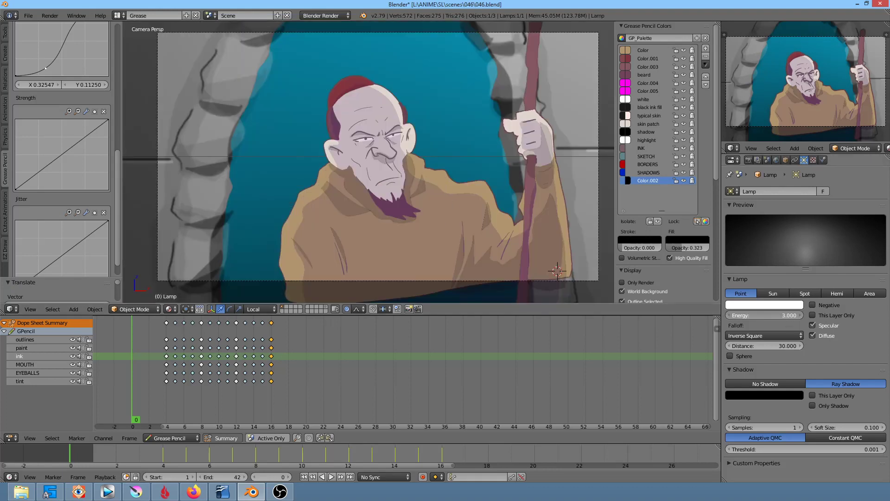
left_click_drag(764, 316, 774, 316)
left_click_drag(774, 315, 797, 316)
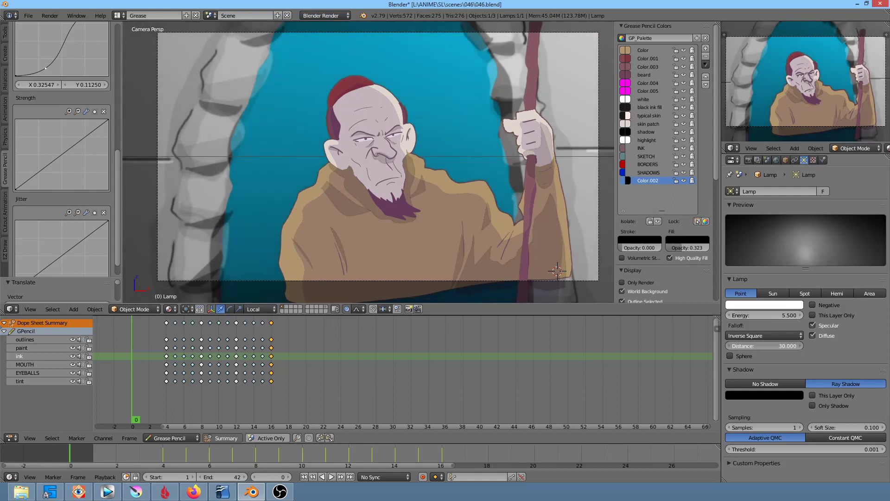
mouse_move(788, 346)
left_mouse_down()
mouse_move(765, 345)
mouse_move(784, 346)
left_mouse_up()
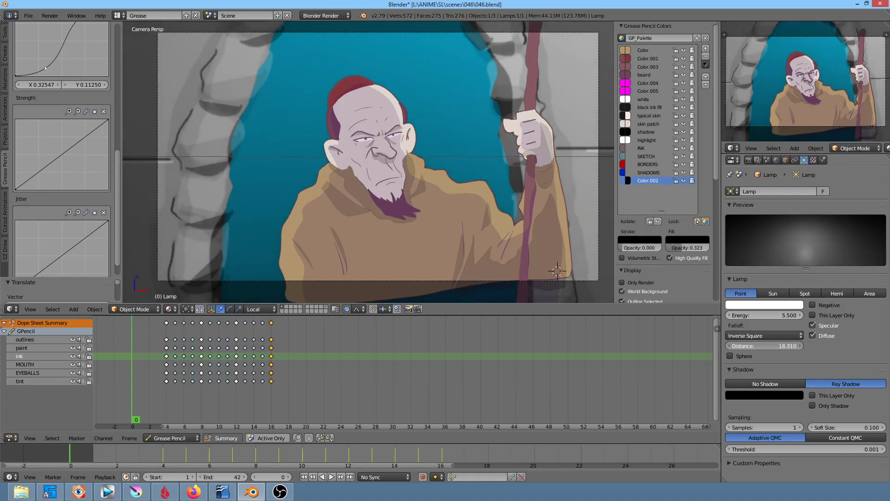
scroll(477, 148, "down", 3)
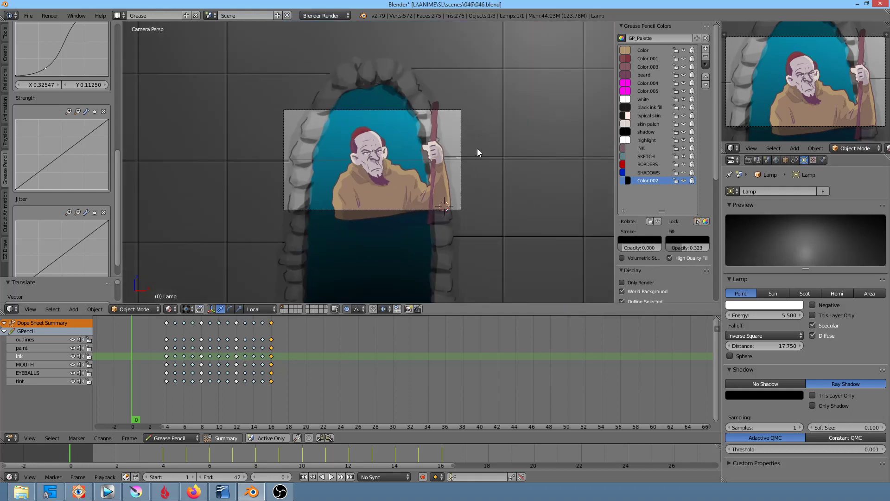
From front orthographic view, reposition the lamp beside the arch and return to camera view.
scroll(531, 119, "down", 4)
scroll(518, 129, "down", 1)
scroll(583, 164, "up", 3)
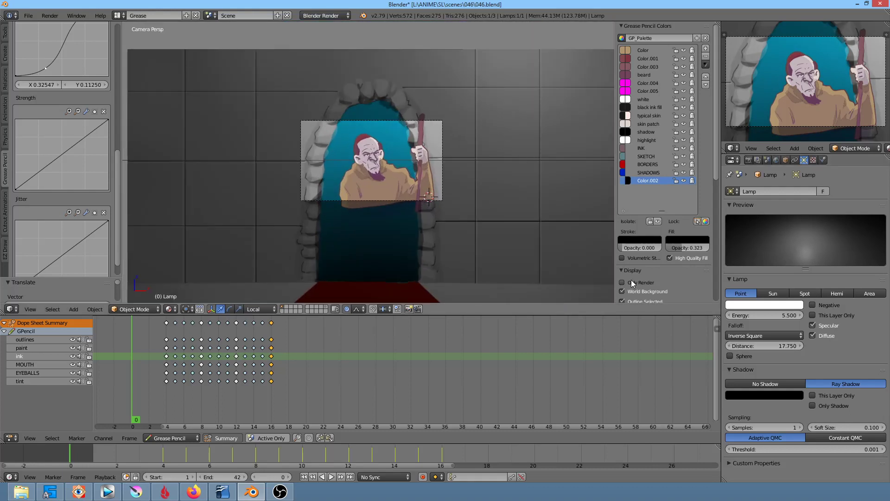
scroll(413, 154, "down", 2)
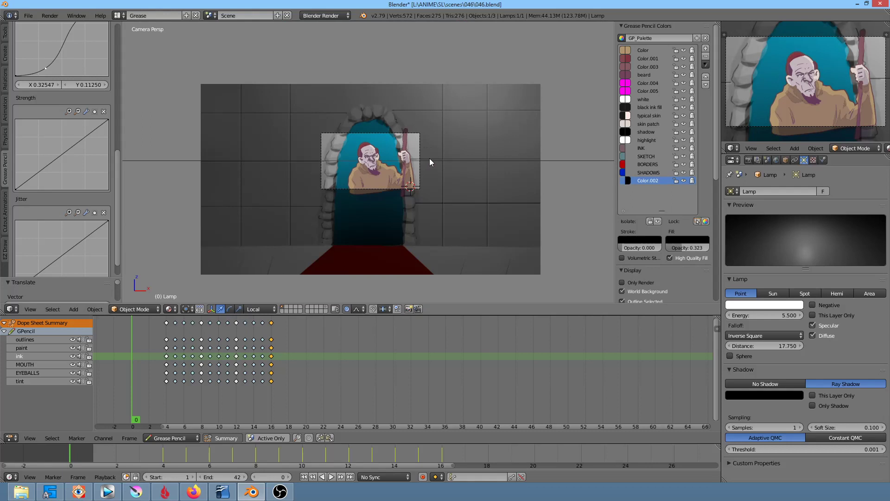
key("KP_1")
key("g")
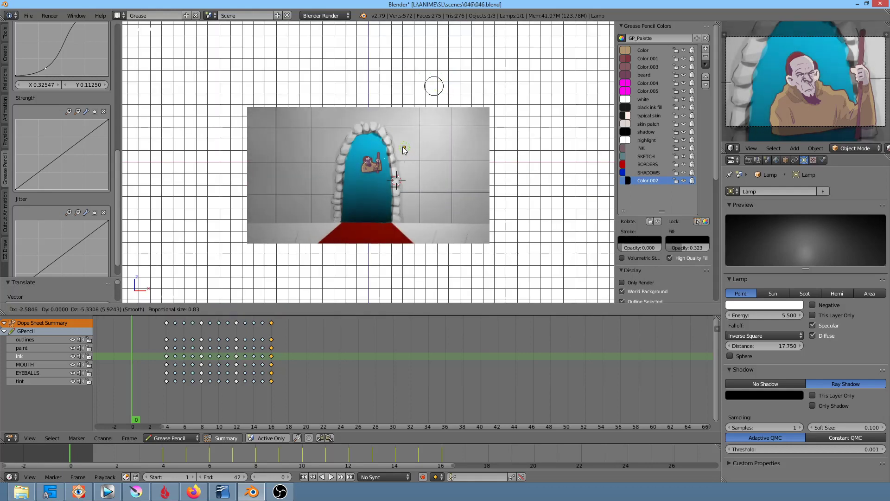
left_click(404, 149)
key("KP_0")
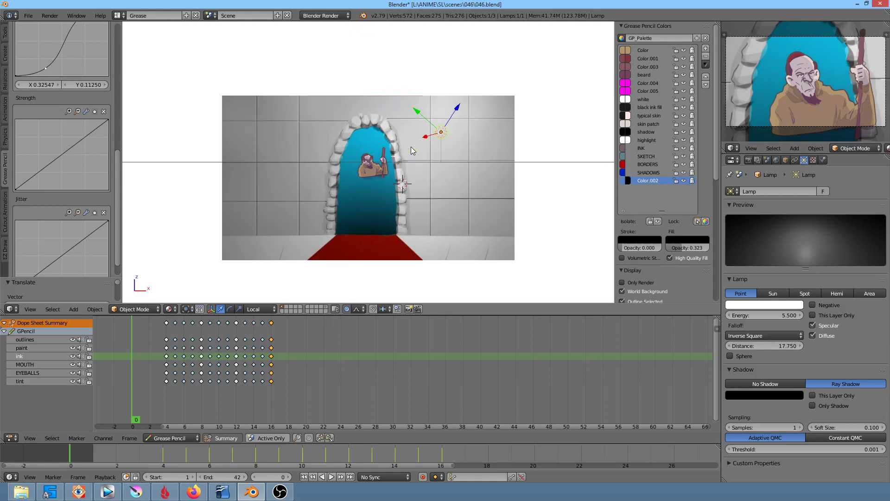
scroll(432, 151, "up", 3)
scroll(438, 151, "up", 3)
scroll(445, 165, "down", 2)
Set the point lamp's Energy to 10.000 and shorten its falloff Distance to 1.809.
left_click(784, 315)
type("0.63")
key("Return")
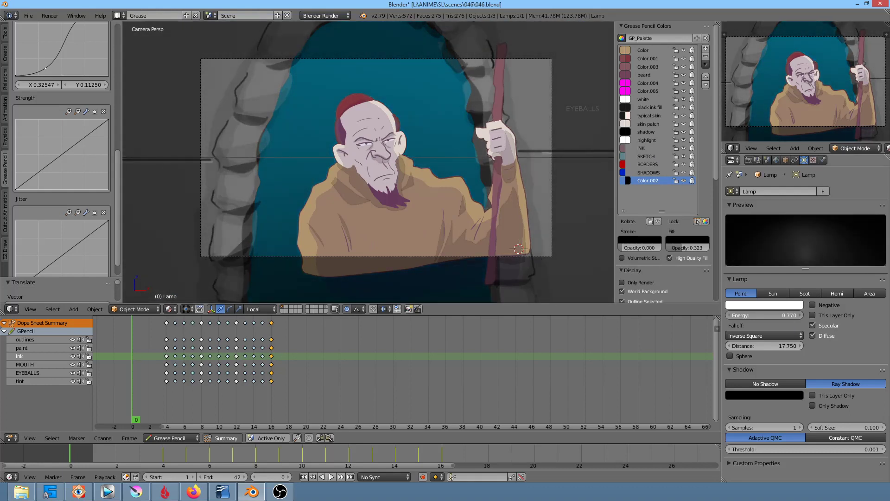
left_click_drag(765, 315, 788, 316)
left_click_drag(765, 346, 752, 346)
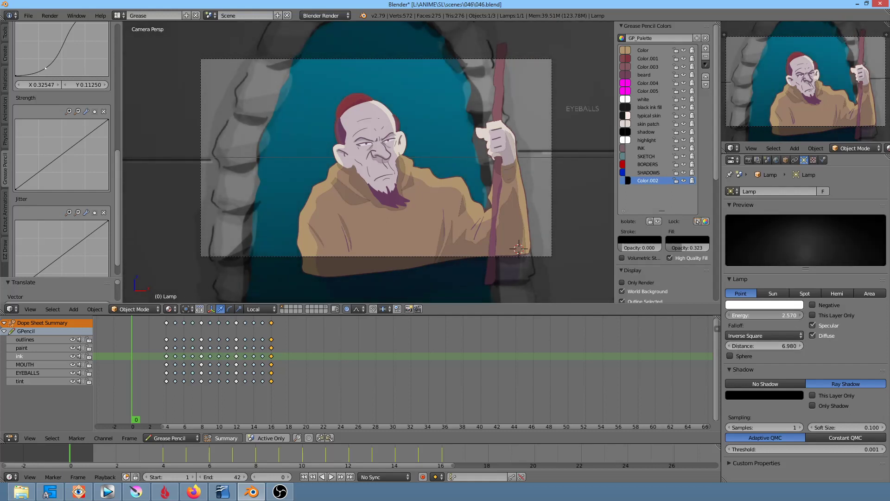
mouse_move(765, 316)
left_mouse_down()
mouse_move(797, 315)
mouse_move(779, 315)
left_mouse_up()
left_click_drag(765, 346, 747, 346)
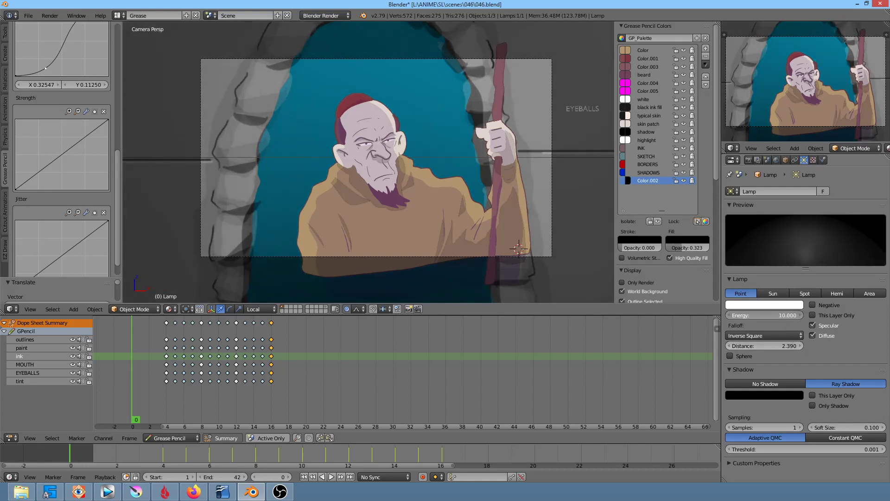
left_click_drag(772, 346, 749, 346)
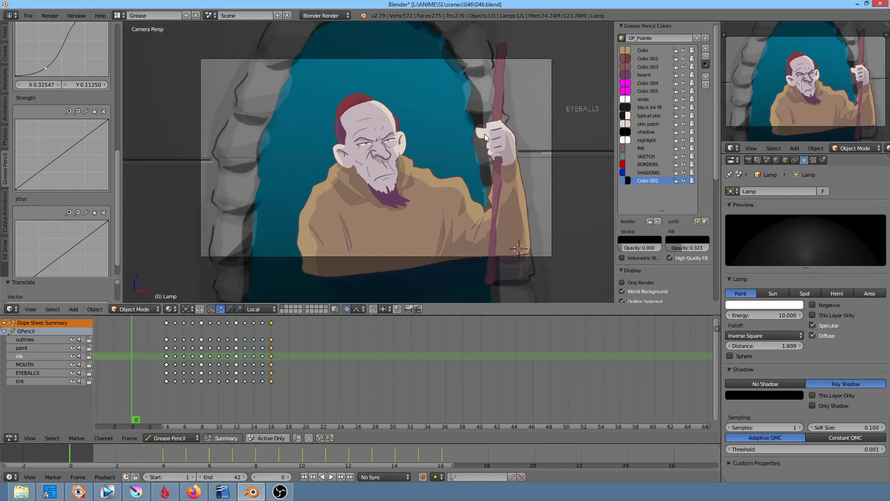
scroll(497, 146, "down", 4)
scroll(499, 144, "down", 2)
scroll(501, 140, "up", 1)
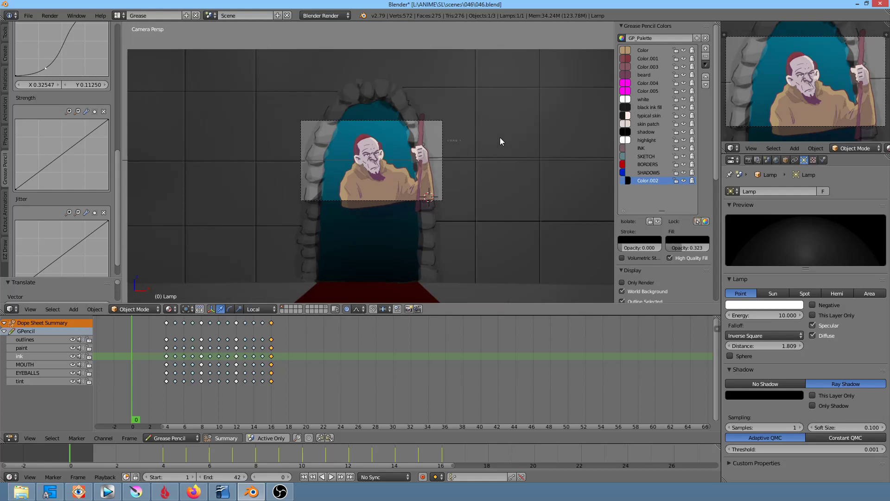
In front orthographic view, move the lamp left near the arch, then return to camera view.
key("KP_1")
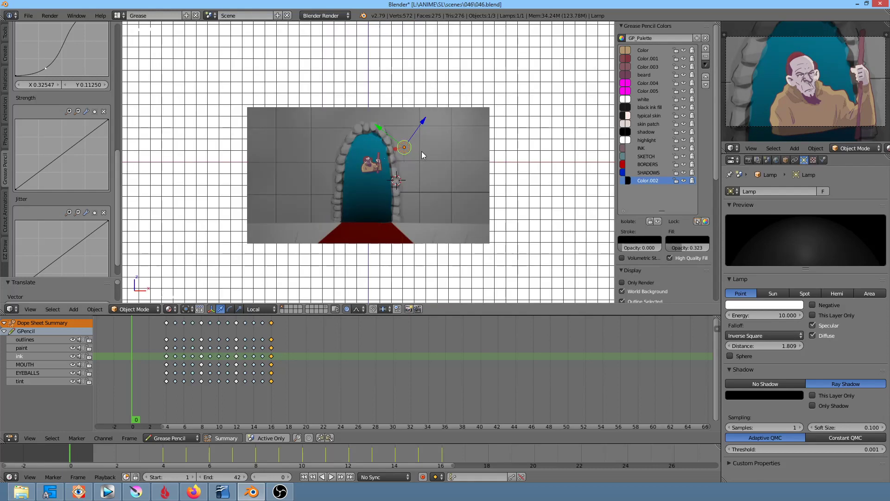
scroll(422, 151, "up", 3)
scroll(515, 105, "up", 4)
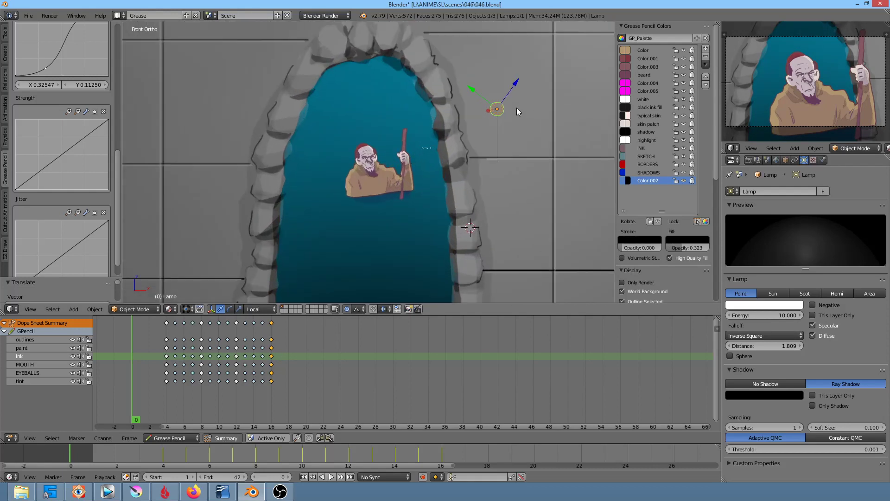
key("g")
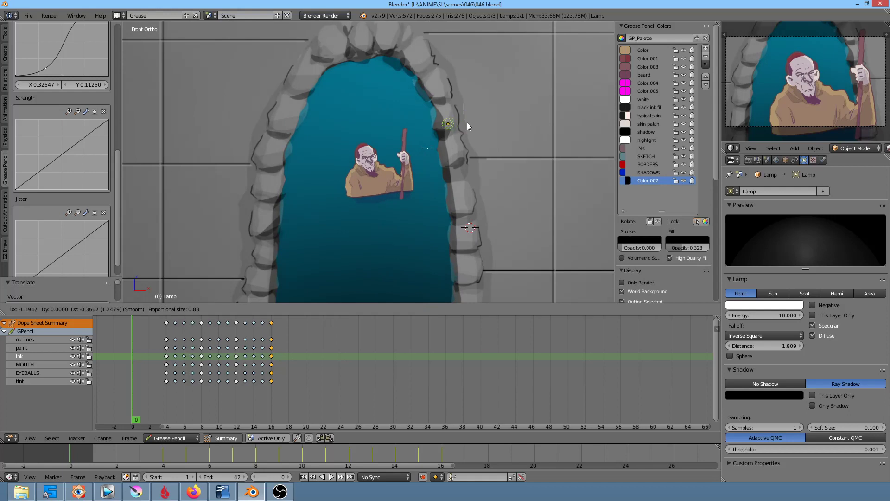
left_click(466, 122)
key("KP_0")
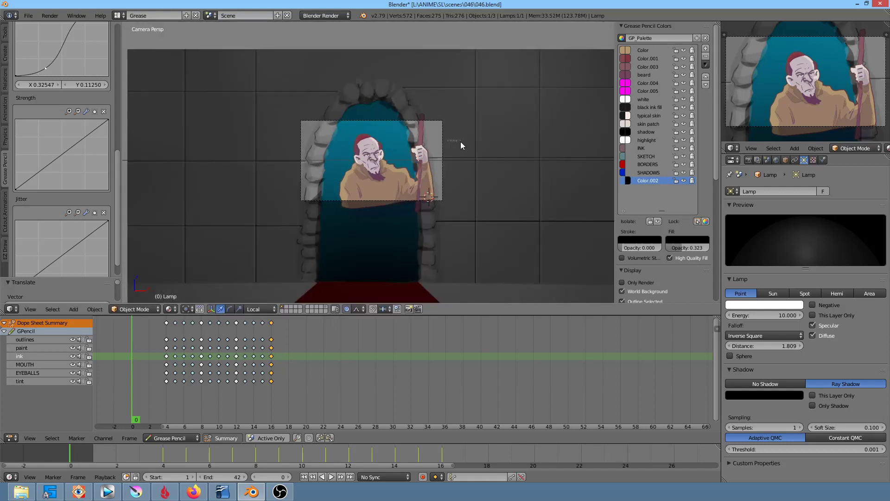
scroll(458, 144, "up", 3)
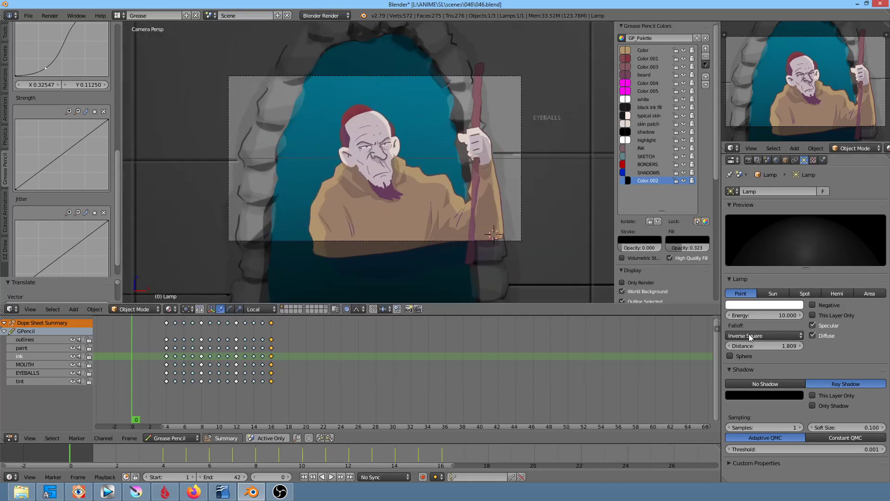
Set the lamp's Energy to 4.350 and lengthen its Distance to 6.869.
mouse_move(781, 346)
left_mouse_down()
mouse_move(806, 346)
mouse_move(797, 346)
left_mouse_up()
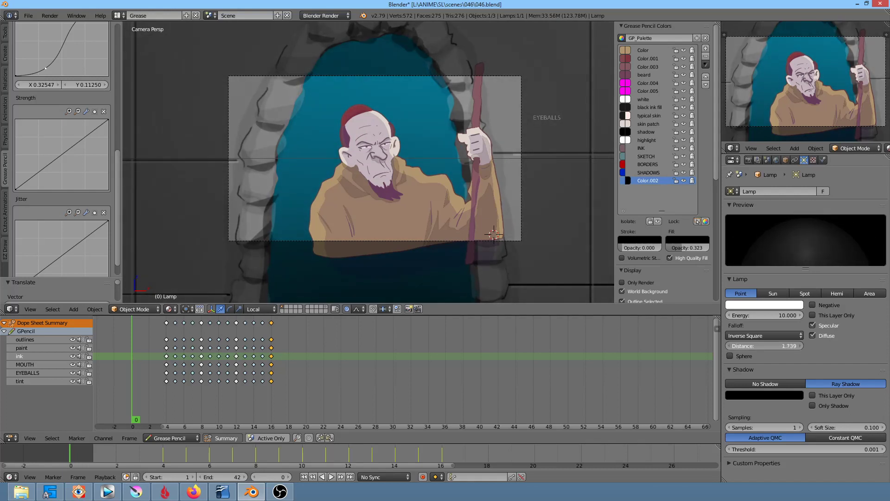
key("BackSpace")
left_click_drag(764, 315, 789, 315)
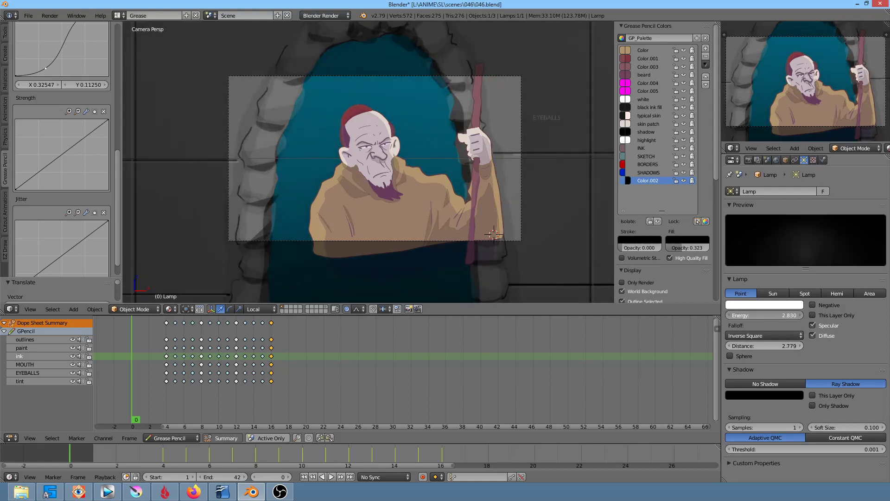
mouse_move(765, 346)
left_mouse_down()
mouse_move(793, 346)
mouse_move(756, 346)
left_mouse_up()
left_click_drag(765, 315, 777, 315)
scroll(471, 212, "down", 3)
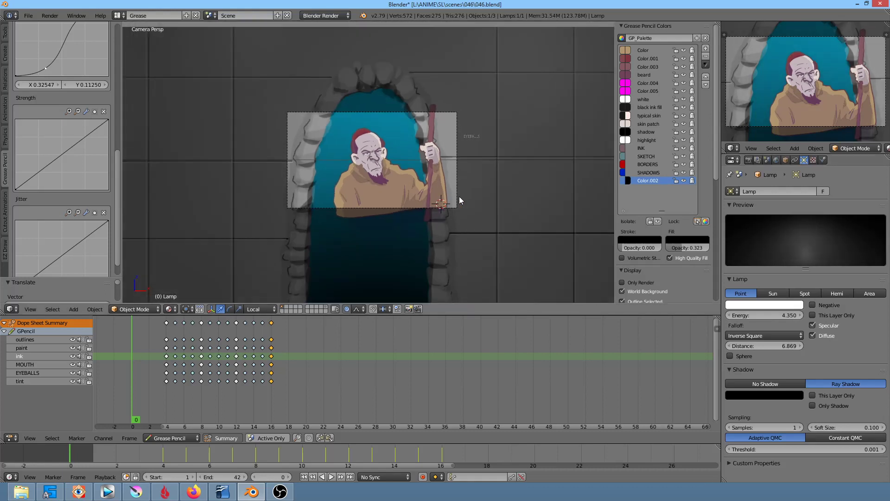
scroll(460, 181, "up", 2)
scroll(460, 185, "up", 1)
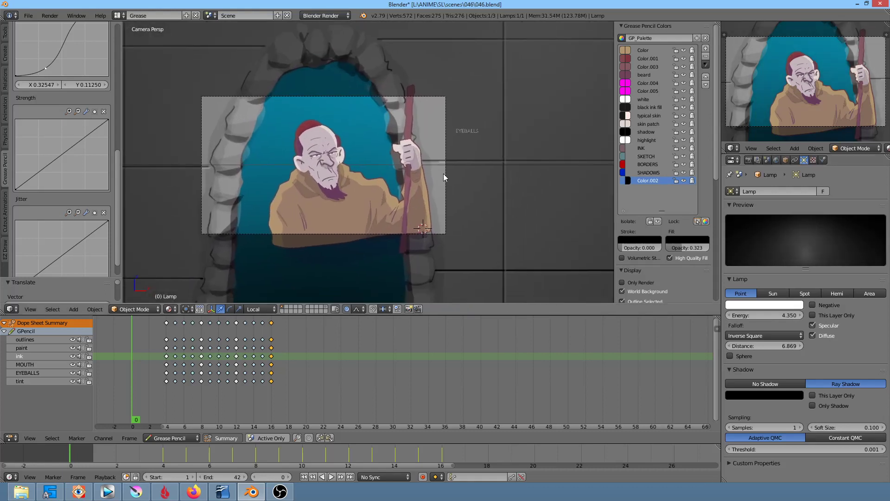
middle_click_drag(443, 173, 410, 194)
scroll(410, 194, "down", 5)
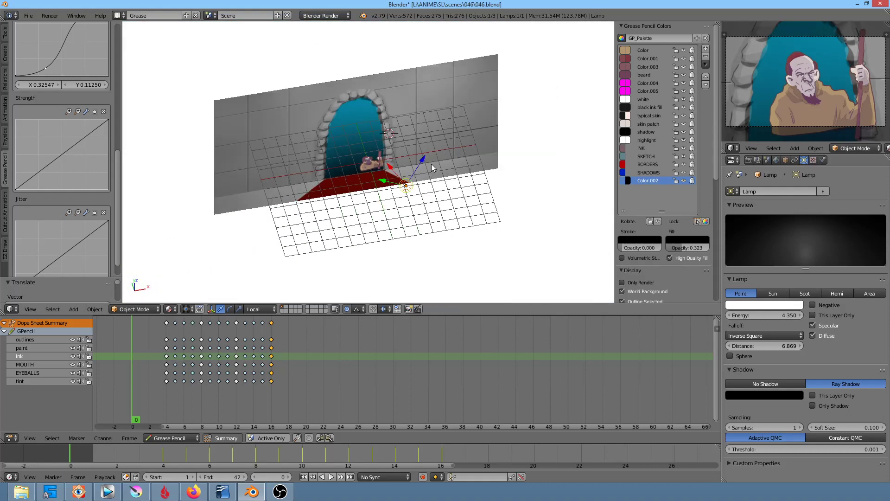
Shift the lamp along the global Y axis so it sits beside the staff top.
middle_click_drag(431, 163, 414, 205)
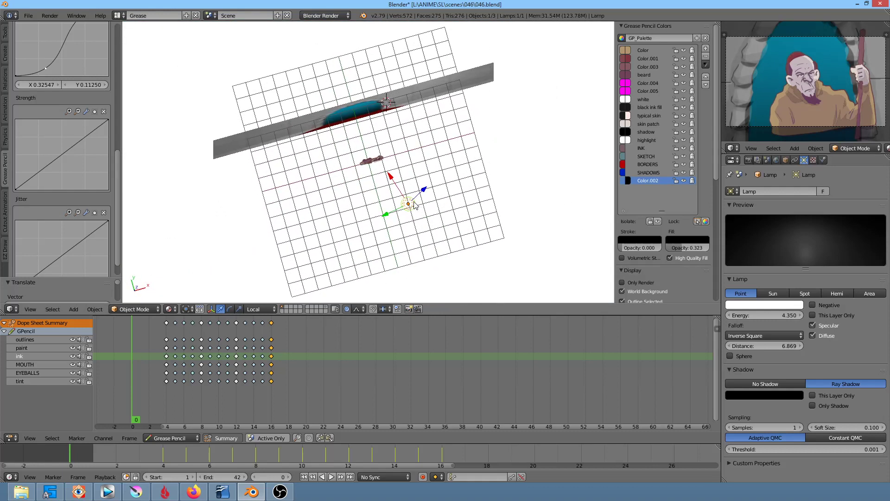
key("KP_0")
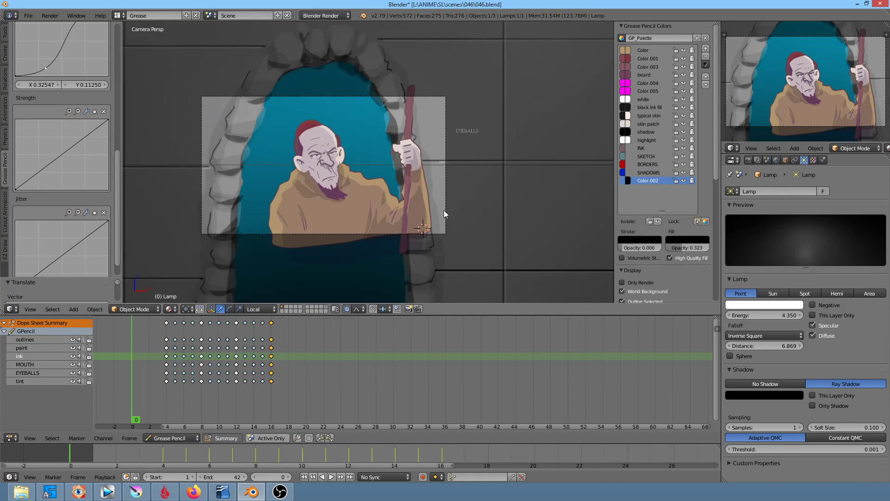
key("g")
key("y")
left_click(405, 112)
scroll(477, 106, "down", 3)
scroll(481, 196, "down", 3)
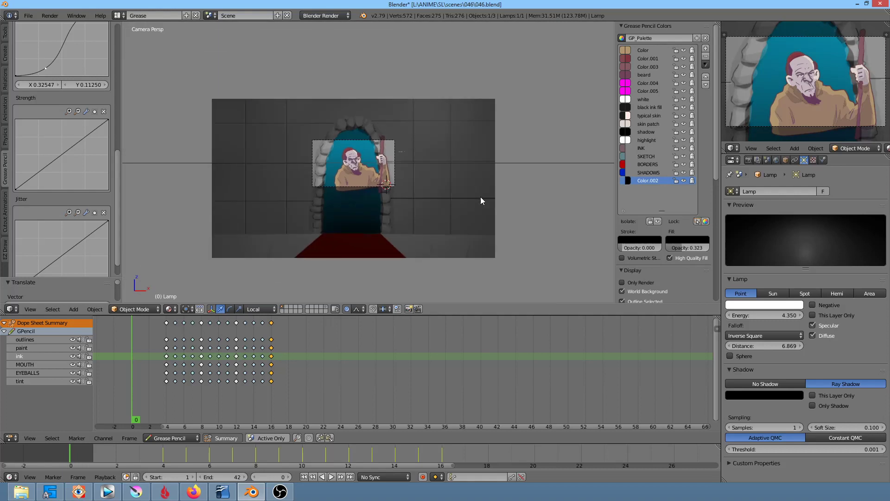
Start a second Y-axis lamp move but cancel it, keeping the lamp by the staff.
key("g")
key("y")
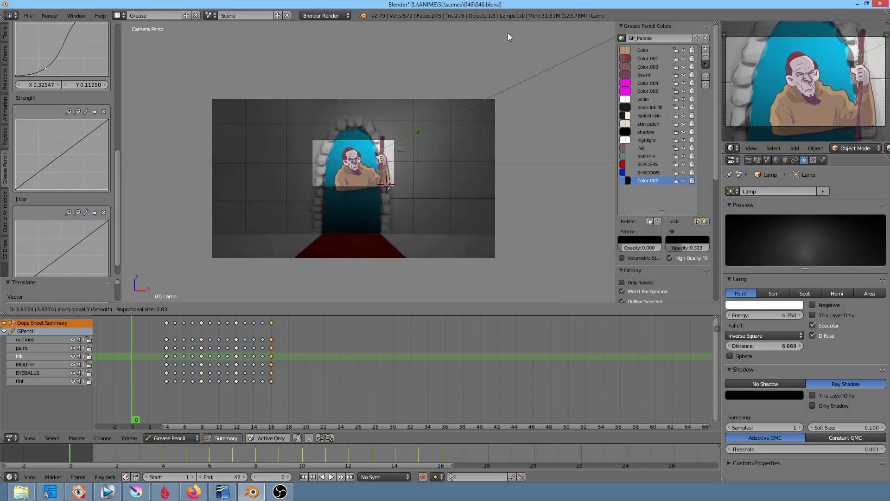
right_click(516, 62)
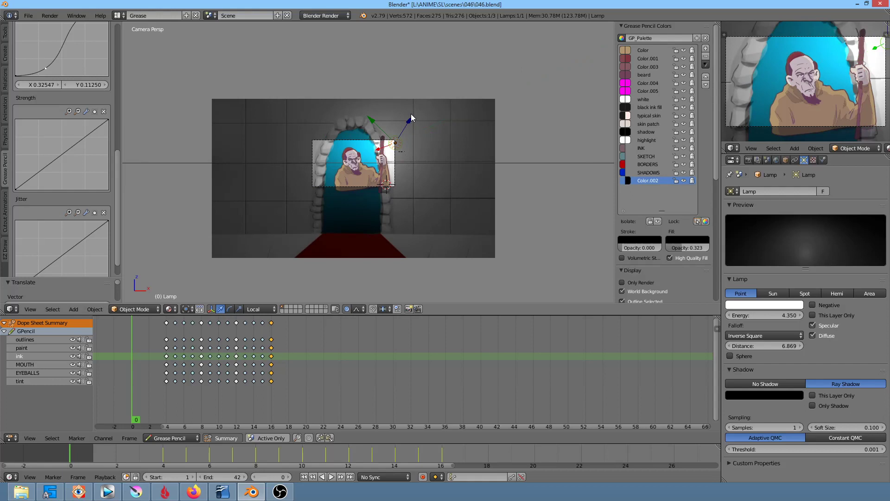
key("KP_0")
key("KP_0")
scroll(401, 120, "up", 5)
scroll(411, 116, "up", 3)
scroll(410, 116, "down", 3)
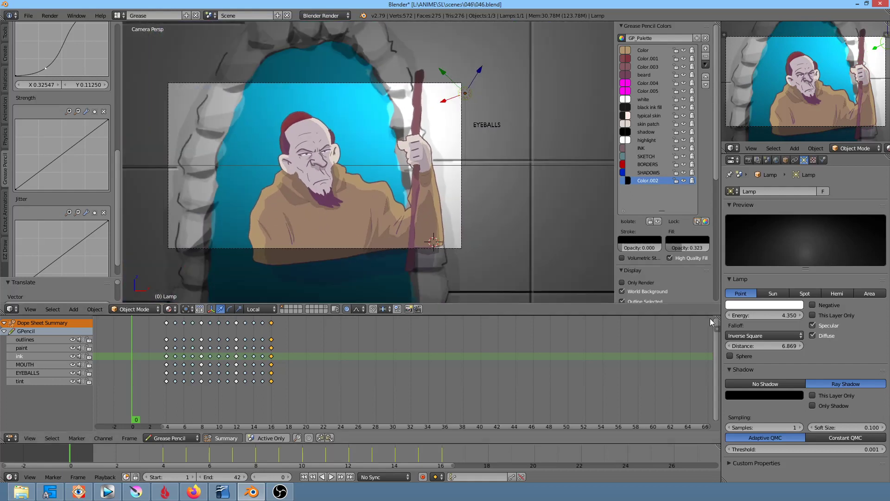
Set the lamp Distance to 0.869 and Energy to 8.240, then render a test frame.
left_click_drag(778, 347, 738, 347)
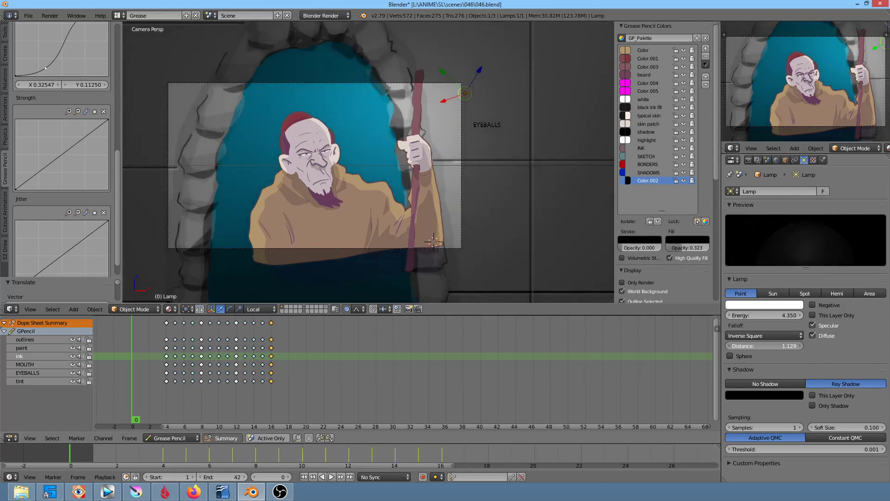
mouse_move(792, 315)
left_mouse_down()
mouse_move(765, 315)
mouse_move(793, 315)
left_mouse_up()
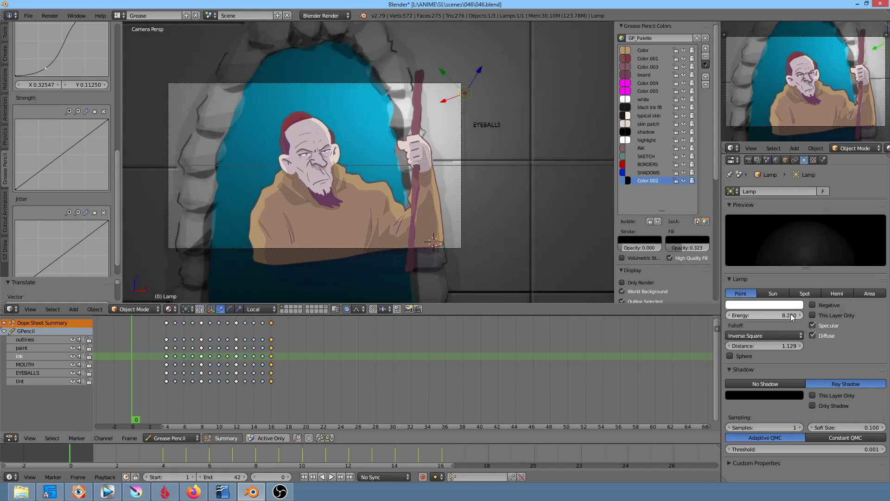
mouse_move(789, 348)
left_mouse_down()
mouse_move(782, 349)
mouse_move(802, 345)
left_mouse_up()
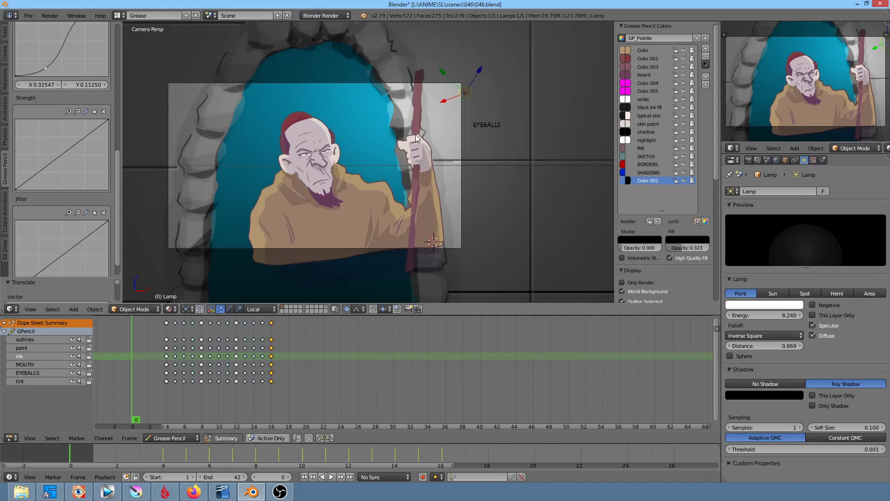
key("KP_0")
key("KP_0")
key("F12")
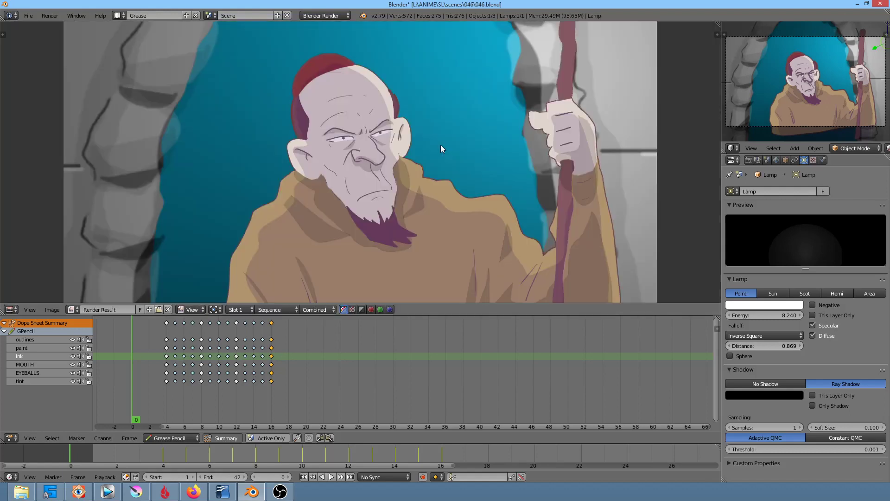
Raise the lamp Energy to 5.460, lengthen Distance slightly, and recheck the render.
scroll(438, 160, "up", 2)
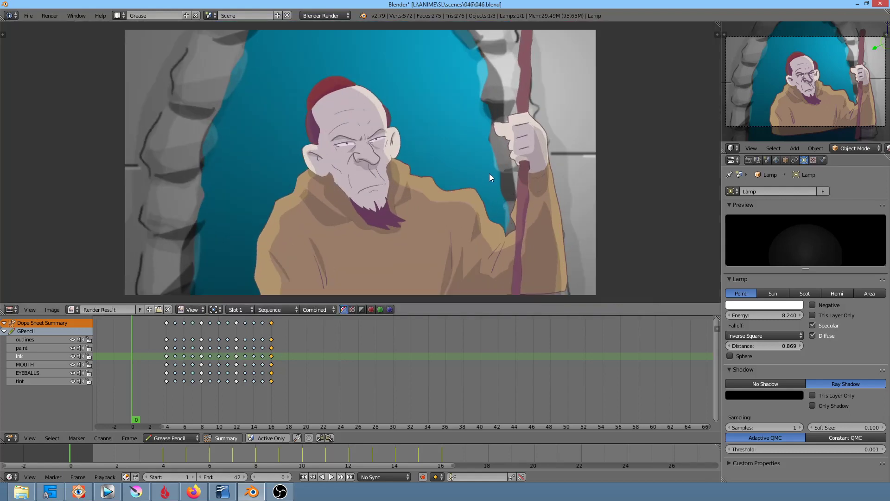
key("Escape")
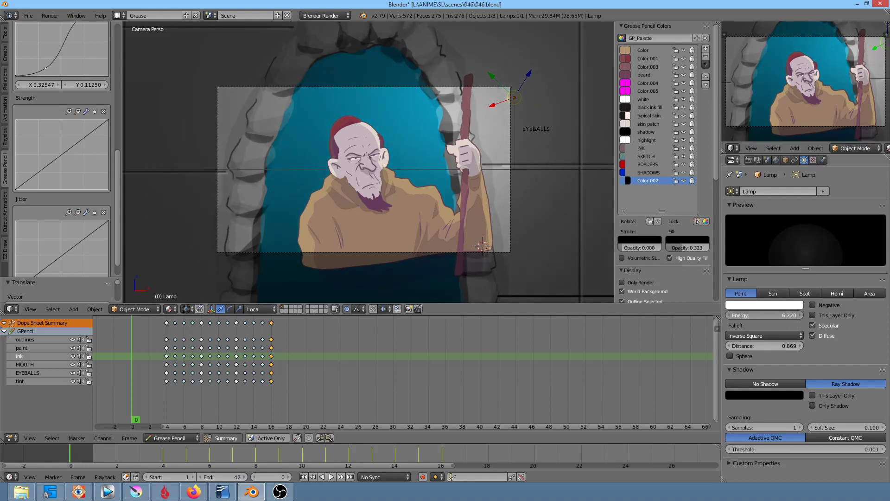
left_click_drag(764, 315, 789, 316)
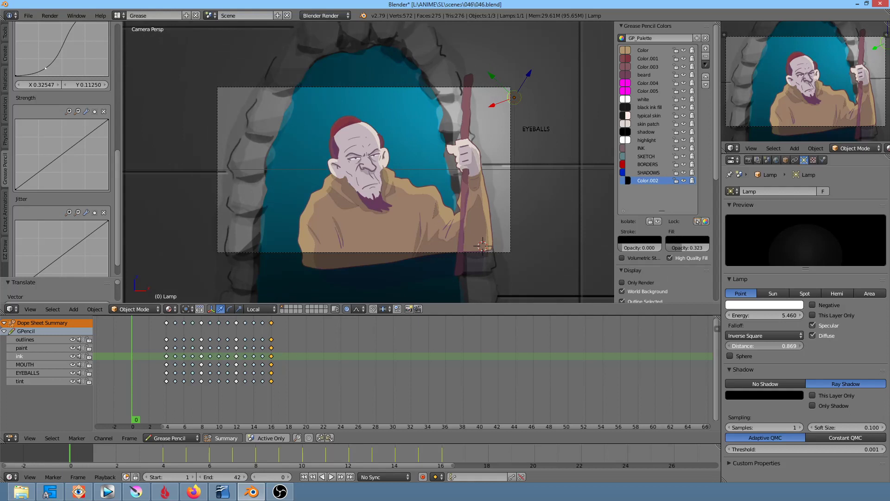
left_click_drag(765, 346, 789, 346)
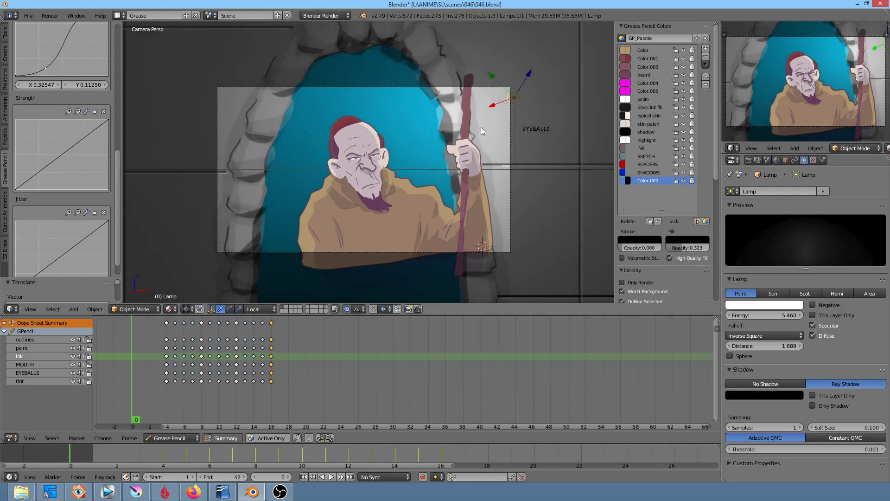
key("F12")
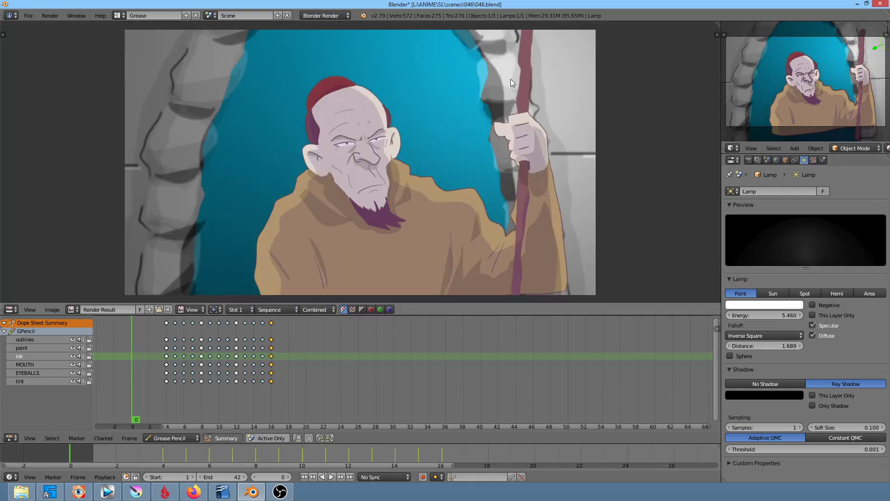
key("Escape")
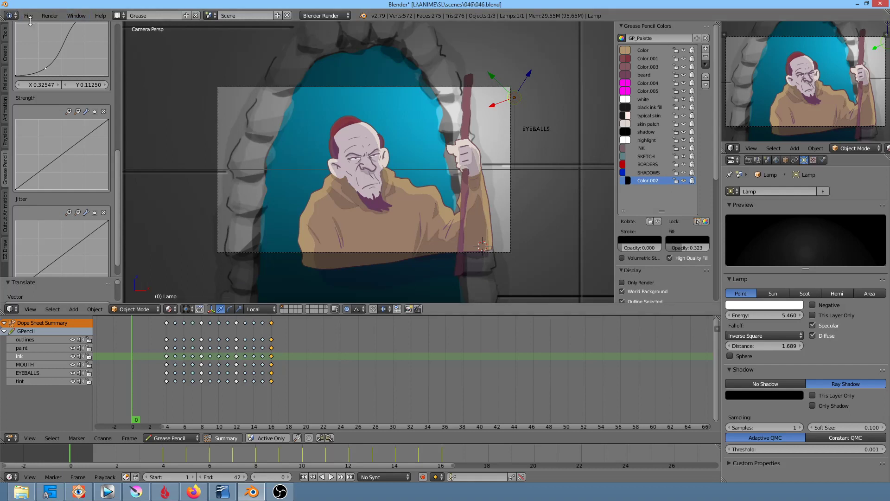
Save the scene and browse the render output path to the 046 render folder.
left_click(28, 15)
left_click(44, 86)
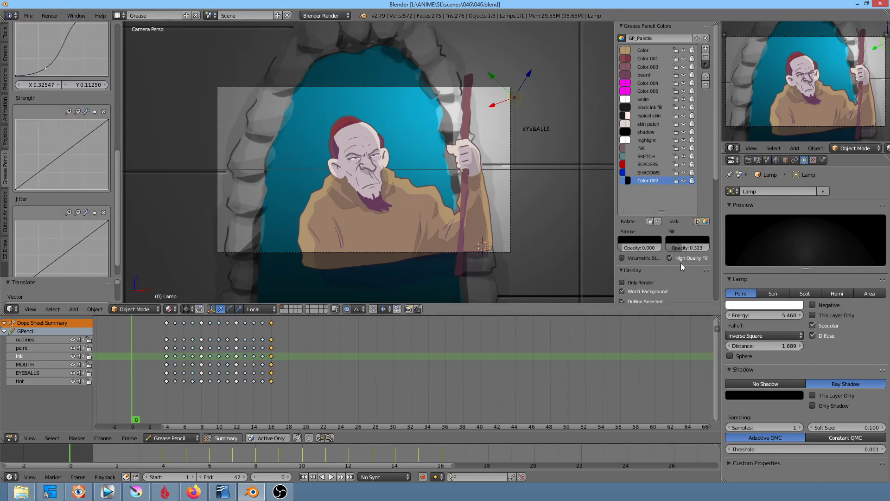
left_click(749, 160)
left_click(873, 458)
left_click(127, 61)
left_click(137, 79)
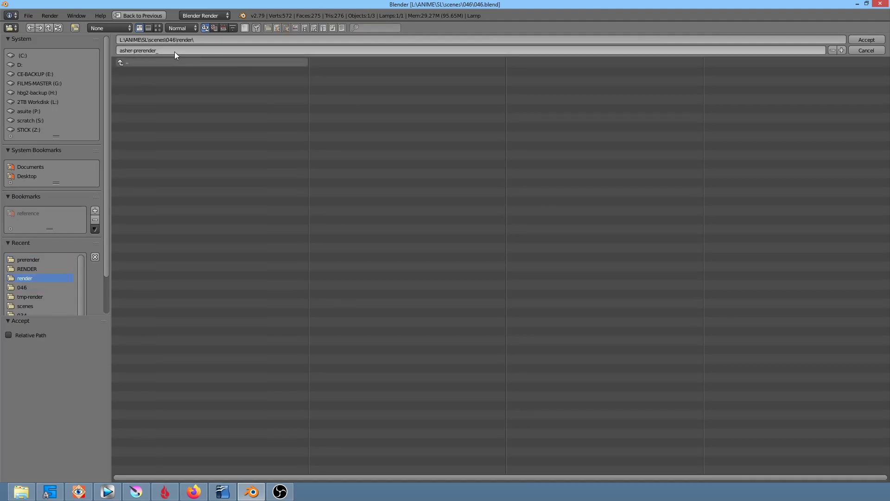
Accept the 046 render folder with prefix asher-prerender_ as the output path.
key("Return")
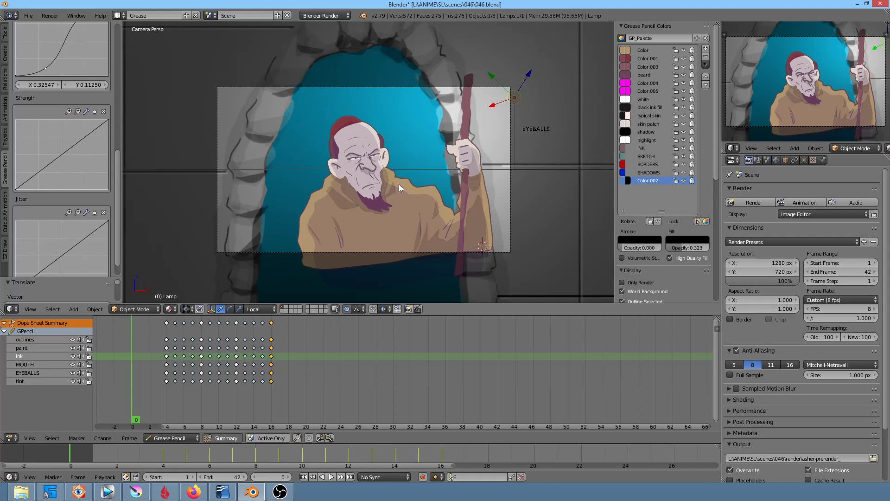
left_click_drag(147, 349, 278, 384)
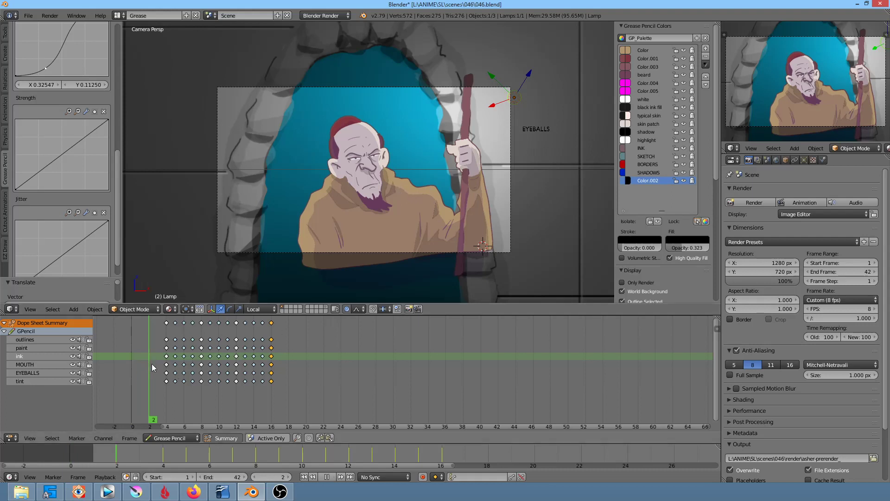
key("alt+a")
left_click_drag(327, 399, 130, 381)
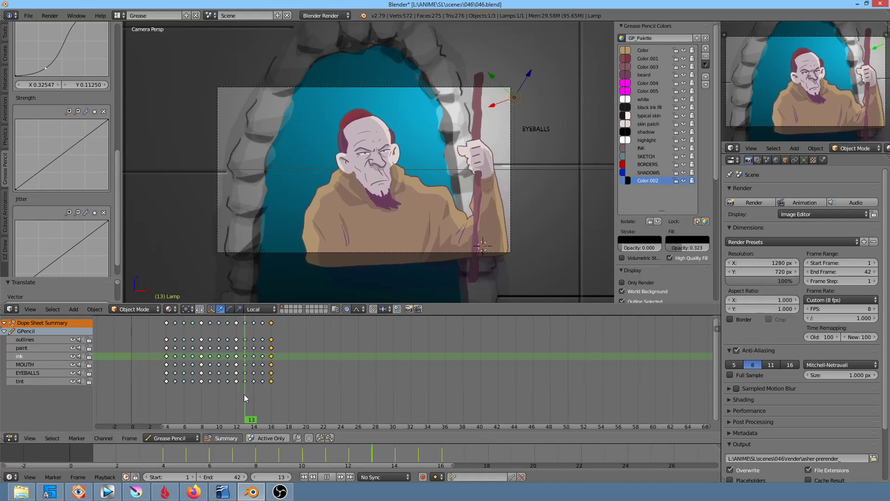
key("alt+a")
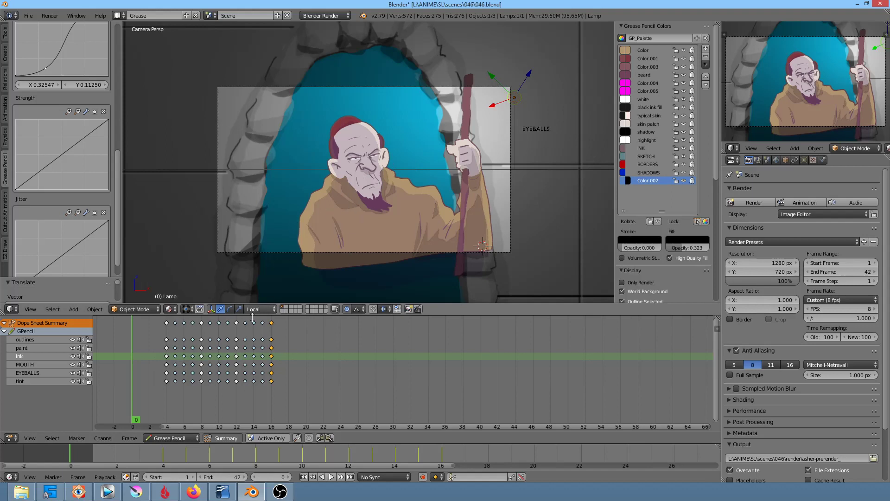
key("alt+a")
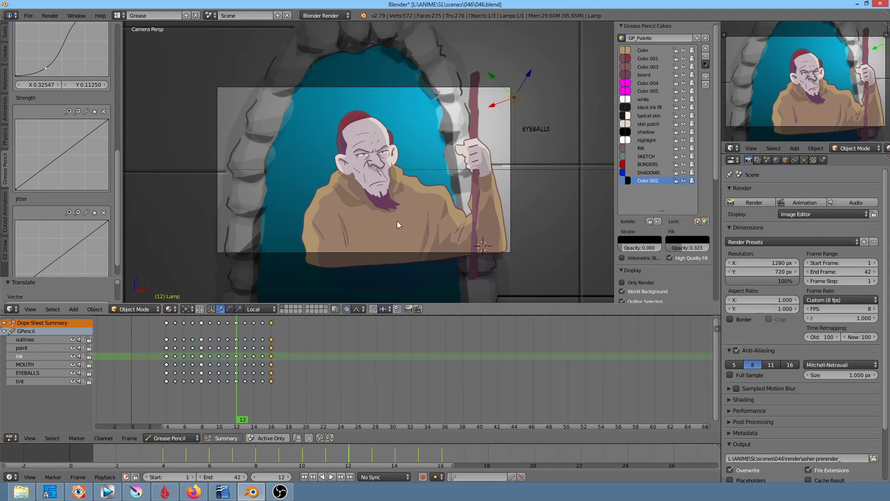
left_click_drag(171, 398, 125, 380)
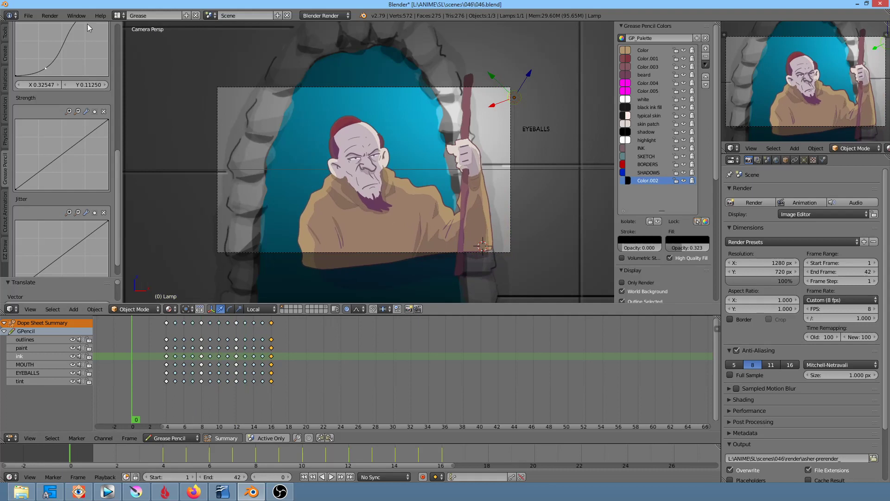
left_click(28, 15)
Save the scene file and preview the animation with Alt+A.
left_click(54, 88)
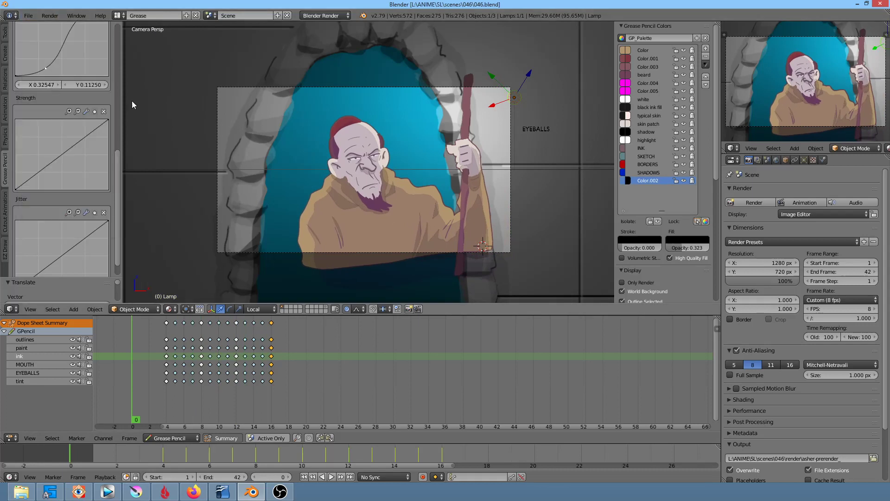
key("alt+a")
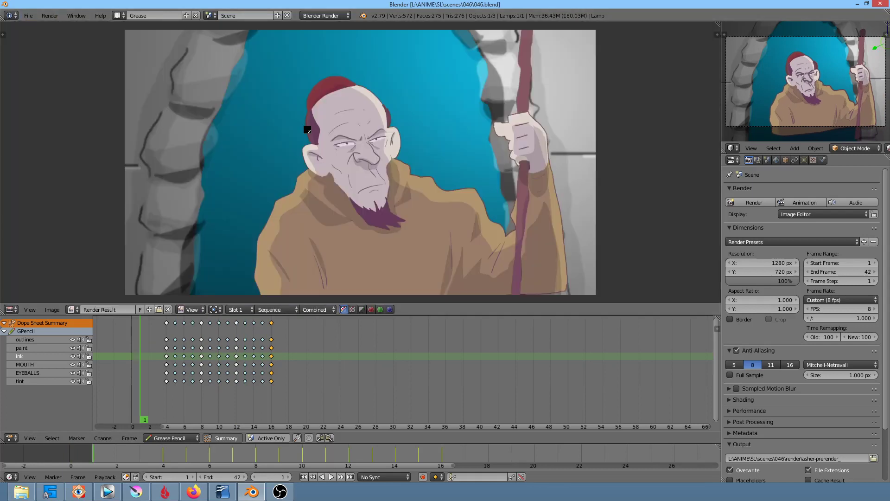
key("Escape")
Enable Full Sample anti-aliasing with 16 samples in OpenGL render options, then save.
left_click(50, 16)
mouse_move(79, 68)
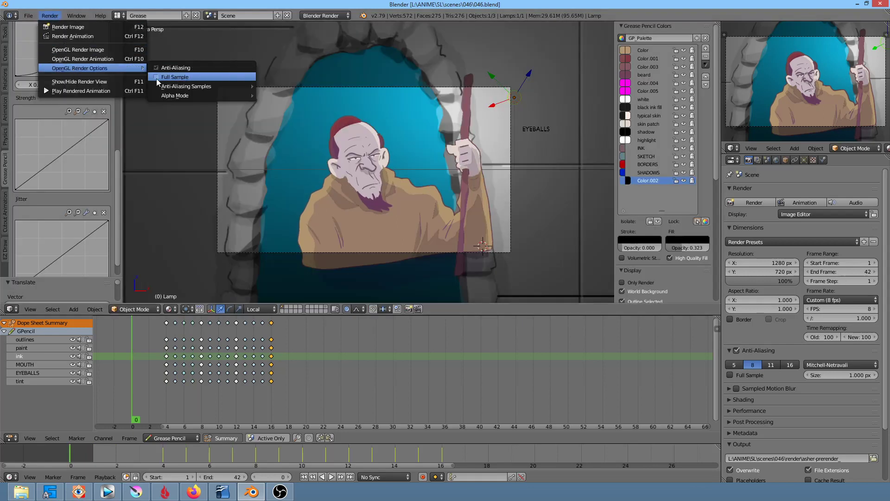
left_click(157, 77)
left_click(50, 16)
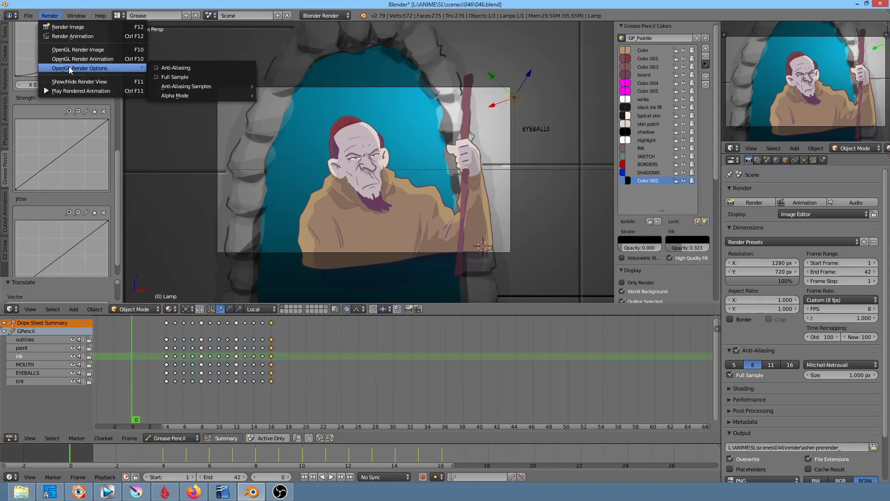
mouse_move(185, 86)
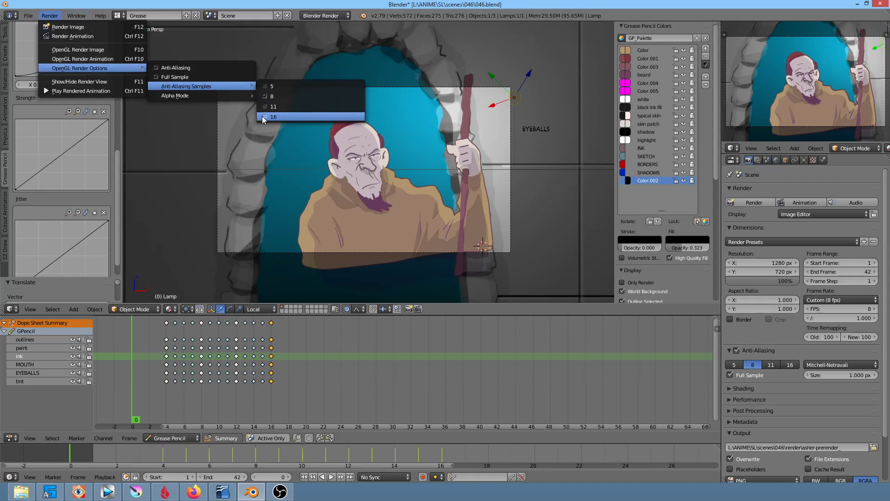
left_click(266, 117)
left_click(30, 16)
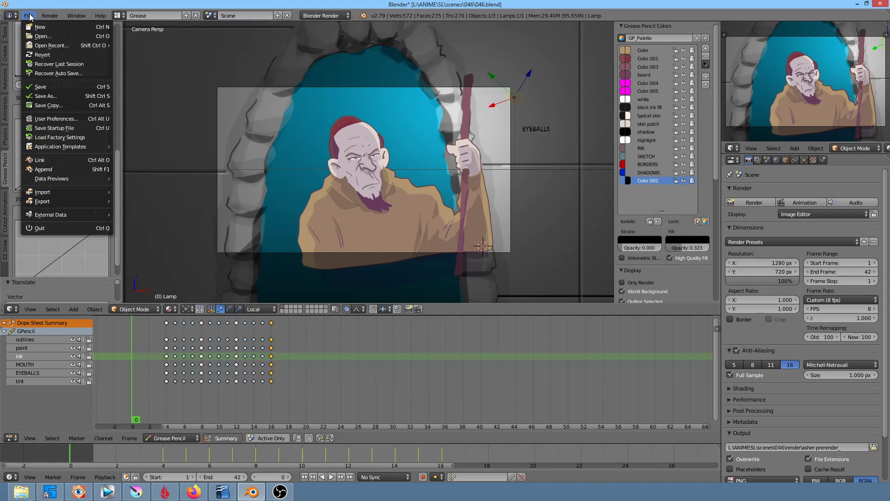
left_click(41, 86)
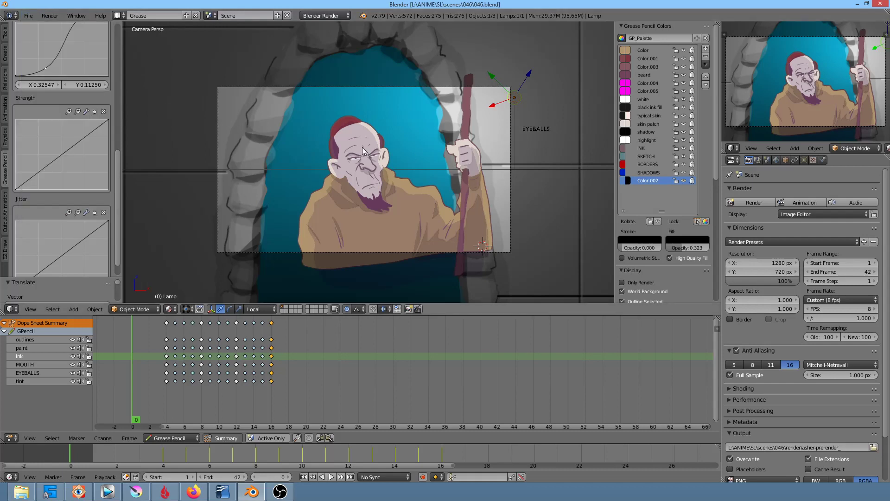
Render the full monk animation with Ctrl+F12, then switch to the image viewer.
key("ctrl+F12")
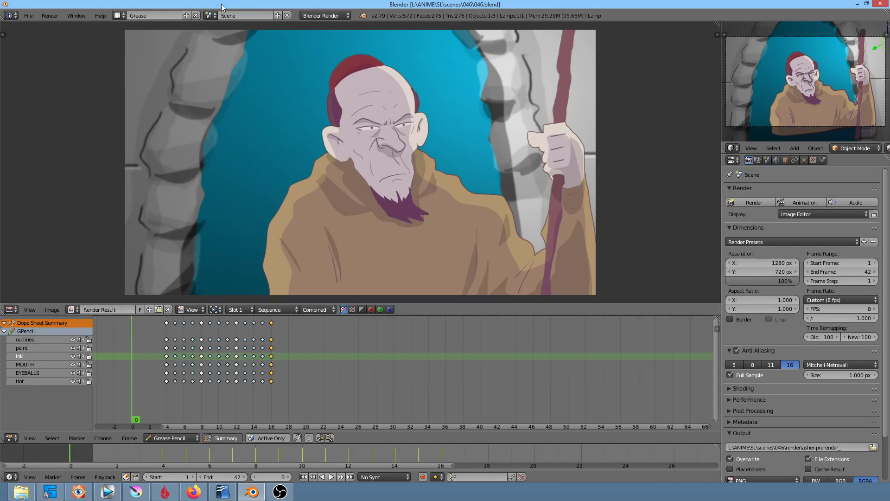
key("alt+Tab")
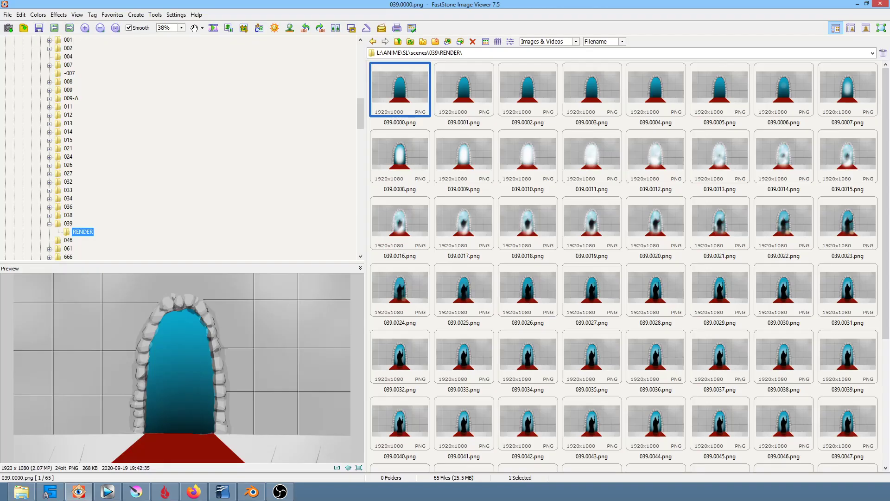
Open the scenes folder in the image viewer to show its thumbnails.
scroll(102, 102, "up", 3)
scroll(102, 102, "up", 3)
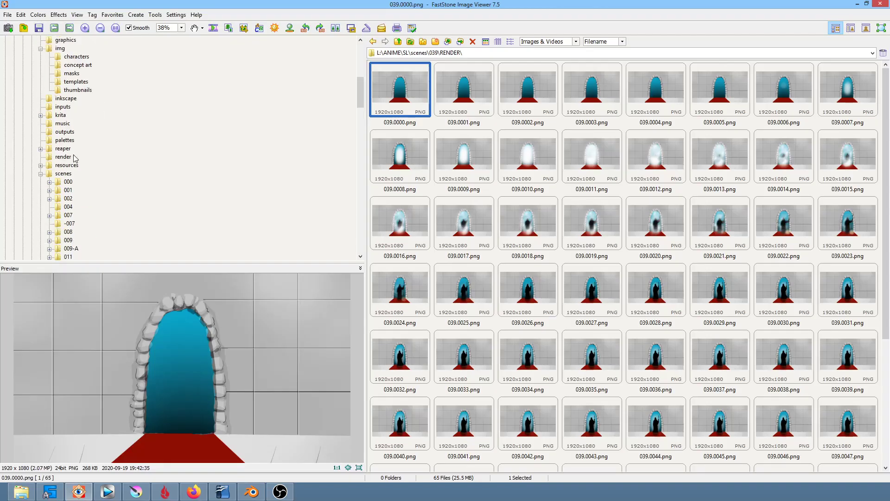
left_click(65, 174)
left_click(700, 191)
scroll(695, 204, "down", 1)
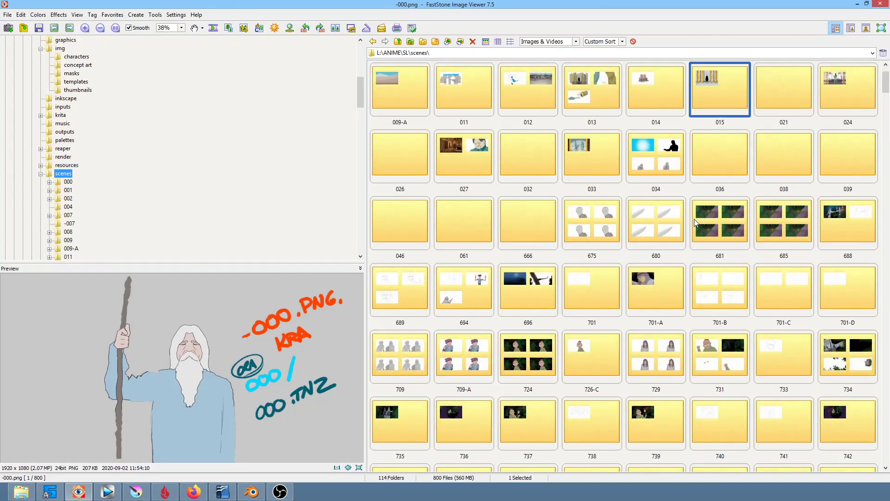
scroll(702, 251, "down", 13)
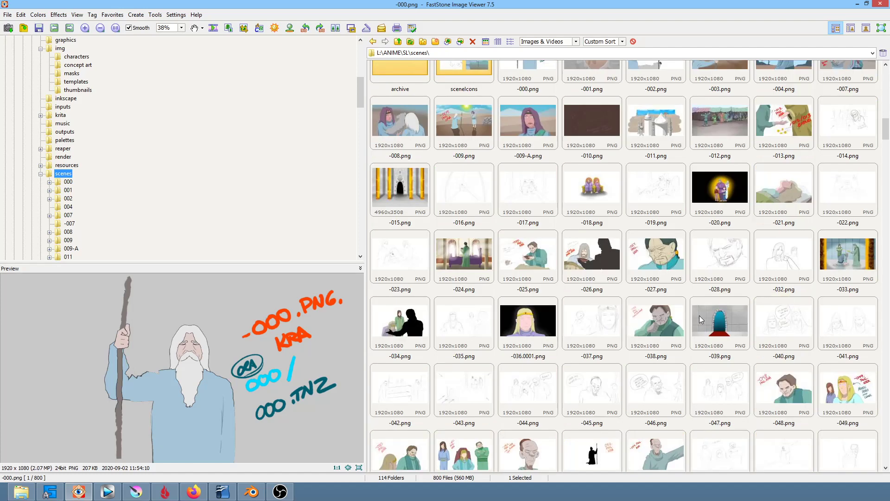
Preview storyboard images -039 through -046 one by one.
left_click(726, 319)
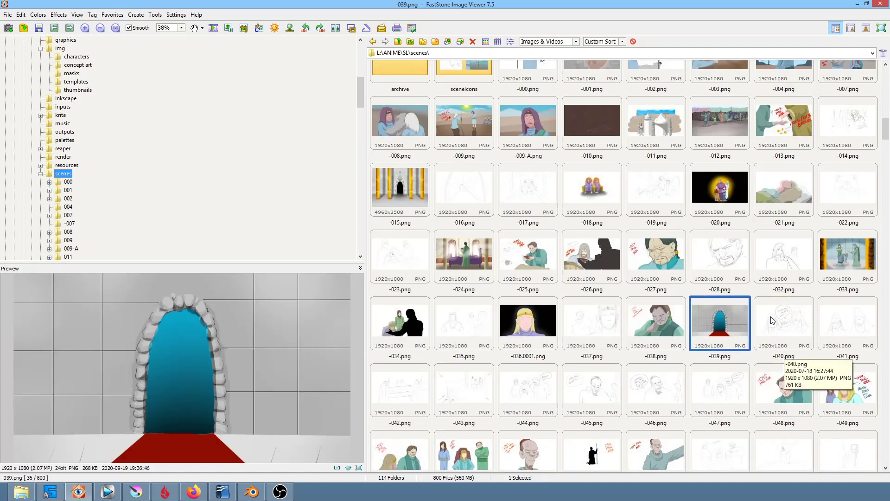
left_click(772, 320)
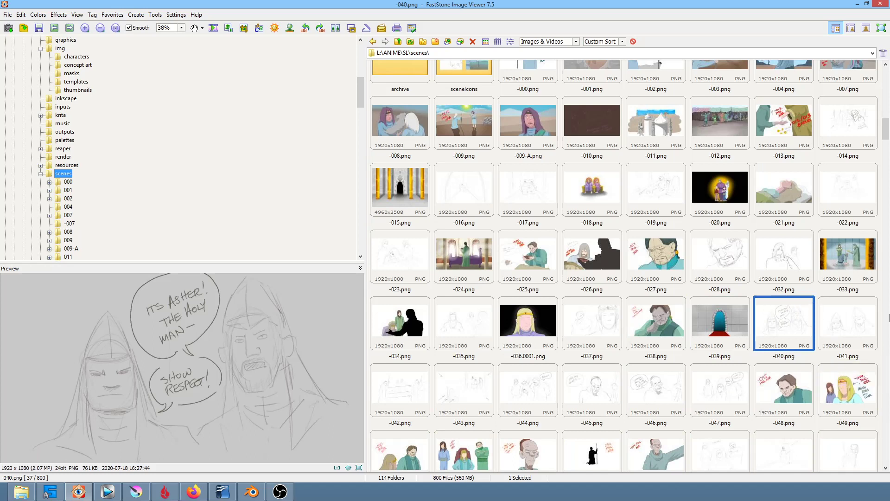
left_click(834, 319)
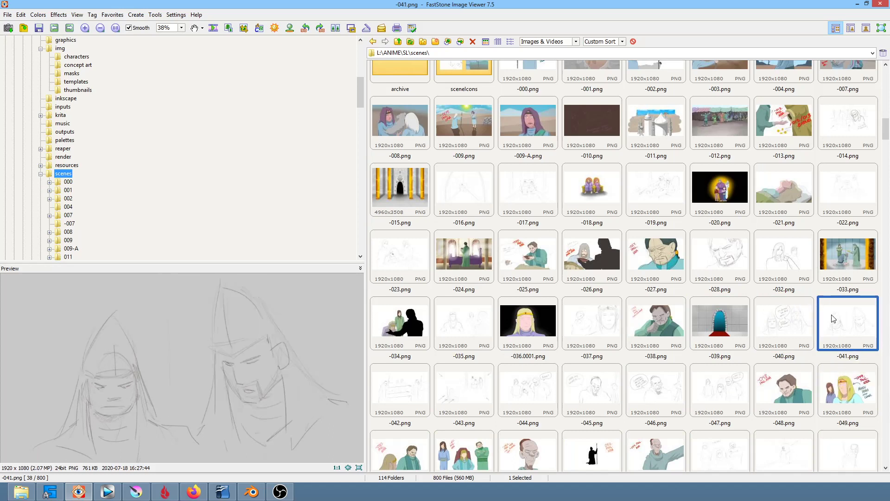
left_click(410, 381)
left_click(466, 390)
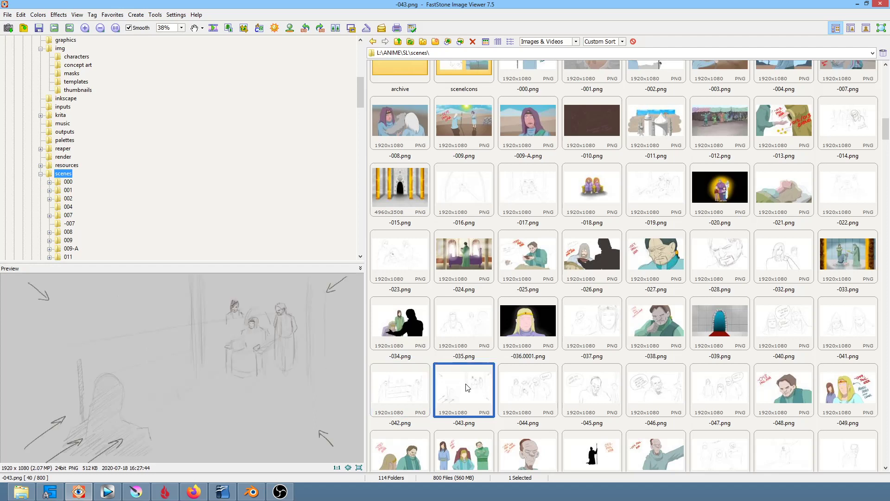
left_click(520, 393)
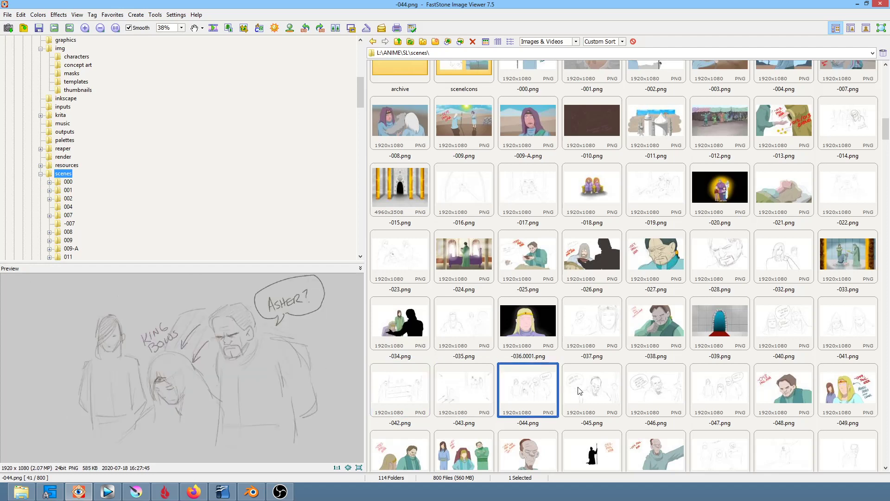
left_click(592, 386)
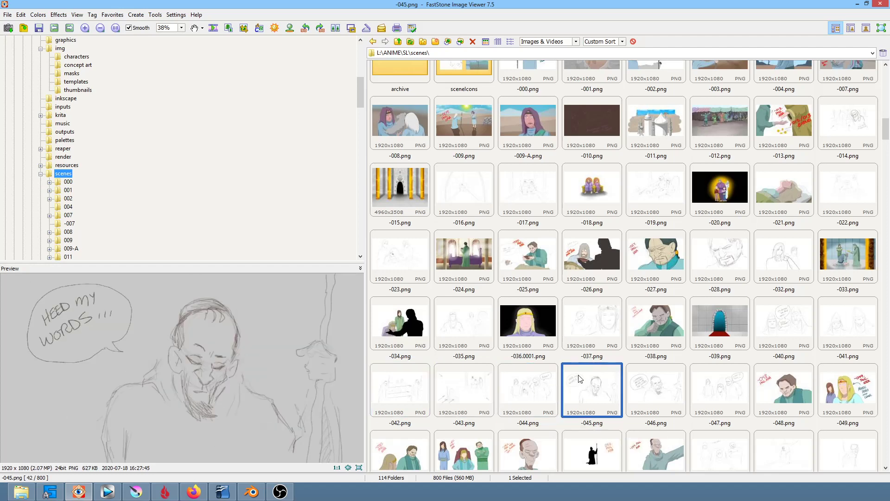
left_click(649, 388)
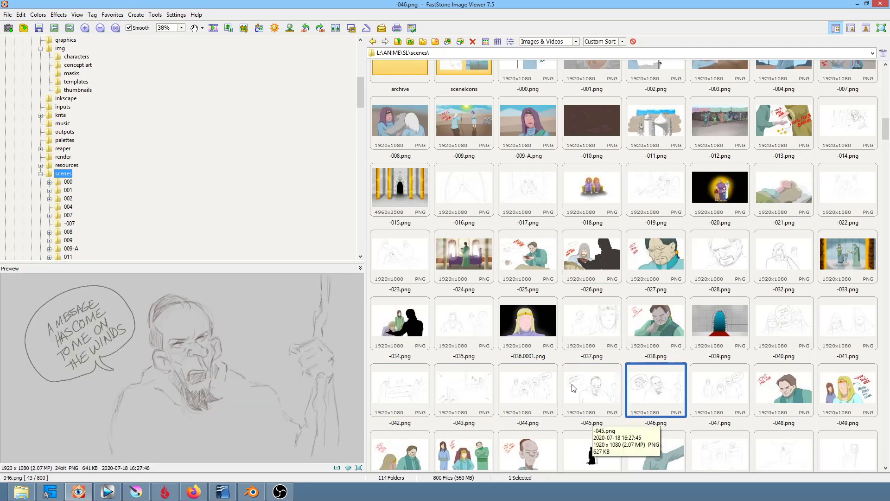
Bring the Vegas Pro SL-01-edit project to the front and maximize it.
left_click(260, 493)
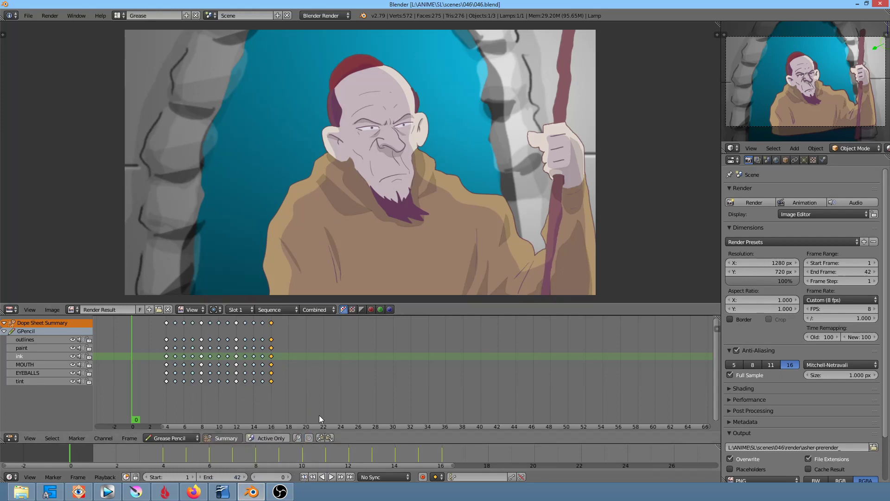
left_click(107, 492)
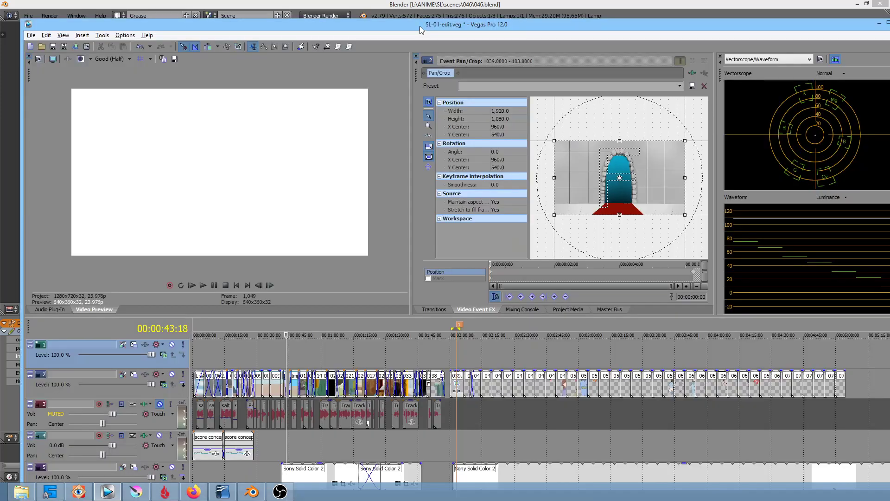
double_click(419, 26)
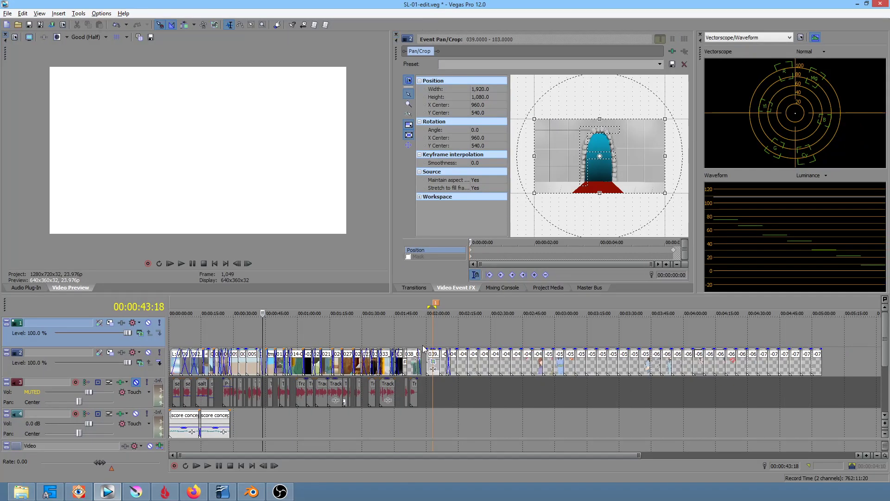
Zoom and scroll the timeline, marking time ranges around 1:45–2:08.
scroll(481, 330, "up", 2)
scroll(481, 329, "down", 1)
scroll(584, 339, "up", 1)
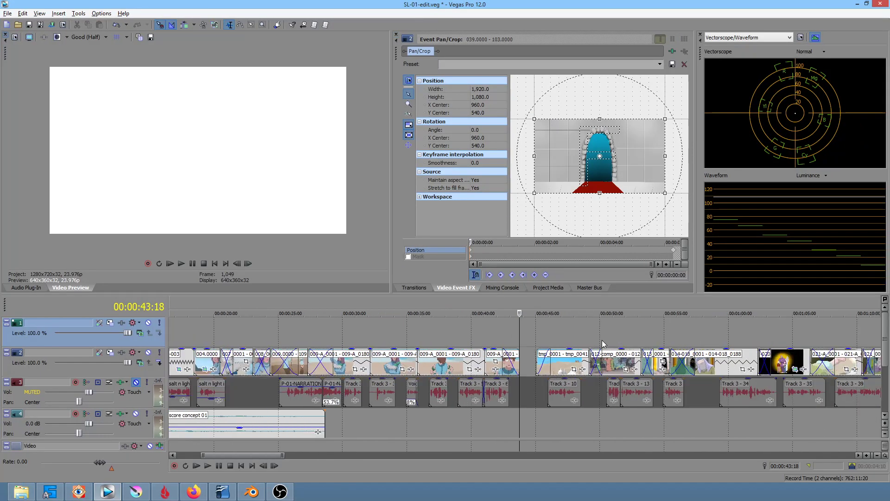
scroll(599, 341, "down", 1)
scroll(614, 338, "right", 5)
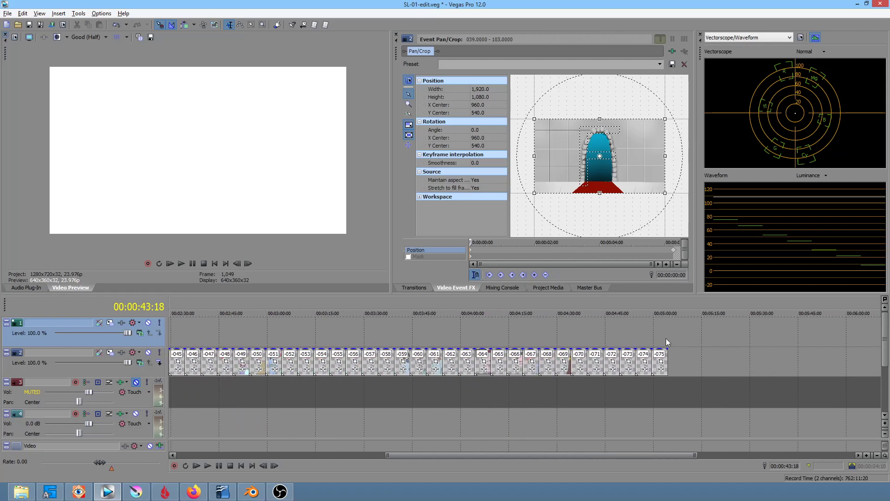
scroll(482, 333, "left", 5)
left_click_drag(399, 332, 440, 332)
scroll(469, 329, "up", 4)
scroll(525, 356, "down", 4)
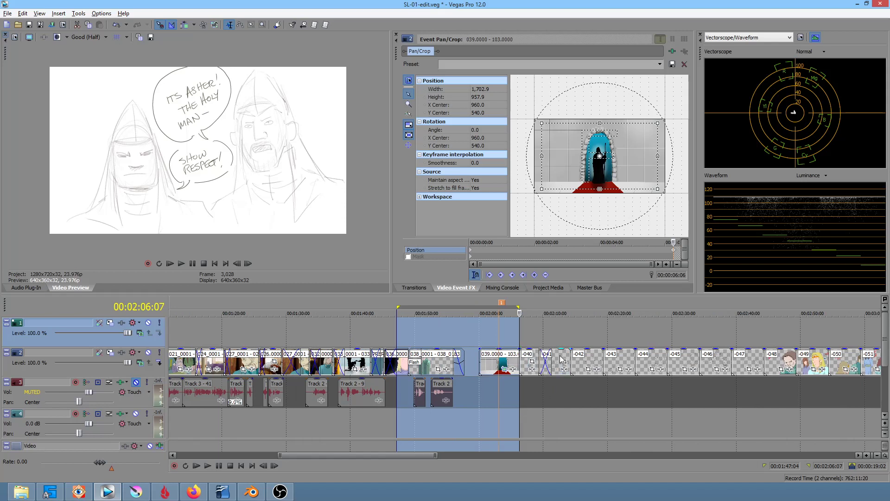
scroll(617, 369, "up", 5)
mouse_move(547, 338)
left_mouse_down()
mouse_move(817, 367)
mouse_move(783, 366)
left_mouse_up()
Play the arch clip, trim its end to just after 2:04, show Project Media, and save.
left_click(572, 364)
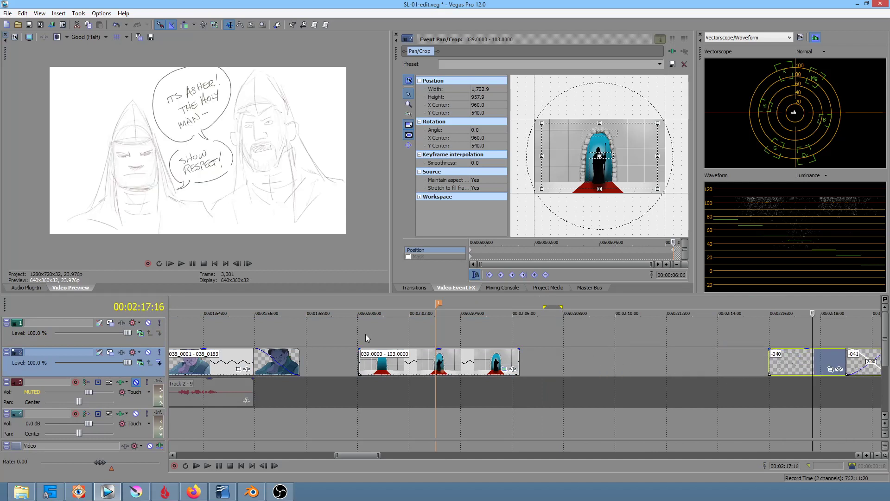
left_click(370, 335)
key("space")
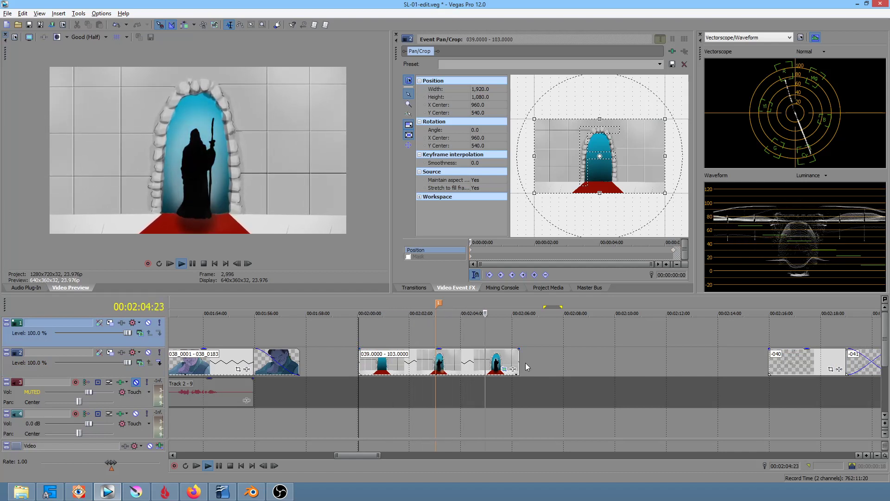
key("space")
left_click_drag(518, 362, 482, 362)
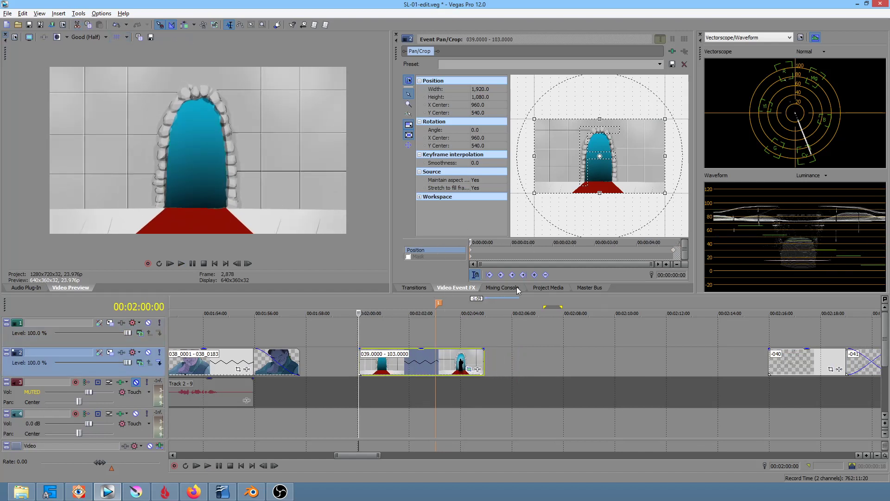
left_click(546, 288)
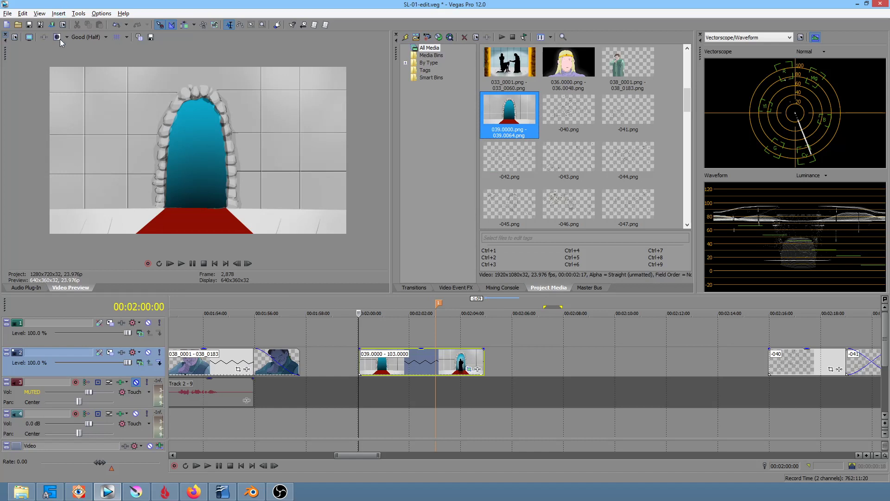
left_click(26, 26)
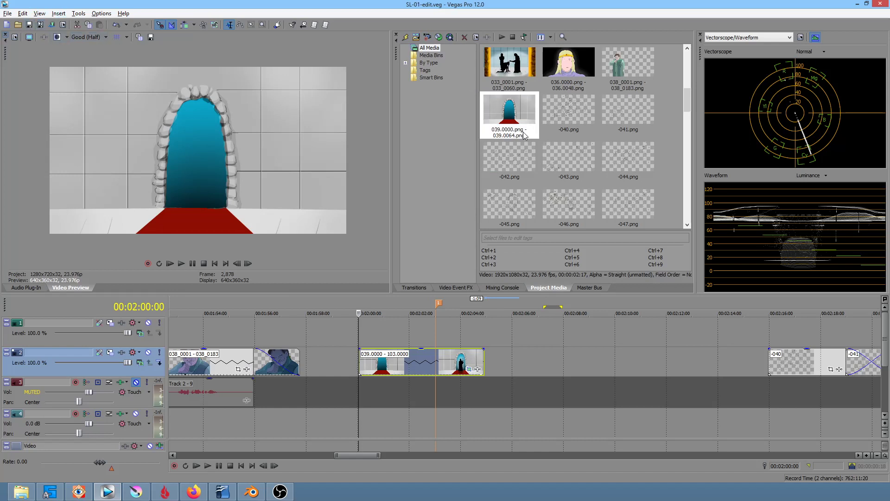
Start a media import, browse up to the scenes folder, and check Blender to confirm the scene.
left_click(416, 38)
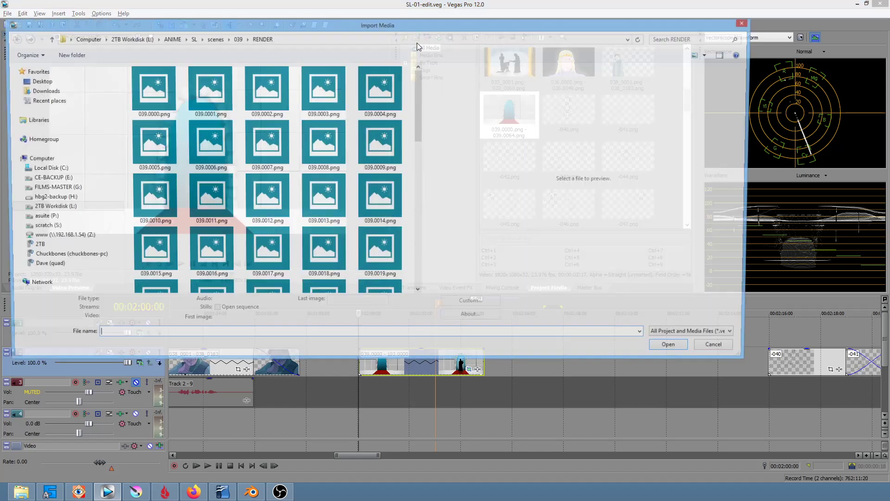
left_click(220, 41)
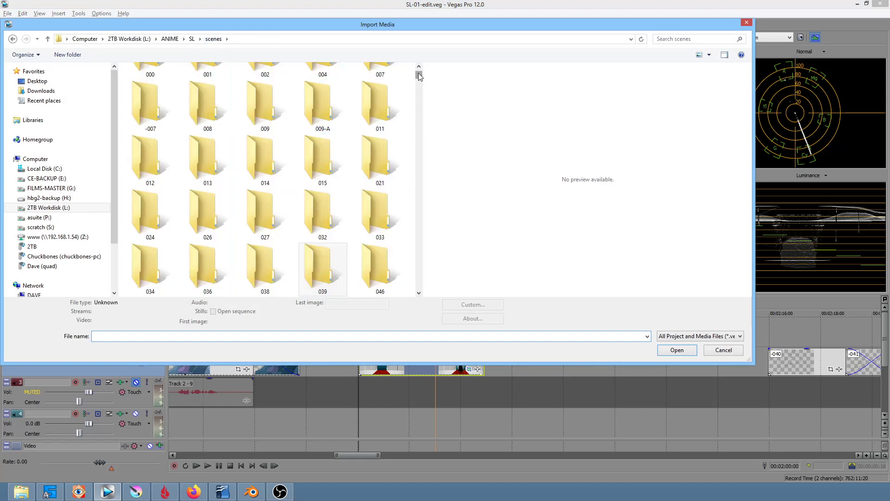
left_click_drag(419, 78, 419, 79)
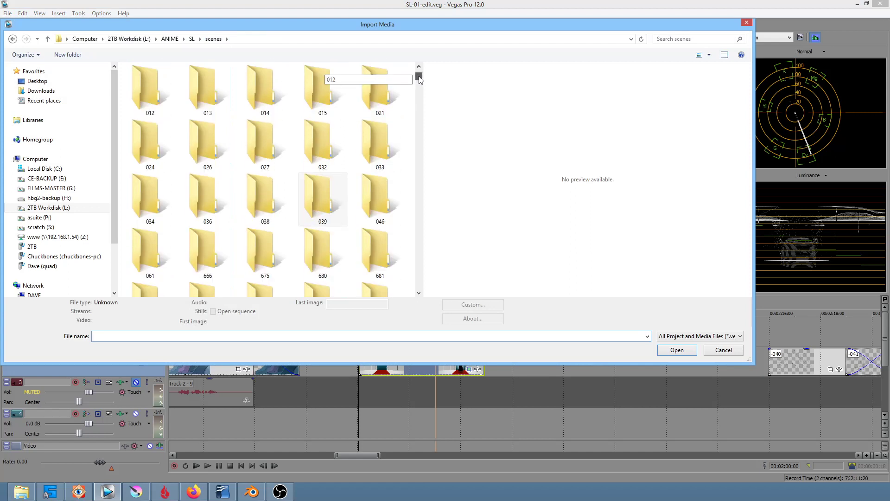
left_click_drag(420, 79, 419, 76)
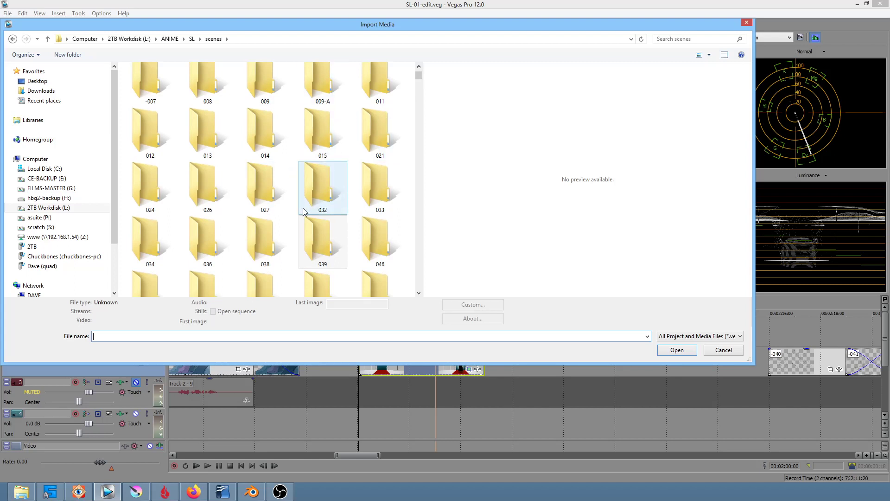
left_click(301, 238)
double_click(309, 239)
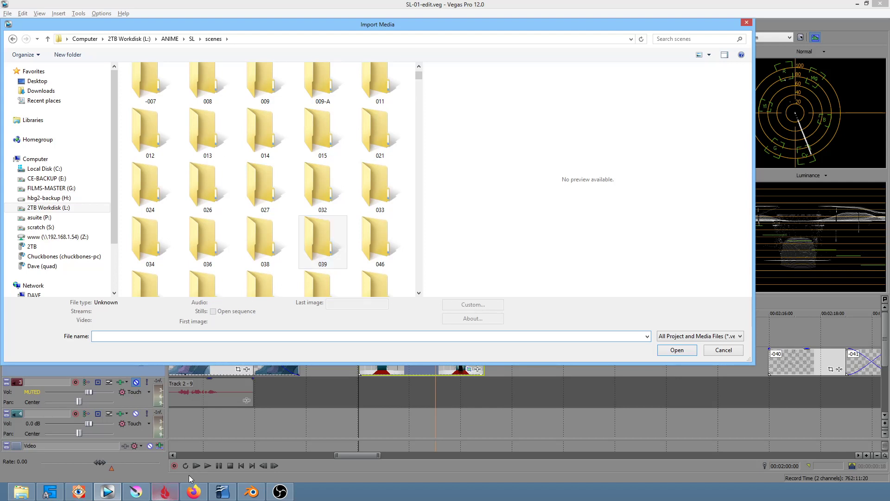
left_click(251, 493)
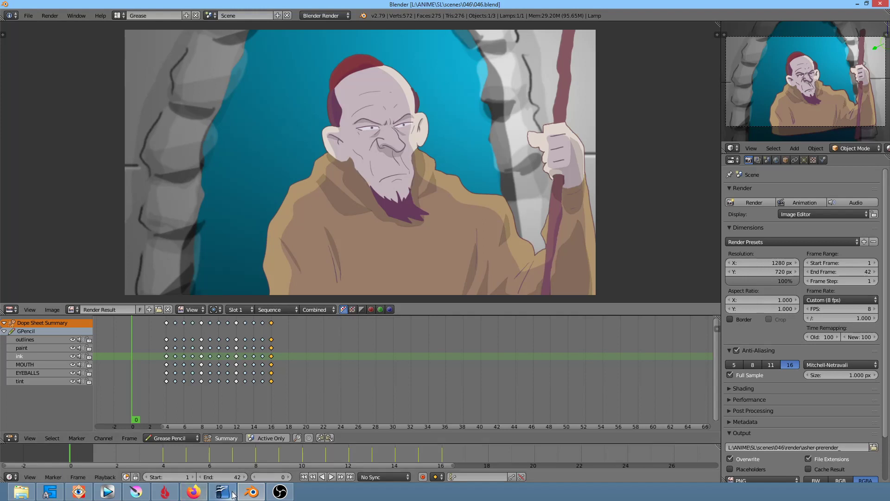
left_click(107, 492)
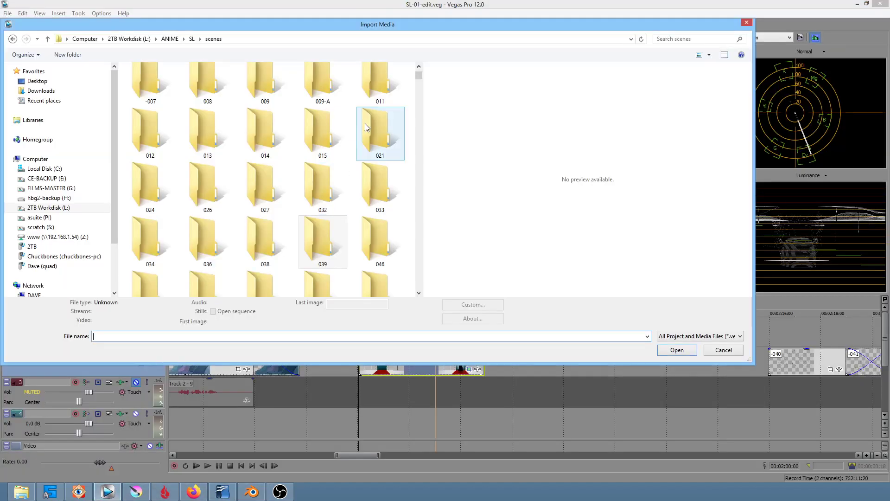
Import asher-prerender_0001.png from scenes\046\render as an image sequence.
left_click(398, 231)
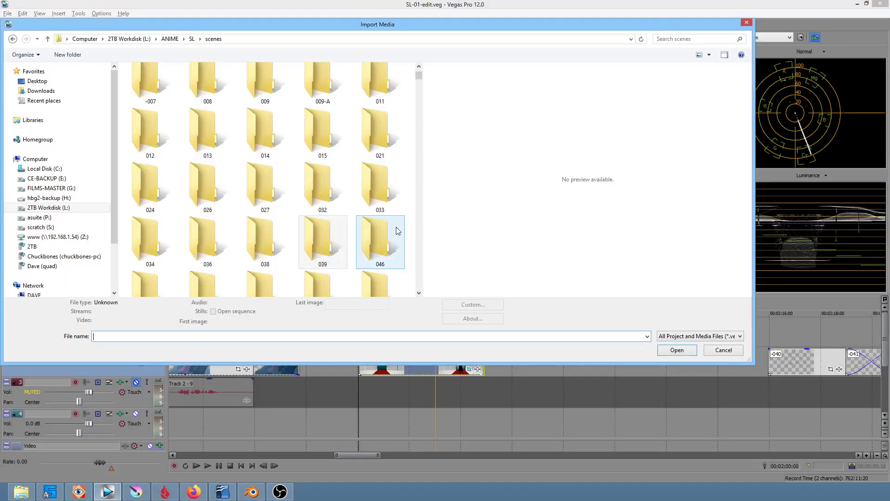
double_click(377, 257)
double_click(152, 92)
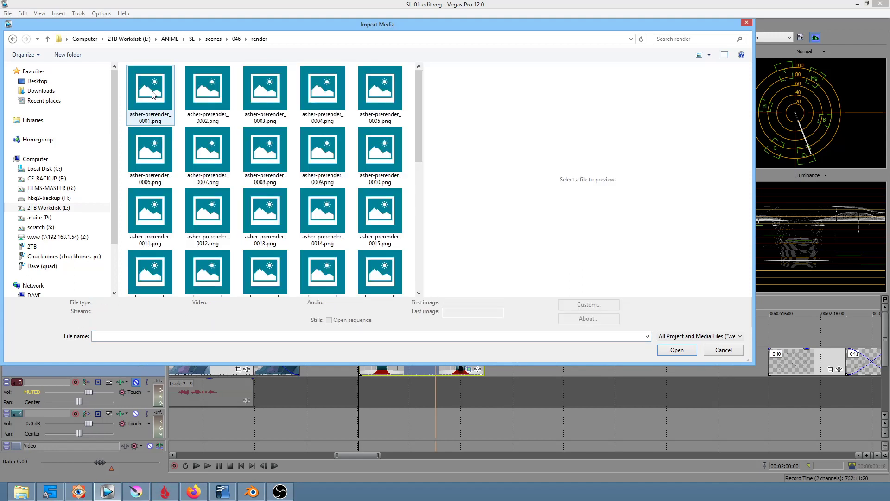
left_click(147, 80)
left_click(353, 321)
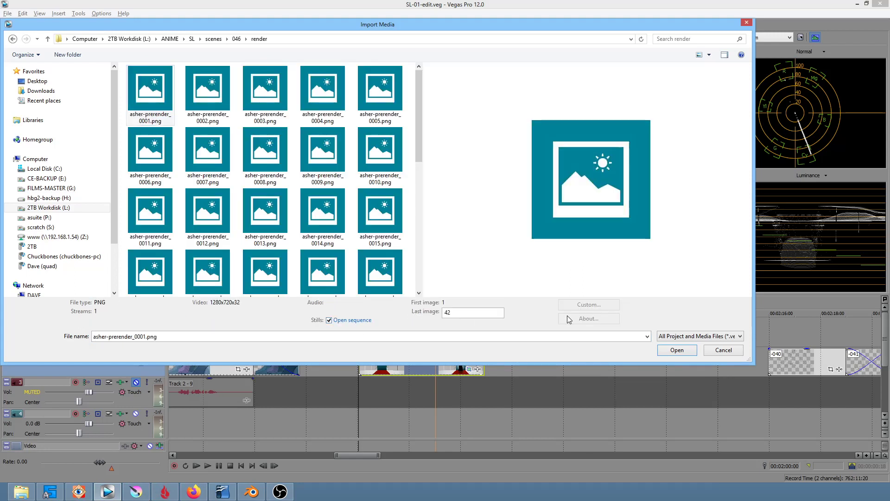
left_click(673, 351)
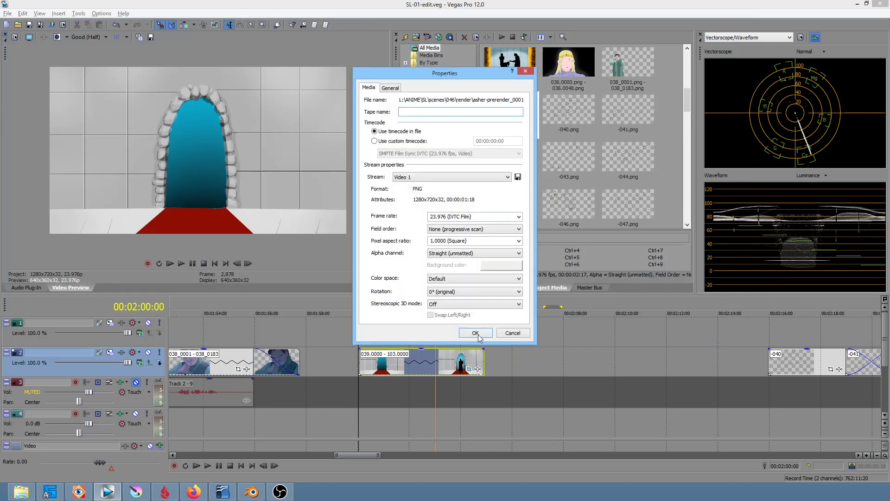
Accept the sequence properties and drop the asher-prerender clip onto the timeline near 2:06.
left_click(475, 333)
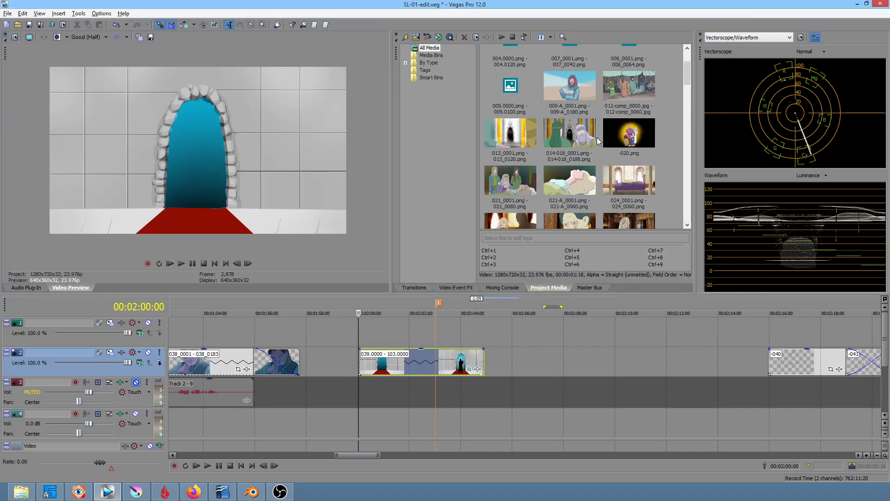
scroll(601, 141, "down", 1)
scroll(603, 142, "down", 3)
scroll(605, 143, "down", 3)
scroll(604, 139, "down", 3)
scroll(606, 140, "down", 3)
scroll(606, 140, "down", 3)
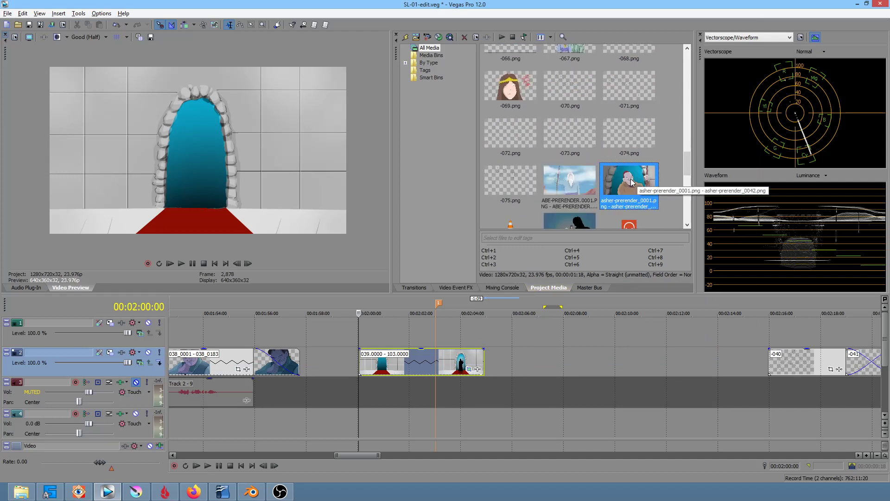
left_click_drag(631, 182, 602, 241)
left_click_drag(508, 334, 506, 333)
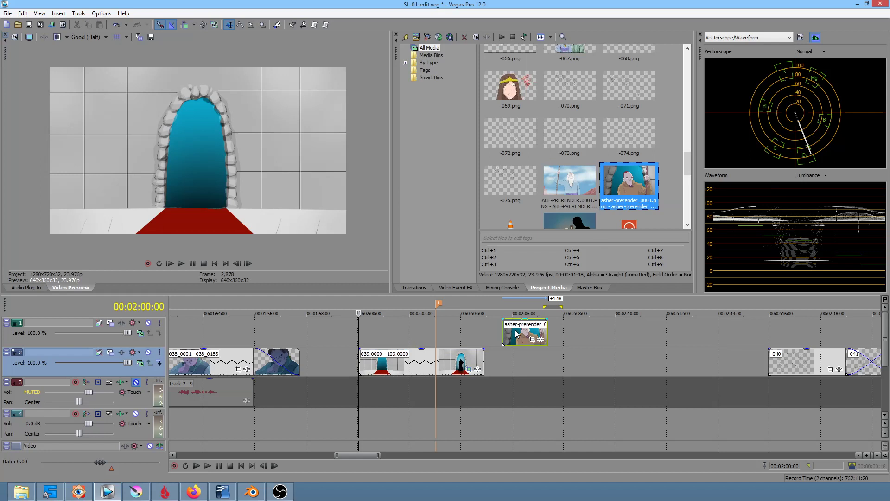
Slow down the asher-prerender event's playback rate in its properties.
right_click(524, 334)
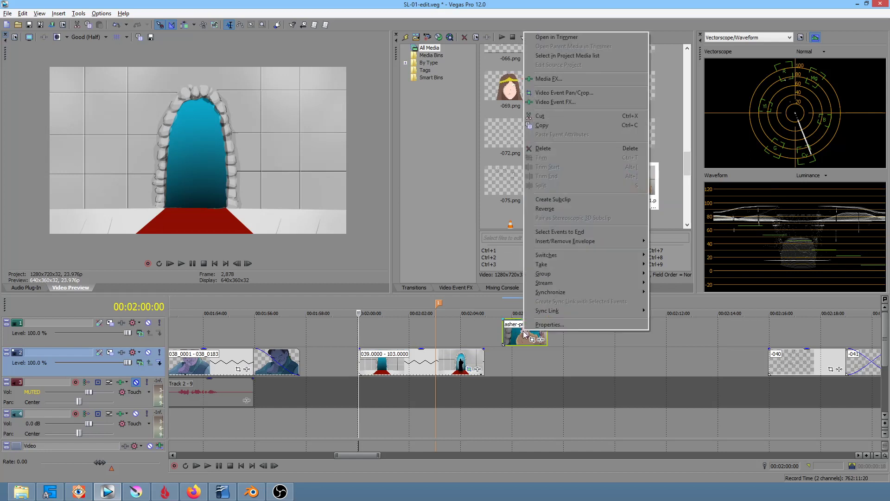
left_click(536, 326)
double_click(427, 213)
type("0.333")
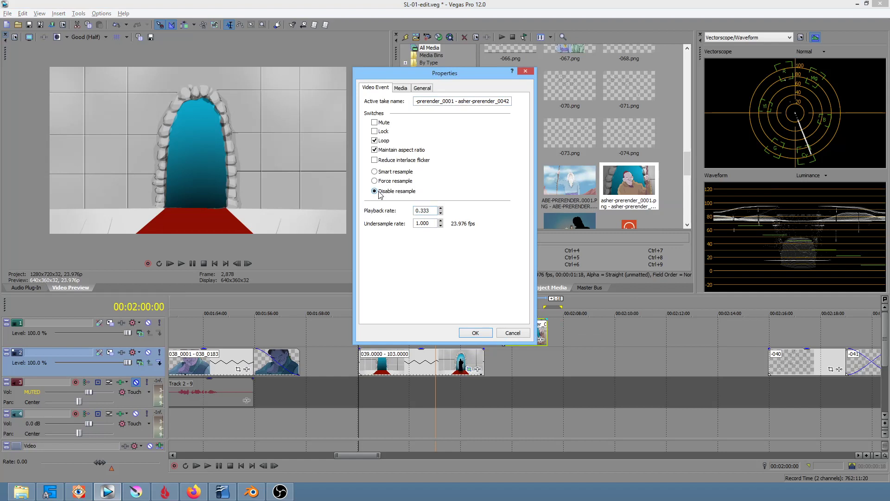
left_click(475, 333)
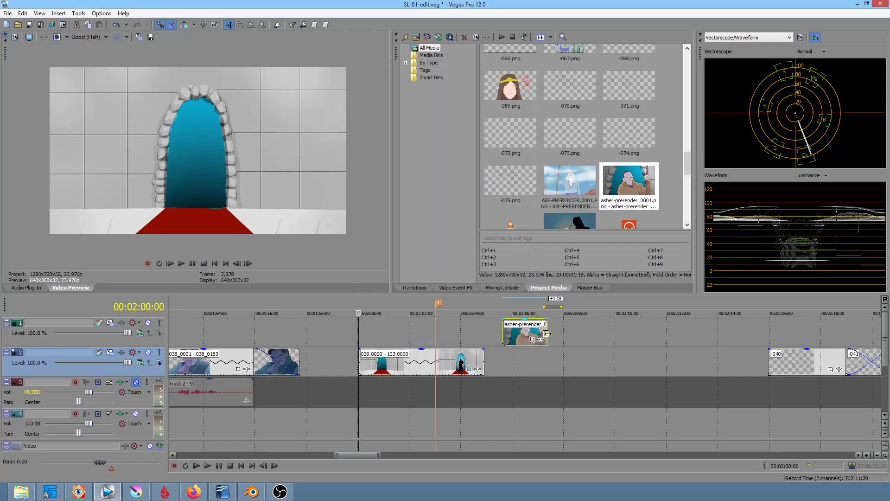
Lengthen the asher-prerender clip, place it on track 2 after 039.0000, and preview from 00:02:00:06.
left_click_drag(546, 336, 639, 341)
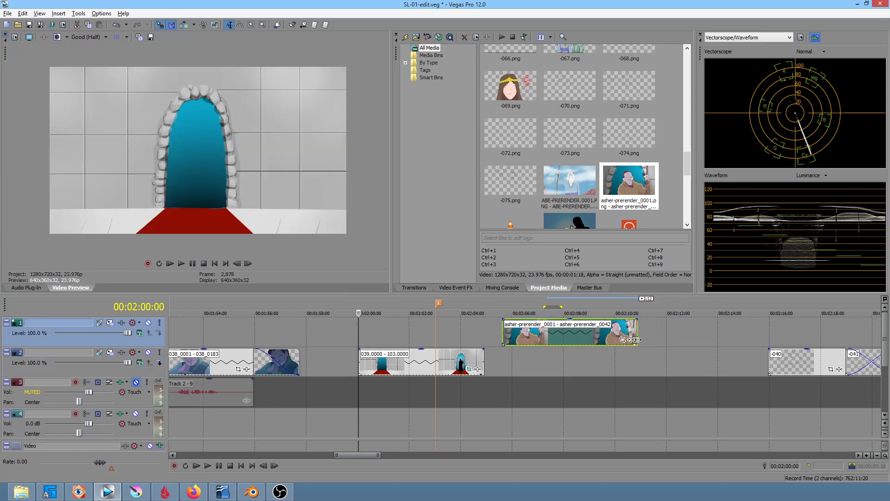
mouse_move(560, 336)
left_mouse_down()
mouse_move(544, 336)
mouse_move(549, 363)
left_mouse_up()
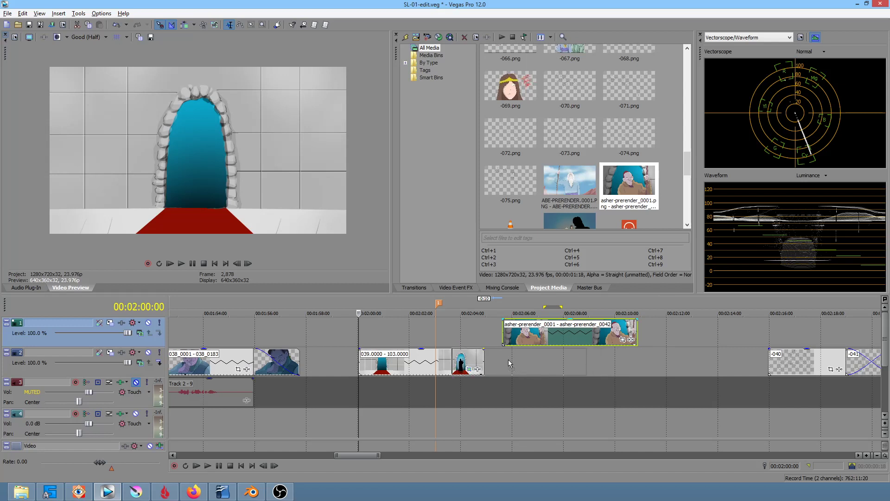
left_click_drag(544, 357, 541, 357)
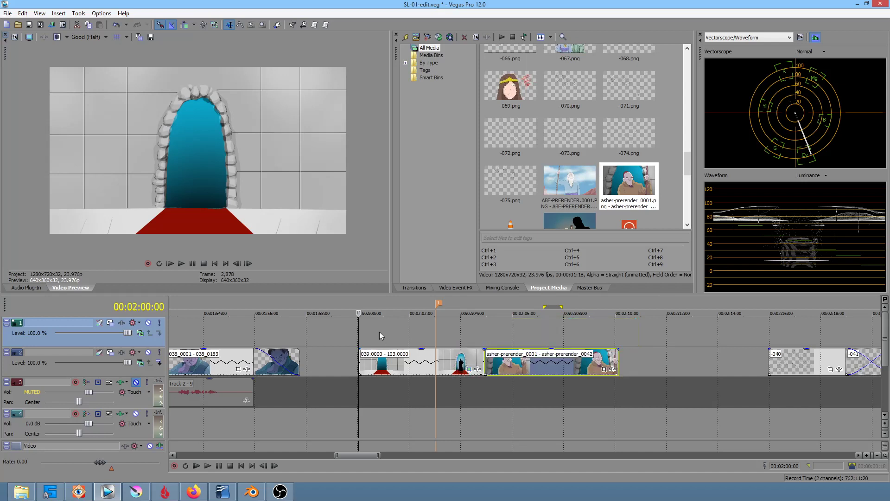
left_click(368, 332)
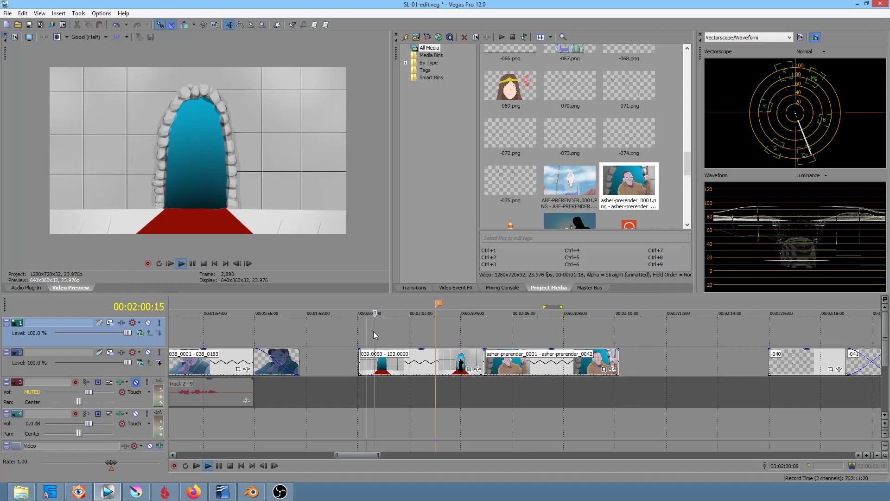
left_click(365, 331)
key("space")
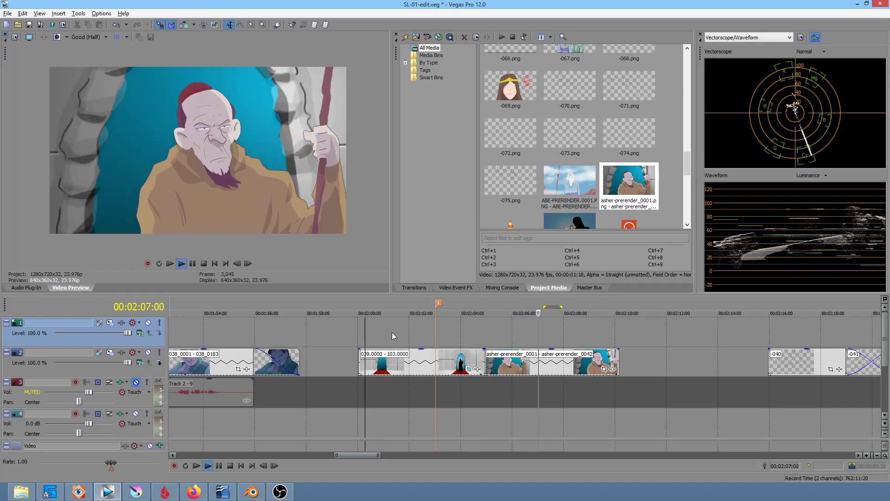
key("space")
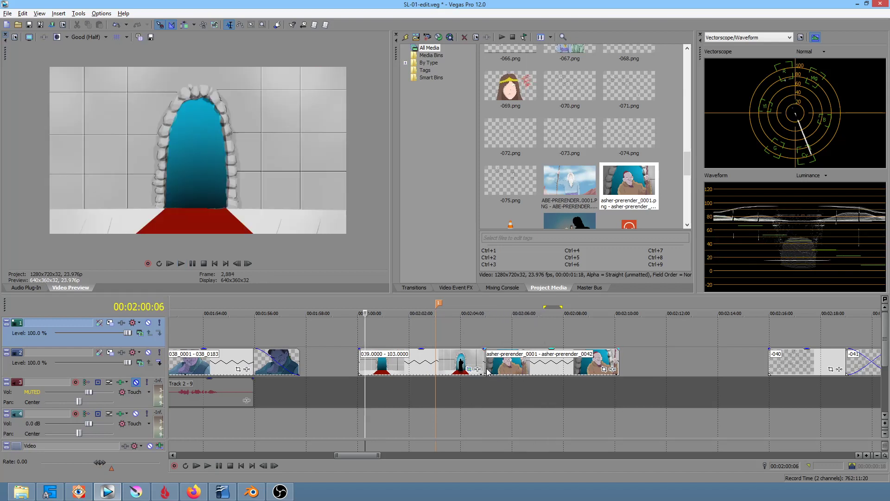
Trim the start of the asher-prerender clip and preview the cut from about 00:02:03.
left_click_drag(486, 369, 517, 371)
left_click(439, 327)
key("space")
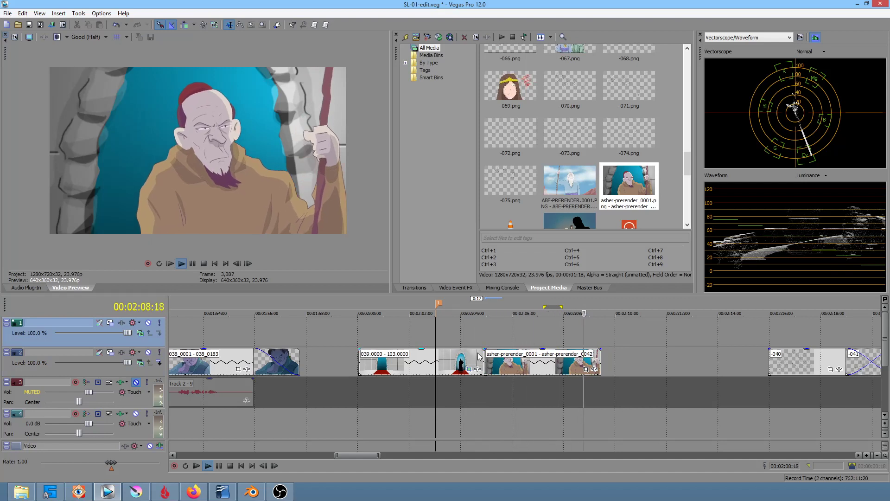
key("space")
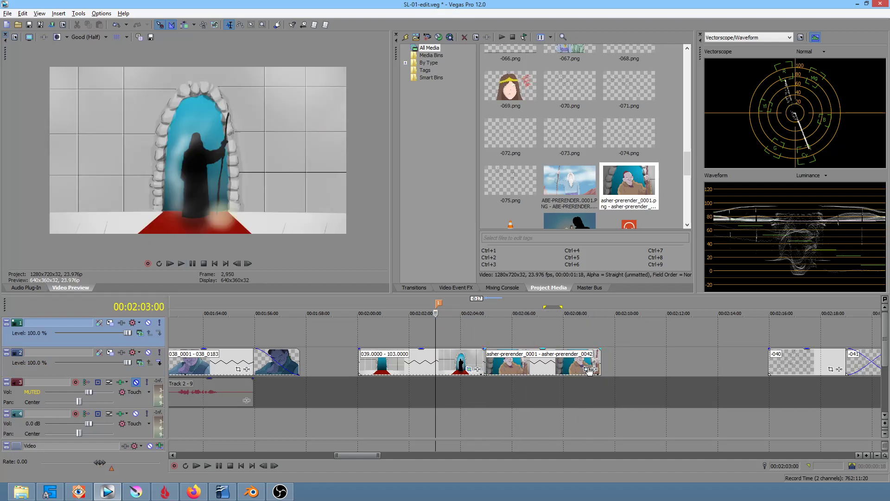
left_click(587, 369)
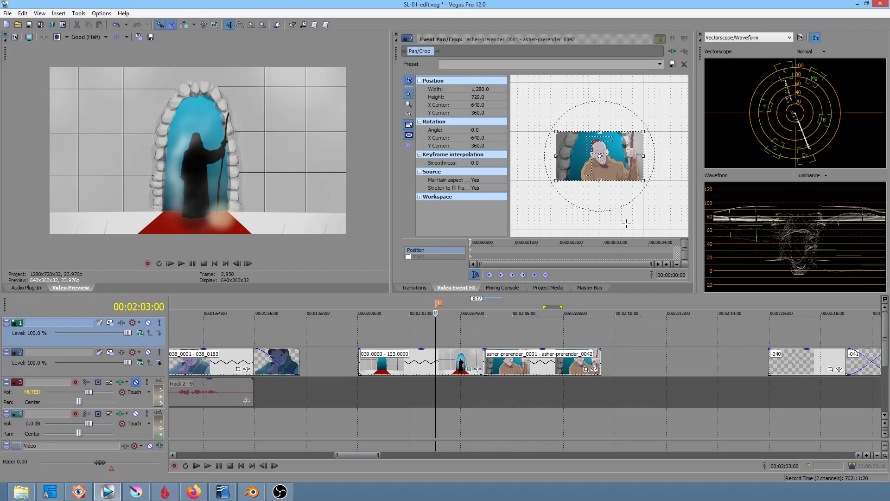
Add a zoom-in keyframe on the monk at the asher clip's last frame, previewing it.
left_click(676, 258)
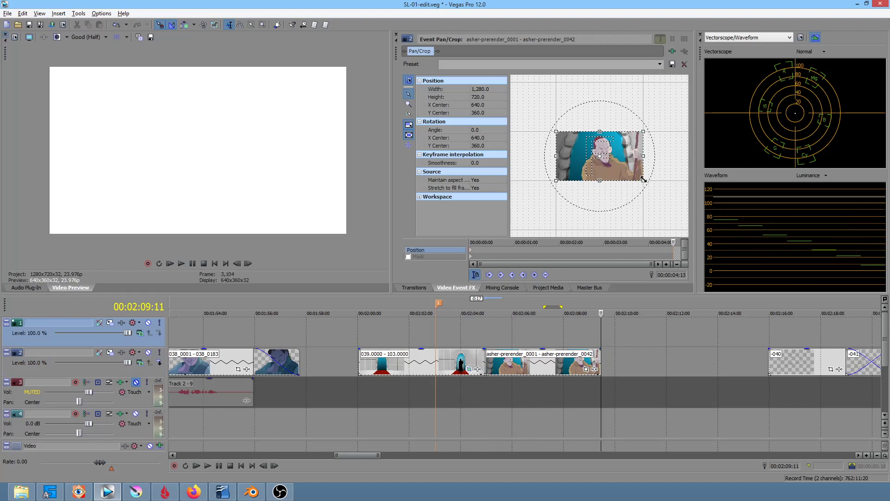
left_click_drag(643, 179, 639, 178)
left_click(475, 333)
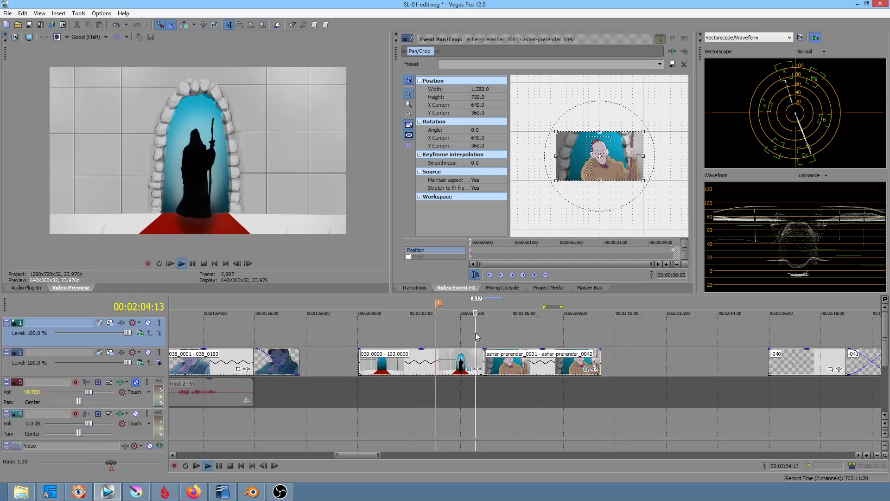
key("space")
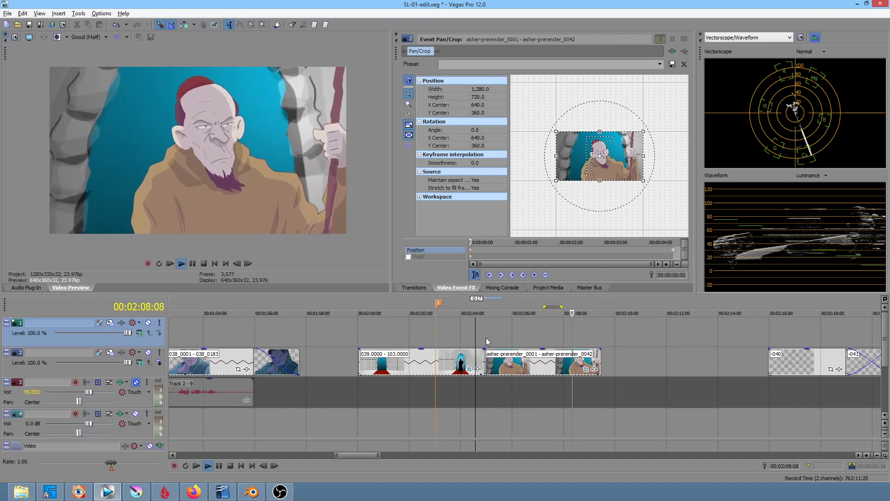
key("space")
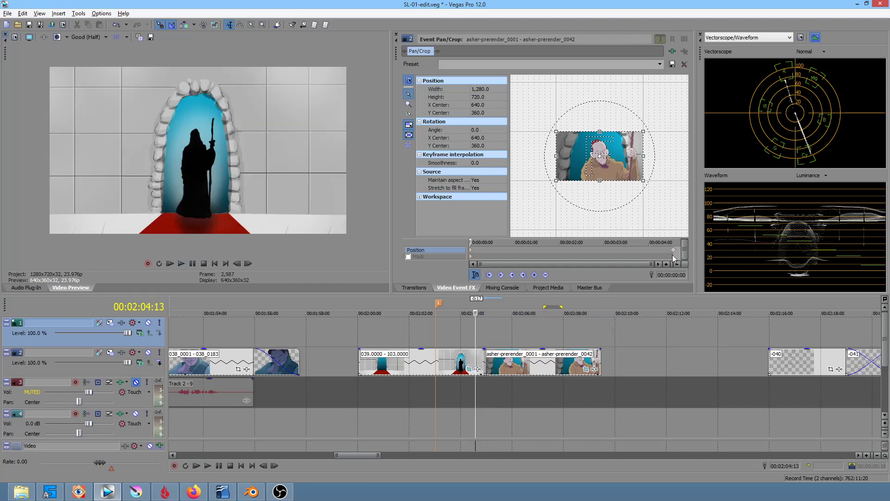
left_click_drag(674, 250, 629, 250)
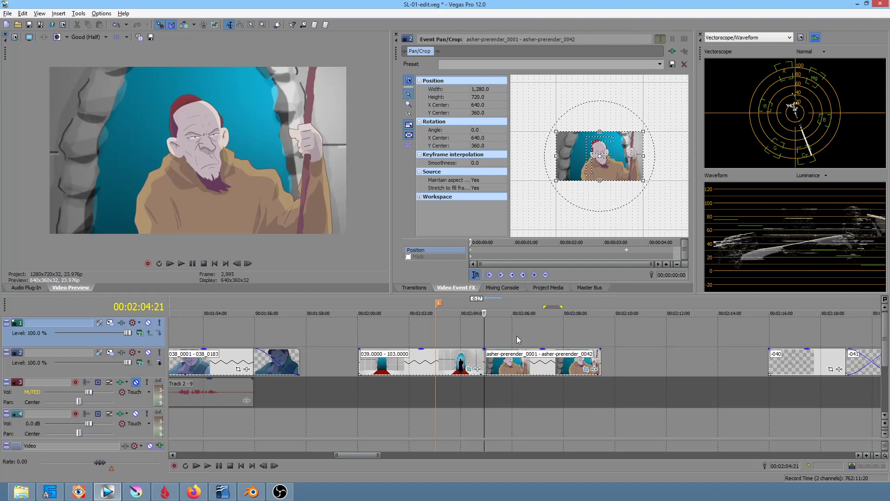
left_click(505, 332)
key("space")
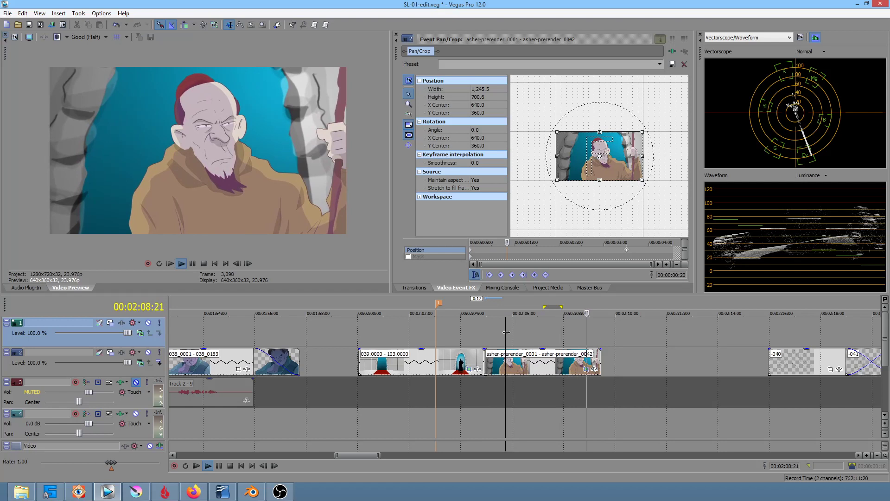
key("space")
left_click_drag(627, 255, 686, 253)
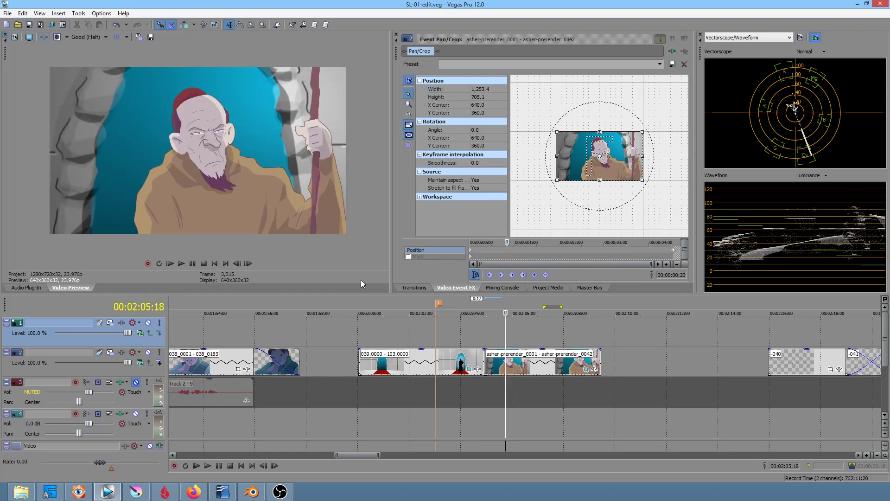
double_click(381, 353)
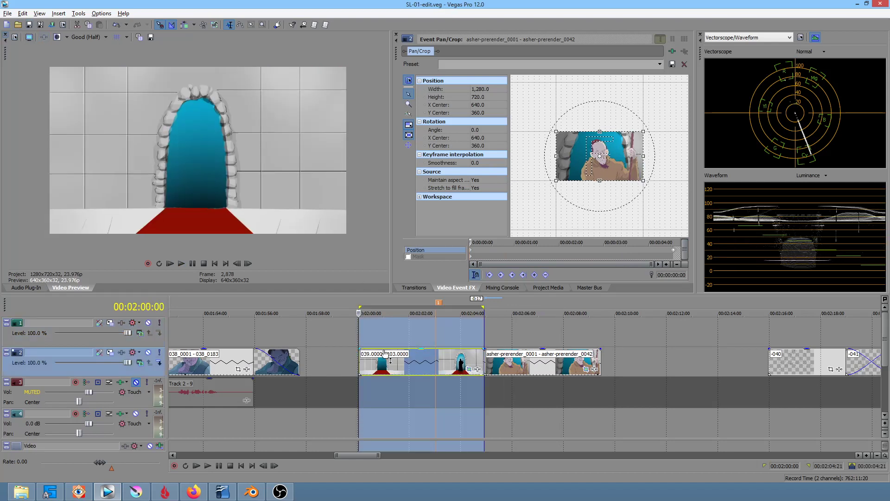
Split 039.0000 at 00:02:02:13, put asher-prerender between its two parts, and preview from 00:02:00.
mouse_move(364, 325)
left_mouse_down()
mouse_move(534, 337)
mouse_move(379, 334)
mouse_move(436, 333)
mouse_move(426, 334)
left_mouse_up()
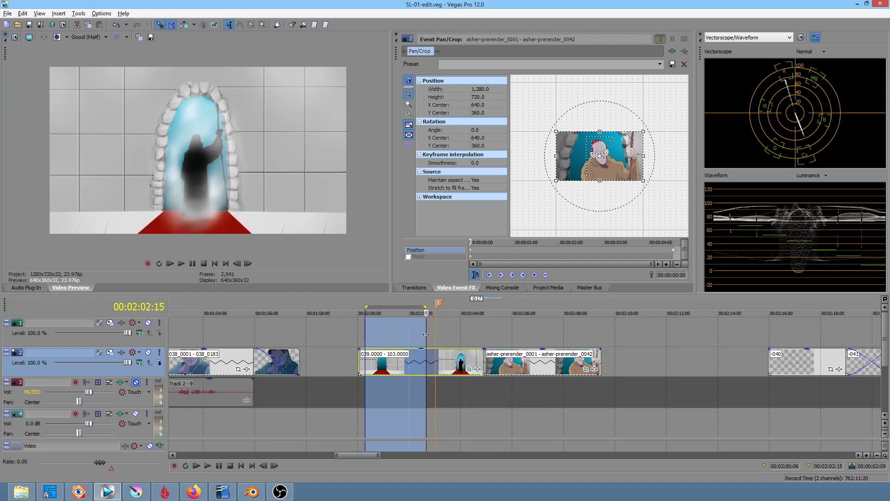
left_click(424, 359)
key("s")
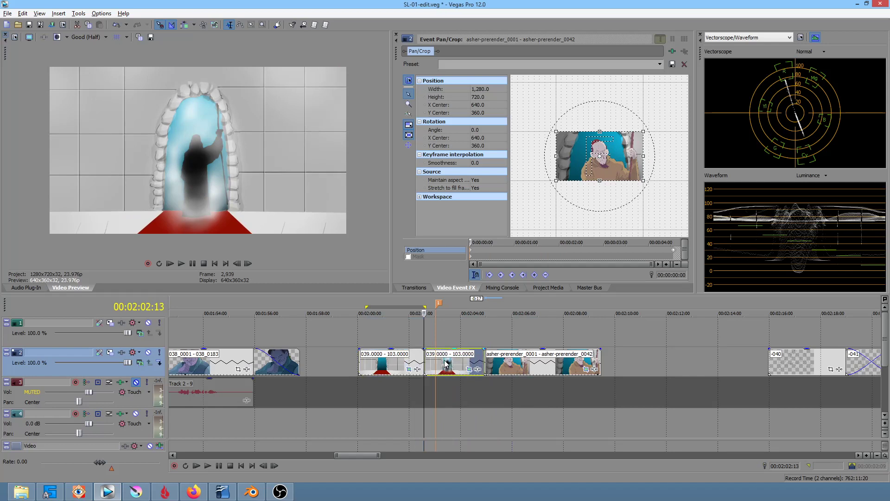
left_click_drag(431, 365, 644, 360)
left_click_drag(566, 363, 508, 362)
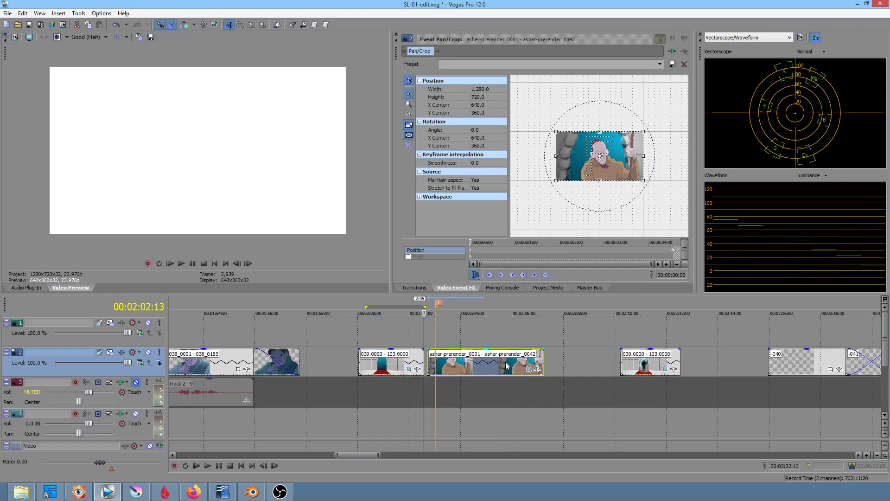
left_click_drag(643, 366, 564, 367)
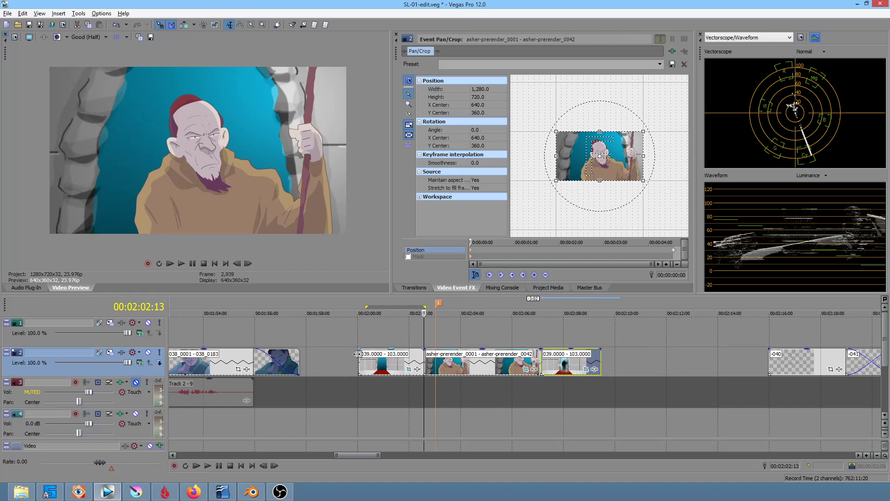
left_click(357, 333)
key("space")
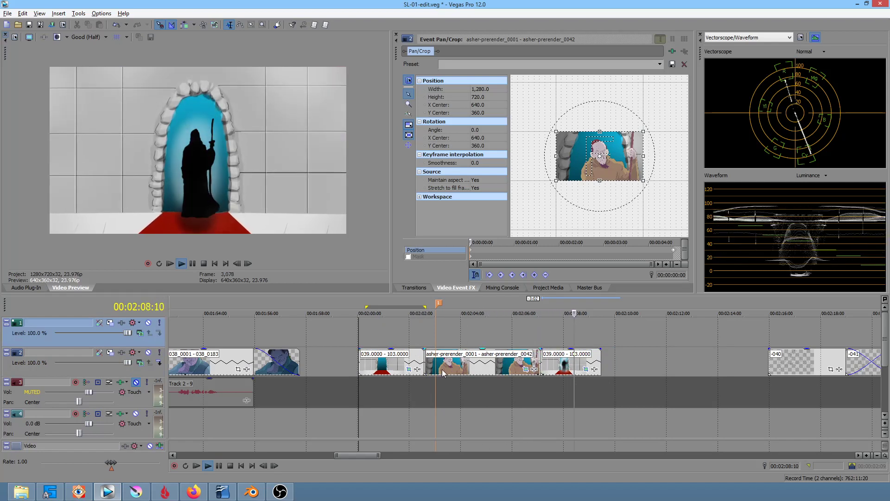
Move the 039 remainder in front of the asher clip and preview the new order.
left_click(538, 320)
key("space")
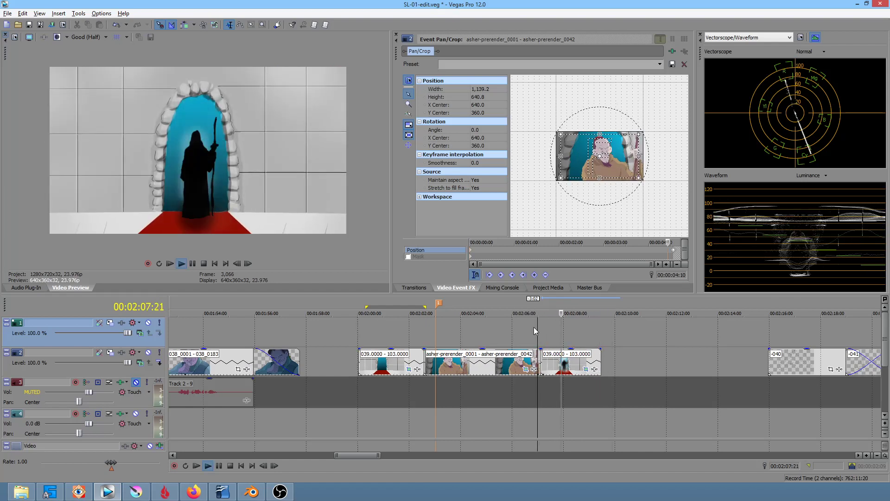
key("space")
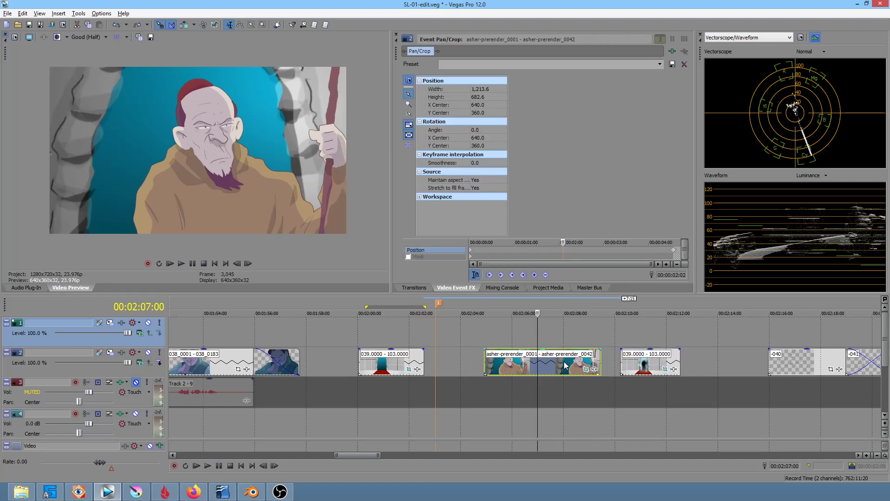
left_click_drag(563, 365, 448, 365)
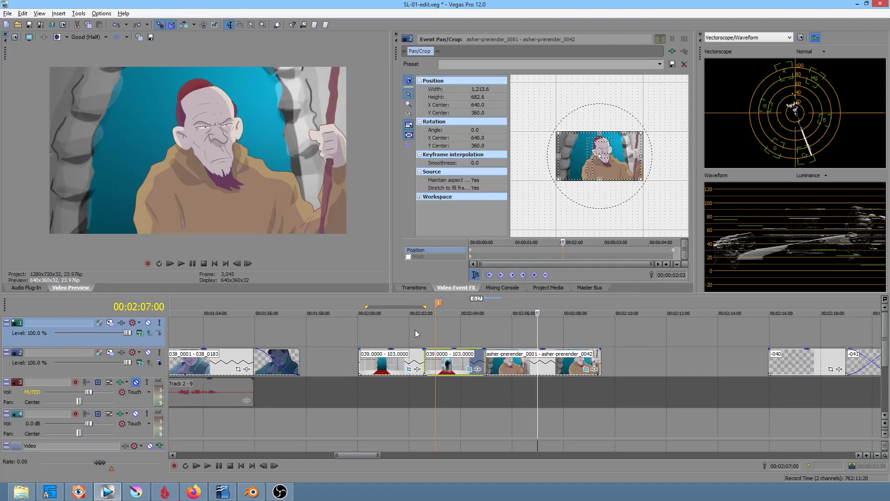
left_click(415, 329)
key("space")
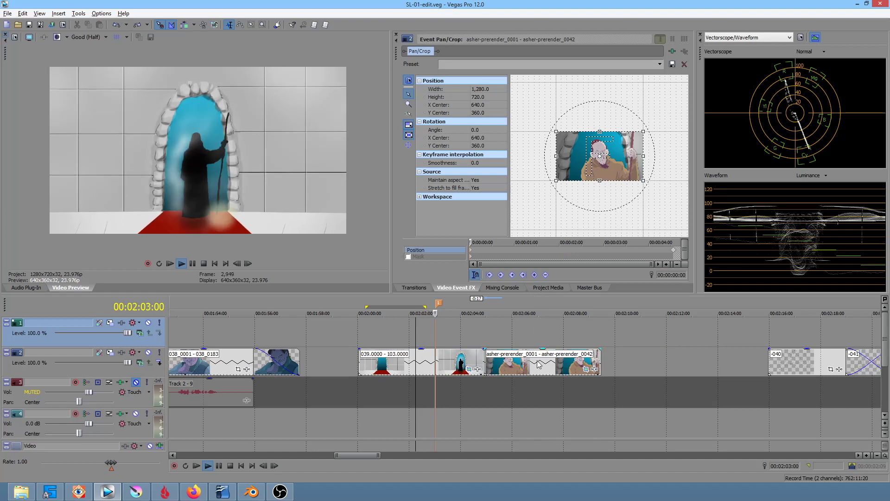
key("space")
Try shifting the asher-prerender clip left over the 039 clip and back, previewing each position.
left_click_drag(538, 365, 515, 366)
key("space")
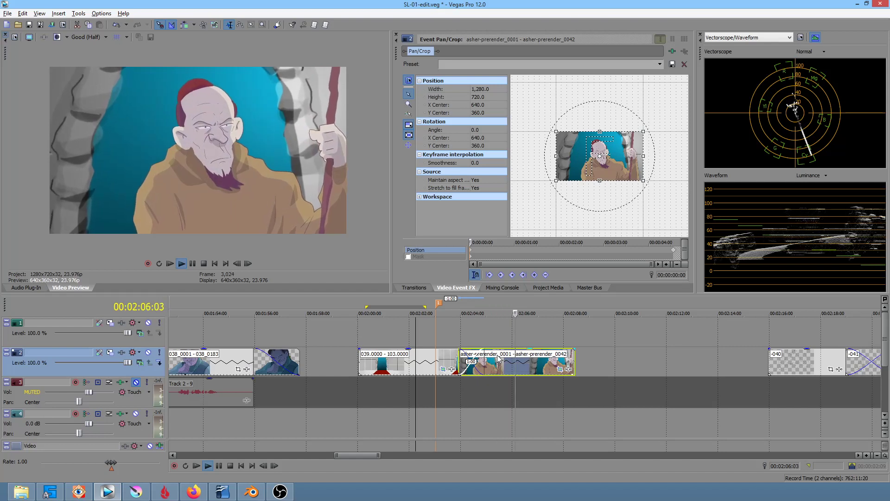
key("space")
left_click_drag(510, 371, 548, 371)
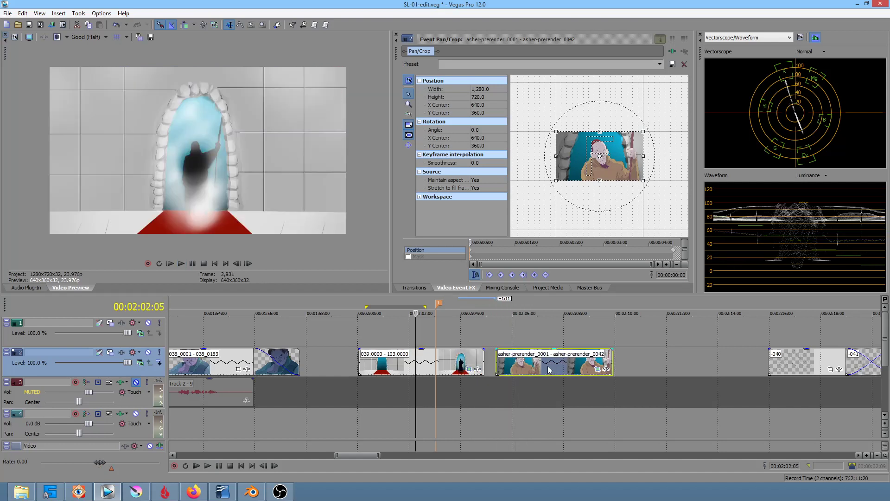
left_click(428, 335)
key("space")
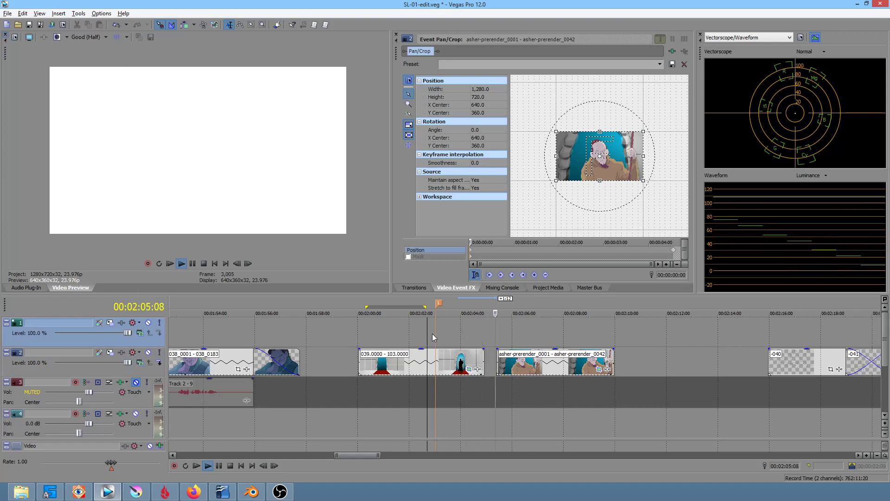
key("space")
key("space")
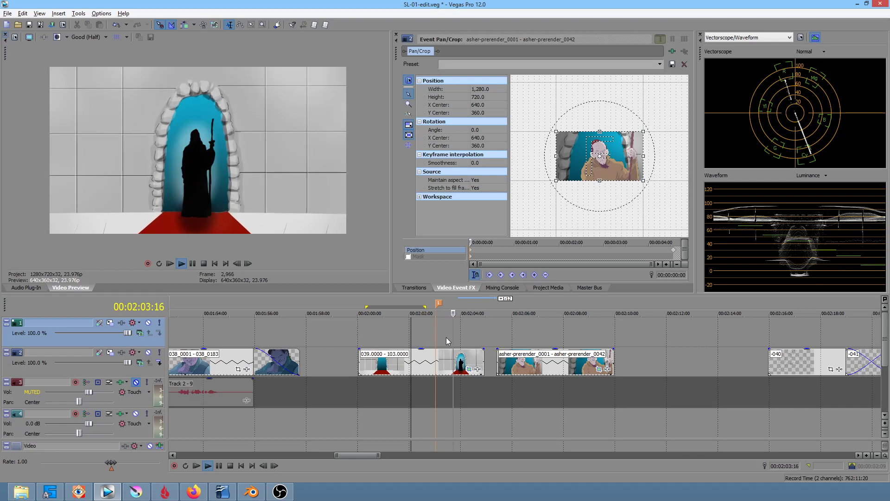
key("space")
Cut the 039 clip's tail near 00:02:03 and butt it right after asher-prerender.
left_click_drag(447, 333, 452, 335)
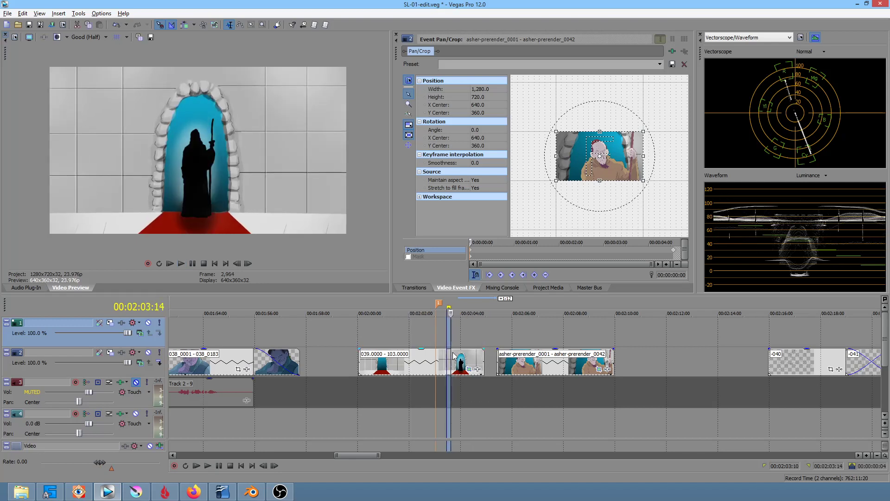
mouse_move(452, 362)
left_mouse_down()
mouse_move(583, 362)
mouse_move(509, 365)
left_mouse_up()
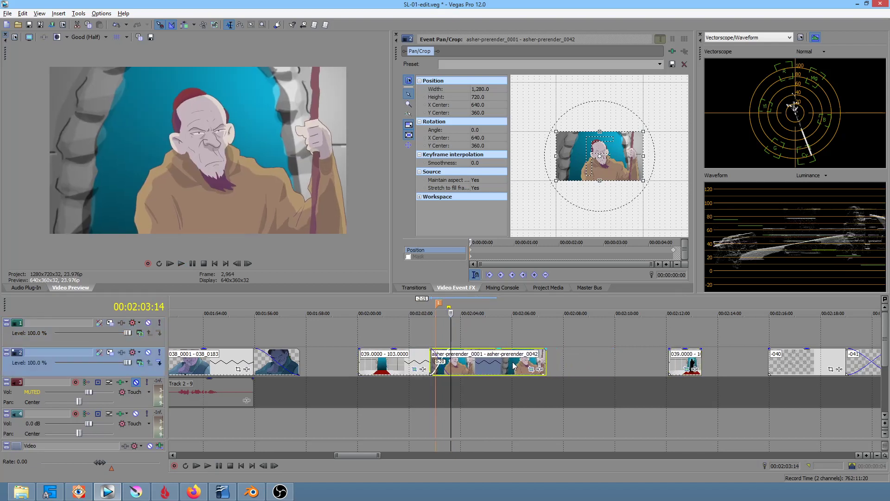
left_click_drag(687, 367, 558, 371)
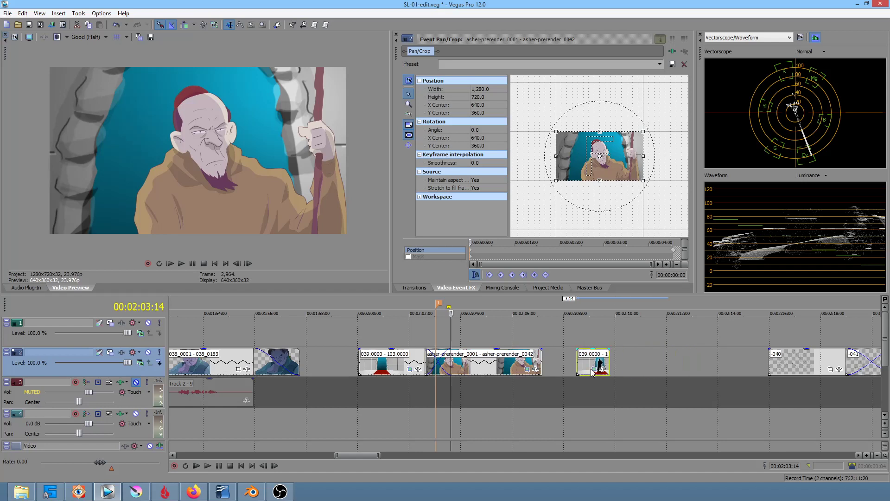
key("space")
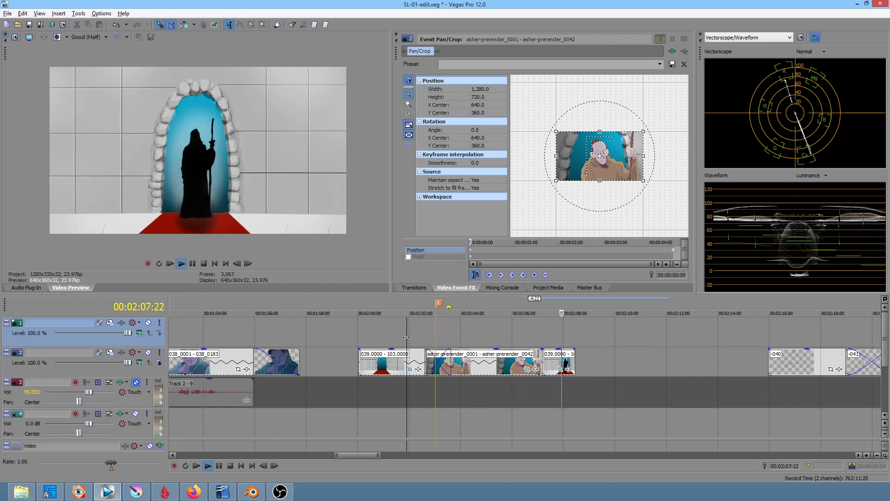
Extend the end of the 039.0000 - 103.0000 clip in two passes, previewing each.
key("space")
mouse_move(575, 366)
left_mouse_down()
mouse_move(635, 367)
mouse_move(605, 367)
left_mouse_up()
left_click(510, 327)
key("space")
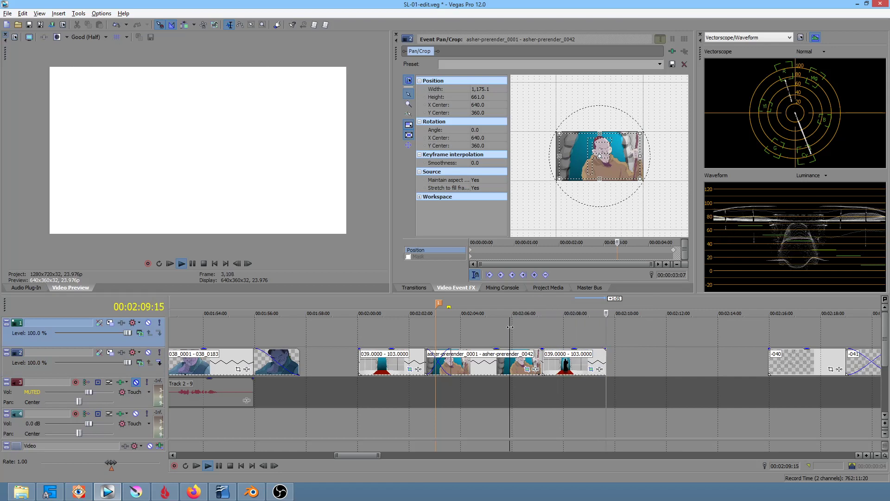
key("space")
left_click_drag(606, 364, 659, 368)
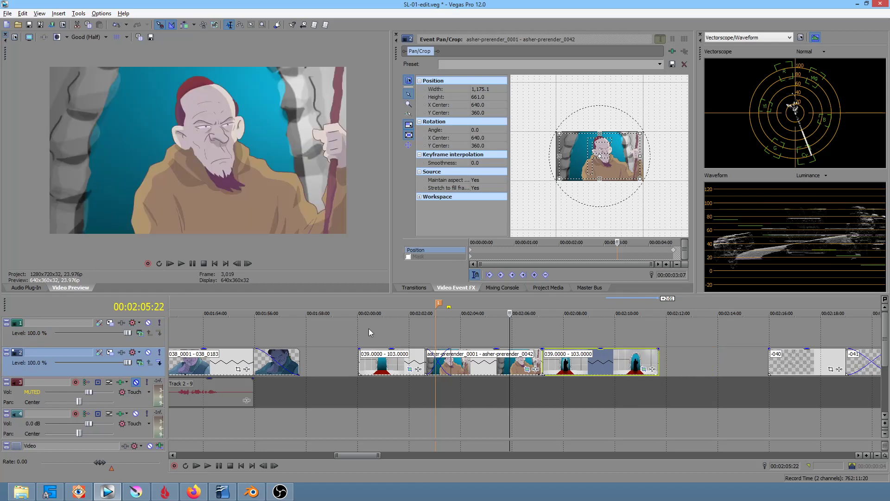
left_click(363, 332)
key("space")
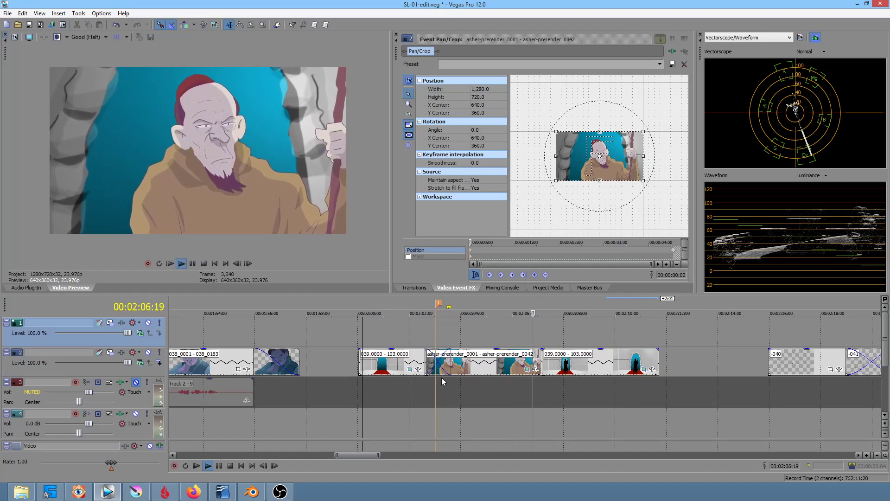
Overlap the 039 clip onto the asher clip's end and play the crossfade from 00:02:00:00.
left_click_drag(594, 368, 566, 368)
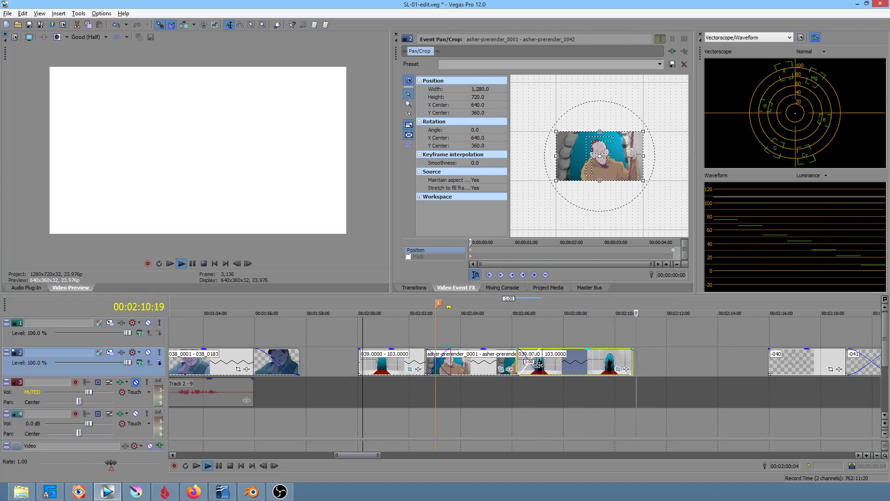
left_click(369, 333)
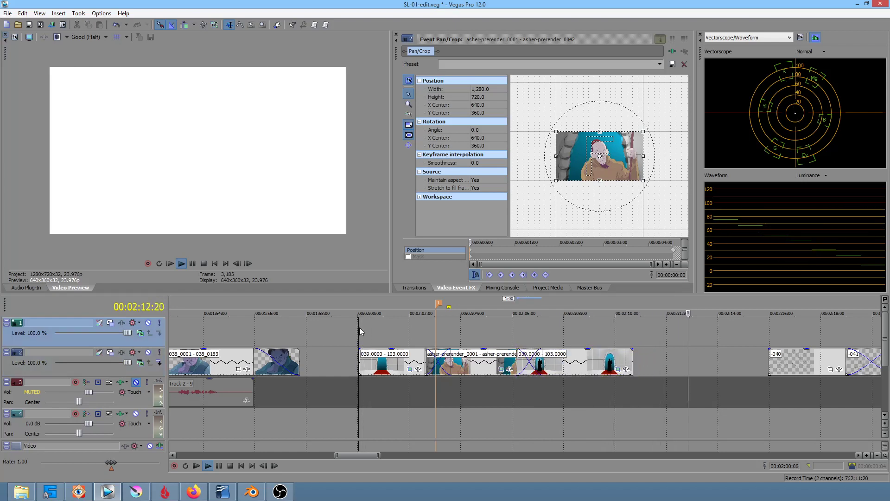
left_click(359, 328)
key("space")
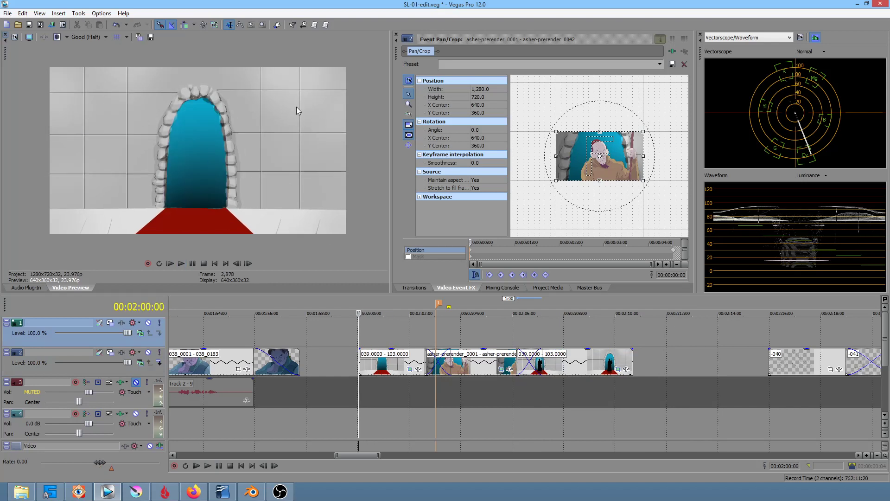
Shorten the 039 clip's end and pull -040 and the later storyboard clips against it.
left_click(364, 362)
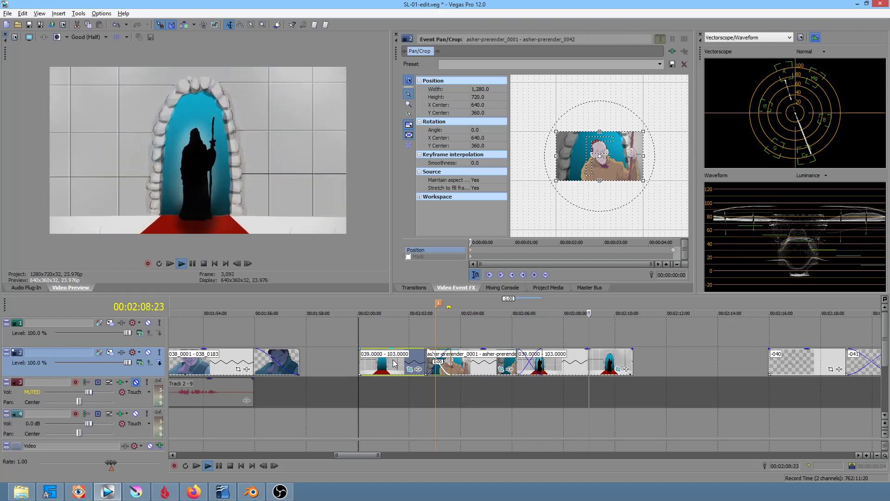
key("space")
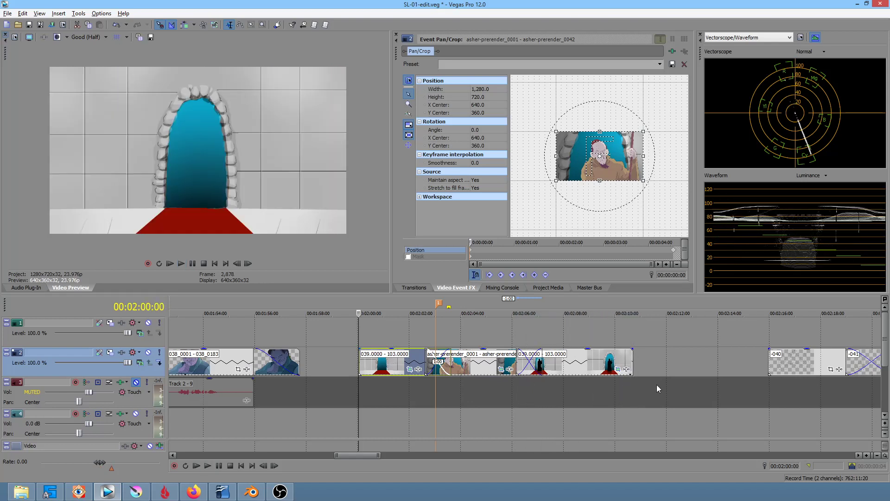
left_click_drag(633, 363, 606, 363)
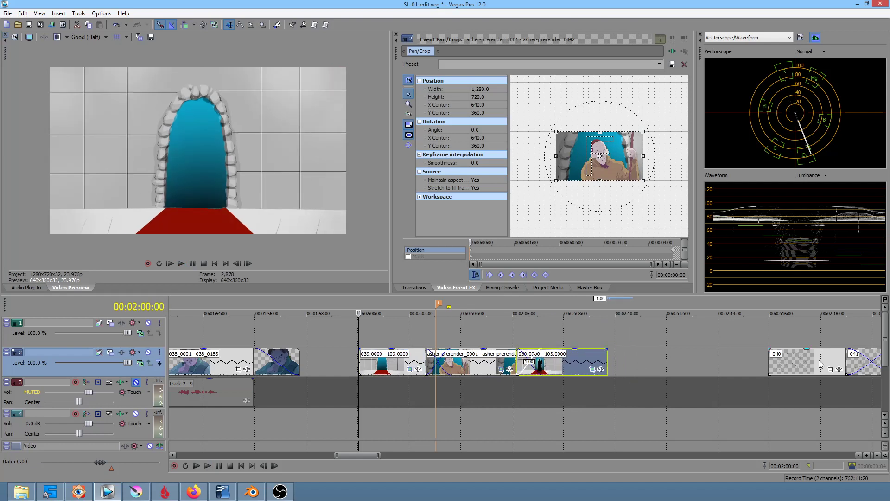
left_click_drag(799, 364, 638, 364)
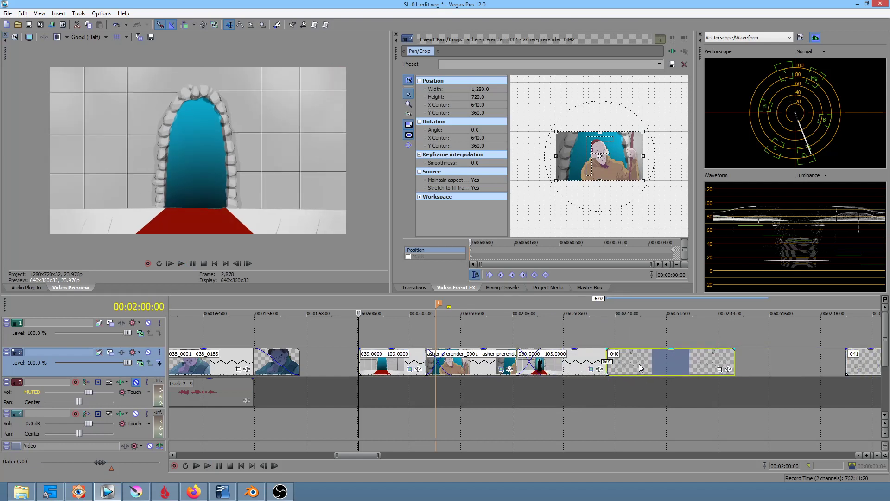
left_click_drag(608, 336, 359, 339)
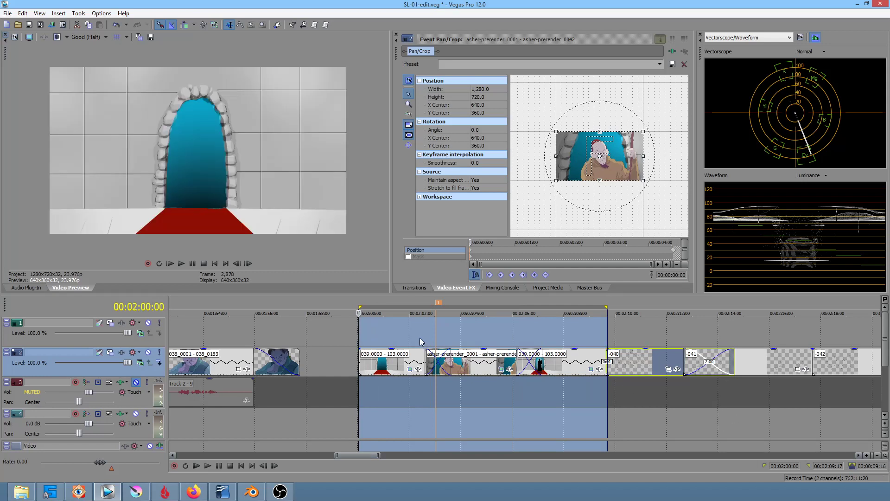
Preview the edited section from 00:02:00, then switch back to Blender.
left_click_drag(363, 330, 607, 345)
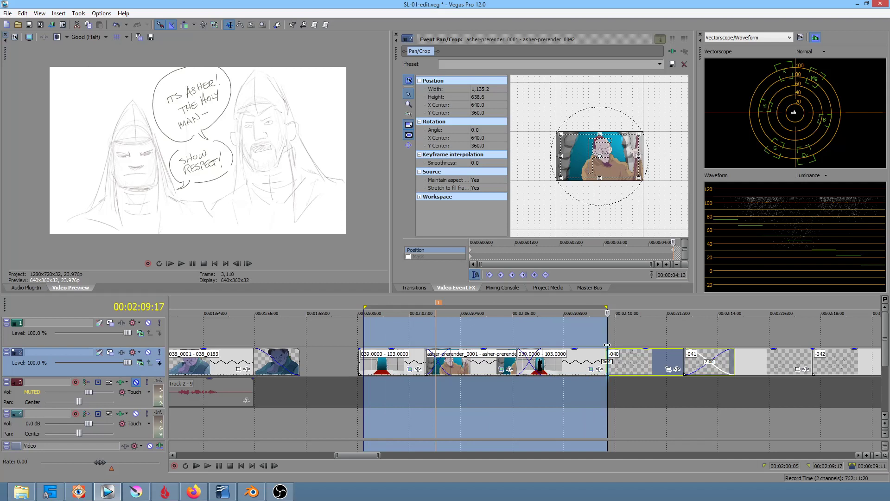
left_click_drag(604, 344, 451, 332)
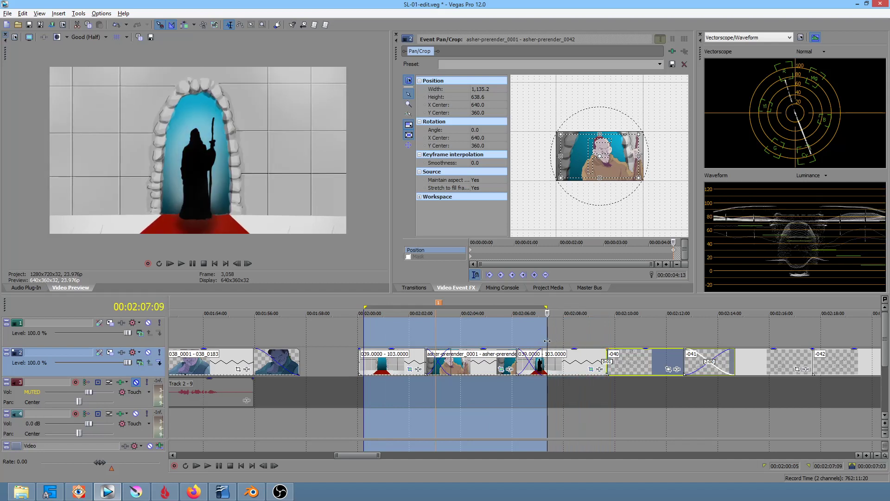
left_click(365, 327)
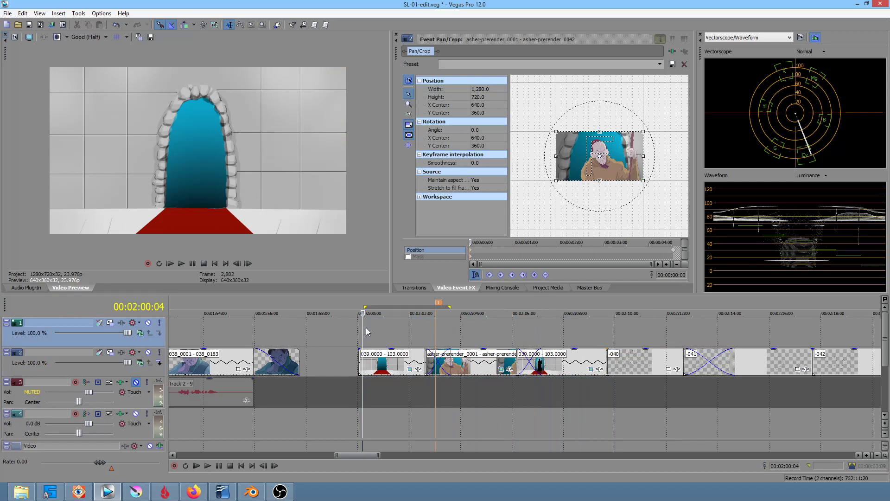
key("space")
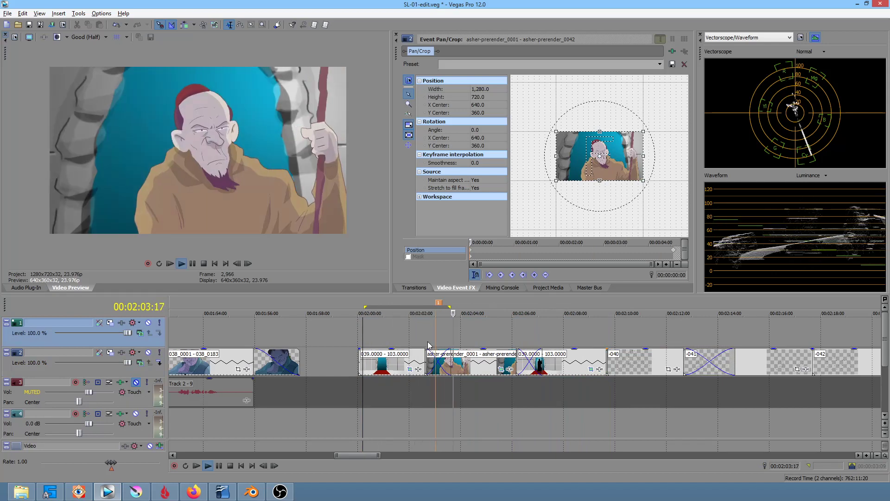
key("space")
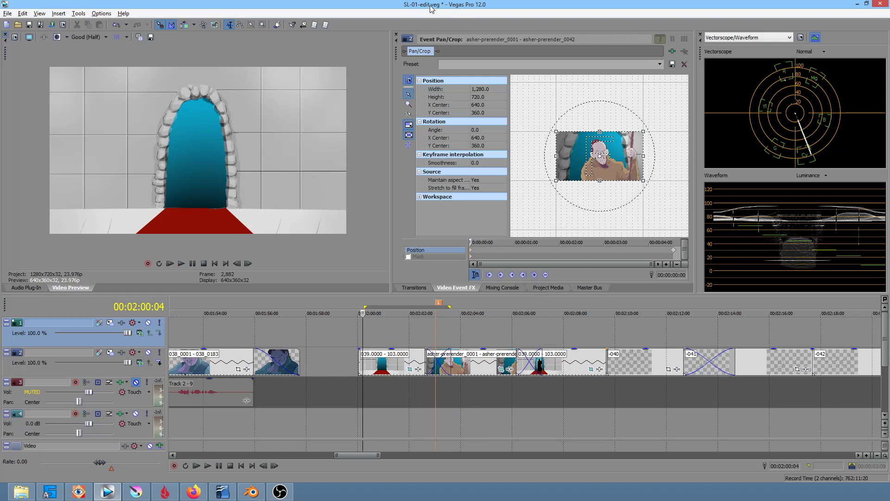
key("alt+Tab")
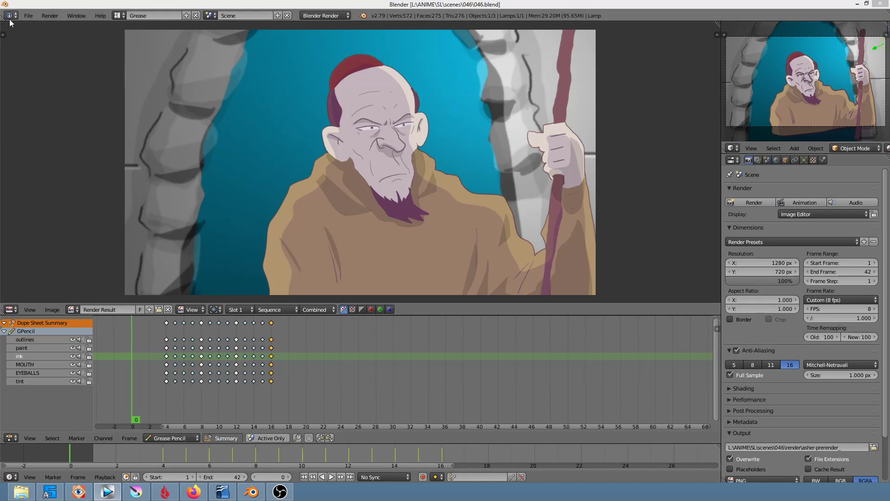
Save the 046.blend scene and bring FastStone Image Viewer to the front.
left_click(28, 16)
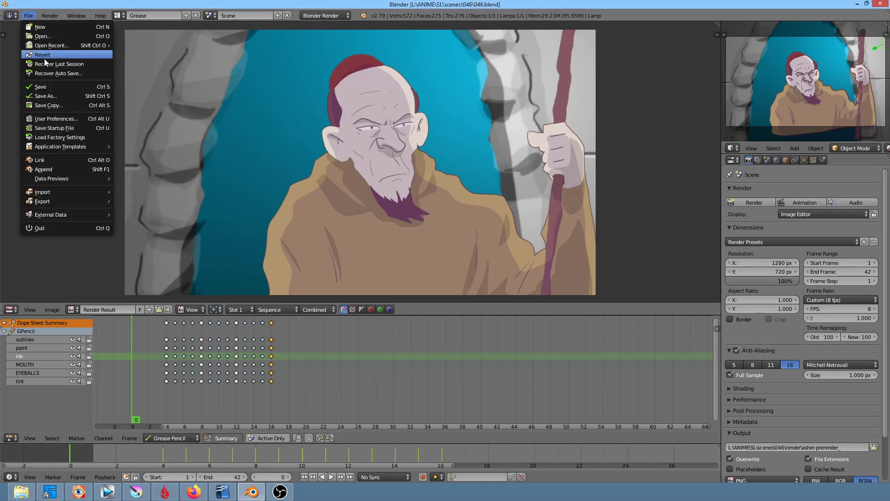
left_click(48, 86)
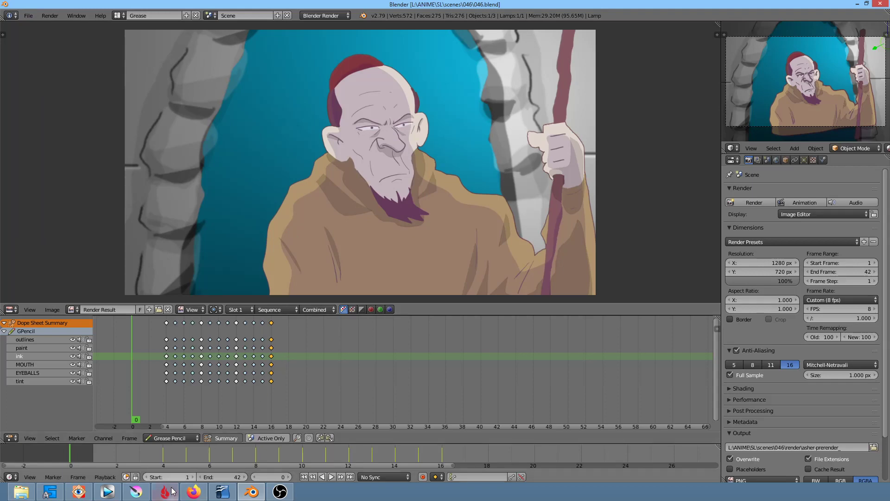
left_click(74, 492)
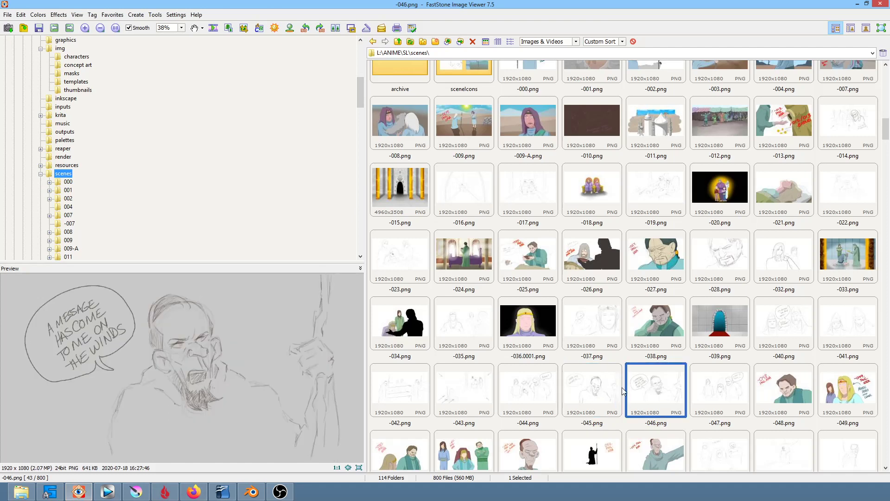
Compare storyboard frames -040, -045 and -046 against -039, then minimize the viewer.
left_click(788, 313)
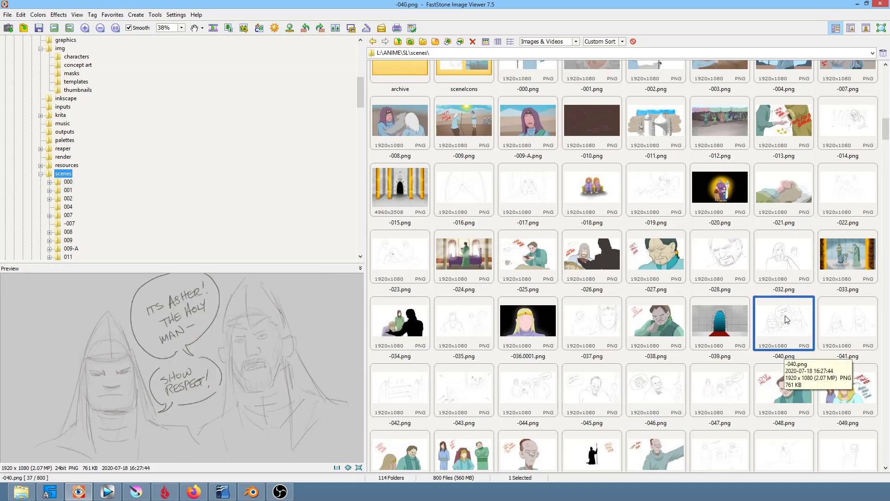
left_click(727, 333)
left_click(766, 324)
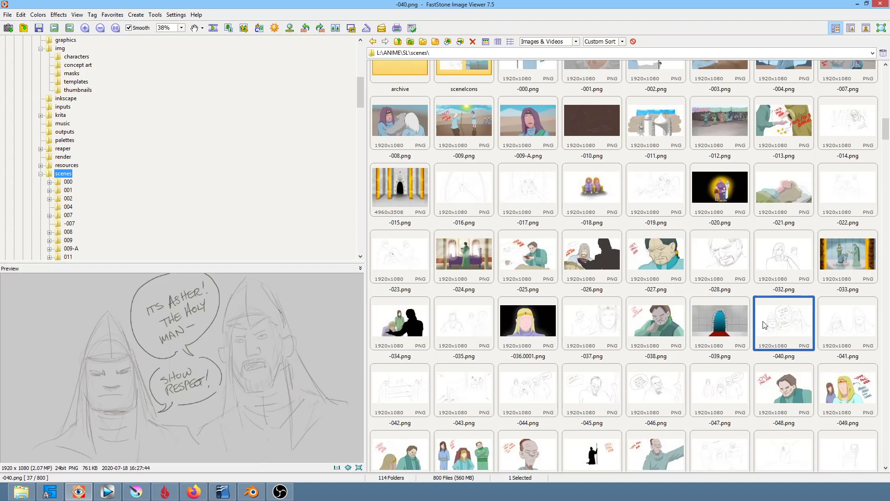
left_click(612, 386)
left_click(641, 387)
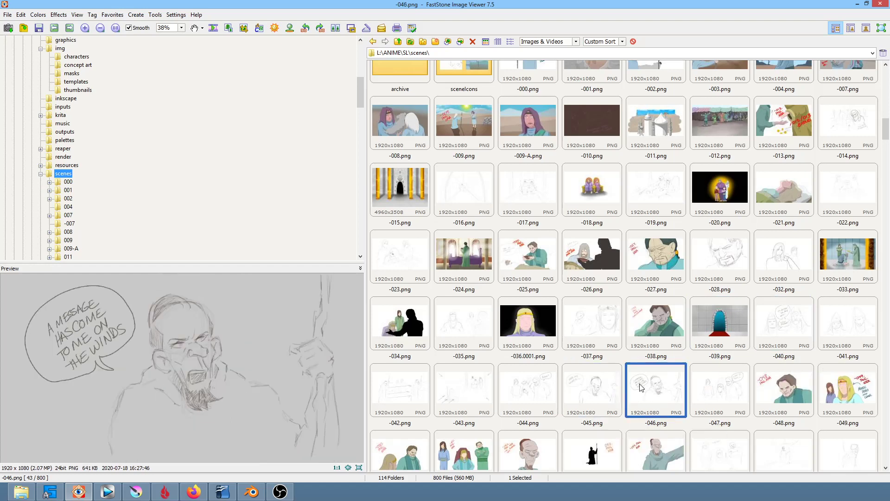
mouse_move(647, 394)
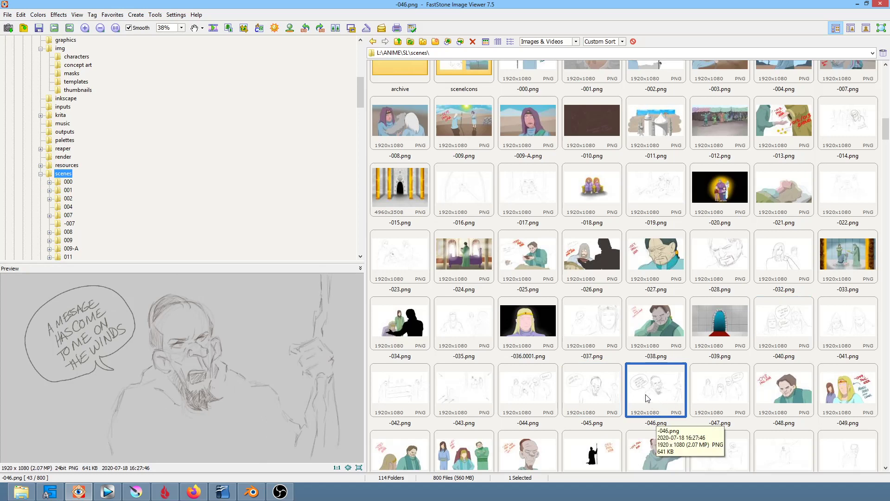
left_click(605, 391)
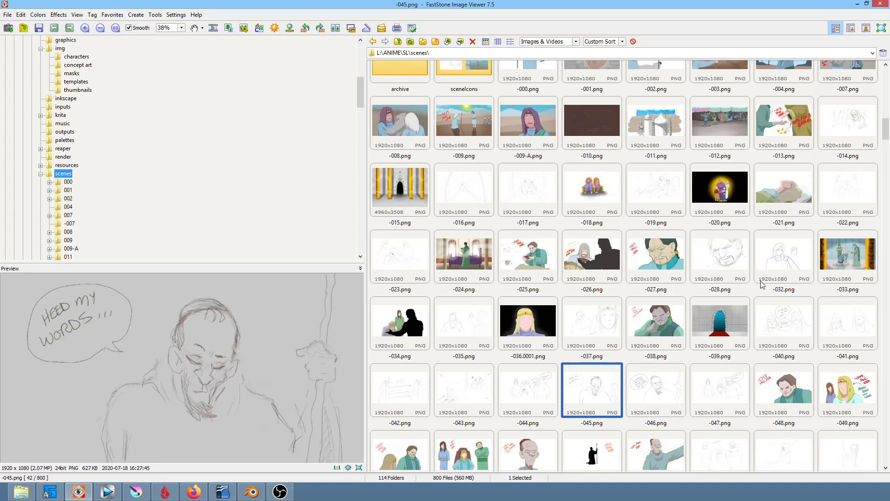
left_click(716, 331)
left_click(602, 381)
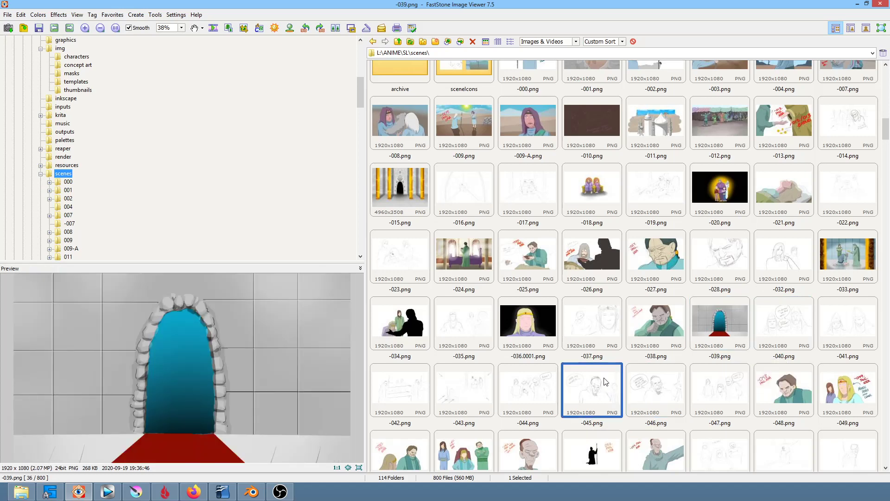
left_click(87, 494)
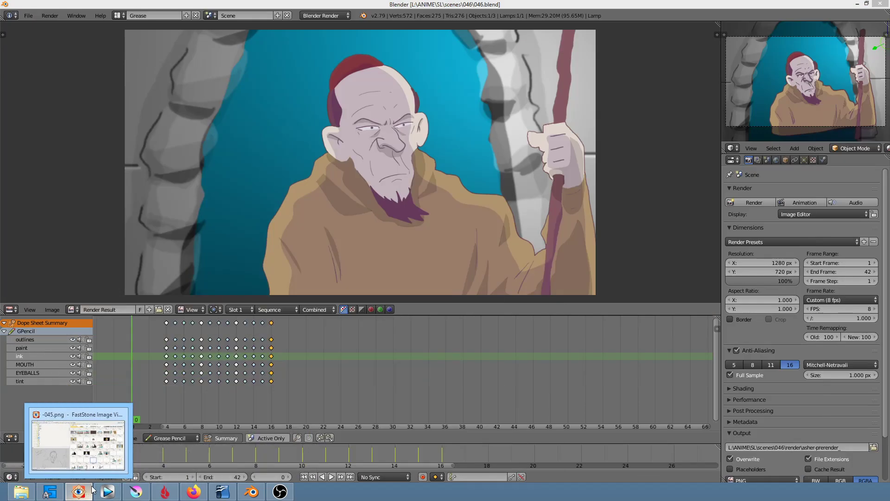
Select asher-prerender_0042.png in 046\render, then right-click it at the end of the scenes folder list.
left_click(78, 495)
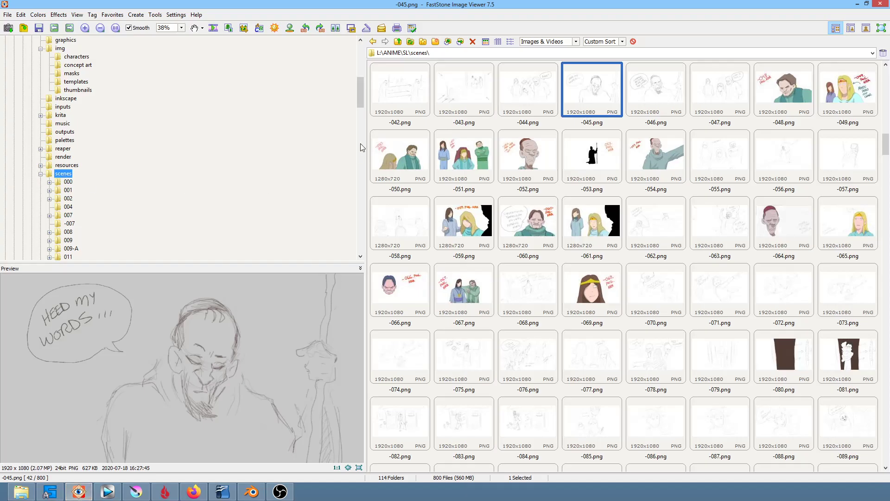
left_click_drag(363, 96, 361, 121)
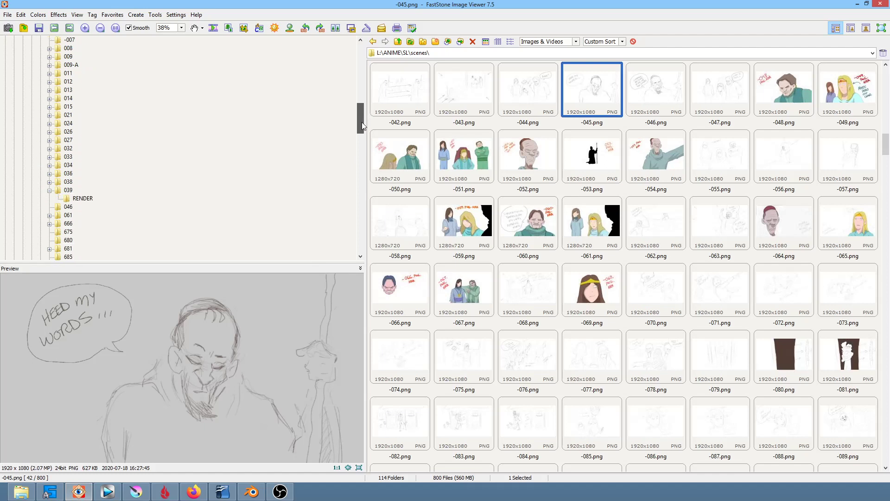
left_click(67, 173)
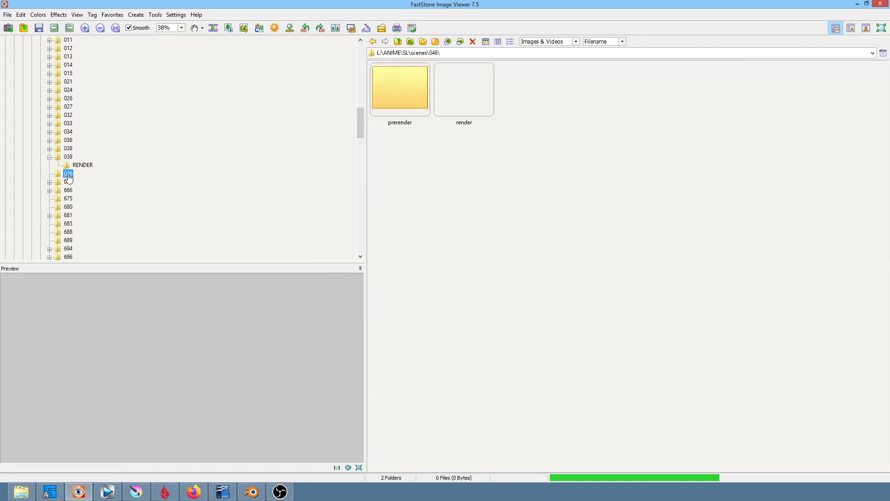
double_click(457, 110)
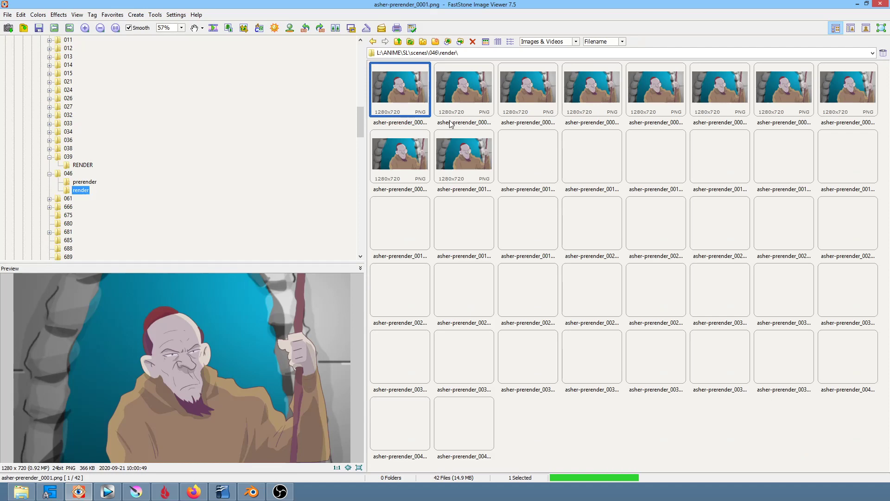
left_click(469, 421)
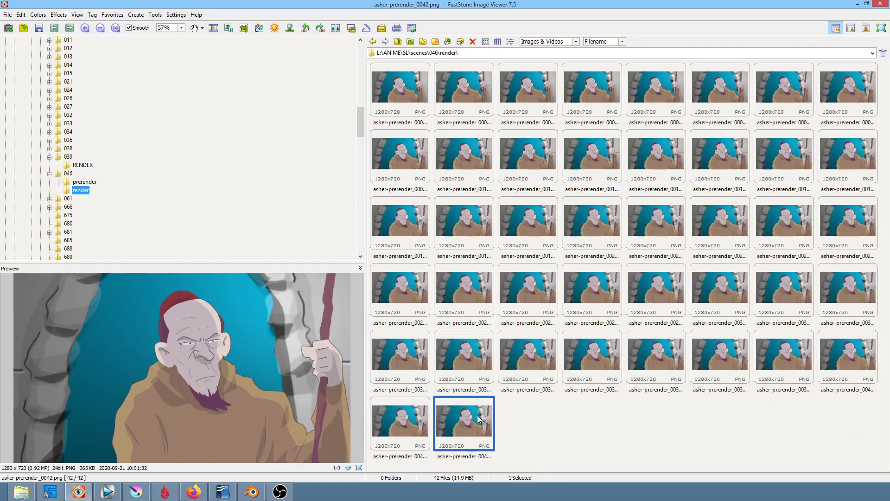
scroll(157, 124, "up", 3)
scroll(108, 141, "up", 4)
left_click(64, 132)
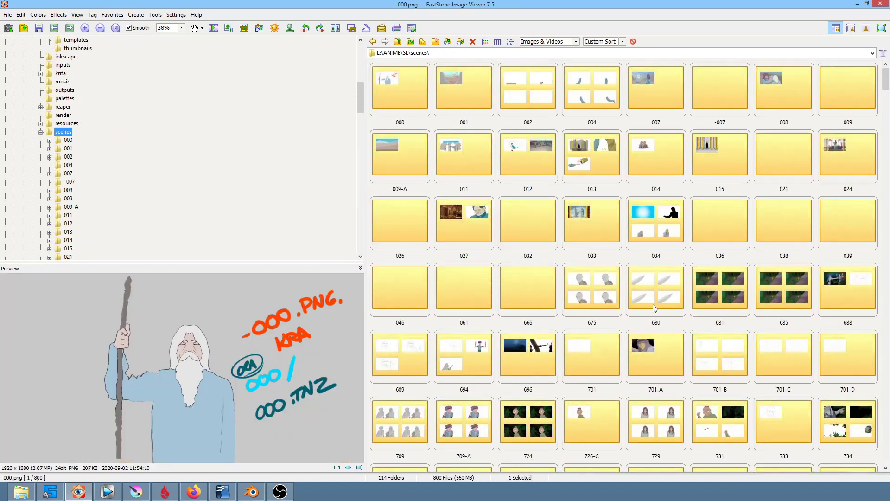
scroll(617, 288, "down", 20)
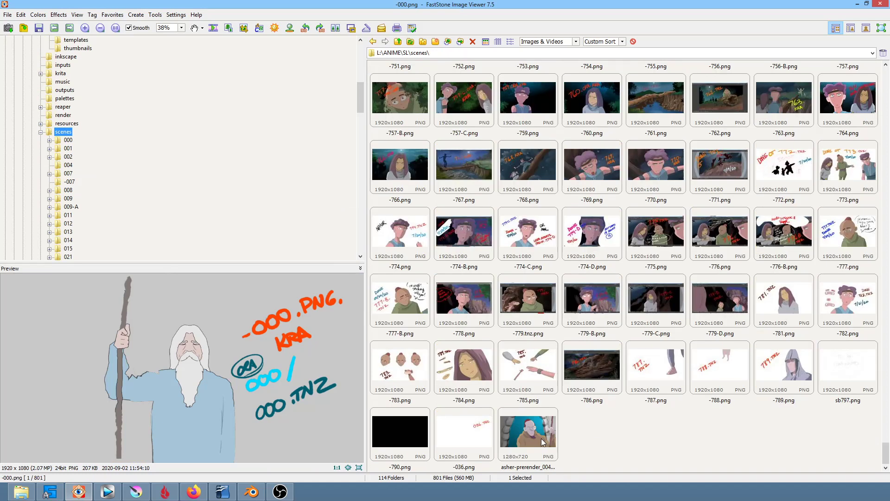
right_click(541, 439)
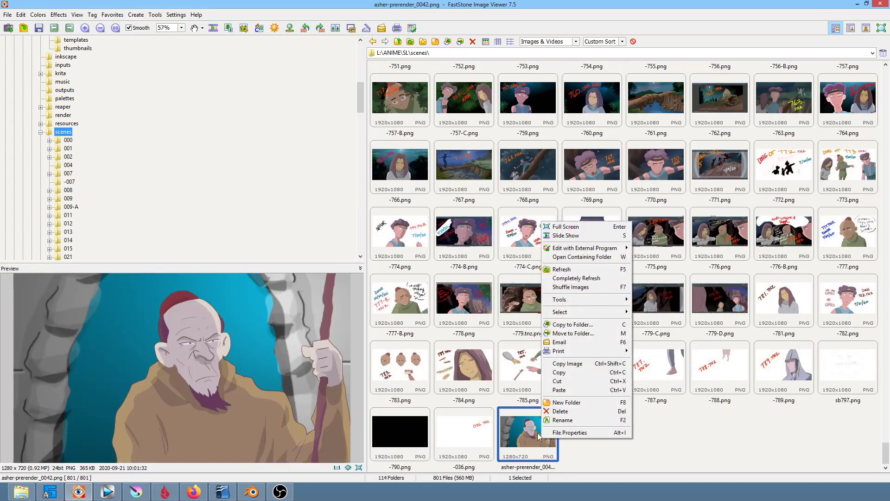
Drag the asher-prerender_0042 render frame up the grid so it follows -039.png.
left_click(526, 435)
mouse_move(627, 190)
left_mouse_down()
mouse_move(624, 58)
mouse_move(626, 67)
left_mouse_up()
left_click_drag(627, 69, 627, 69)
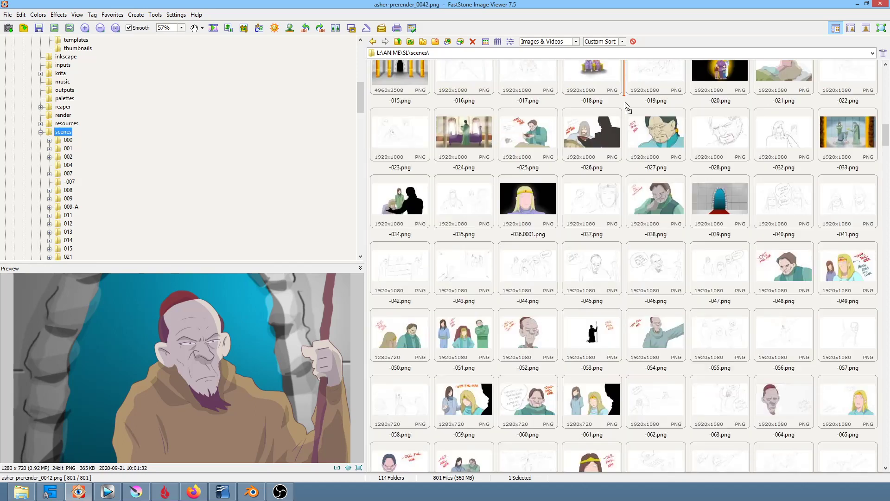
mouse_move(627, 68)
left_mouse_down()
mouse_move(676, 193)
mouse_move(781, 213)
left_mouse_up()
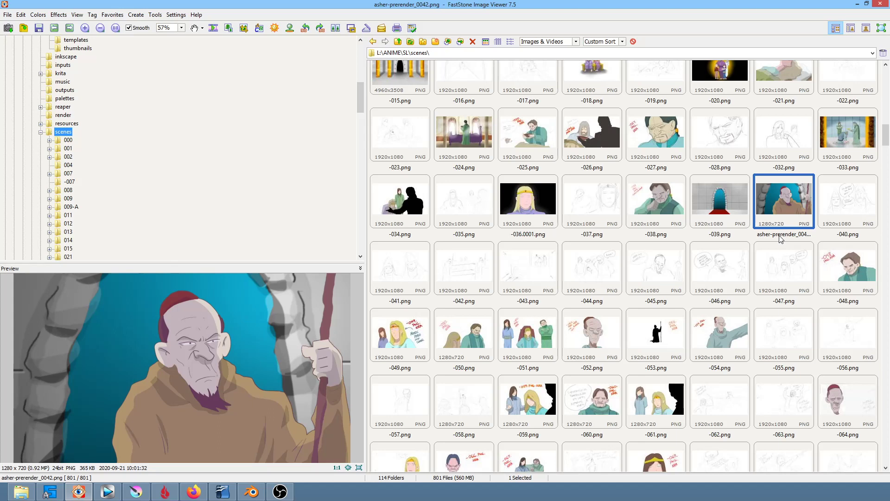
Try renaming the render frame, which fails, and dismiss the error message.
right_click(780, 236)
left_click(839, 435)
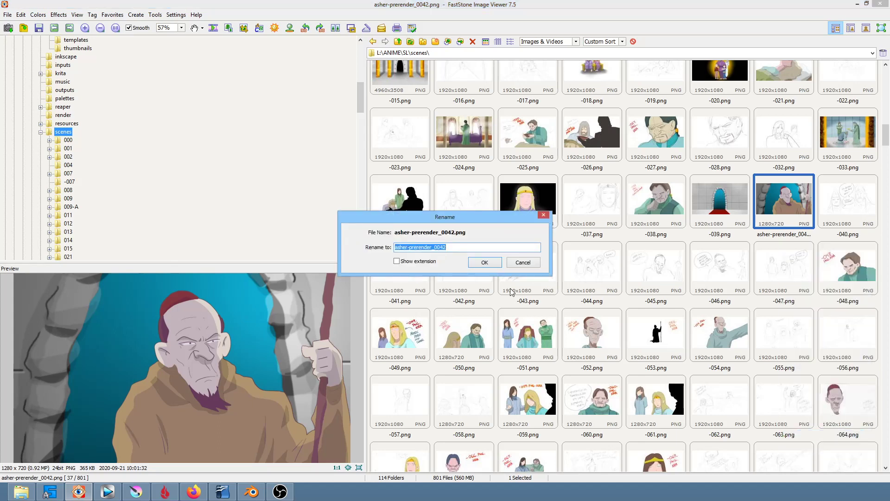
type("-046")
key("Return")
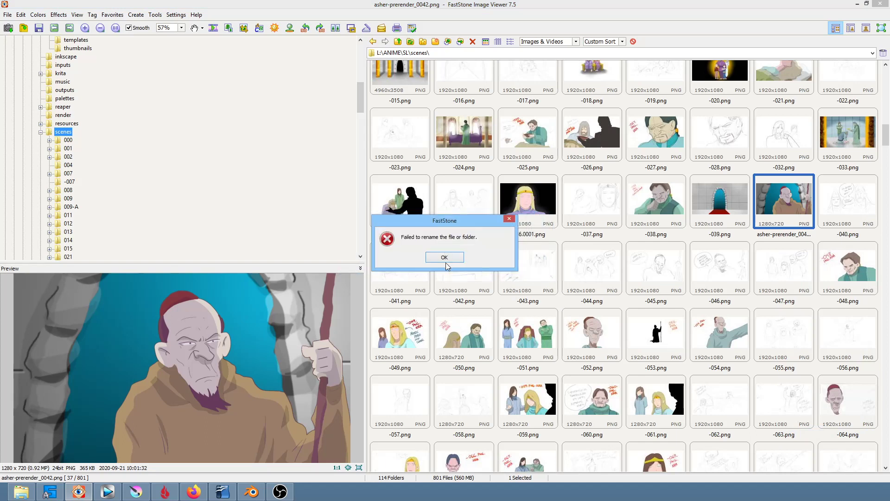
left_click(446, 261)
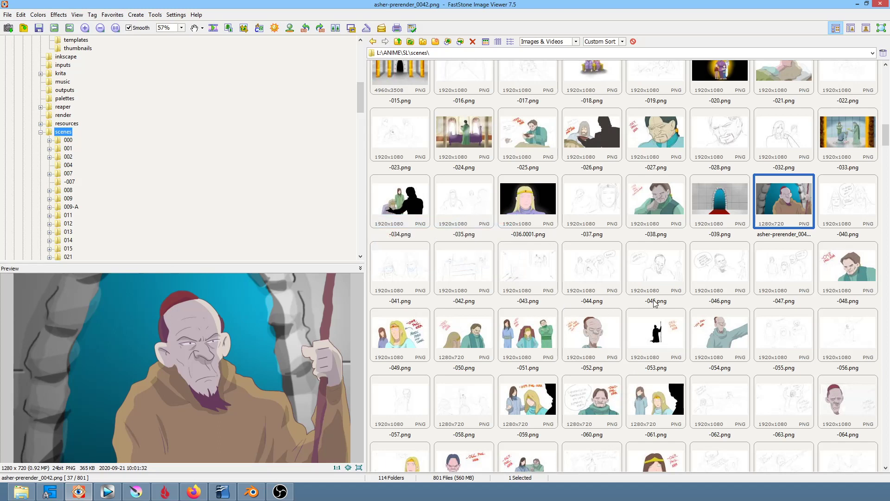
After comparing it with -045.png, rename the old -046.png sketch to -045-A.png.
left_click(709, 274)
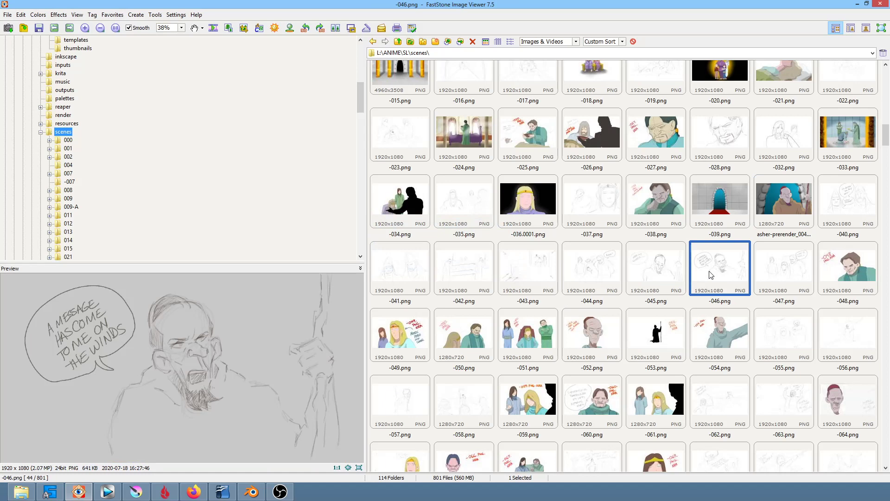
left_click(666, 275)
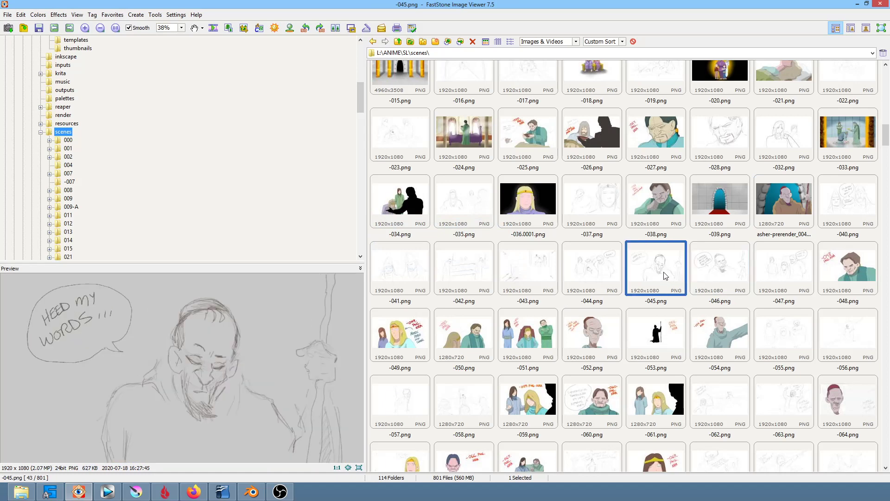
right_click(716, 280)
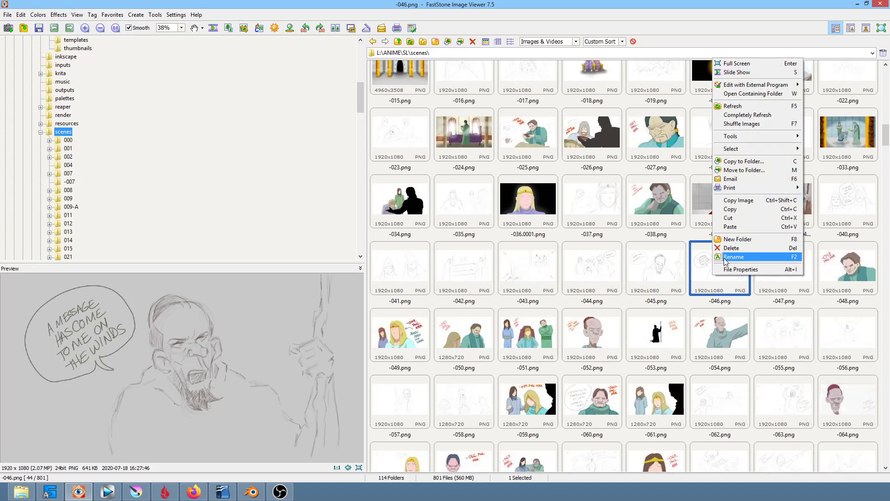
left_click(726, 257)
left_click(439, 248)
type("-045-")
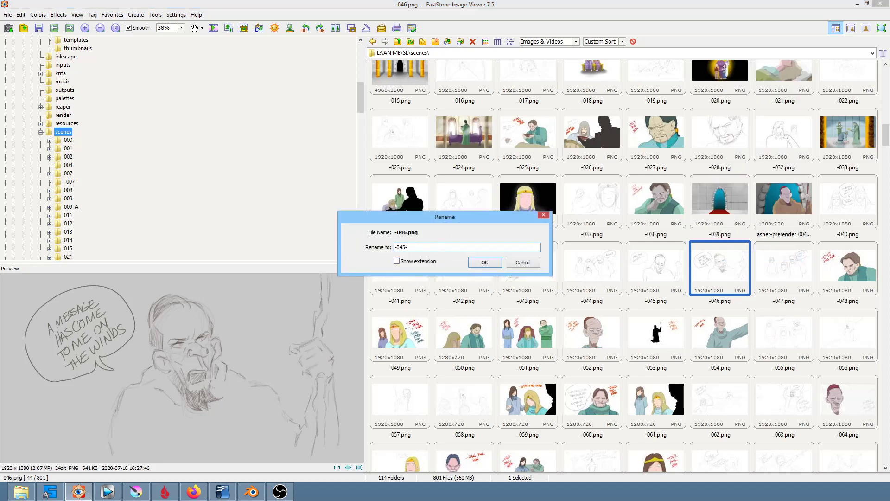
type("A")
left_click(485, 263)
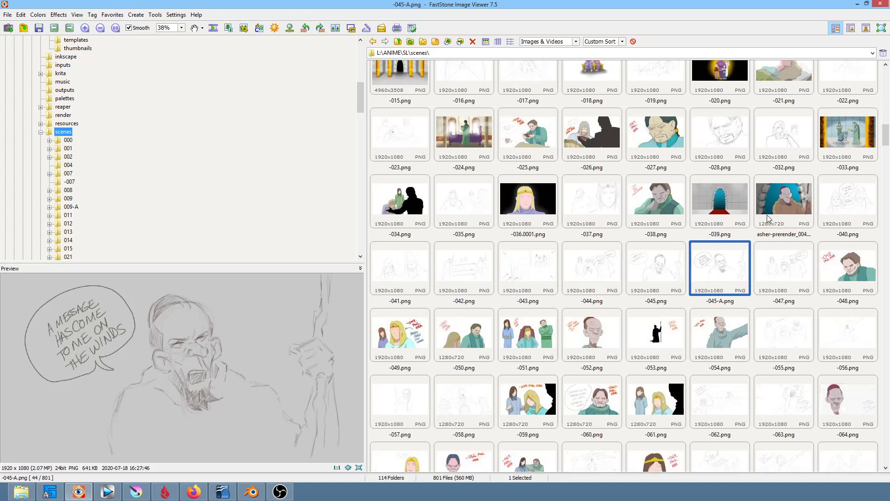
right_click(786, 207)
Rename asher-prerender_0042.png to -046.png, between -039.png and -040.png.
left_click(806, 404)
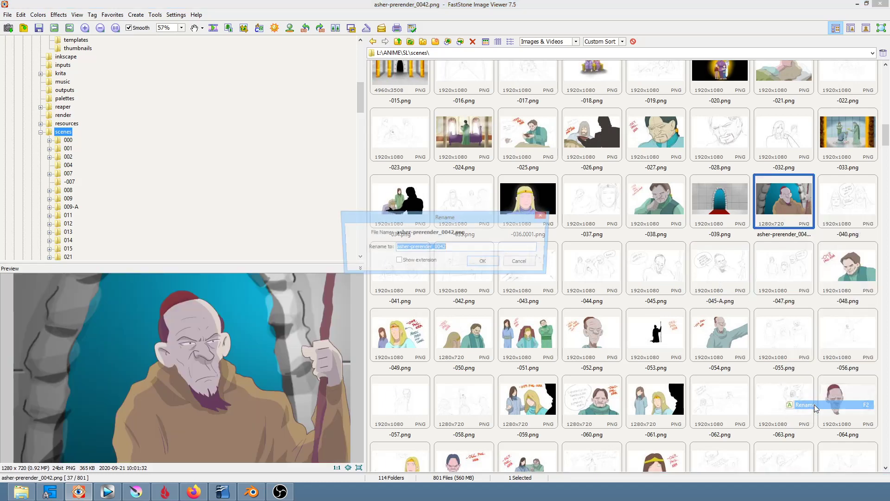
type("-046")
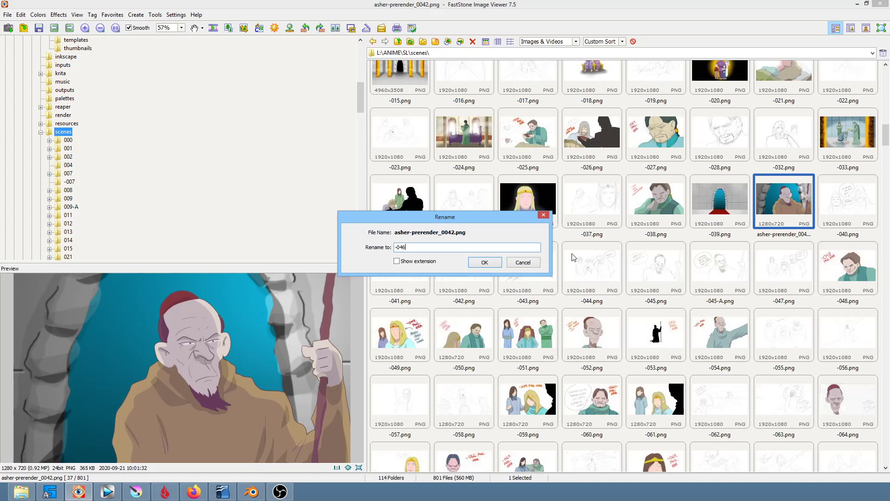
left_click(496, 264)
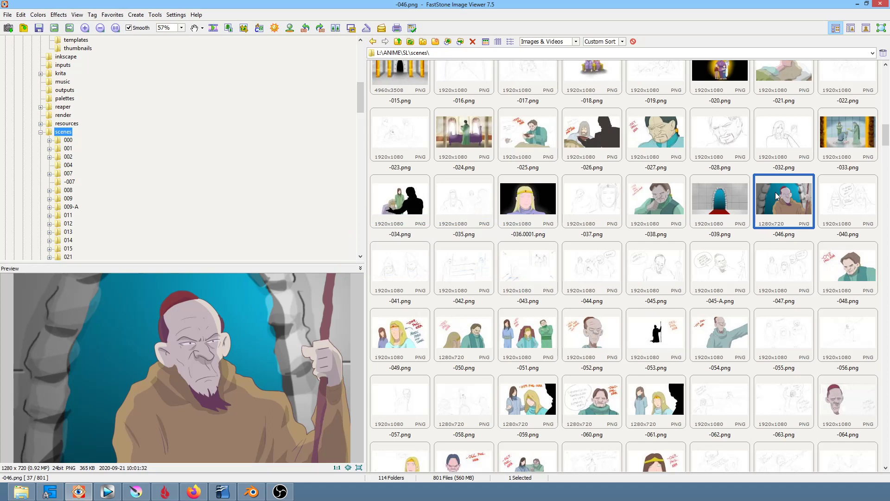
mouse_move(784, 202)
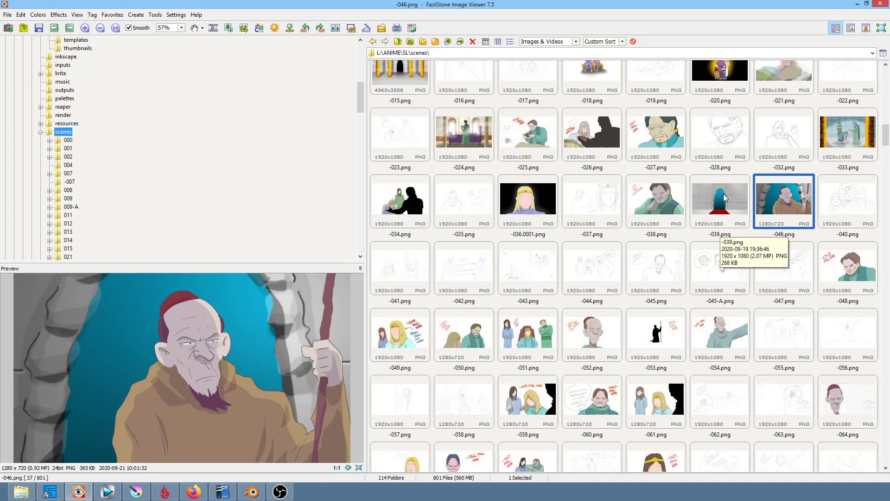
mouse_move(783, 132)
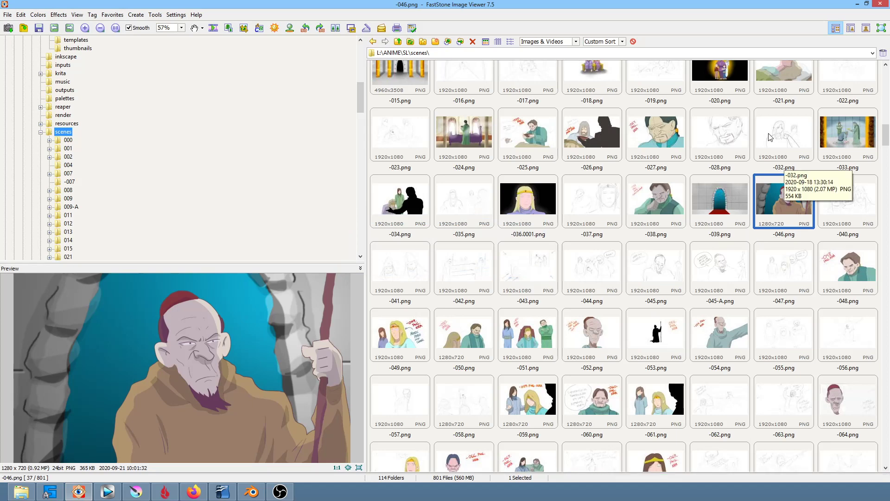
left_click(529, 134)
left_click(594, 132)
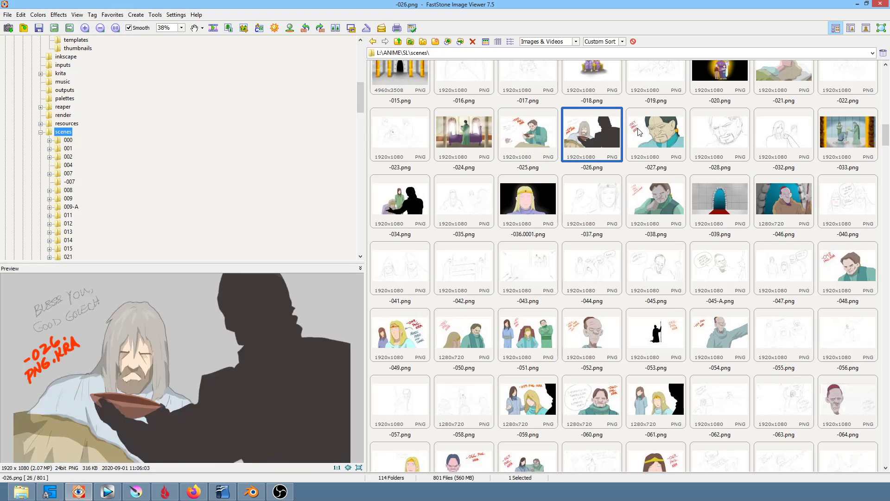
left_click(639, 132)
left_click(718, 134)
left_click(767, 134)
left_click(464, 193)
left_click(540, 188)
left_click(597, 204)
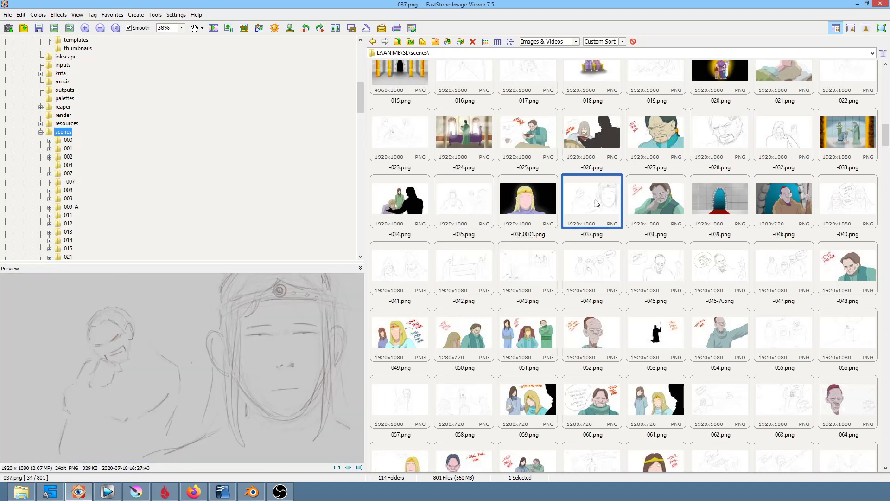
left_click(644, 213)
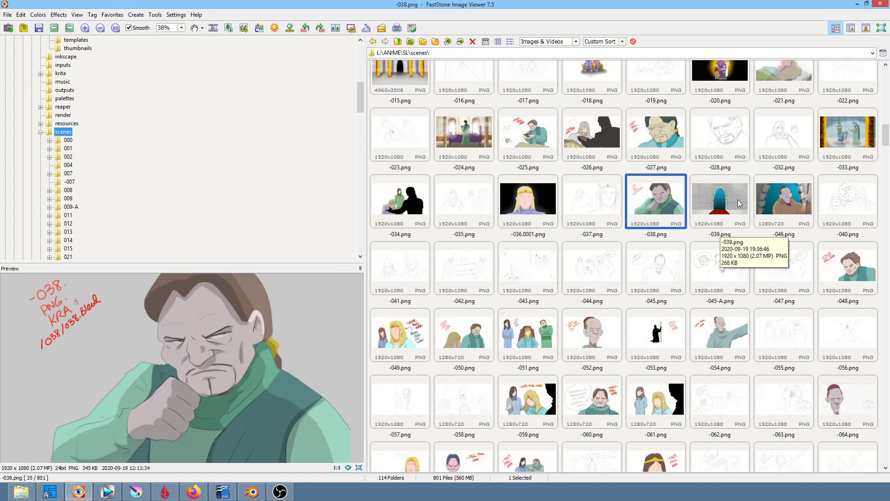
left_click(739, 199)
left_click(781, 199)
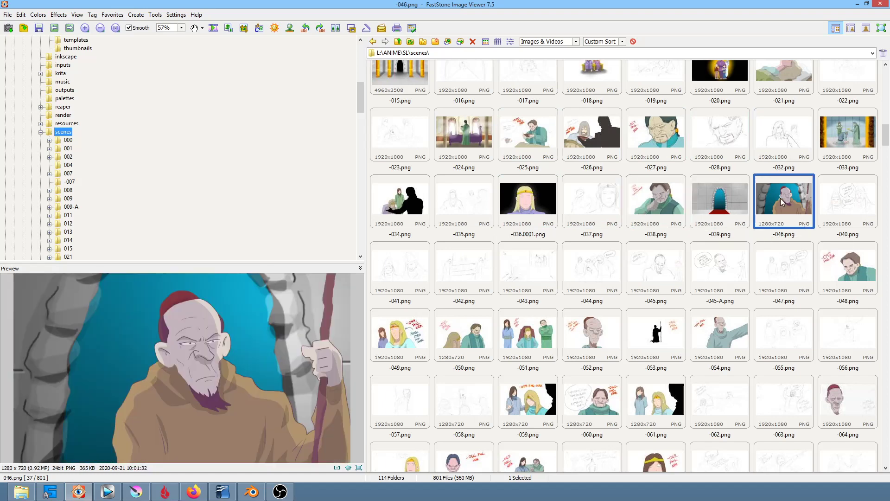
left_click(861, 198)
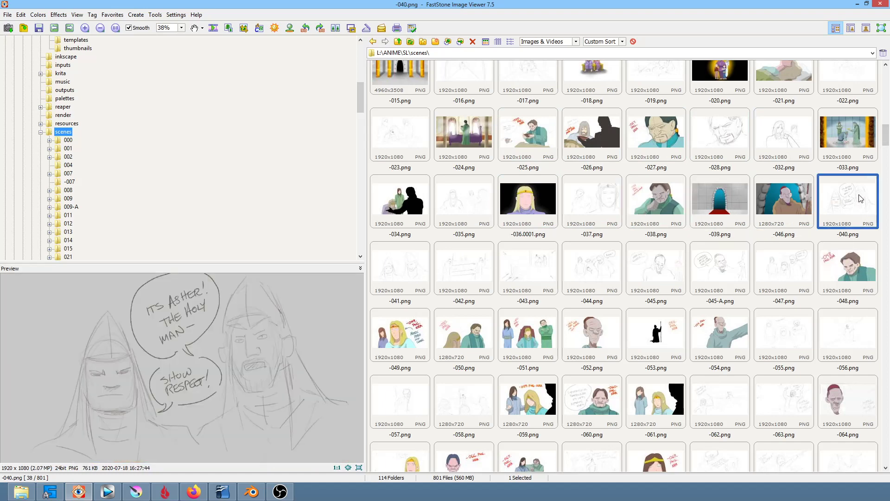
left_click(407, 273)
left_click(452, 271)
left_click(513, 270)
left_click(578, 264)
left_click(682, 267)
left_click(724, 265)
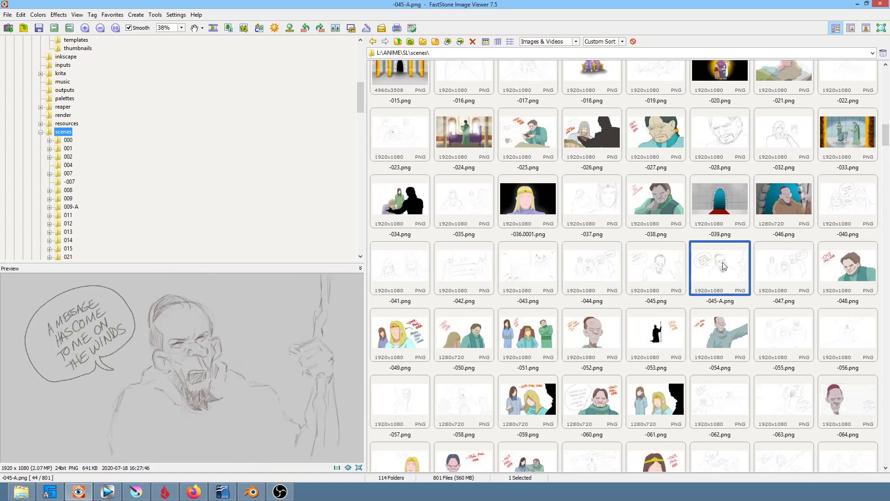
left_click(789, 197)
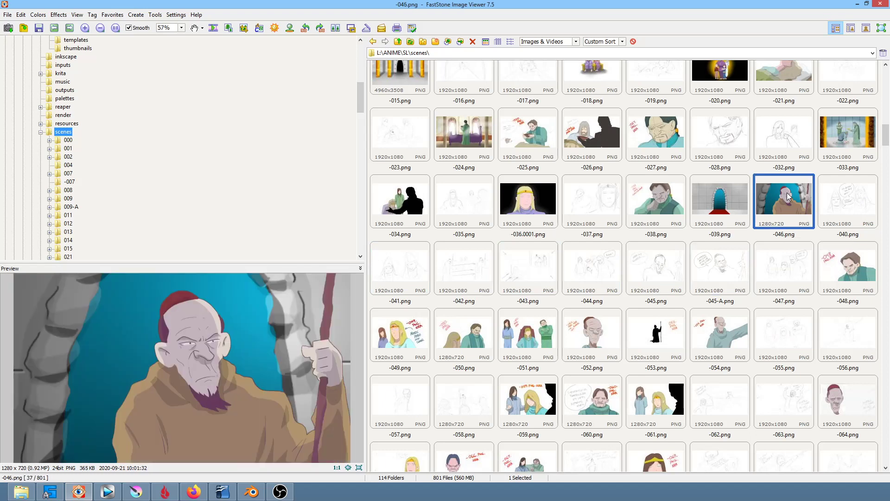
left_click(717, 276)
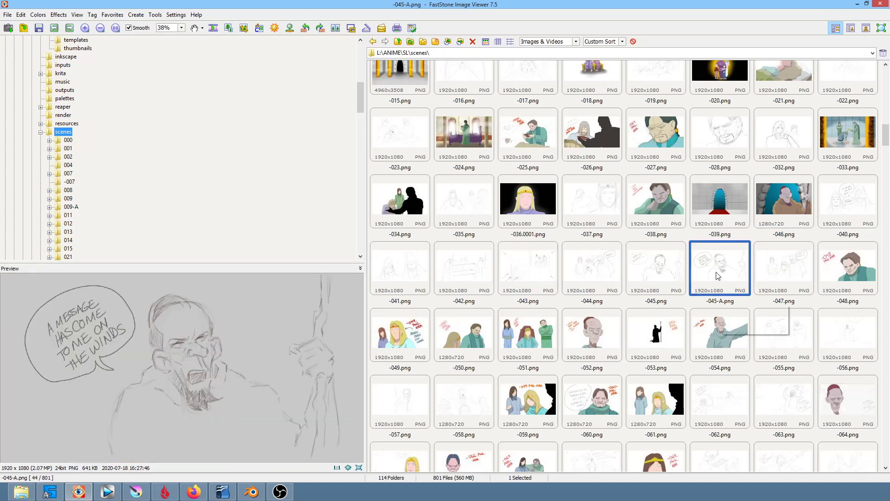